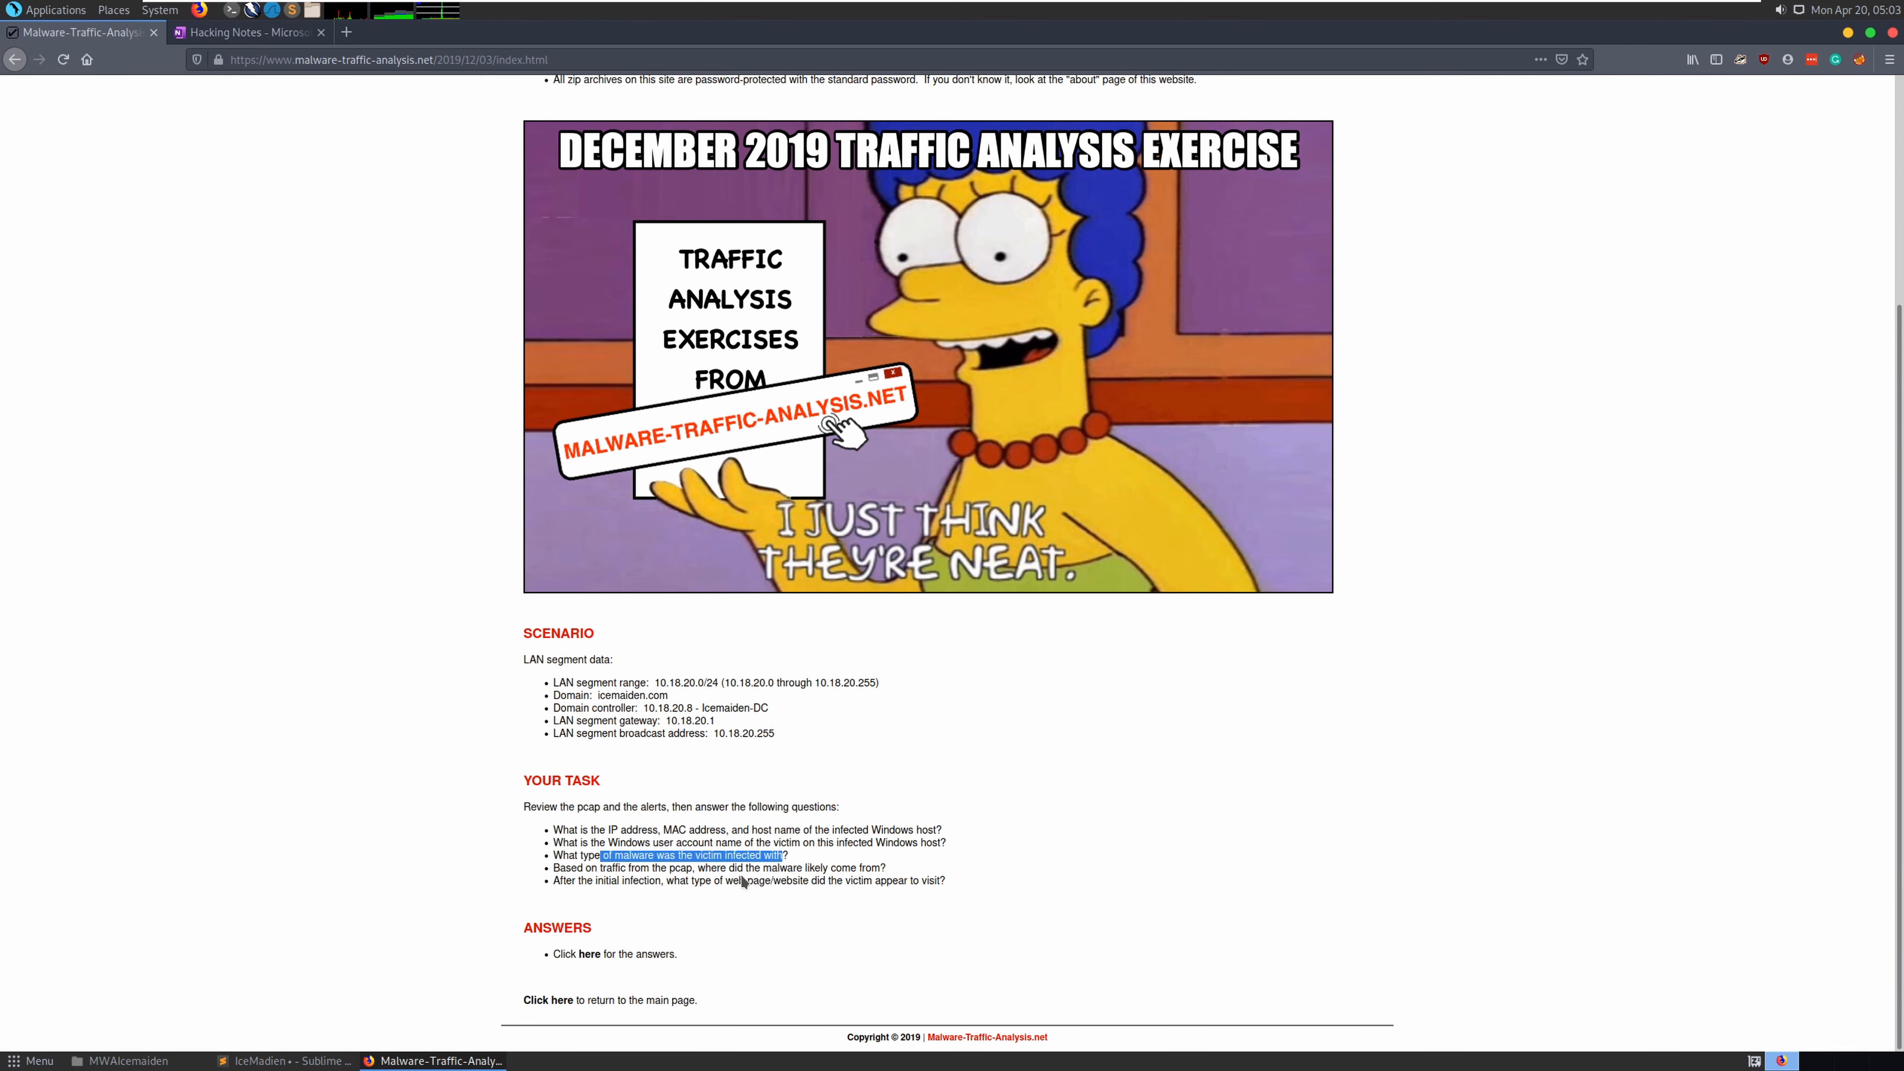
Read the exercise questions about where the malware likely came from and what type of website the victim visited after infection
left_click_drag(884, 869, 696, 871)
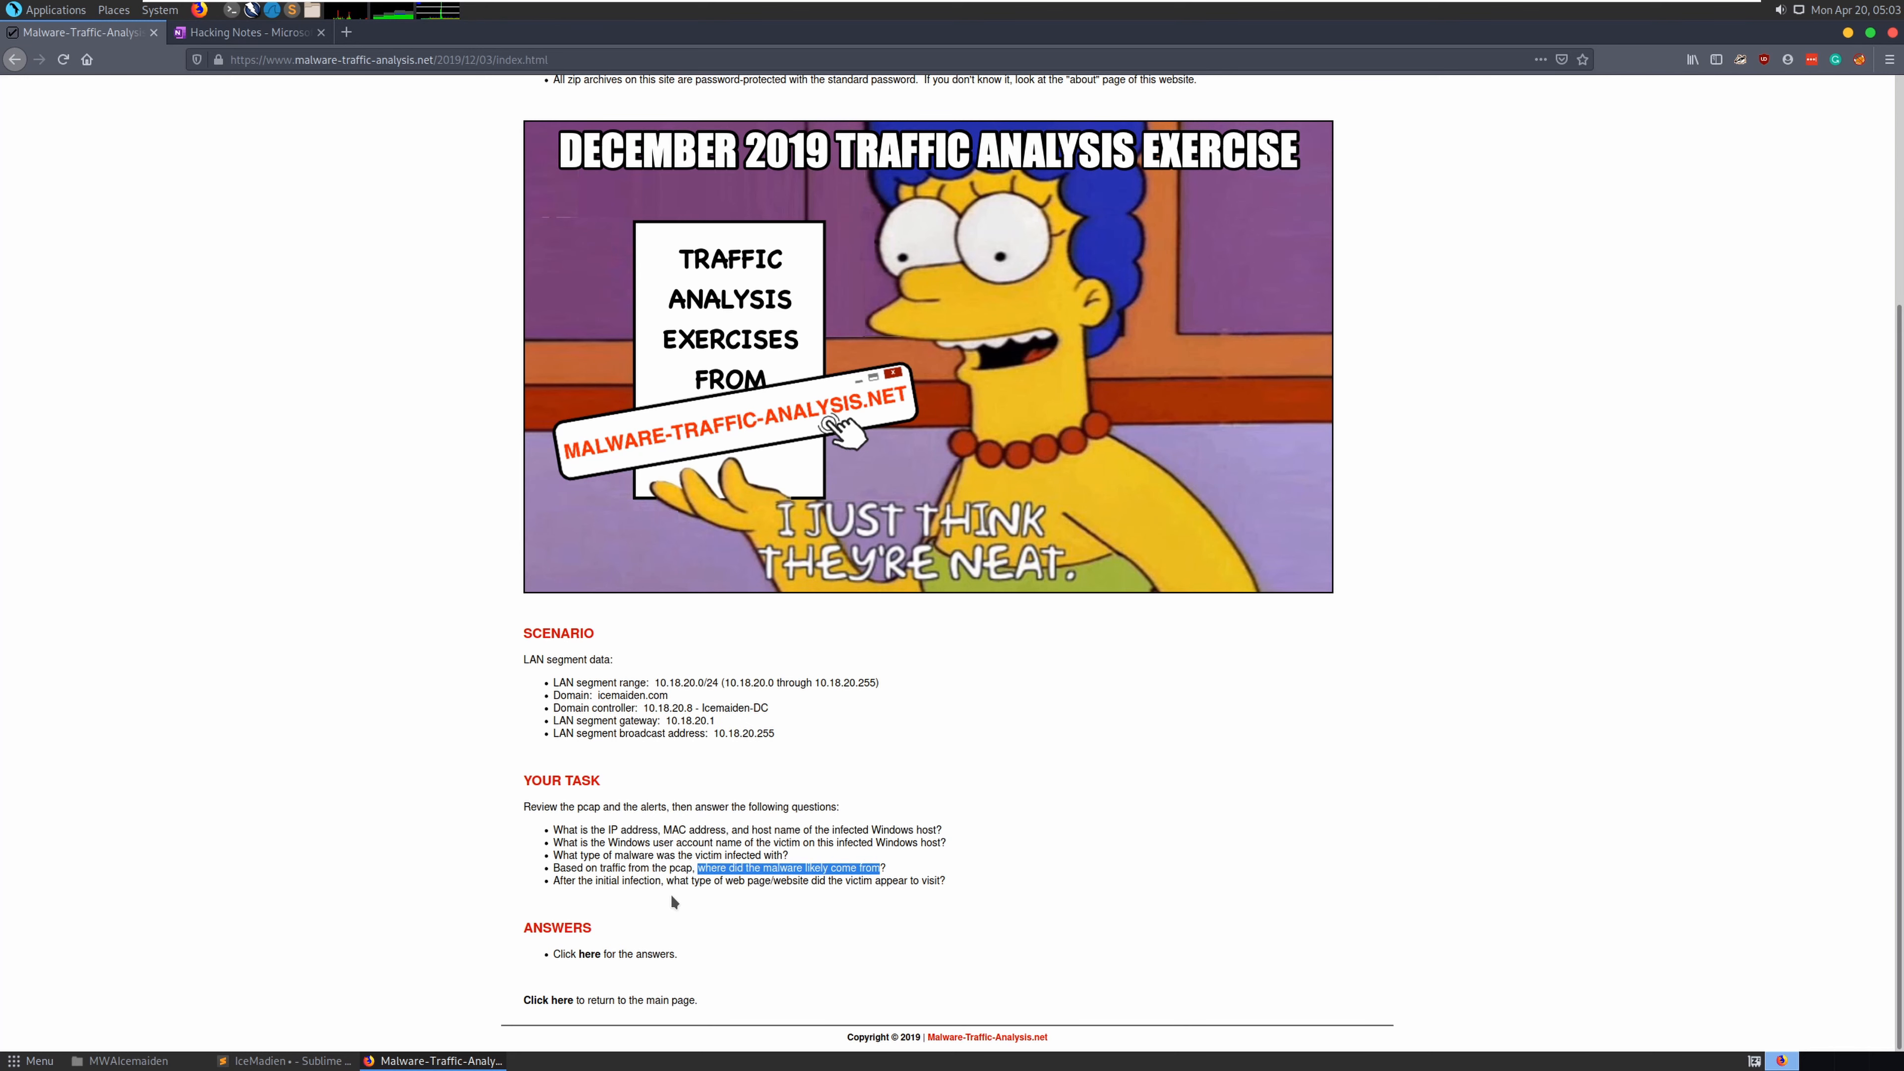
left_click_drag(559, 881, 942, 883)
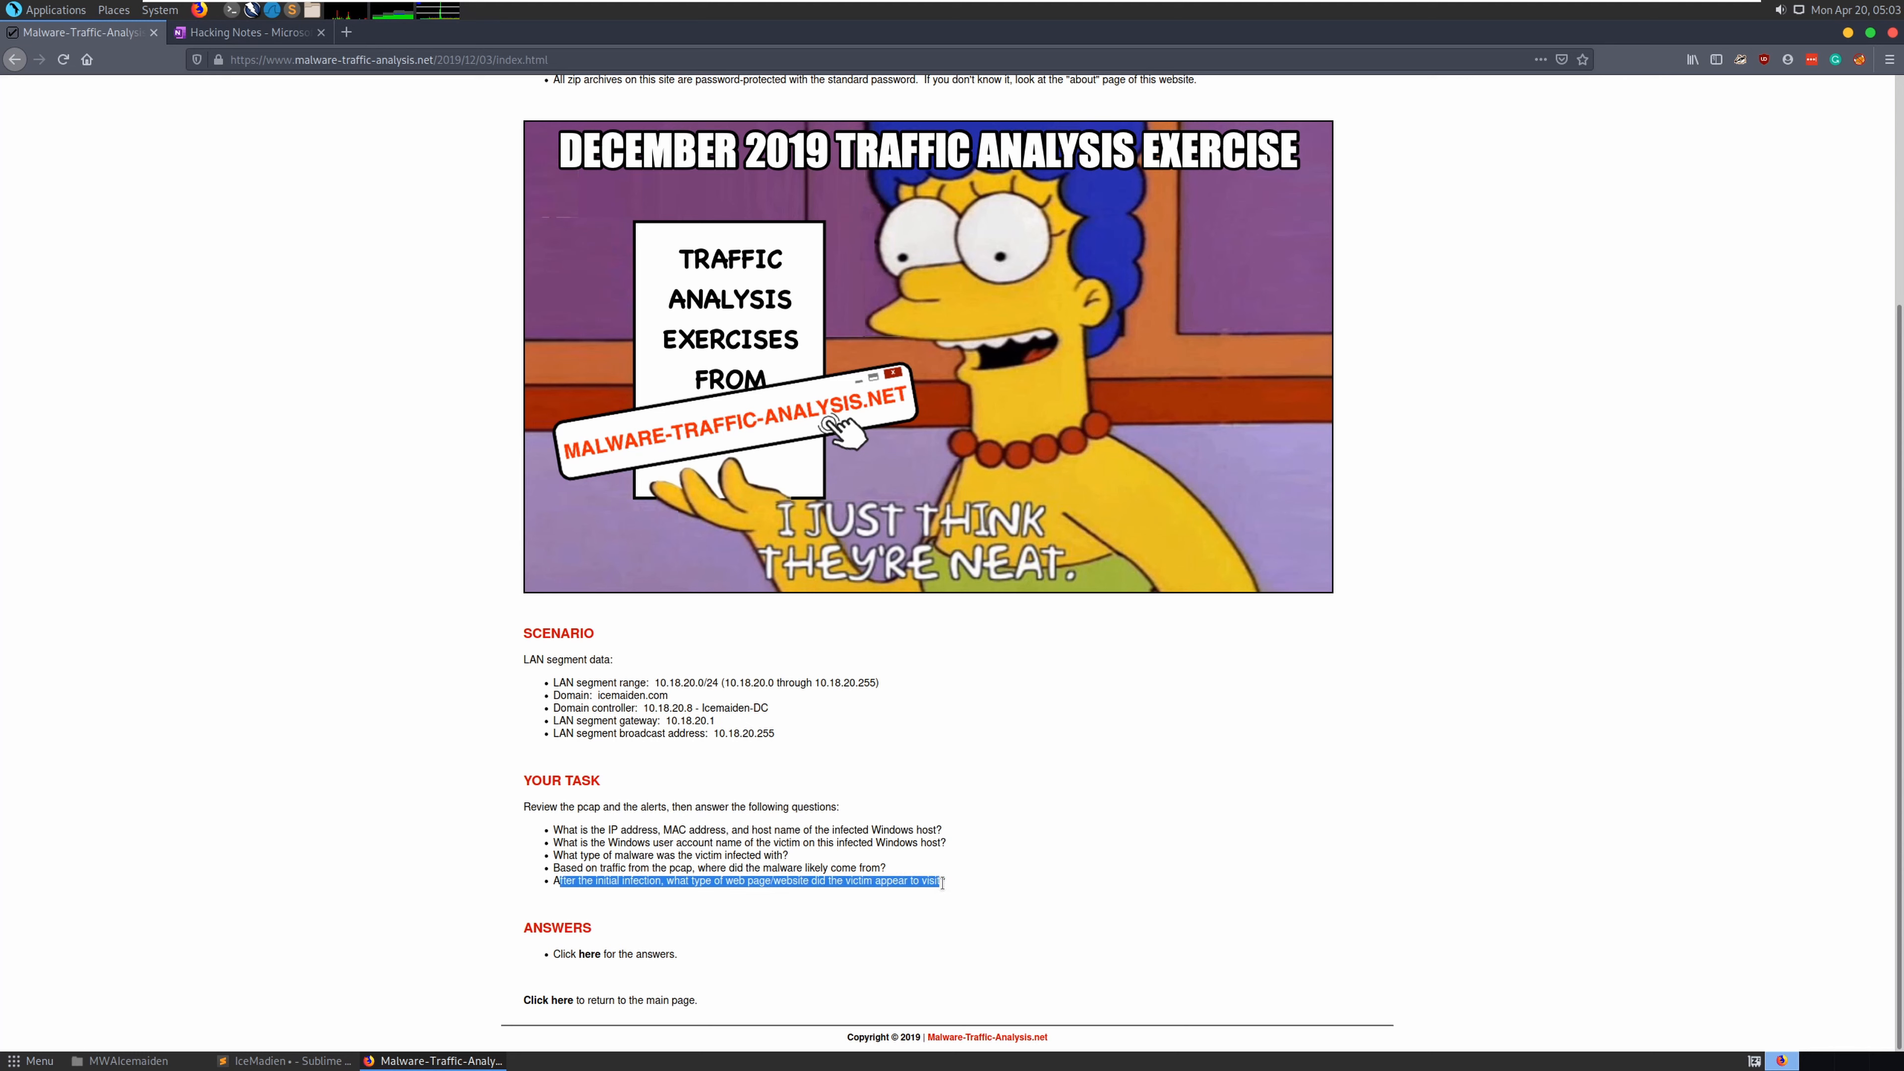
left_click(757, 899)
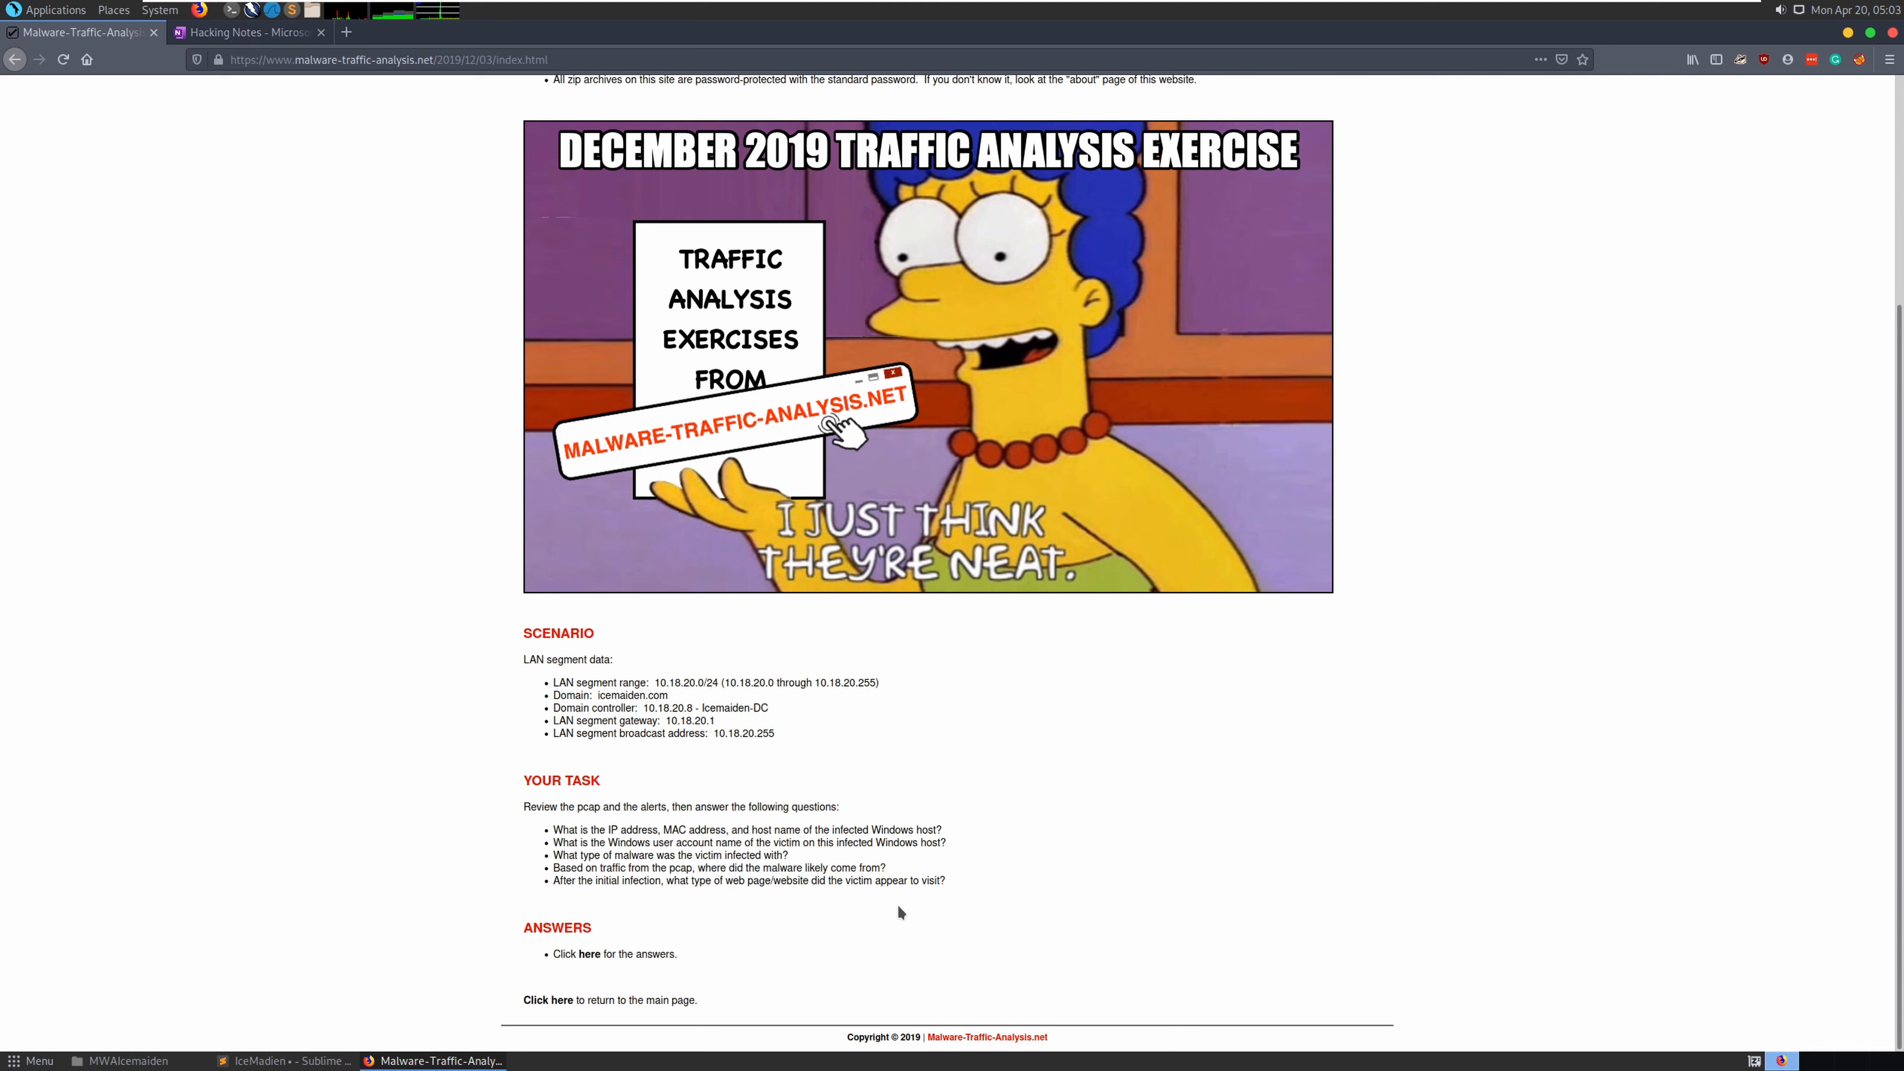
Switch to the IceMadien notes in Sublime Text and open 2019-12-03-traffic-analysis-exercise-alerts.jpg from the MWAIcemaiden folder beside them
left_click(285, 1060)
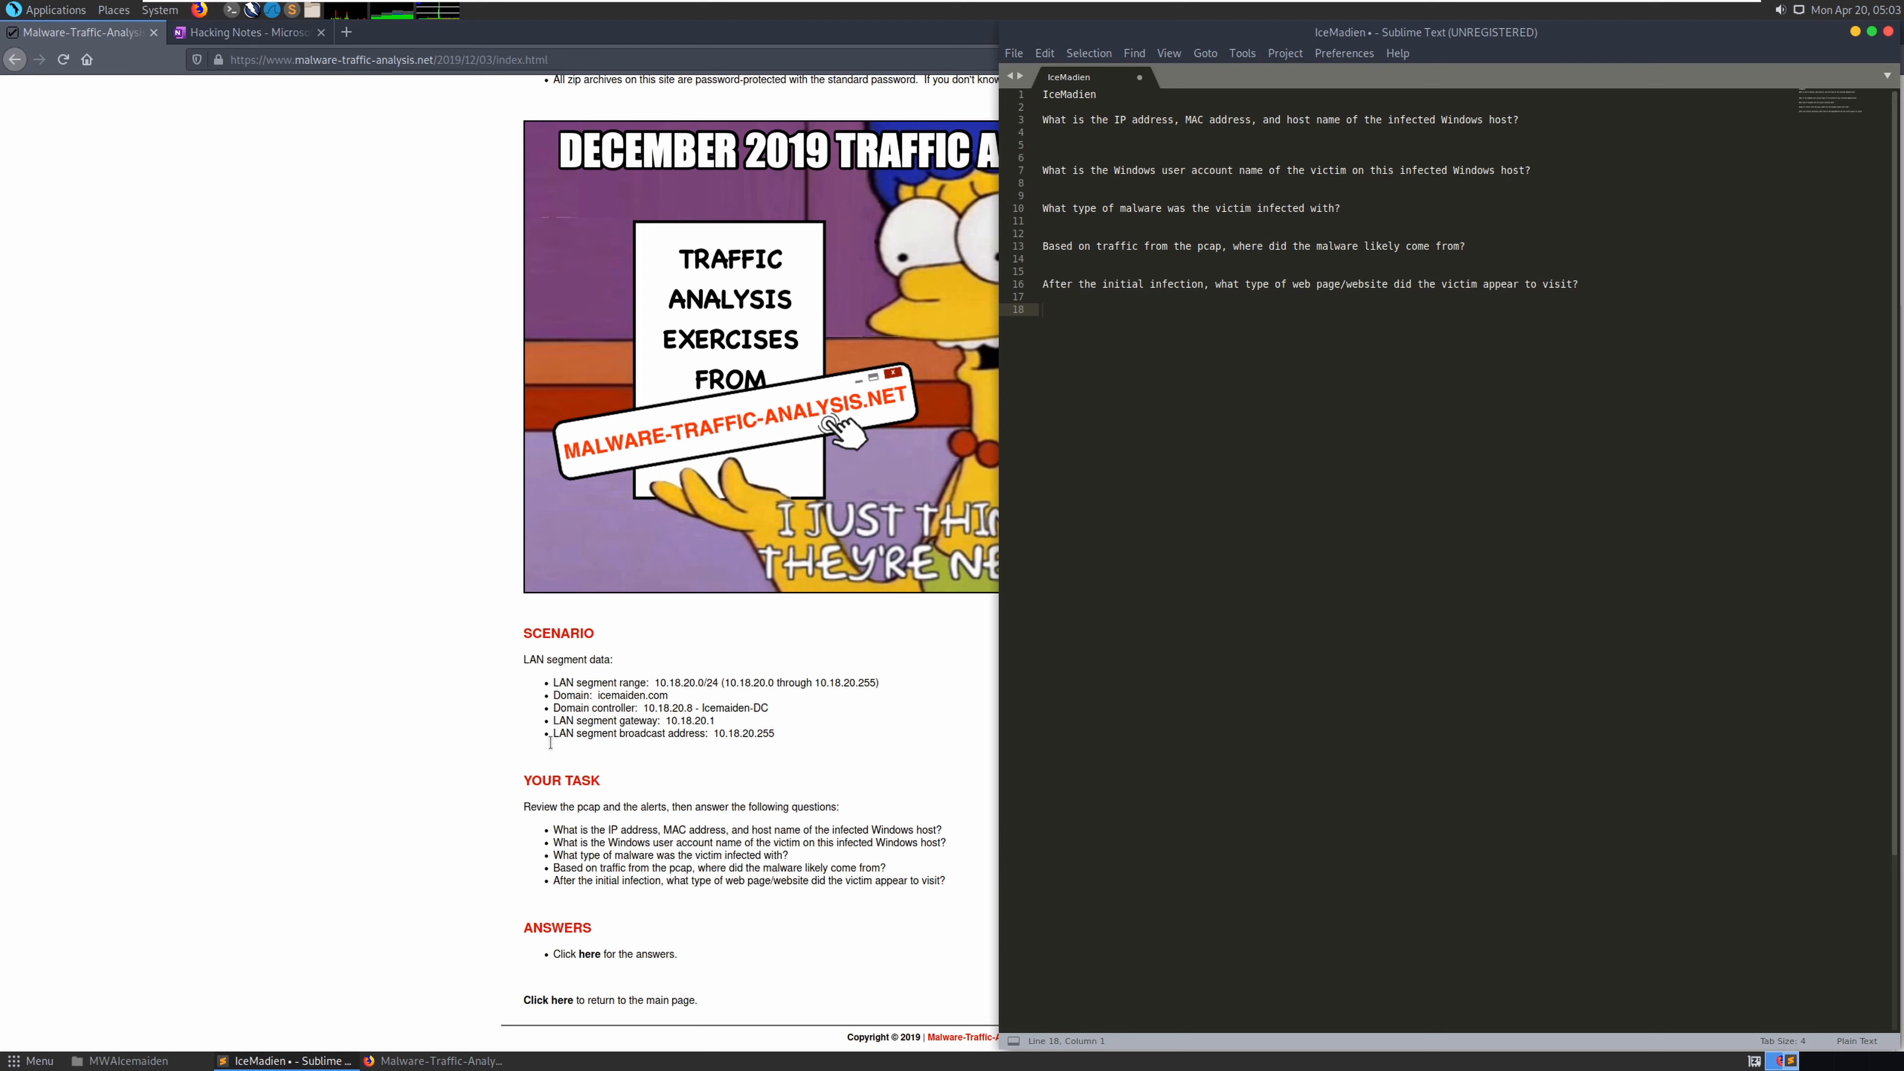
left_click(124, 1061)
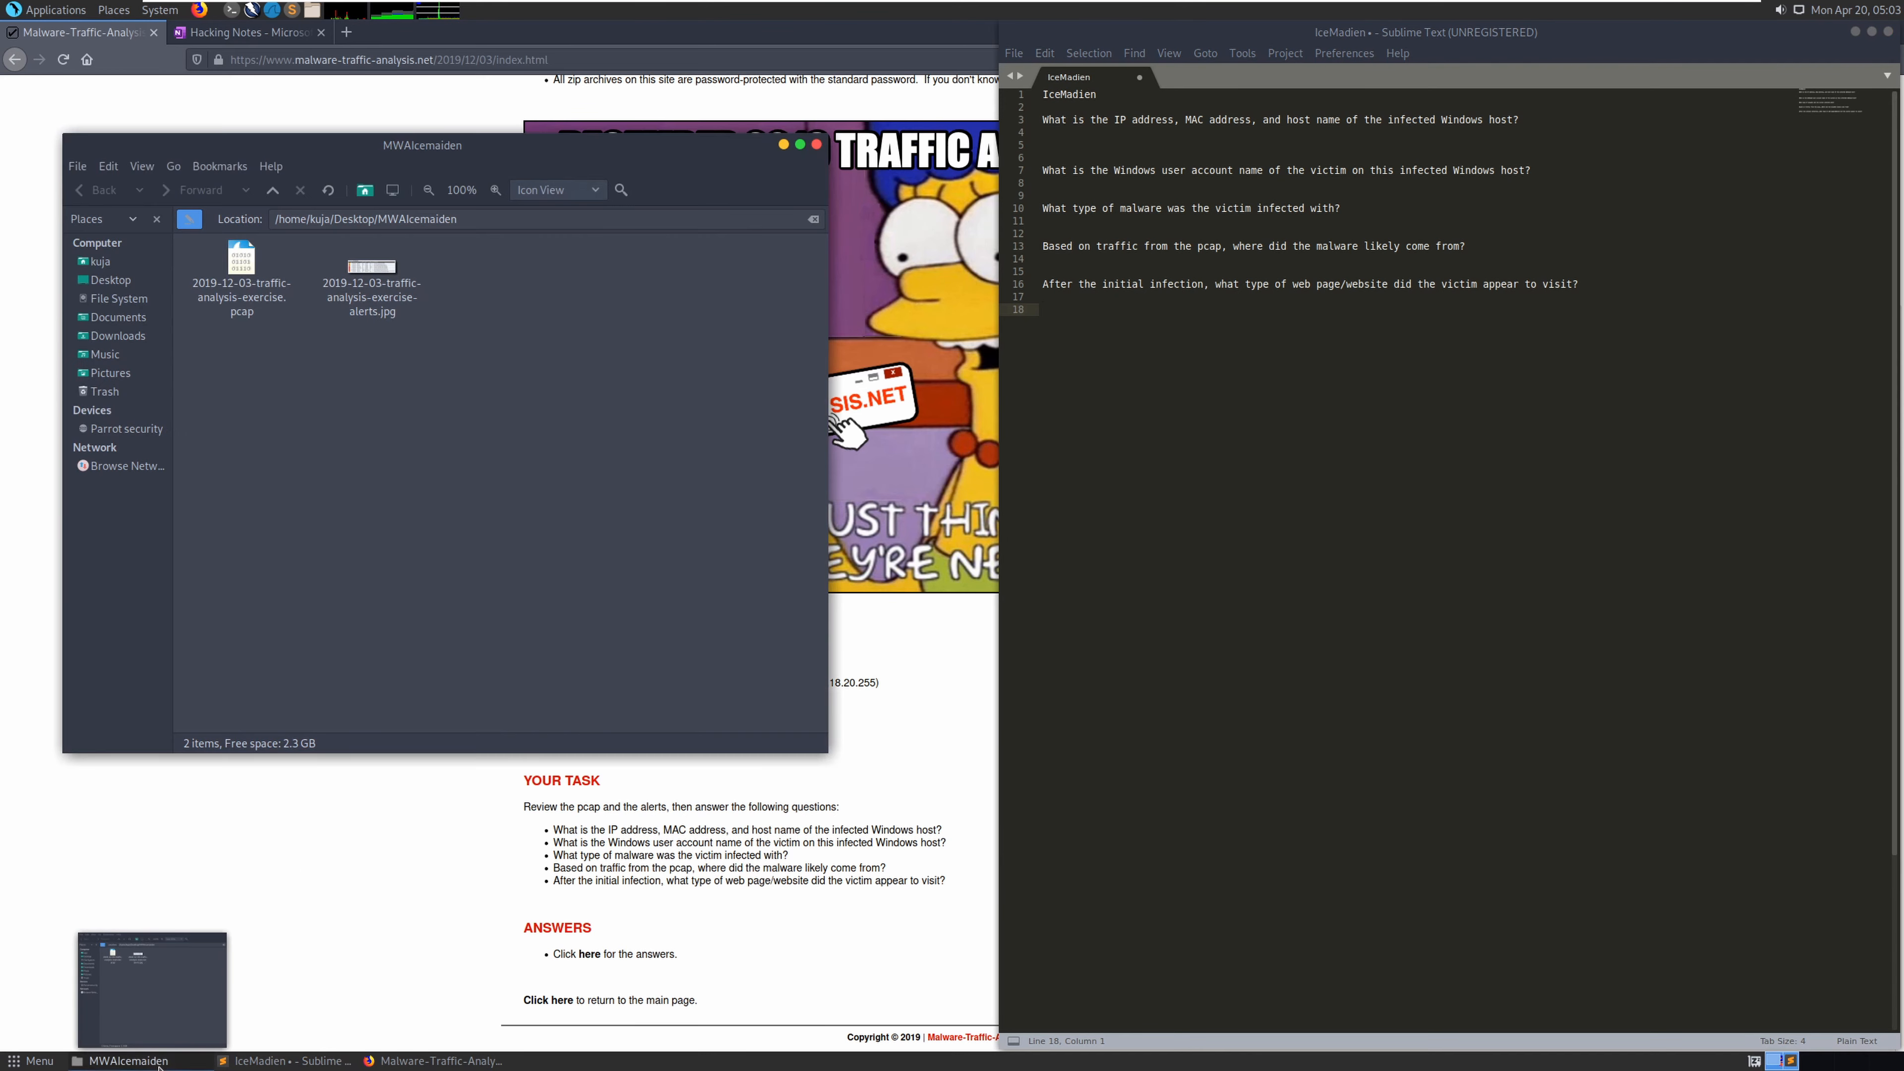
double_click(368, 294)
left_click_drag(1105, 403, 668, 278)
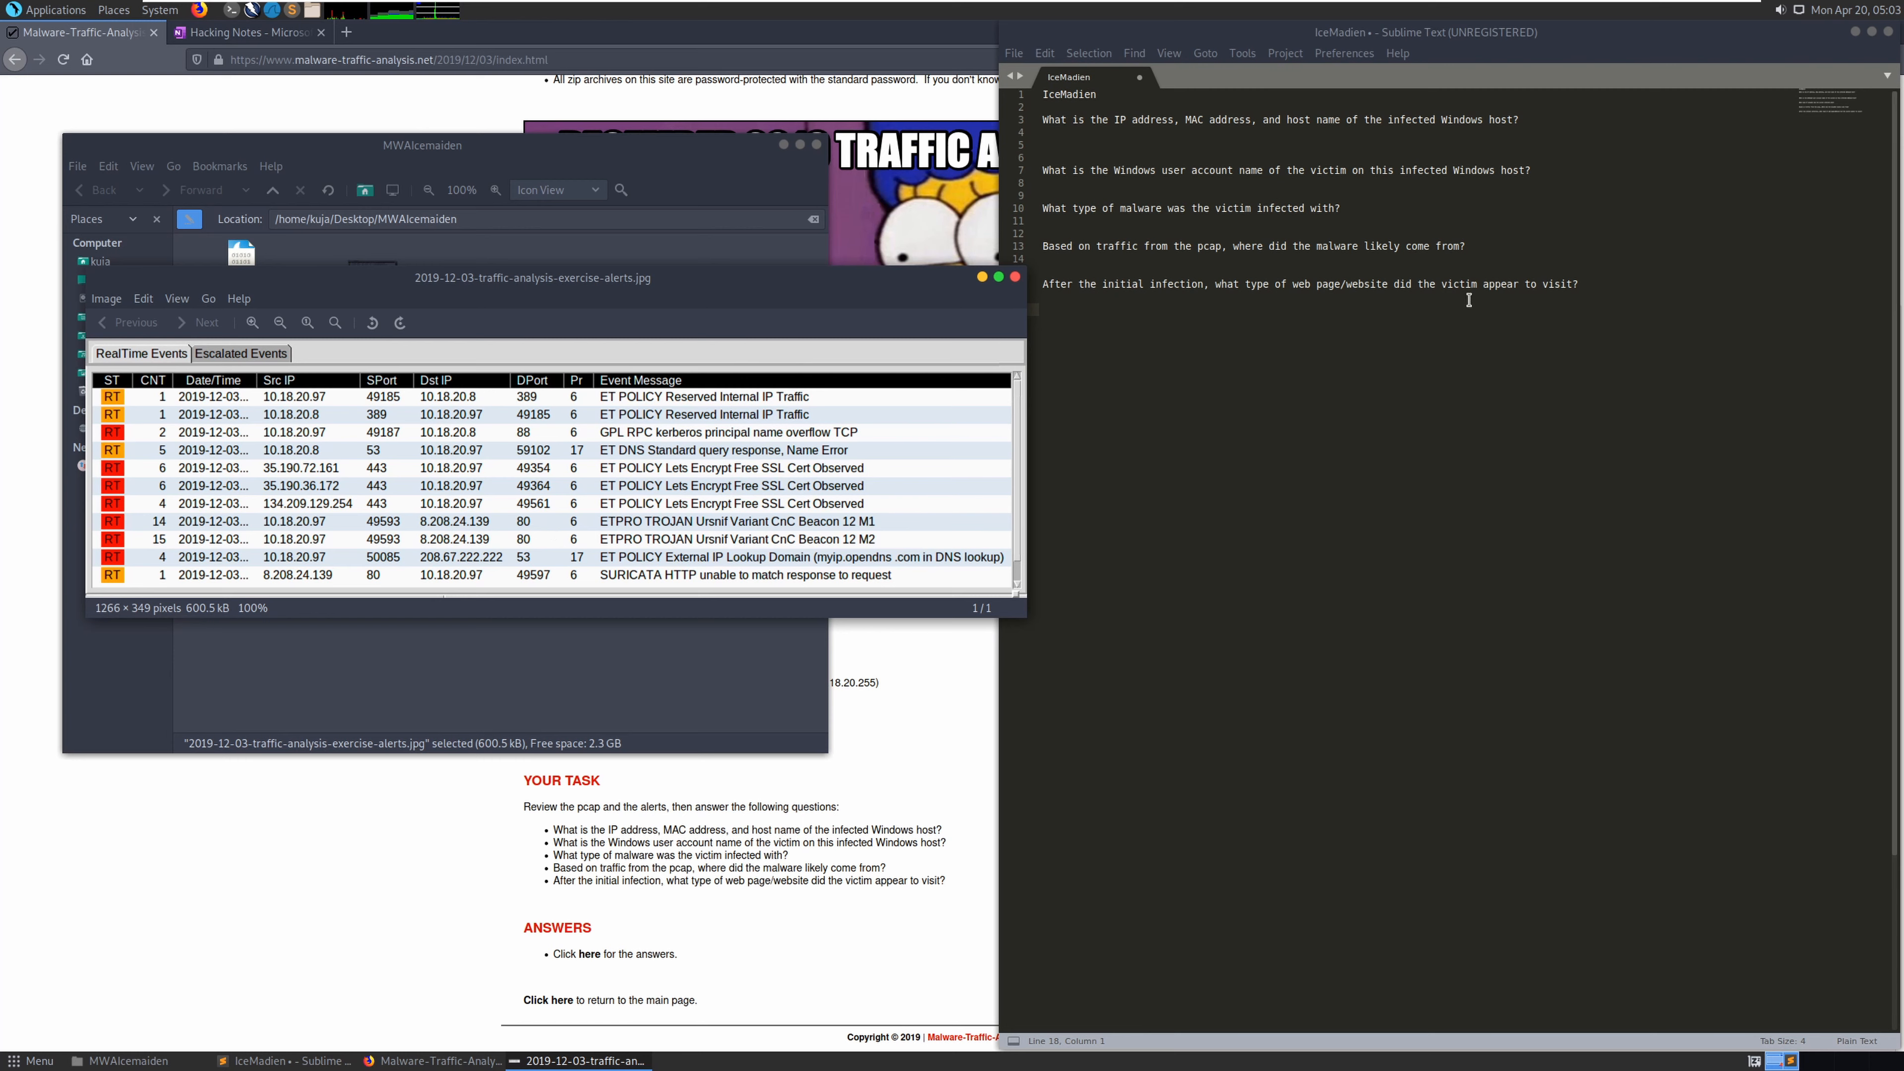
Note the alert IP addresses 8.208.24.139 and 10.18.20.97 on separate lines below the last question
left_click(1594, 290)
key("Return")
key("Return")
key("Return")
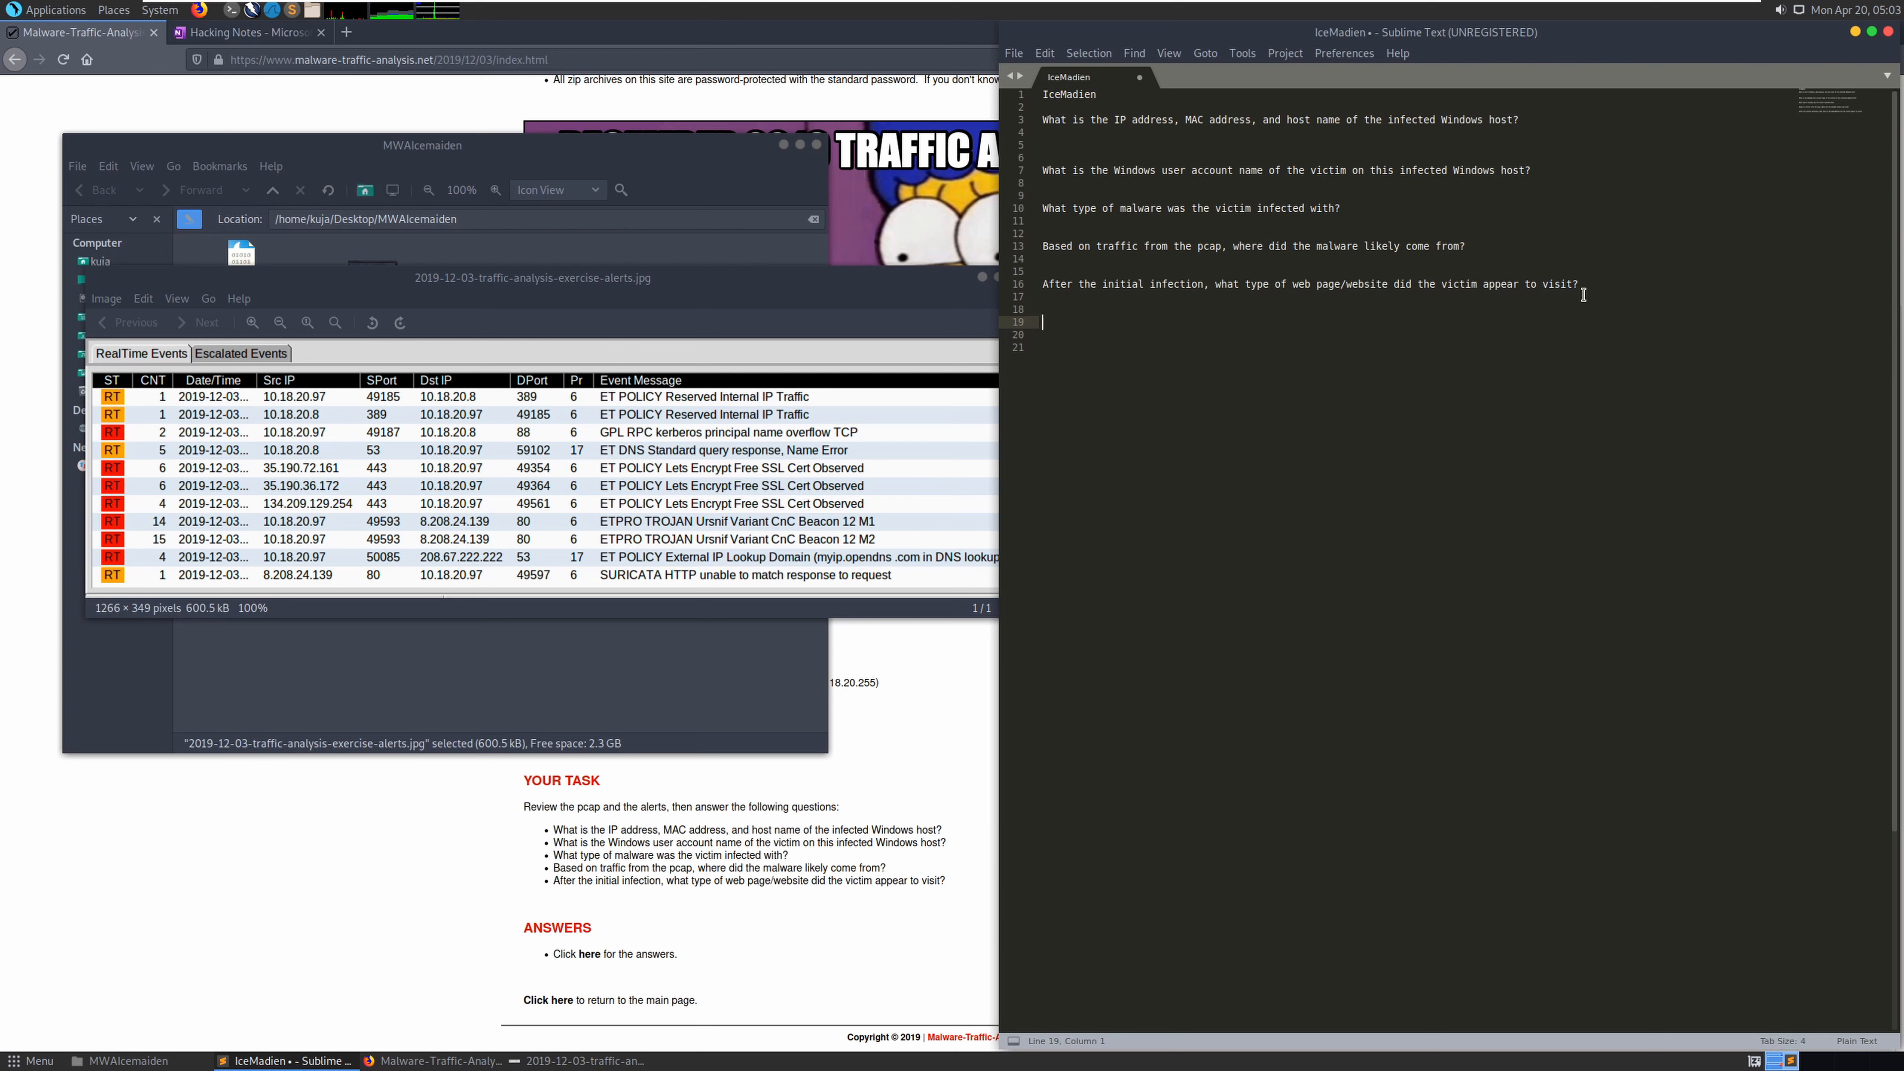
type("8.208.24.139")
key("Return")
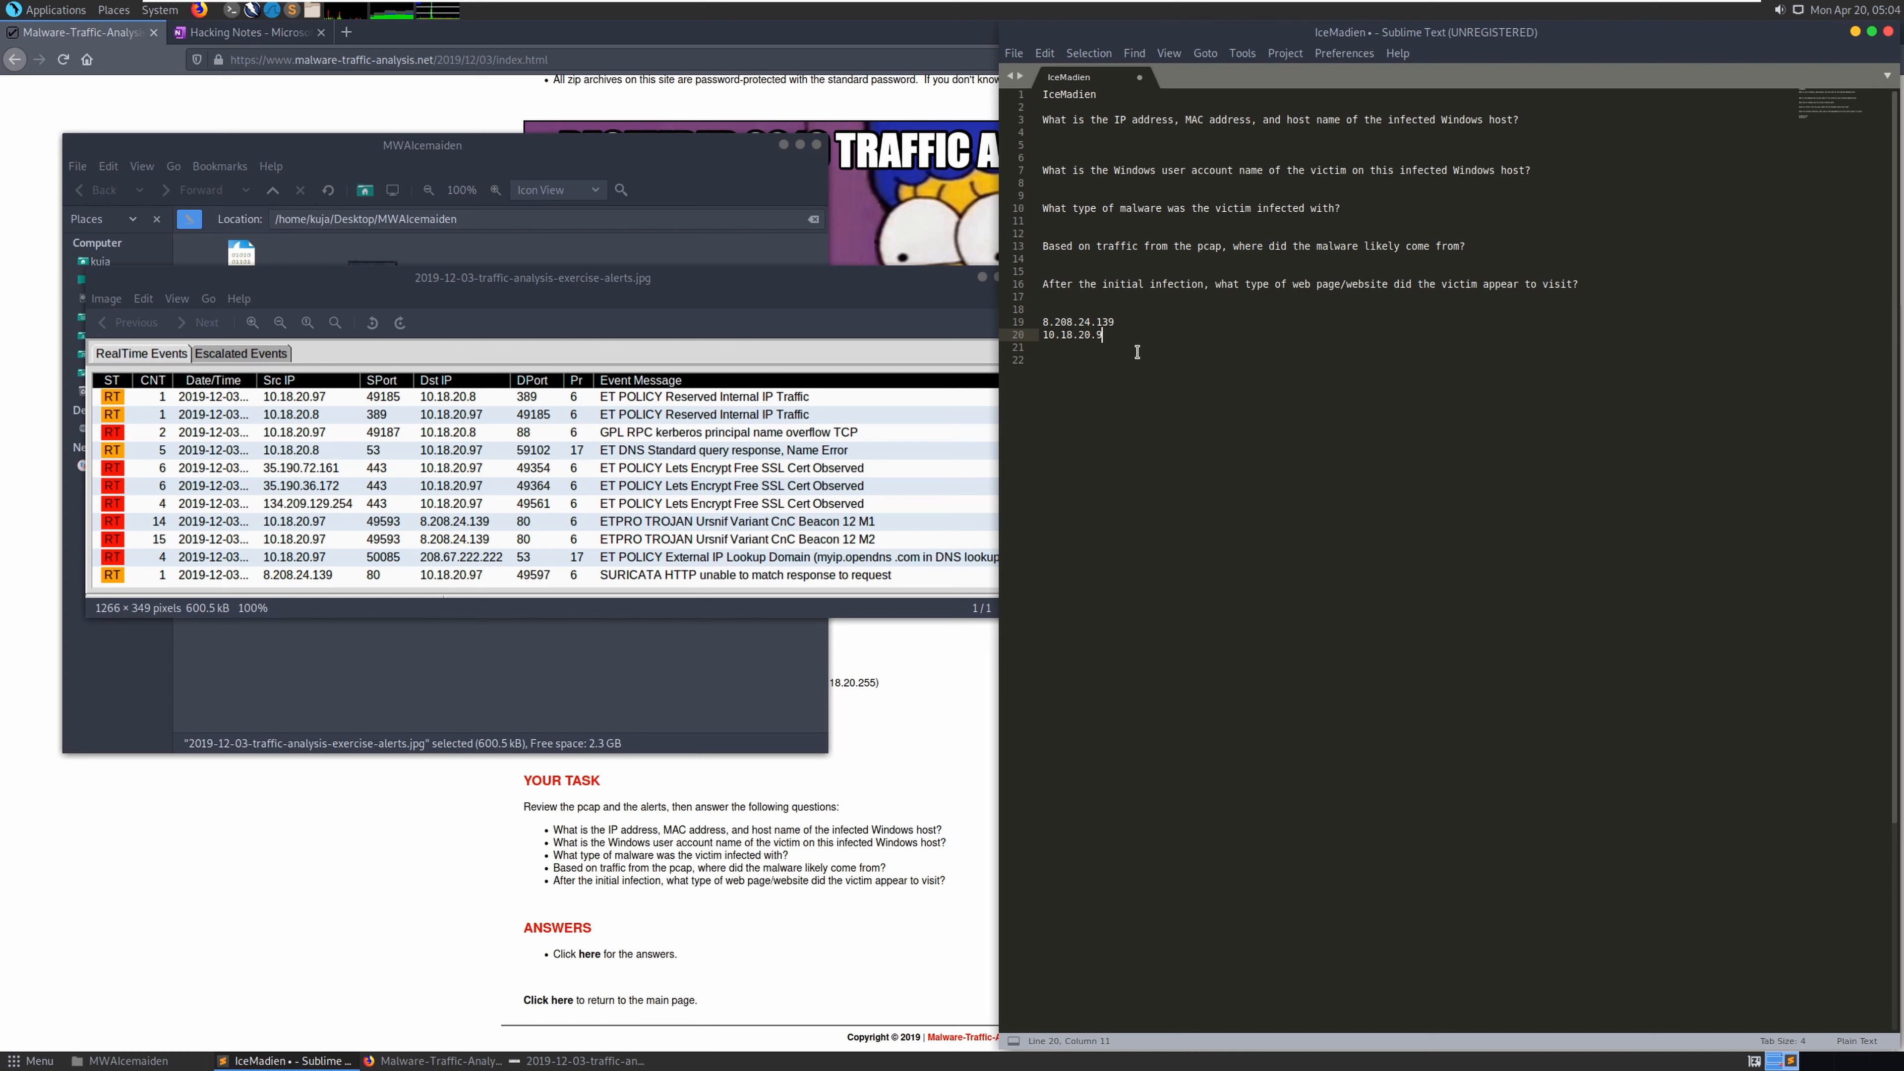
left_click_drag(1152, 339, 1042, 309)
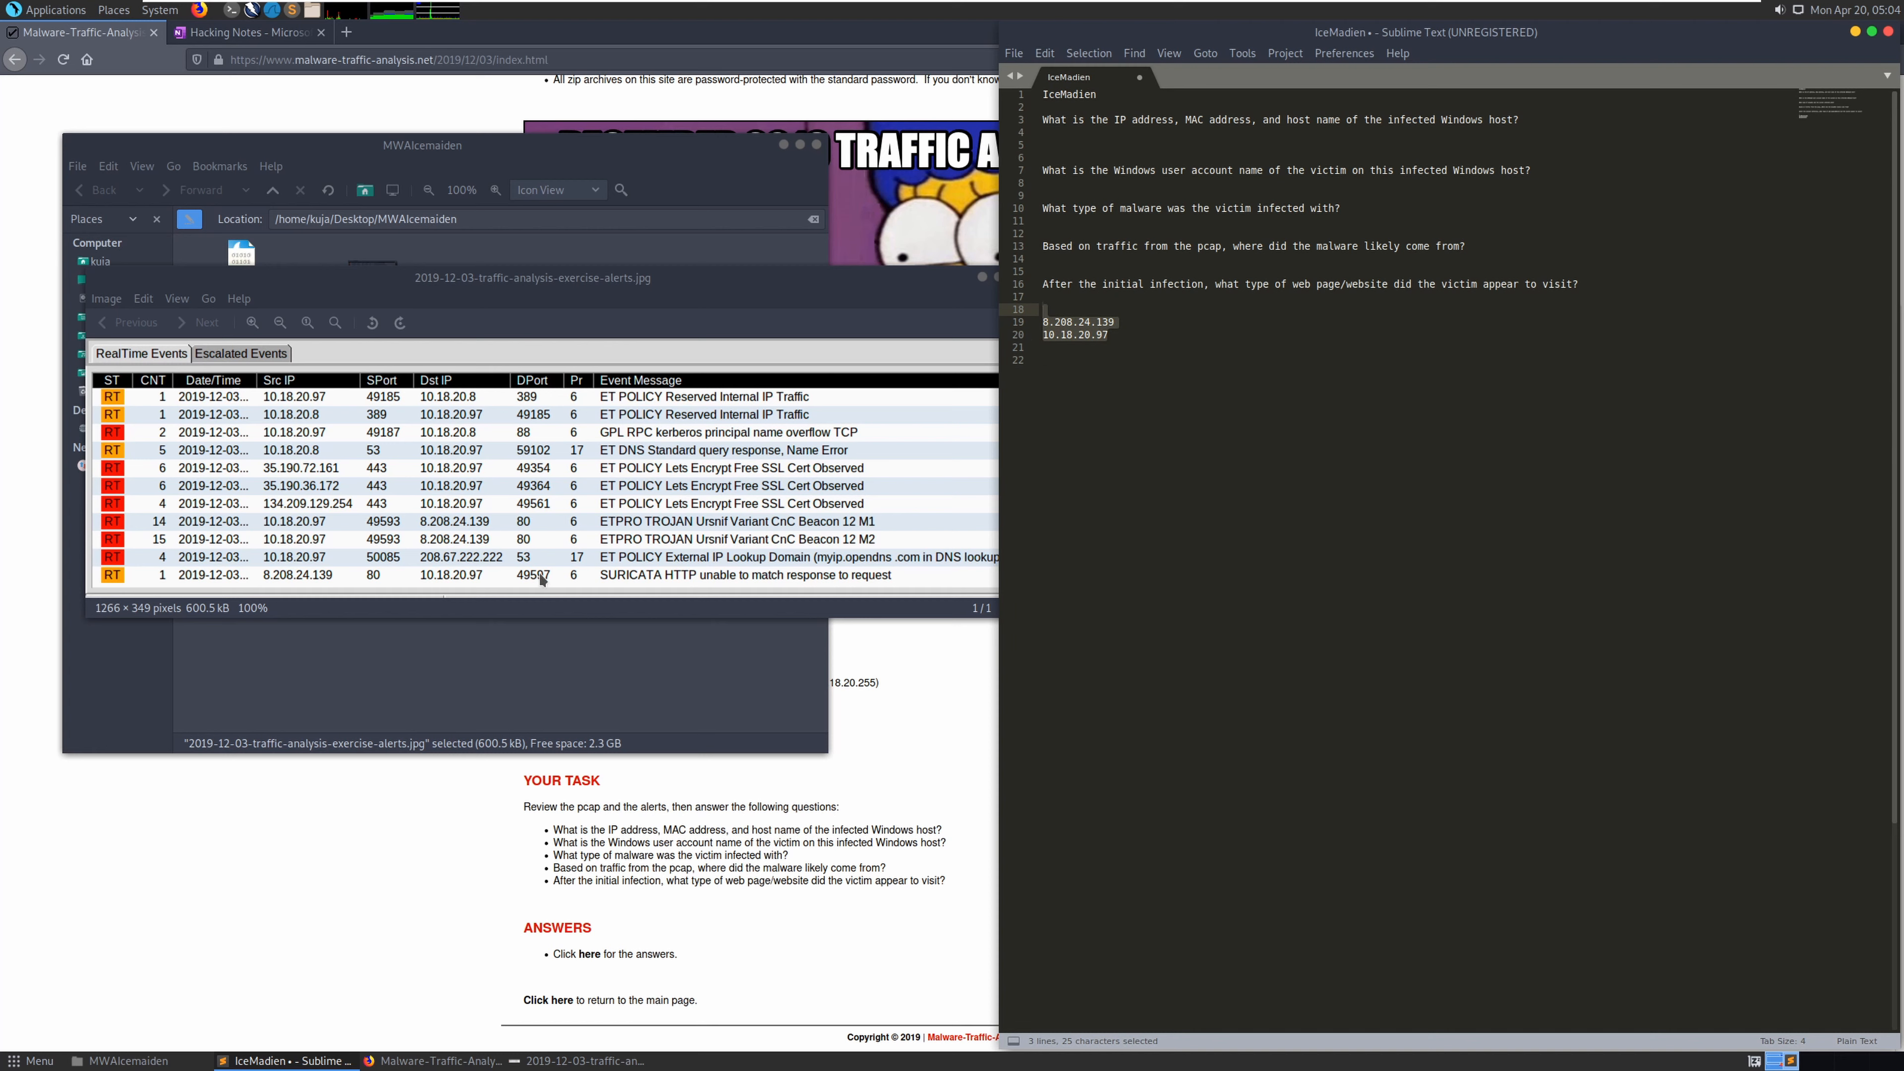
left_click(742, 575)
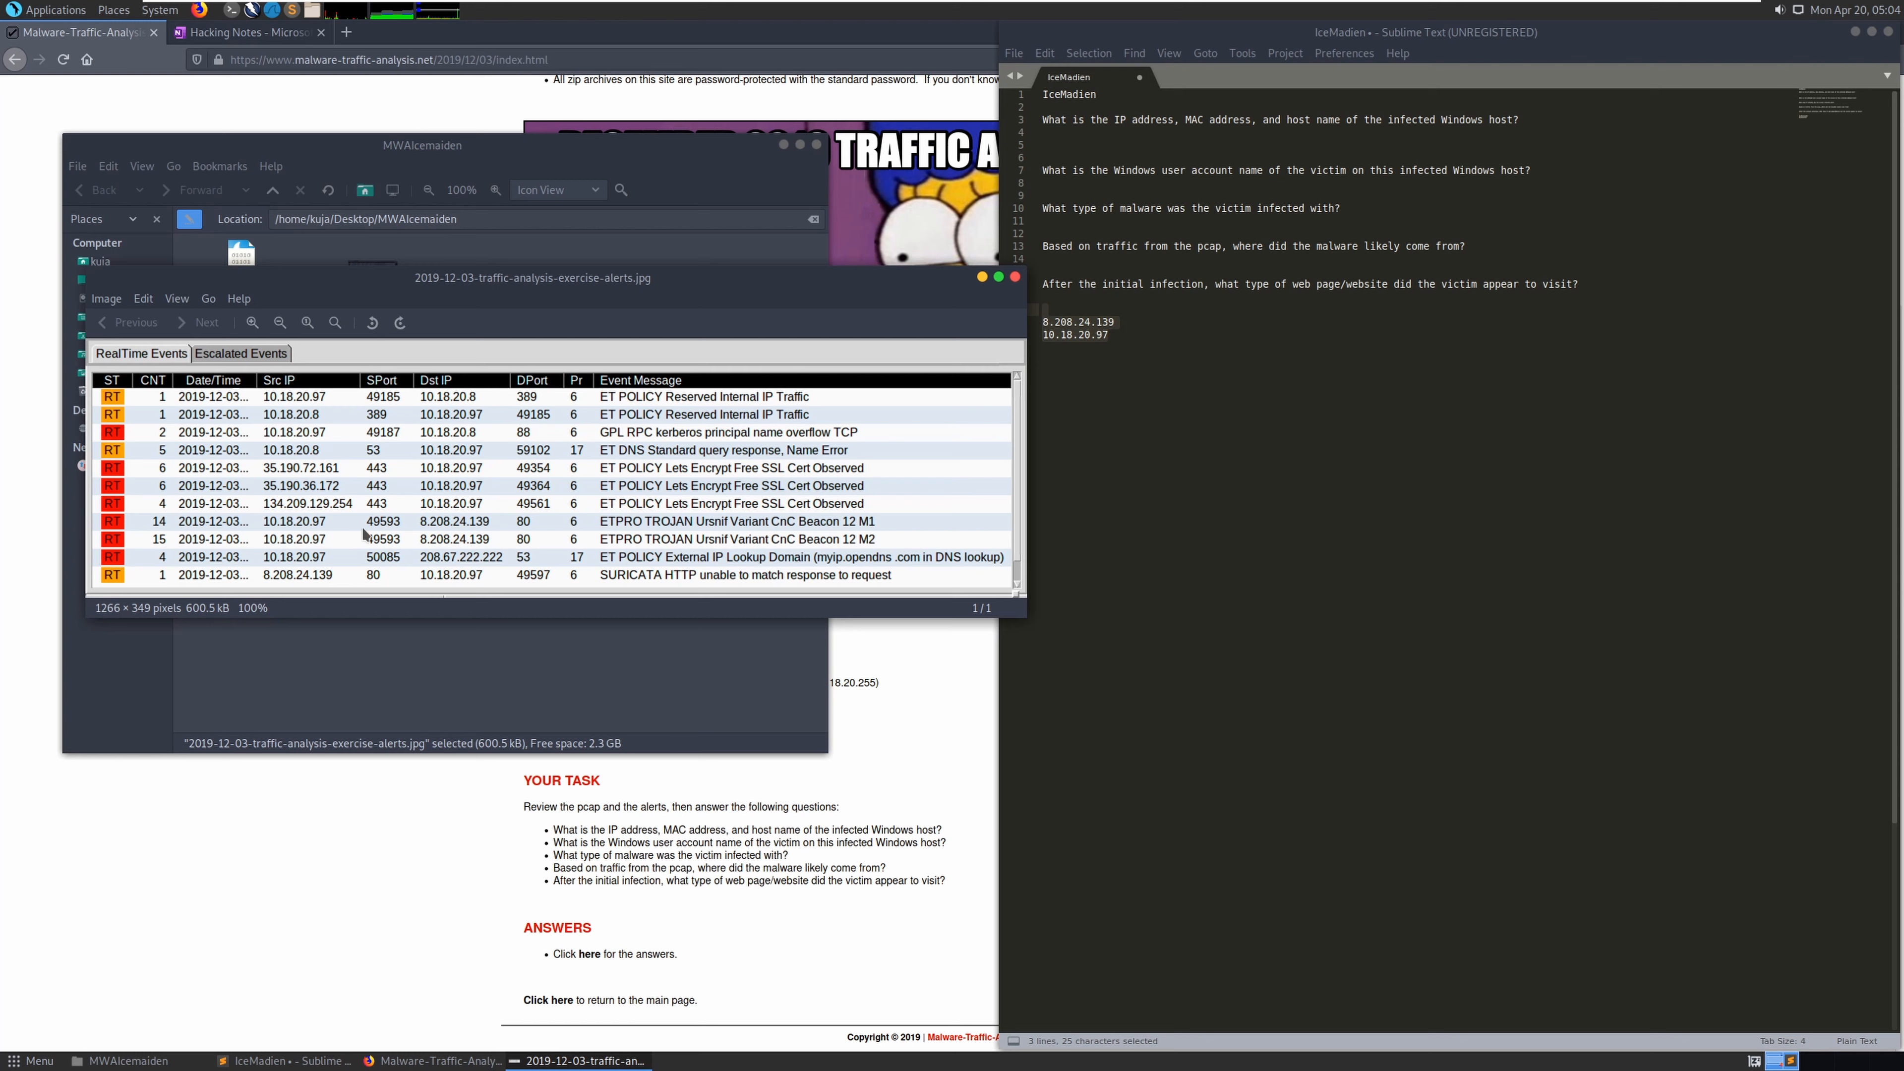
Try to open 2019-12-03-traffic-analysis-exercise.pcap directly from the MWAIcemaiden folder
left_click(658, 663)
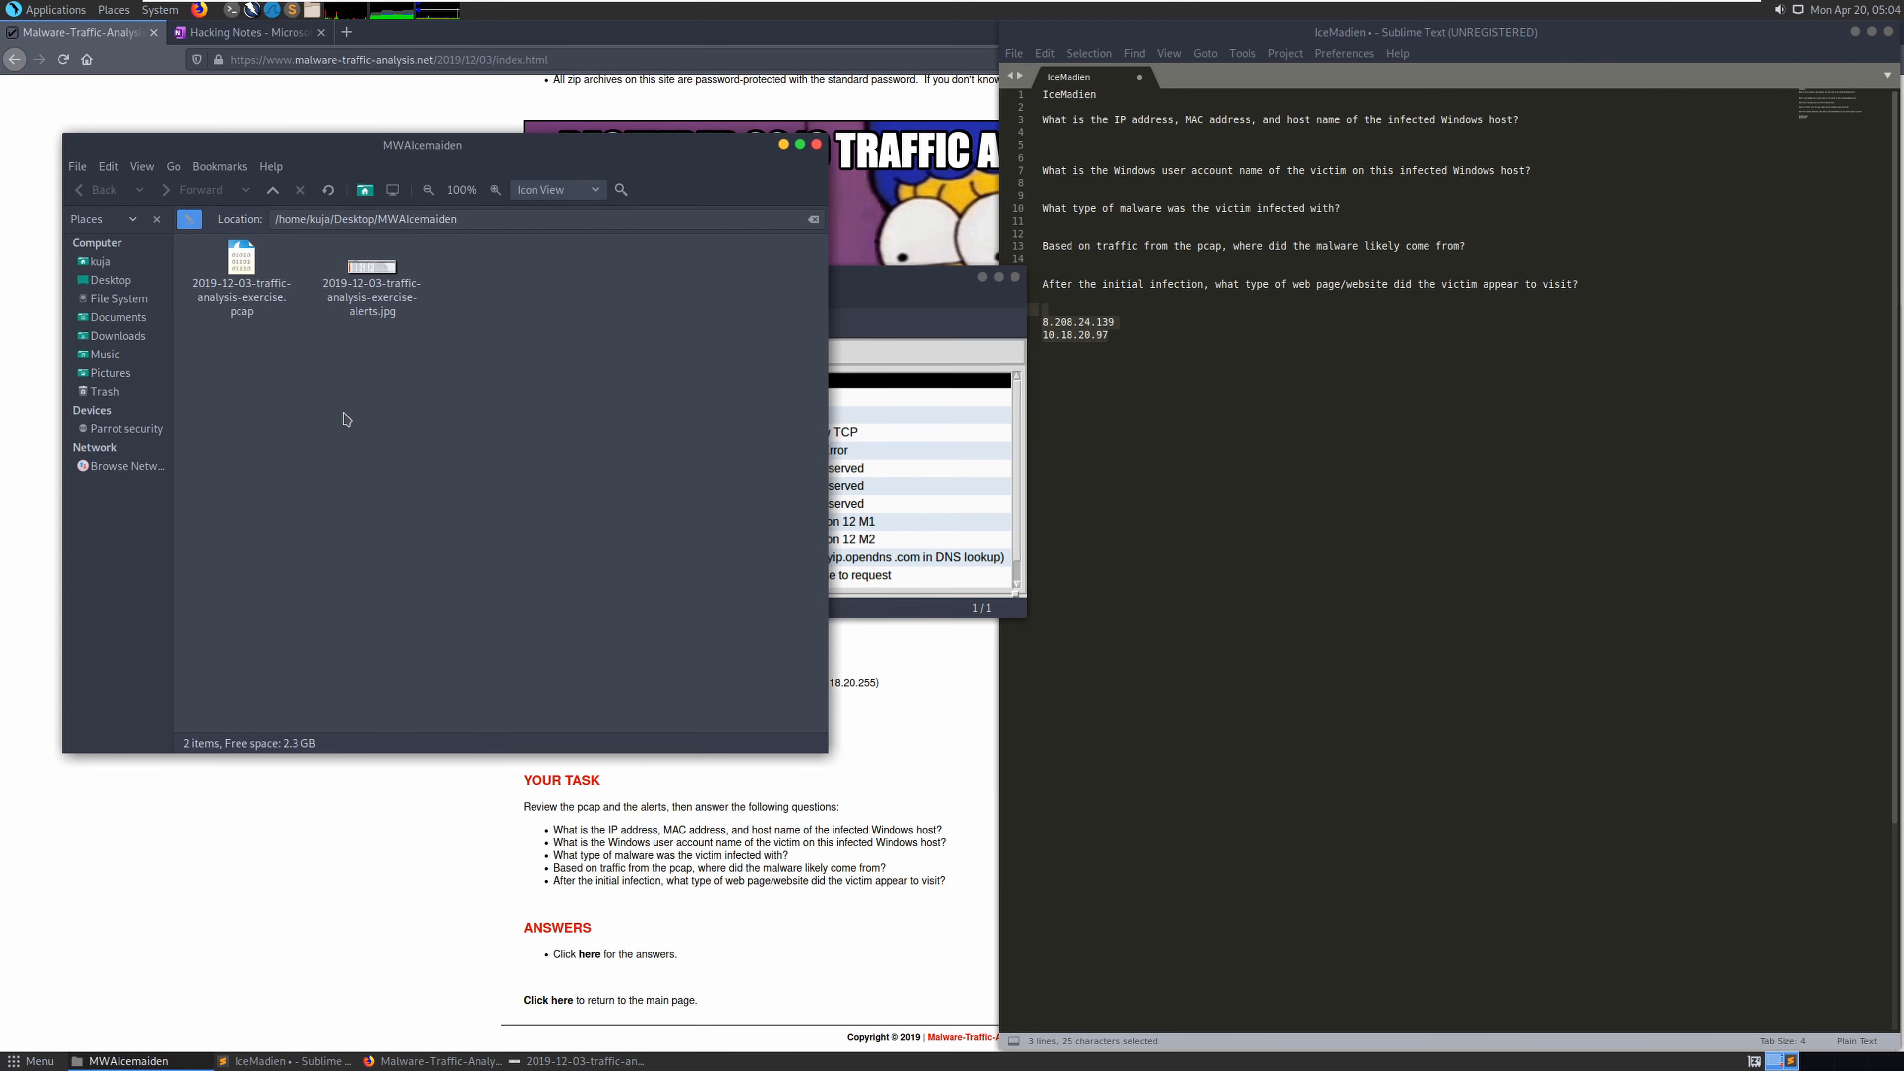
double_click(242, 278)
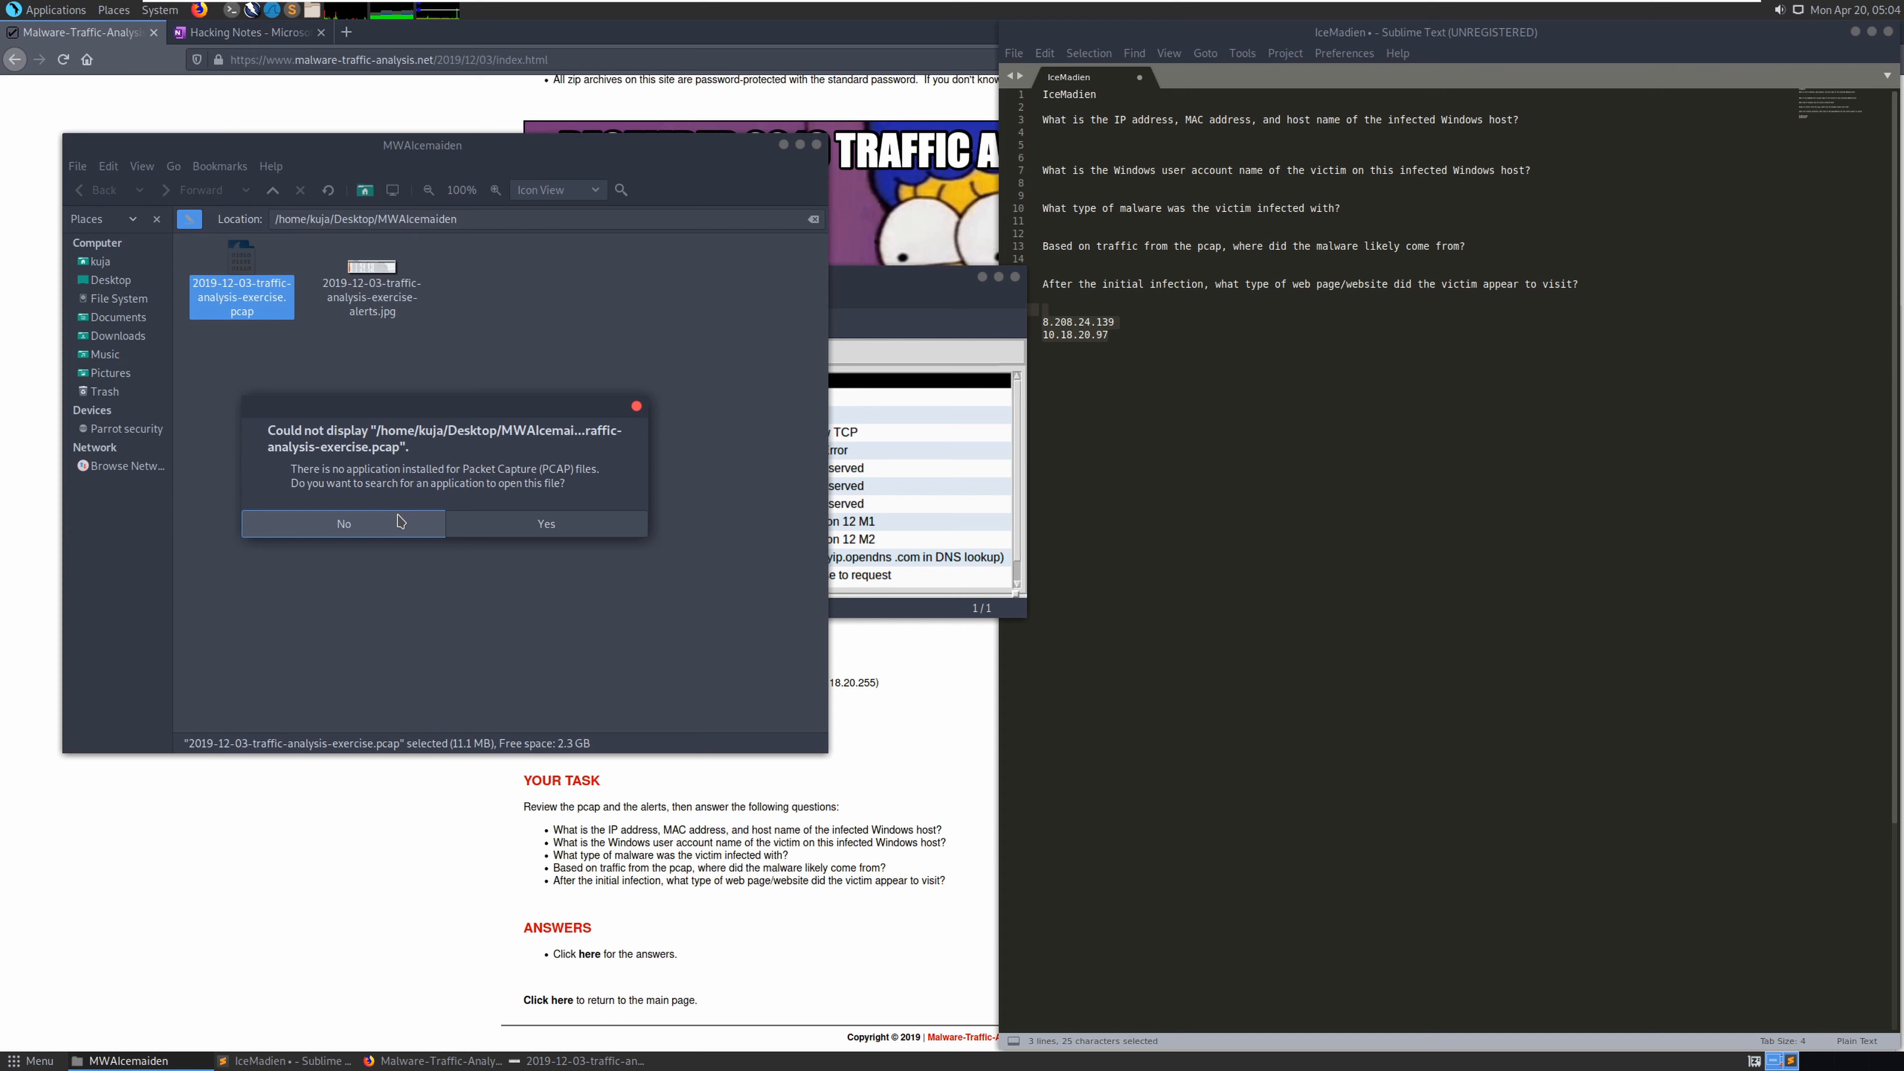
left_click(637, 407)
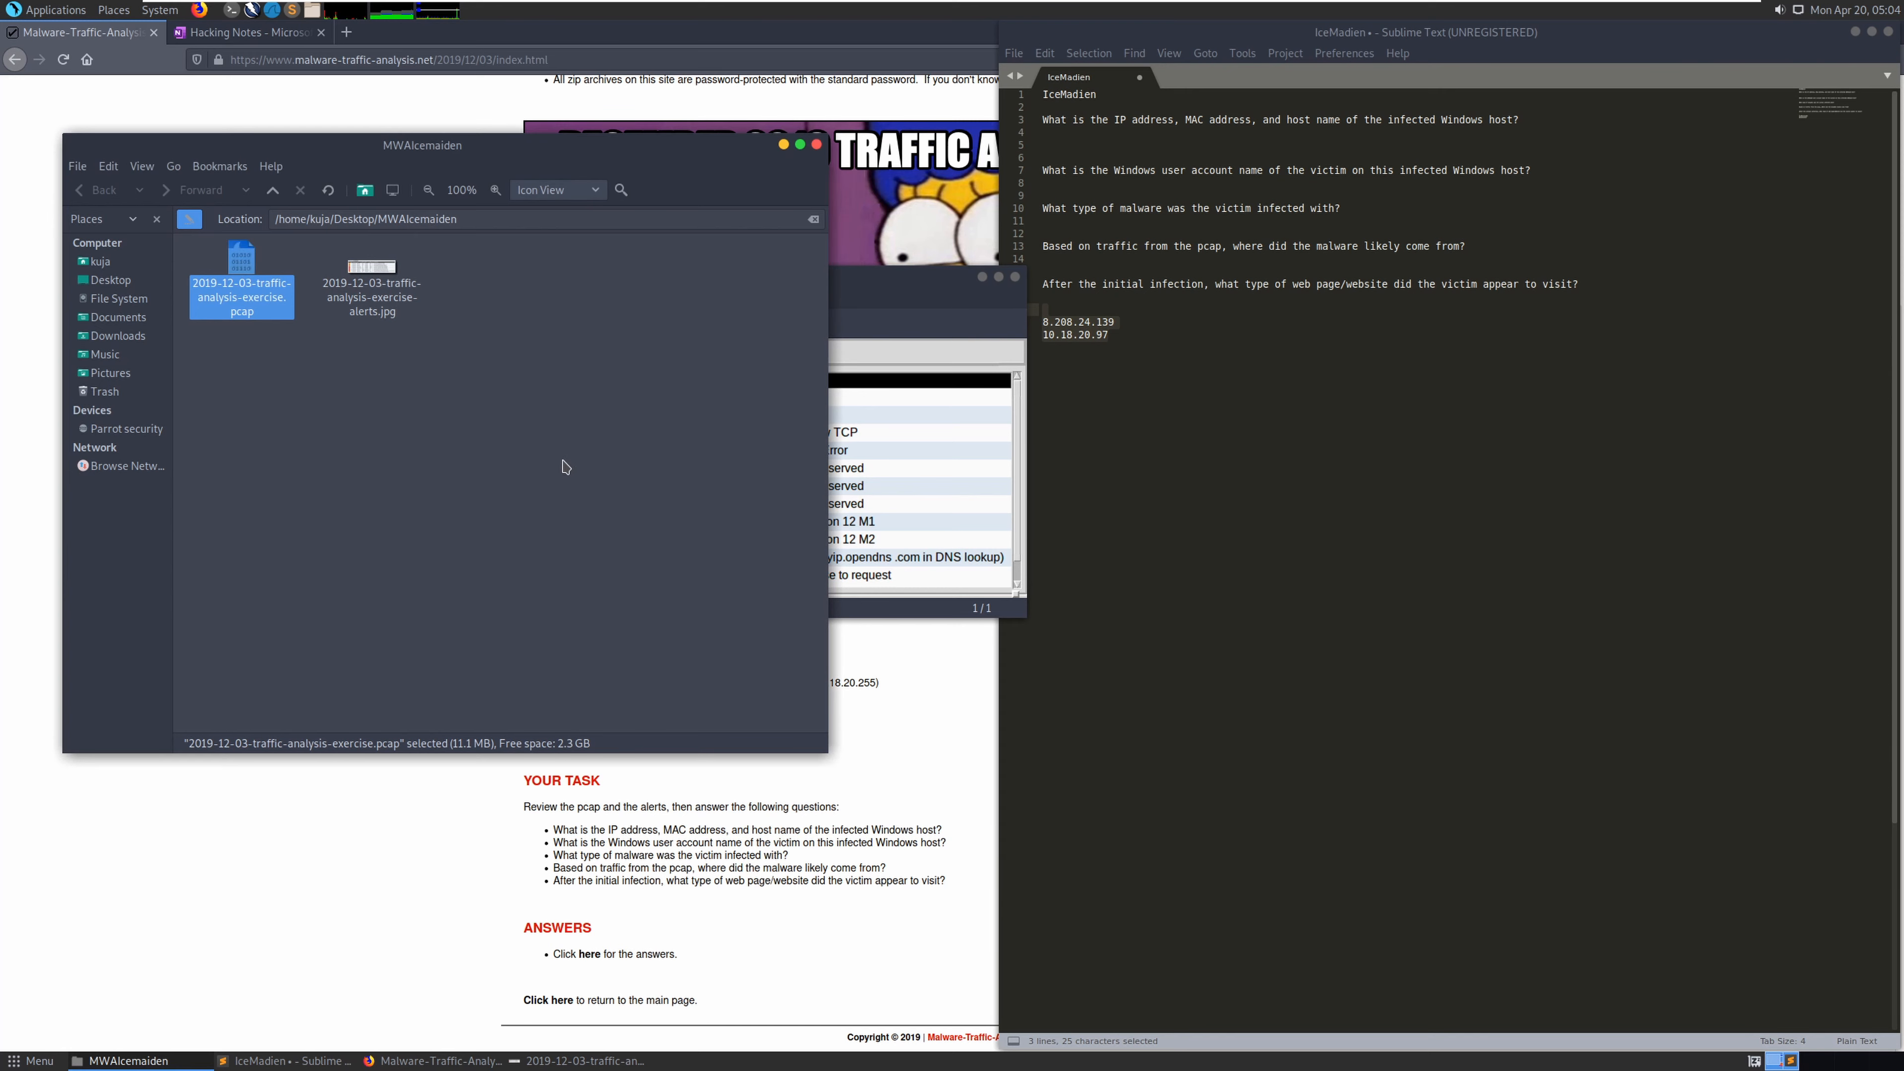
Launch Wireshark from a terminal with sudo wireshark, entering the account password
key("super")
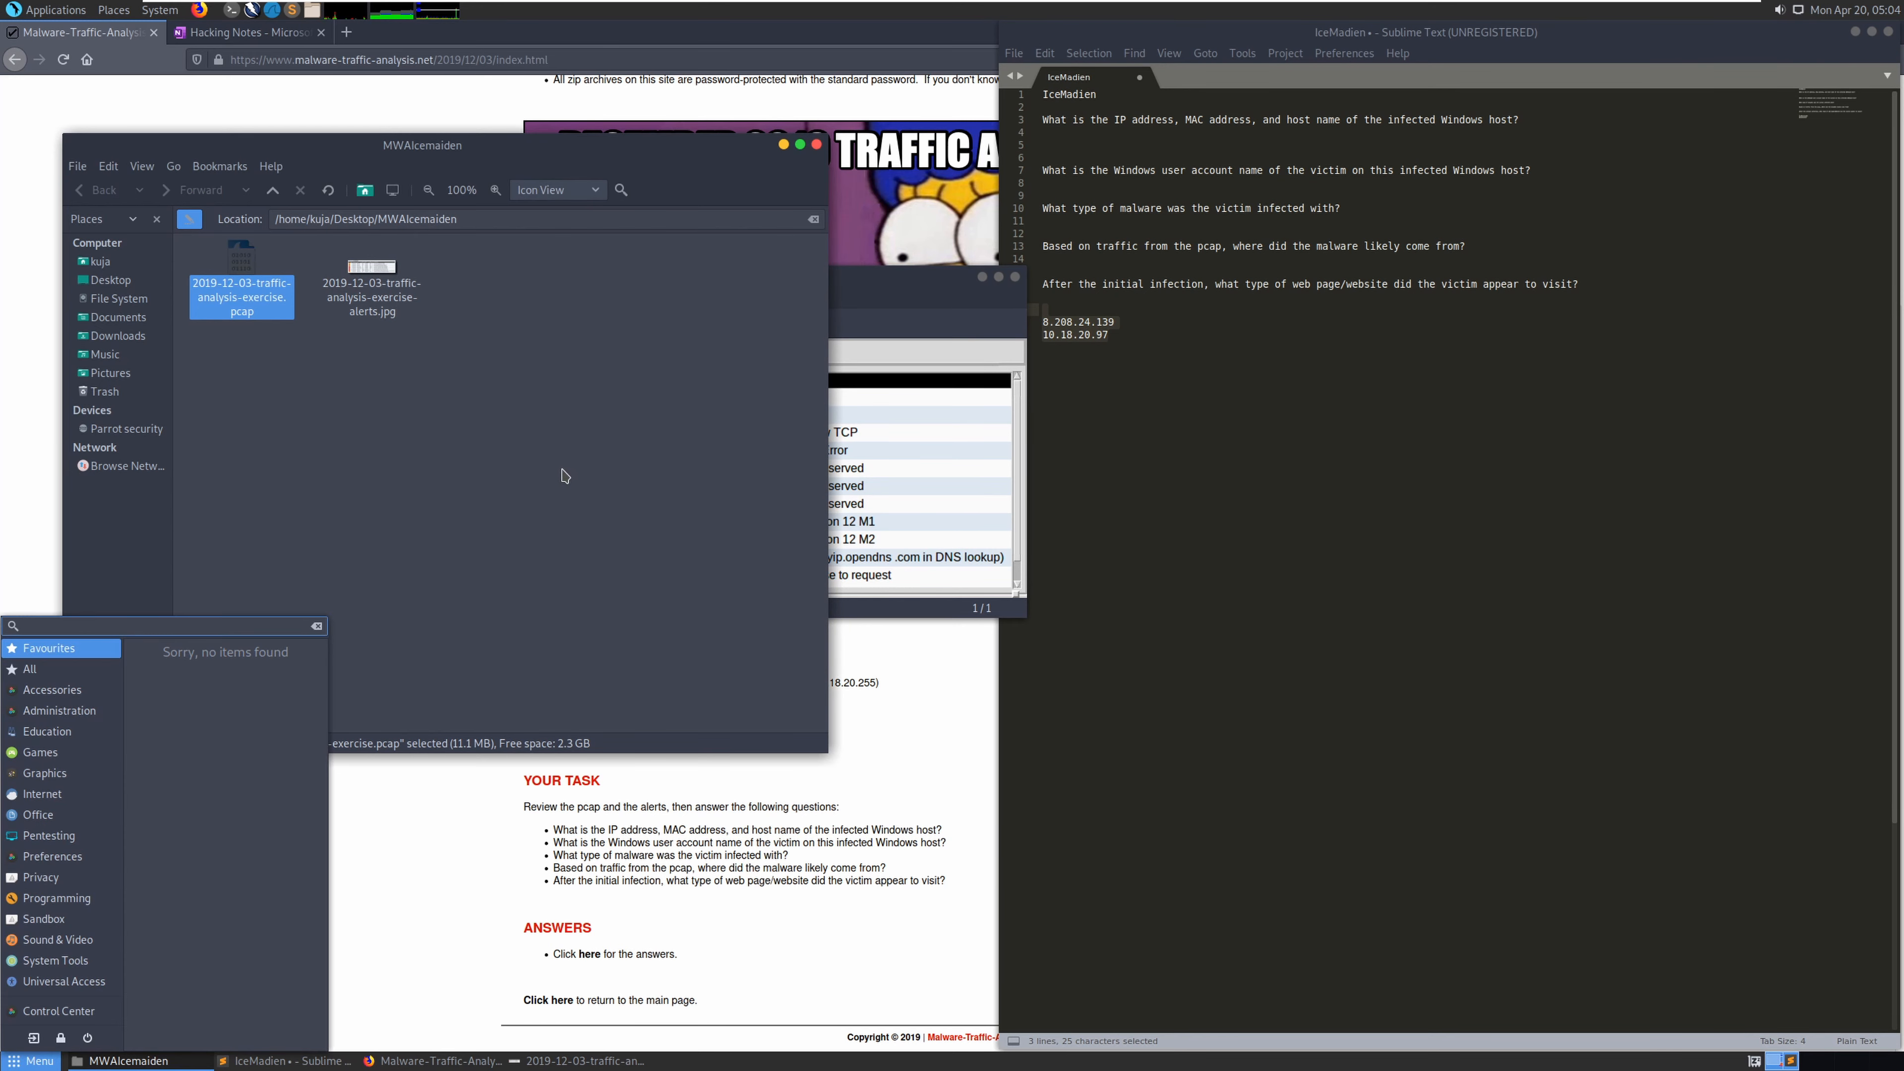
left_click(230, 10)
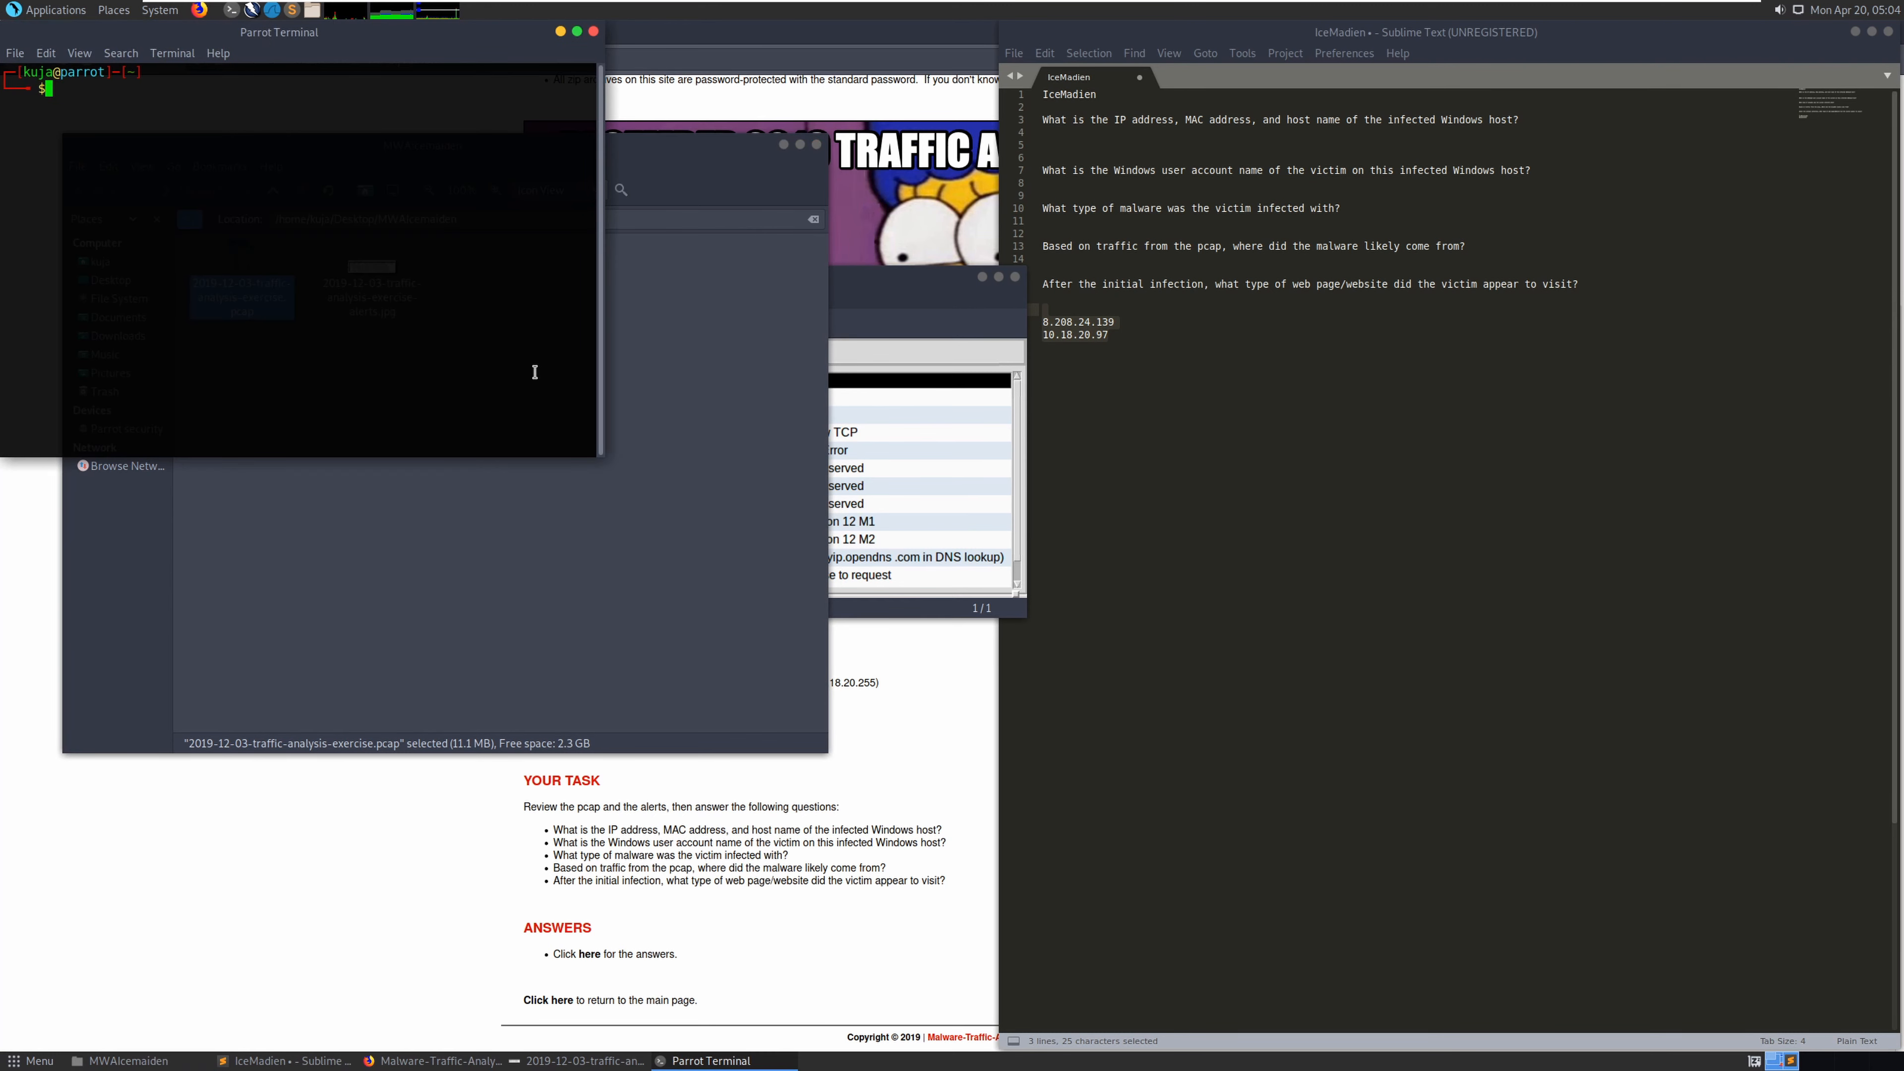
type("sudo wireshark")
key("Return")
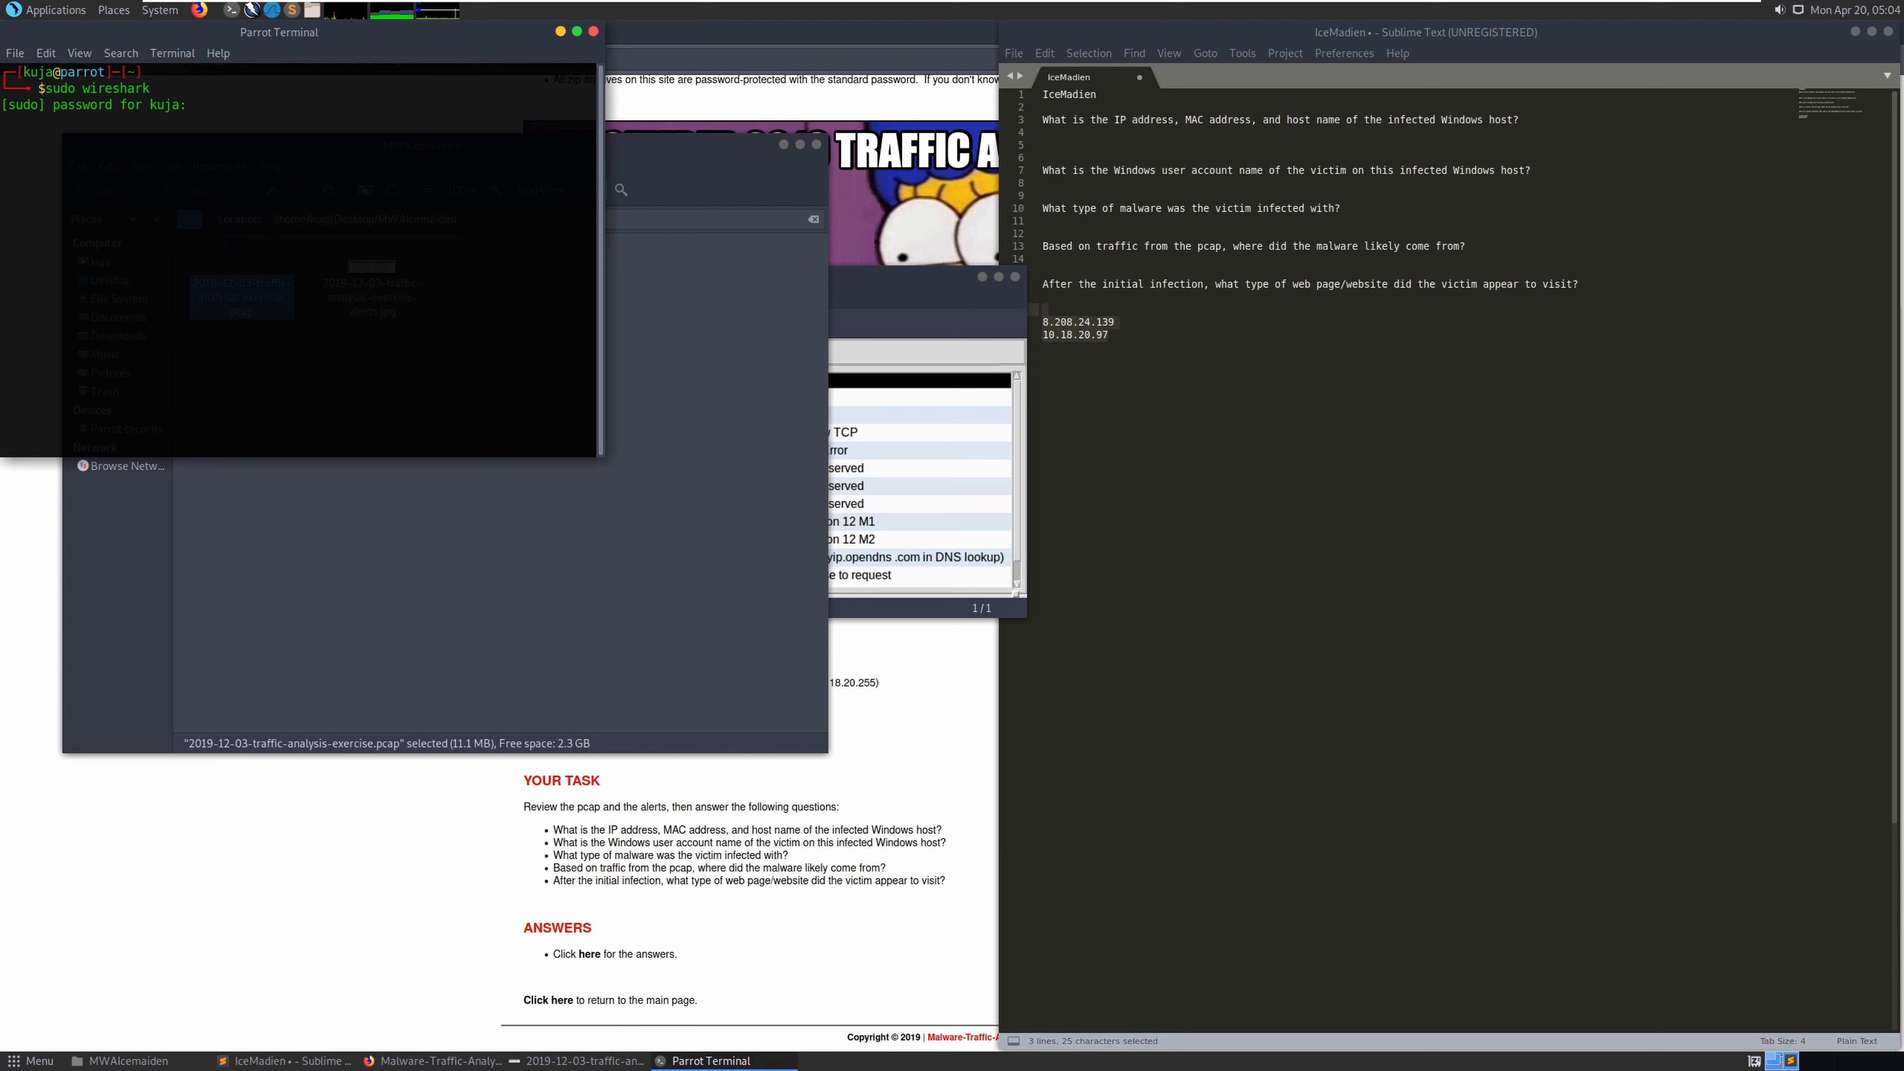
key("Return")
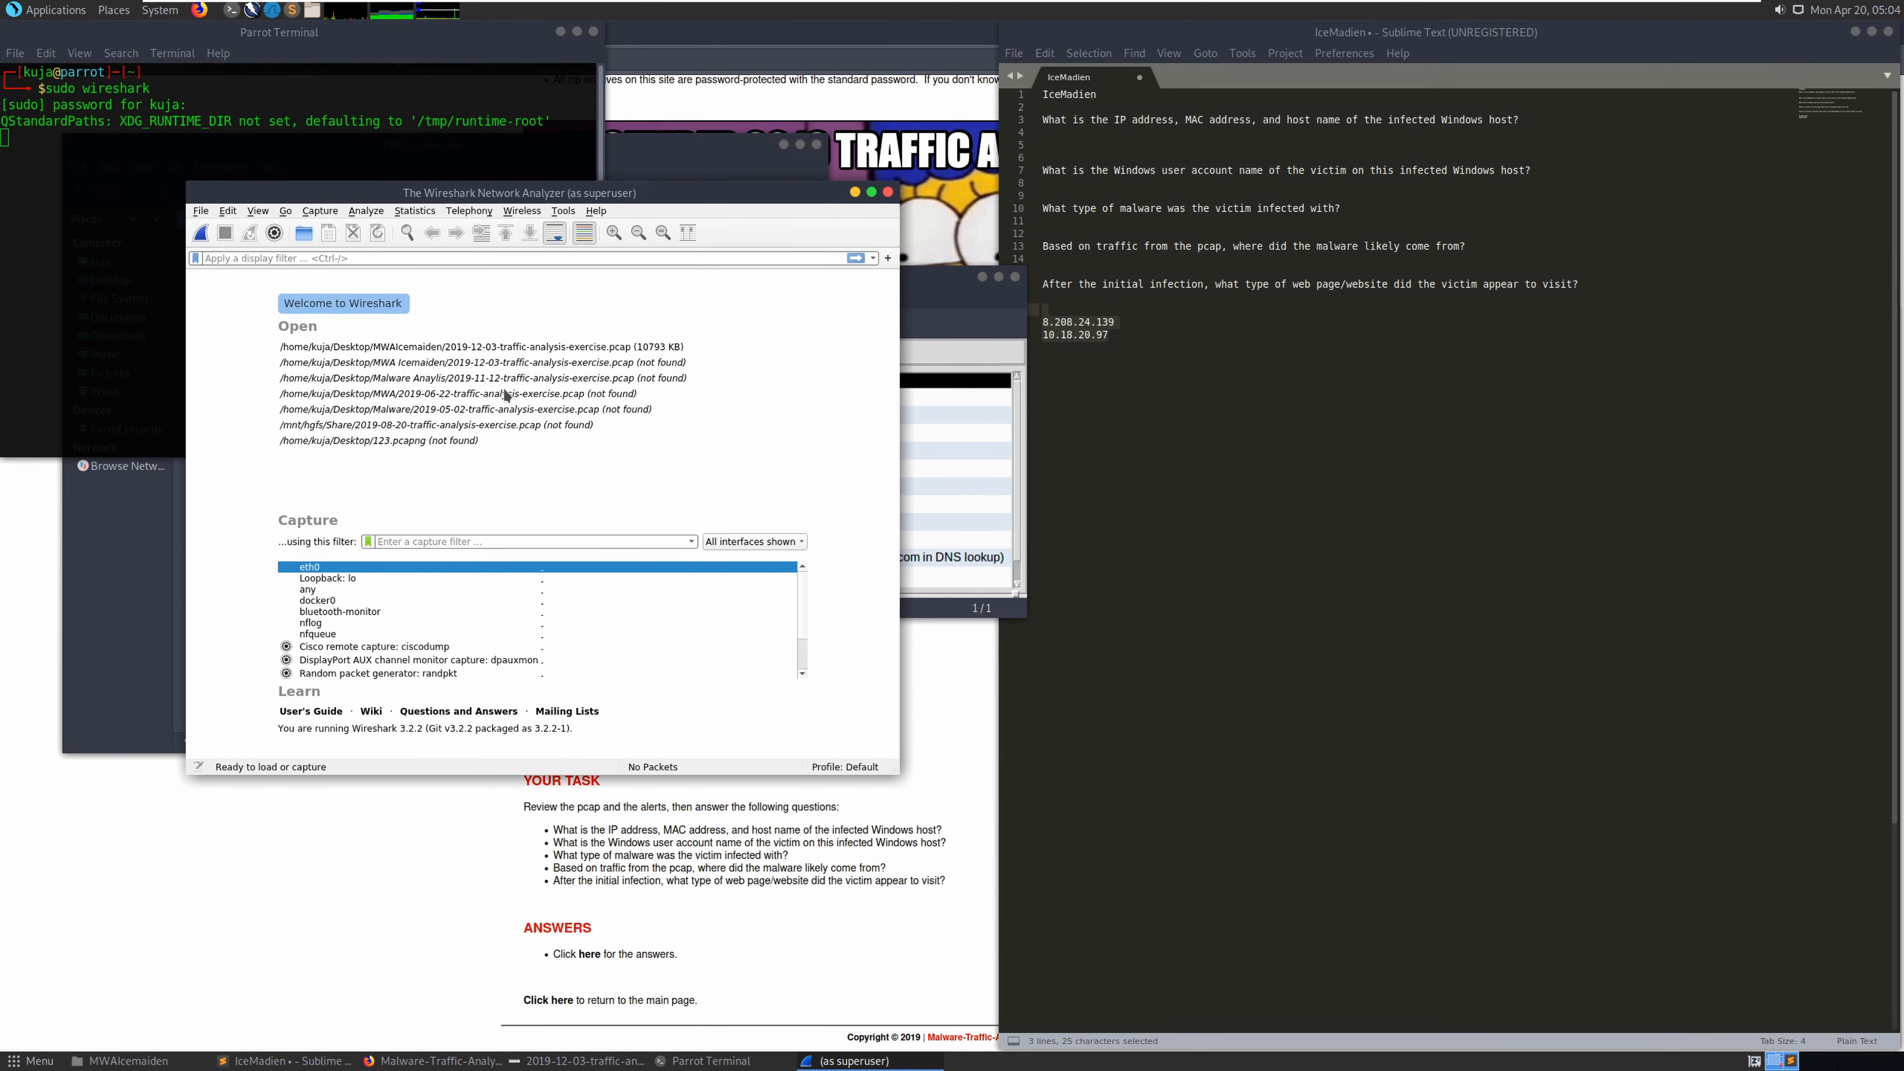
Open the capture file 2019-12-03-traffic-analysis-exercise.pcap in Wireshark and maximize the window
left_click(200, 210)
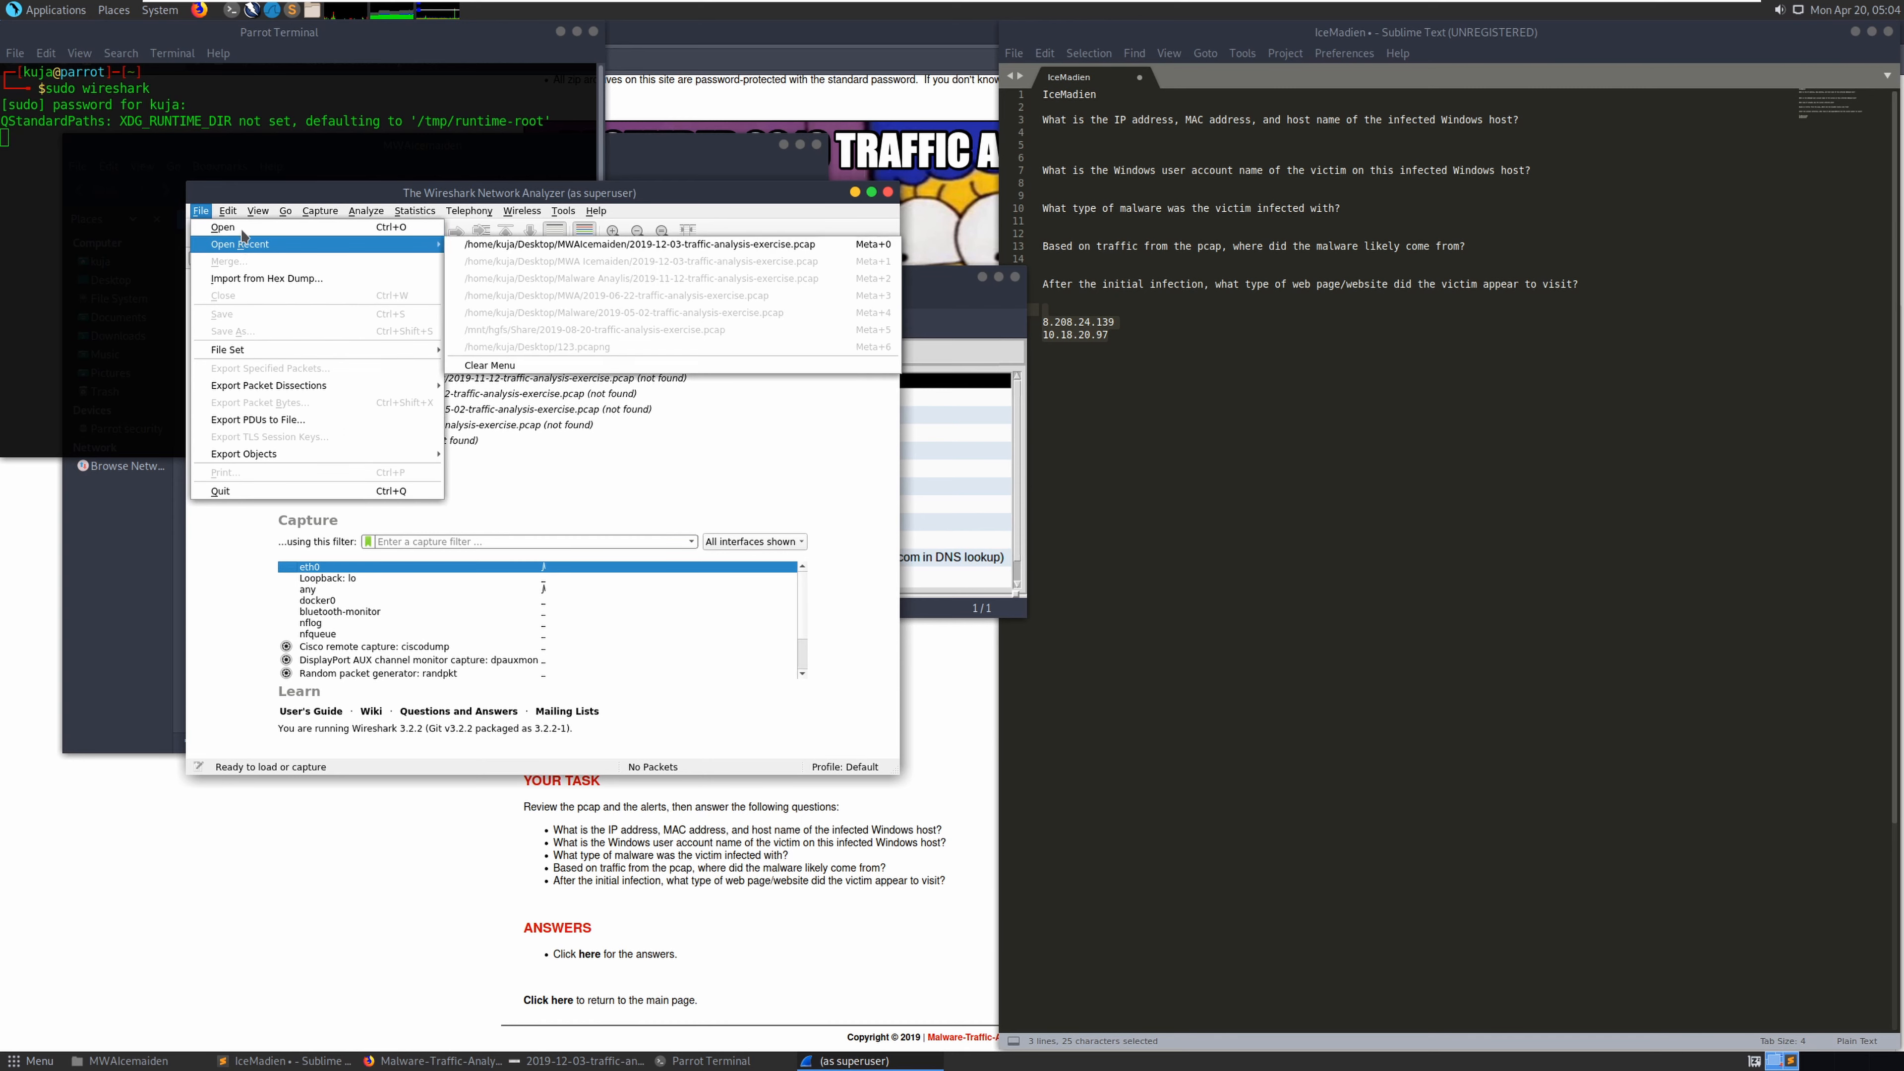
left_click(225, 231)
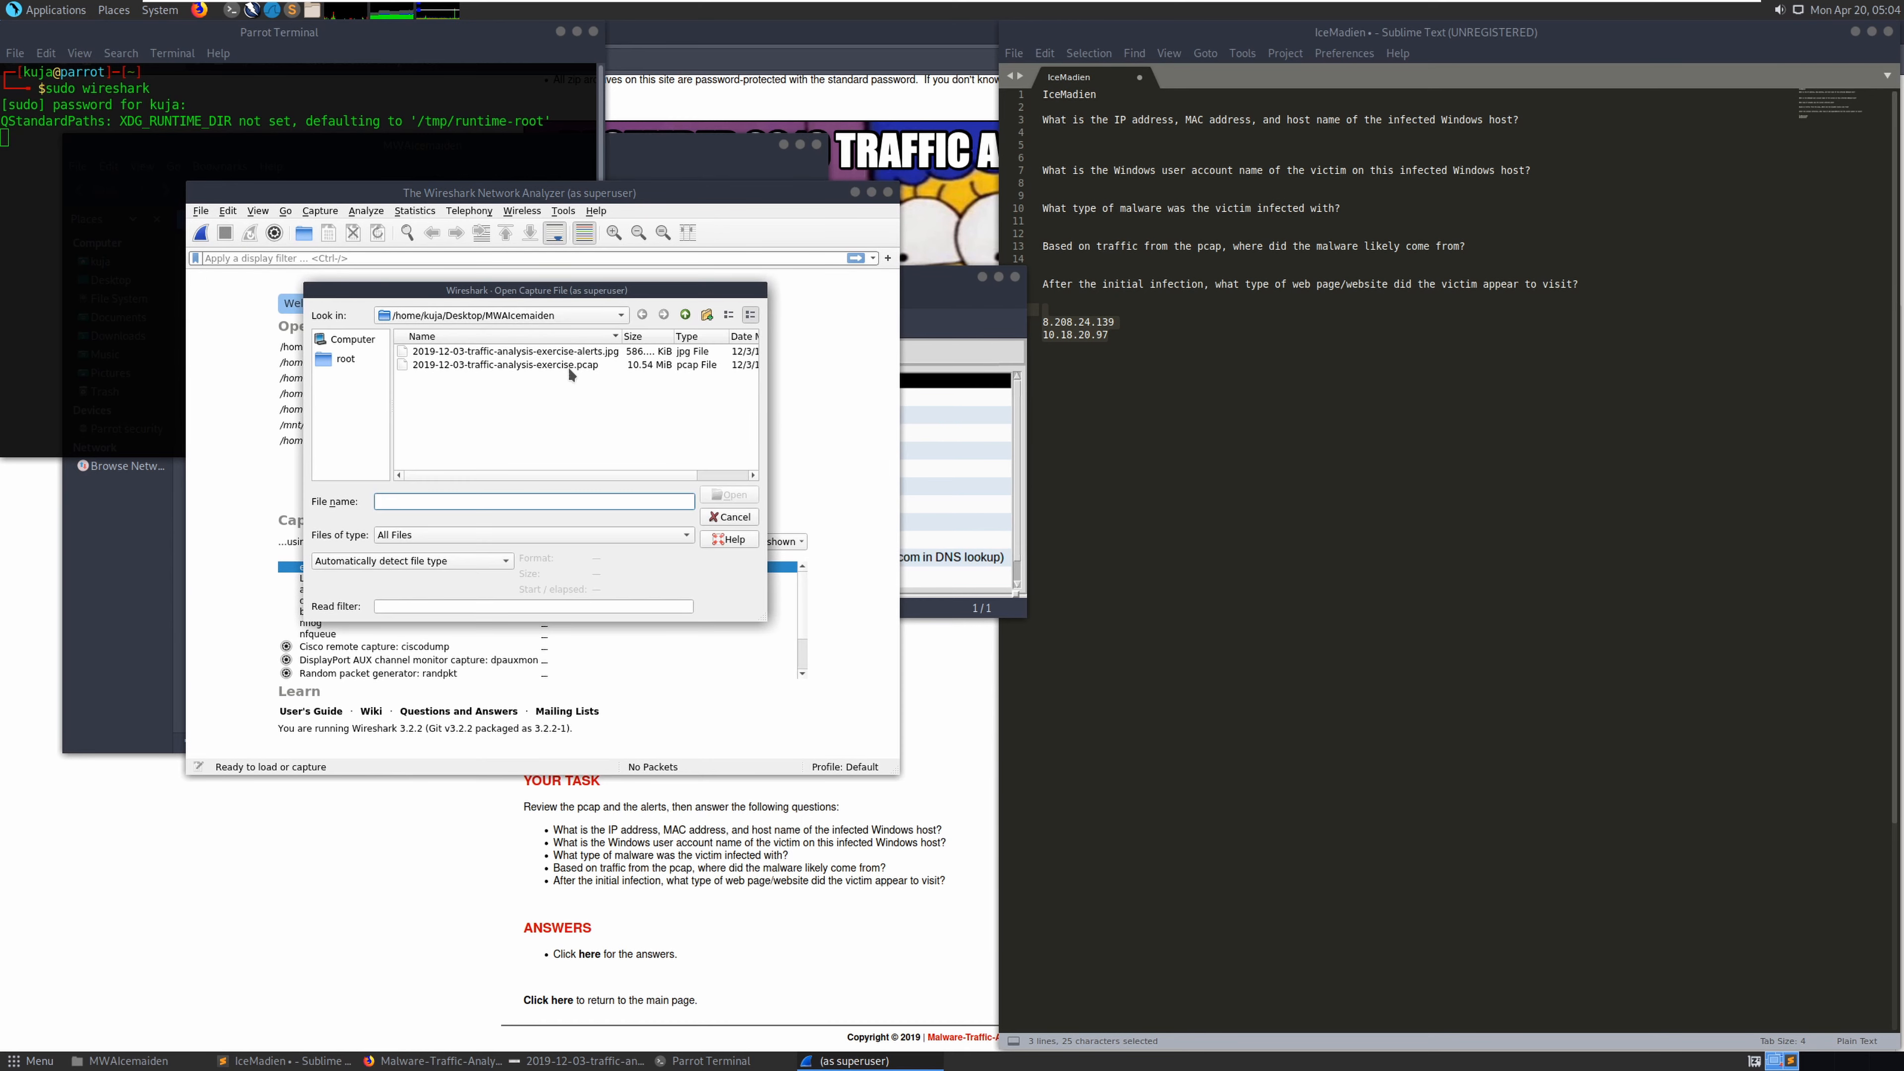
left_click(588, 366)
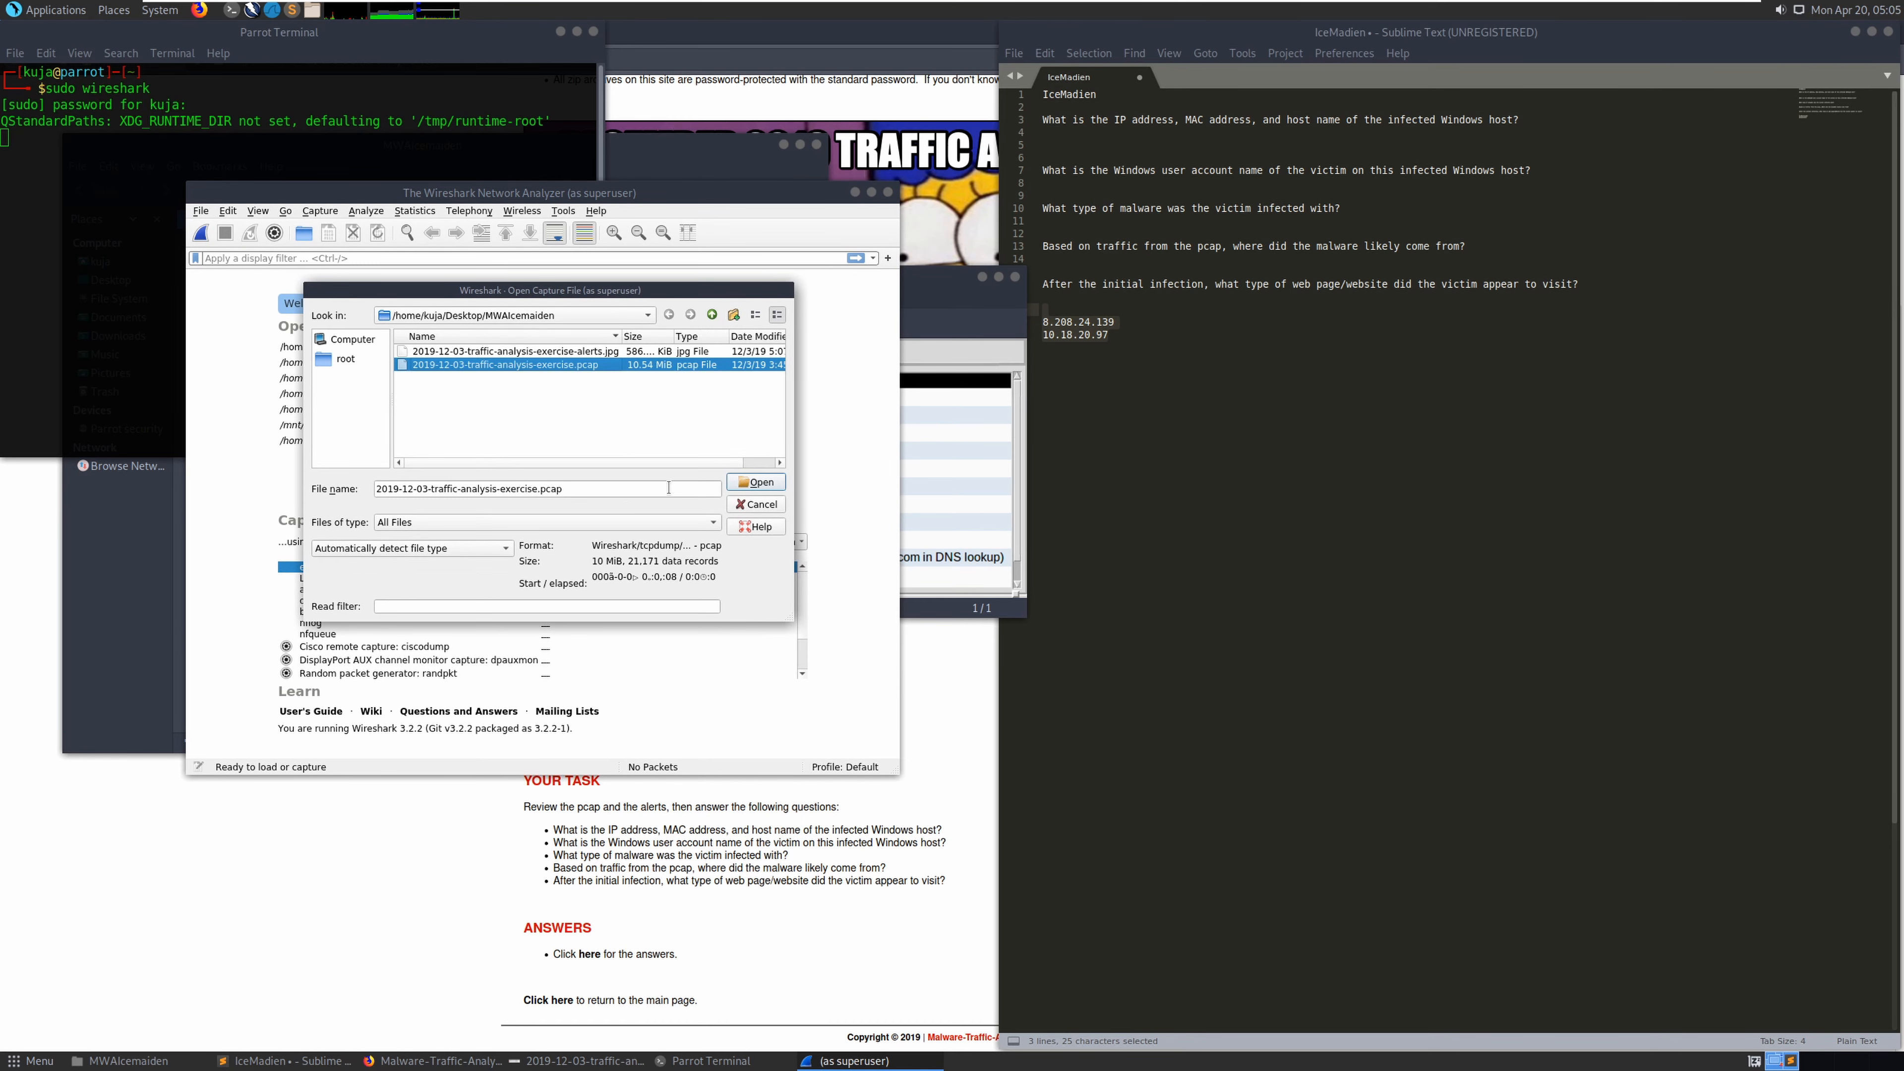
left_click(728, 495)
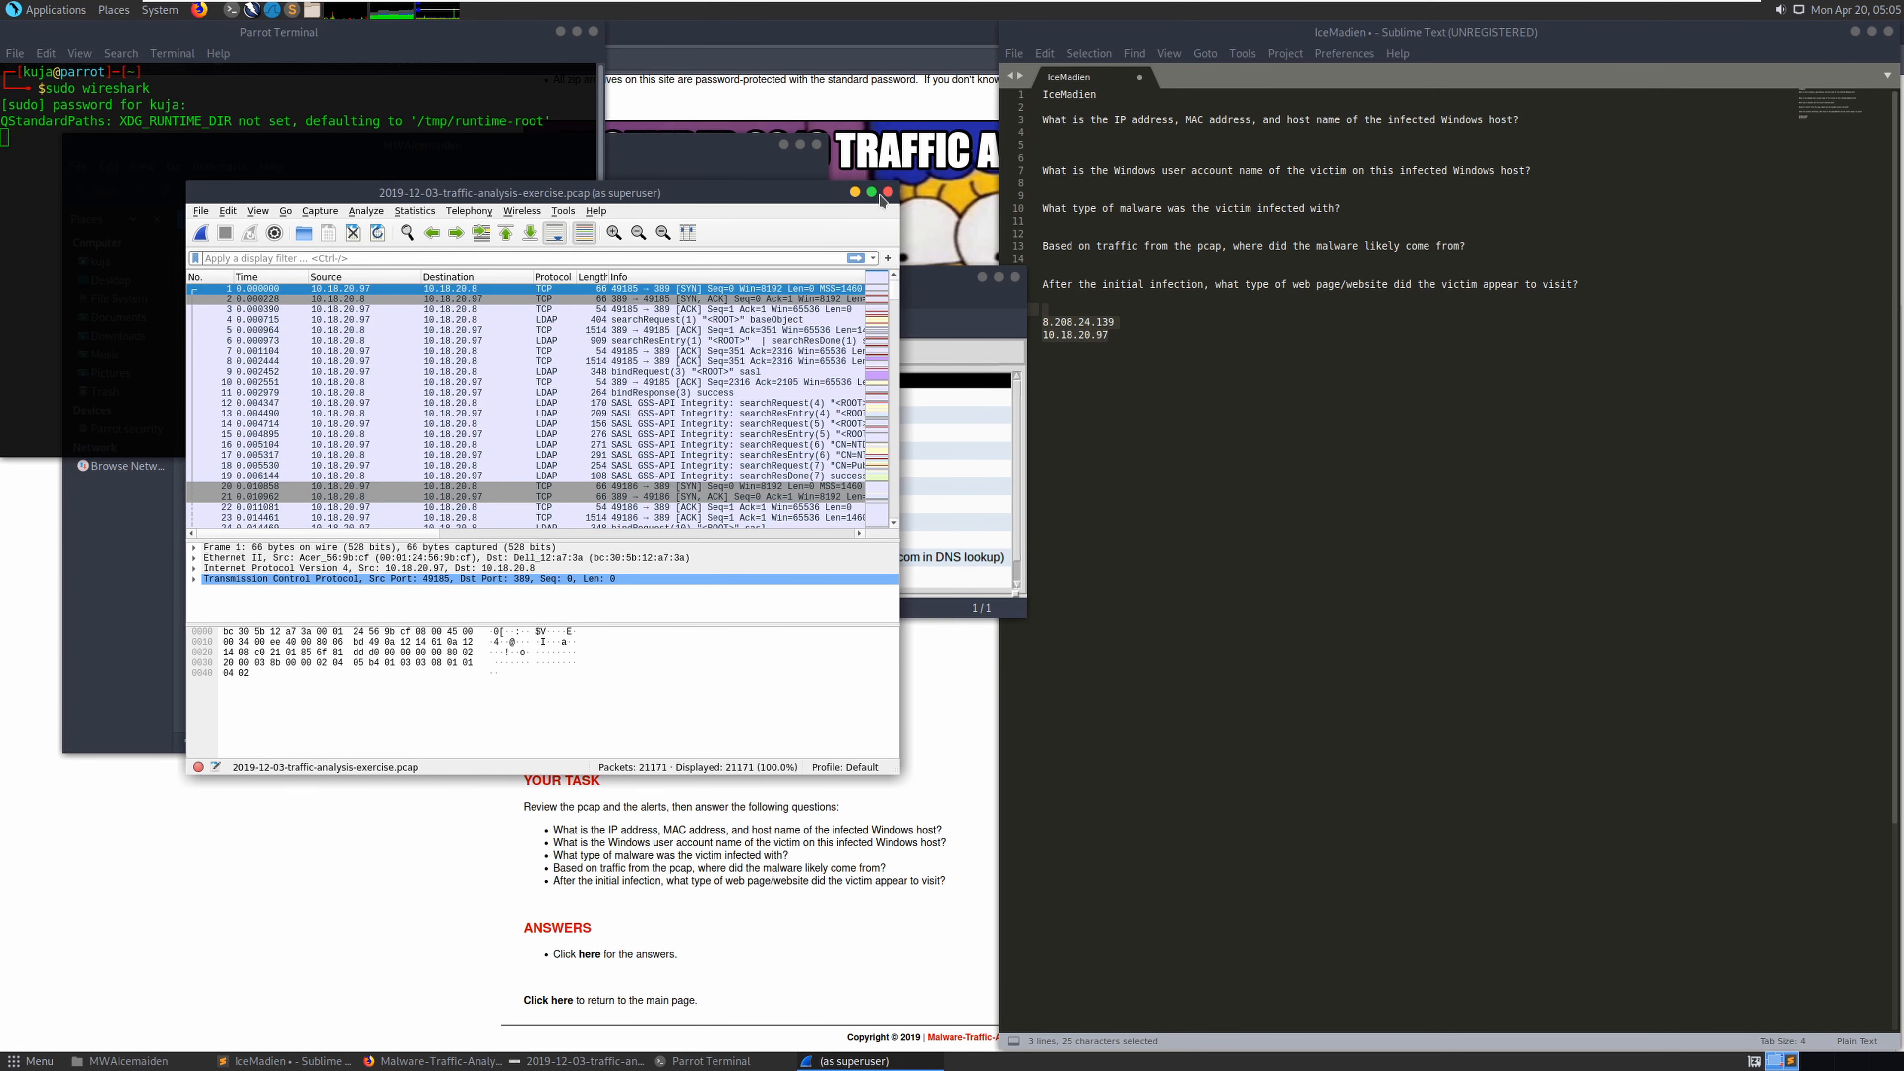
left_click(871, 192)
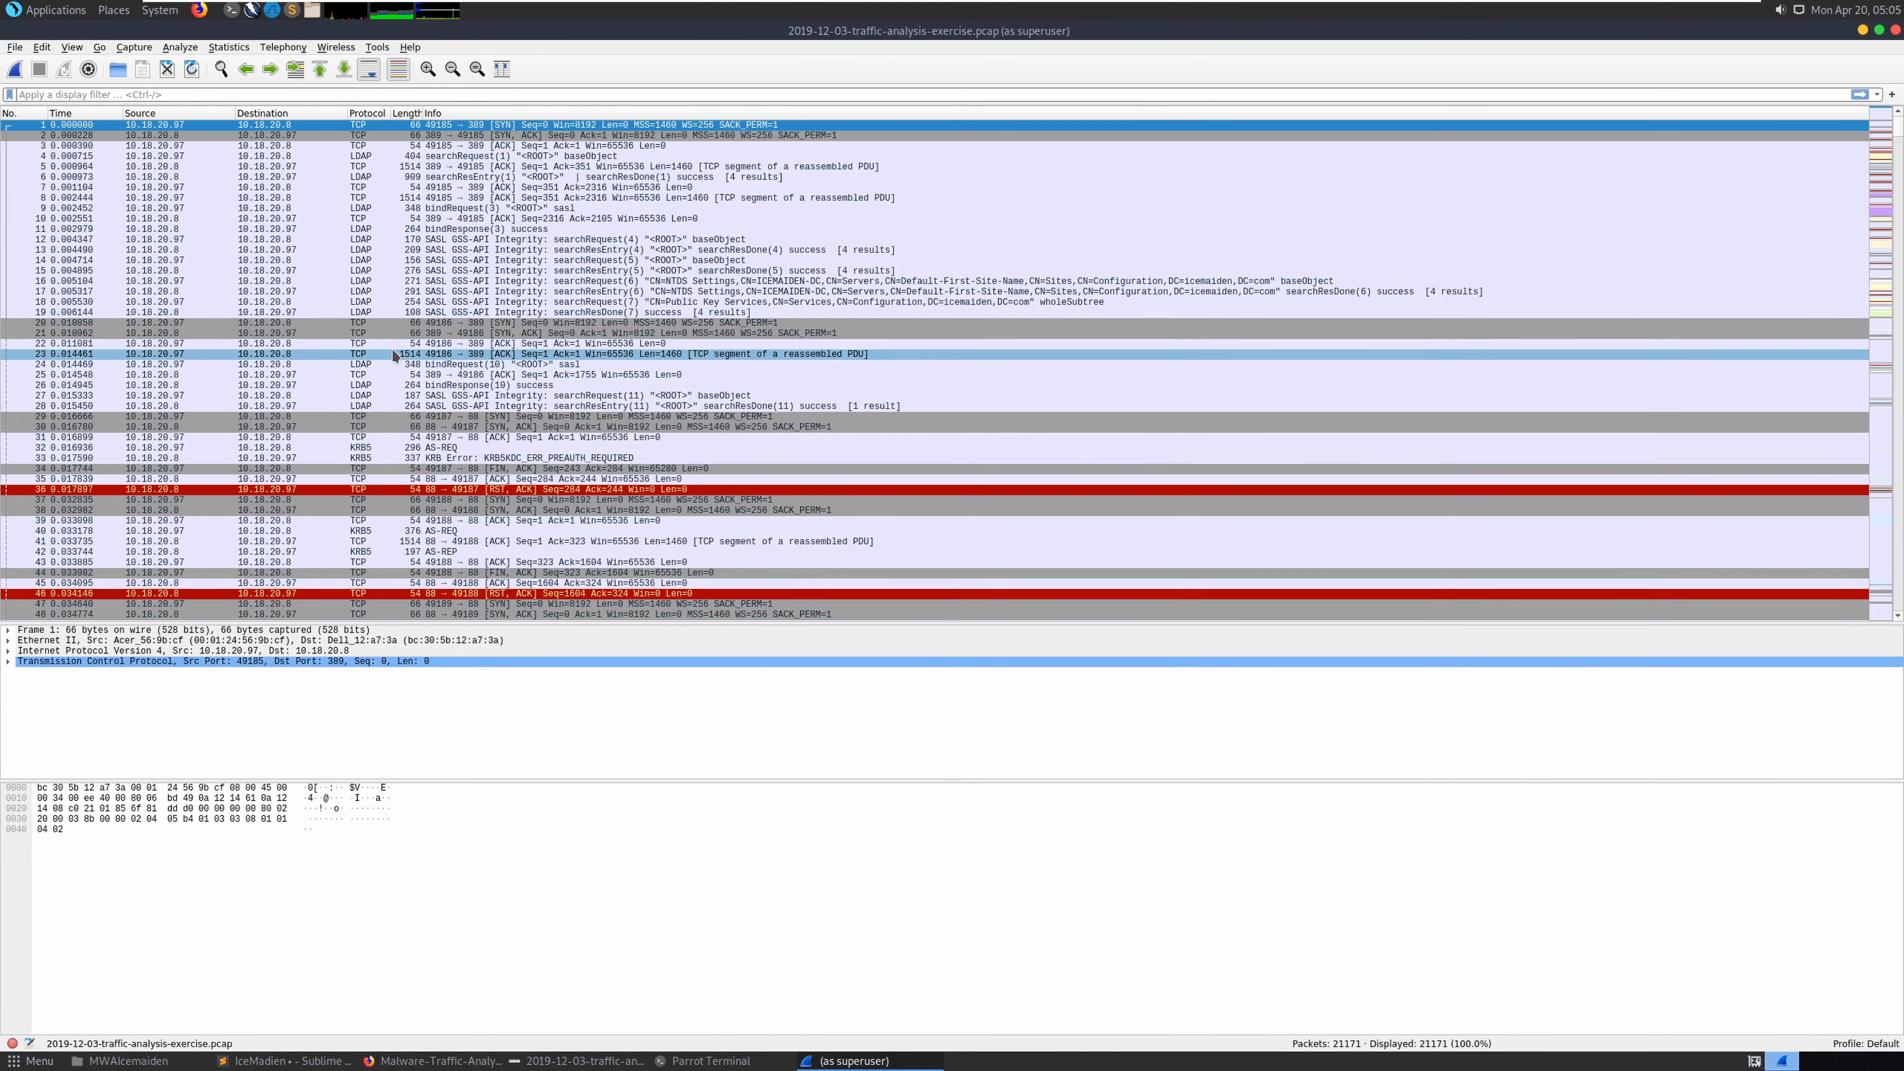
Apply the display filter ip.addr == 8.208.24.139, copying the address from the notes
left_click(266, 95)
type("ip.add")
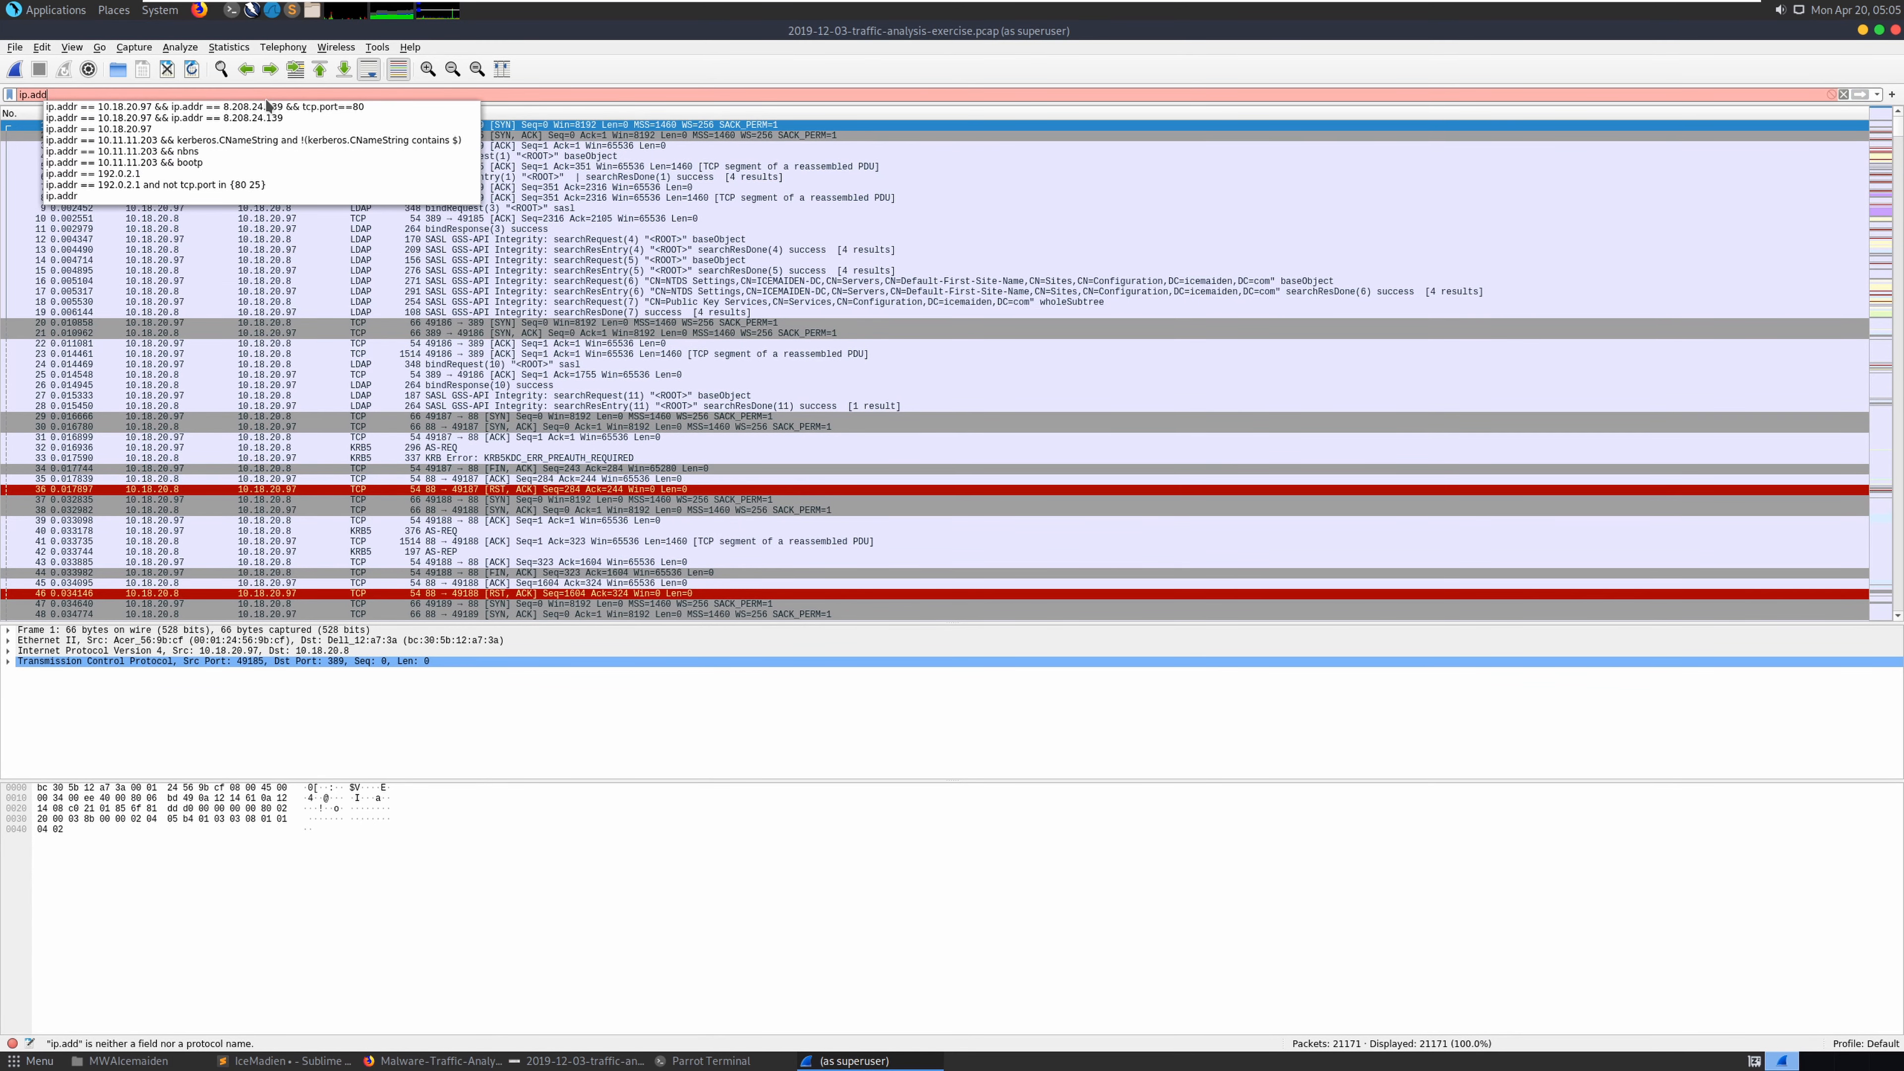
type("r ==")
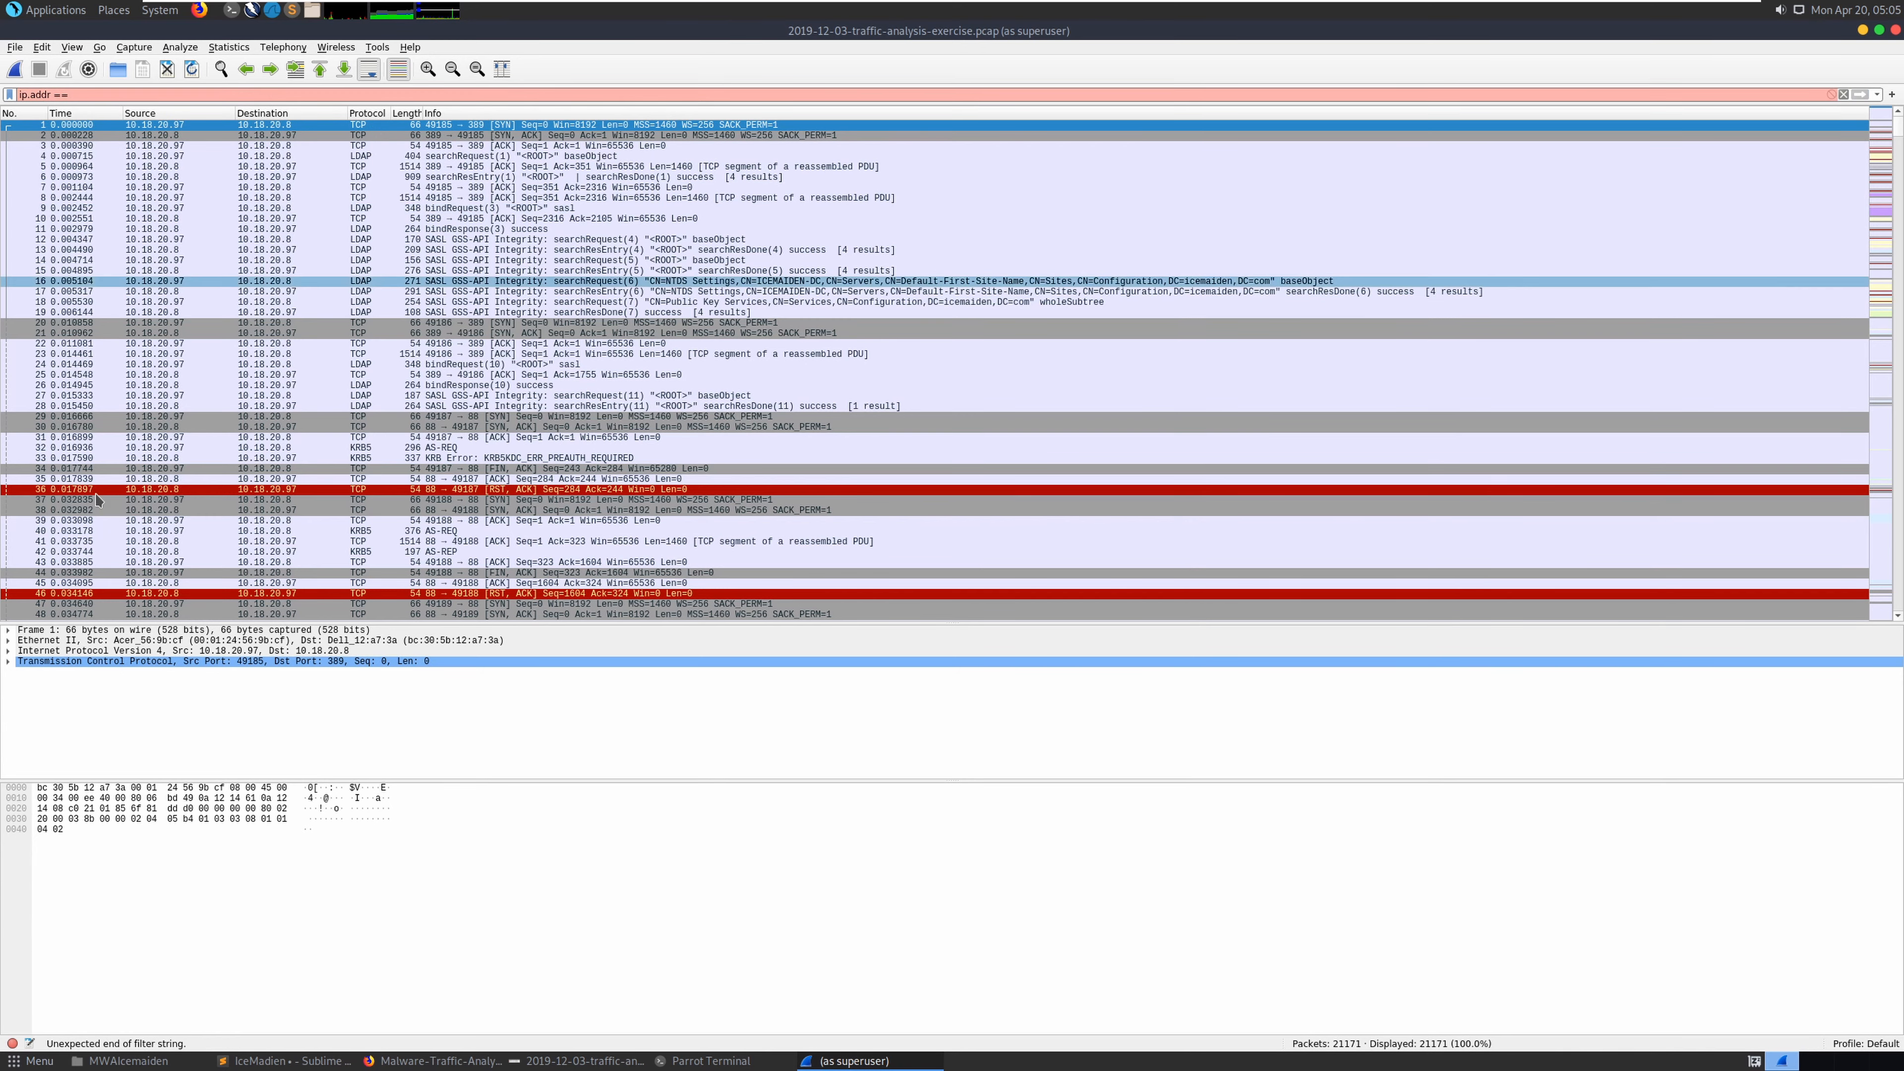
mouse_move(678, 1064)
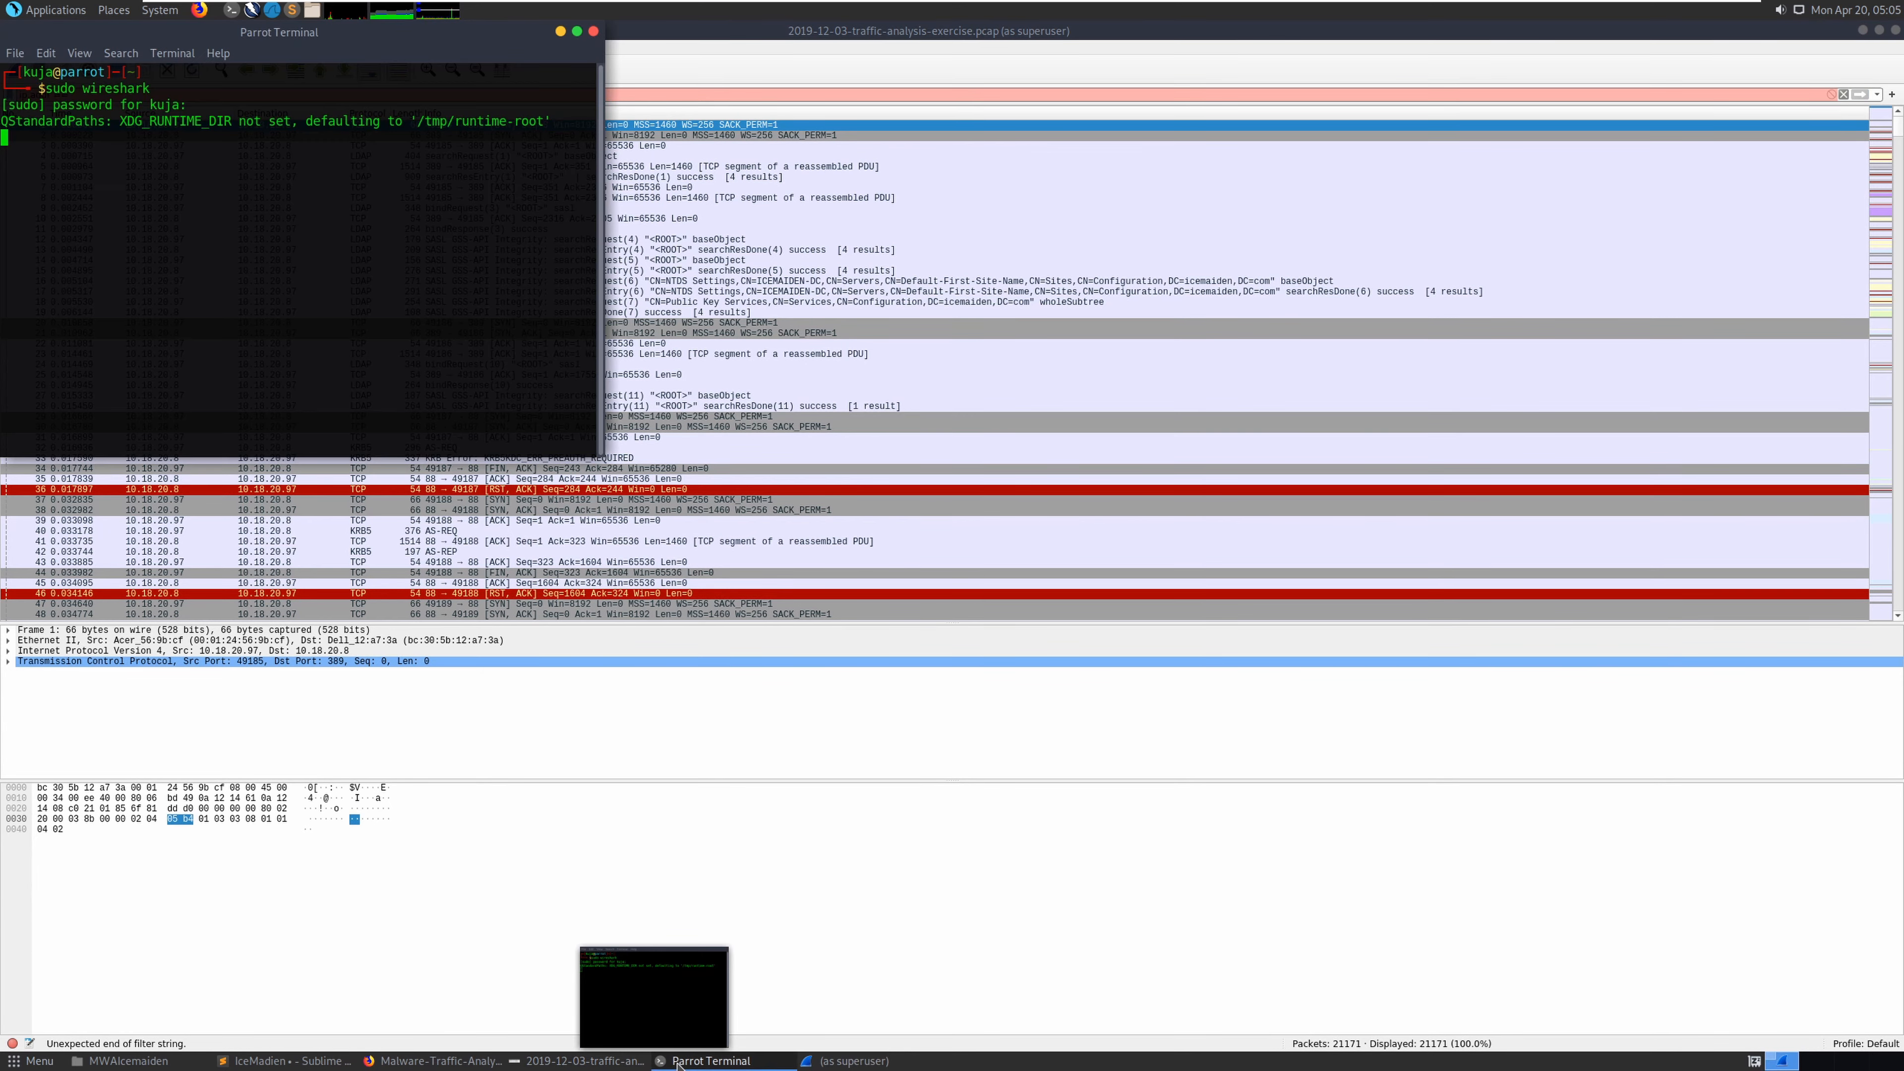
left_click(319, 1064)
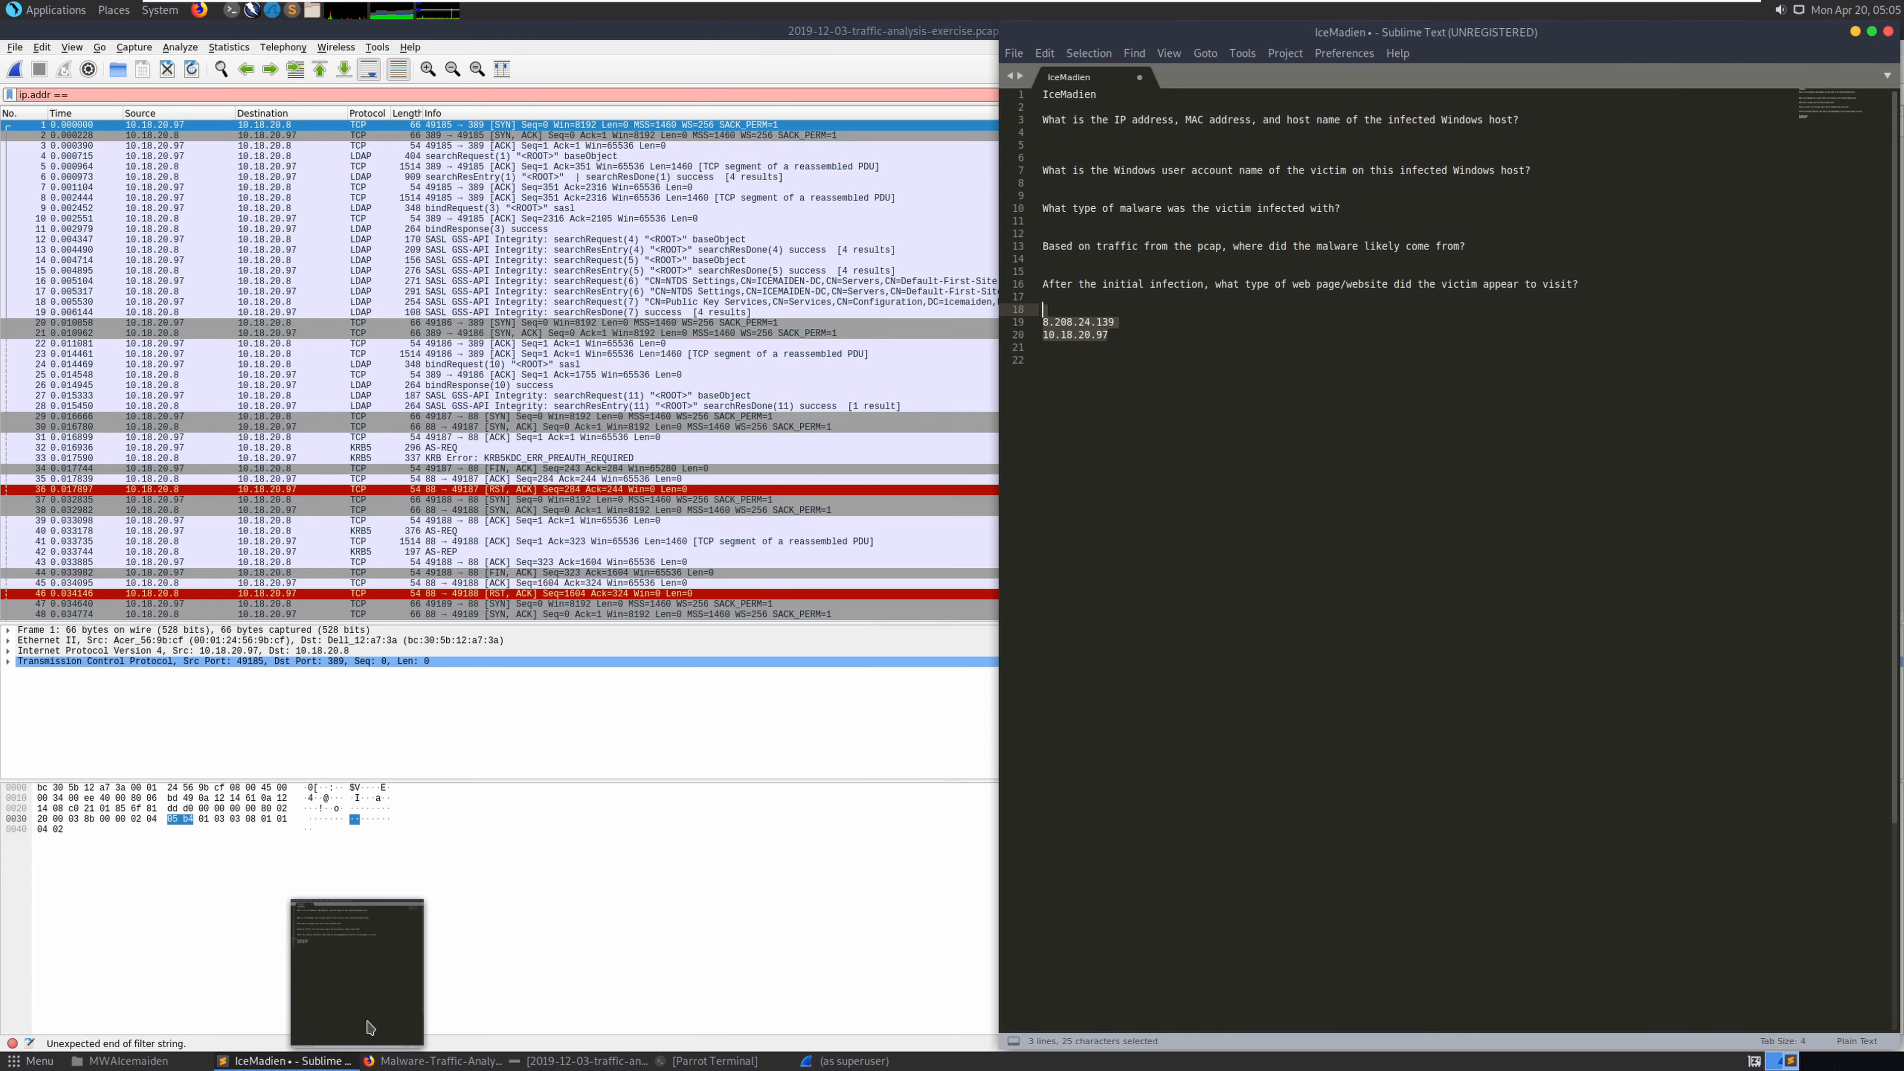
left_click(1094, 335)
double_click(1087, 323)
left_click_drag(1118, 322, 1042, 322)
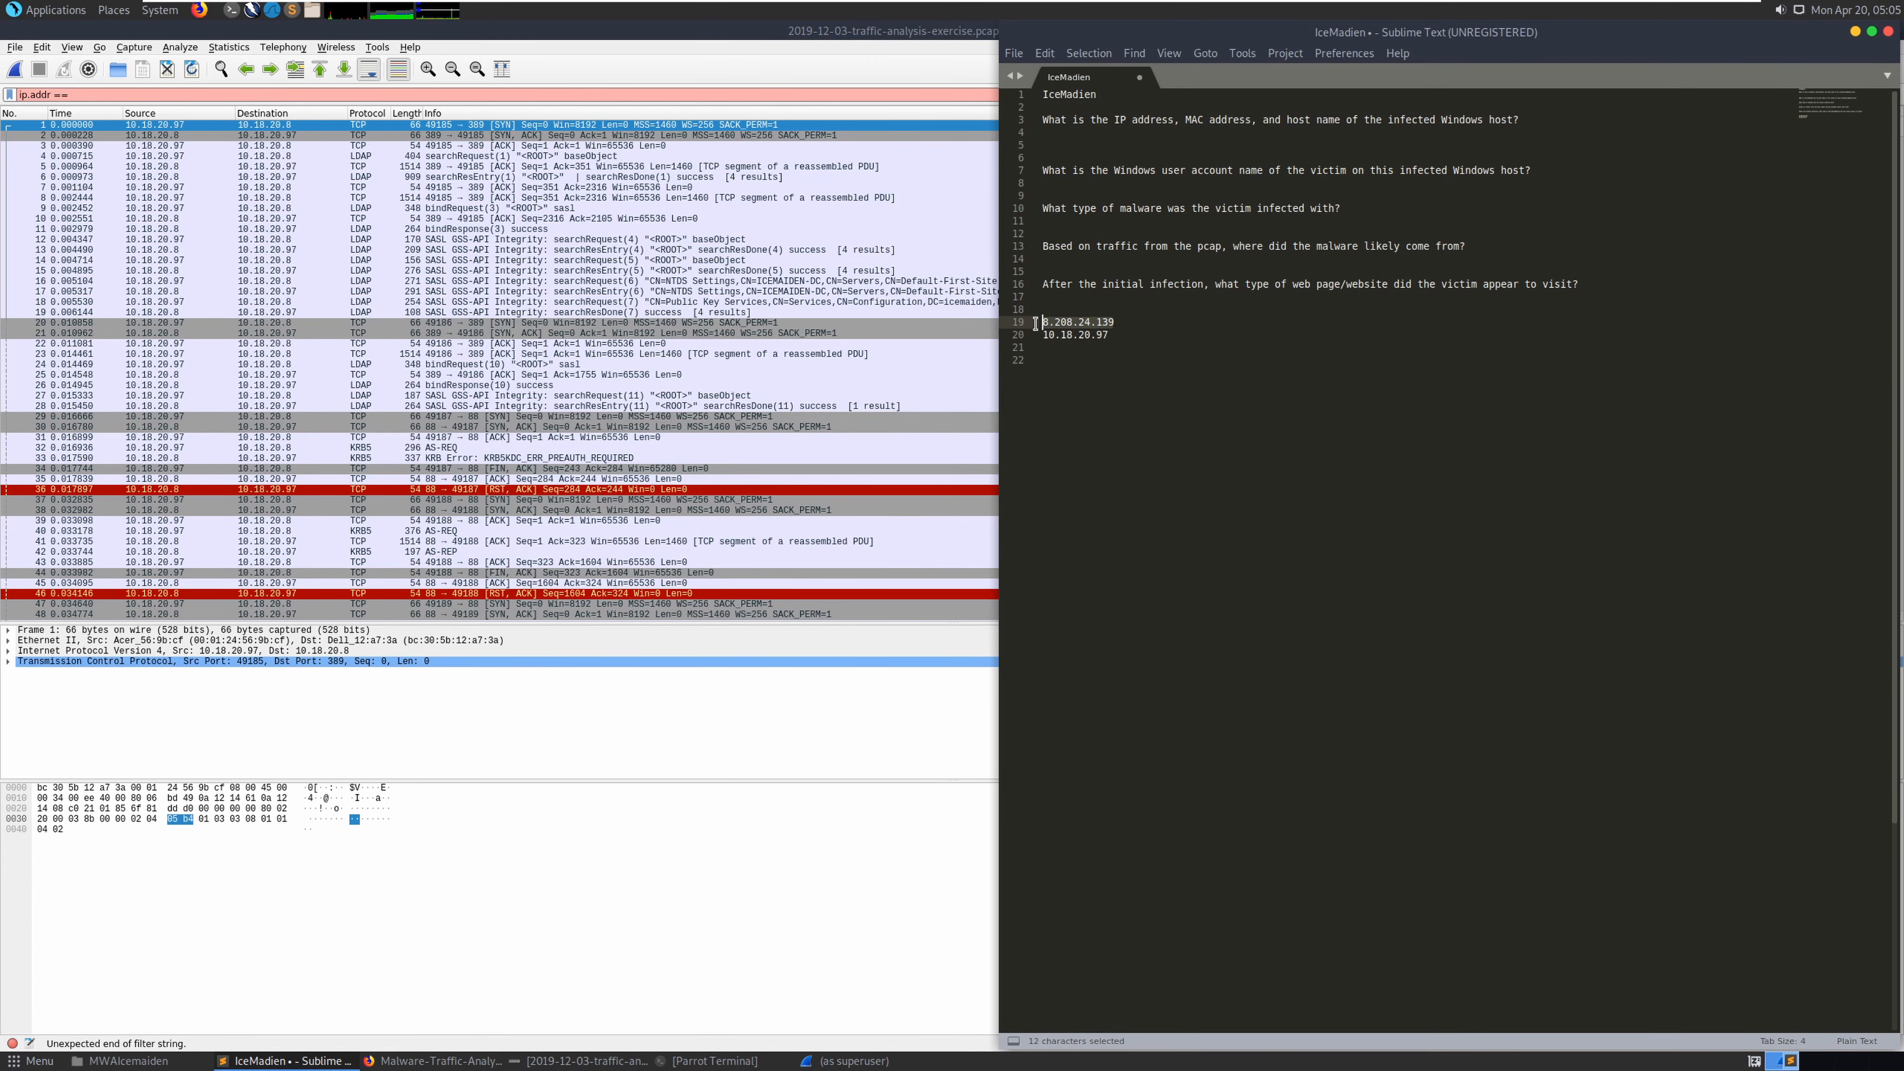
key("ctrl+c")
left_click(101, 94)
key("ctrl+v")
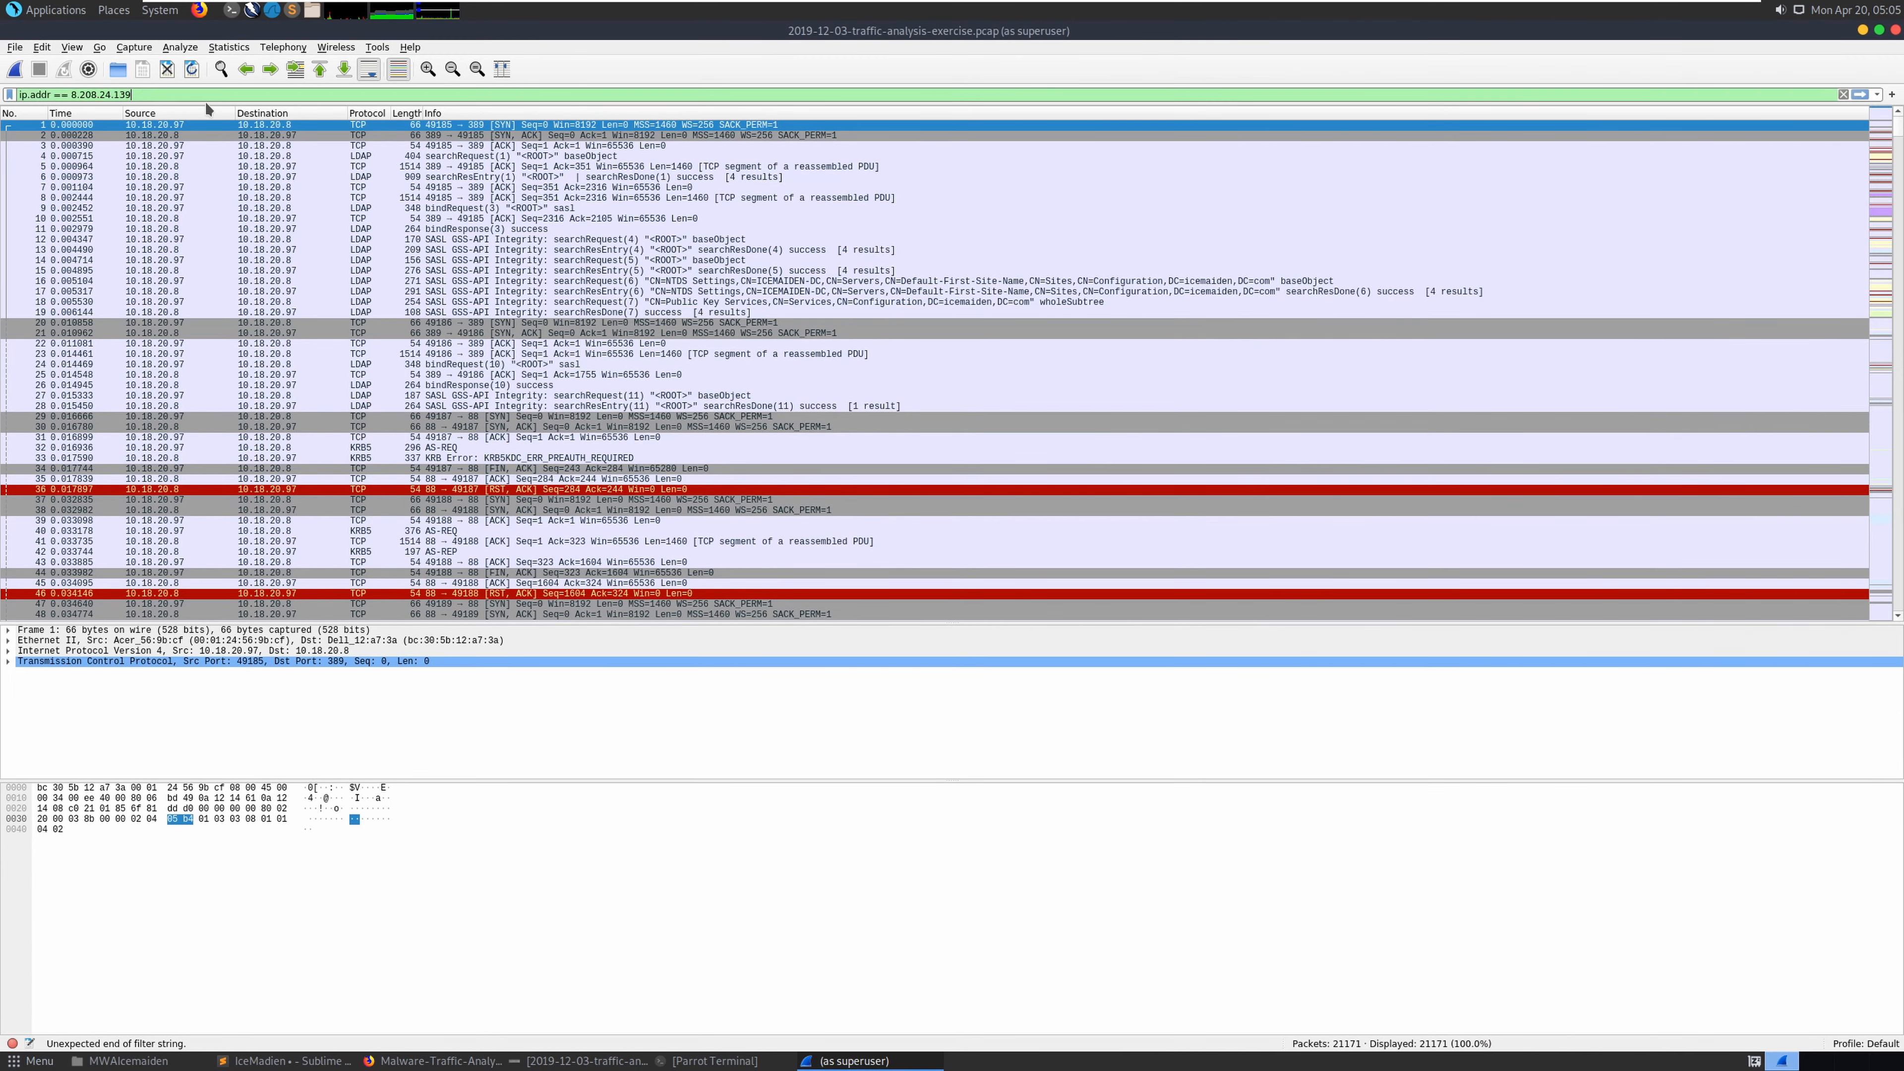
key("Return")
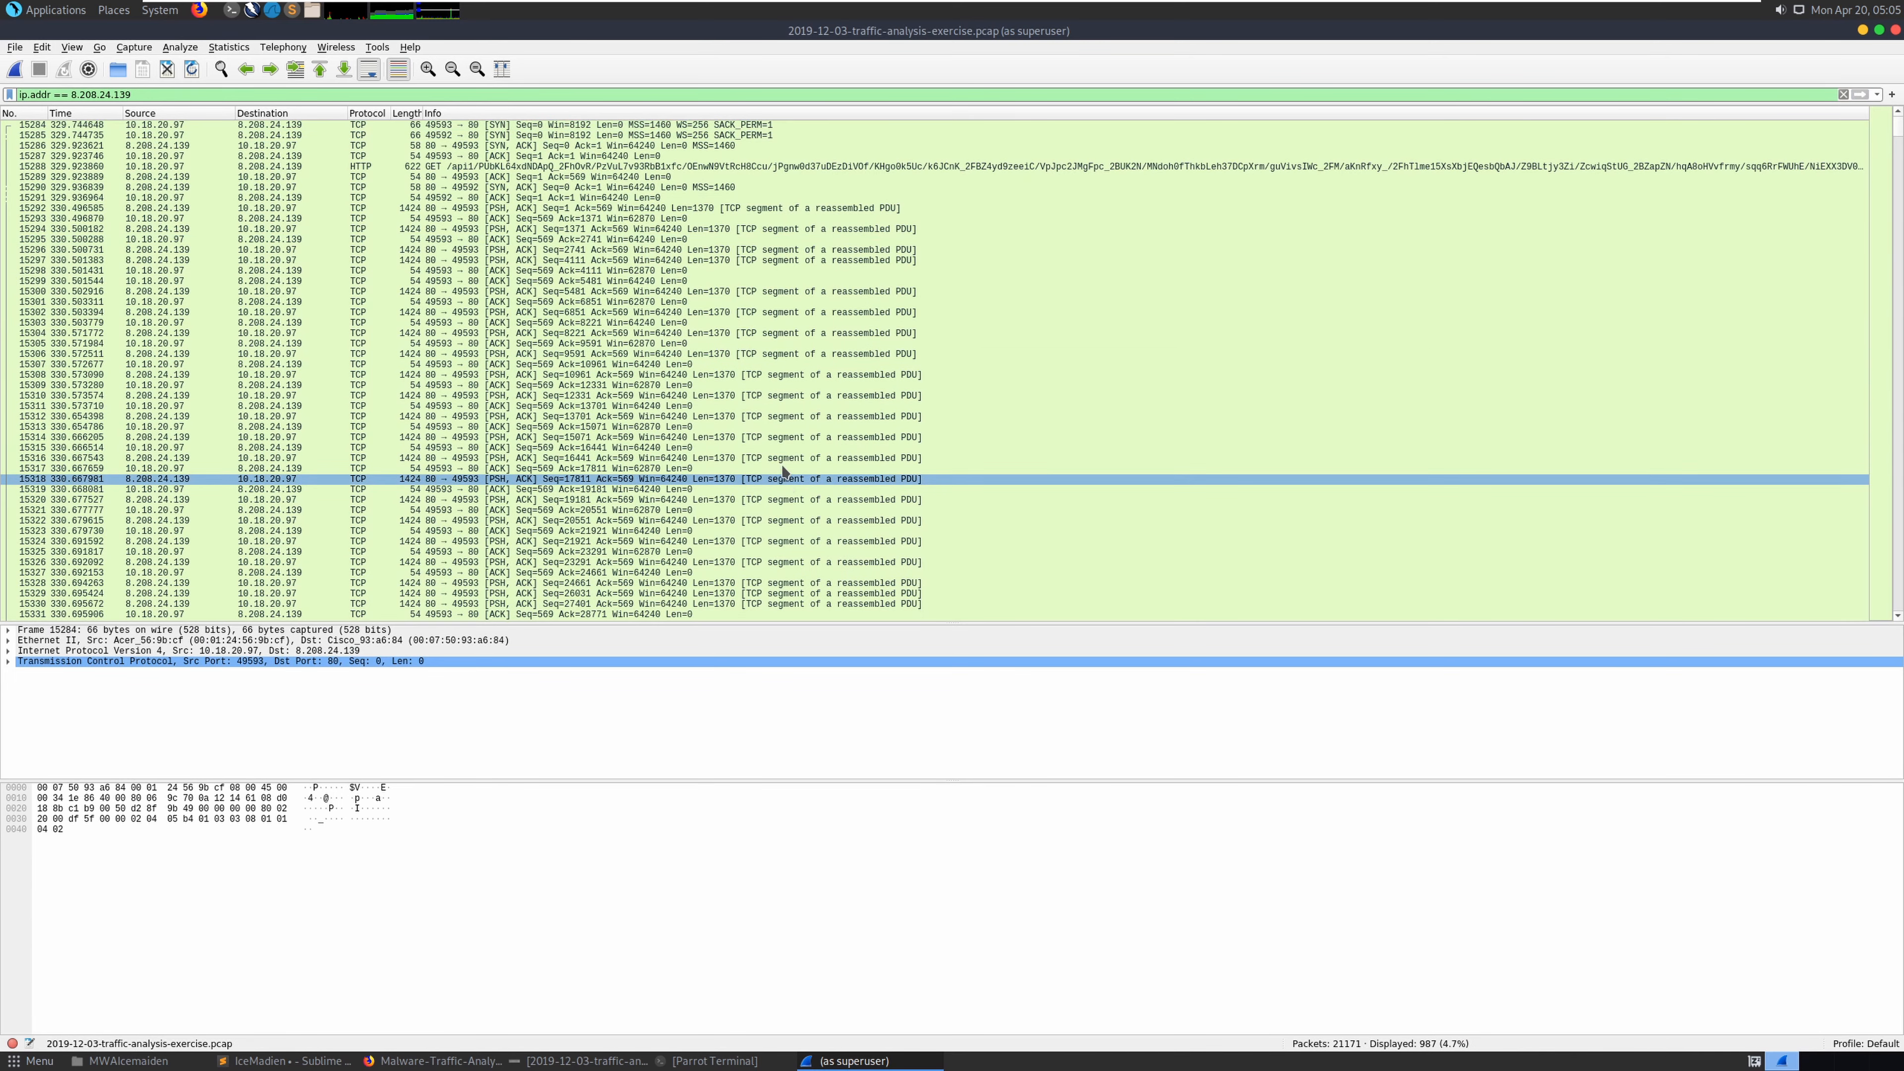
Examine the filtered packets from the HTTP GET request to its HTTP response, and consult the alerts image again
left_click(809, 167)
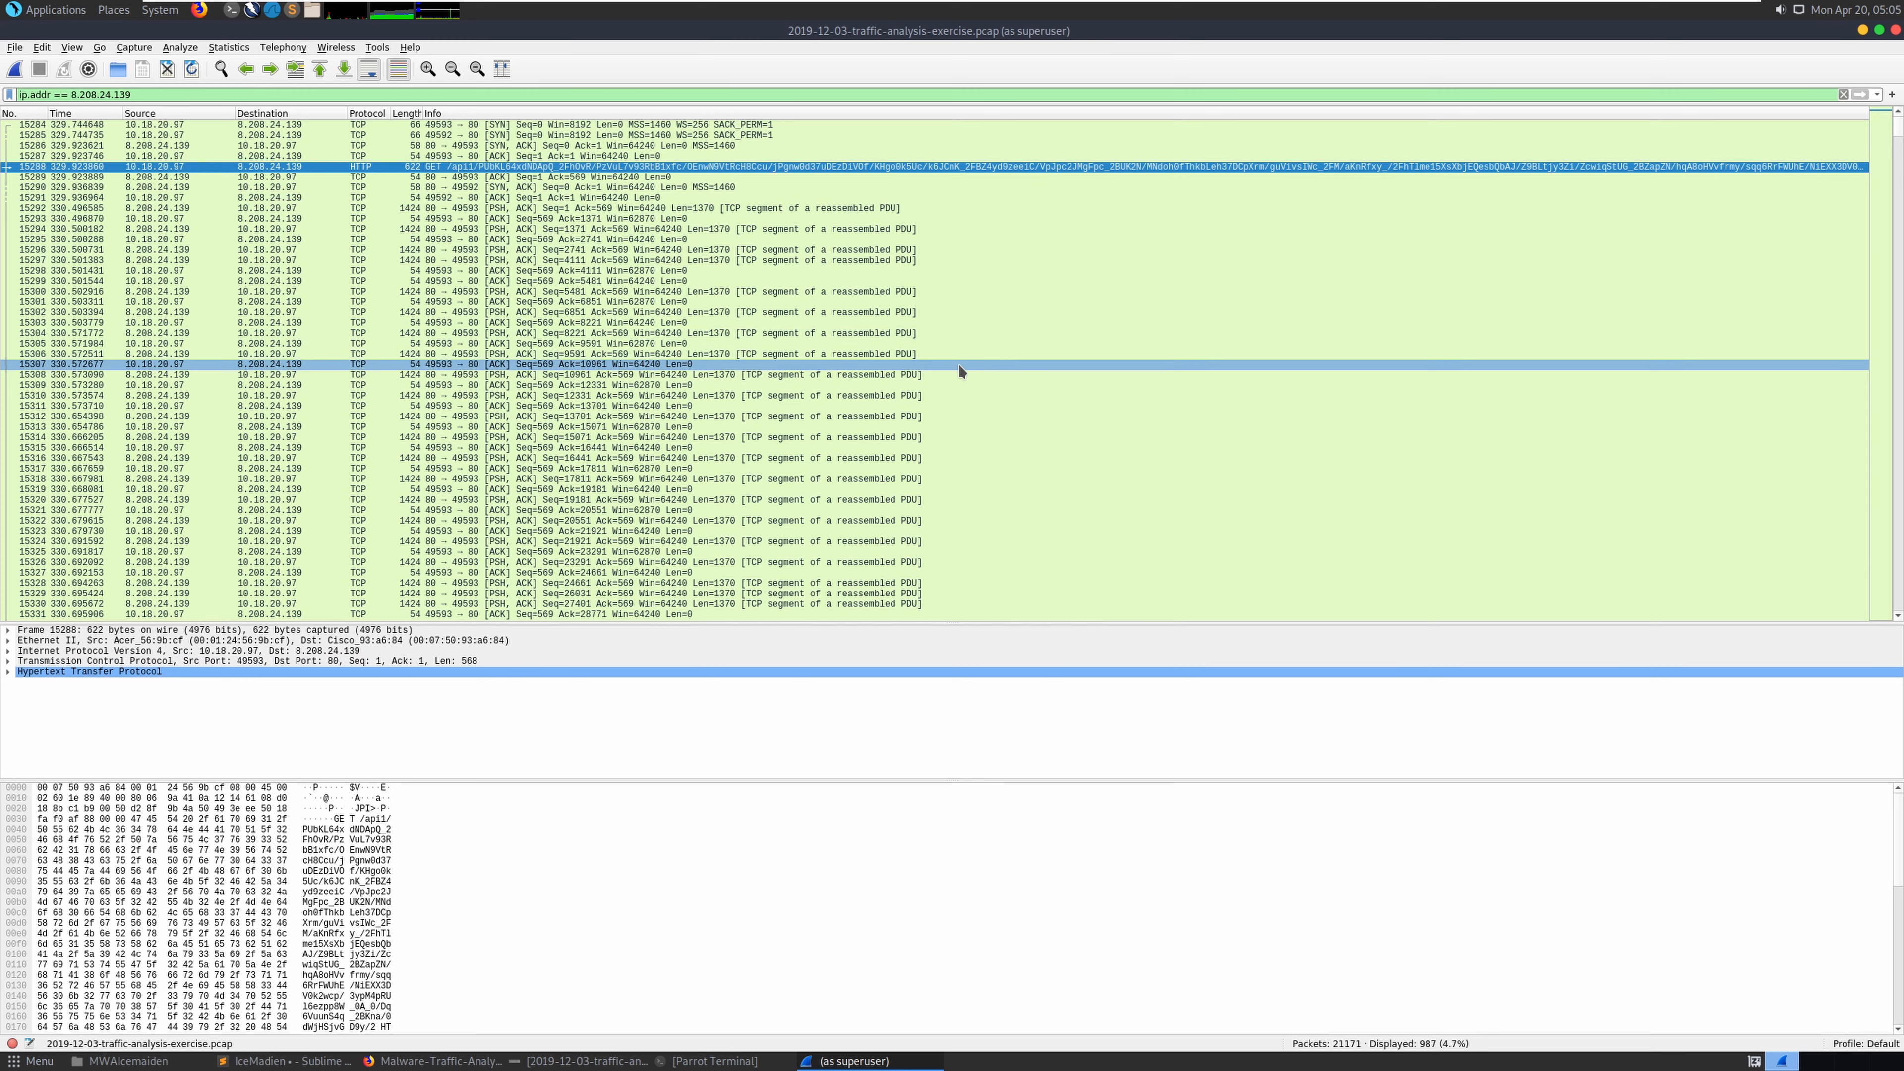
scroll(958, 363, "down", 7)
scroll(958, 363, "up", 7)
scroll(1013, 391, "down", 17)
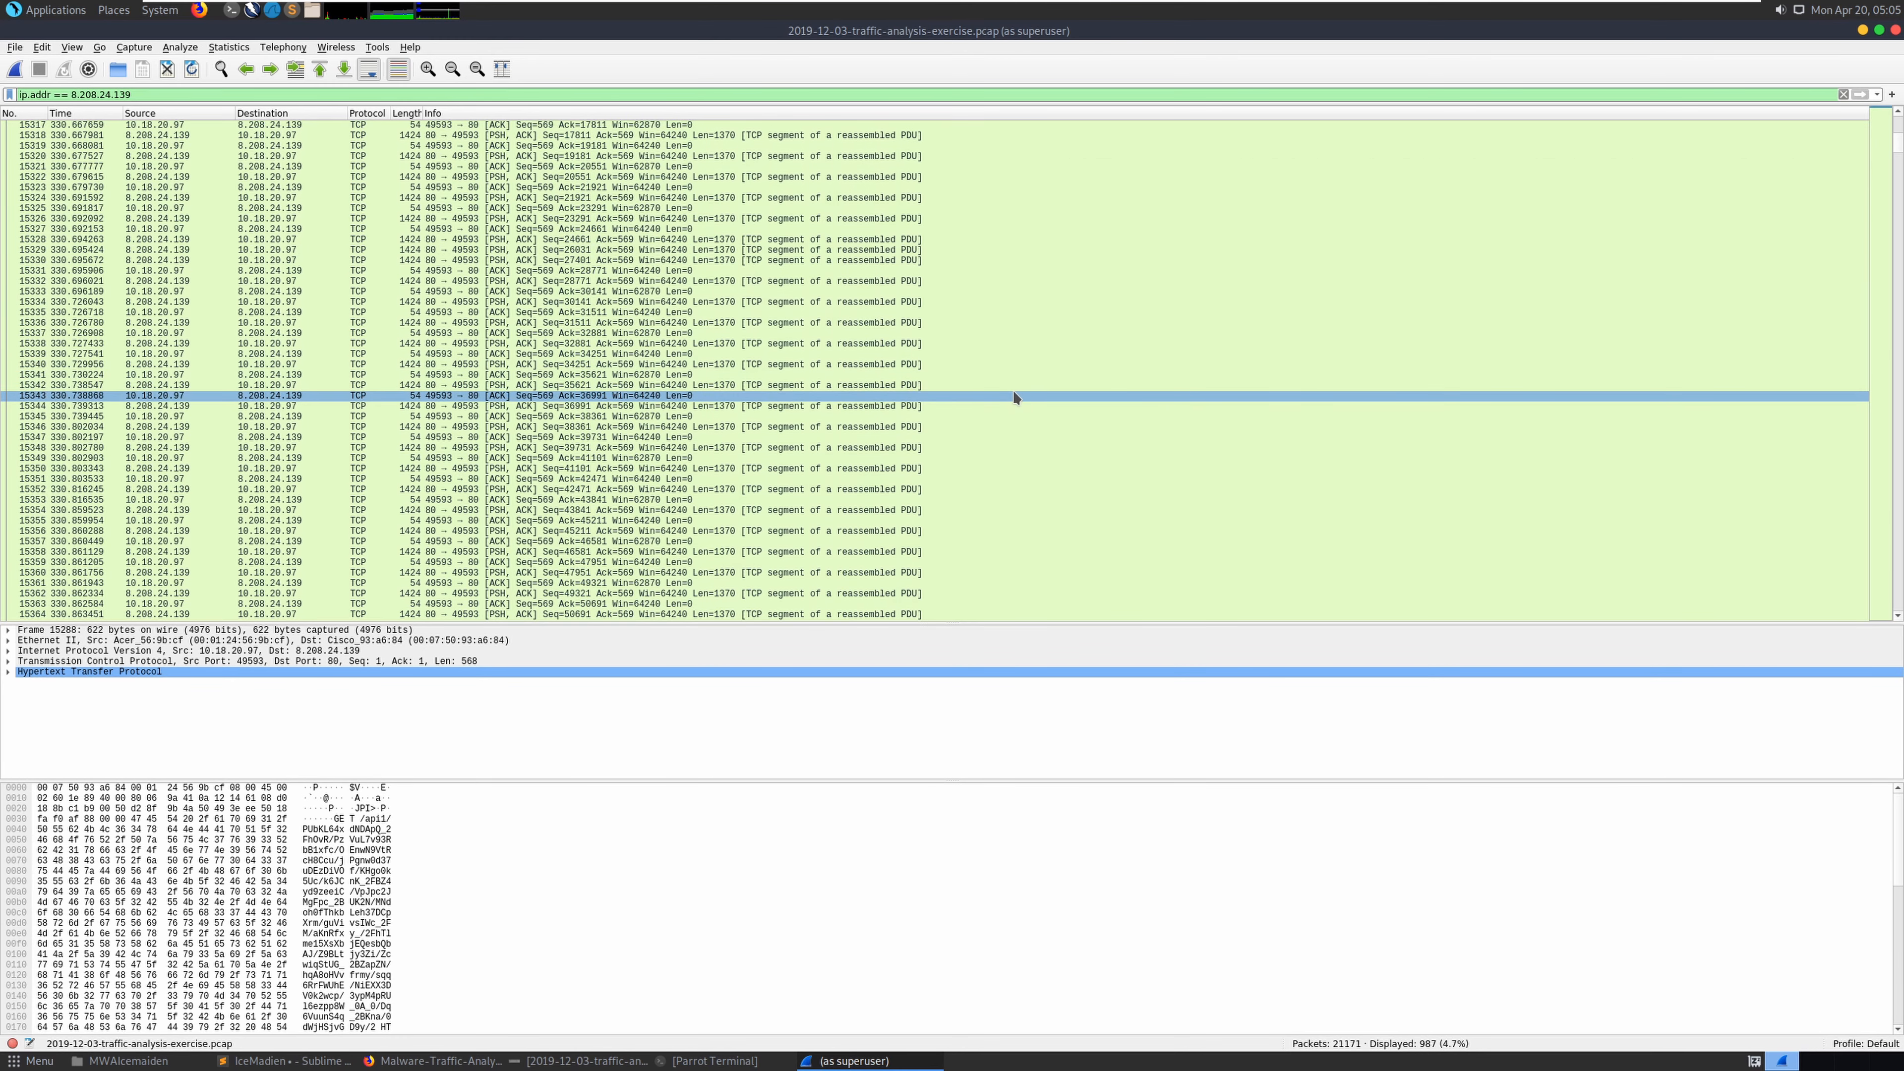
scroll(1012, 392, "down", 20)
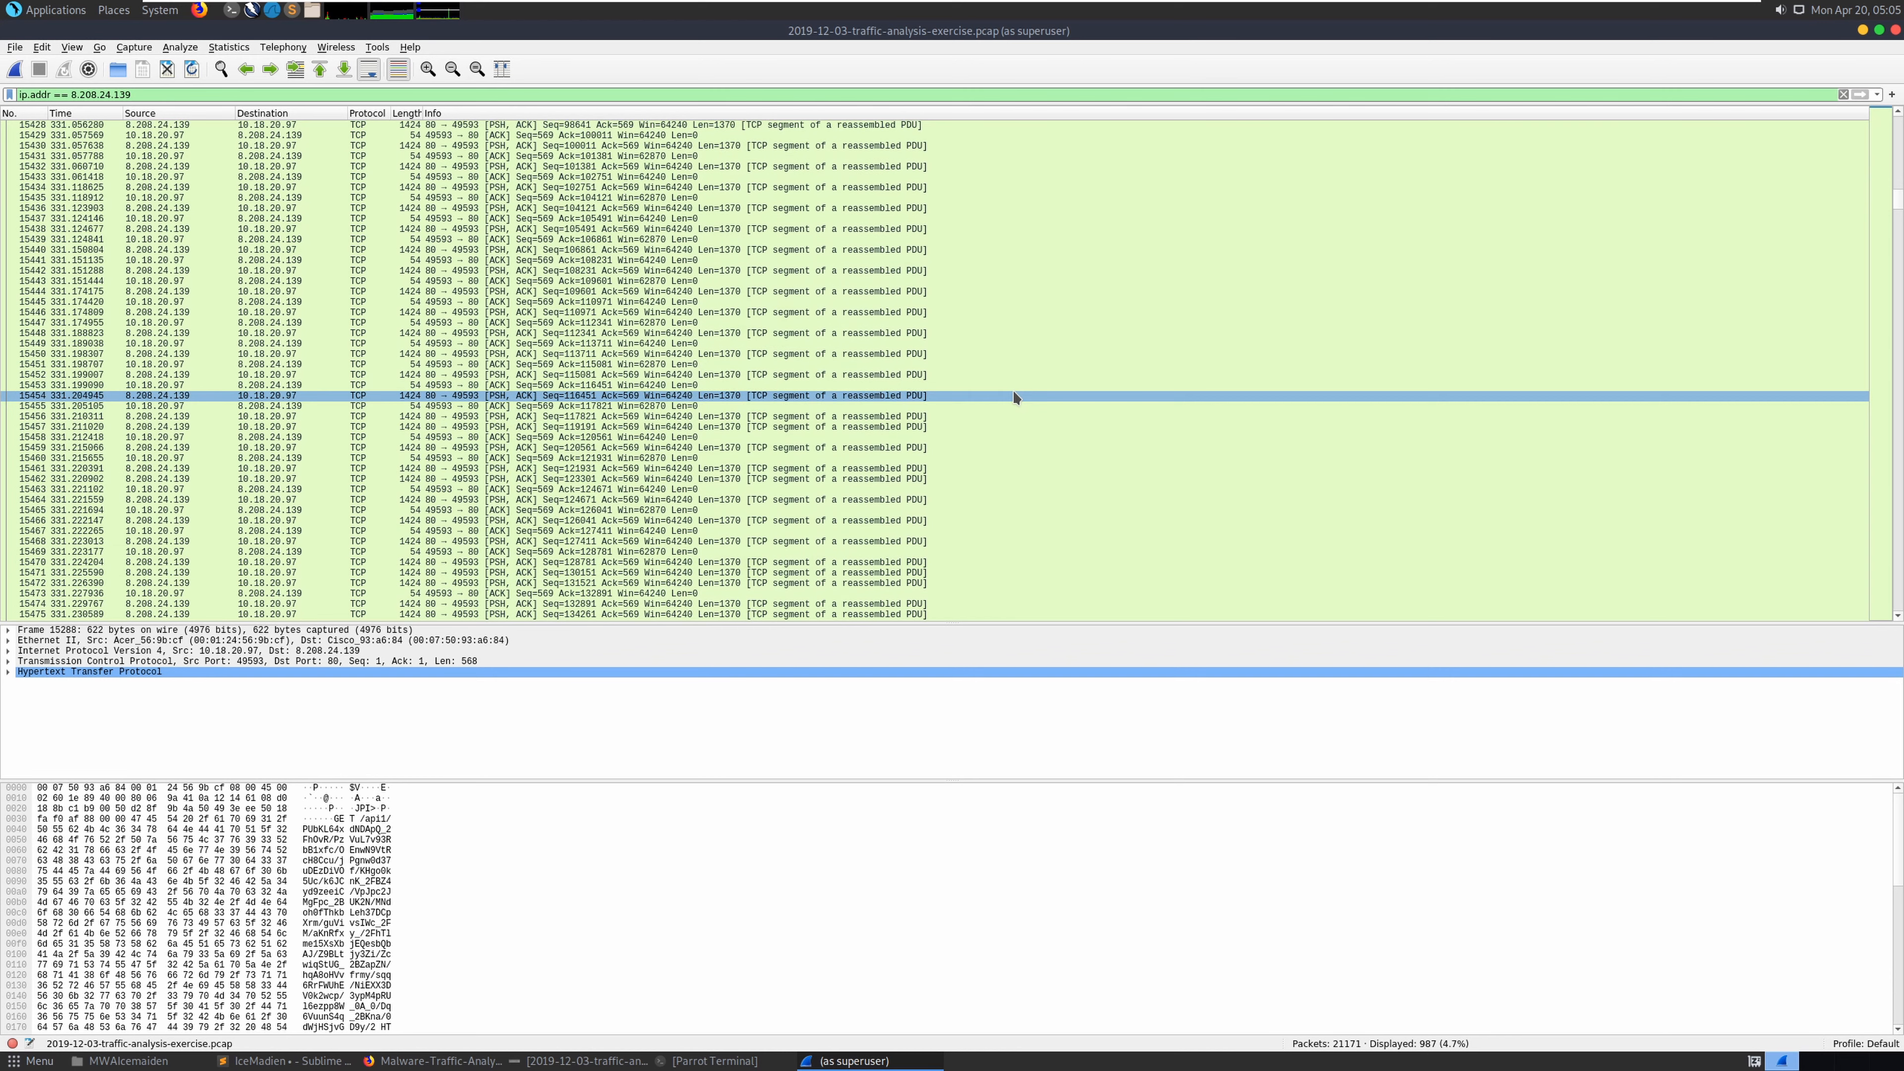
scroll(1013, 390, "down", 6)
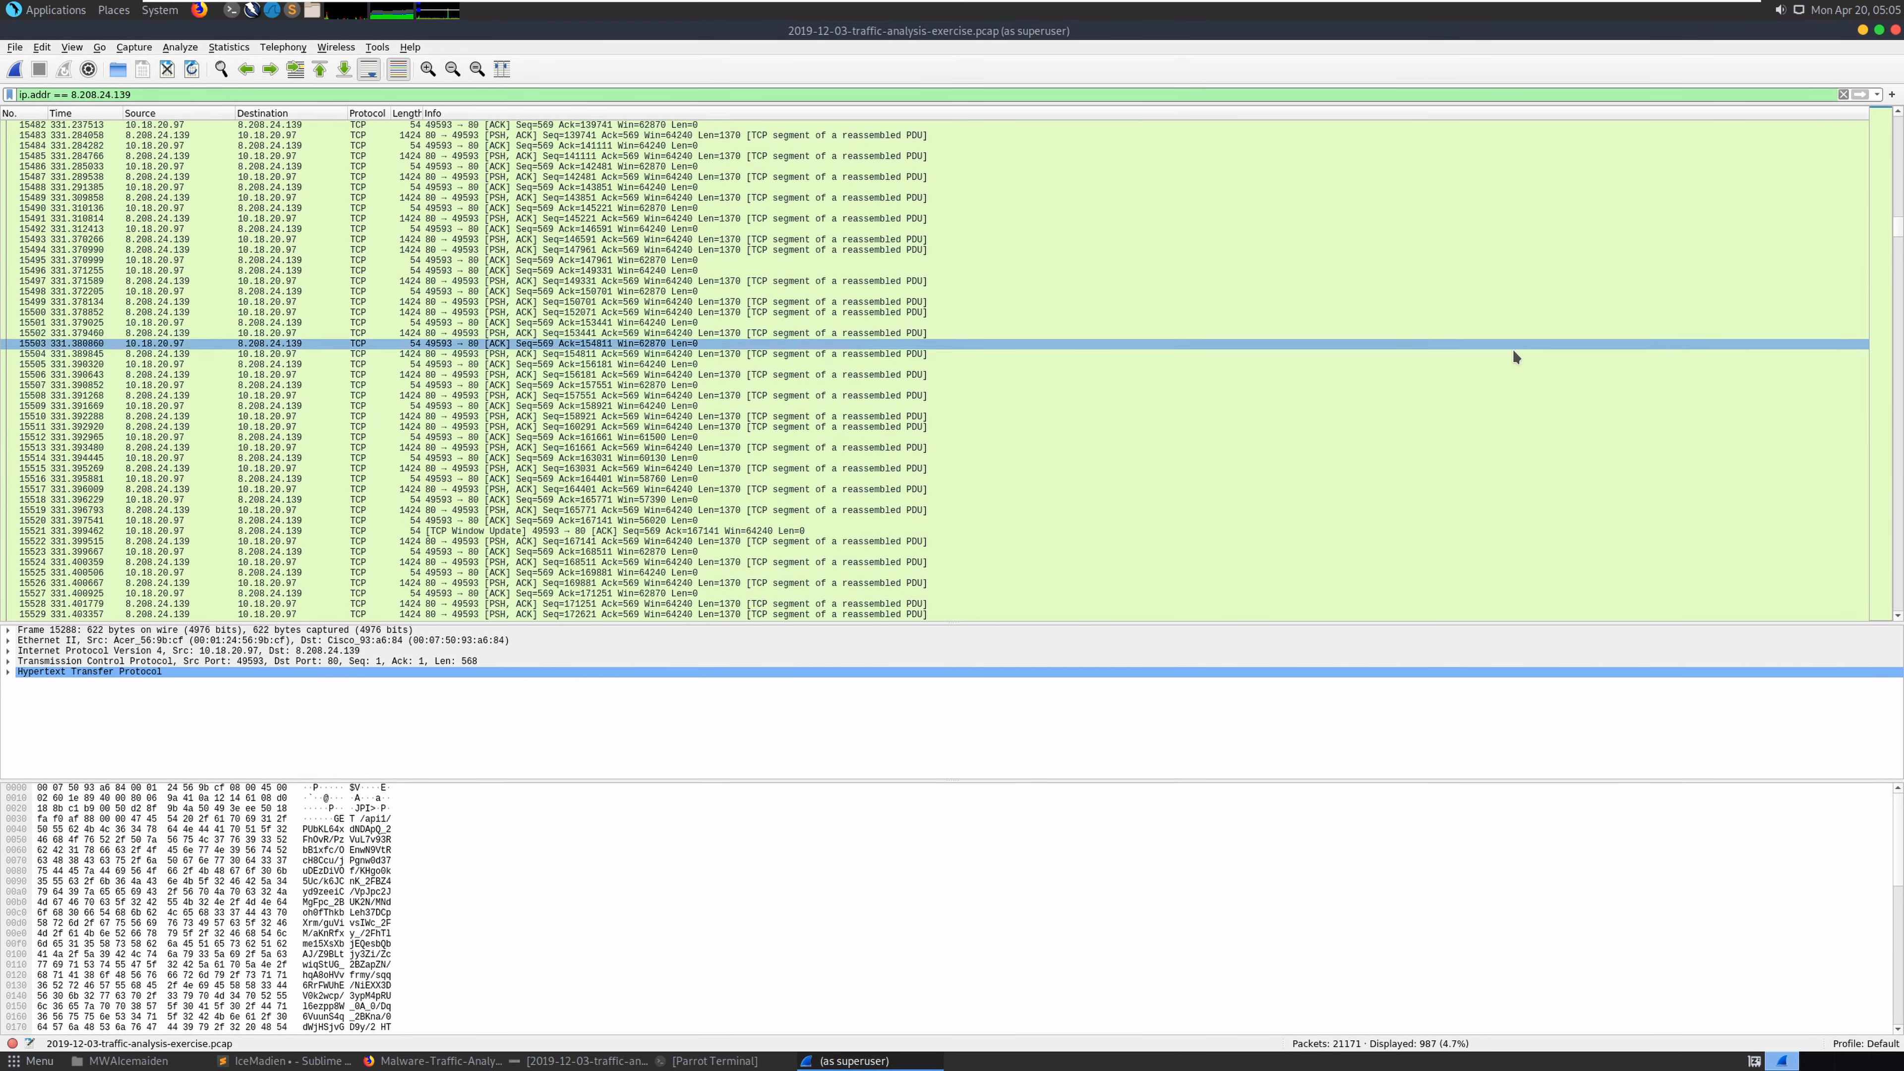
scroll(1495, 350, "down", 12)
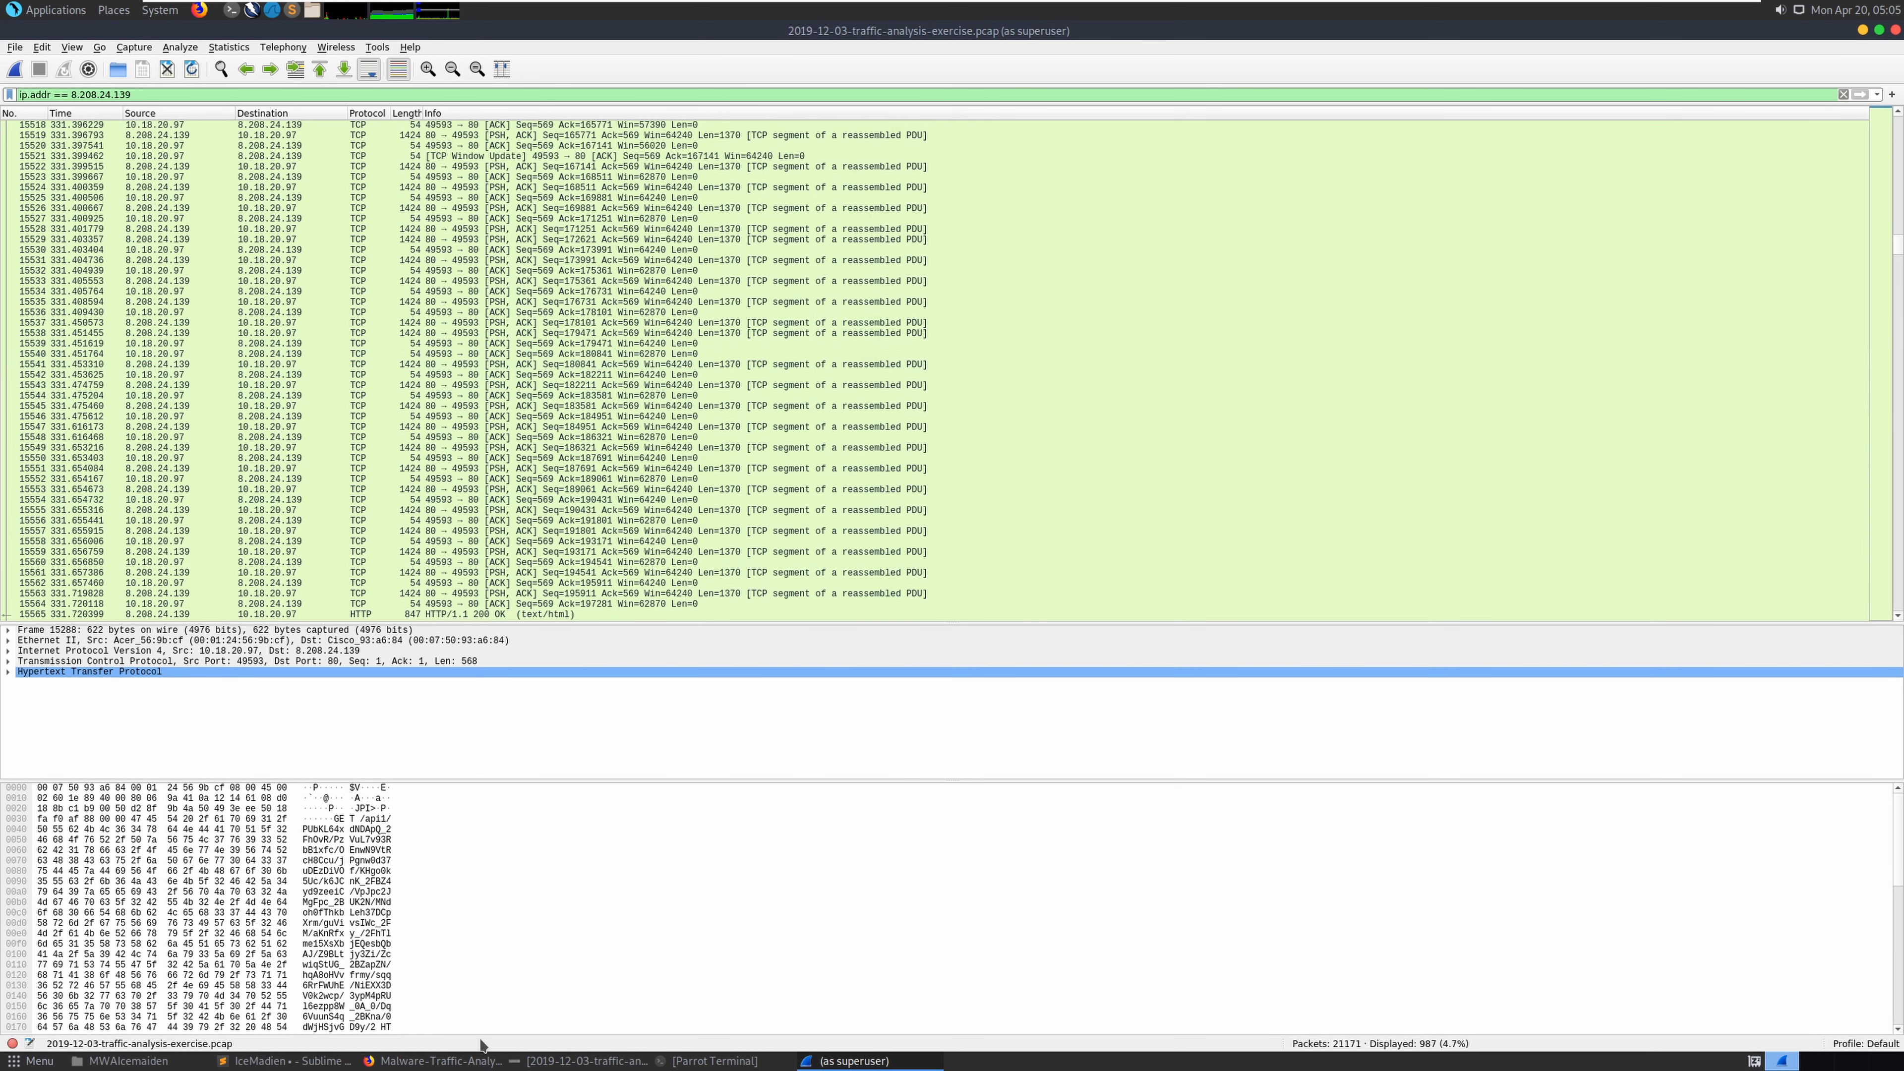
left_click(562, 1061)
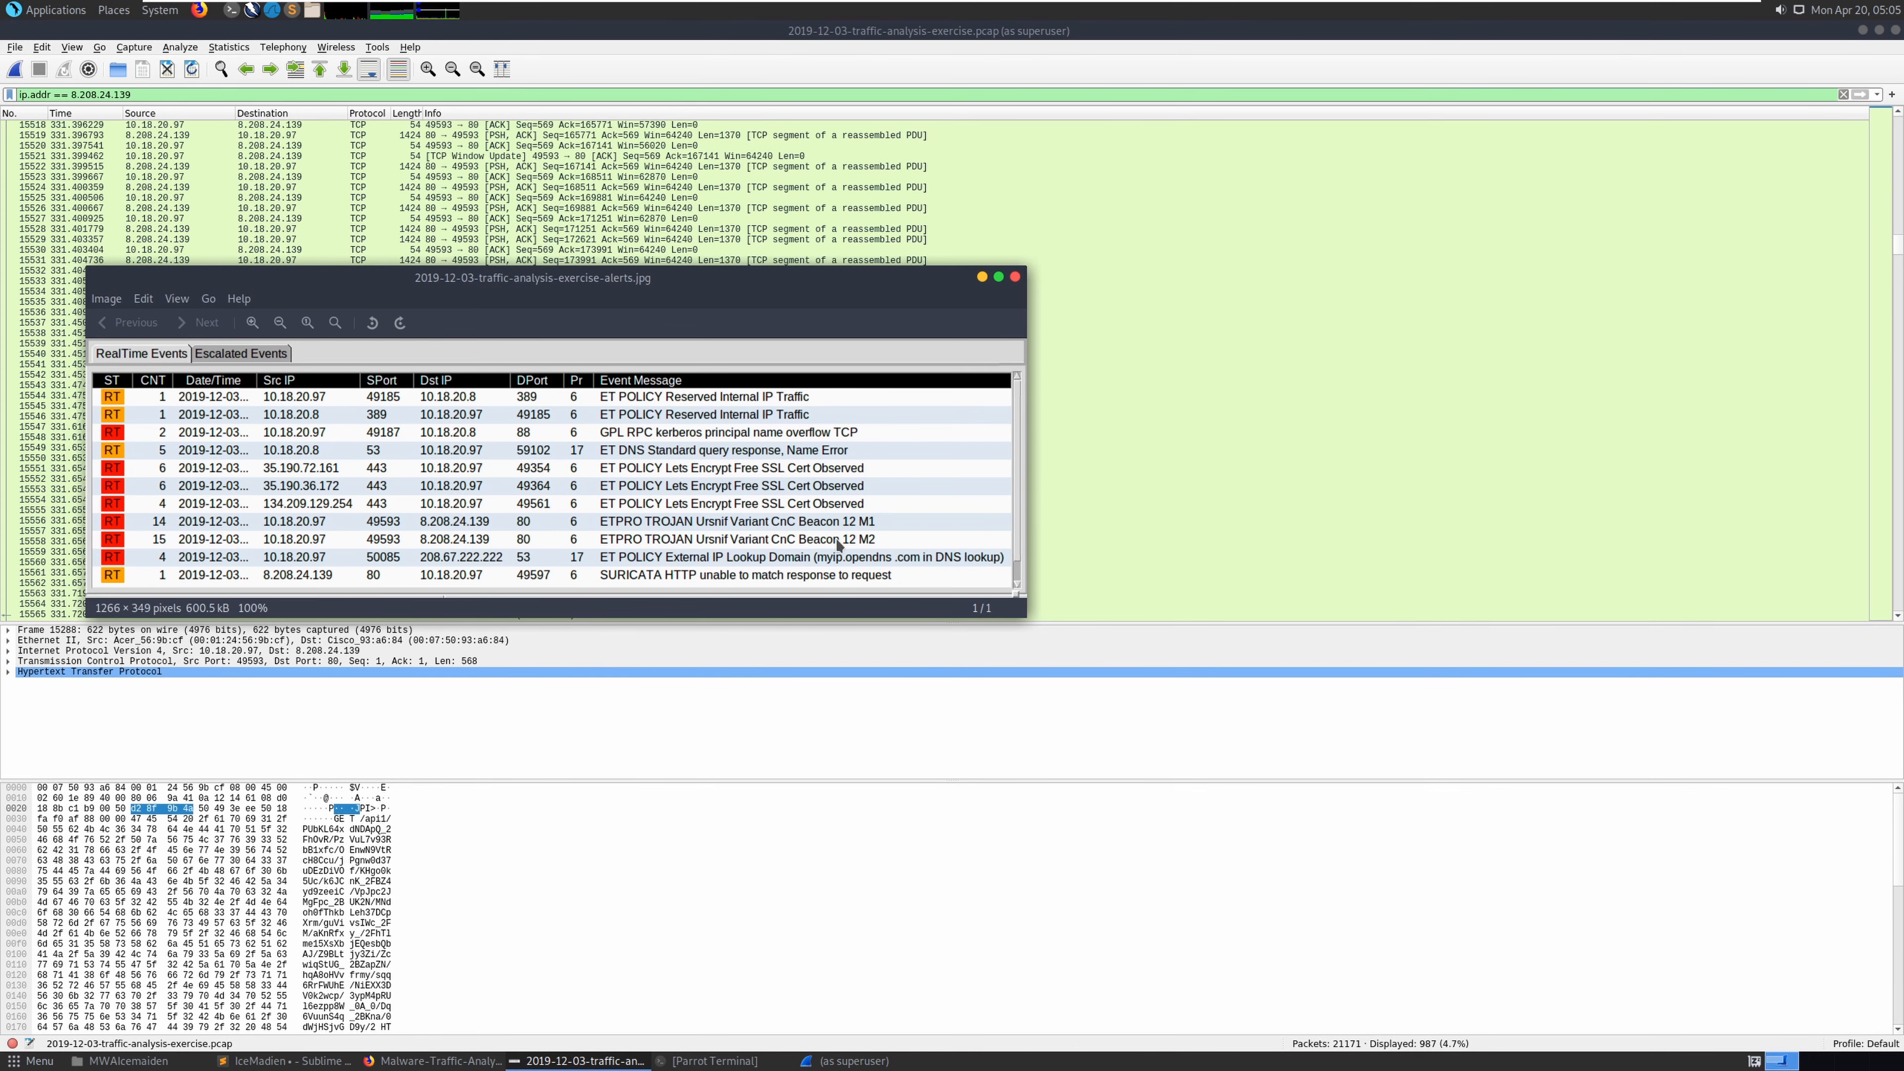
Open the HTTP GET request to 8.208.24.139, packet 15288, in its own window and expand its Hypertext Transfer Protocol details
left_click(1155, 490)
scroll(1143, 489, "down", 8)
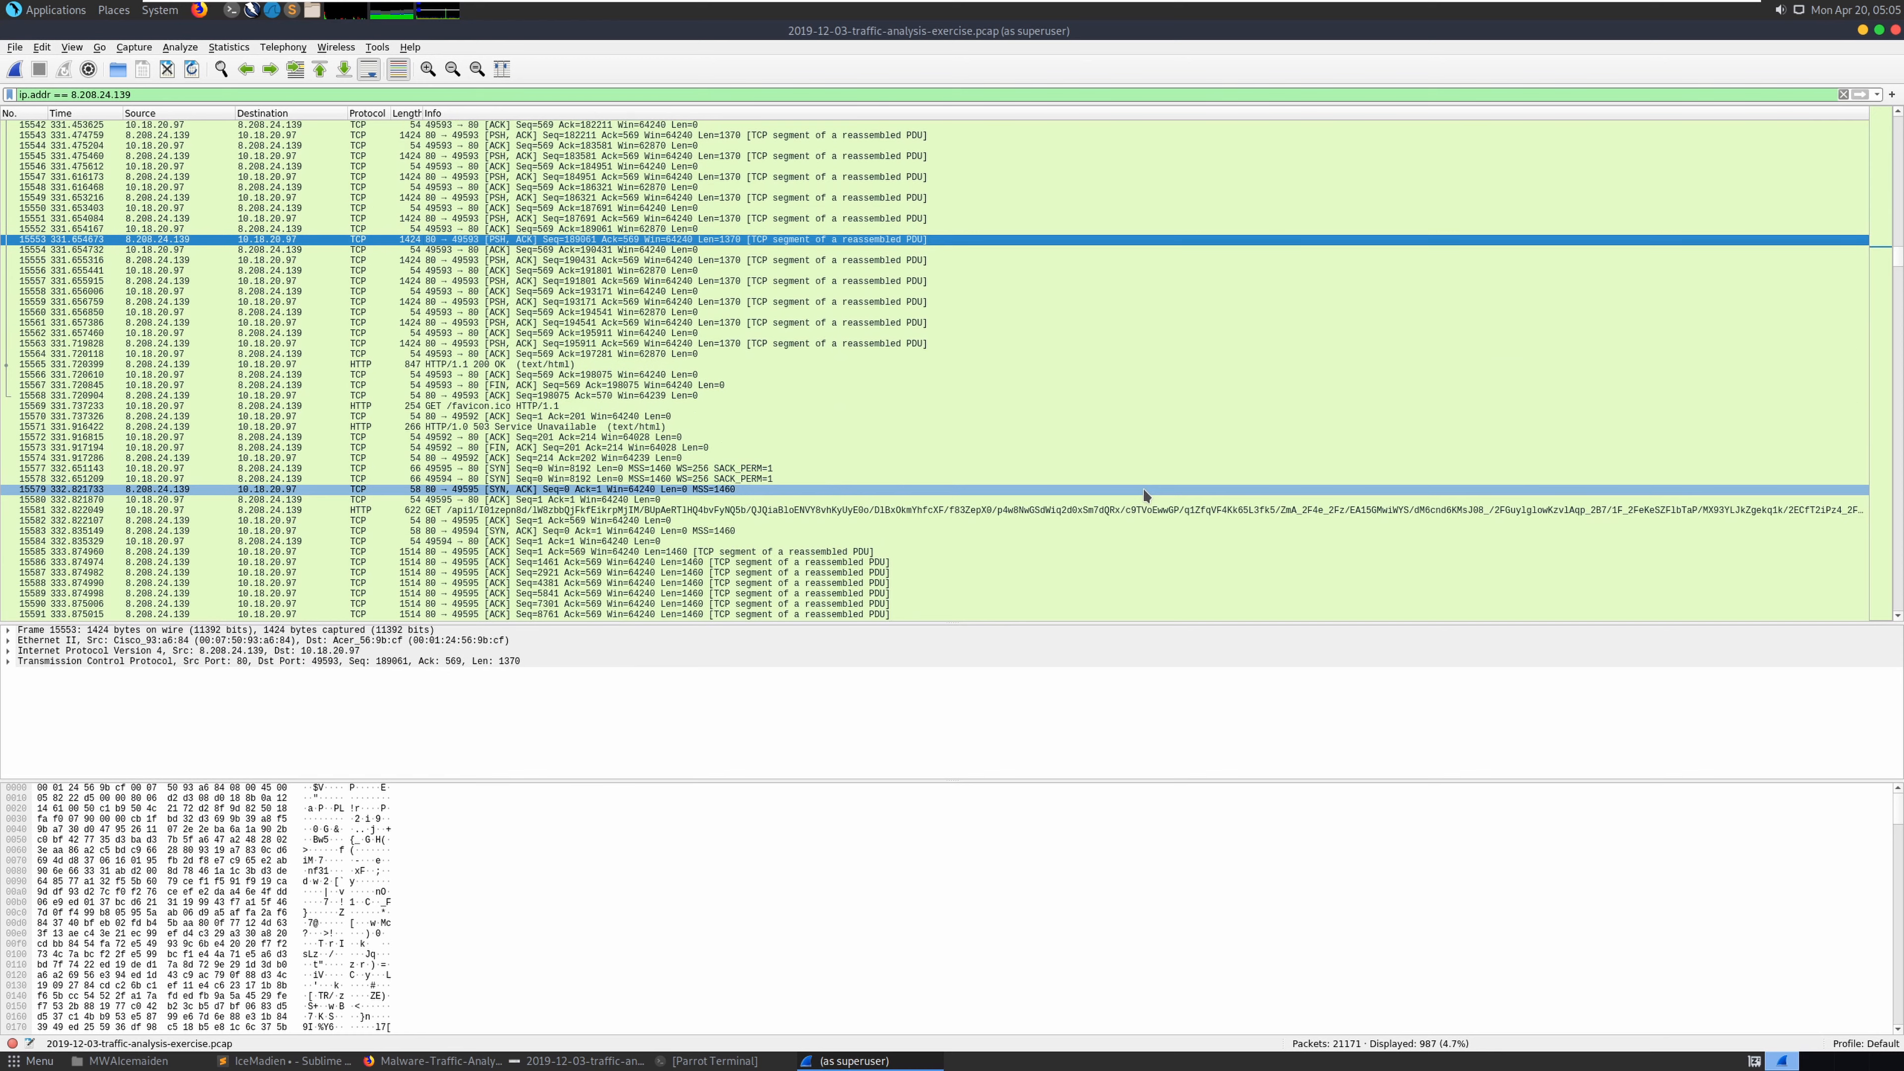
scroll(1214, 479, "up", 15)
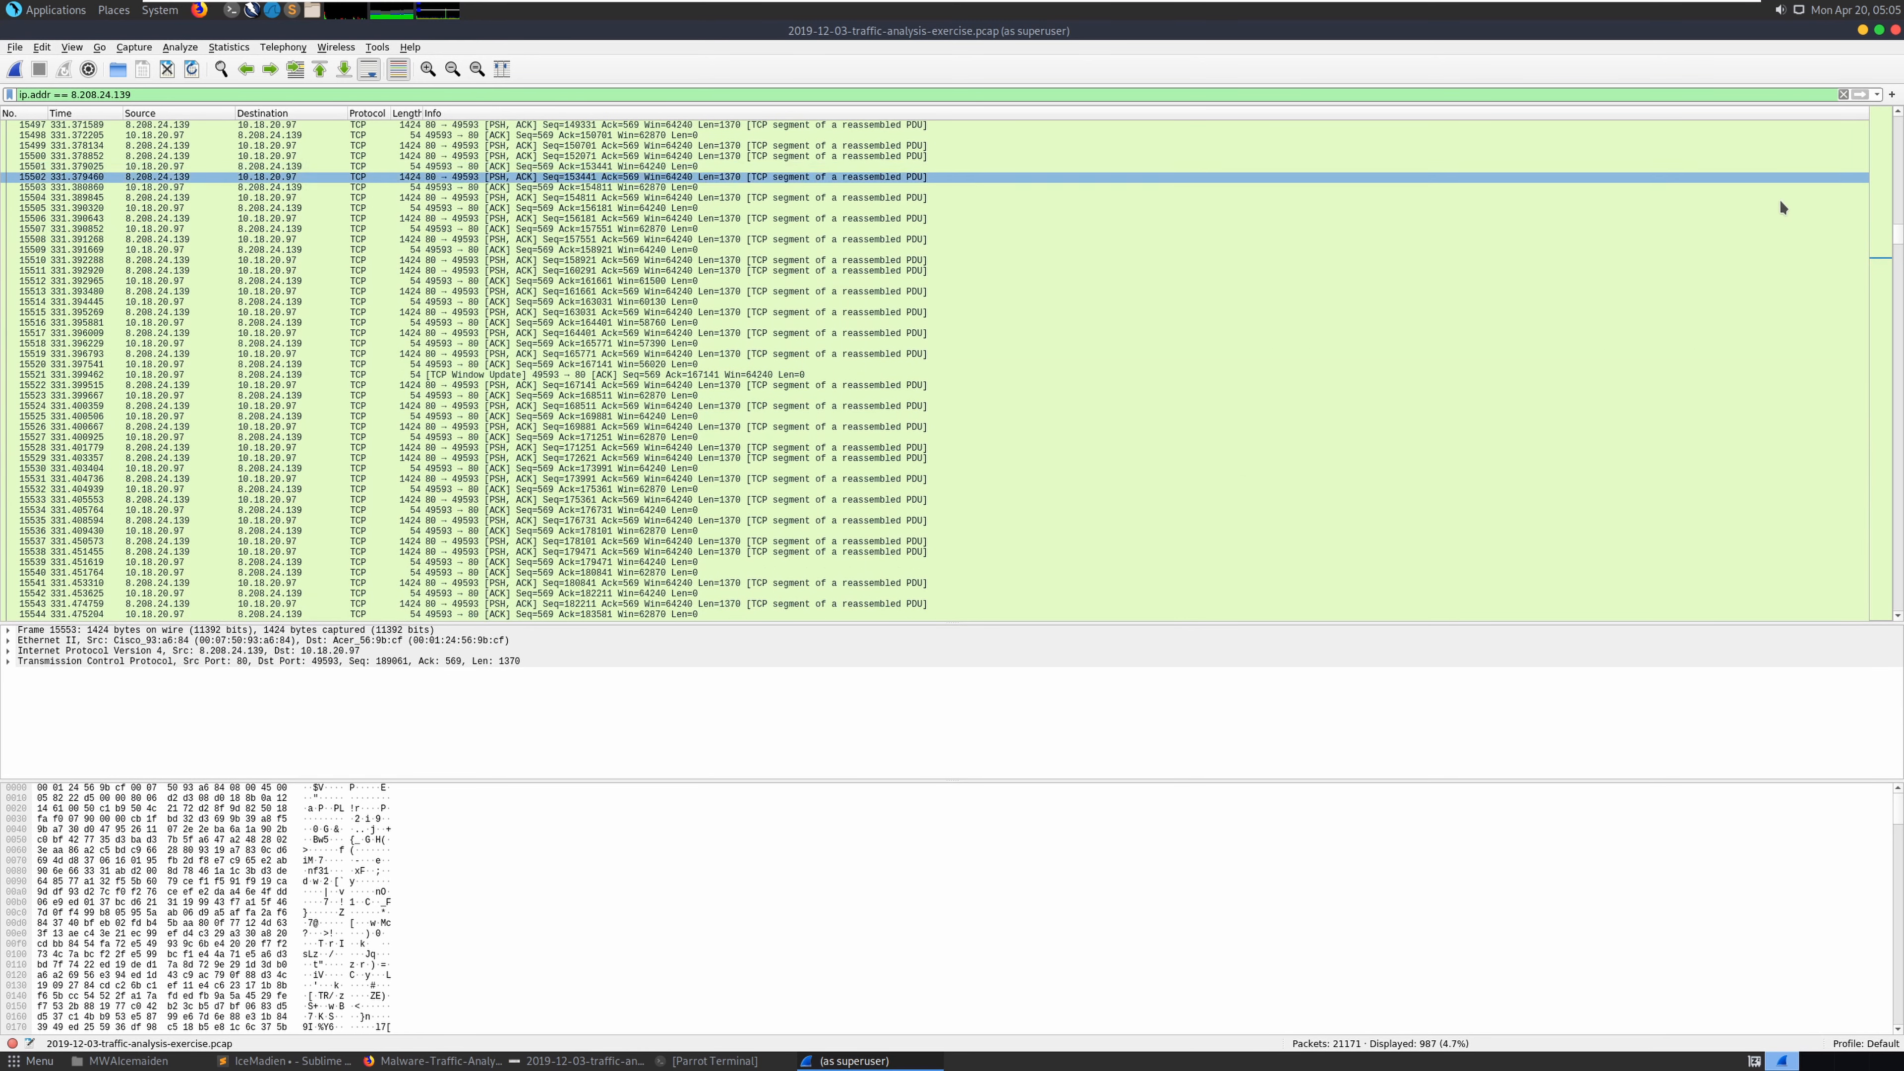
left_click_drag(1902, 244, 1903, 141)
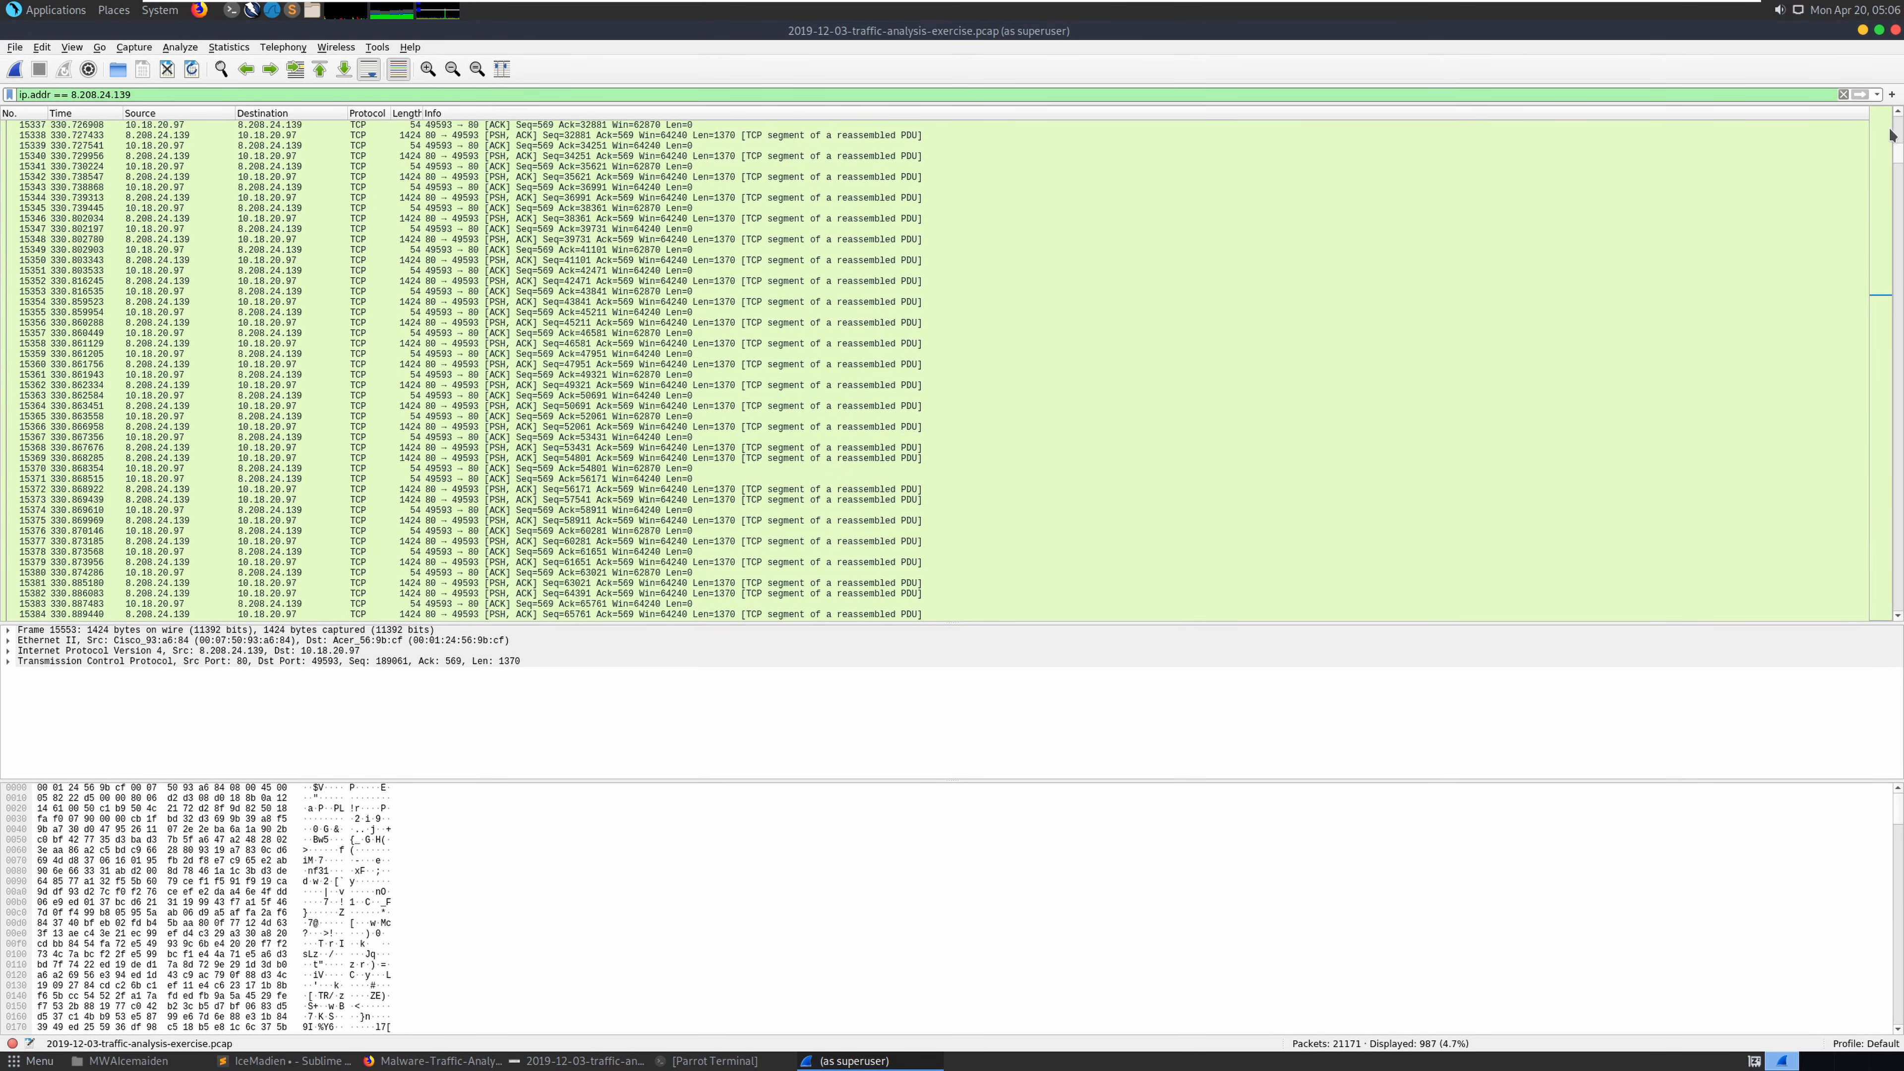
scroll(1768, 180, "up", 18)
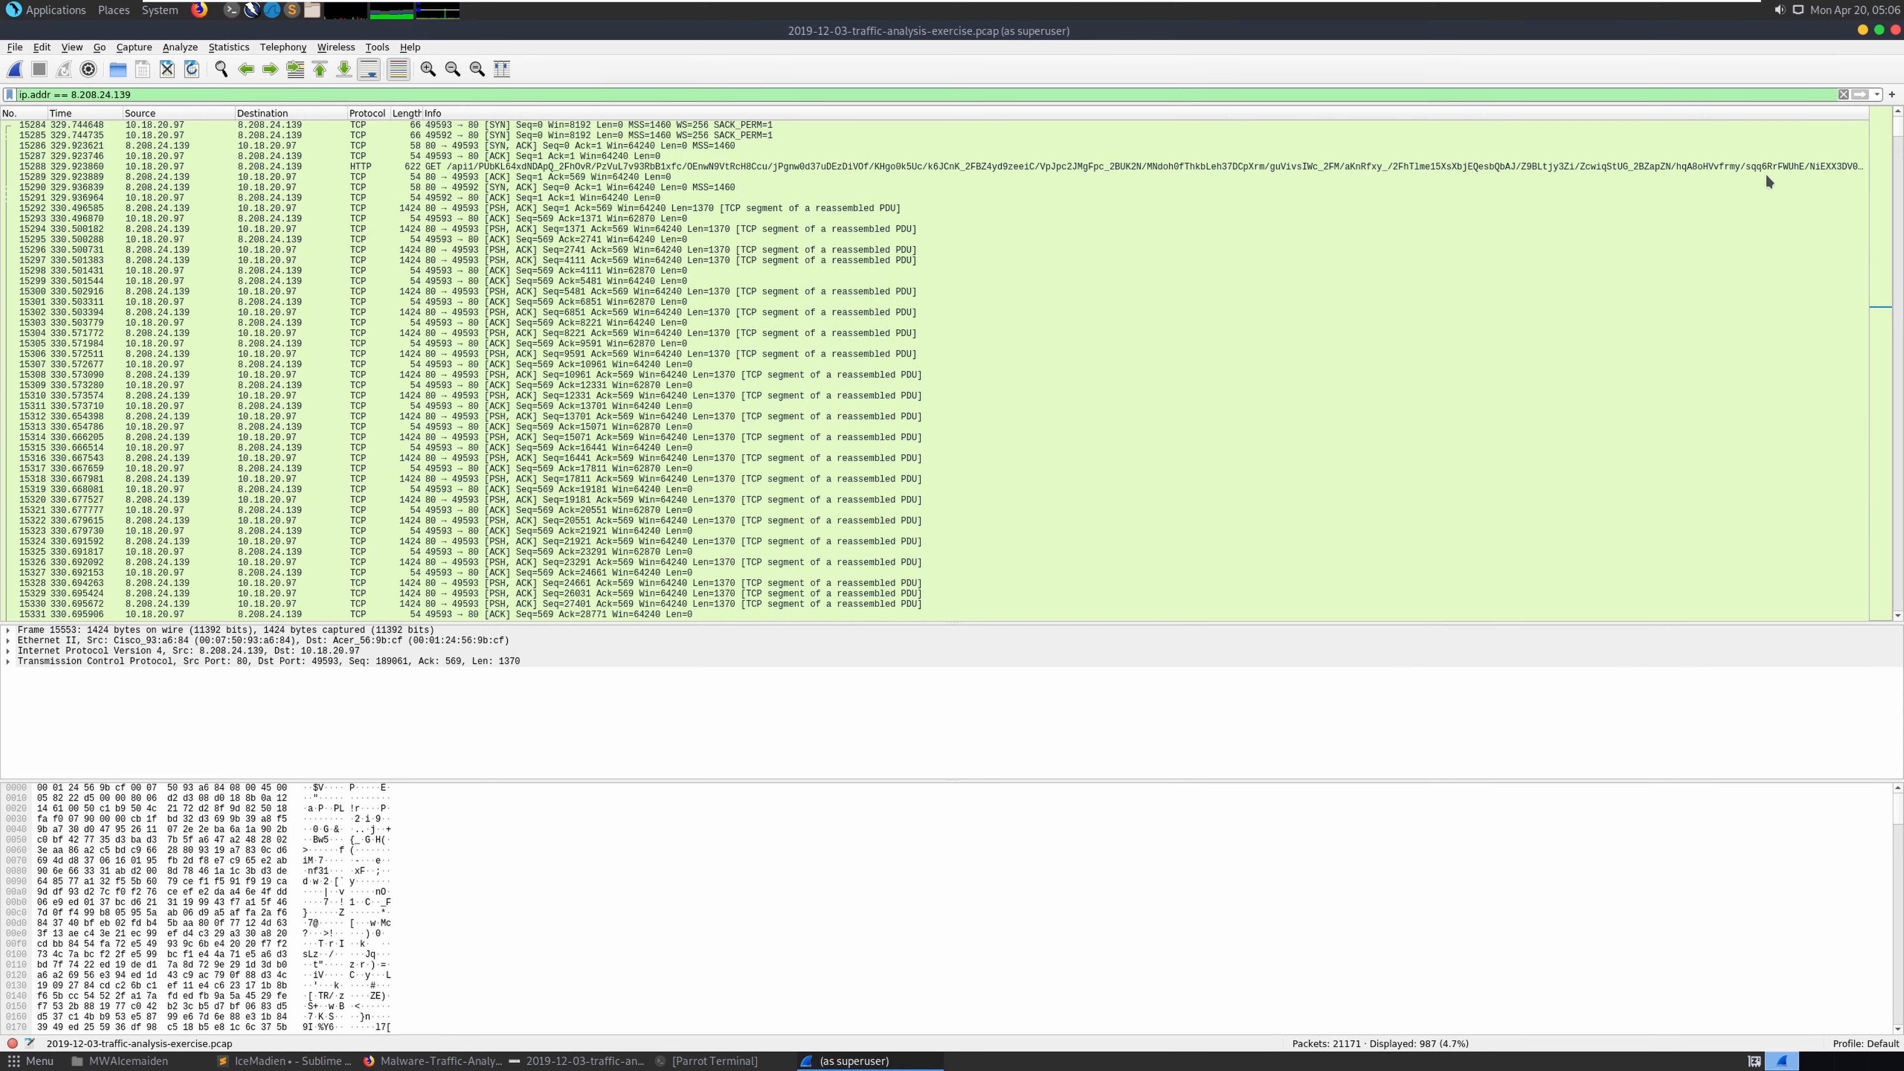
left_click(819, 170)
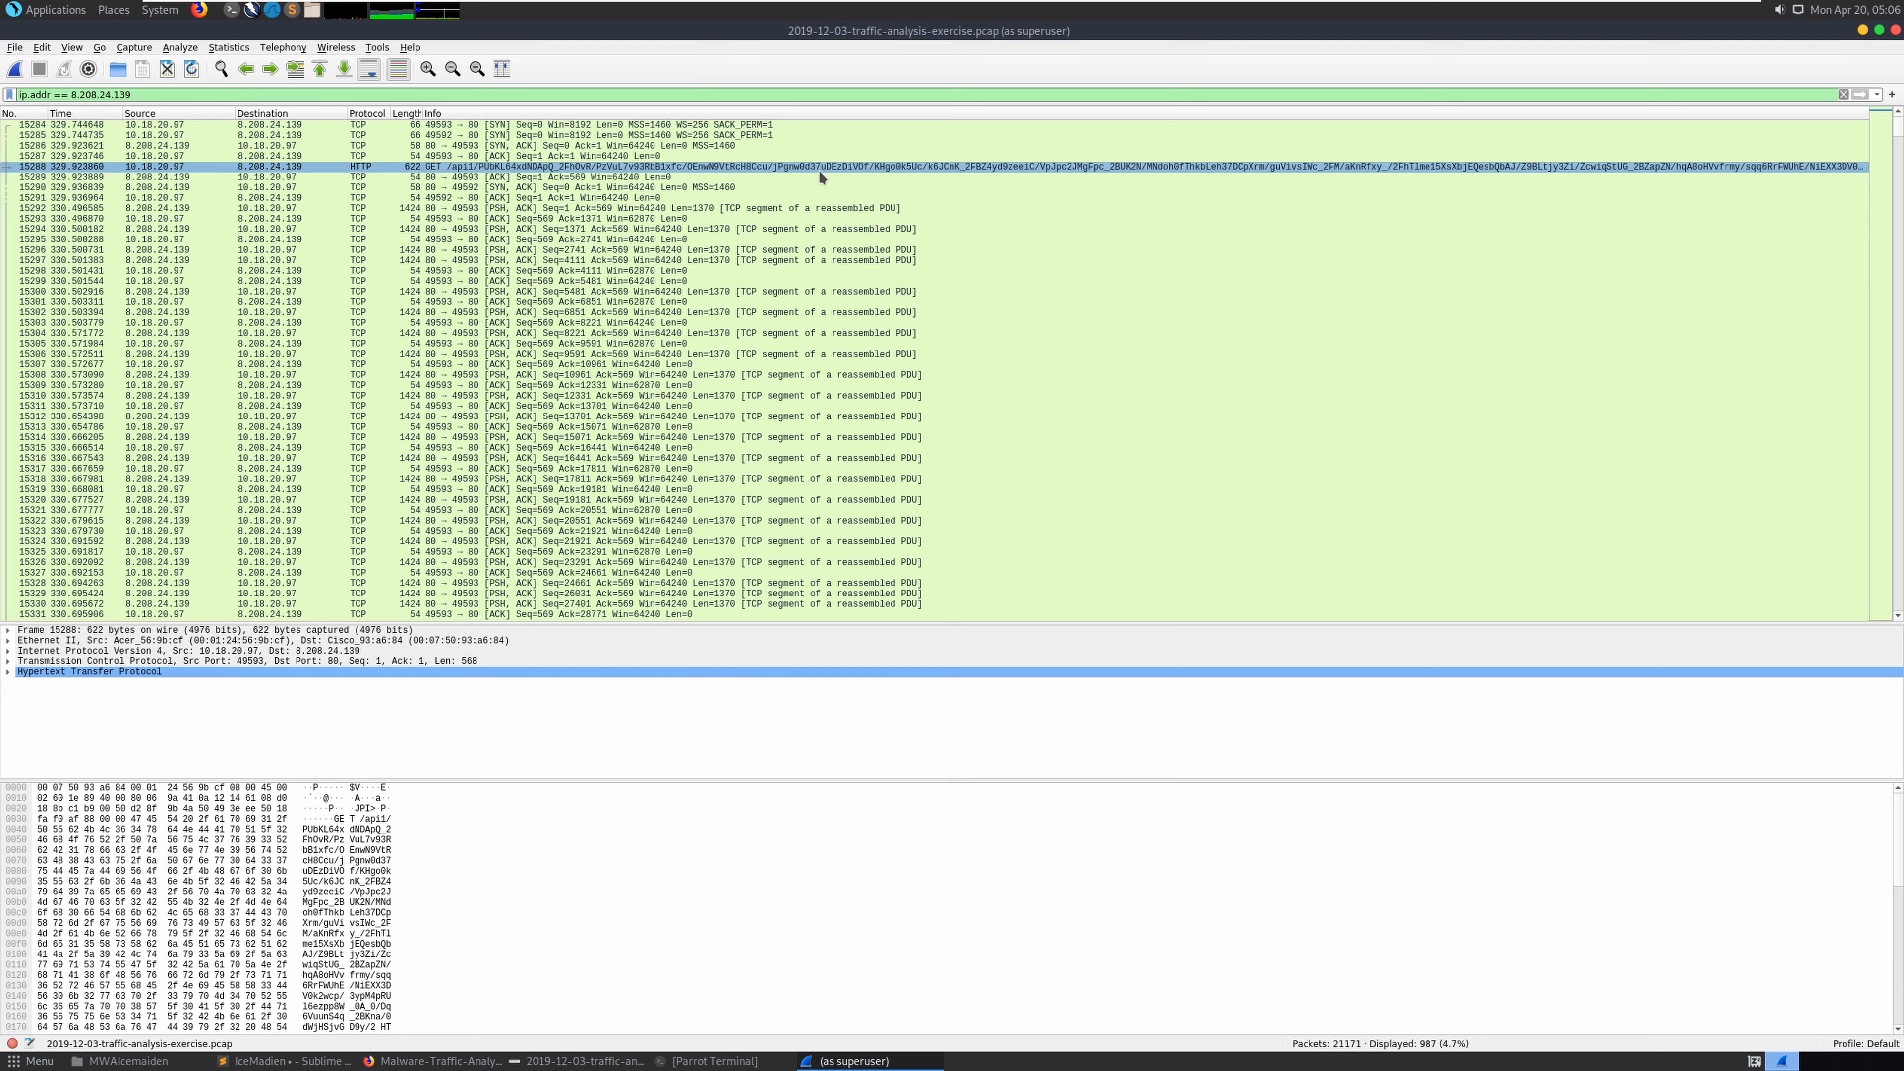
double_click(725, 168)
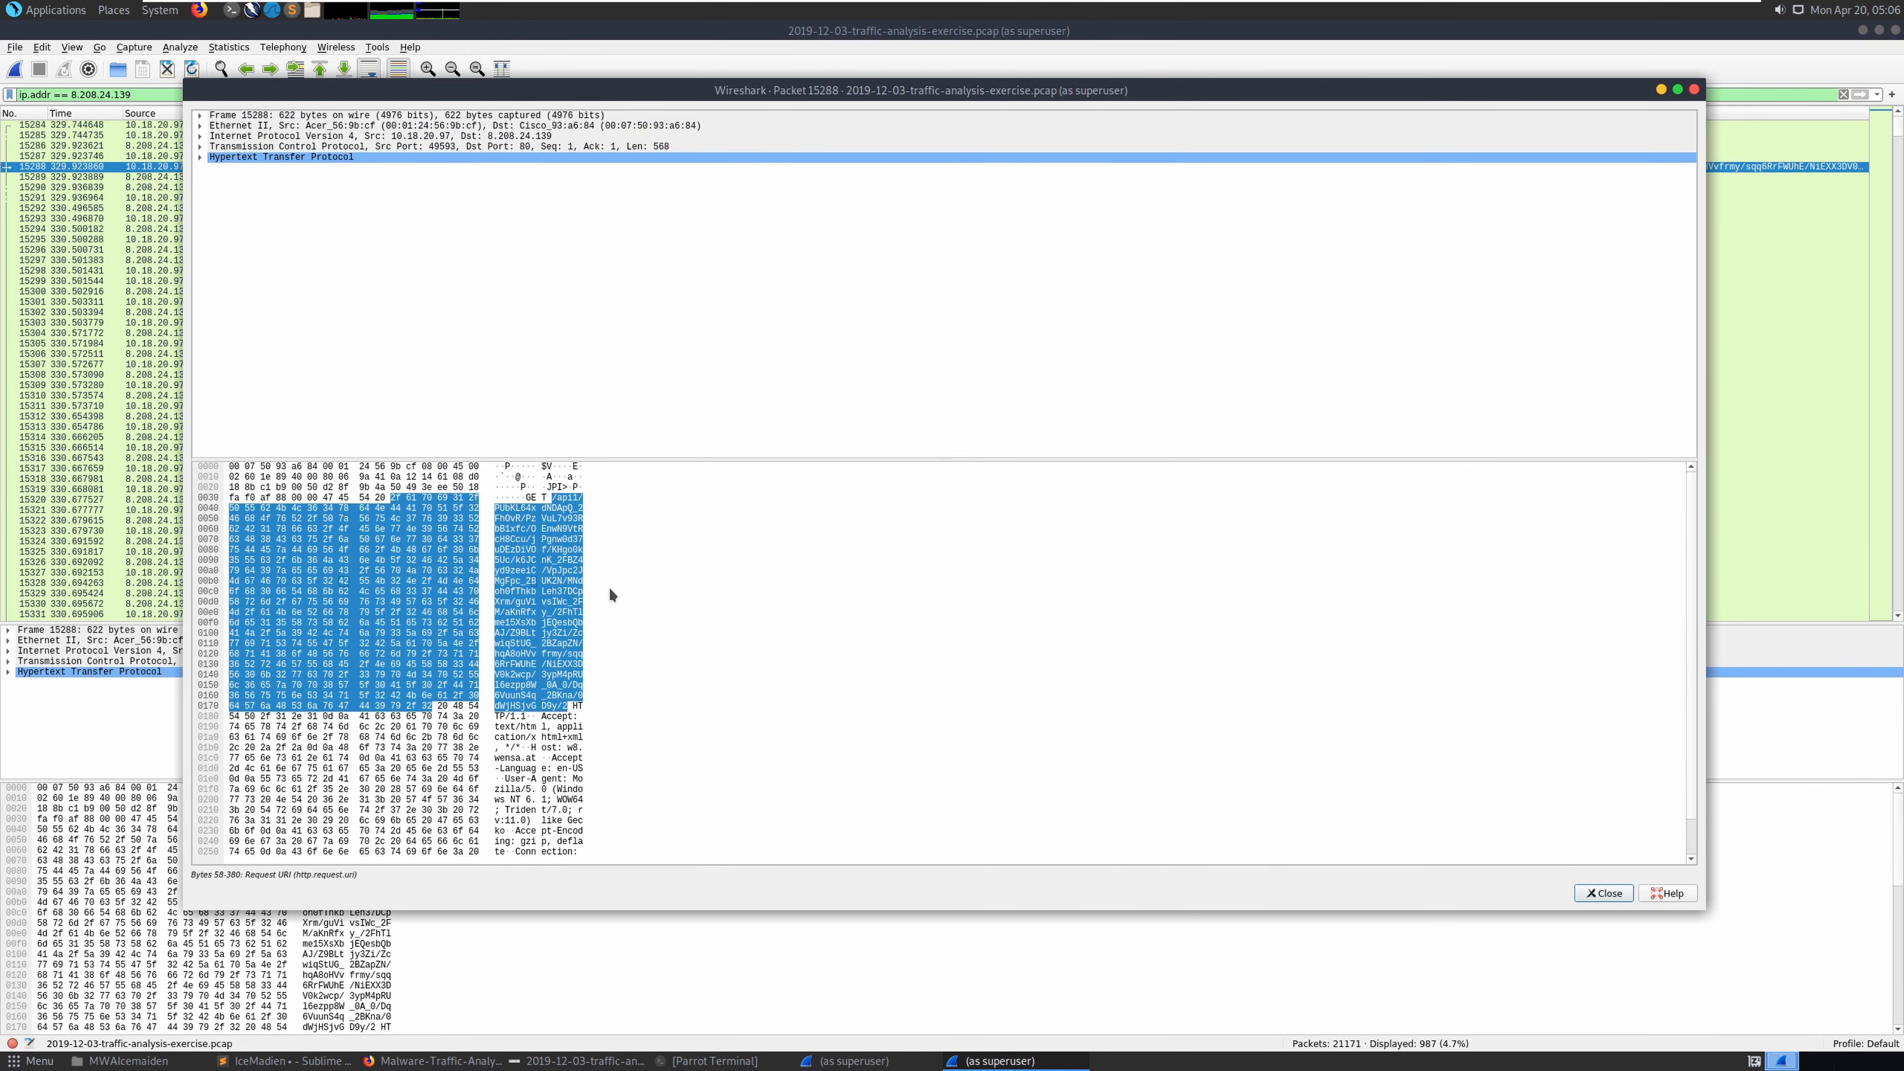
scroll(761, 642, "down", 1)
scroll(758, 641, "up", 1)
left_click(201, 157)
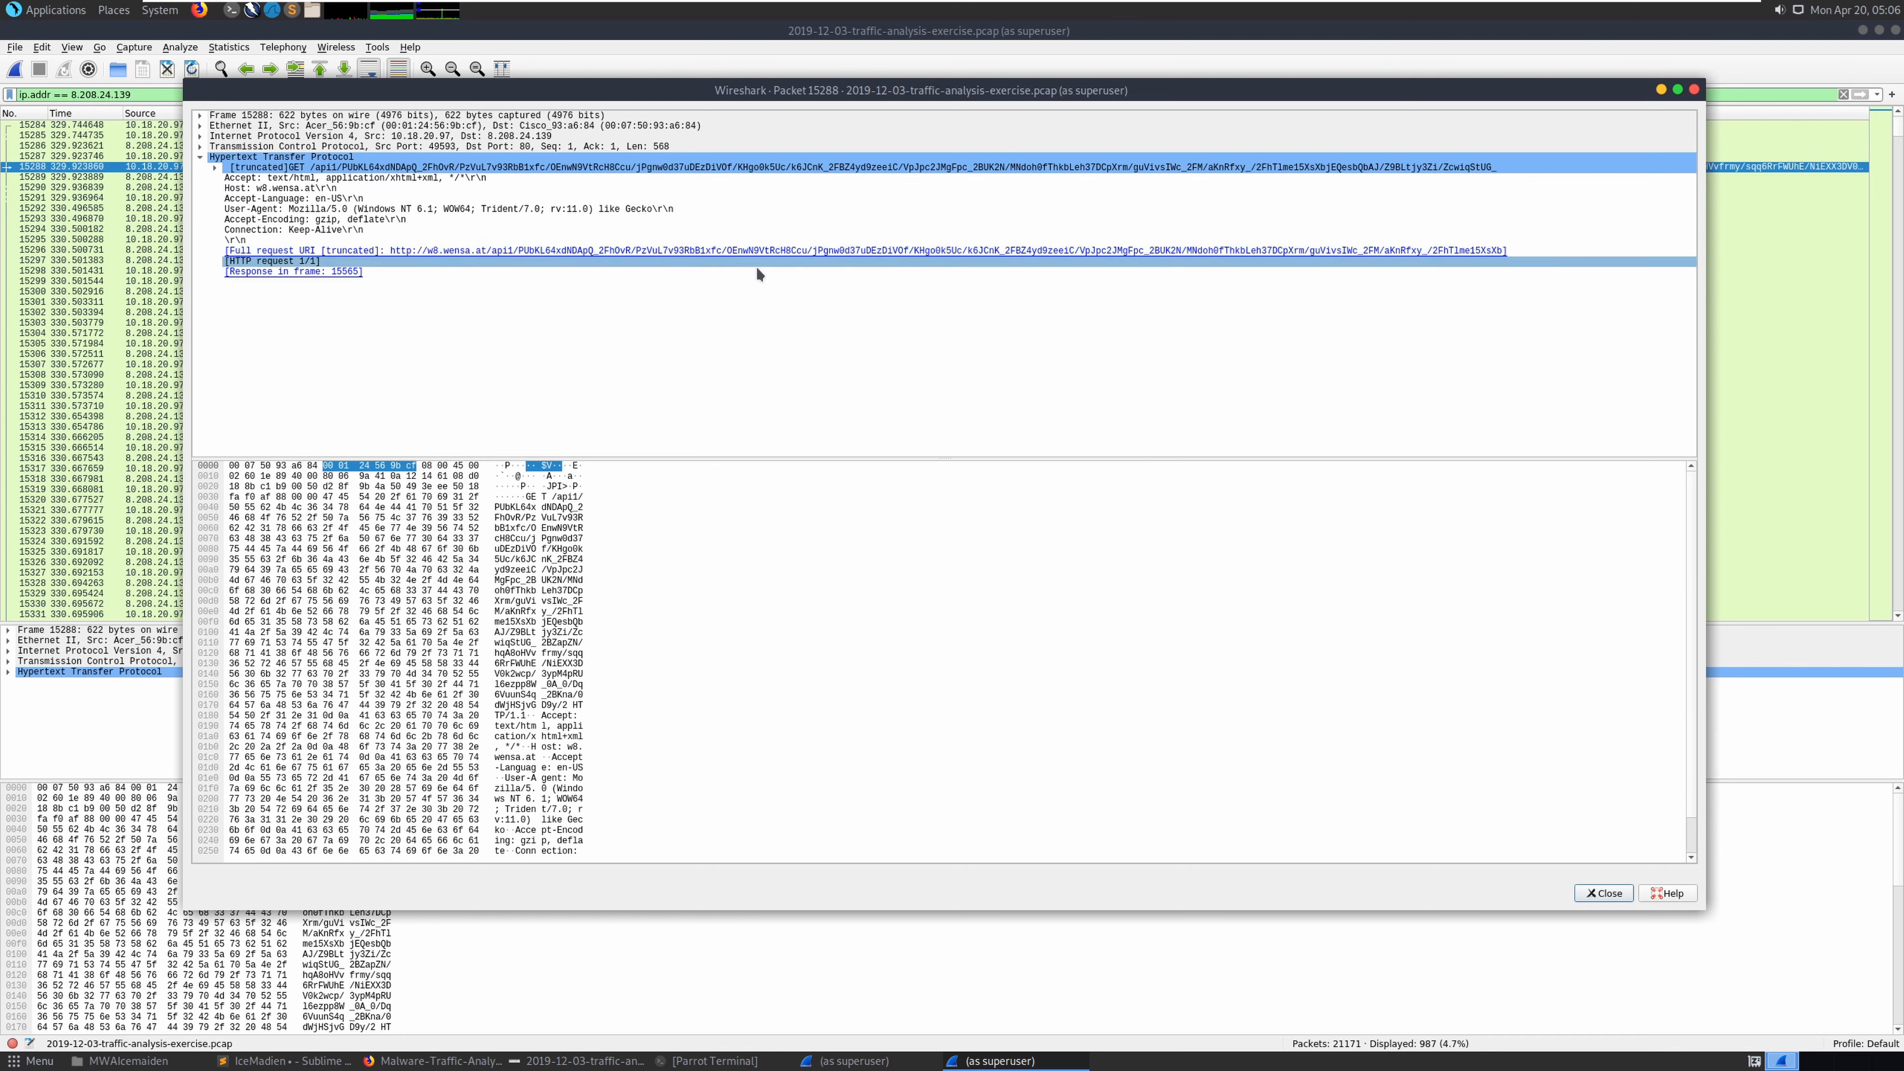
Copy all visible items of the packet's details, including the full request URI, and paste them at the end of the IceMadien notes
left_click_drag(914, 261, 742, 284)
left_click(424, 250)
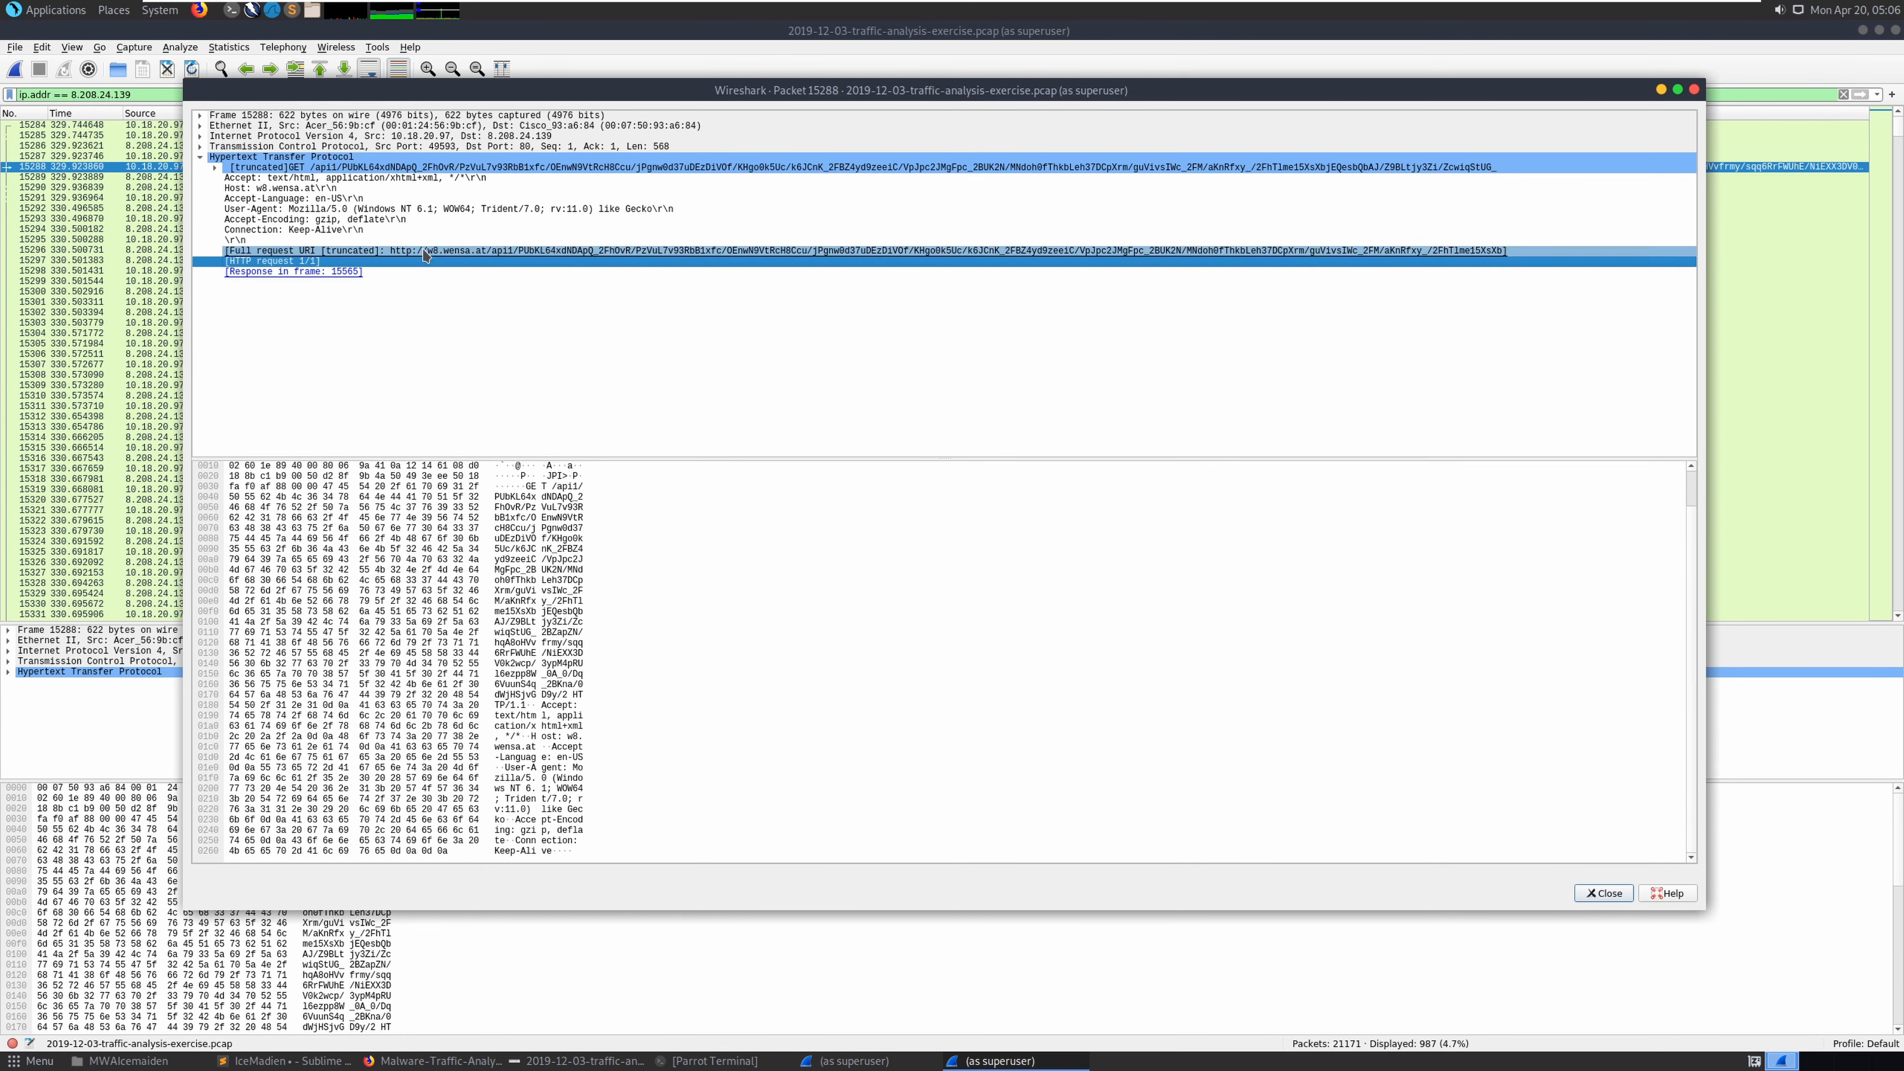
right_click(427, 250)
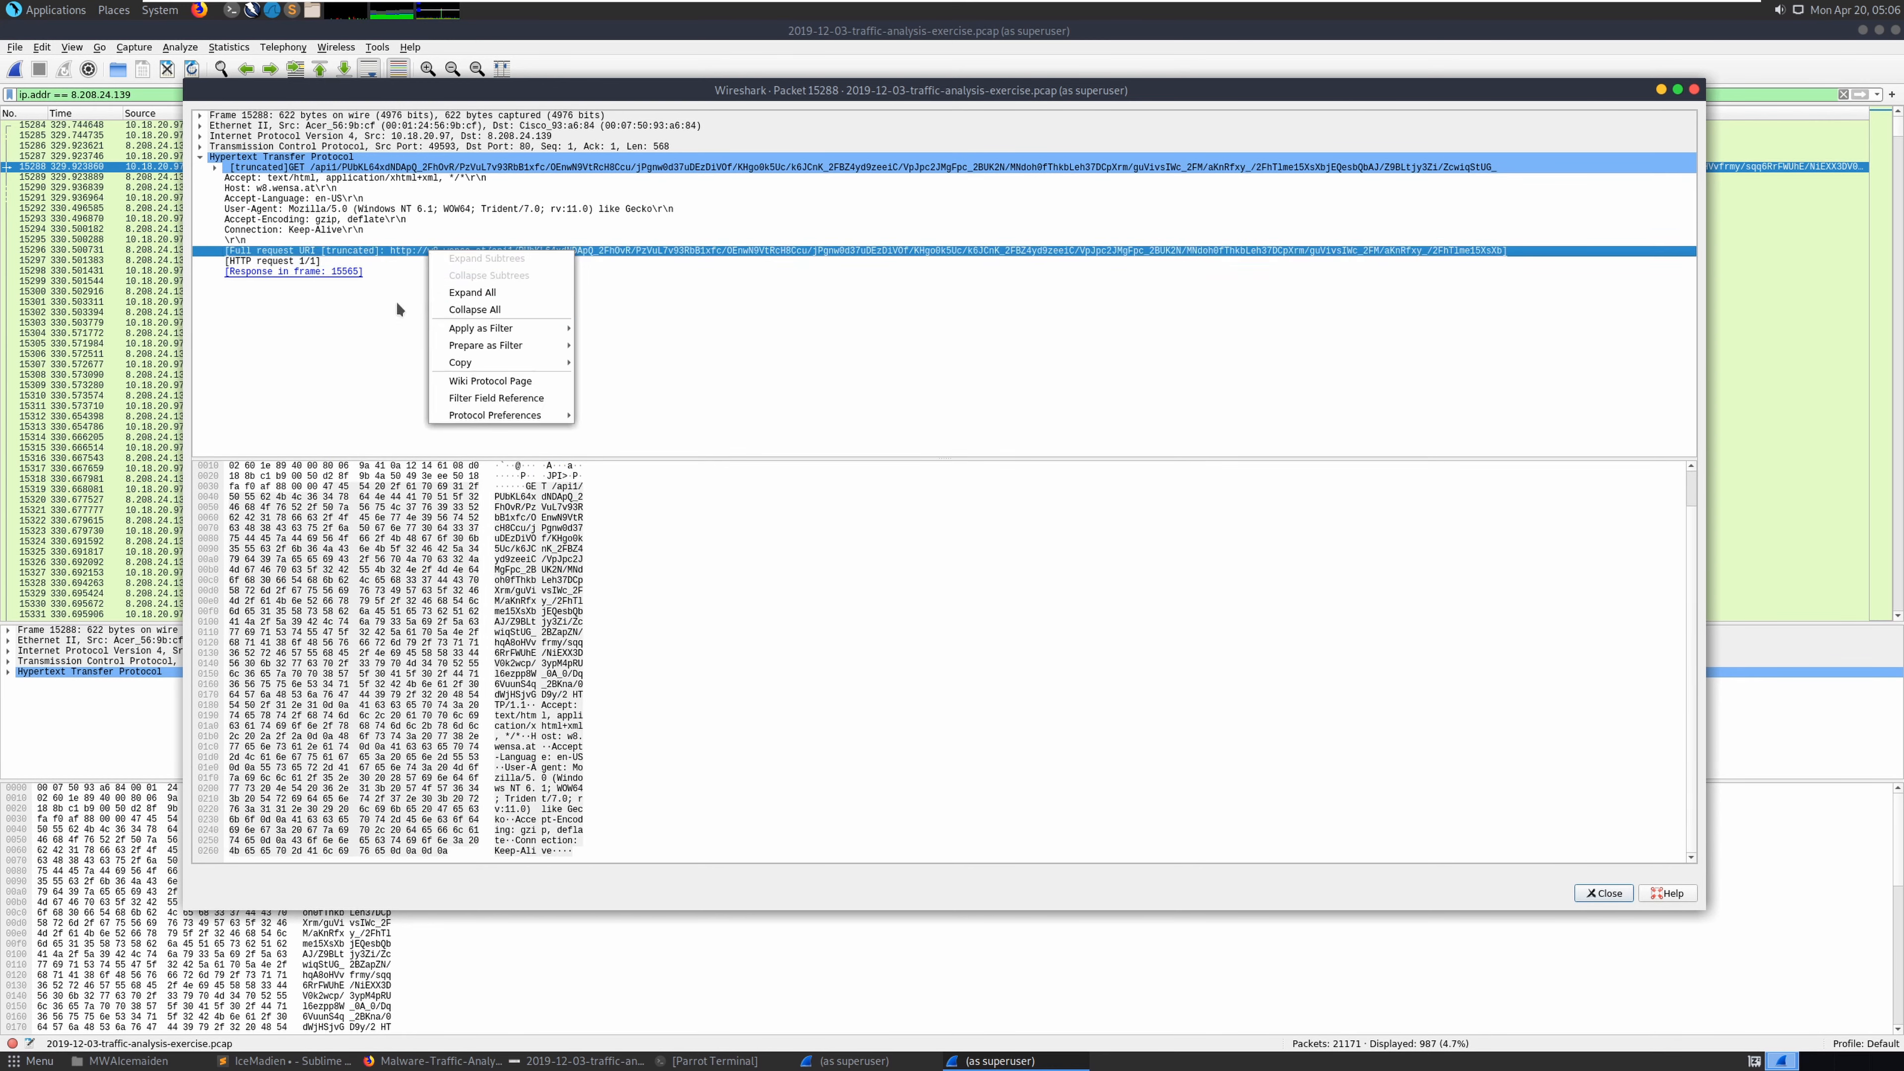
mouse_move(473, 366)
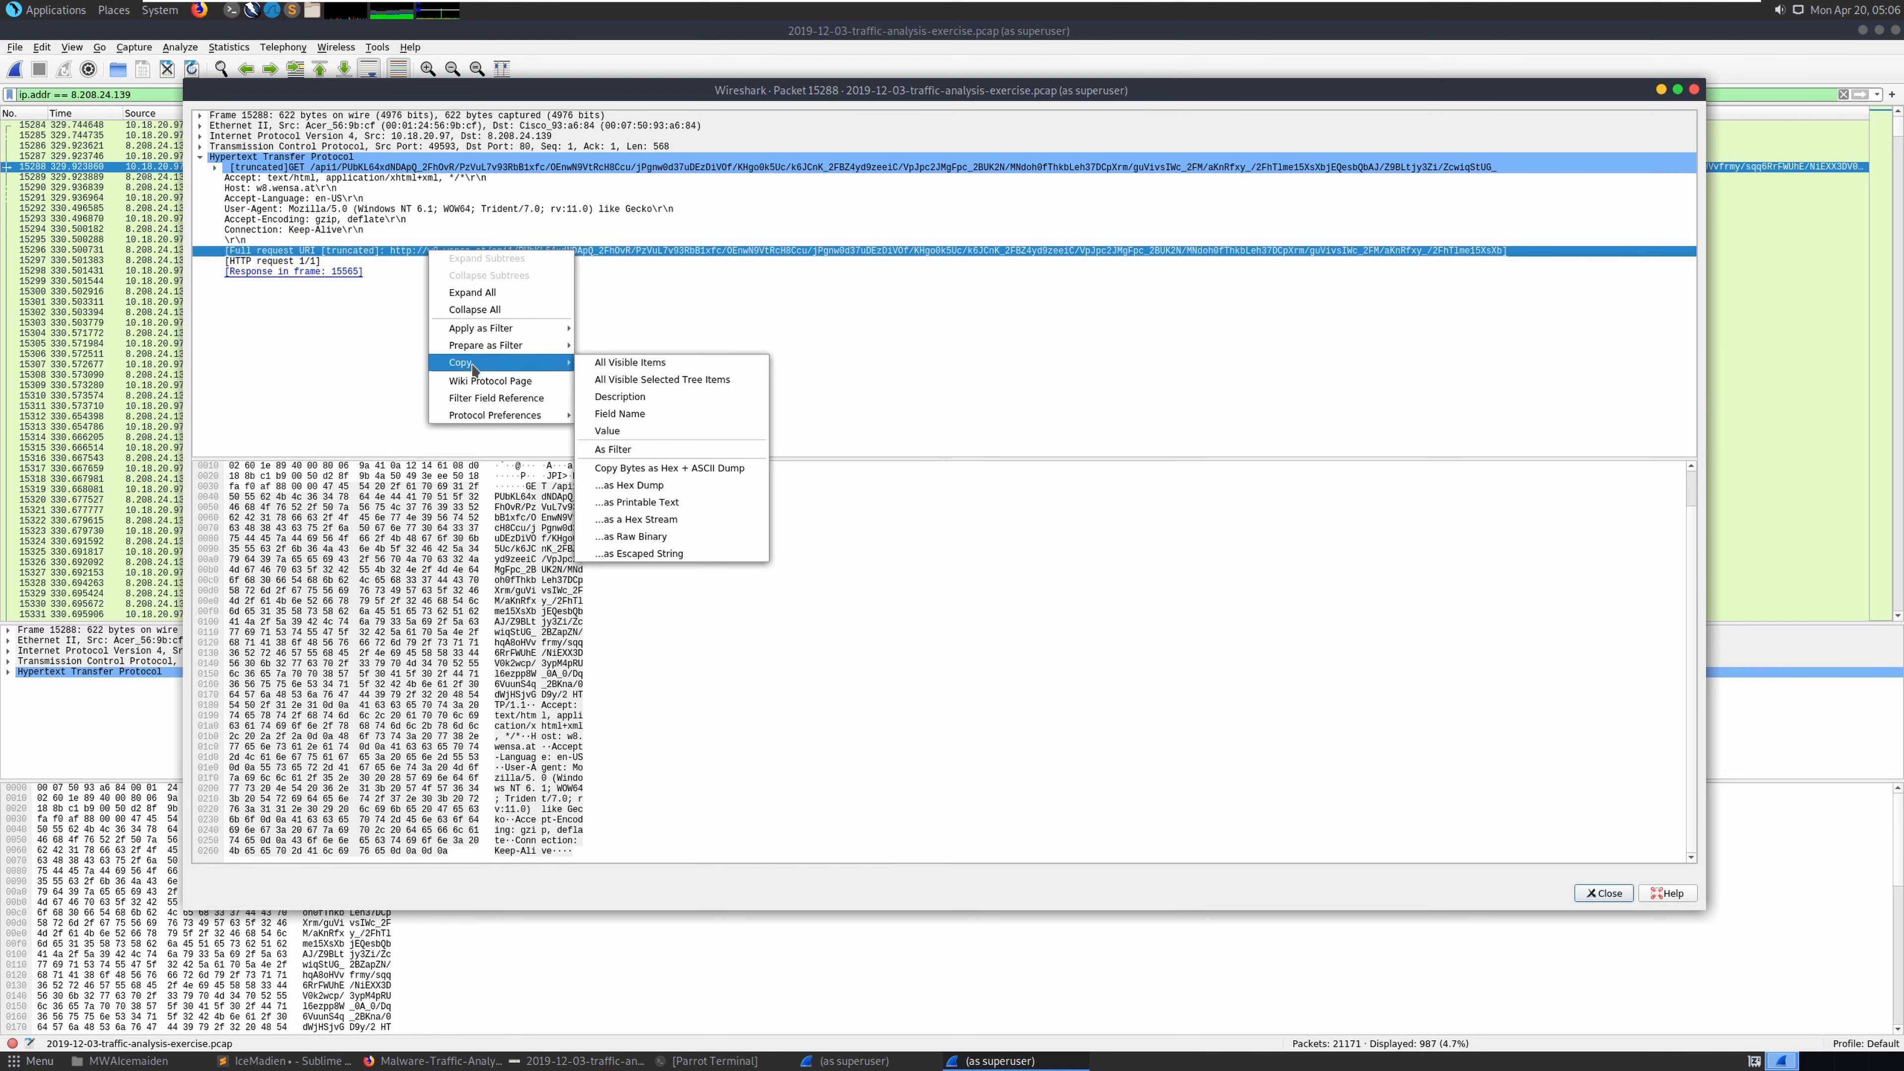
left_click(639, 363)
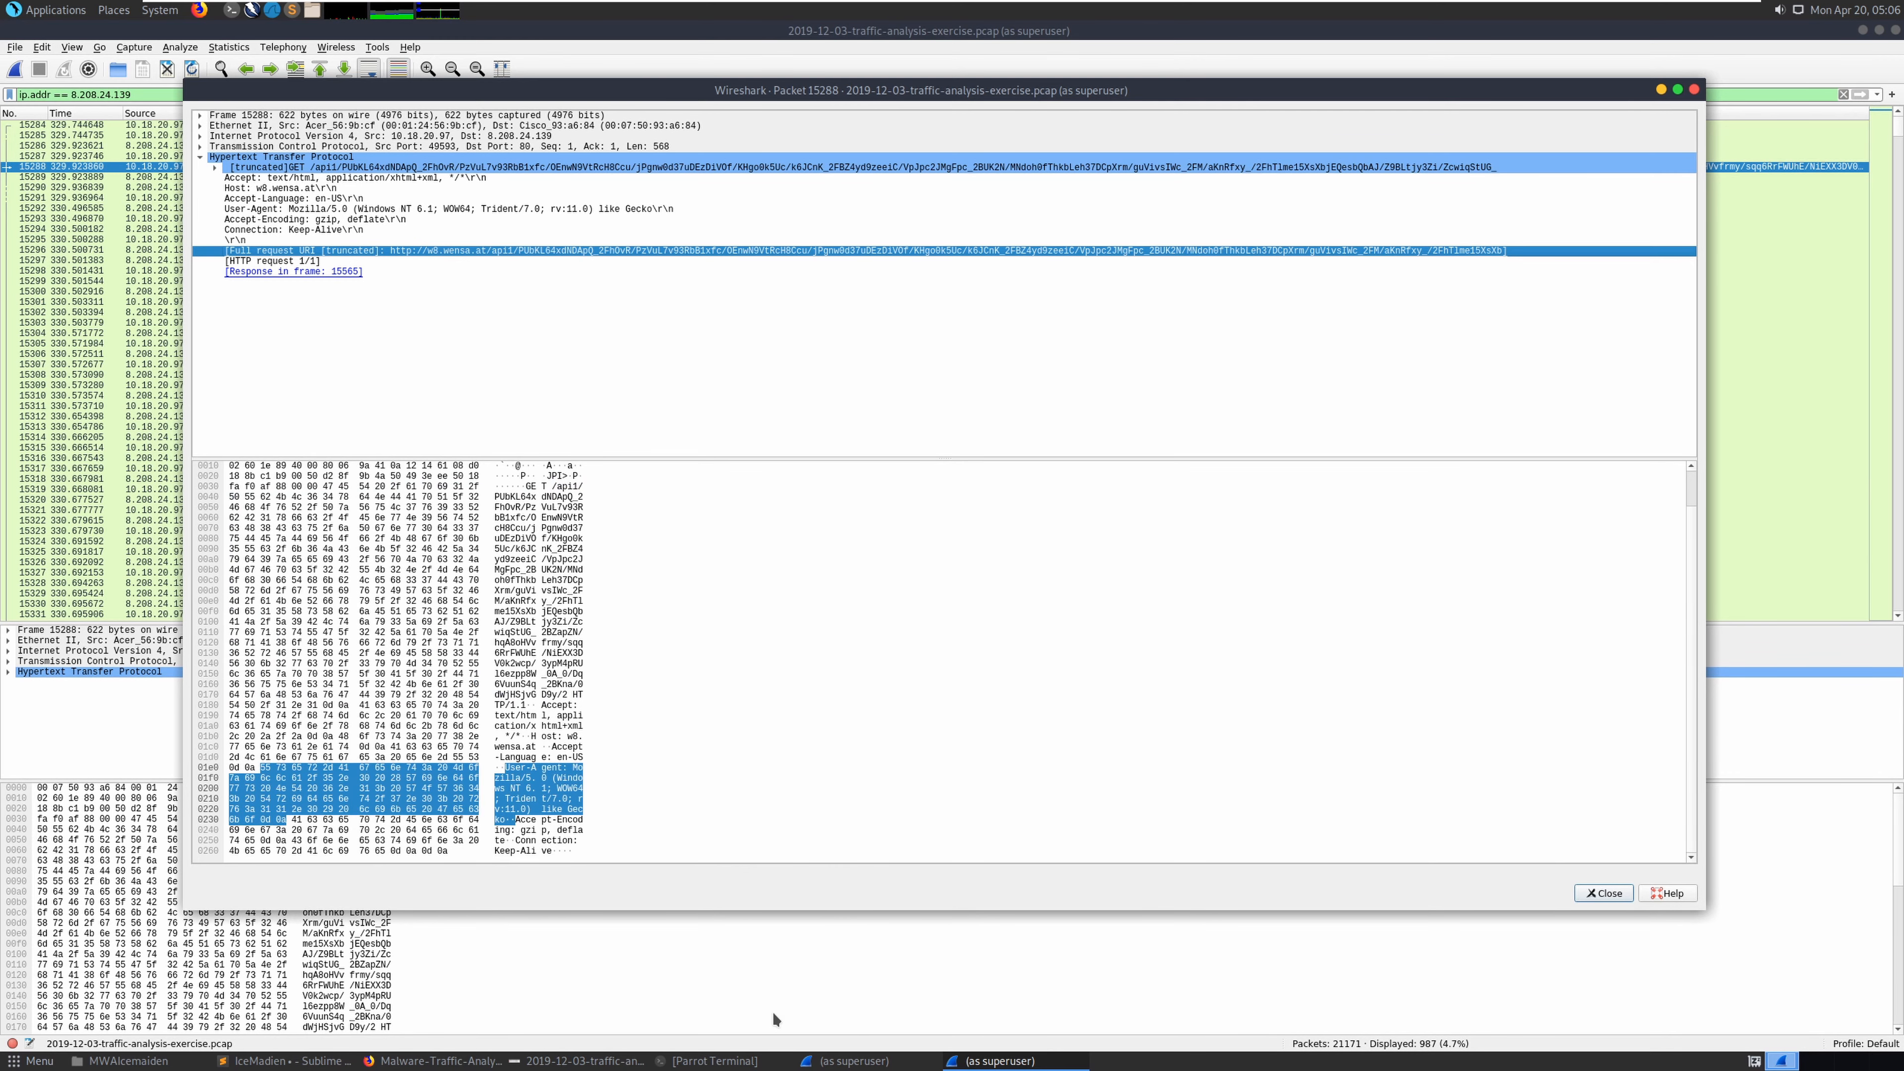
mouse_move(337, 1063)
left_click(320, 1064)
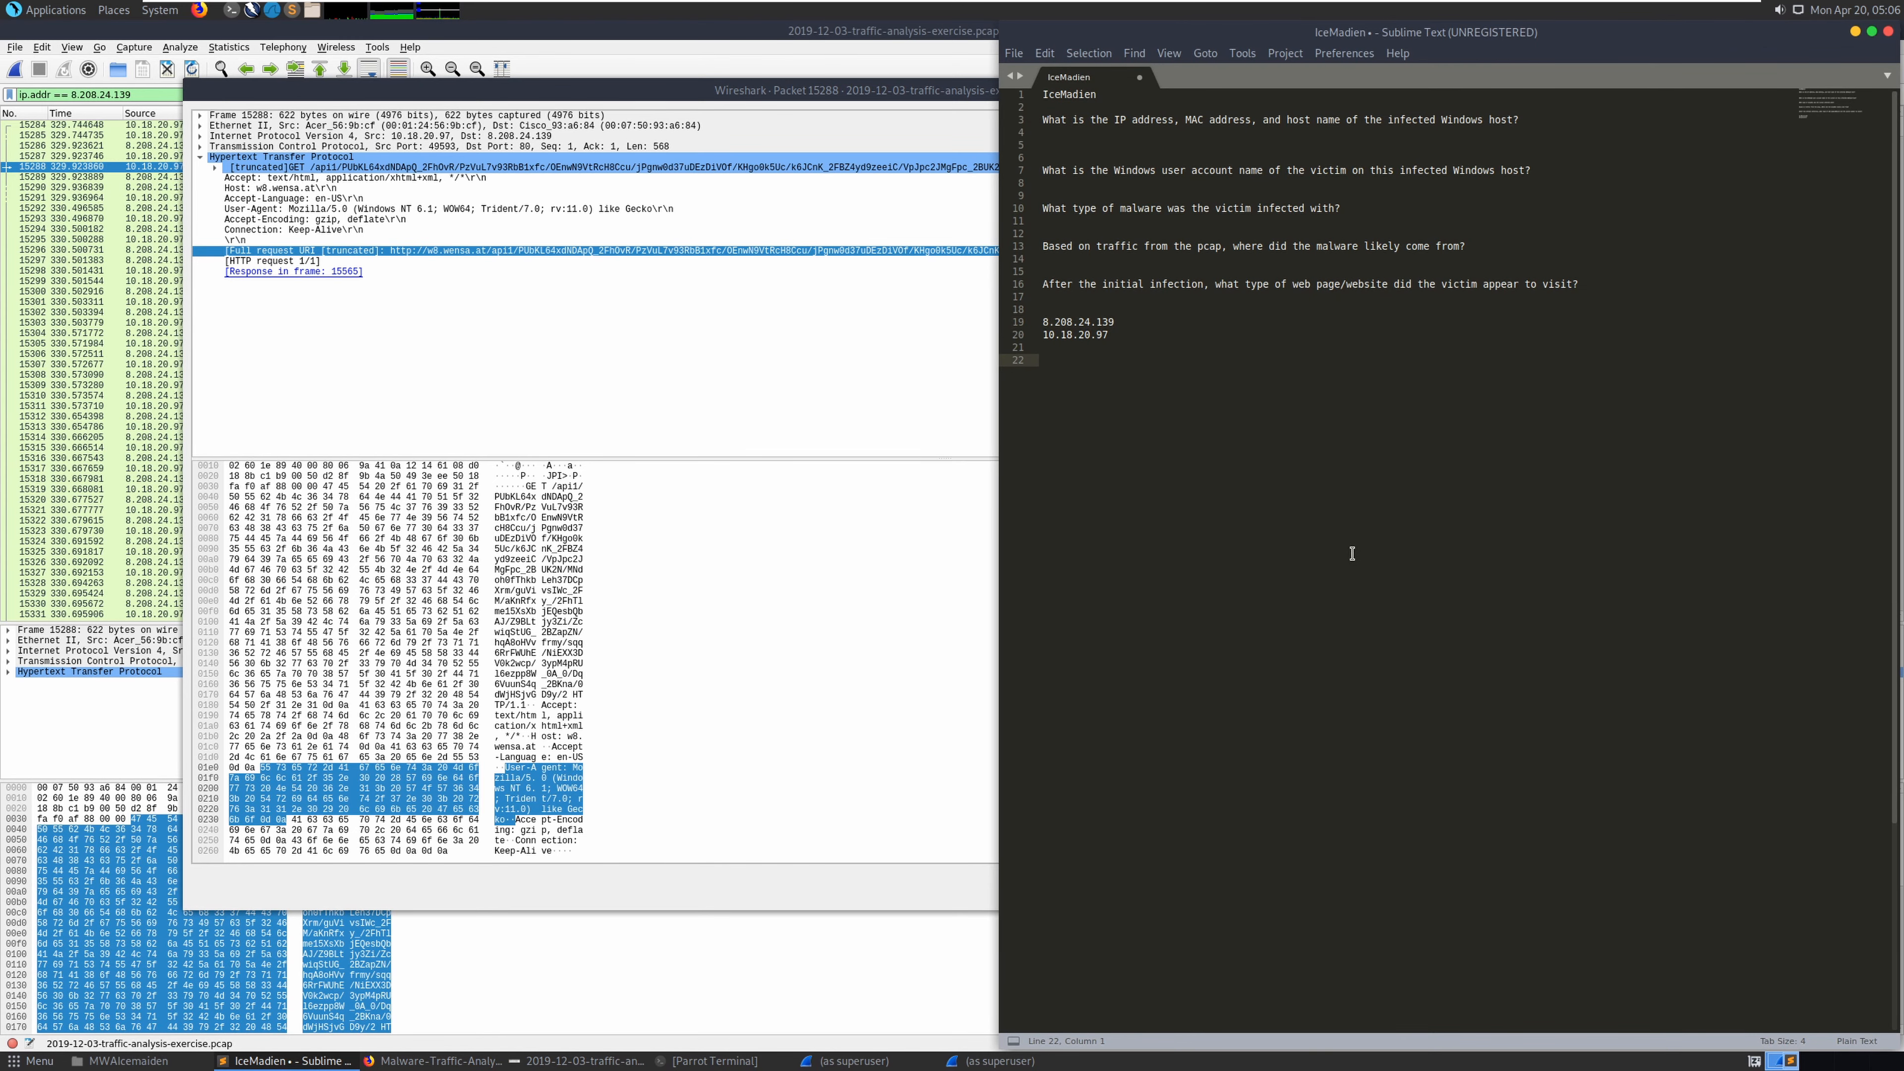
key("ctrl+v")
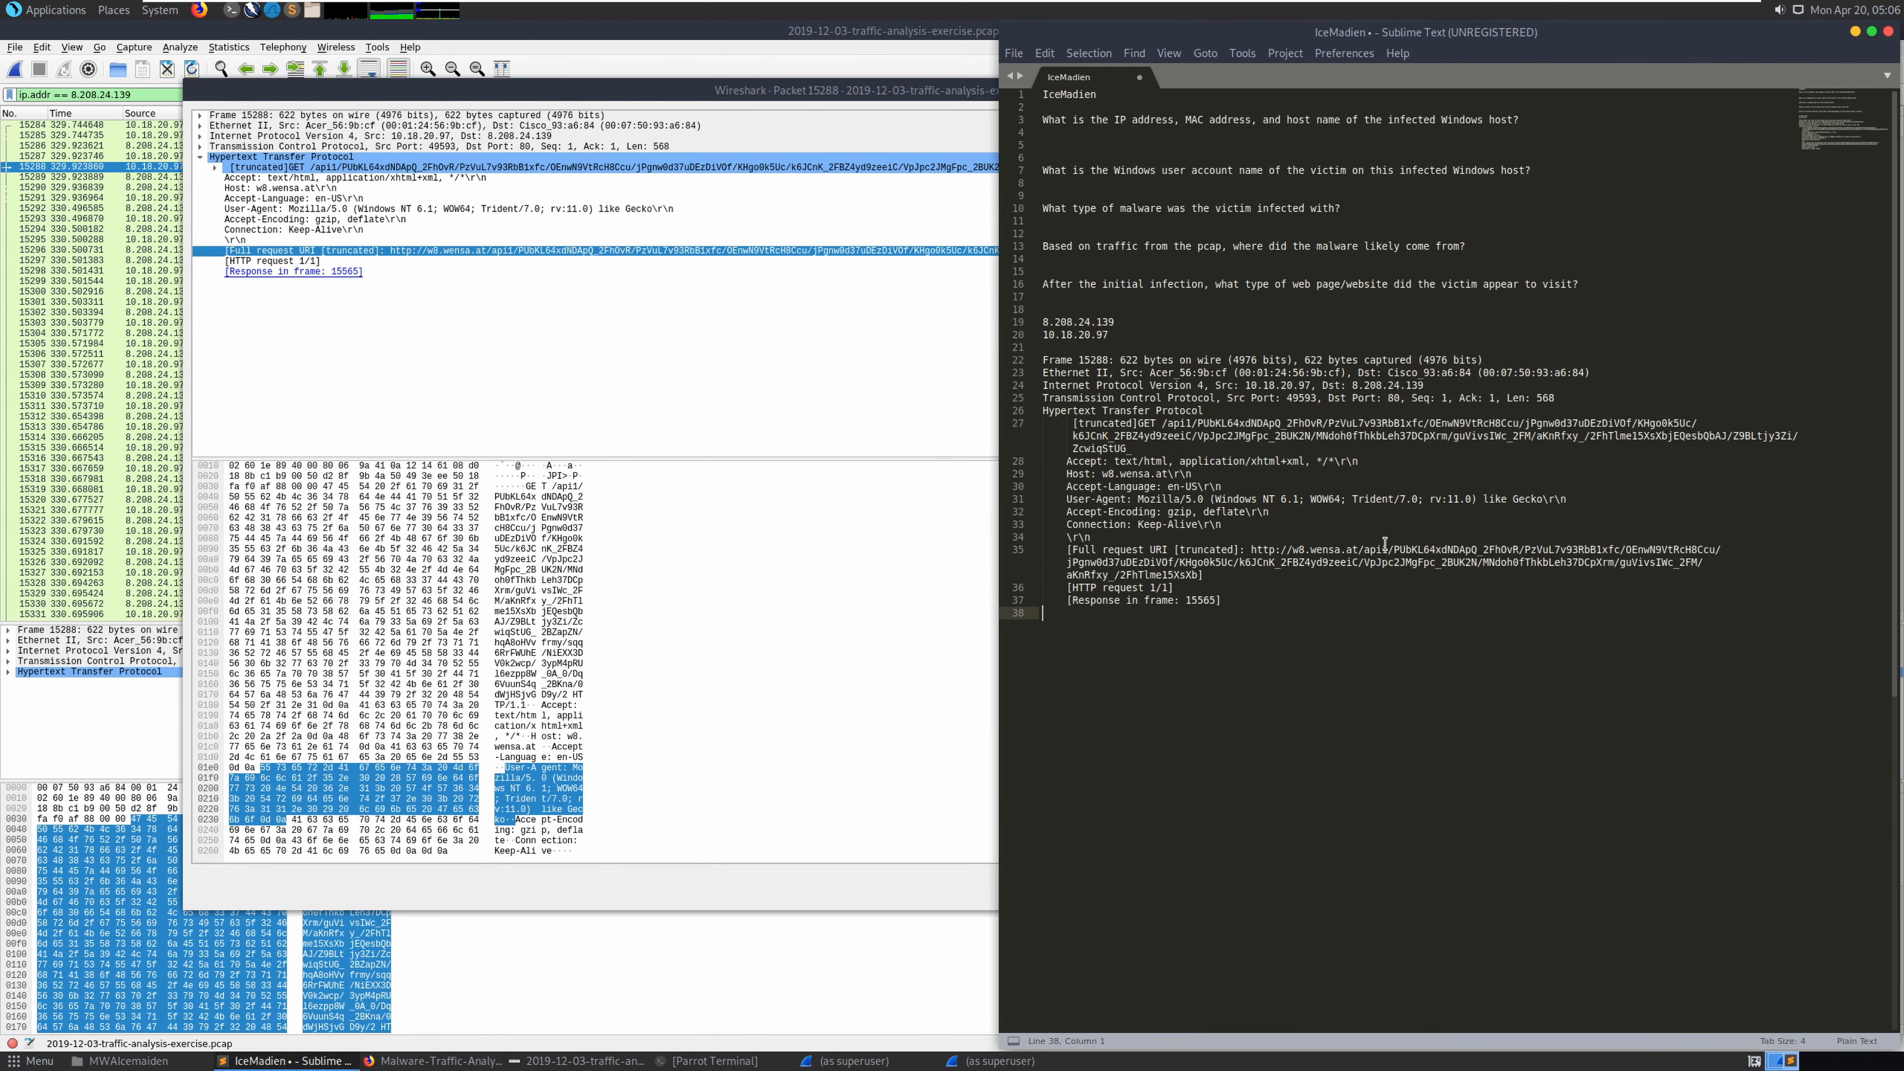
Search VirusTotal for the w8.wensa.at full request URI copied from the notes, and view the detection results and details
left_click_drag(1253, 552, 1199, 575)
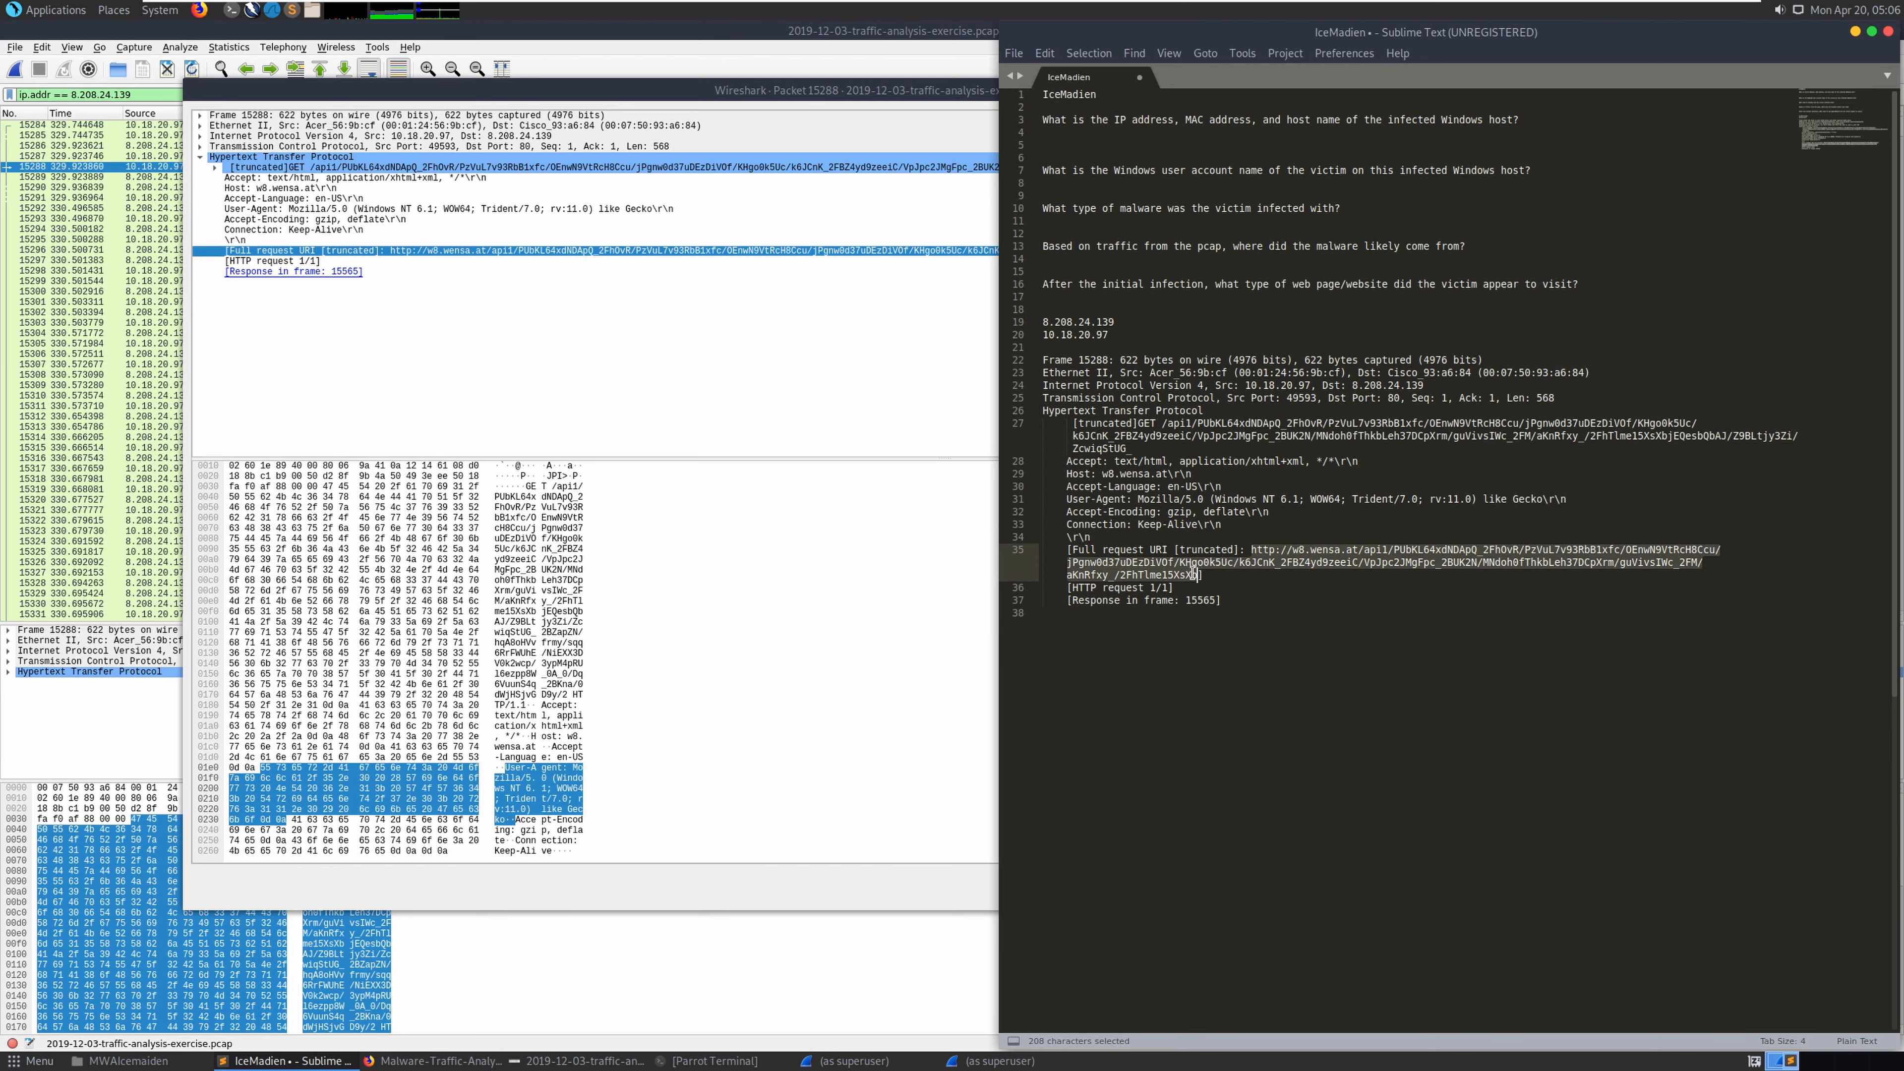
key("ctrl+c")
left_click(397, 1061)
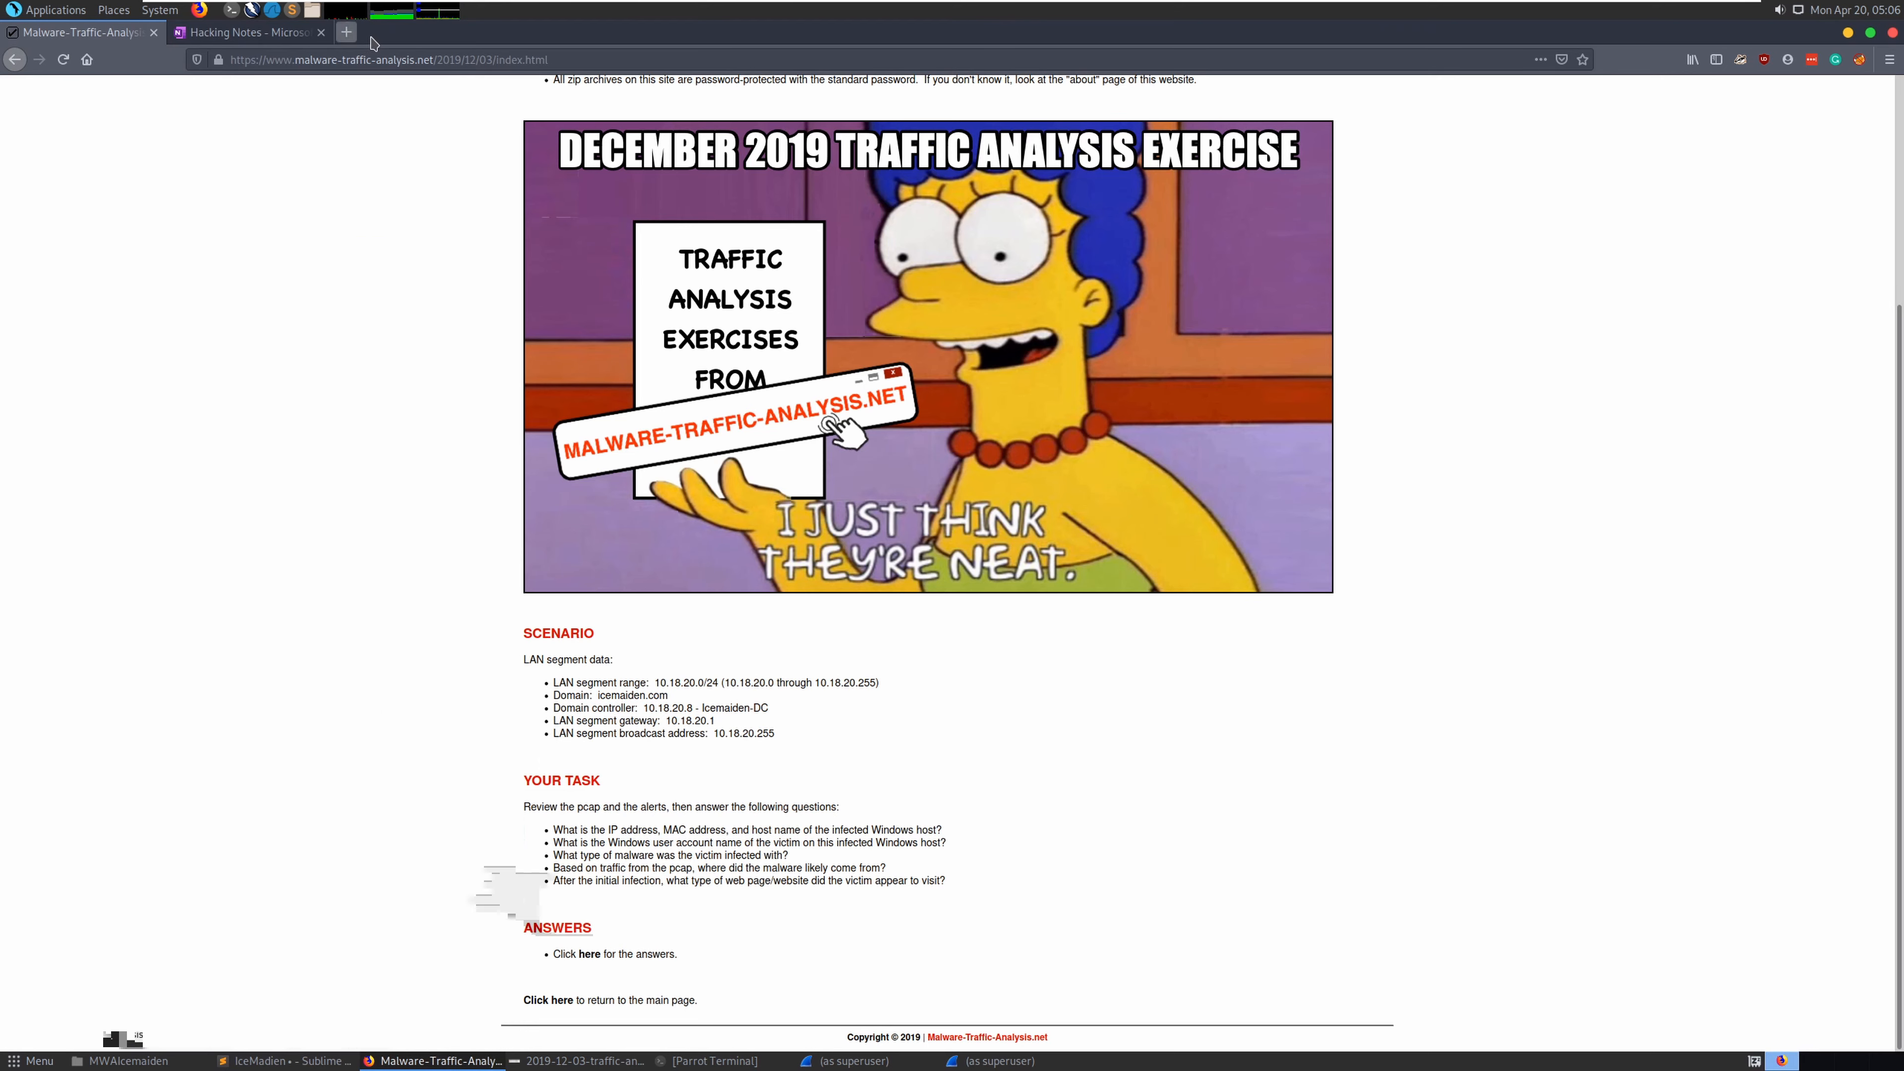
left_click(345, 32)
type("virustotal.com/")
key("Return")
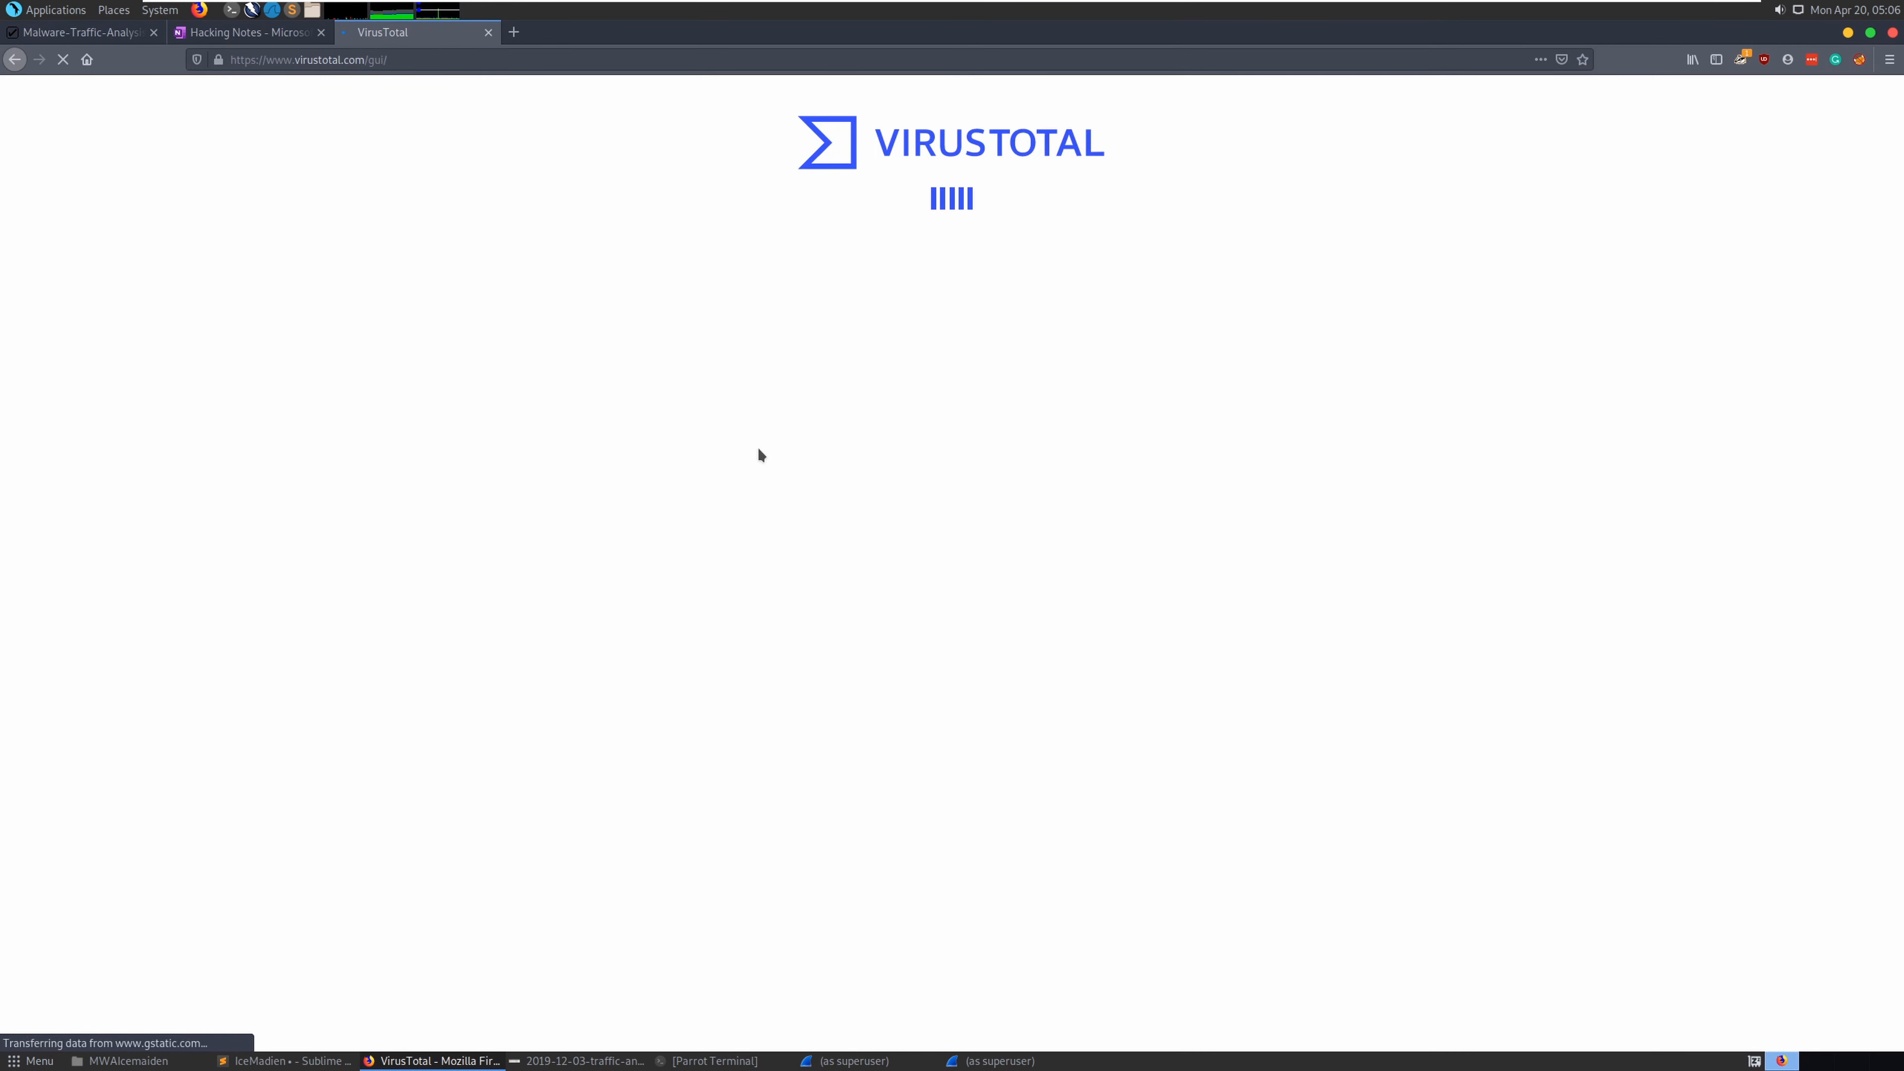
left_click(1140, 306)
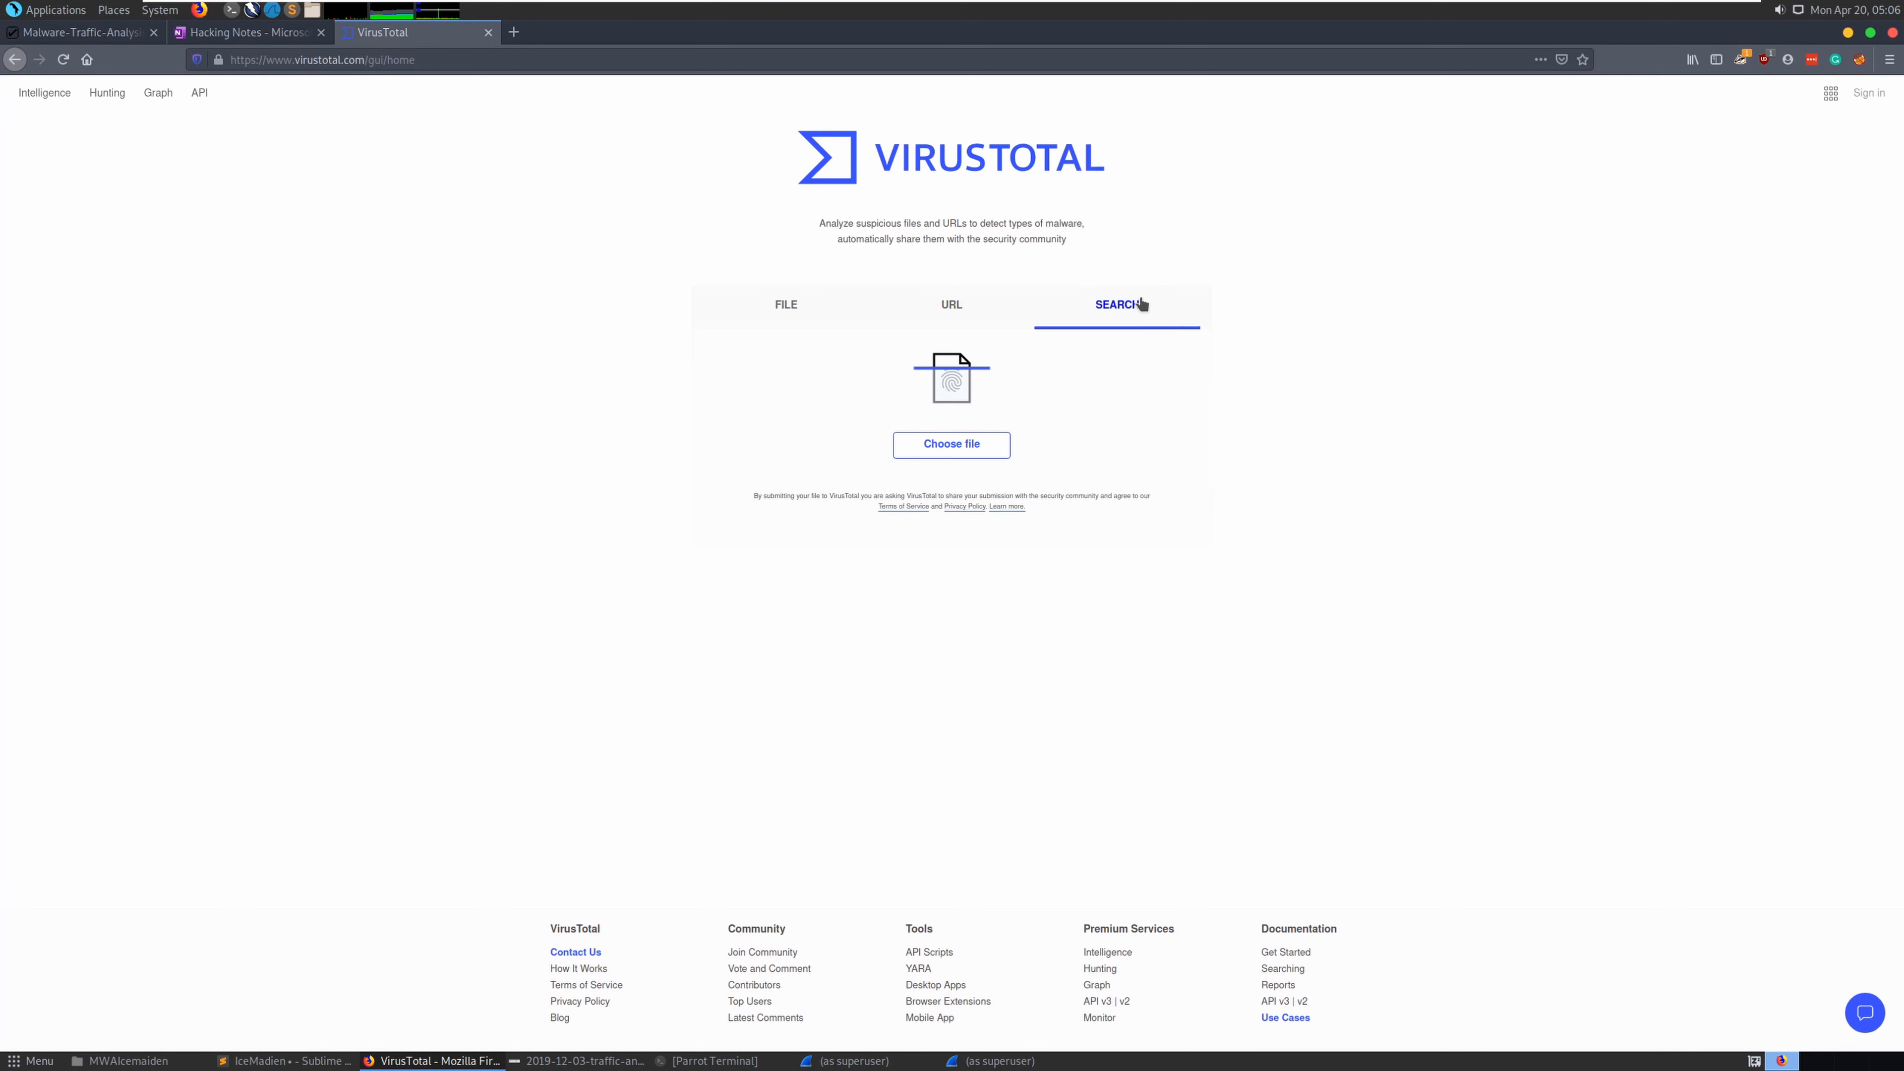
left_click(985, 458)
key("ctrl+v")
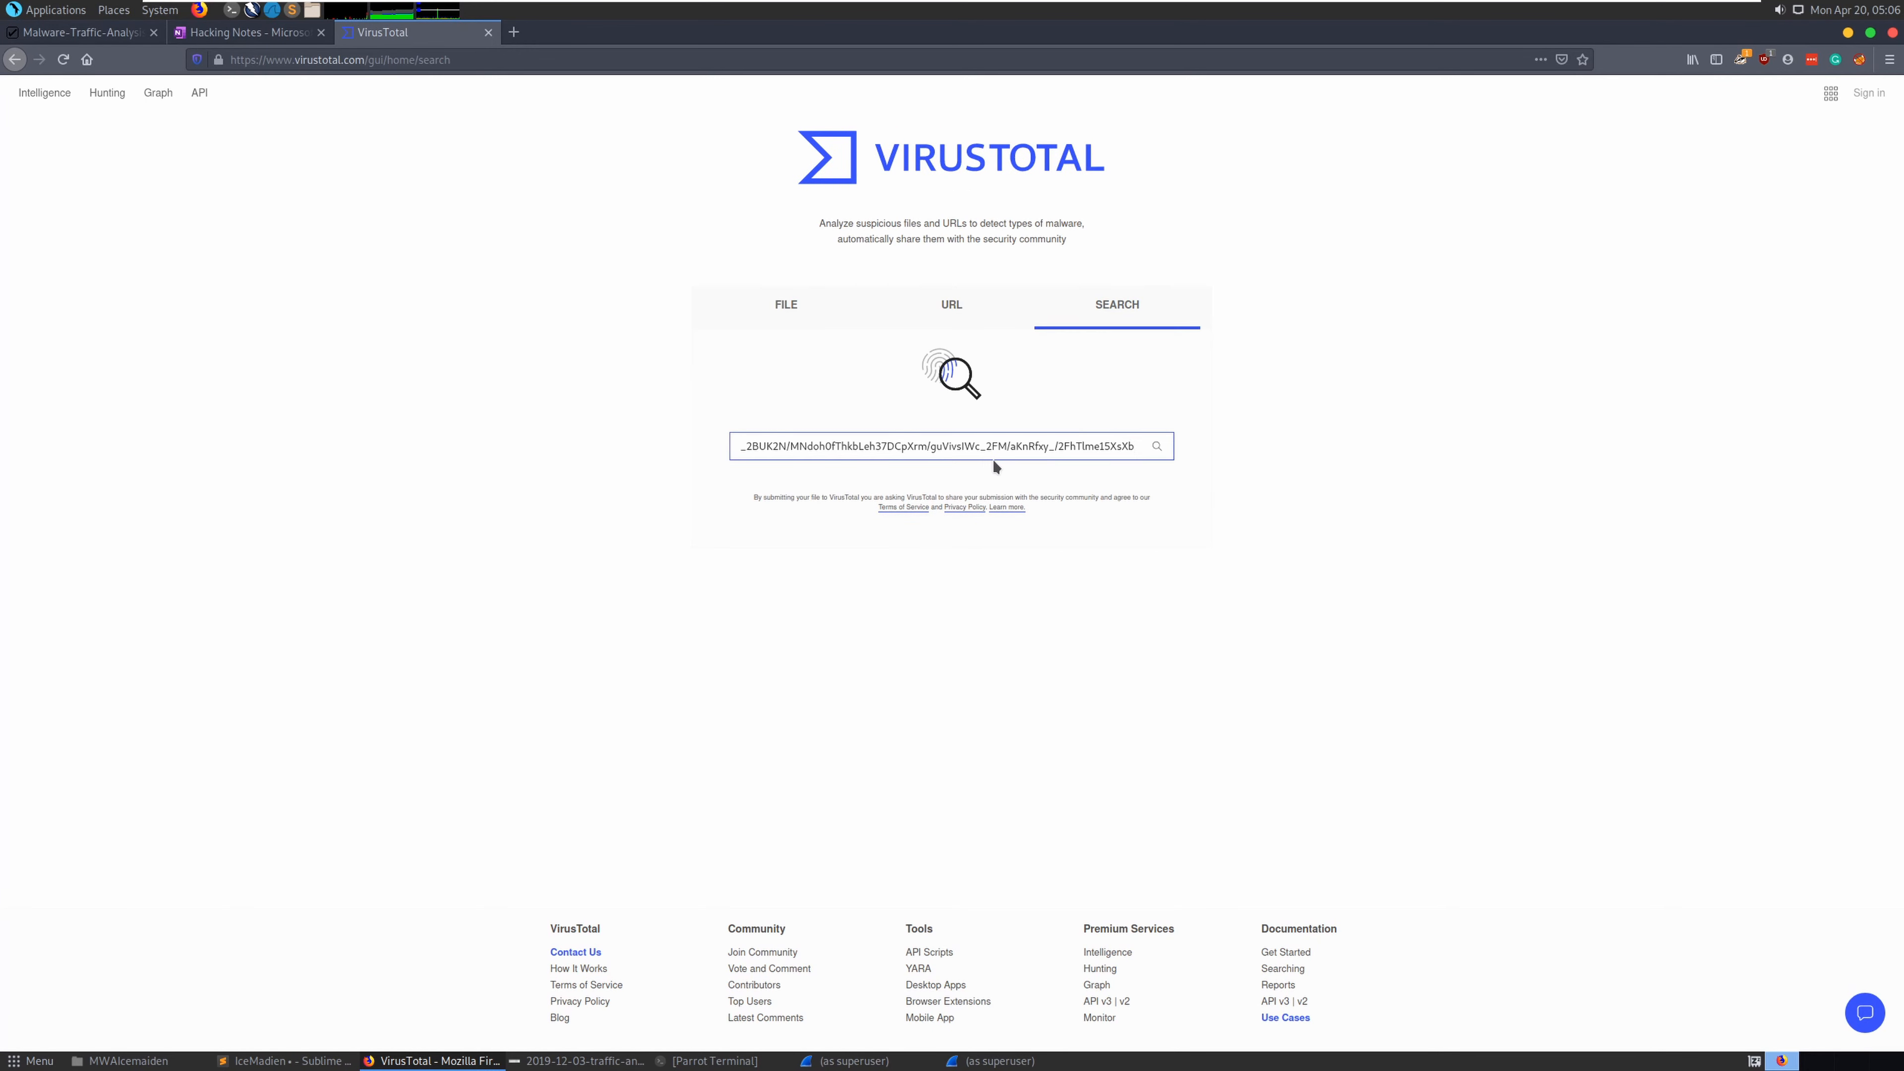
key("Return")
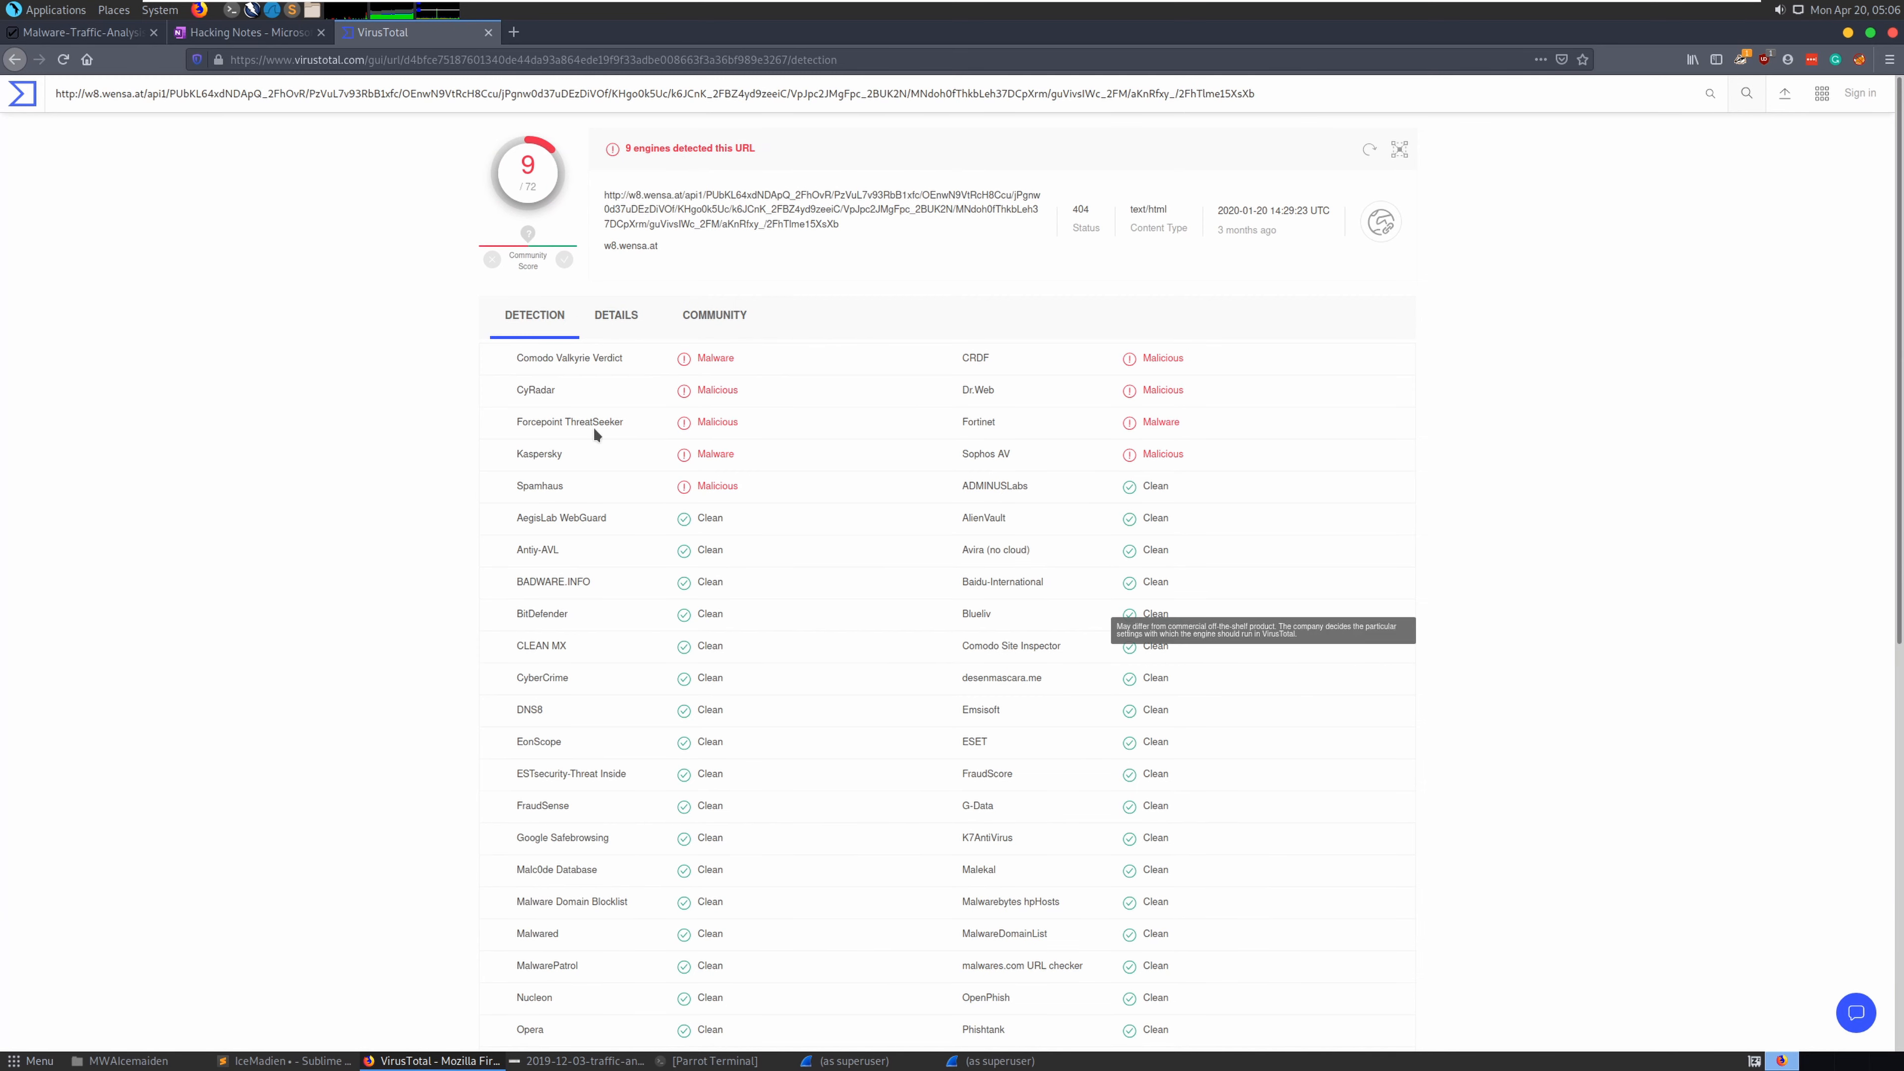
left_click(611, 316)
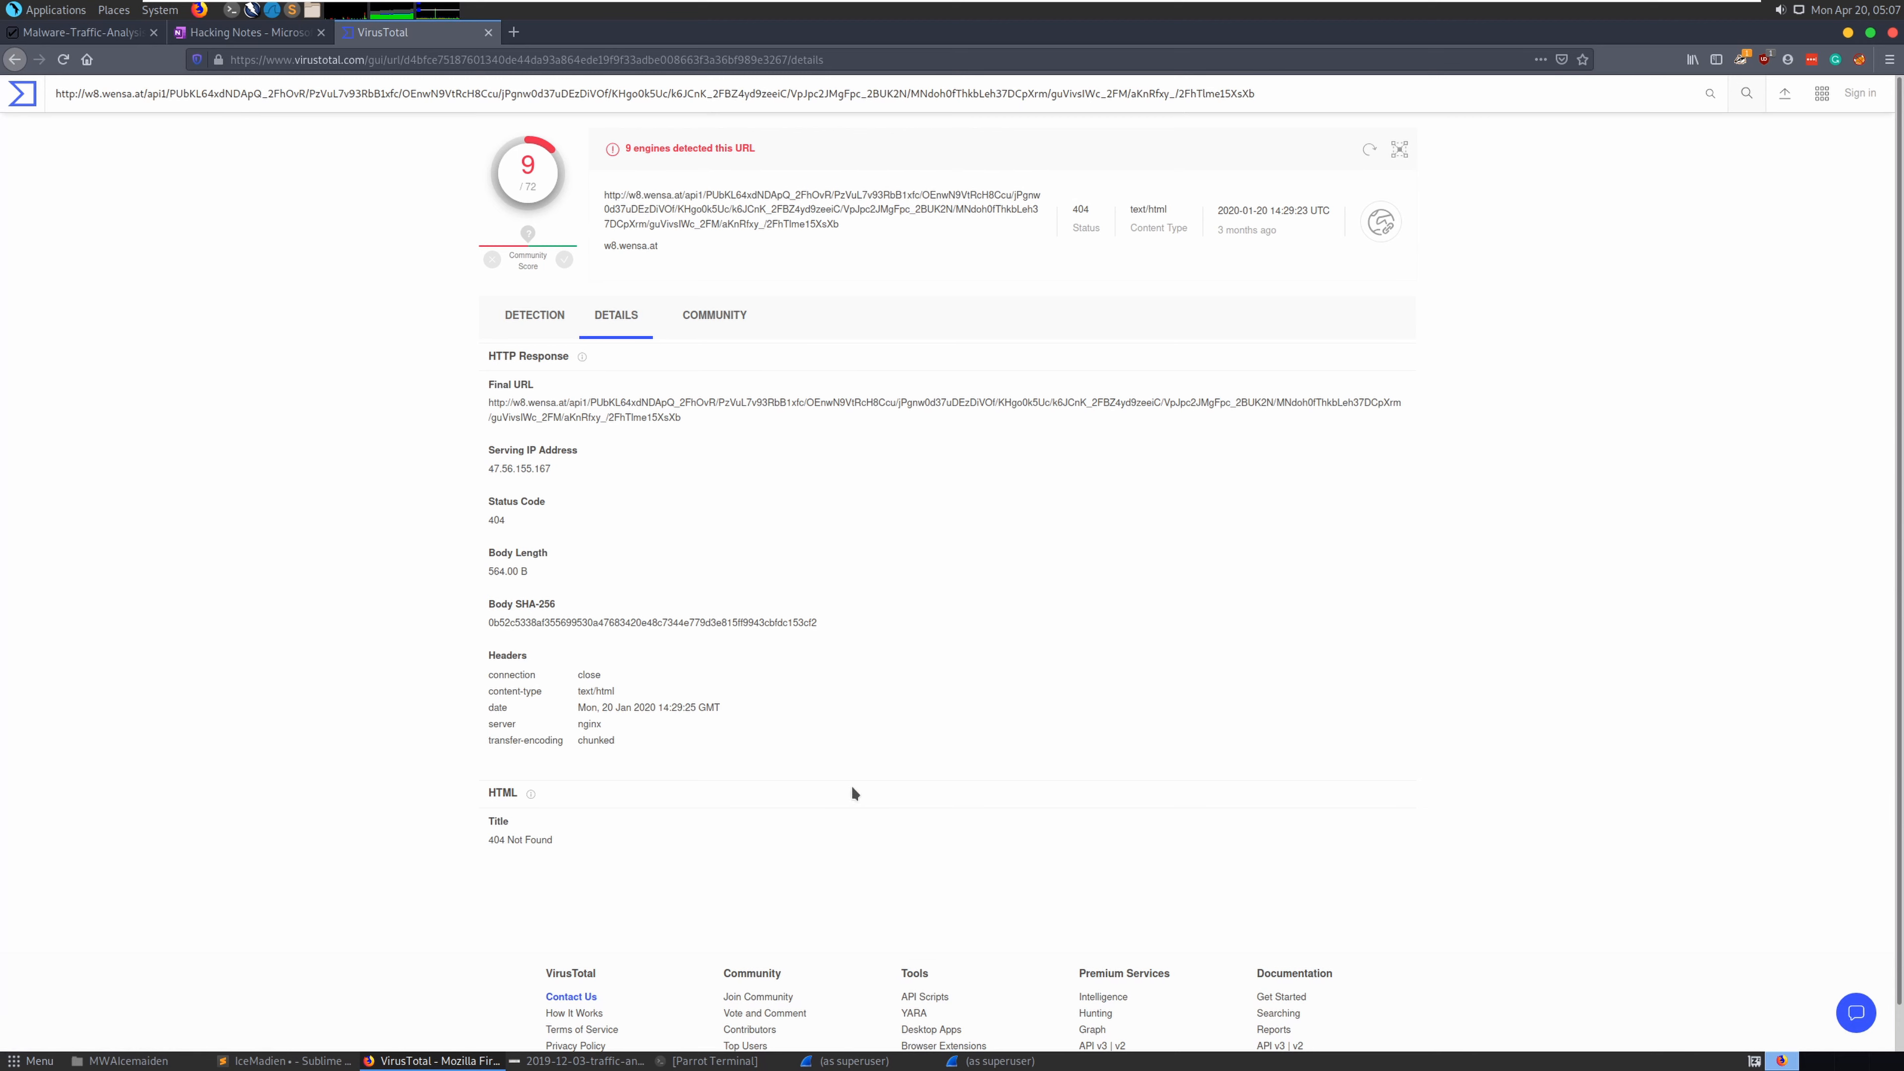
Replace the pasted packet details in the IceMadien notes with only the w8.wensa.at request URI
left_click(285, 1061)
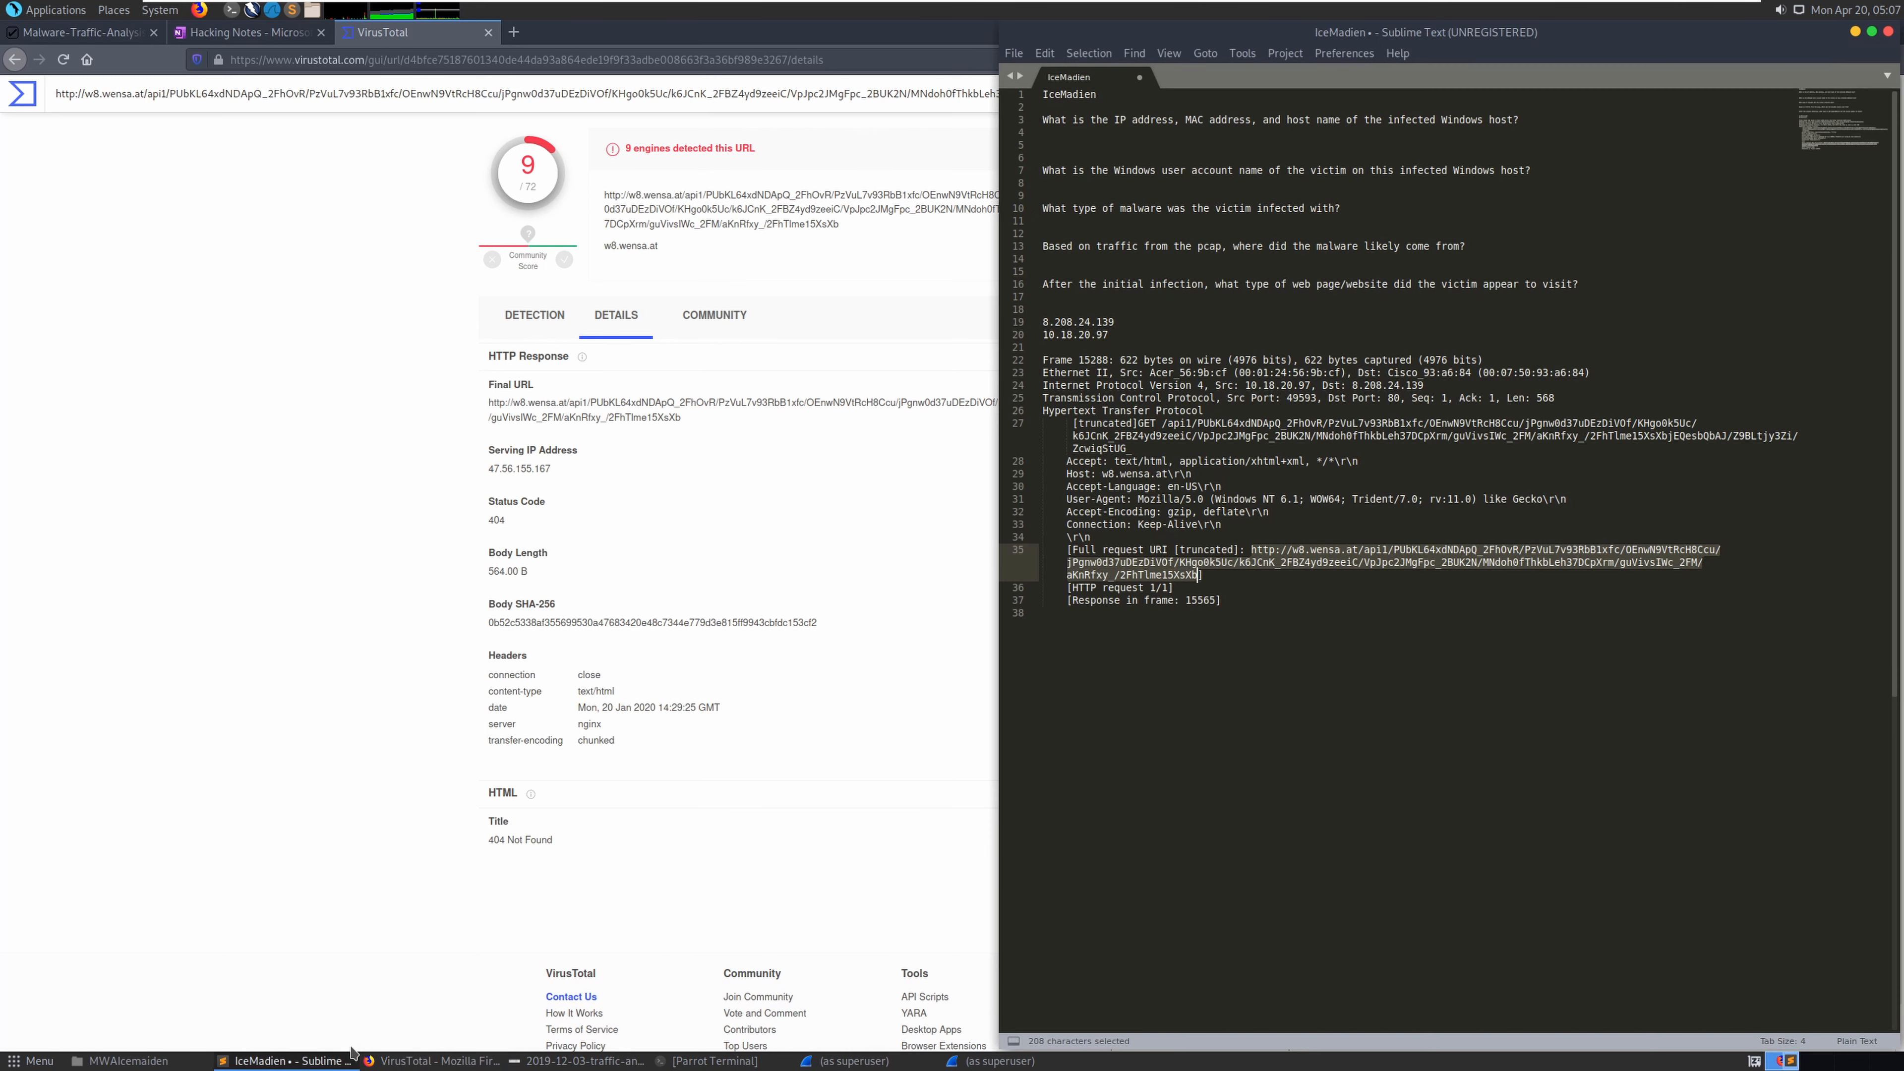
left_click_drag(1353, 694, 990, 361)
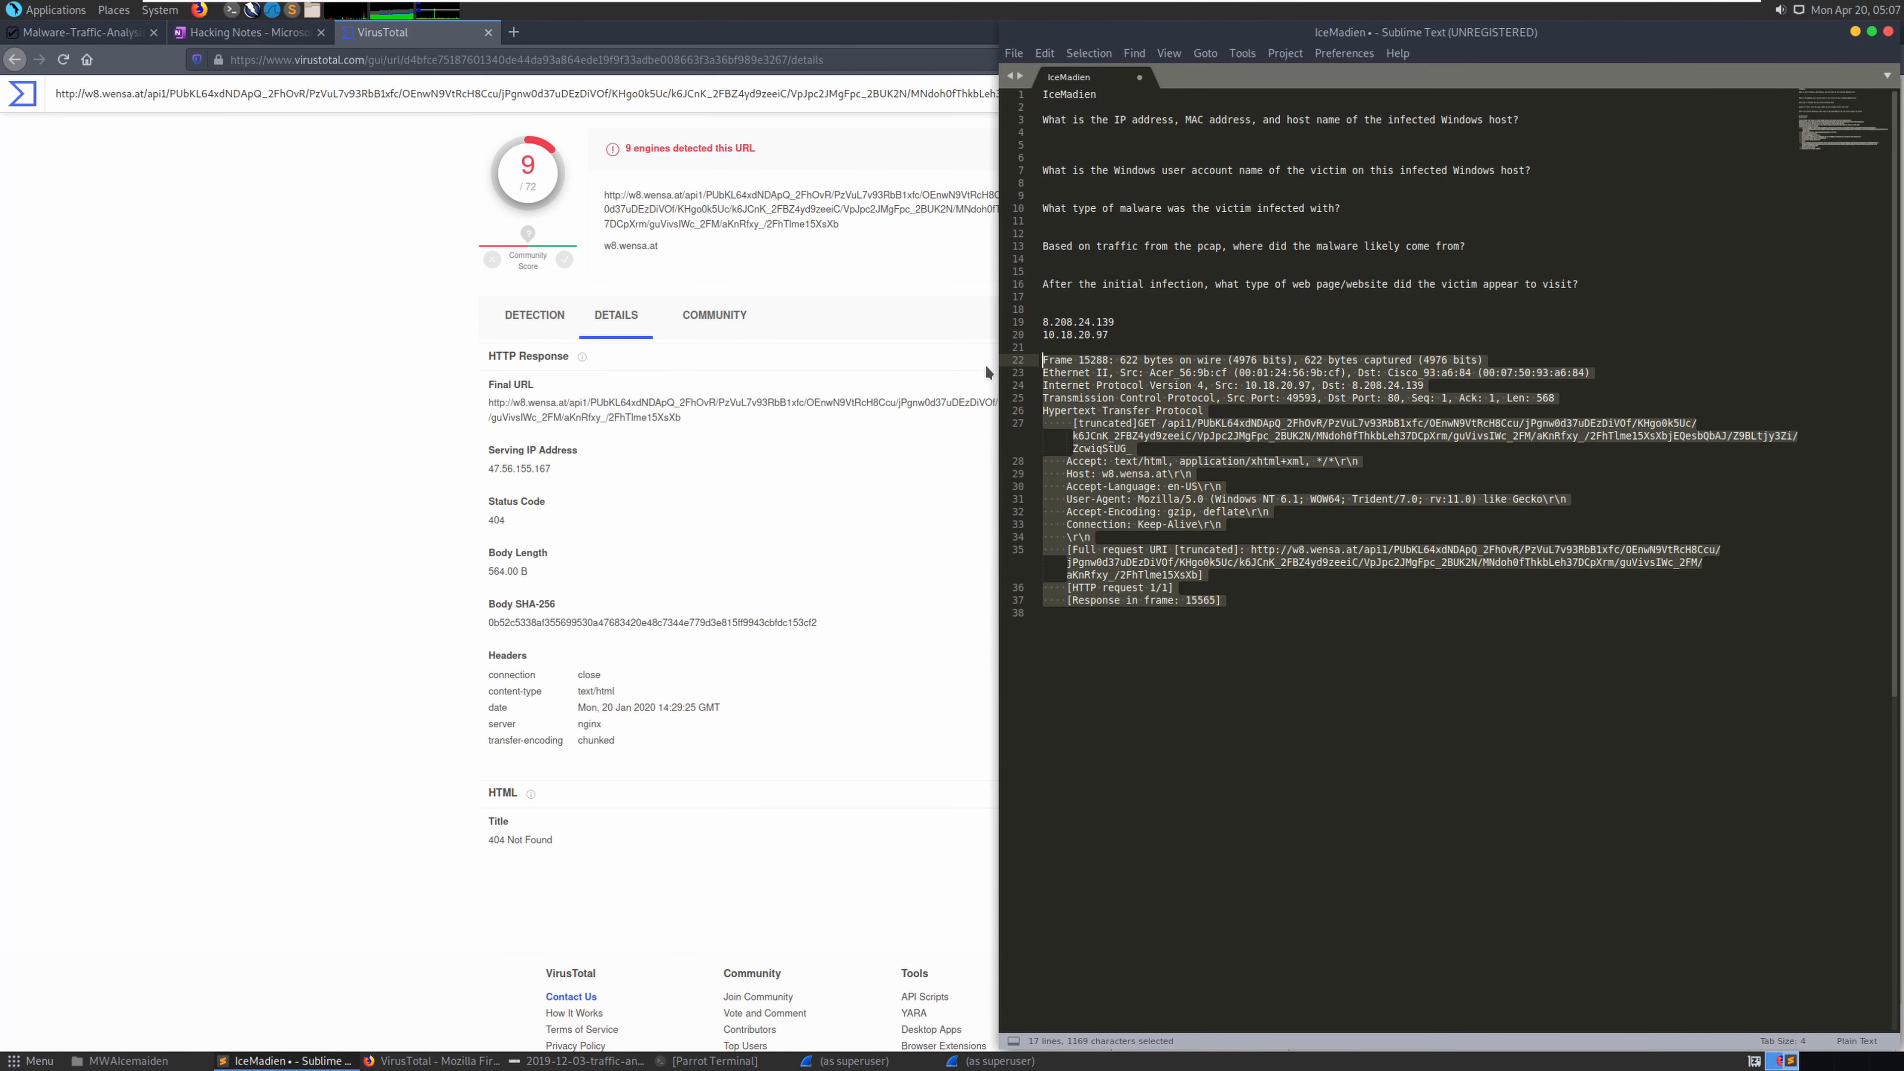
key("ctrl+v")
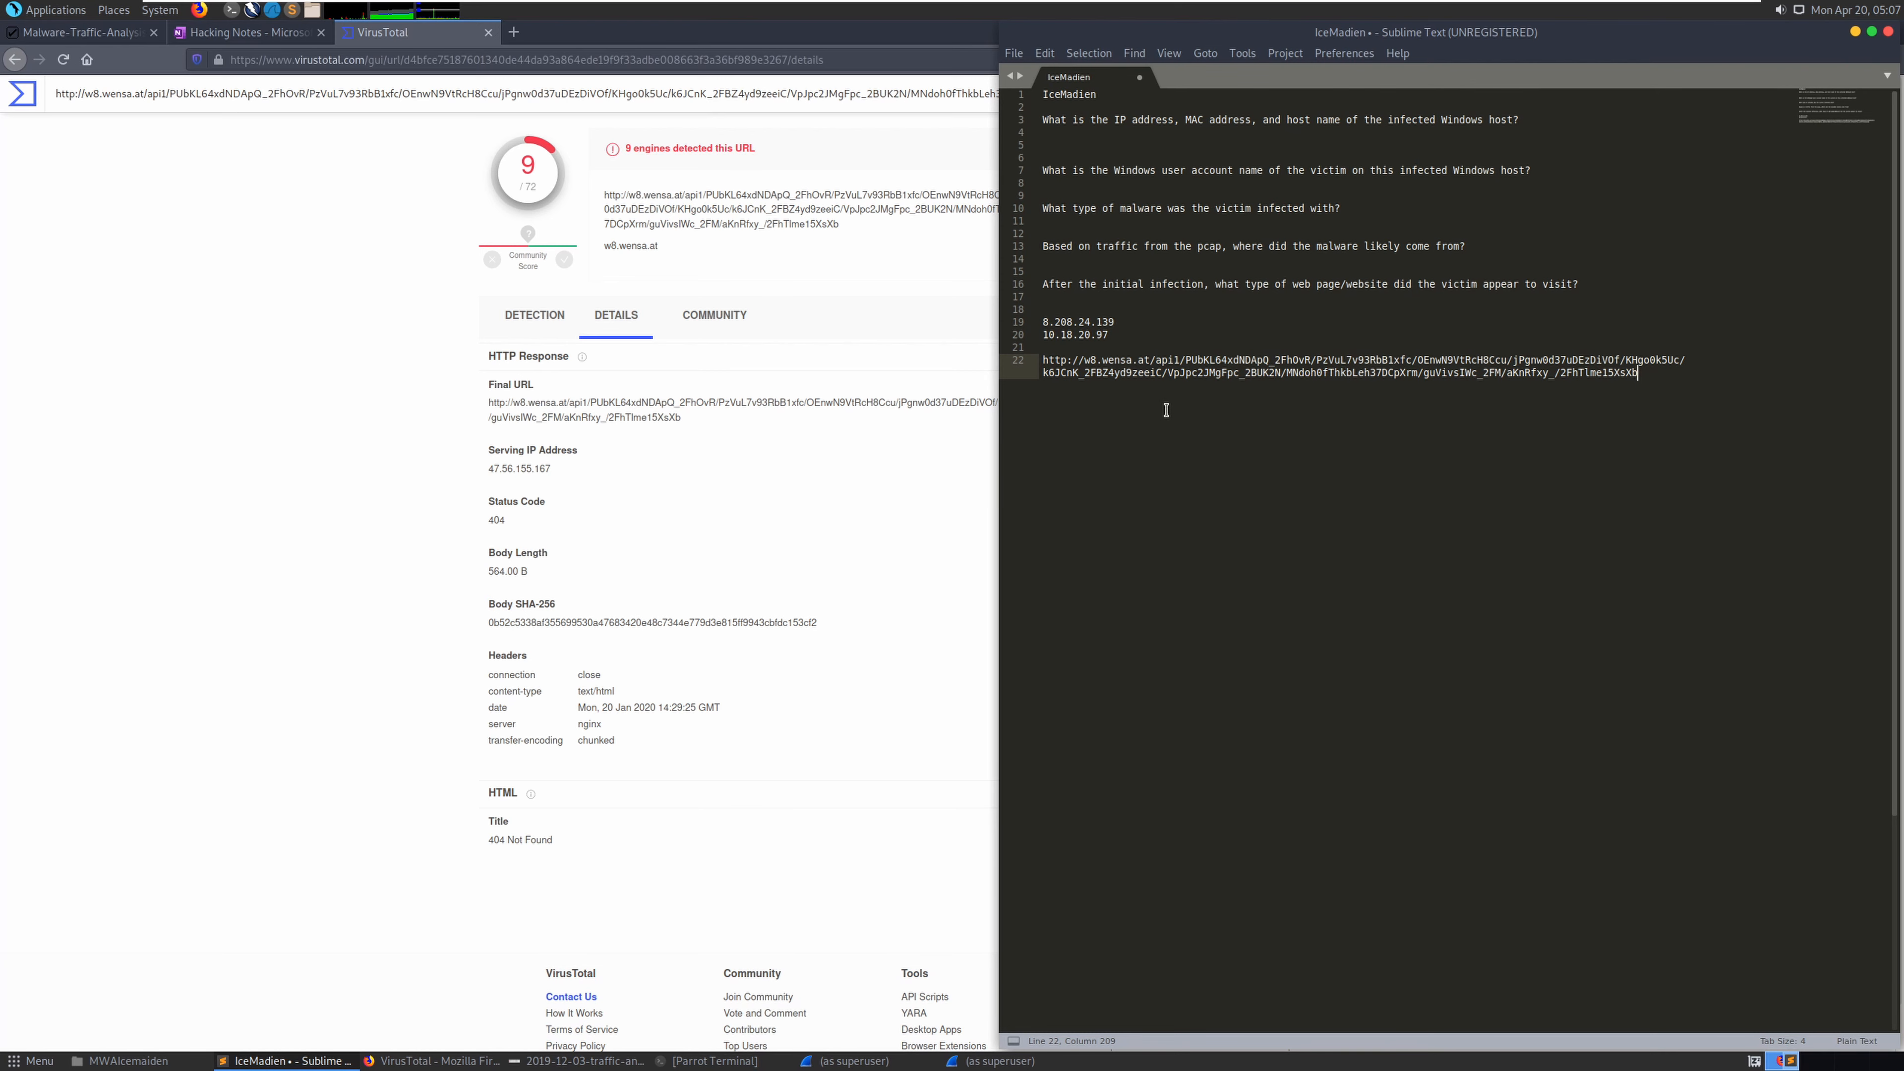
Paste the w8.wensa.at URI as the answer beneath the question about where the malware likely came from
left_click(1483, 251)
key("Return")
key("Return")
key("ctrl+v")
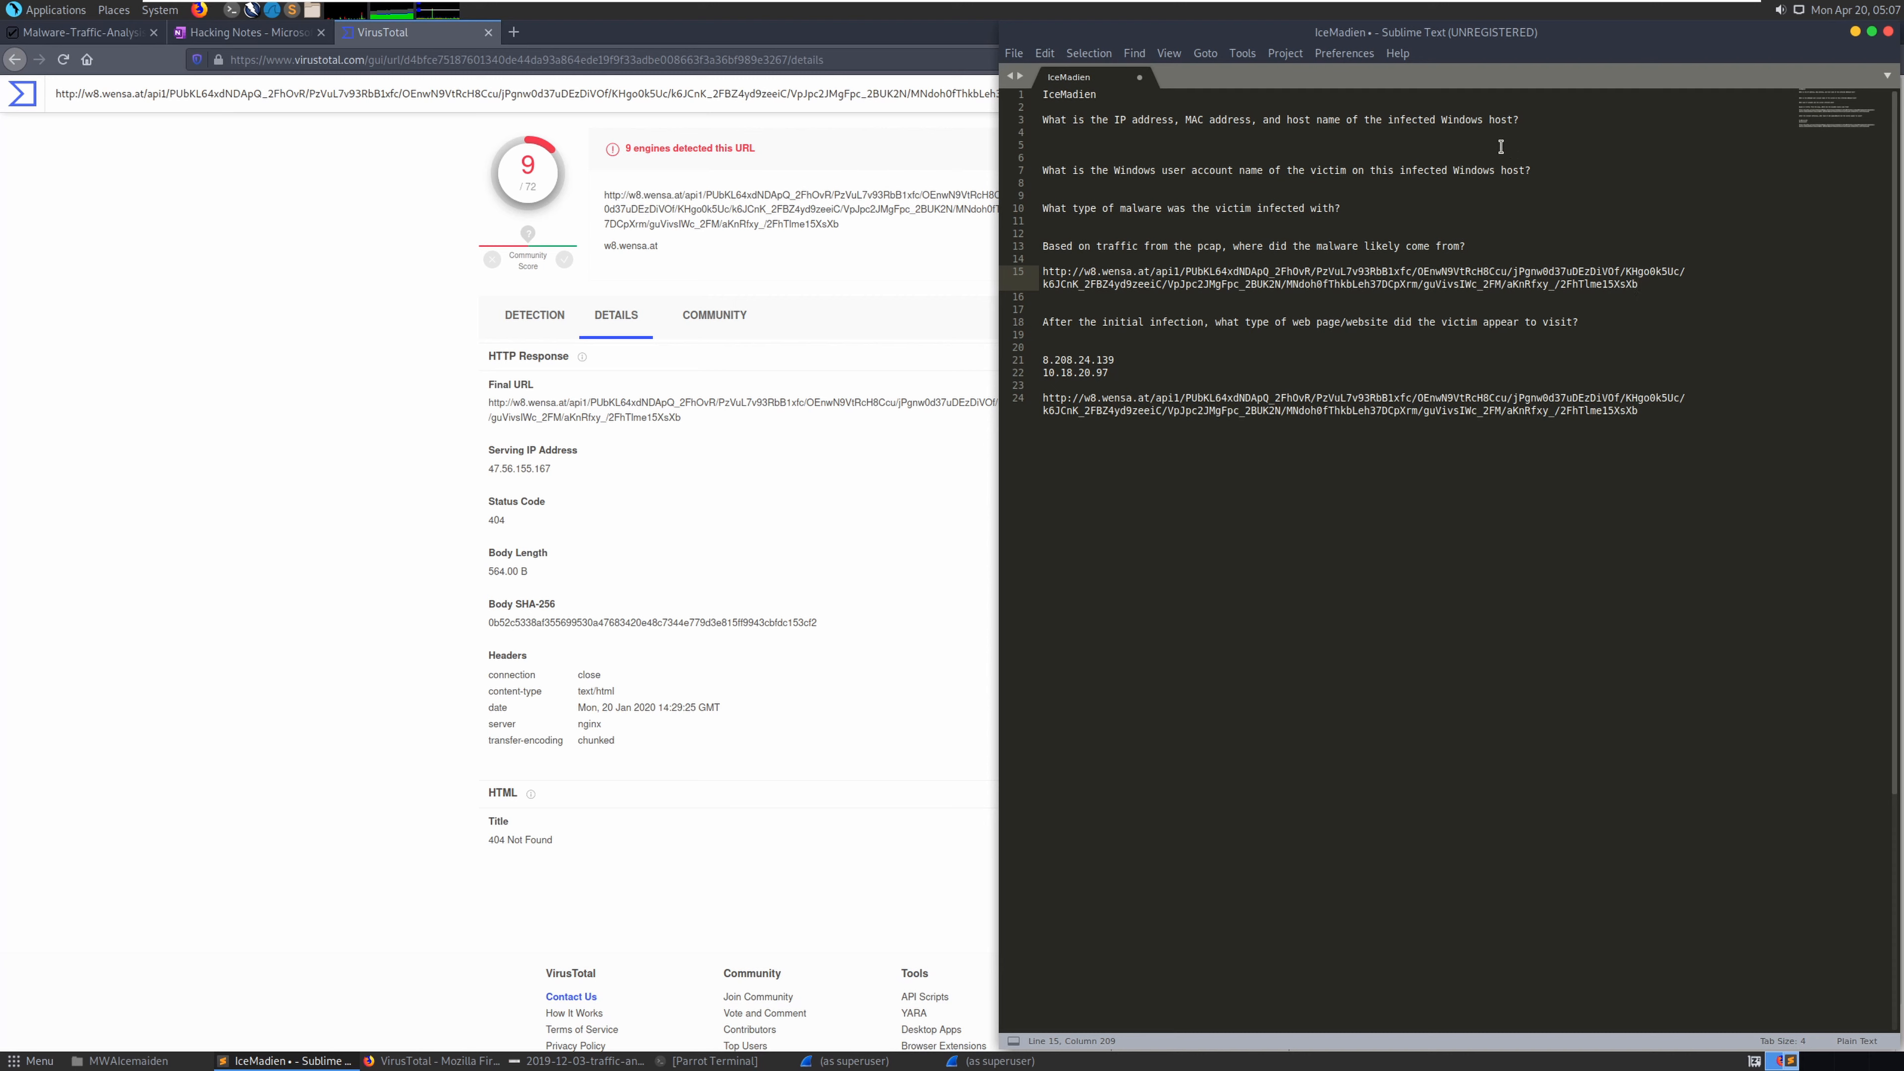
Copy 10.18.20.97 from the bottom of the notes and enter it beneath the question about the infected host's IP address
left_click_drag(1513, 120, 1043, 121)
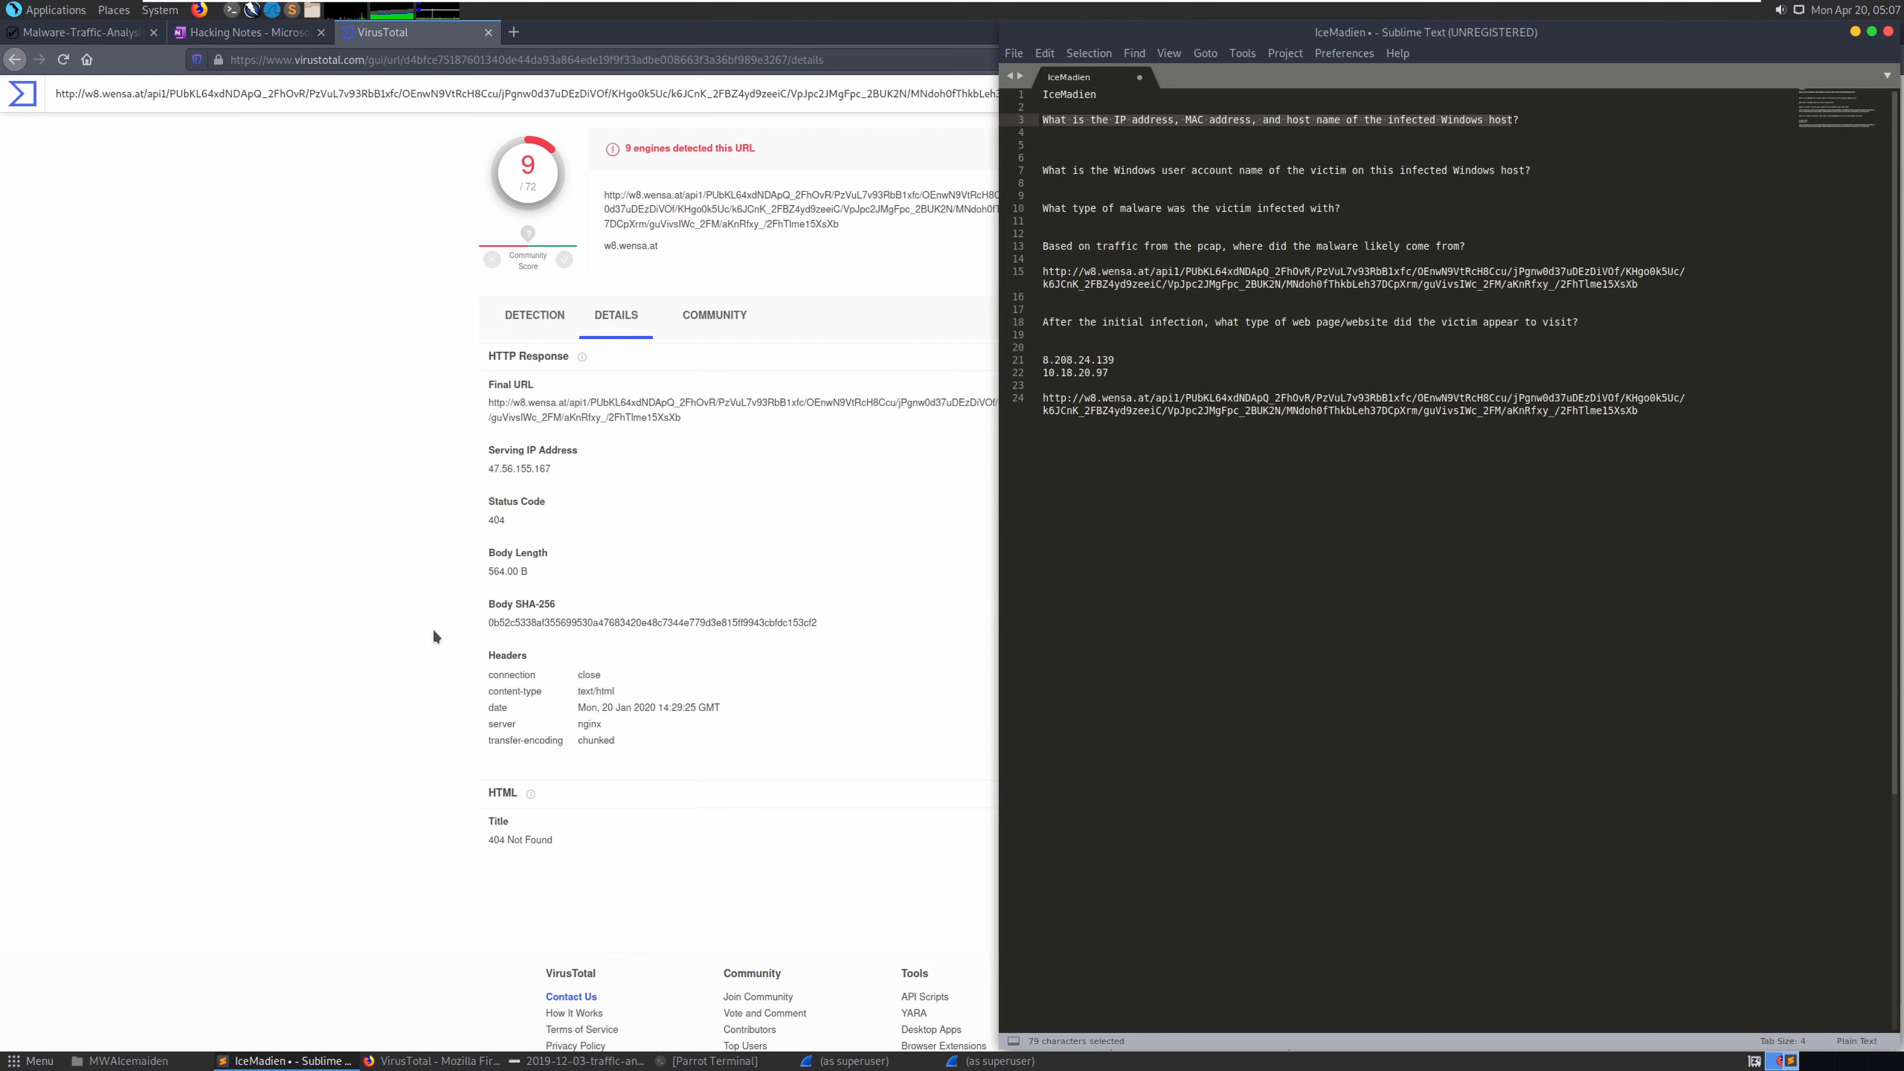
triple_click(1084, 376)
key("ctrl+c")
left_click(1170, 141)
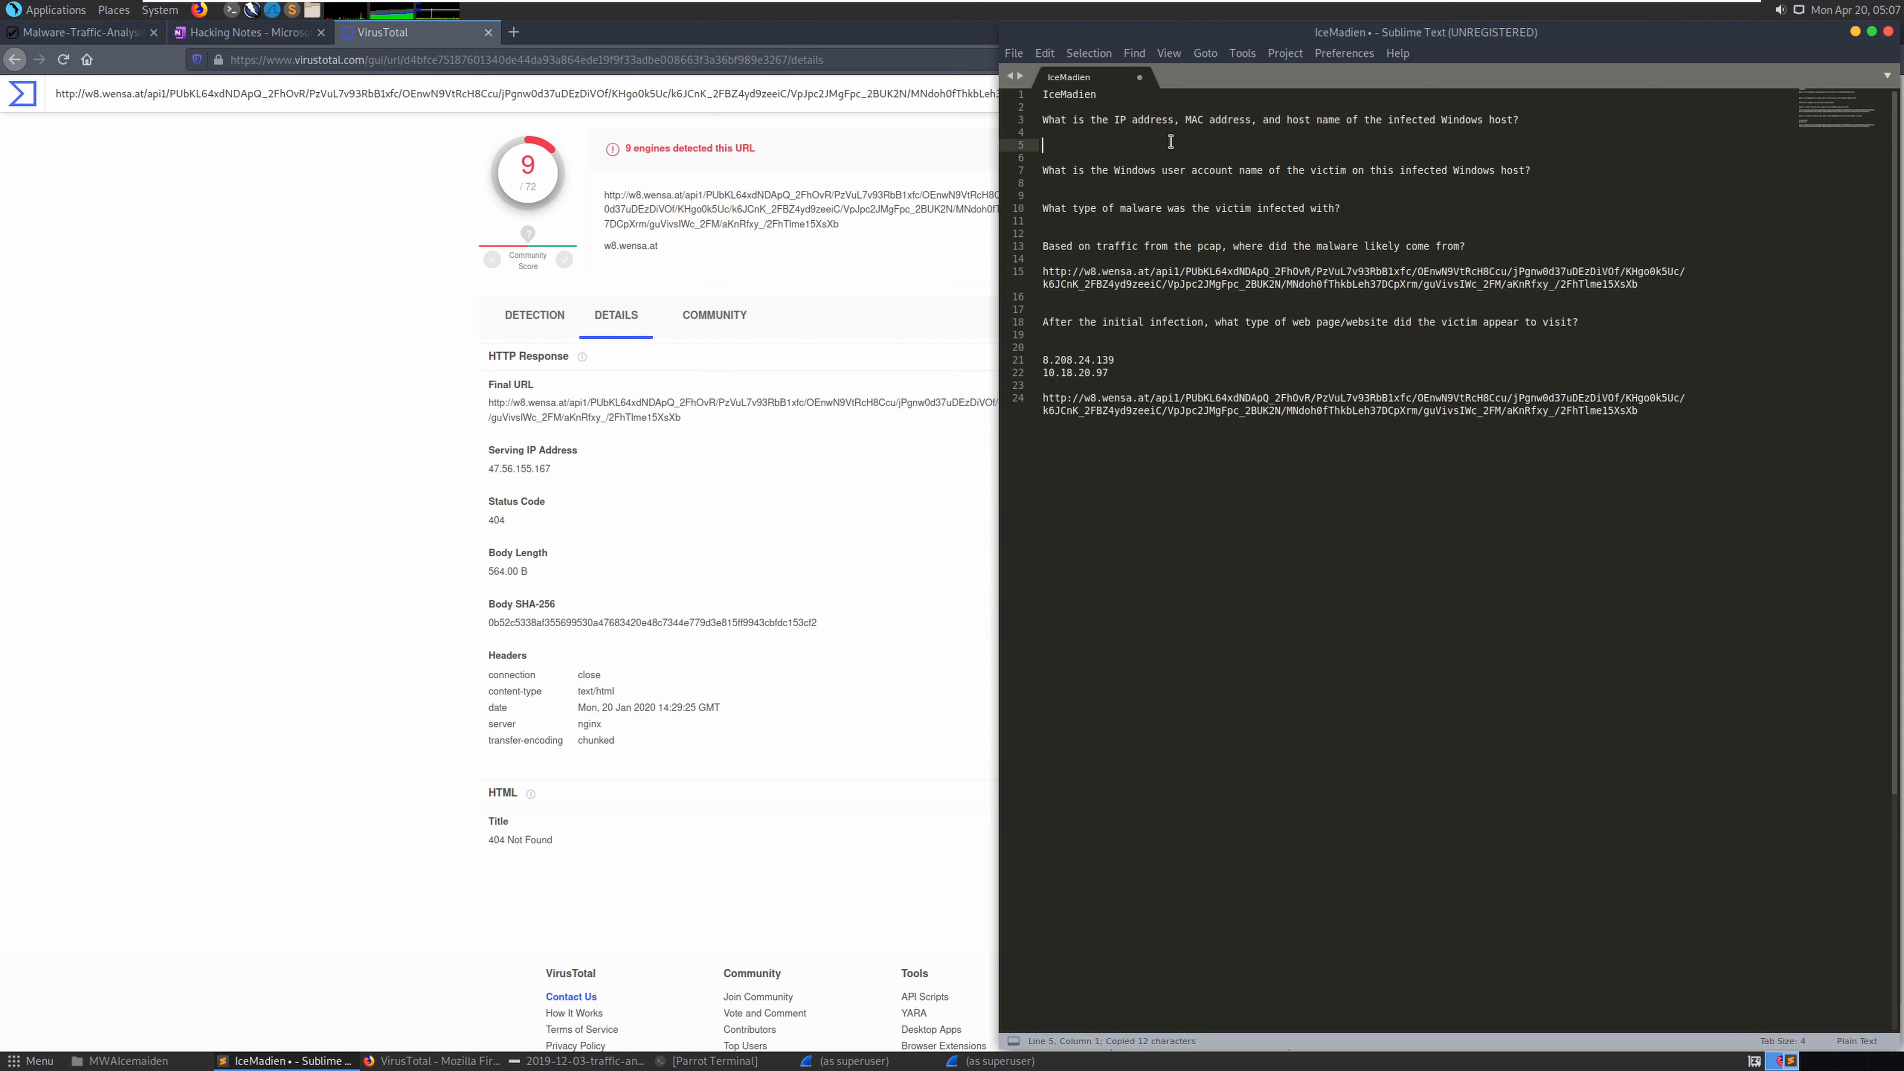
key("ctrl+v")
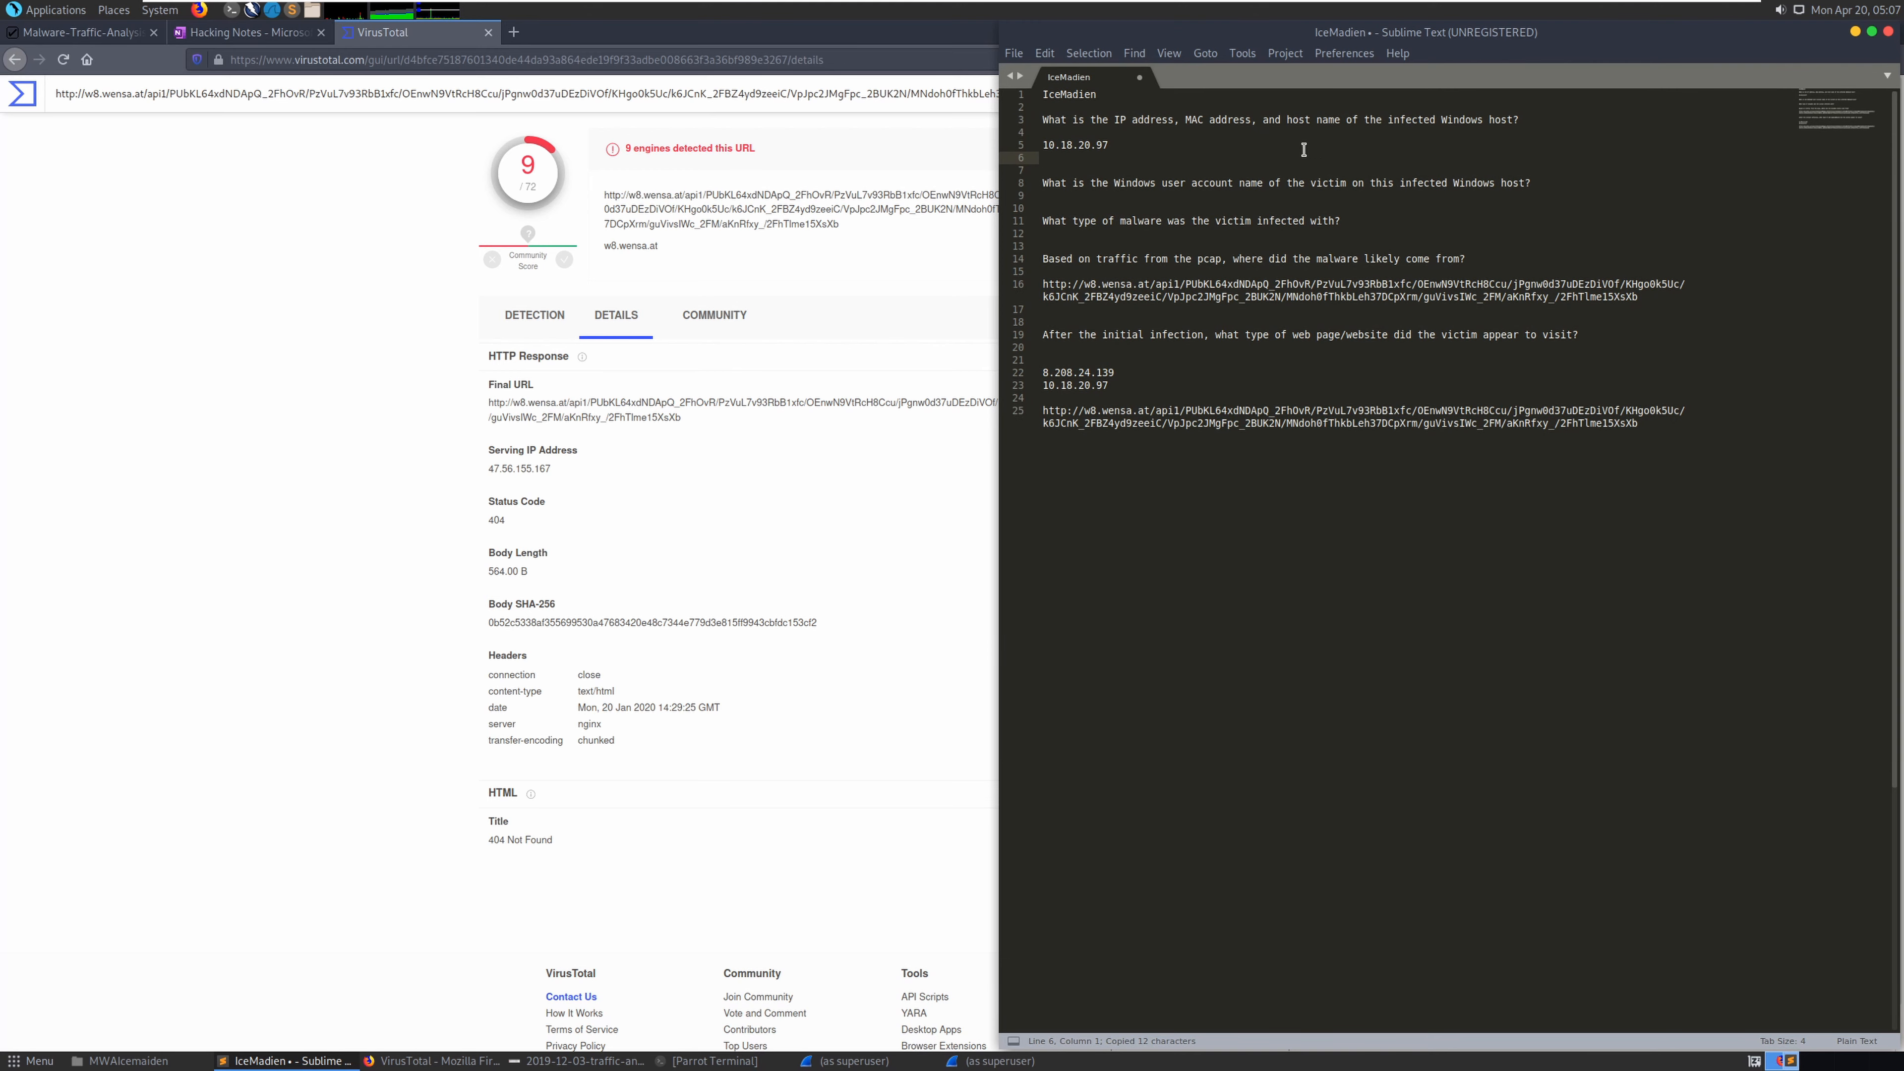
Check the DHCP filter in the Hacking Notes and remove 8.208.24.139 from Wireshark's ip.addr display filter
left_click(156, 227)
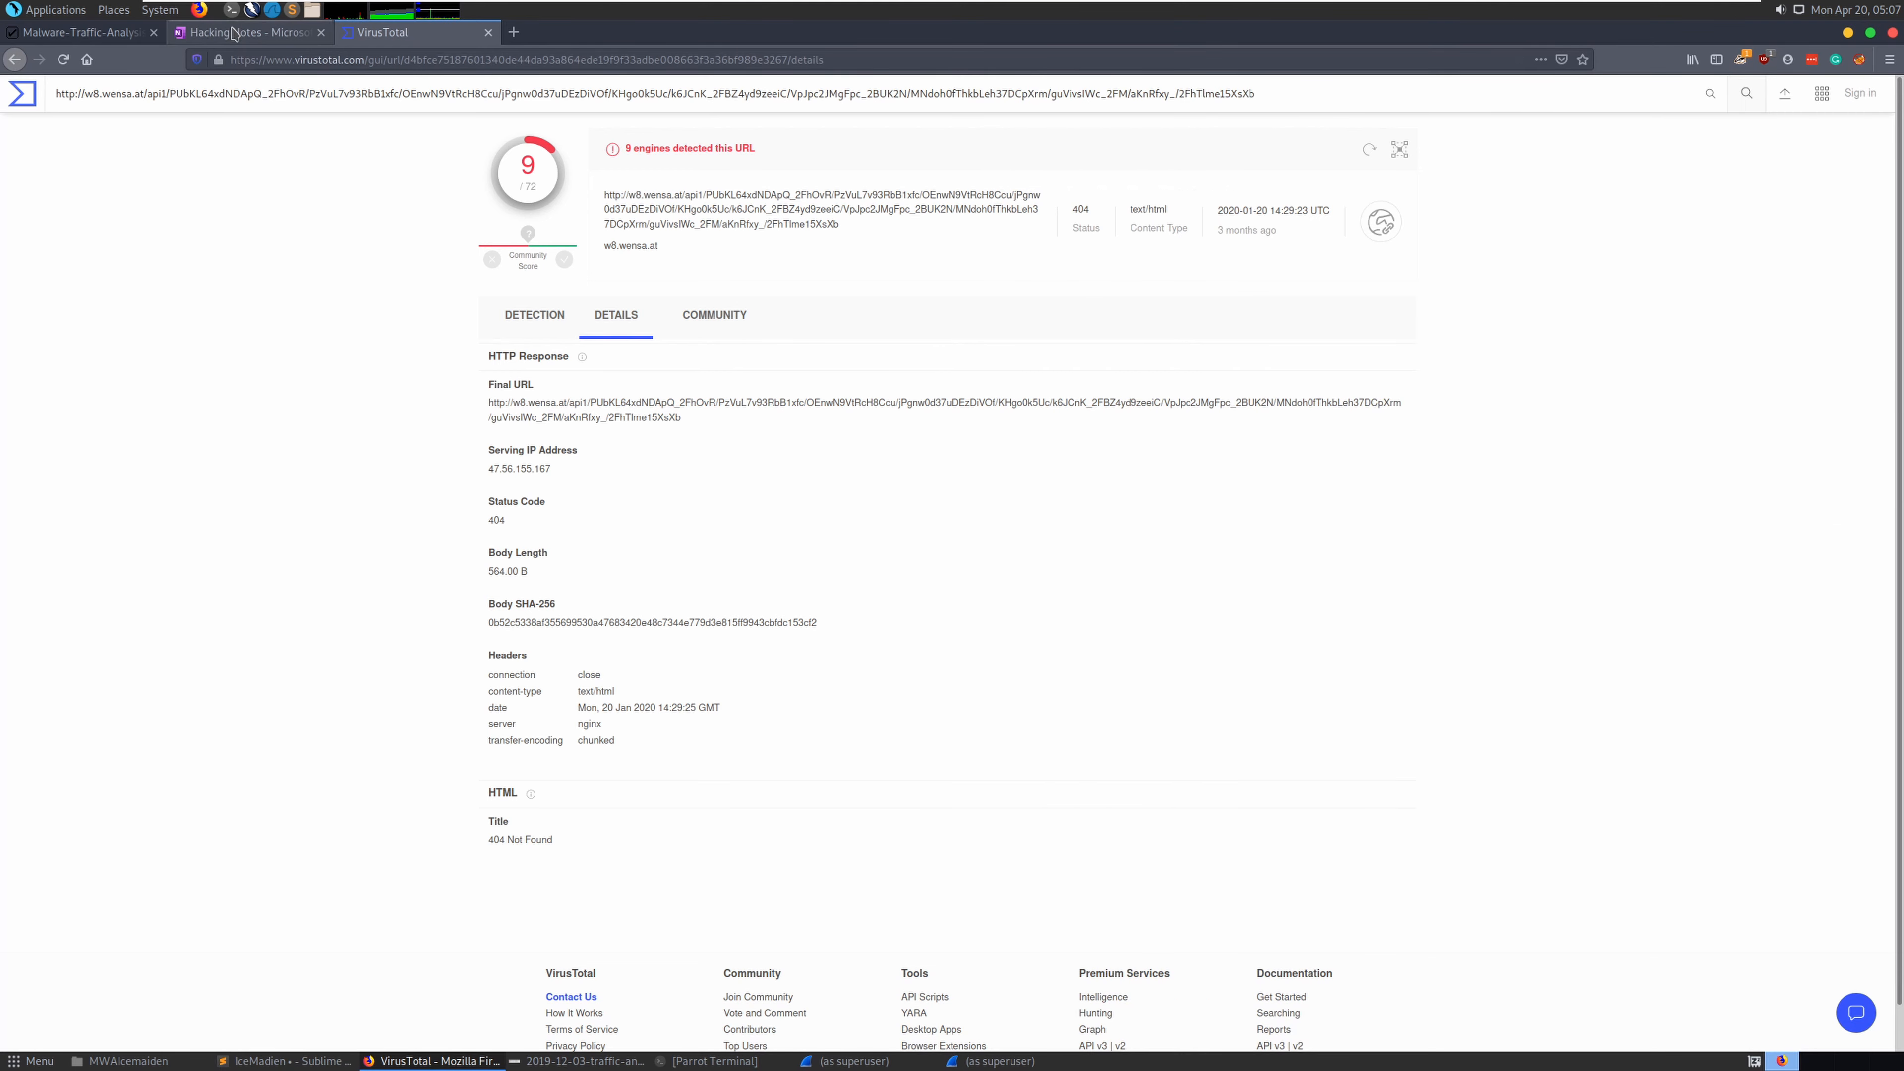
left_click(234, 33)
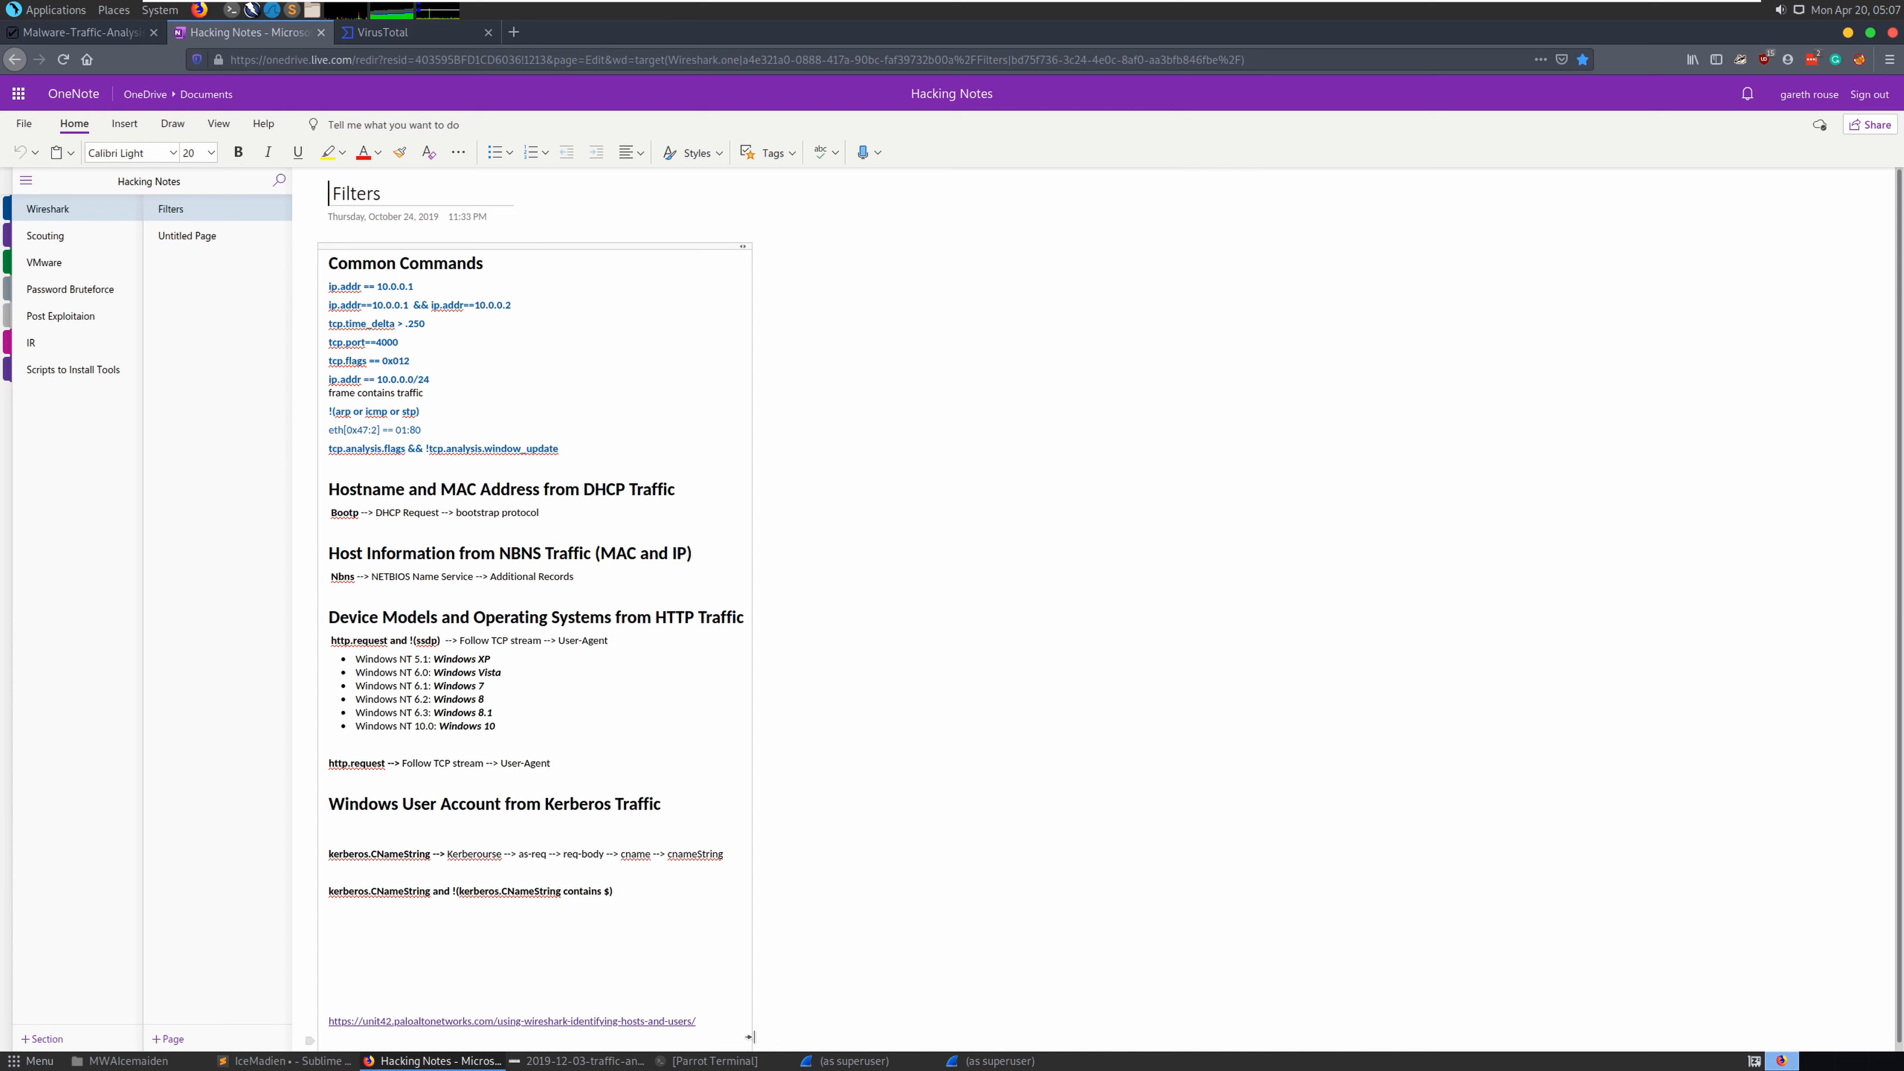
left_click(854, 1061)
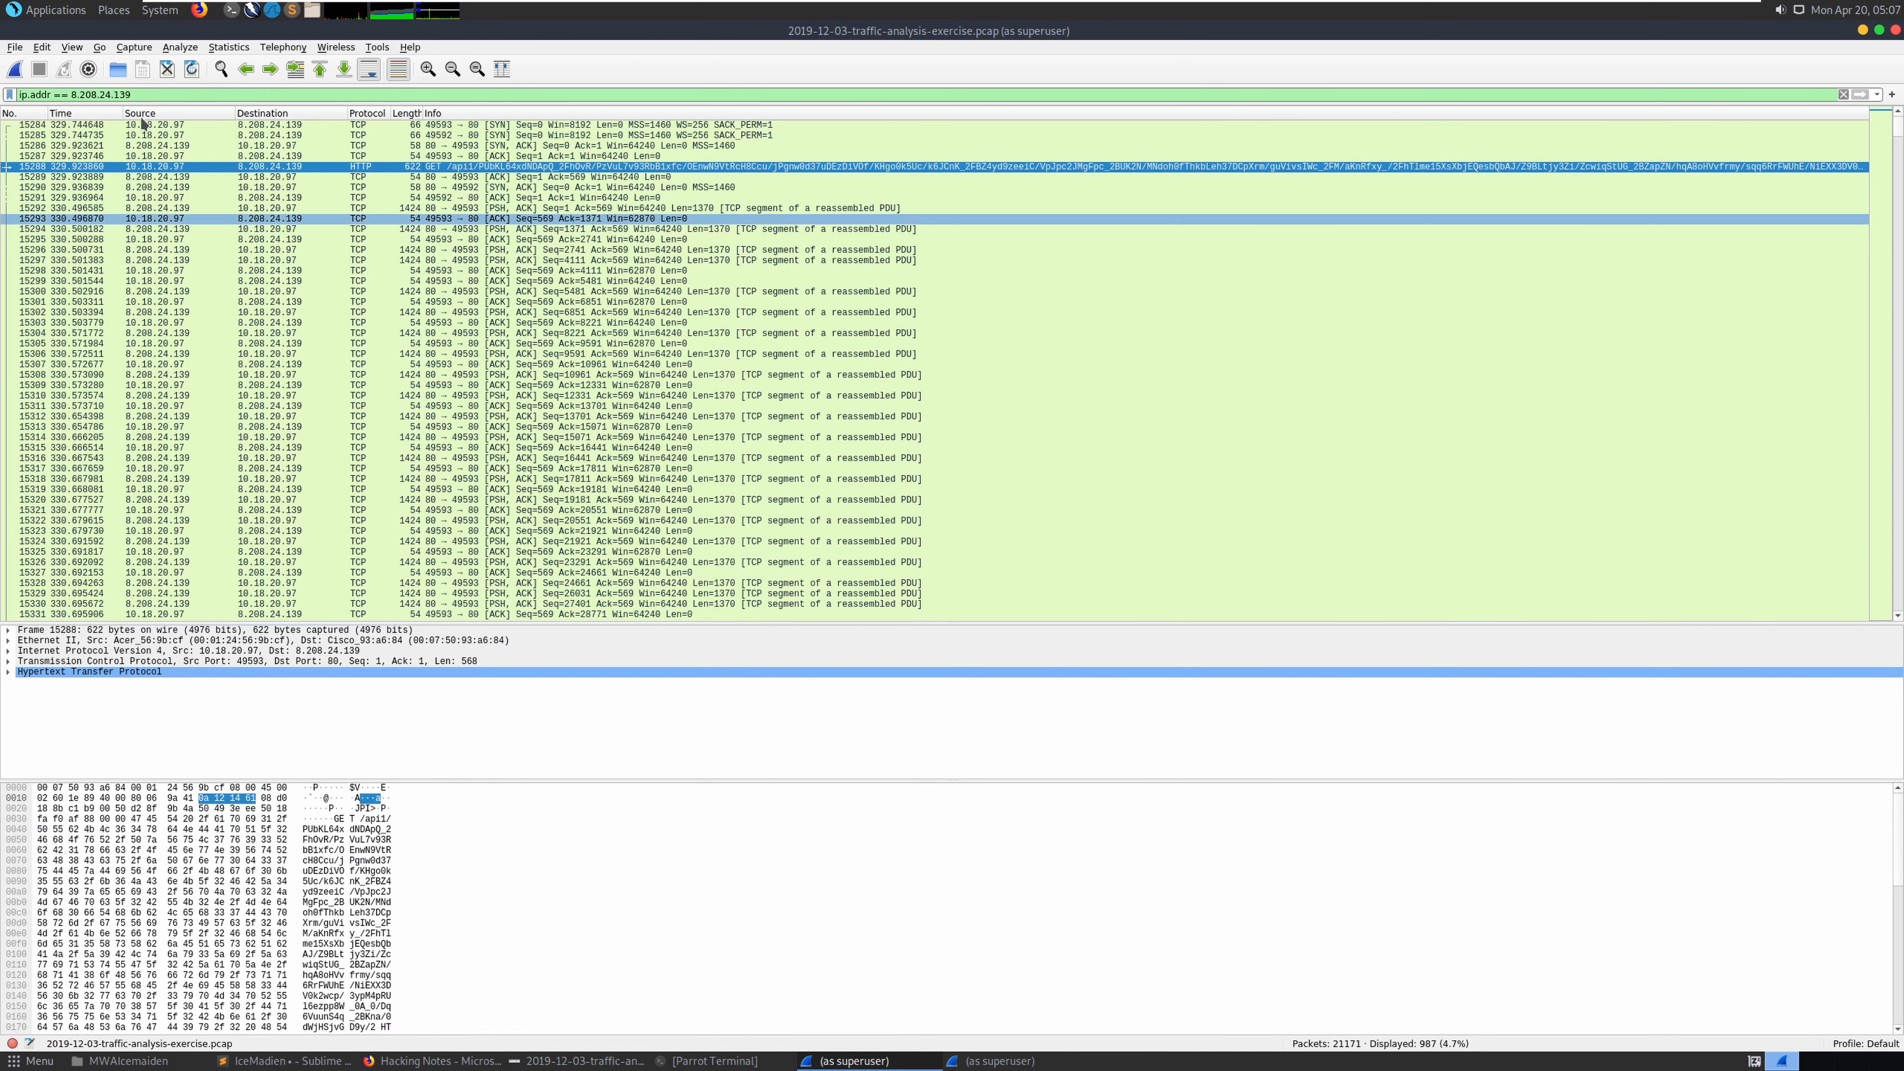
key("BackSpace")
key("BackSpace")
key("BackSpace")
key("BackSpace")
key("BackSpace")
key("BackSpace")
key("BackSpace")
key("BackSpace")
key("BackSpace")
key("BackSpace")
key("BackSpace")
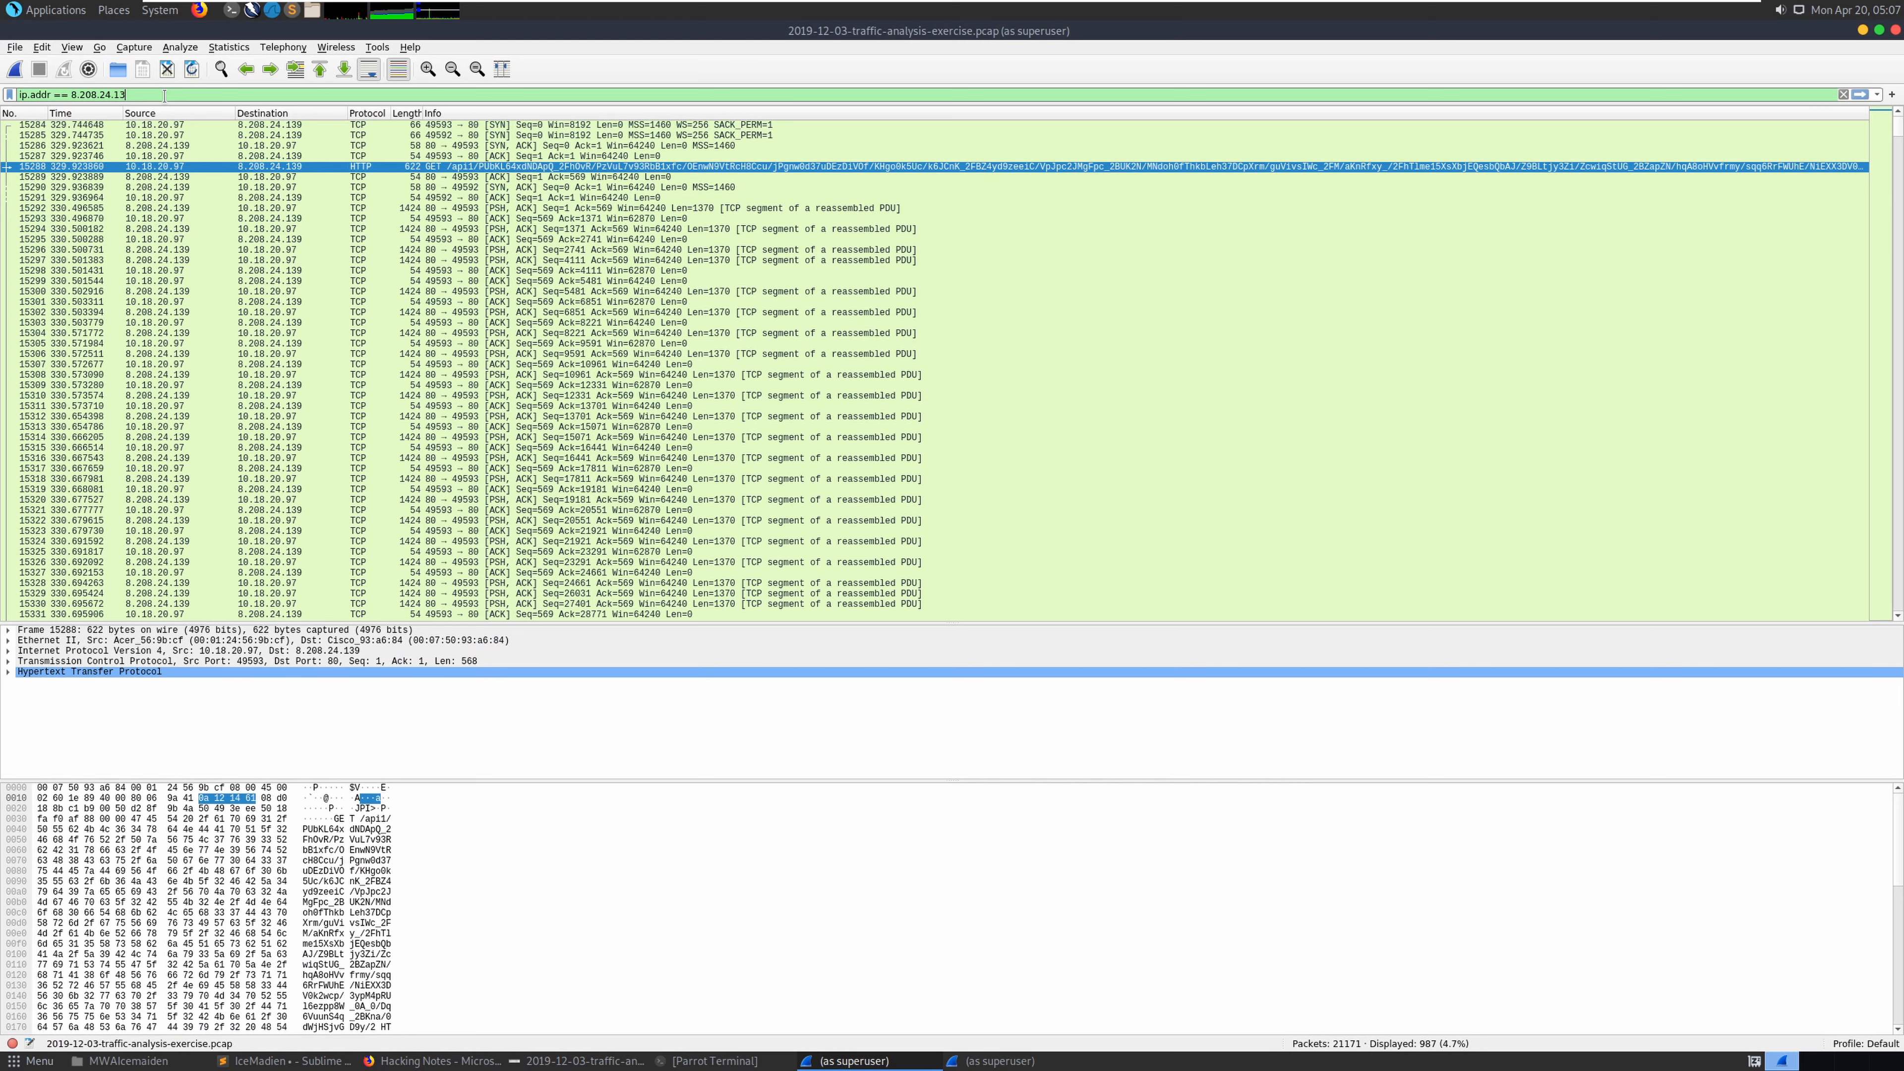
key("BackSpace")
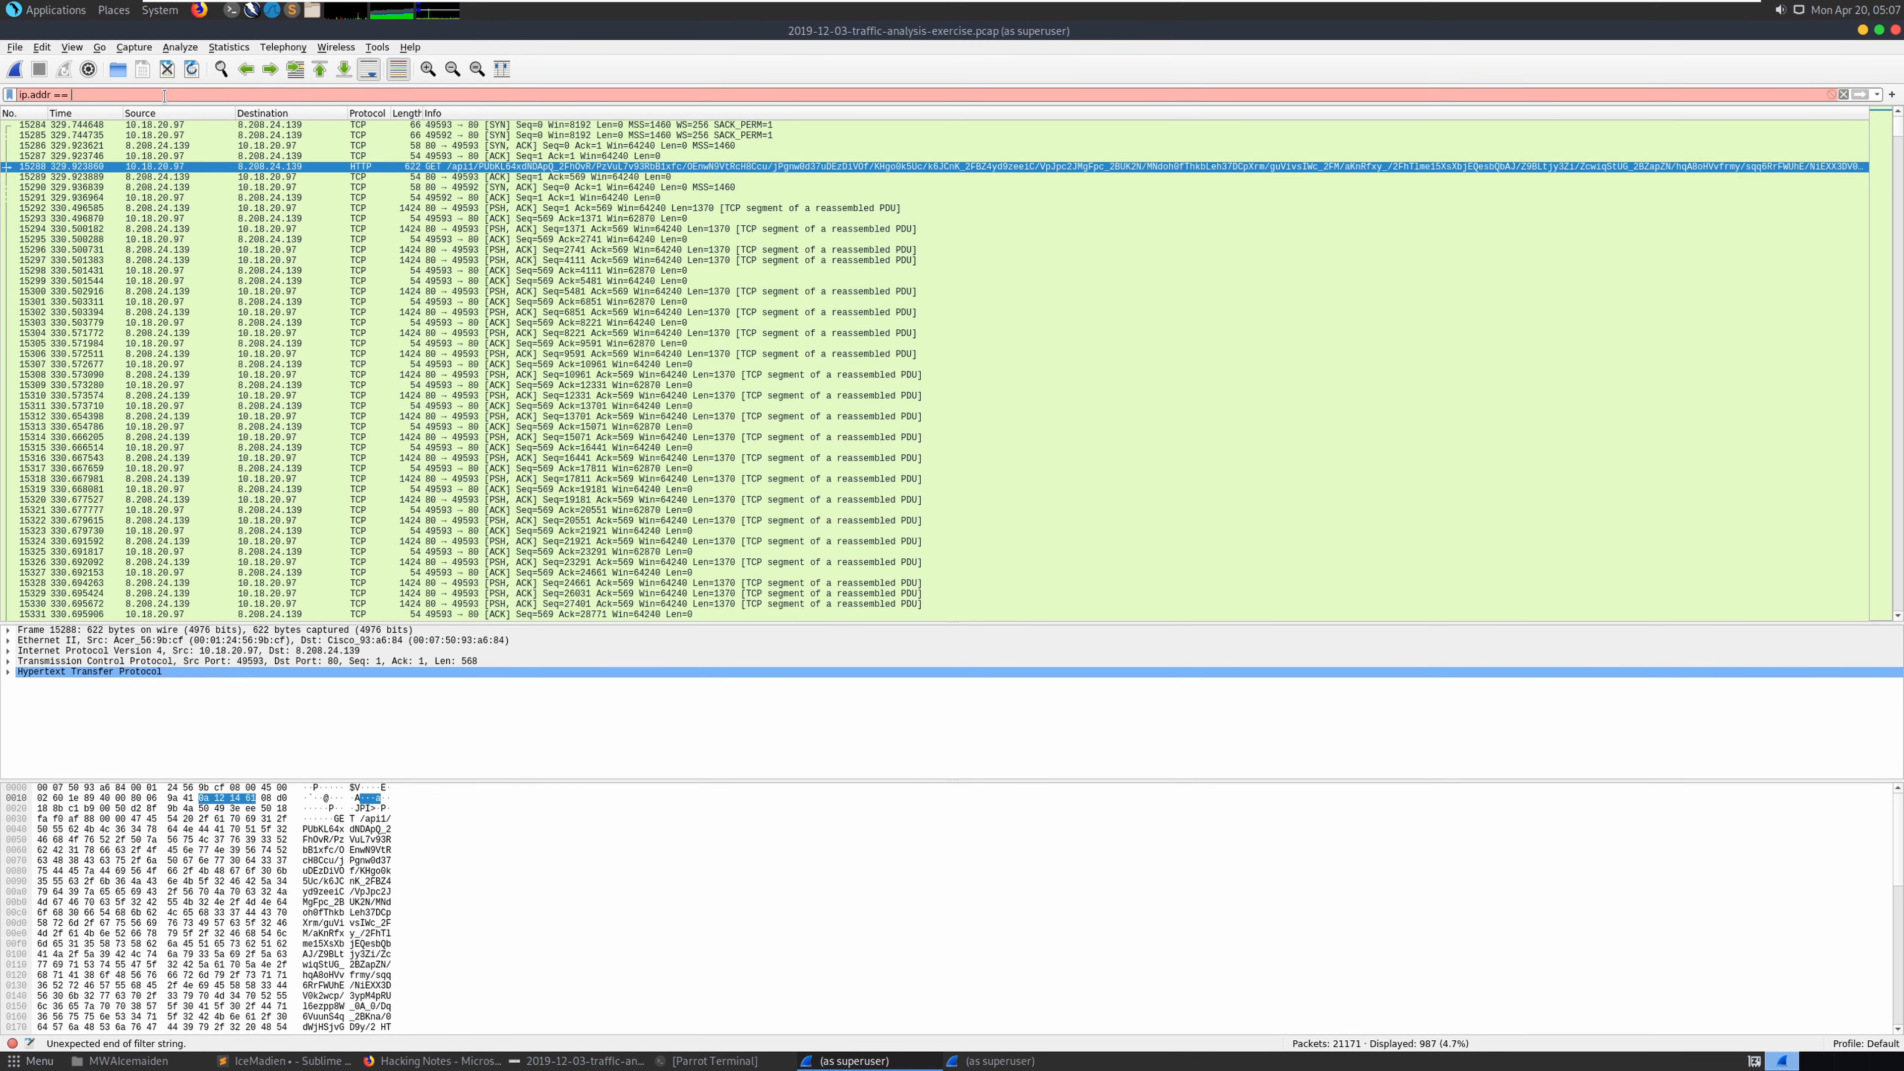
Copy 10.18.20.97 from the IceMadien notes and filter the capture with ip.addr == 10.18.20.97 && bootp
left_click(300, 1061)
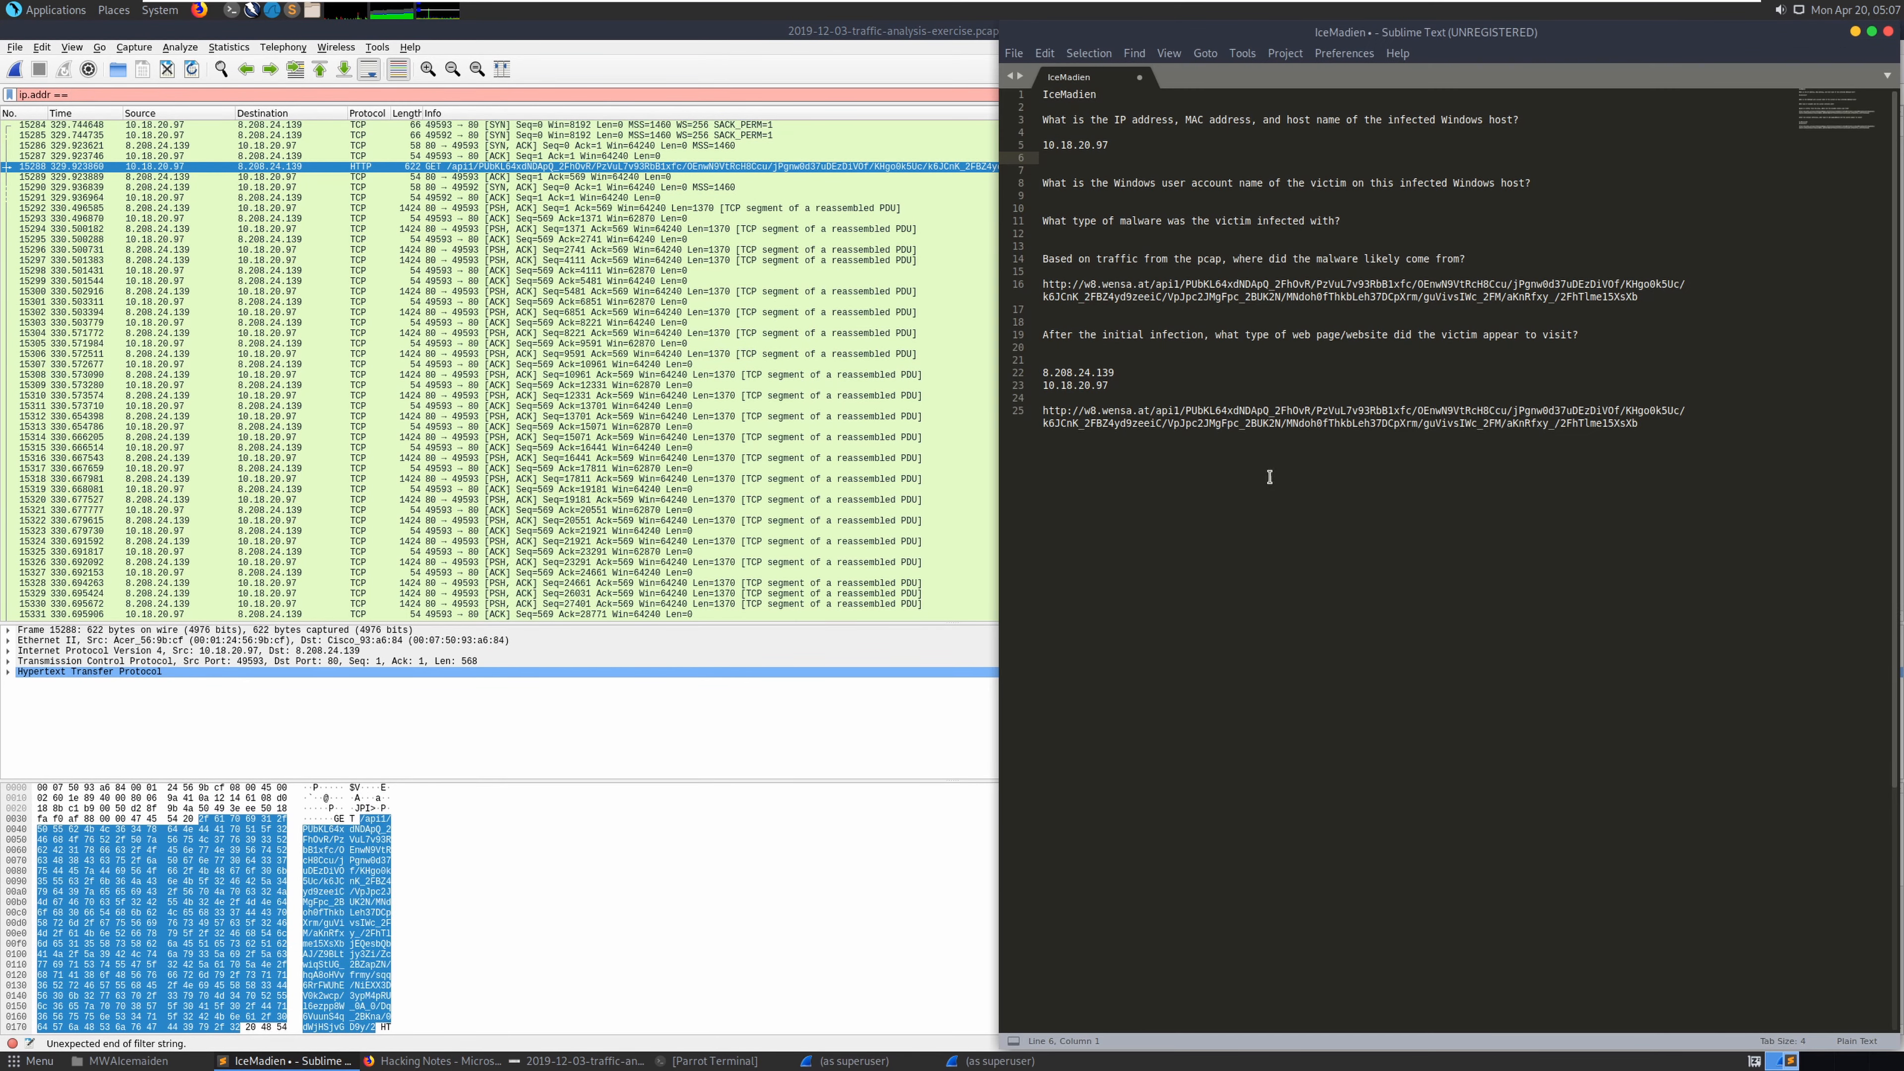
left_click(1121, 400)
left_click_drag(1115, 389, 1044, 397)
triple_click(1084, 384)
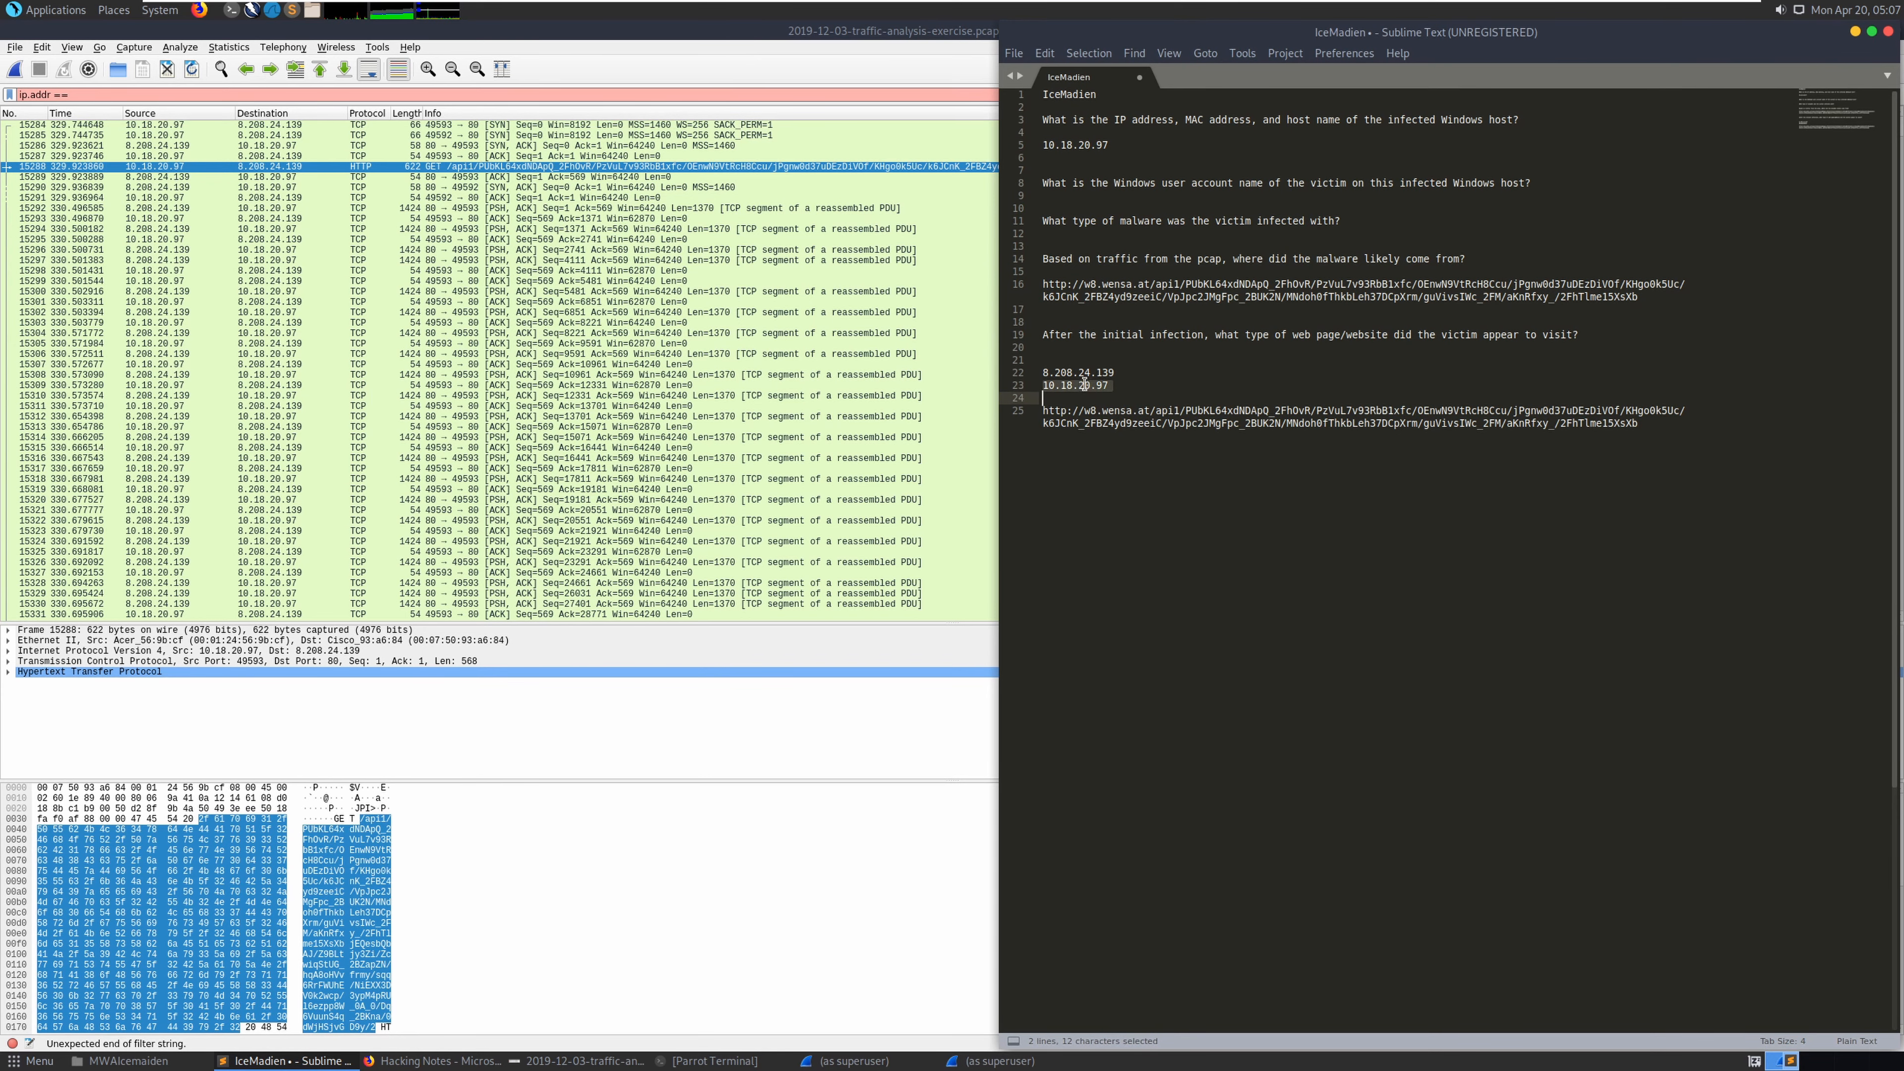
key("ctrl+c")
left_click(263, 95)
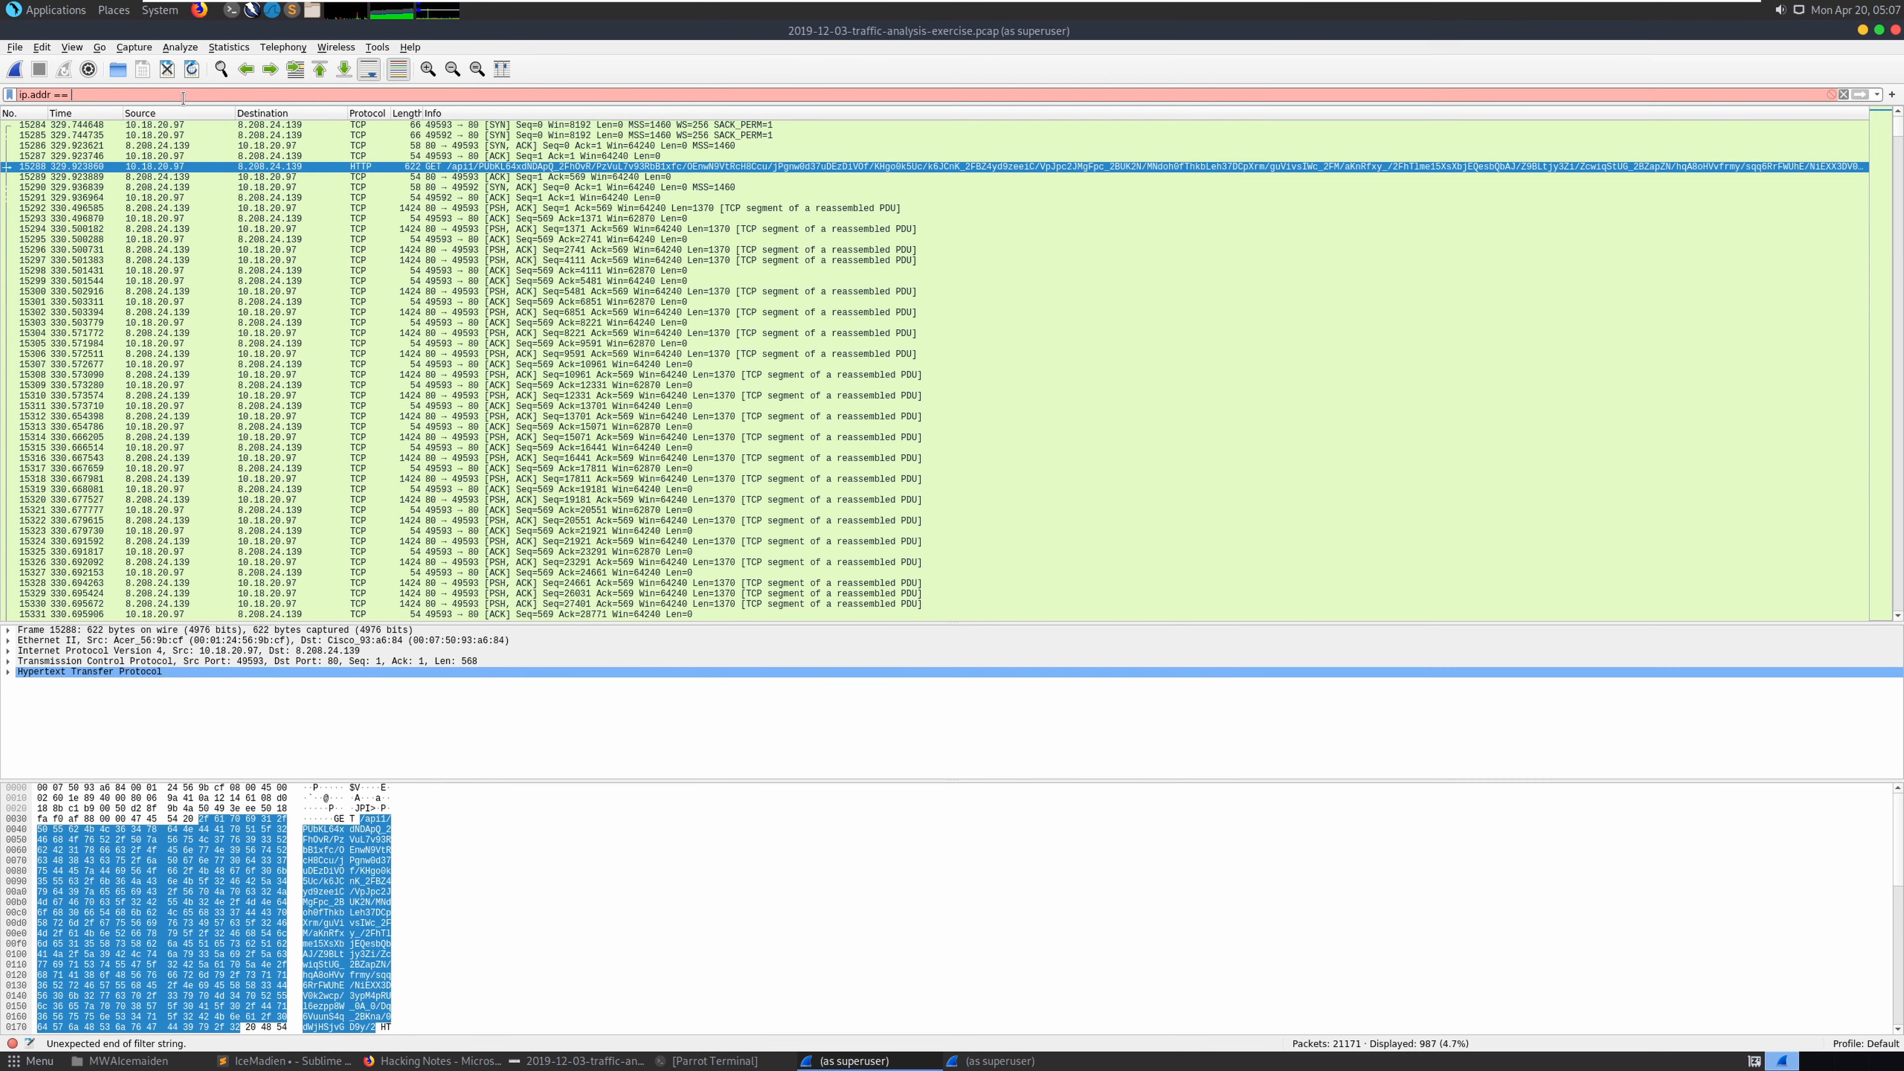
key("ctrl+v")
type("&& bootp")
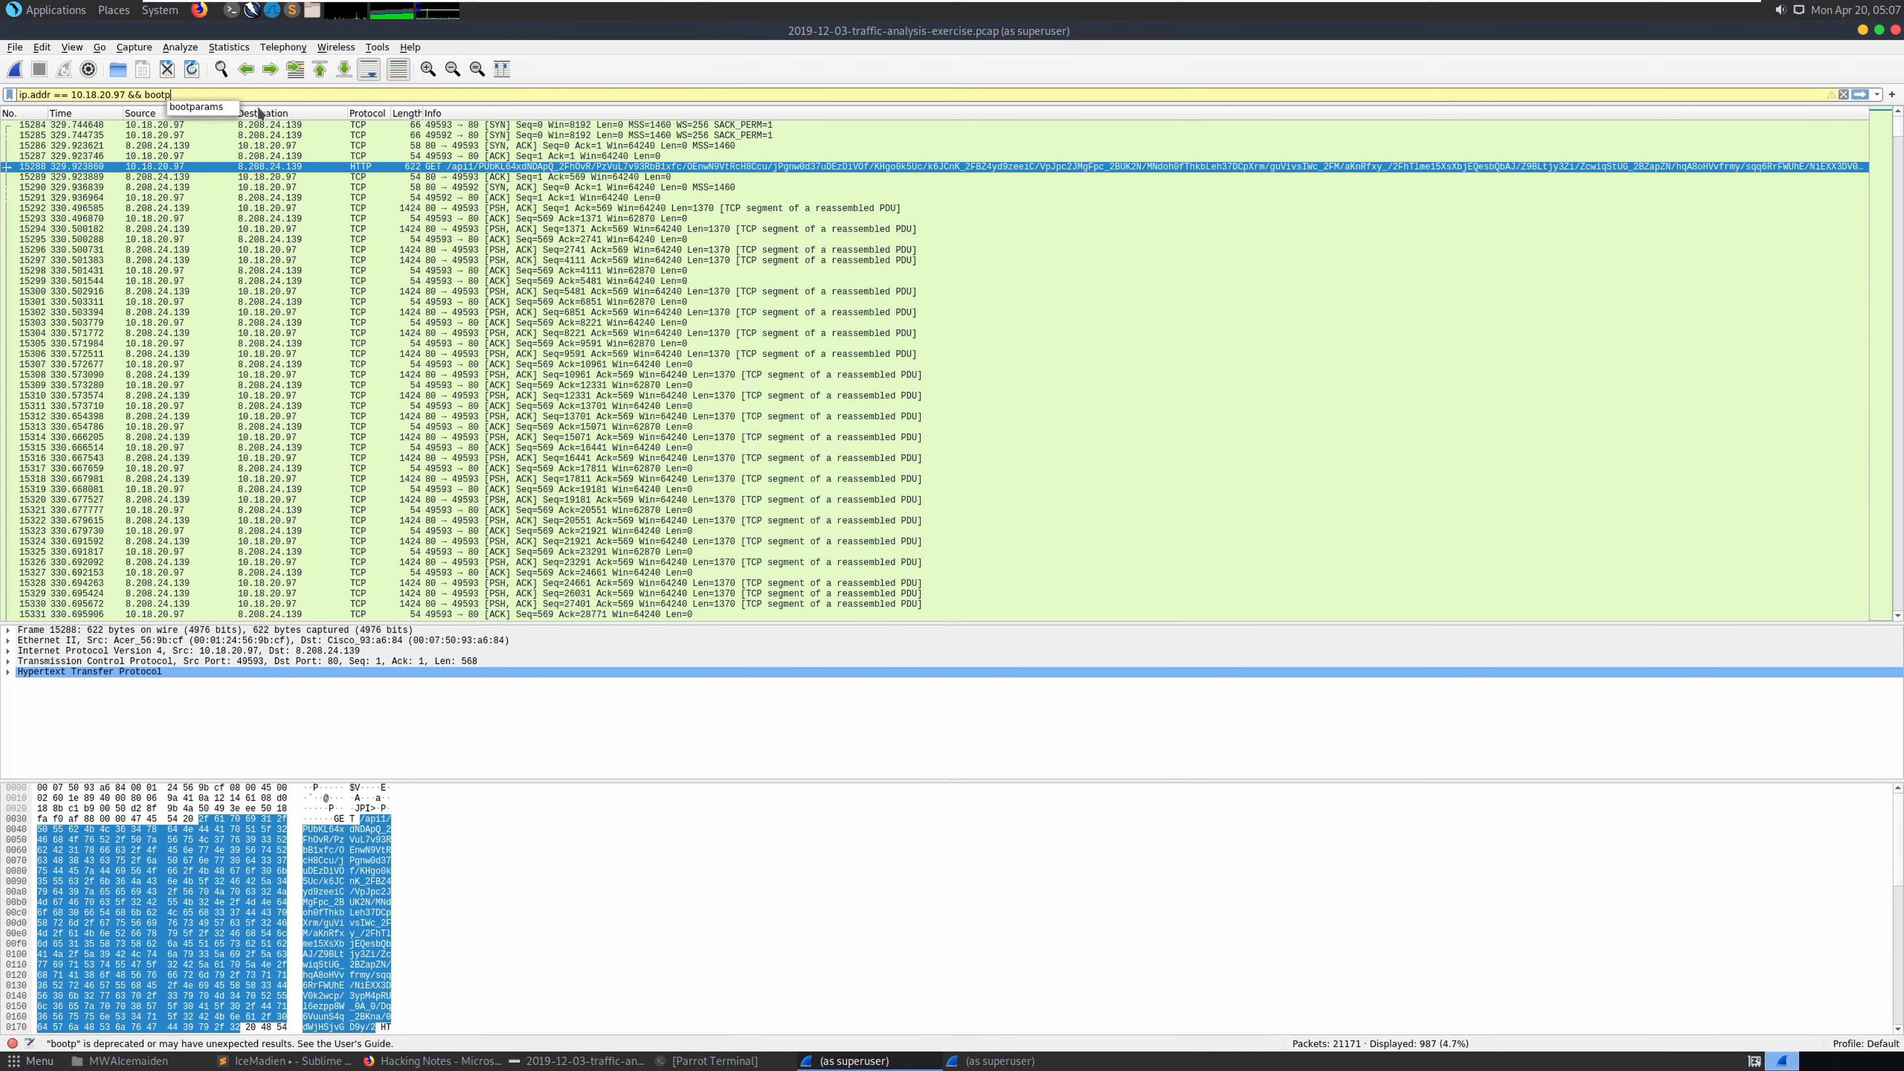
key("Return")
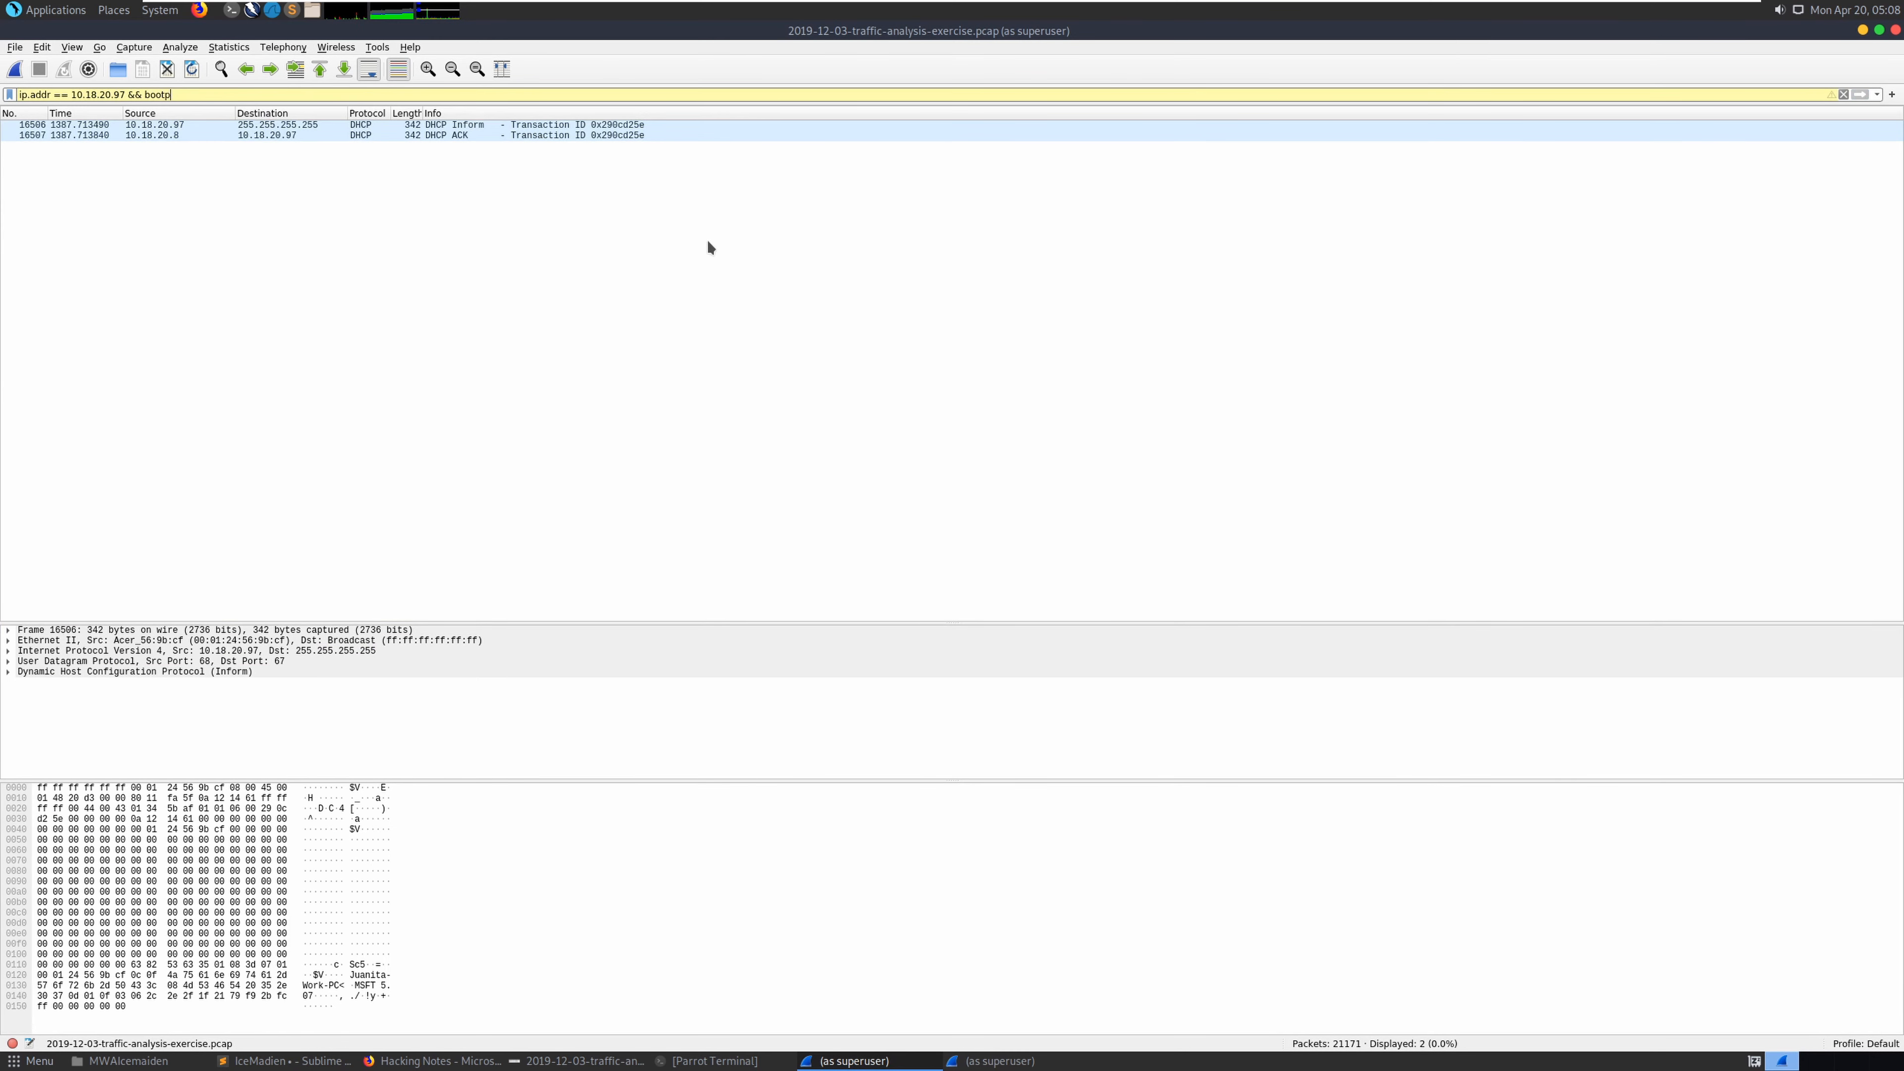
View the DHCP Inform packet's details and expand its Dynamic Host Configuration Protocol section
double_click(639, 127)
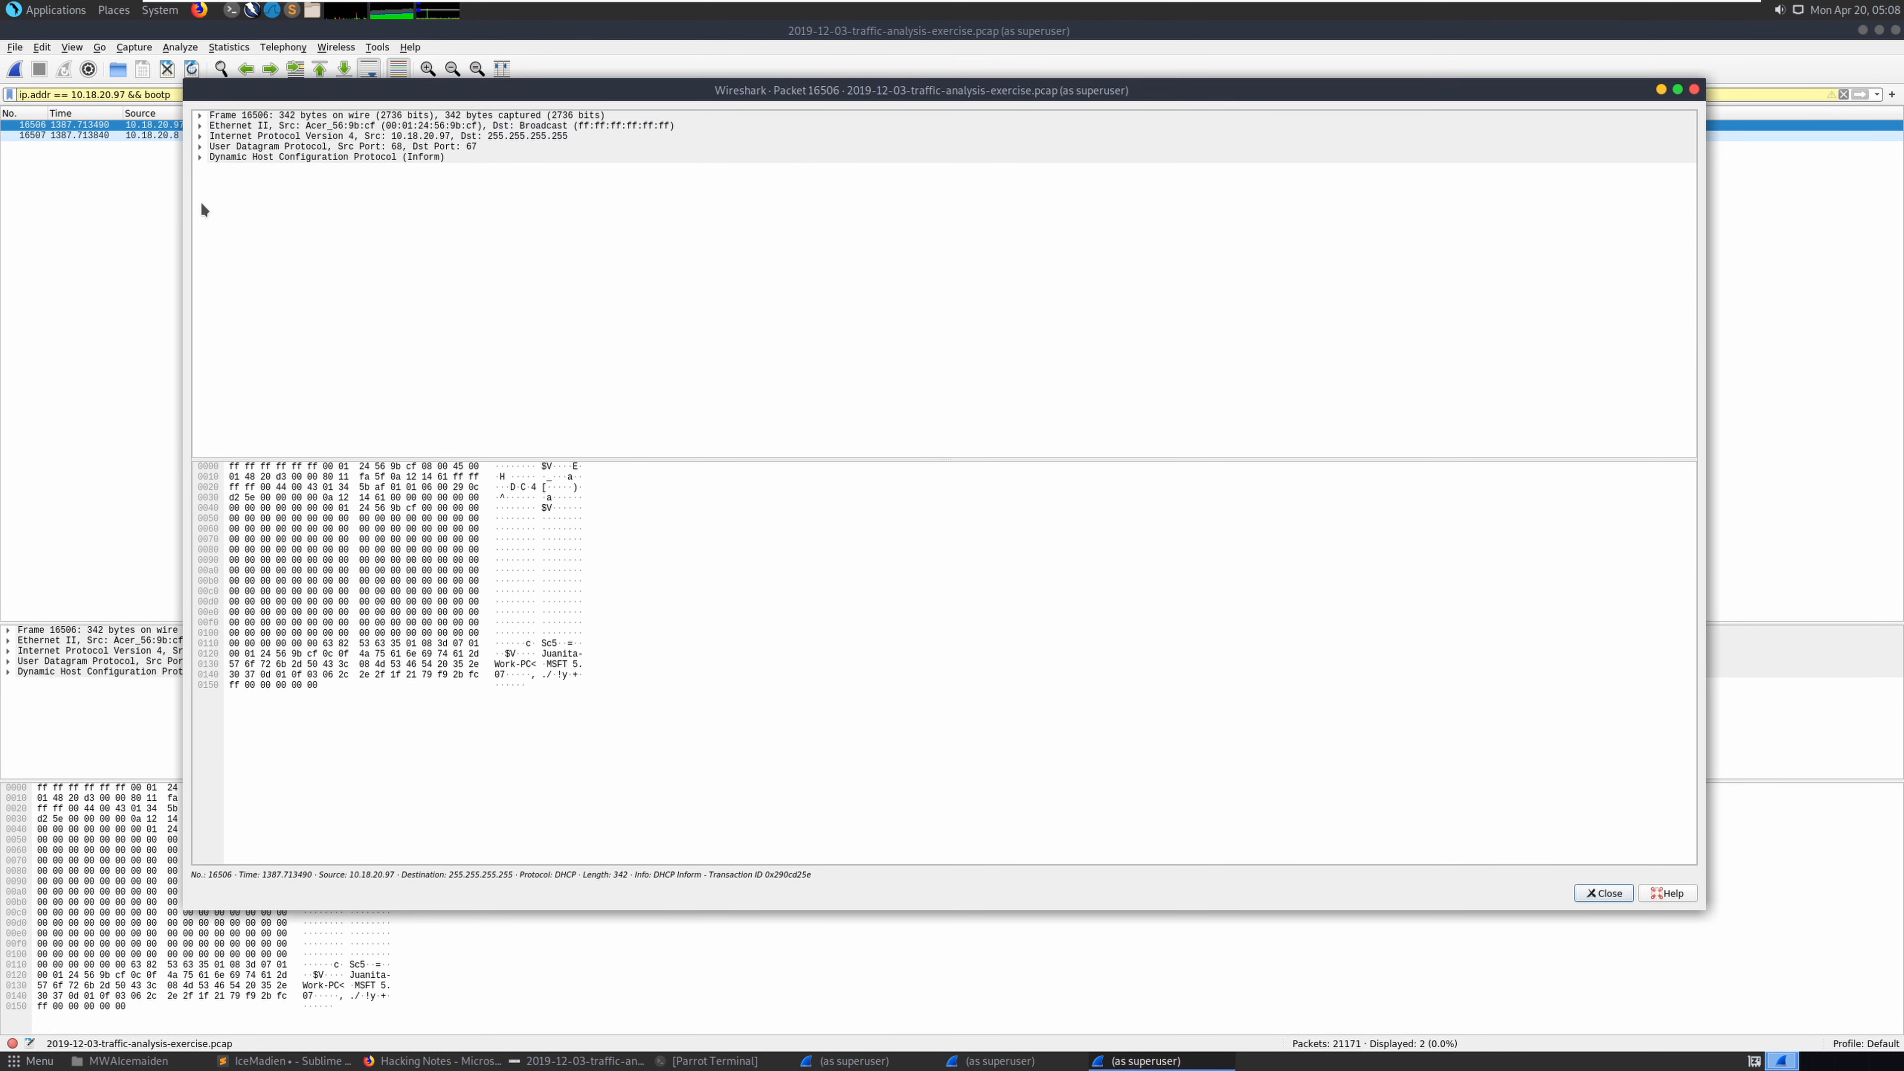
left_click(196, 157)
left_click(200, 157)
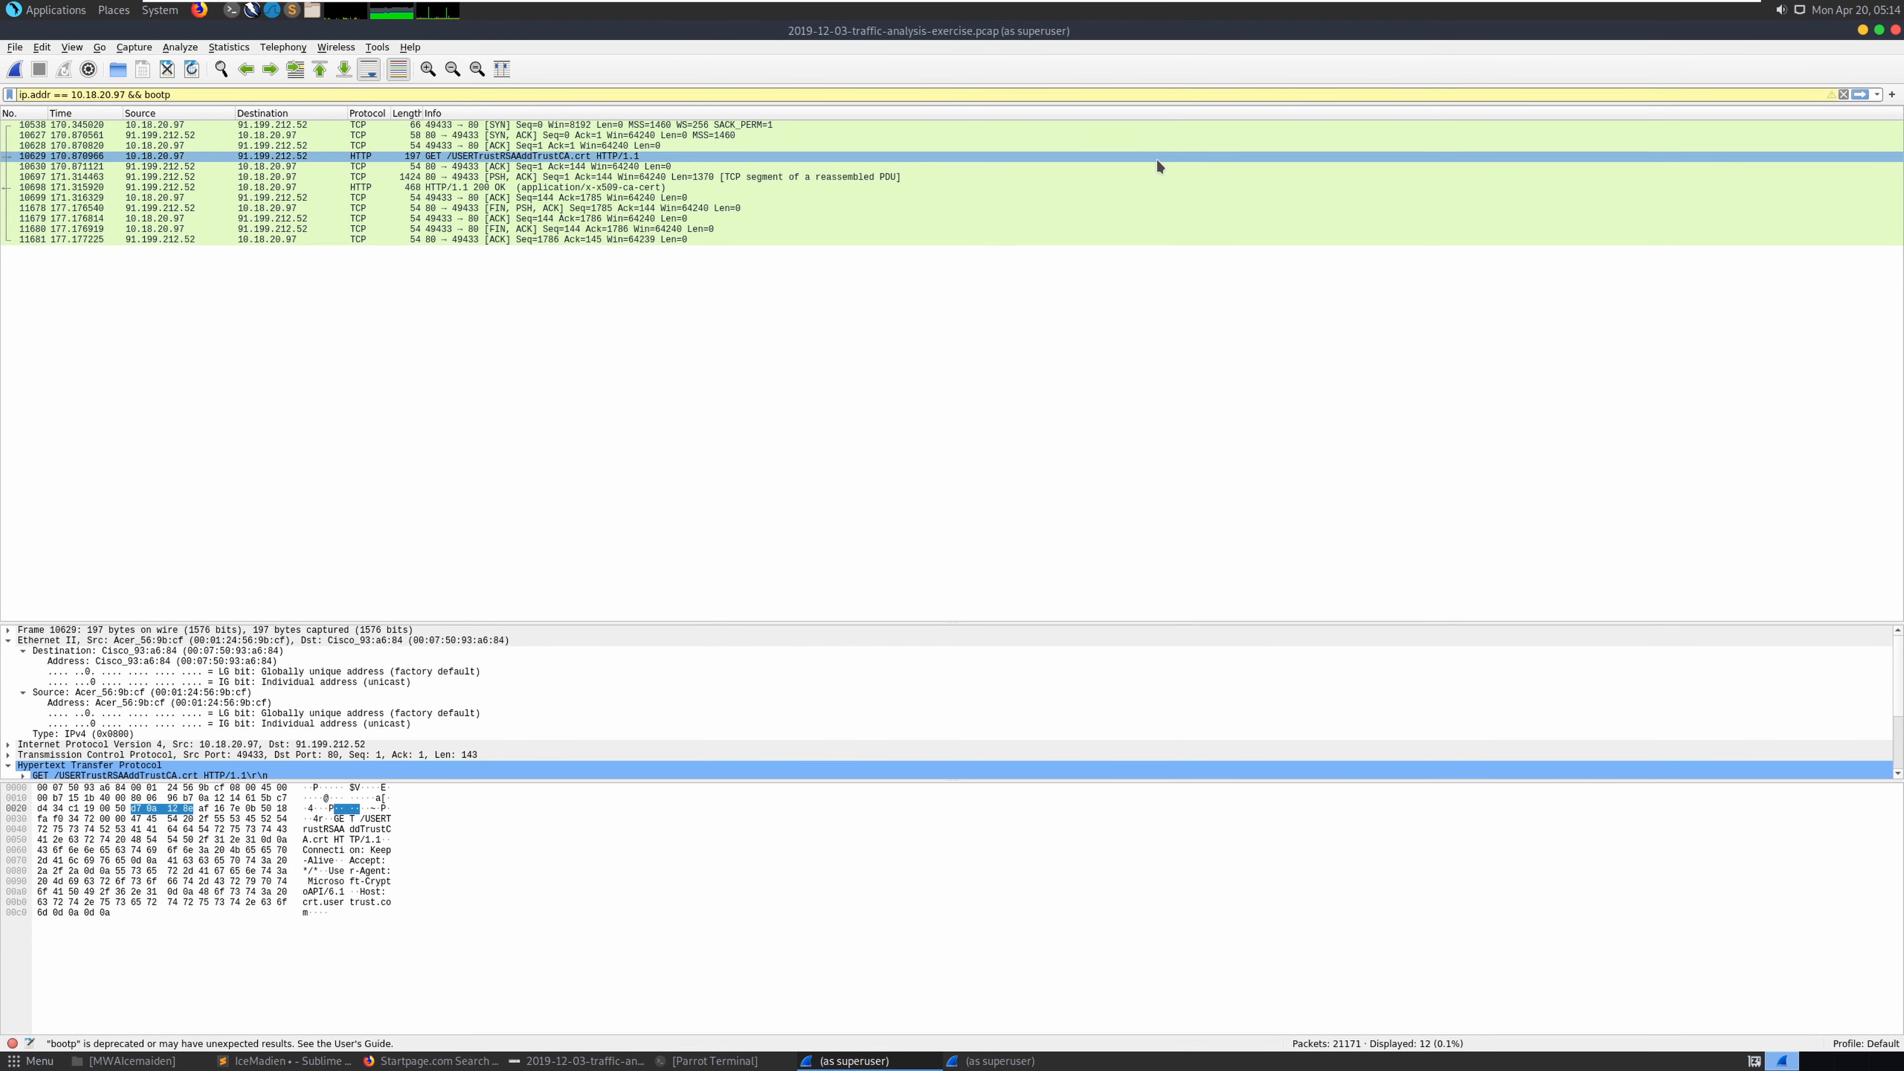
Reapply the bootp filter, open the DHCP Inform packet and copy all visible selected tree items of its Ethernet II section
key("Return")
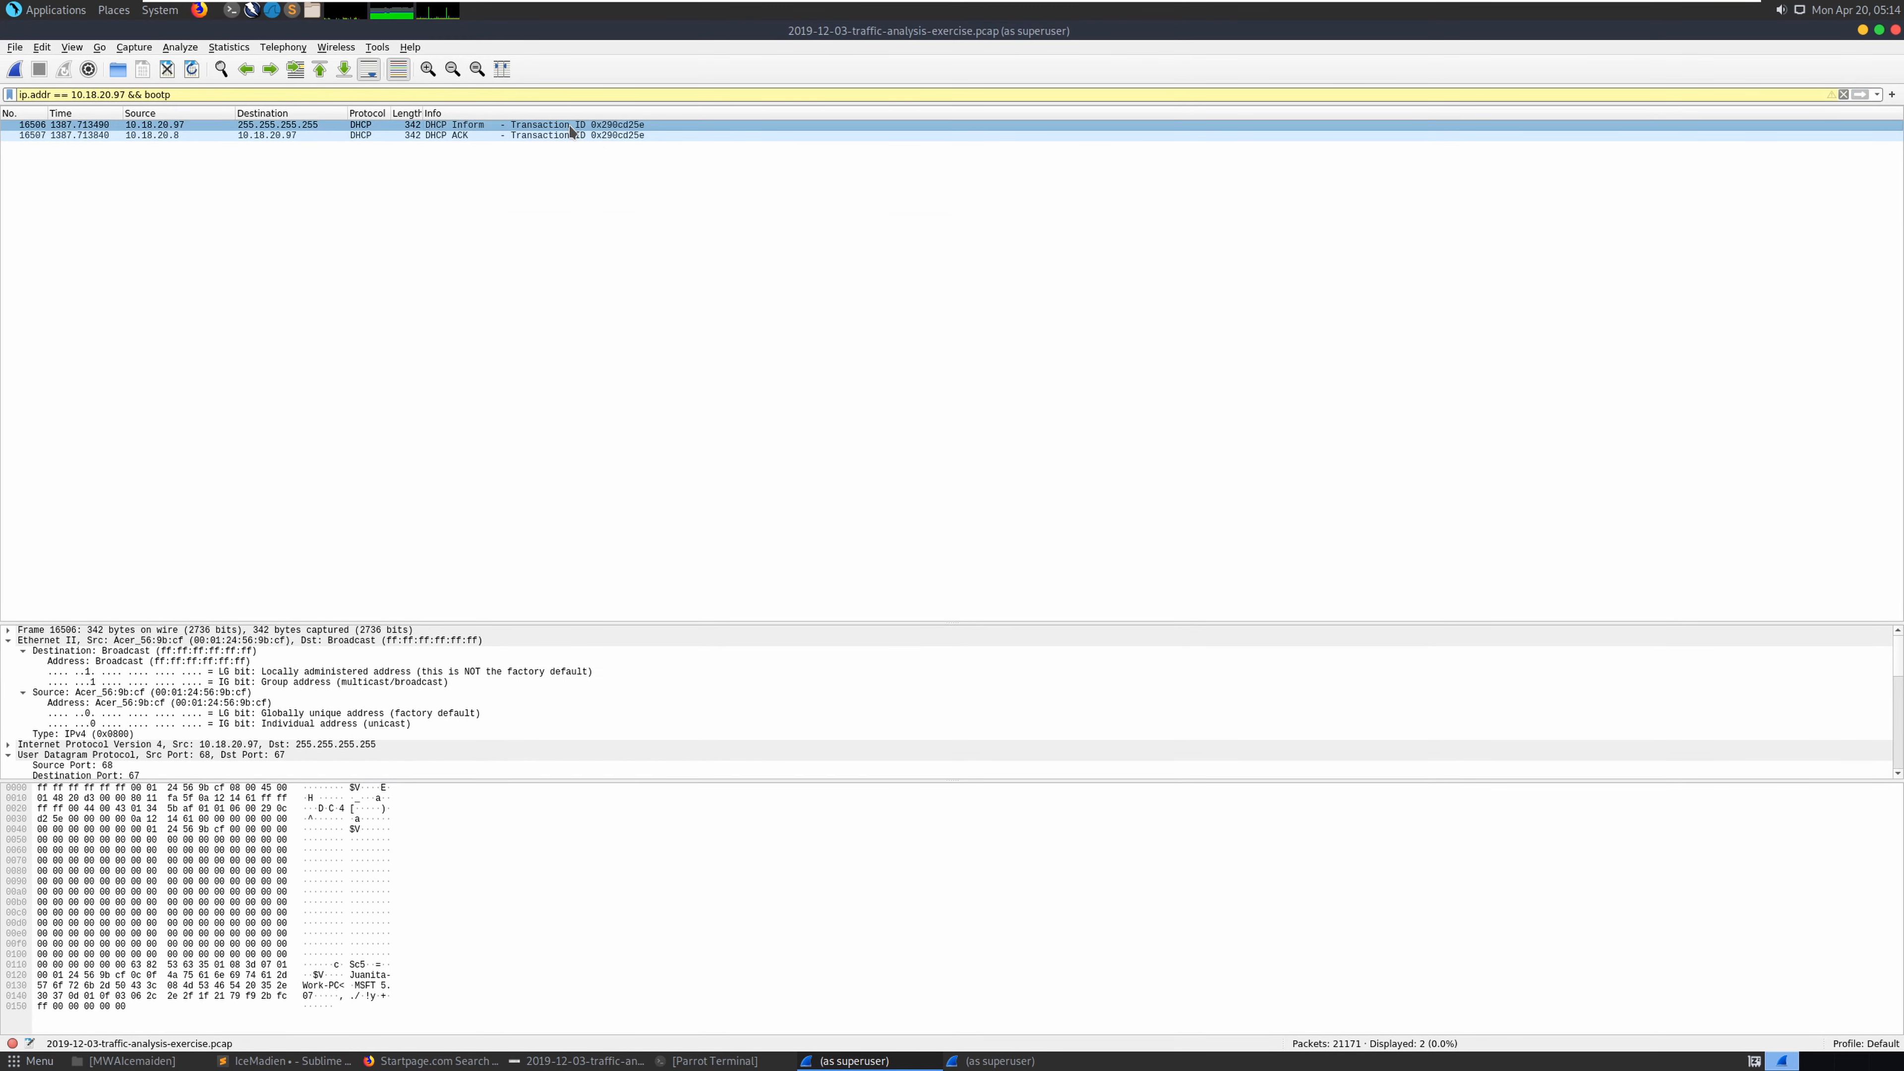
double_click(607, 125)
left_click(585, 167)
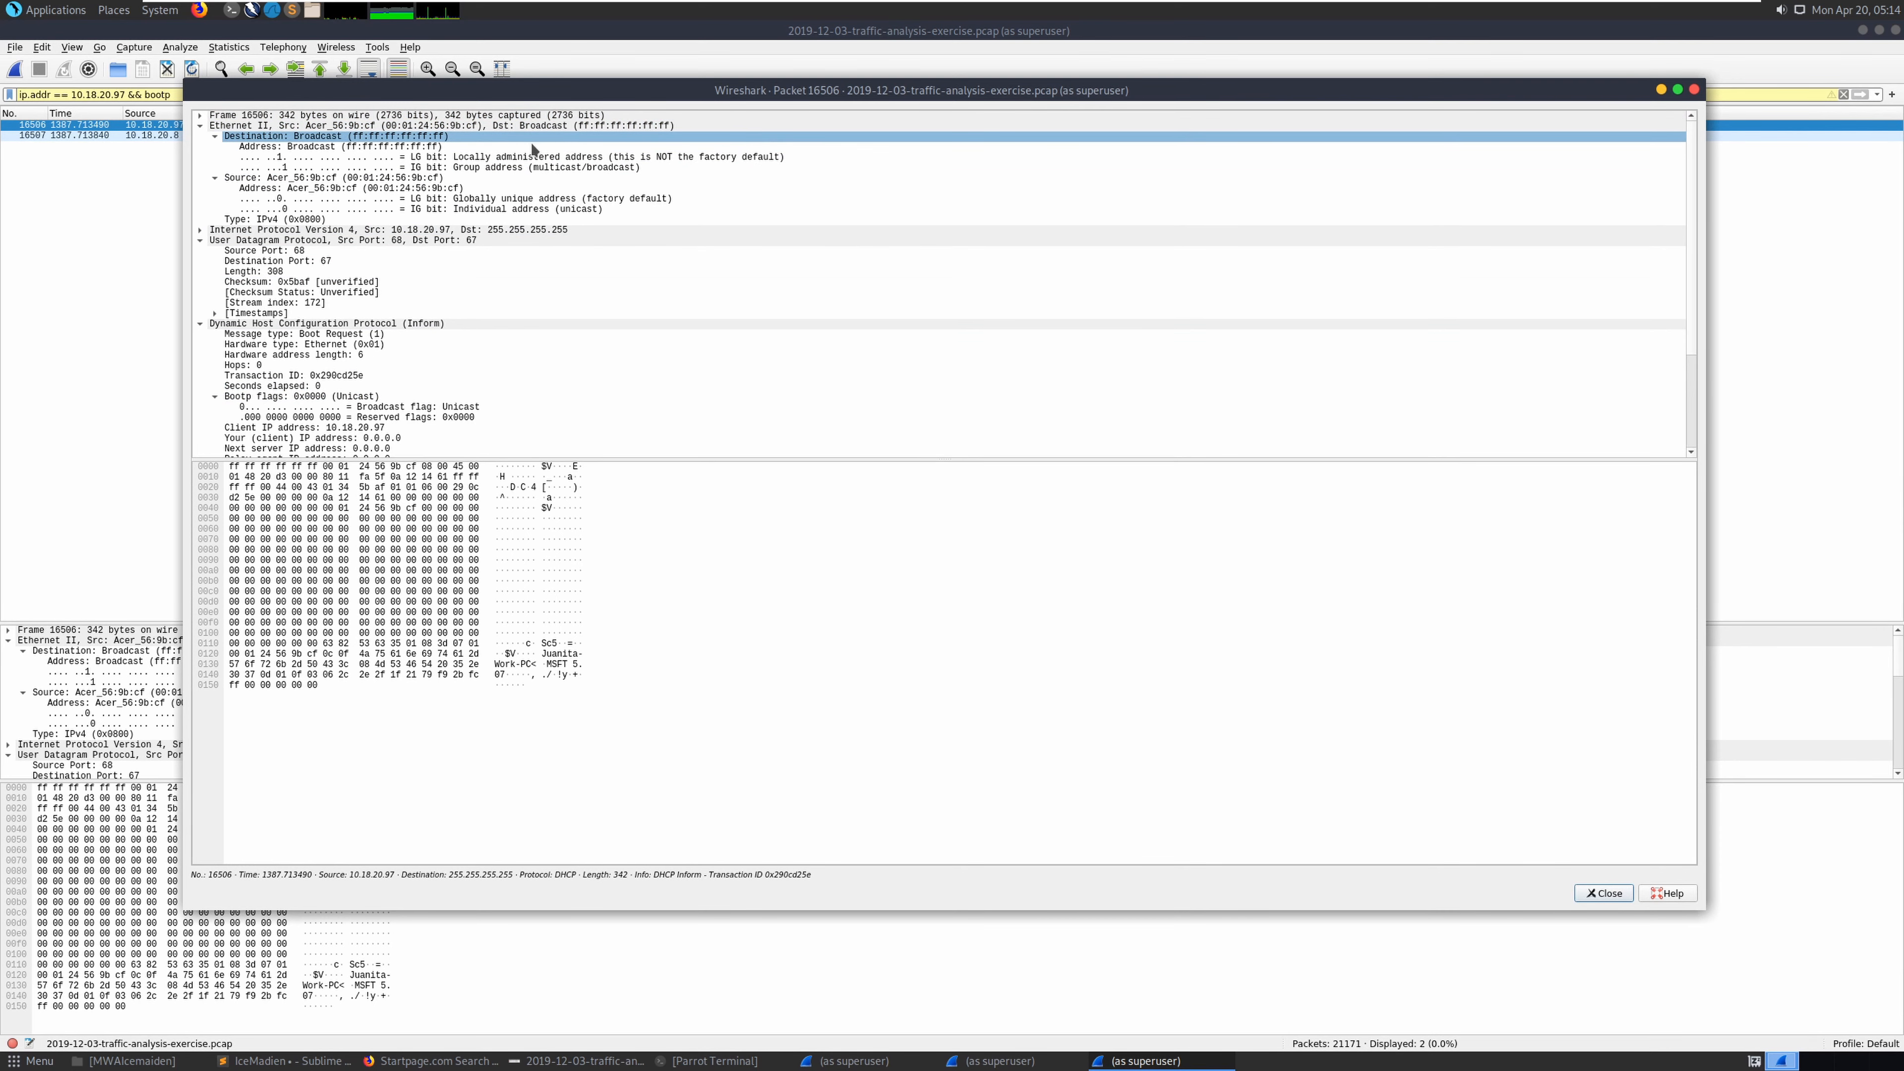
left_click(358, 129)
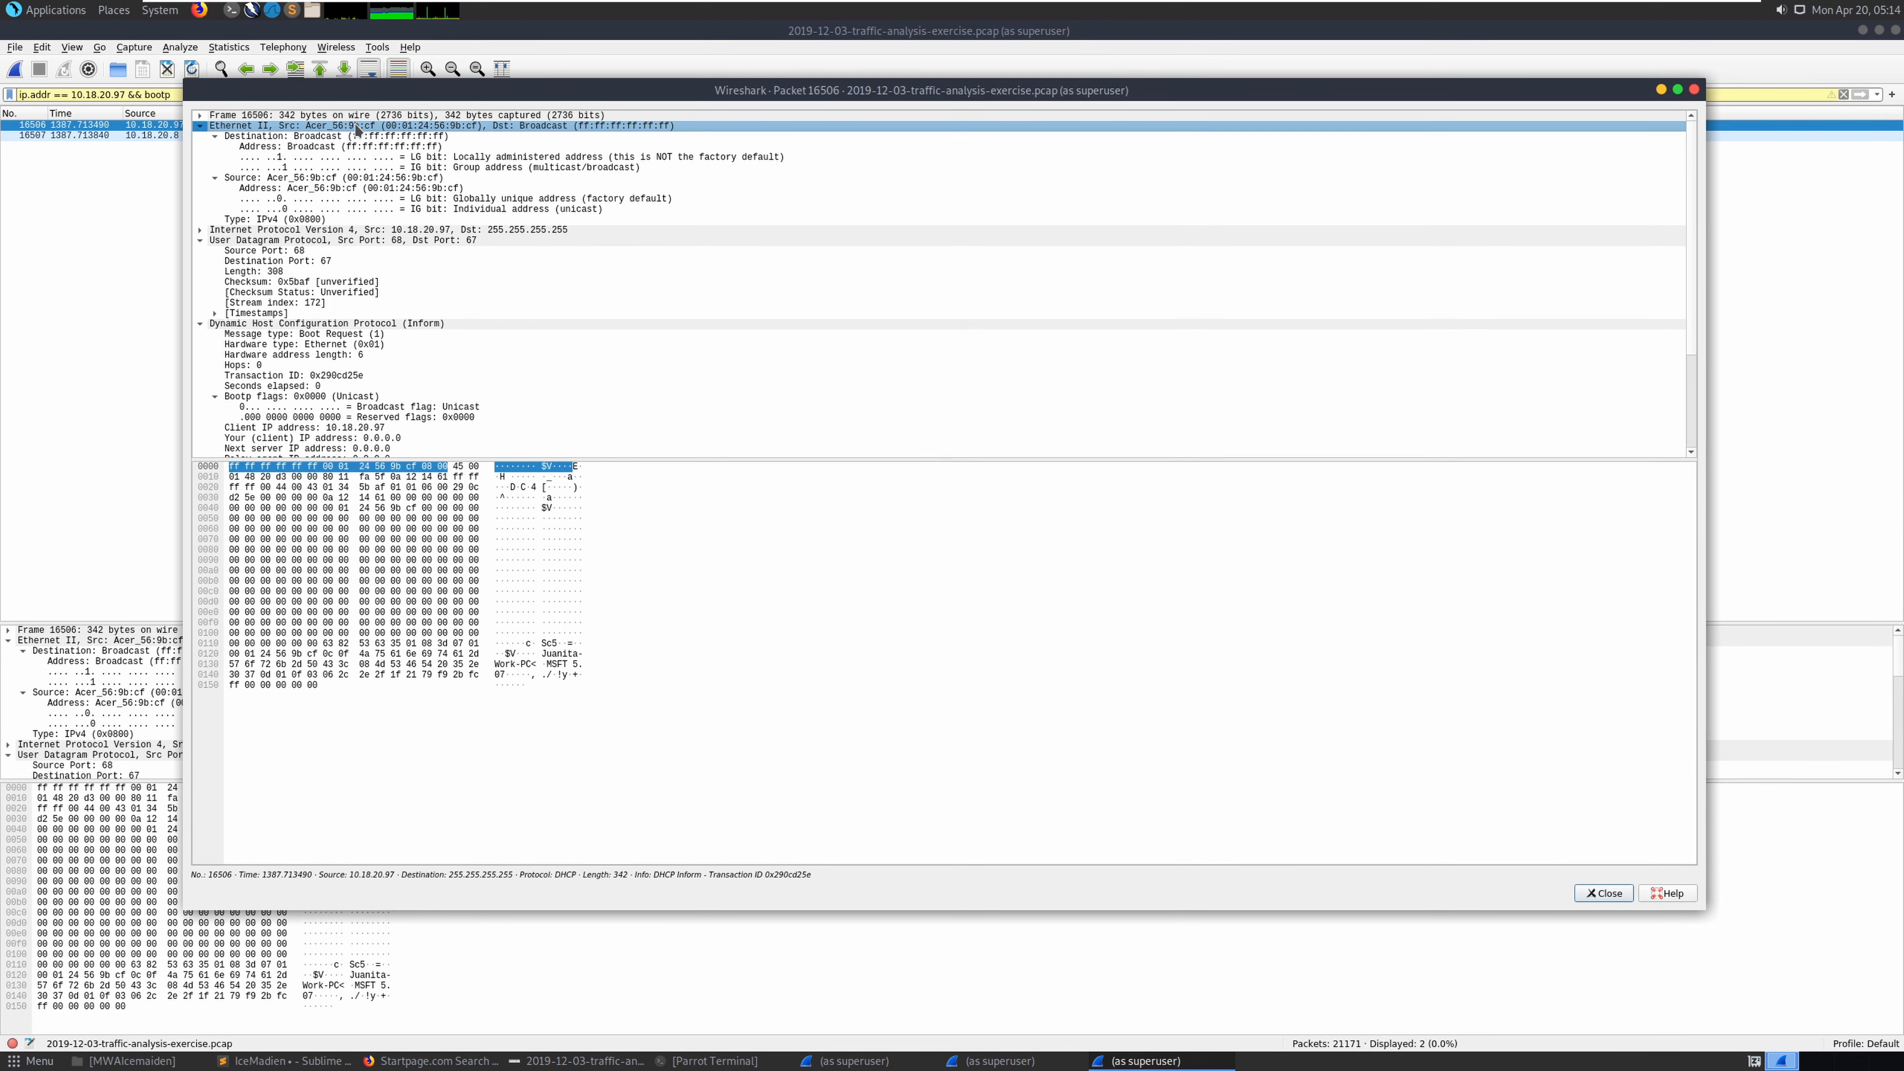
right_click(459, 132)
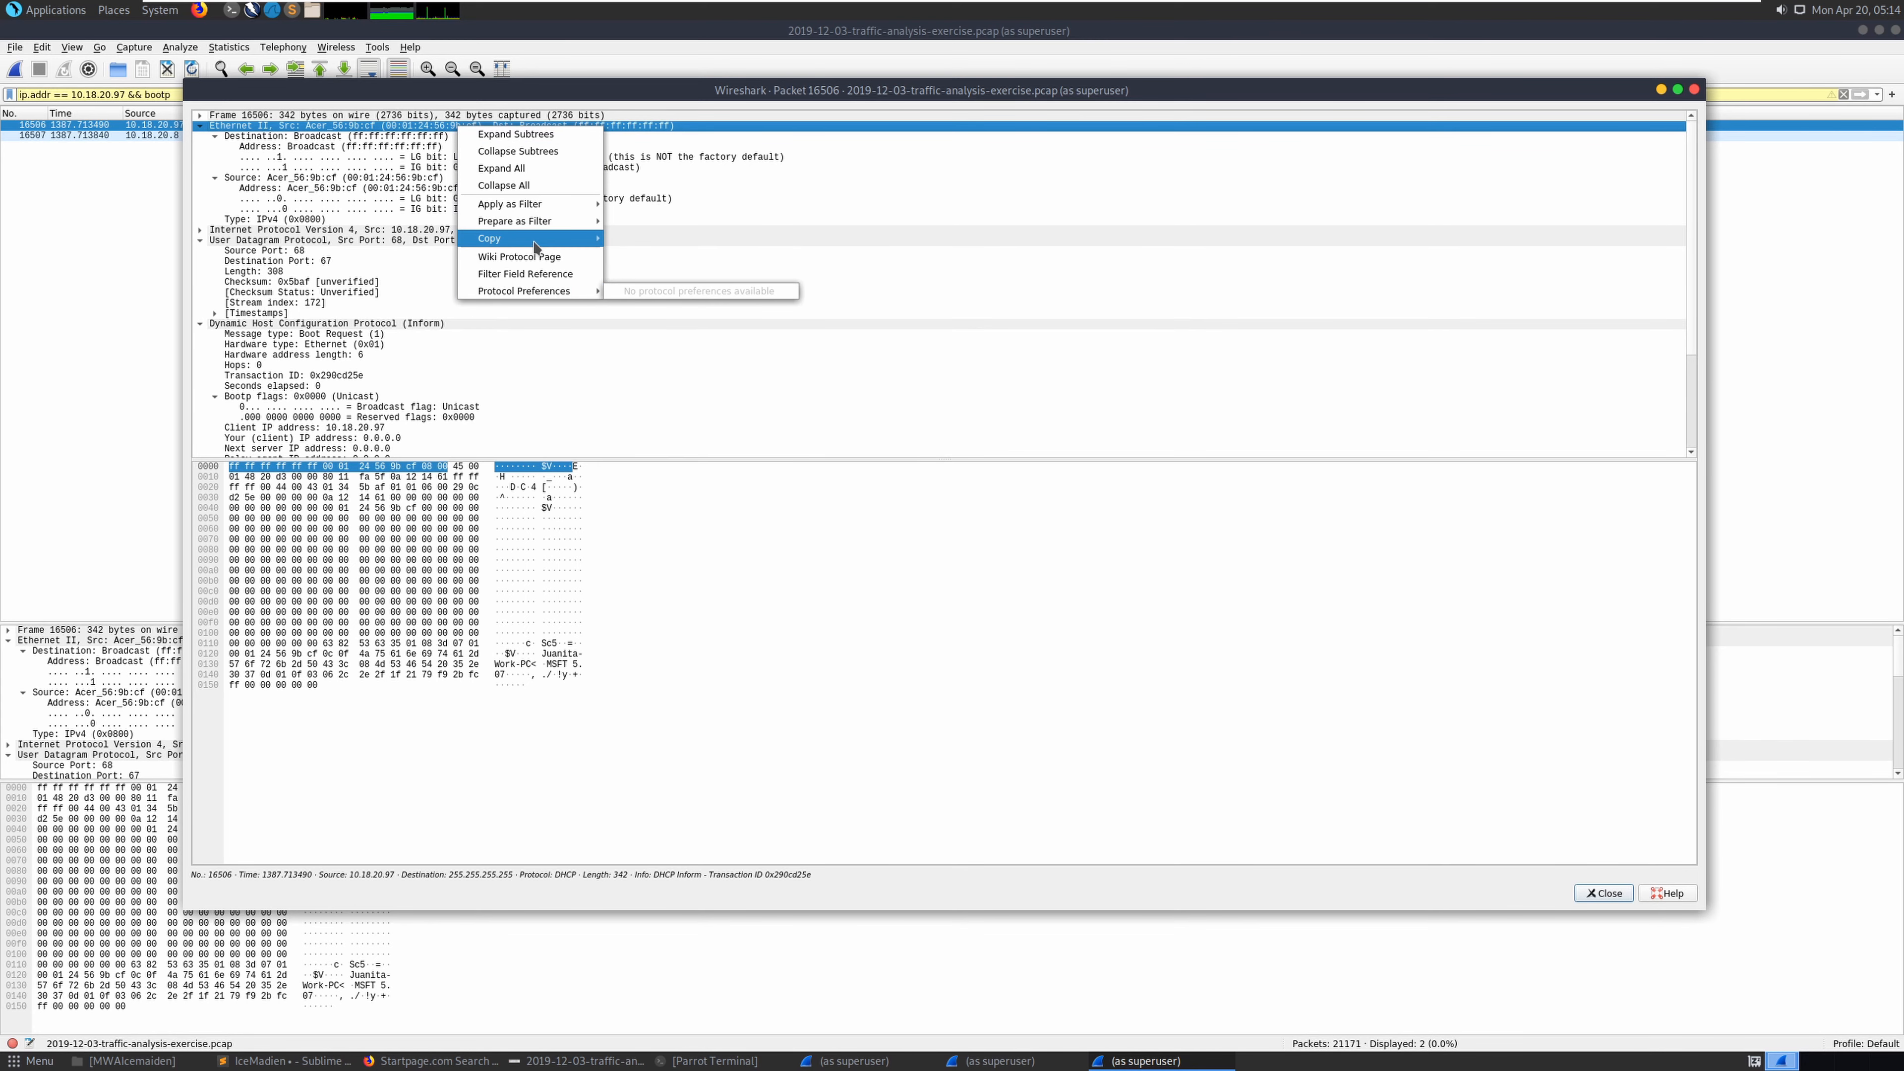
mouse_move(524, 238)
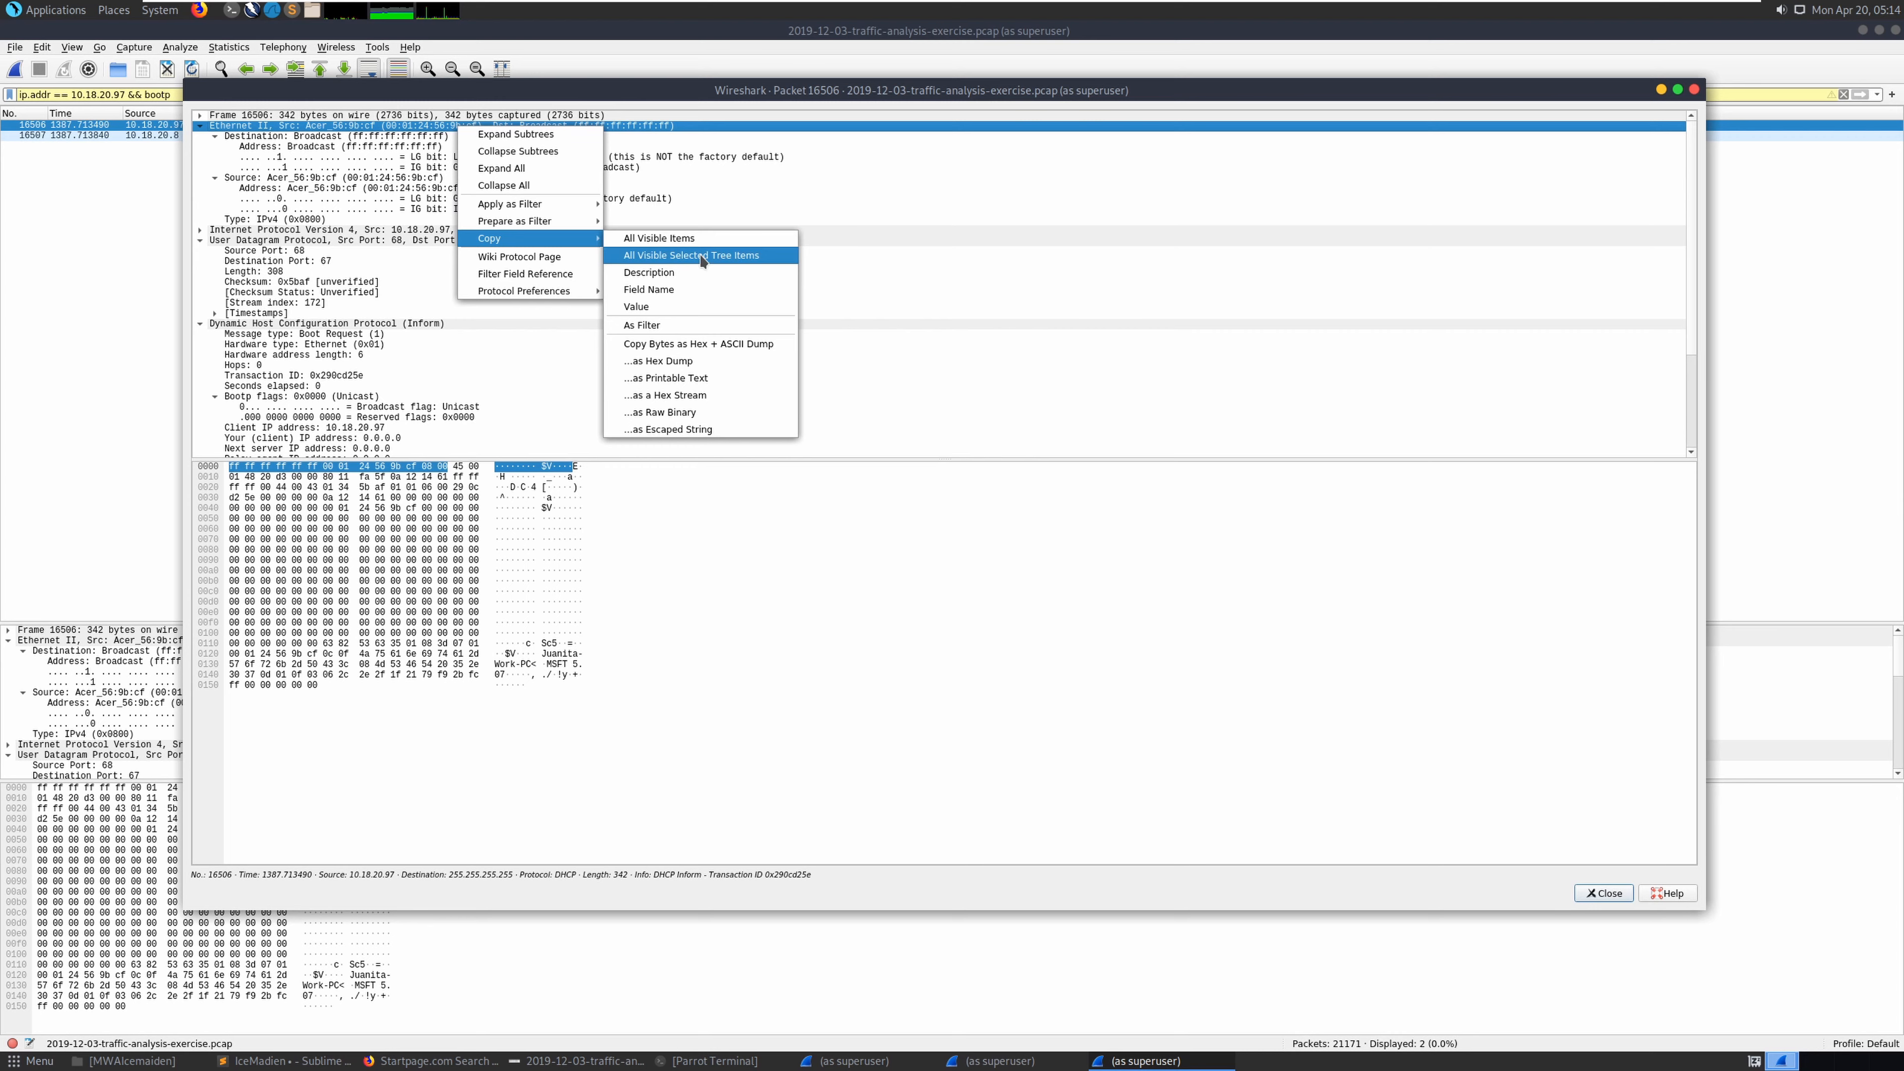
left_click(701, 258)
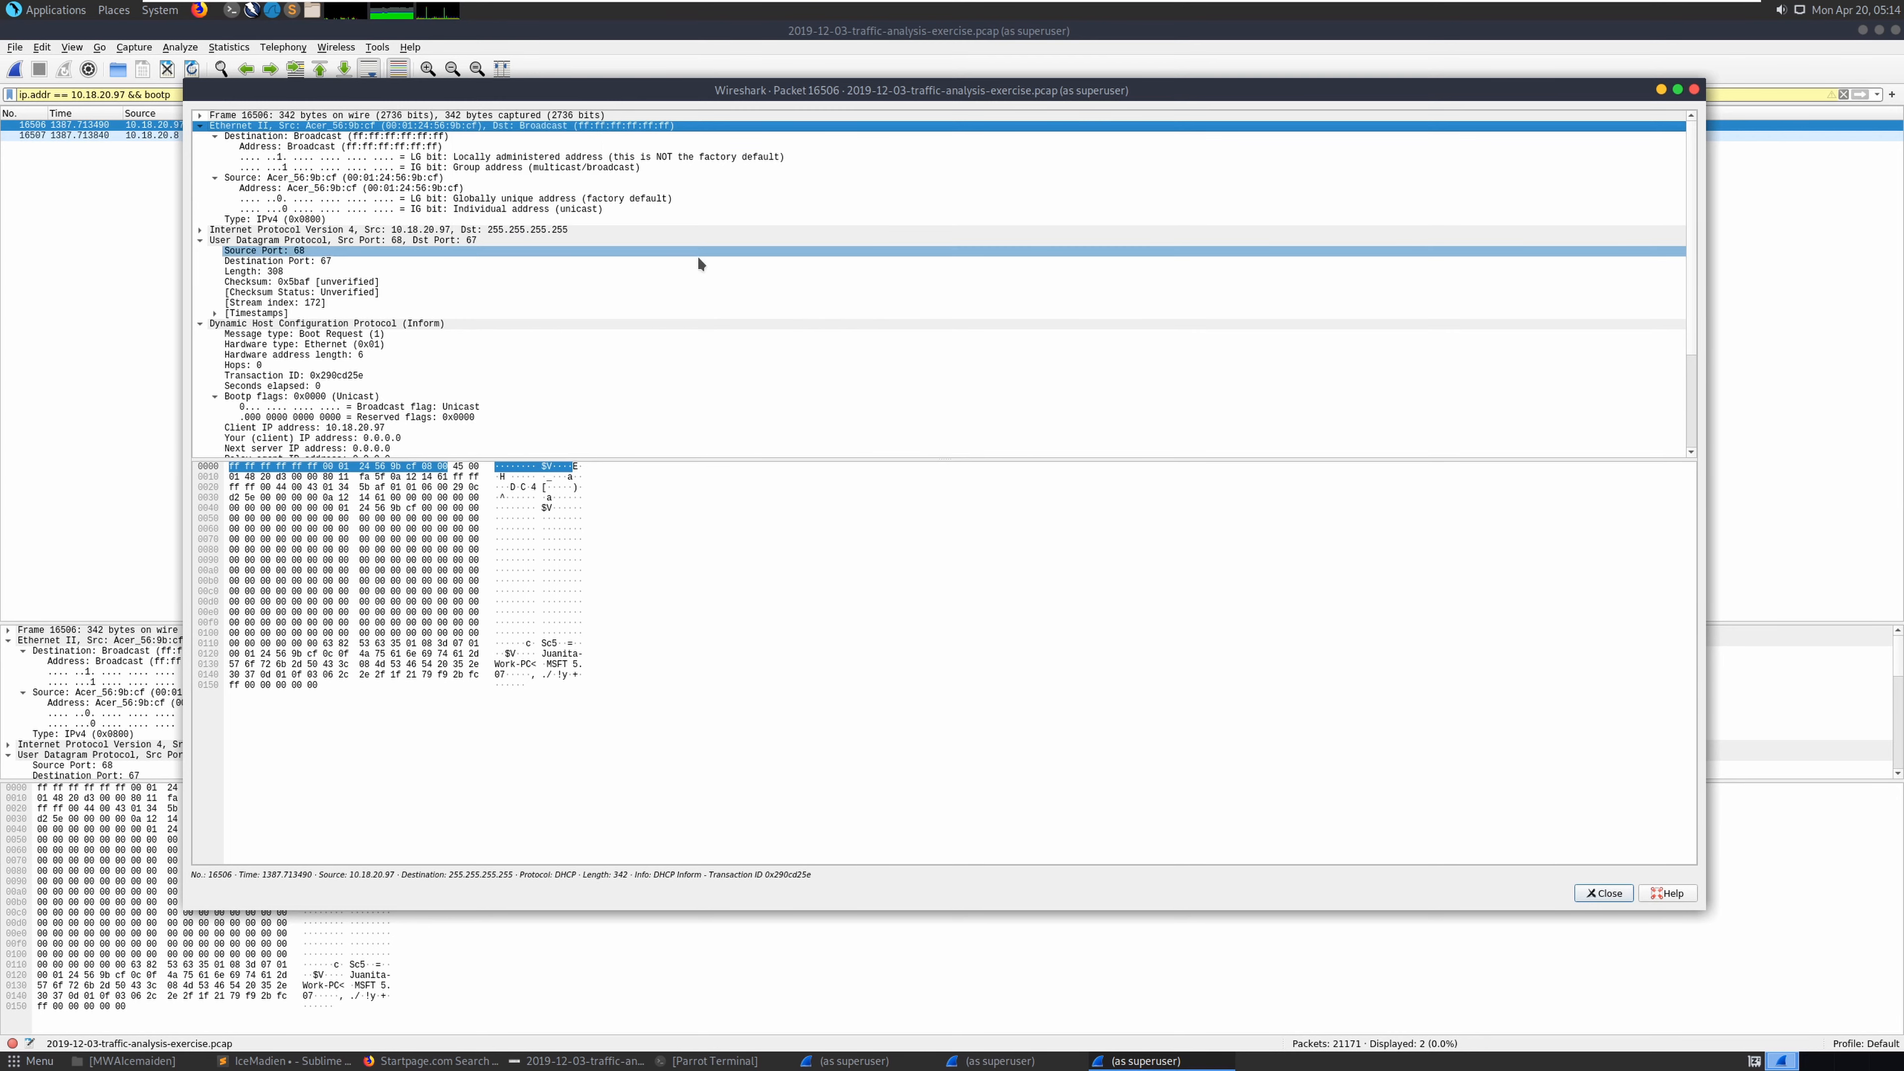
Replace the Frame 10681 details at the end of the IceMadien notes with the copied Ethernet II details
left_click(274, 1062)
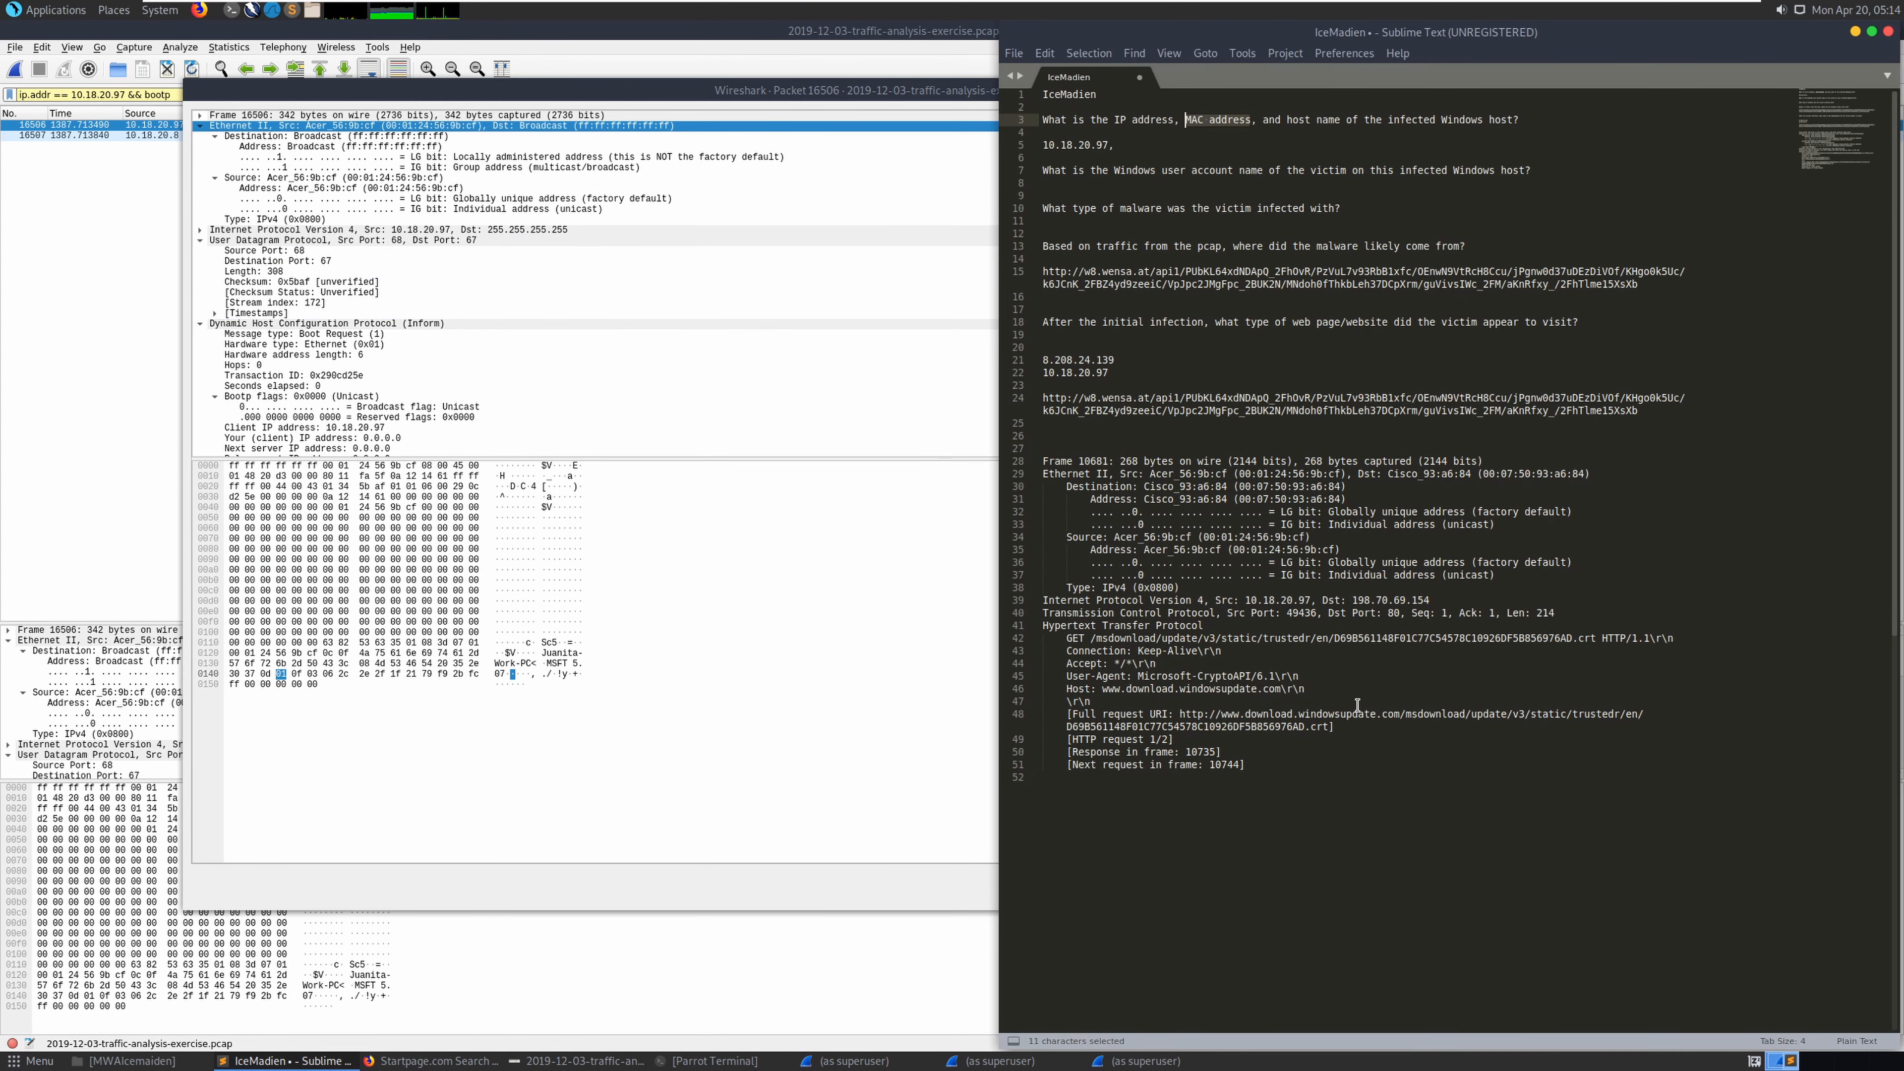
left_click_drag(1050, 778, 1018, 454)
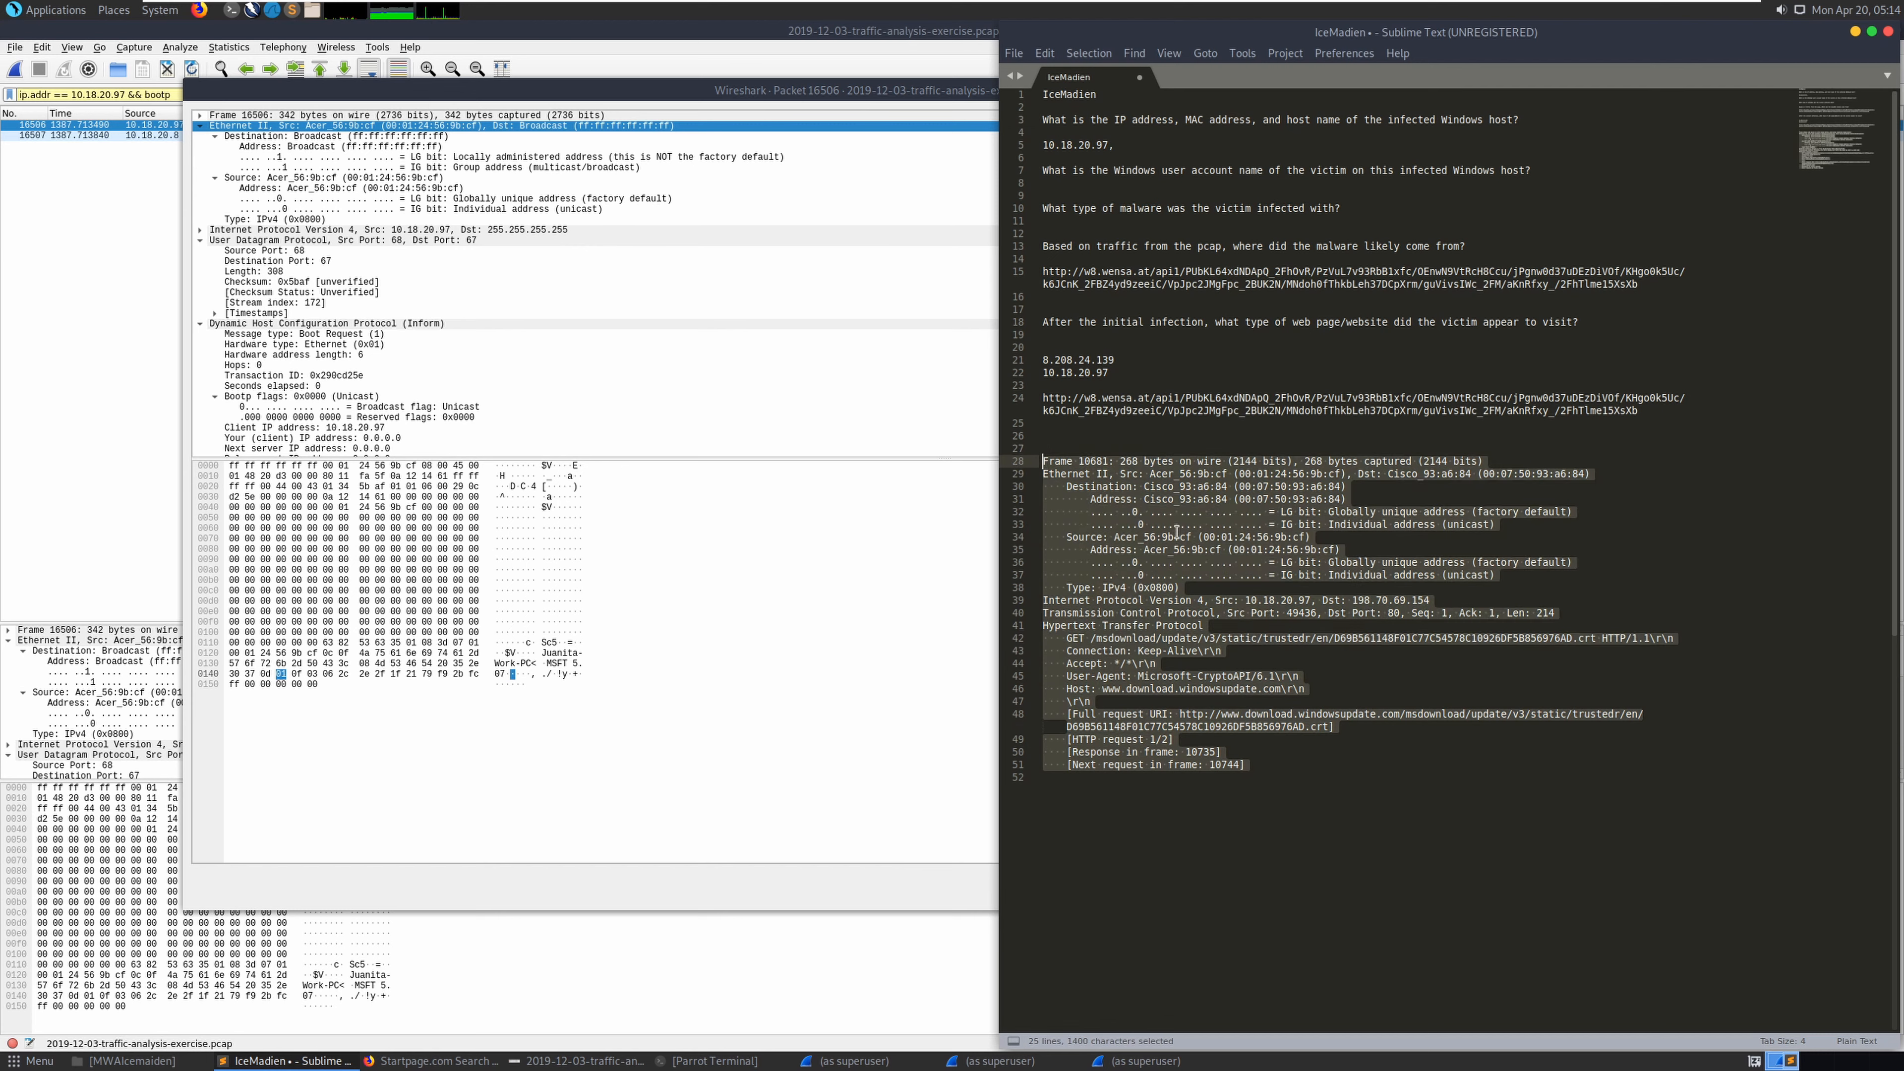
key("ctrl+v")
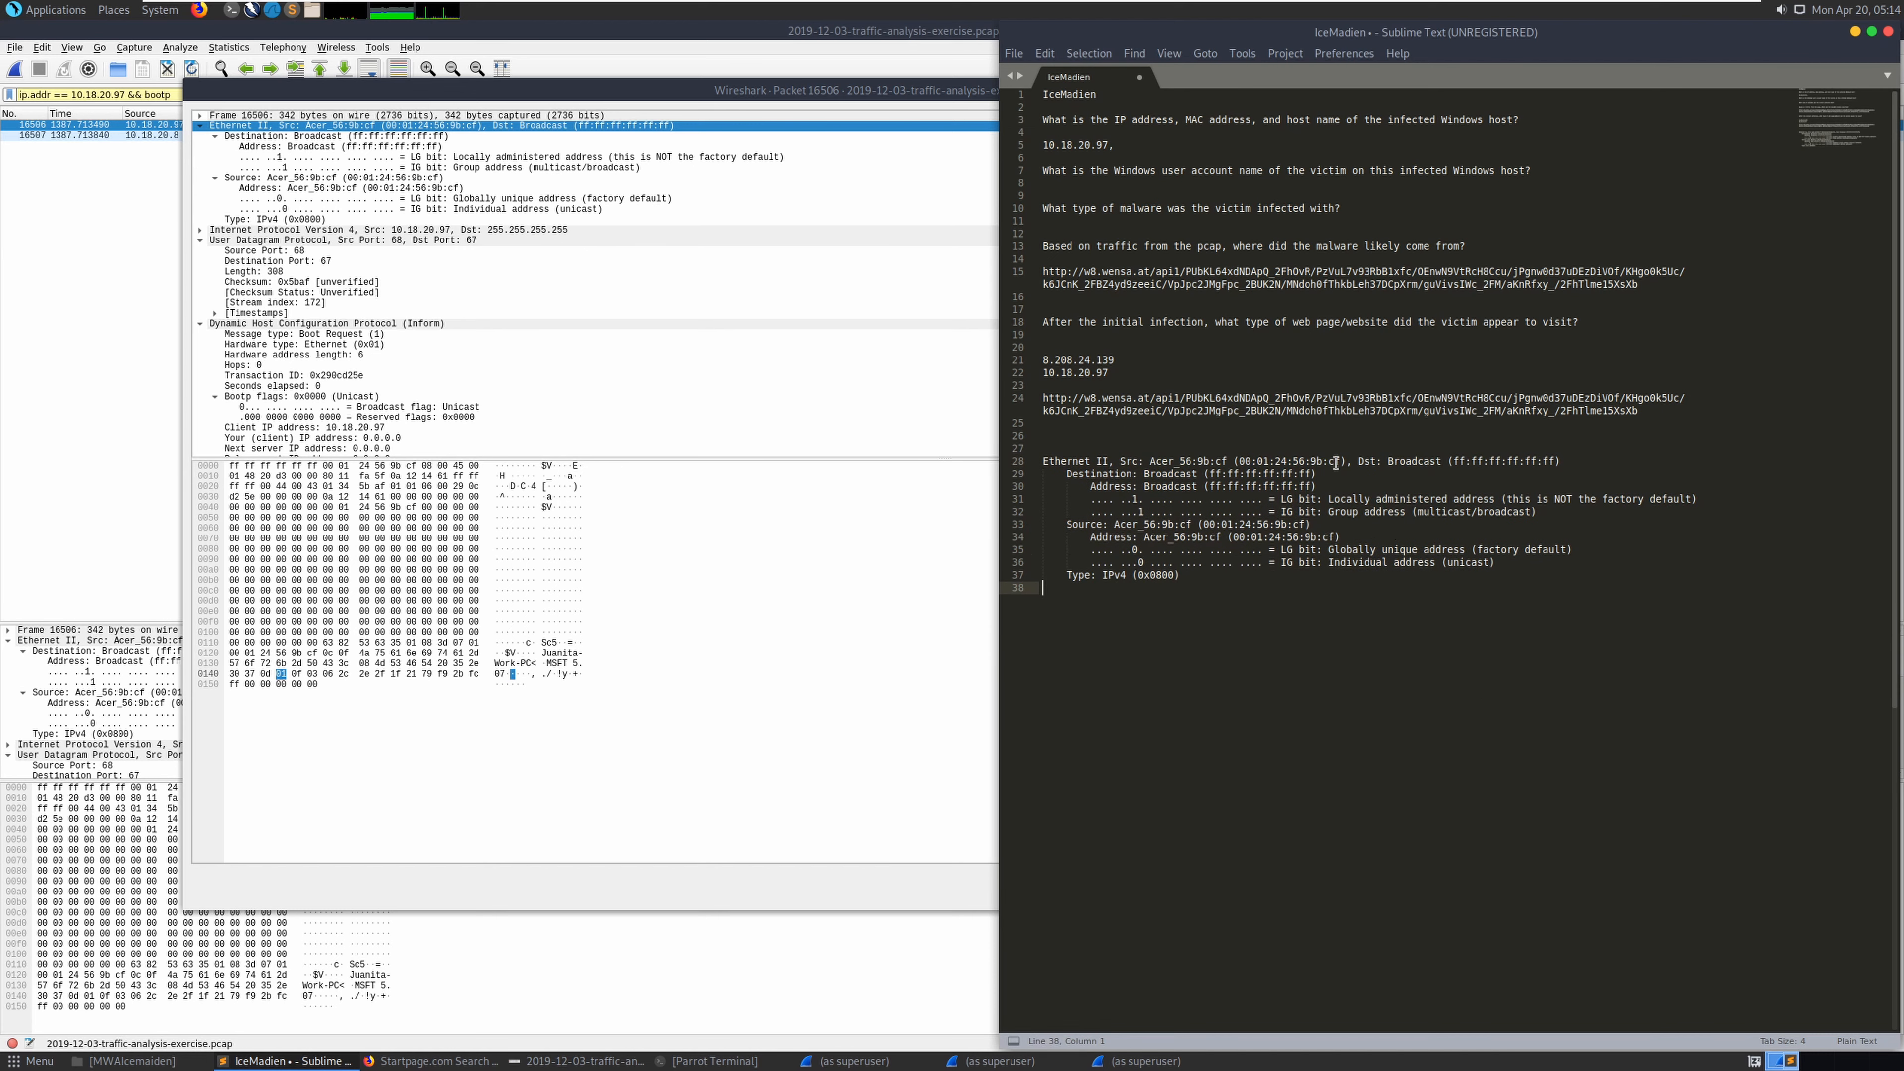
Copy the source MAC address 00:01:24:56:9b:cf from the Ethernet II line and paste it after 10.18.20.97 in the first answer
left_click_drag(1343, 463, 1241, 462)
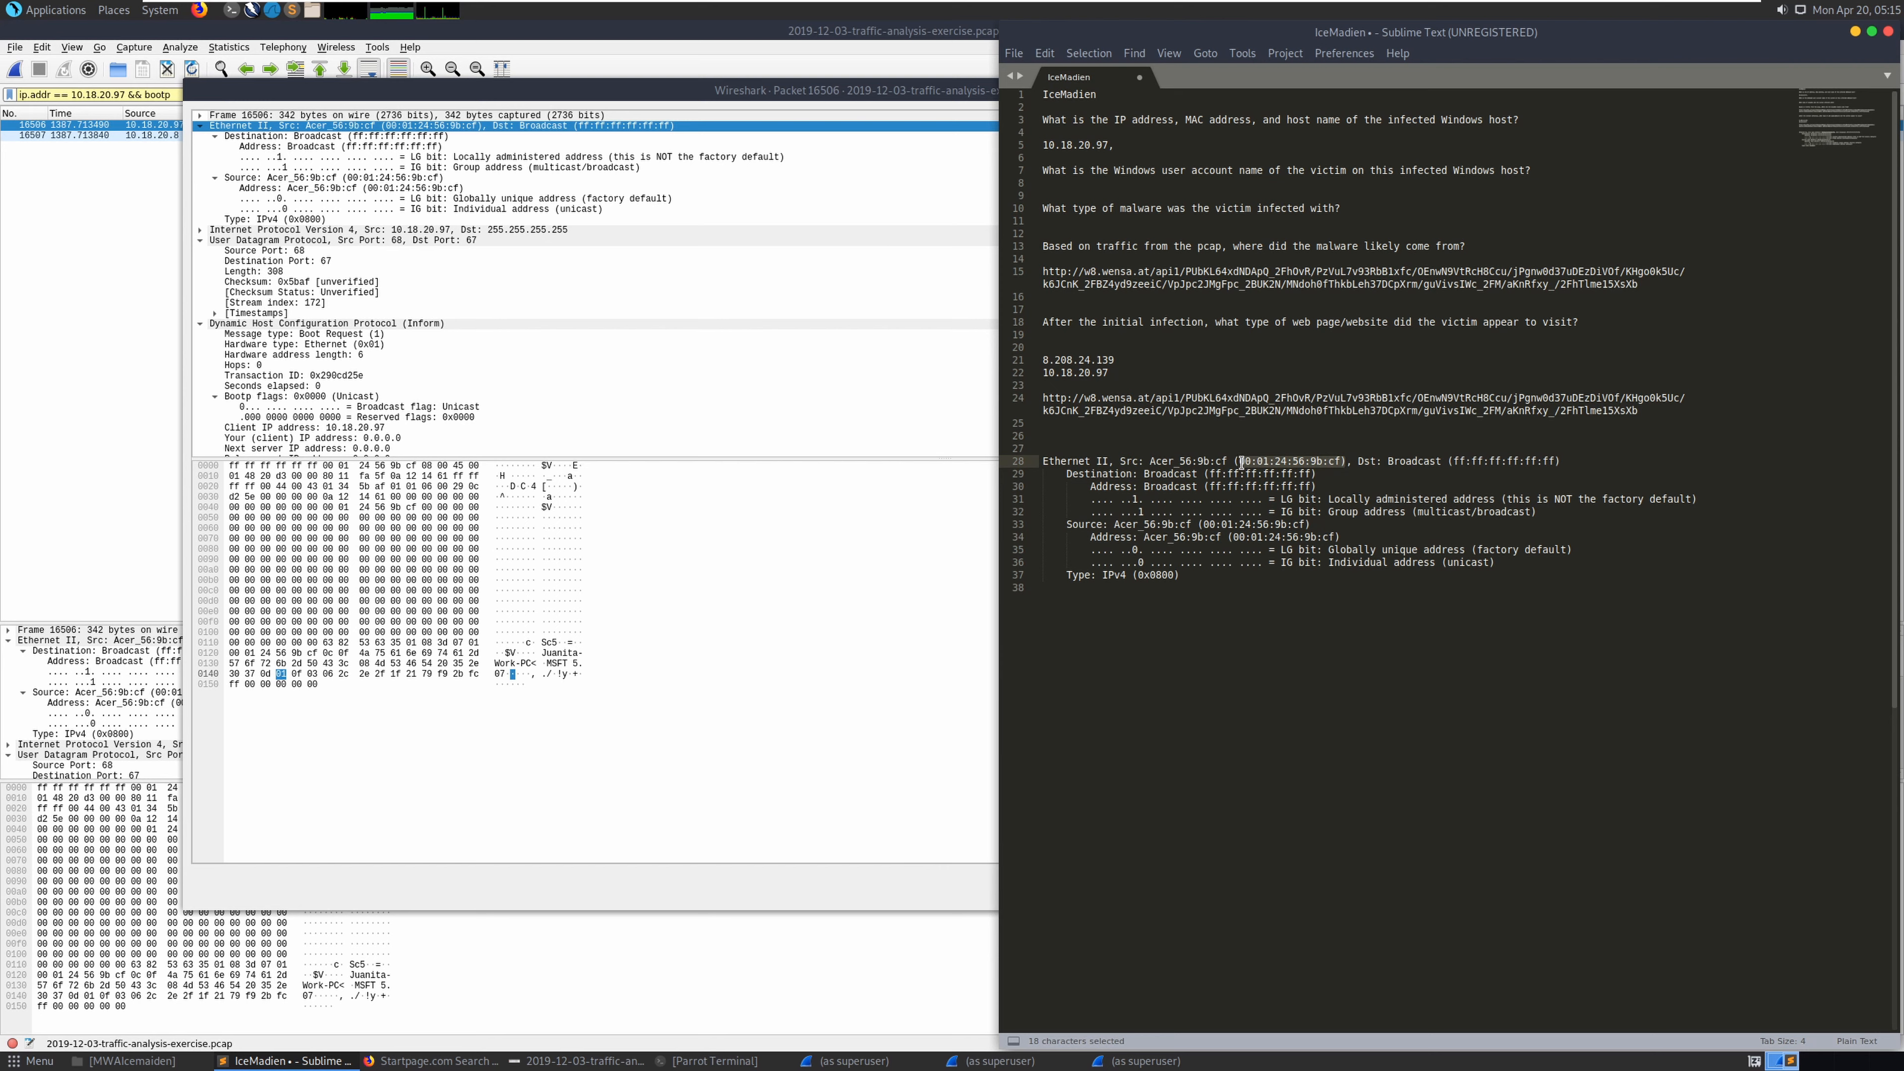
key("ctrl+c")
left_click(1171, 145)
key("ctrl+v")
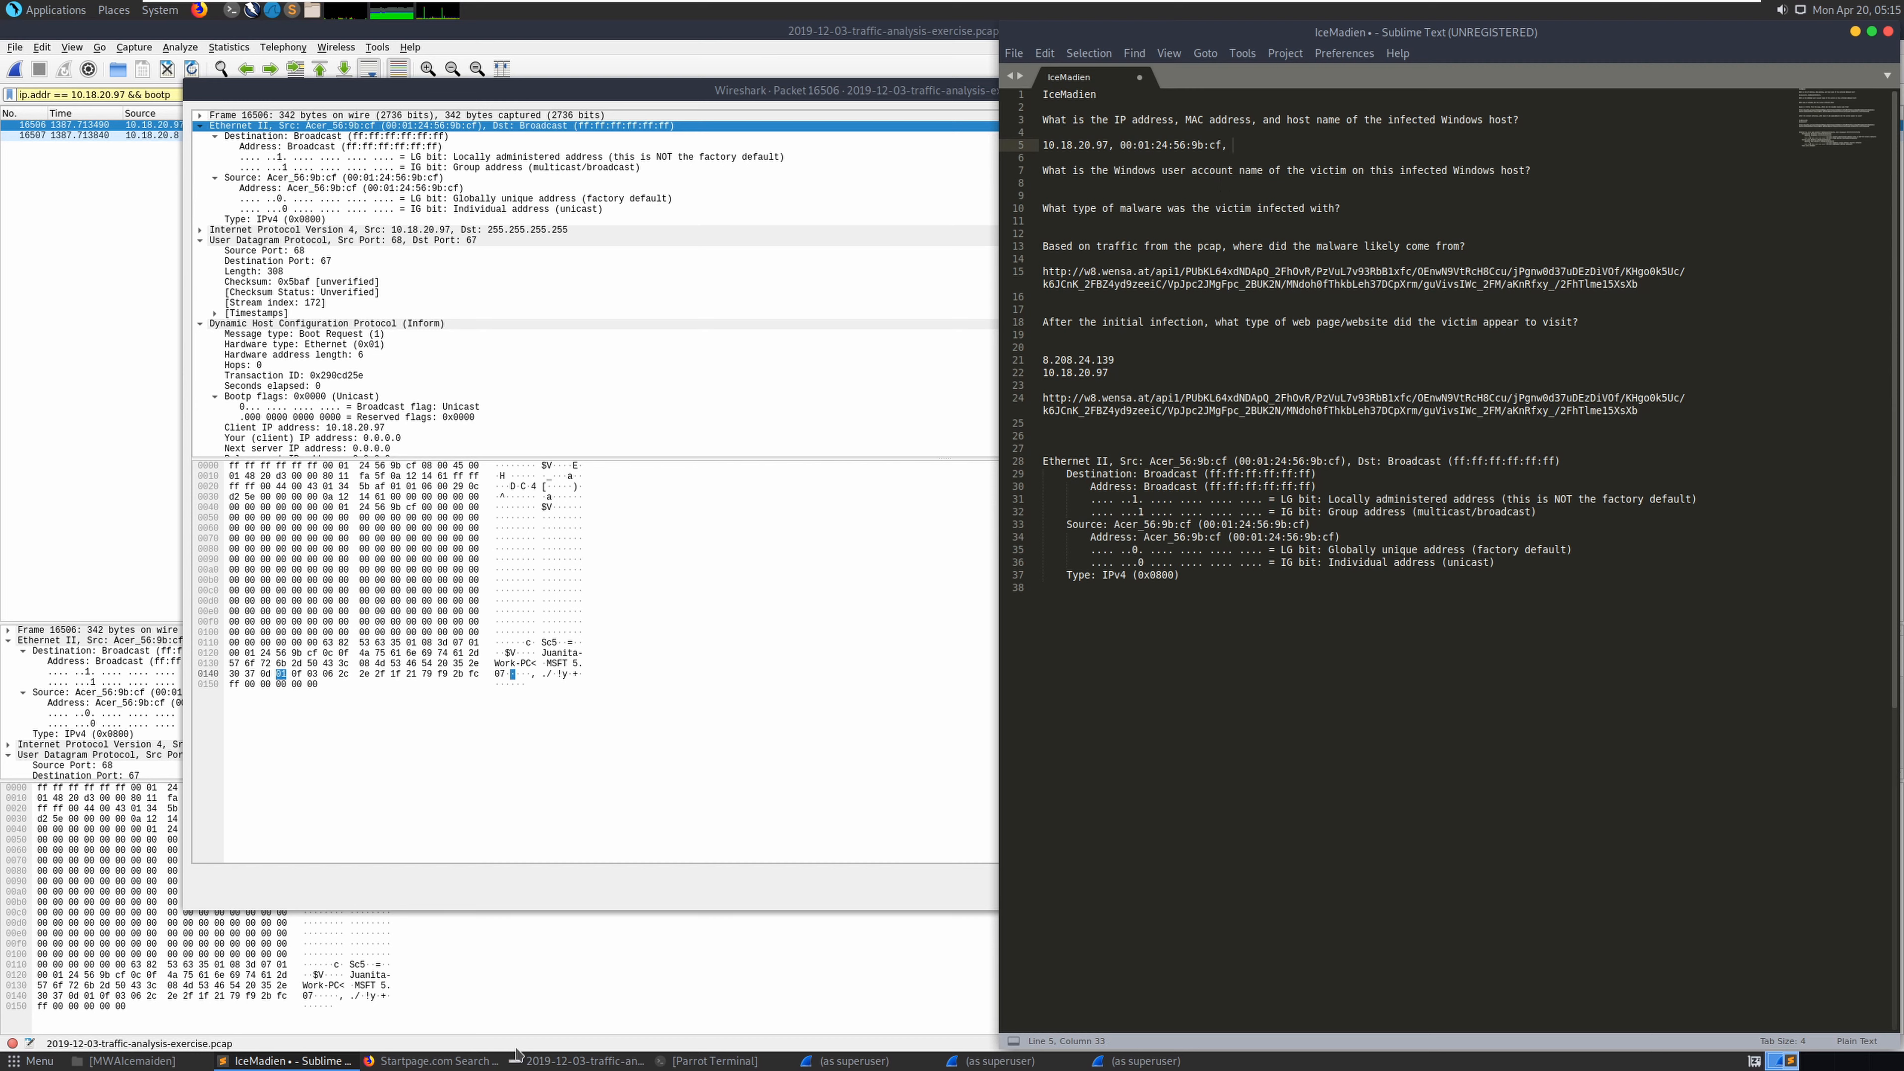
Consult the Hacking Notes in the browser on finding the hostname and MAC address from DHCP traffic
left_click(431, 1061)
left_click(781, 39)
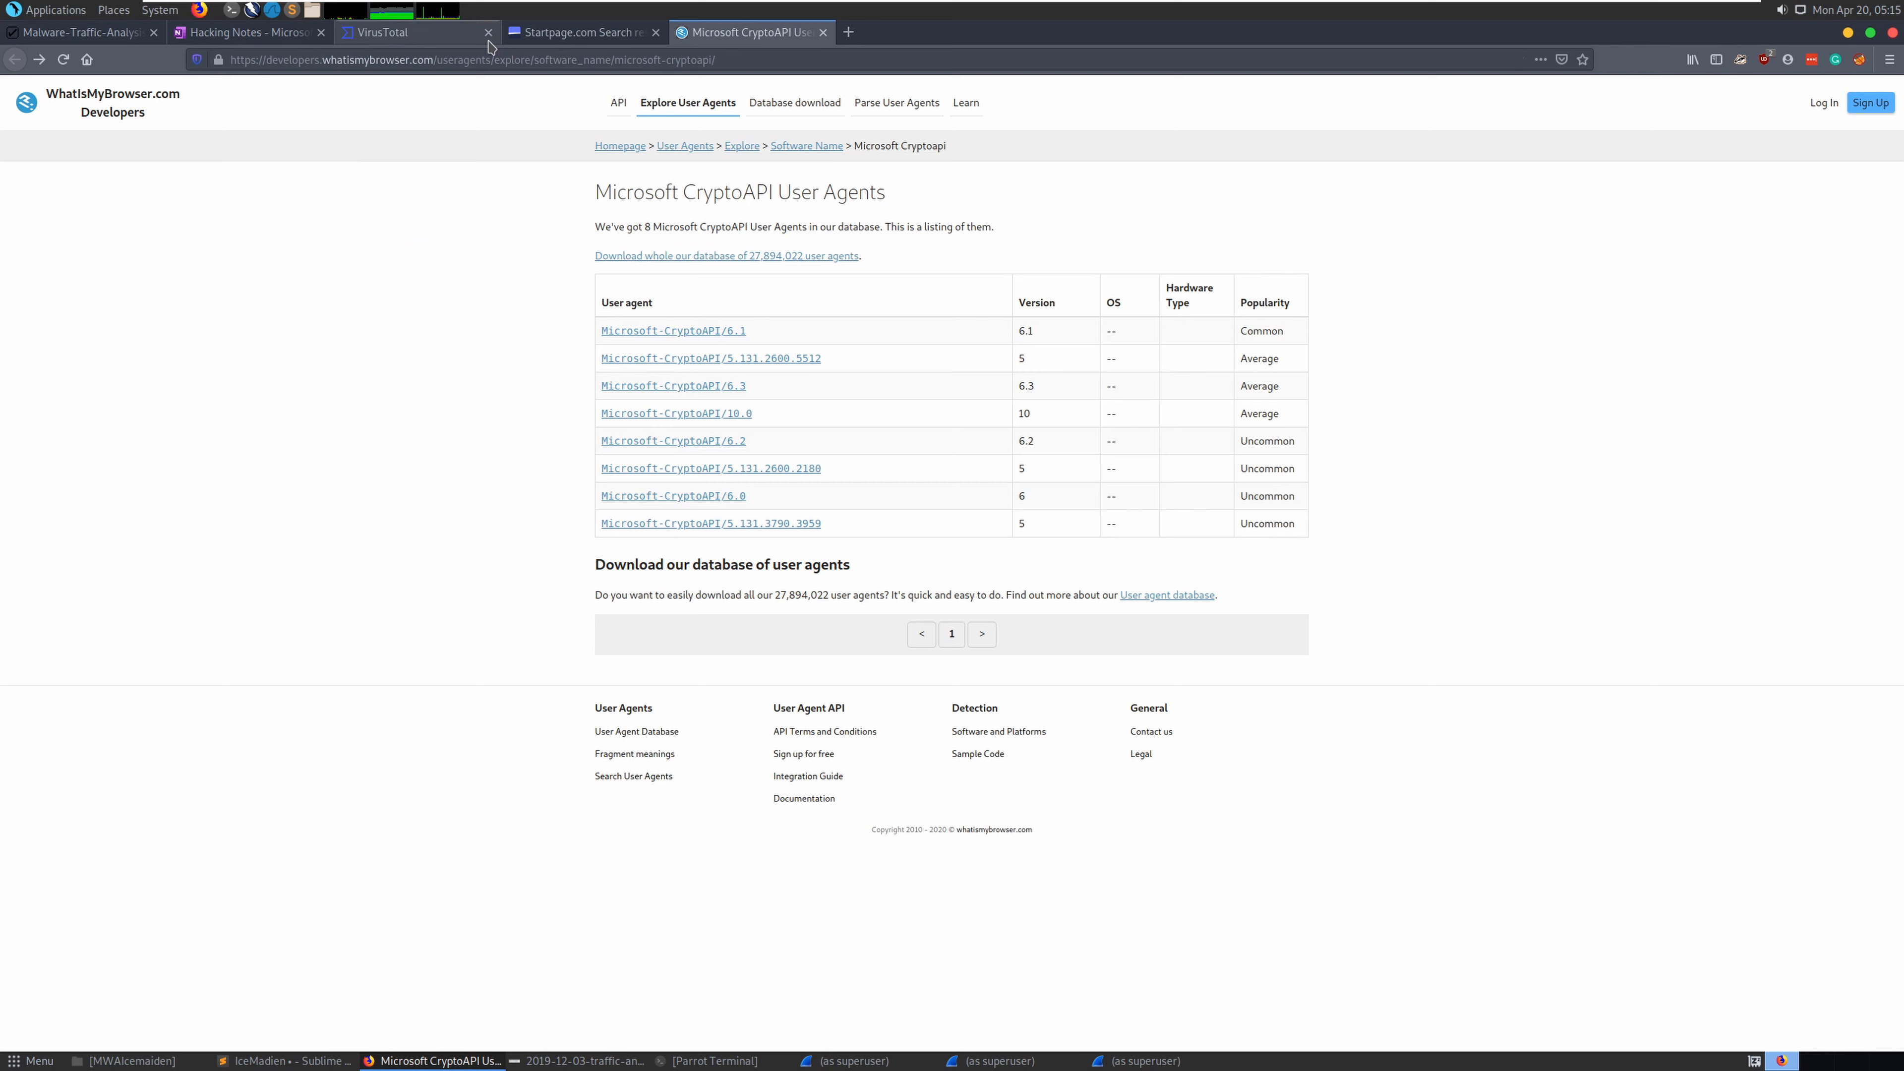
left_click(381, 32)
left_click(247, 32)
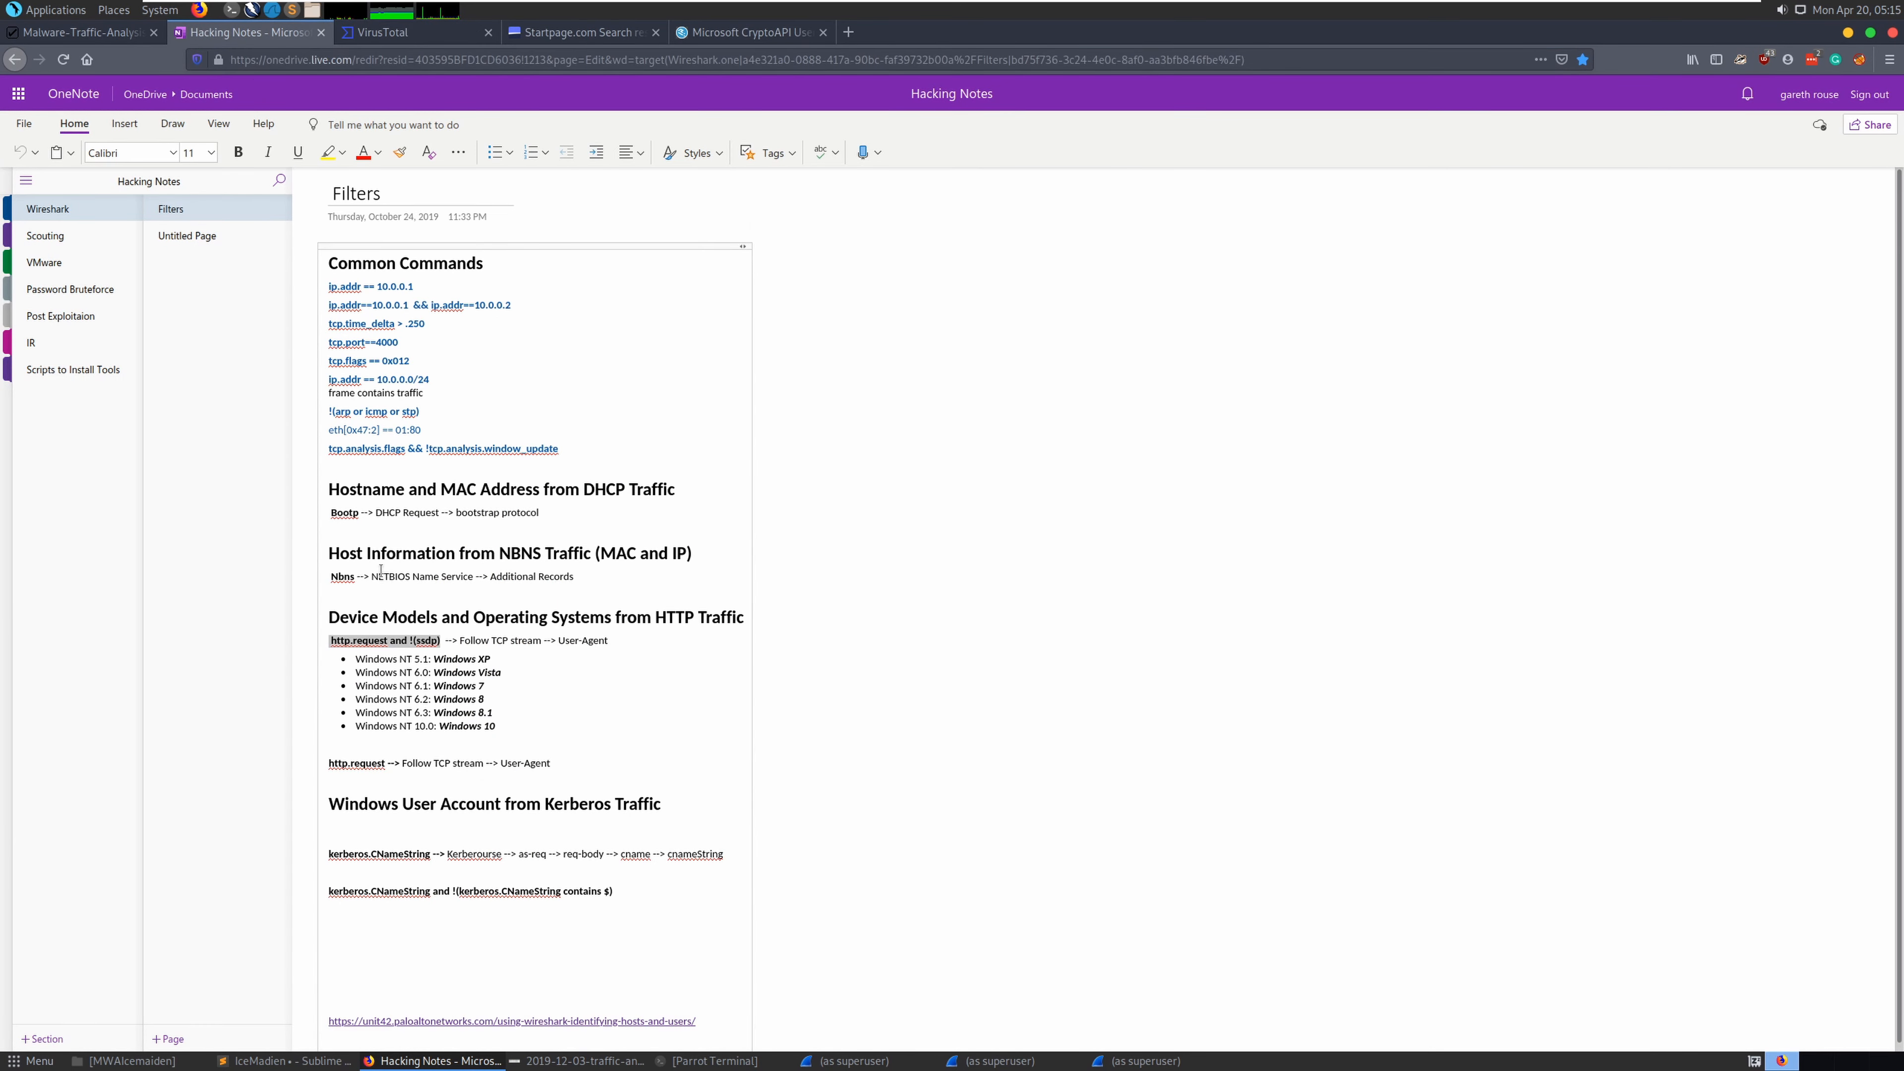
left_click_drag(425, 488, 518, 513)
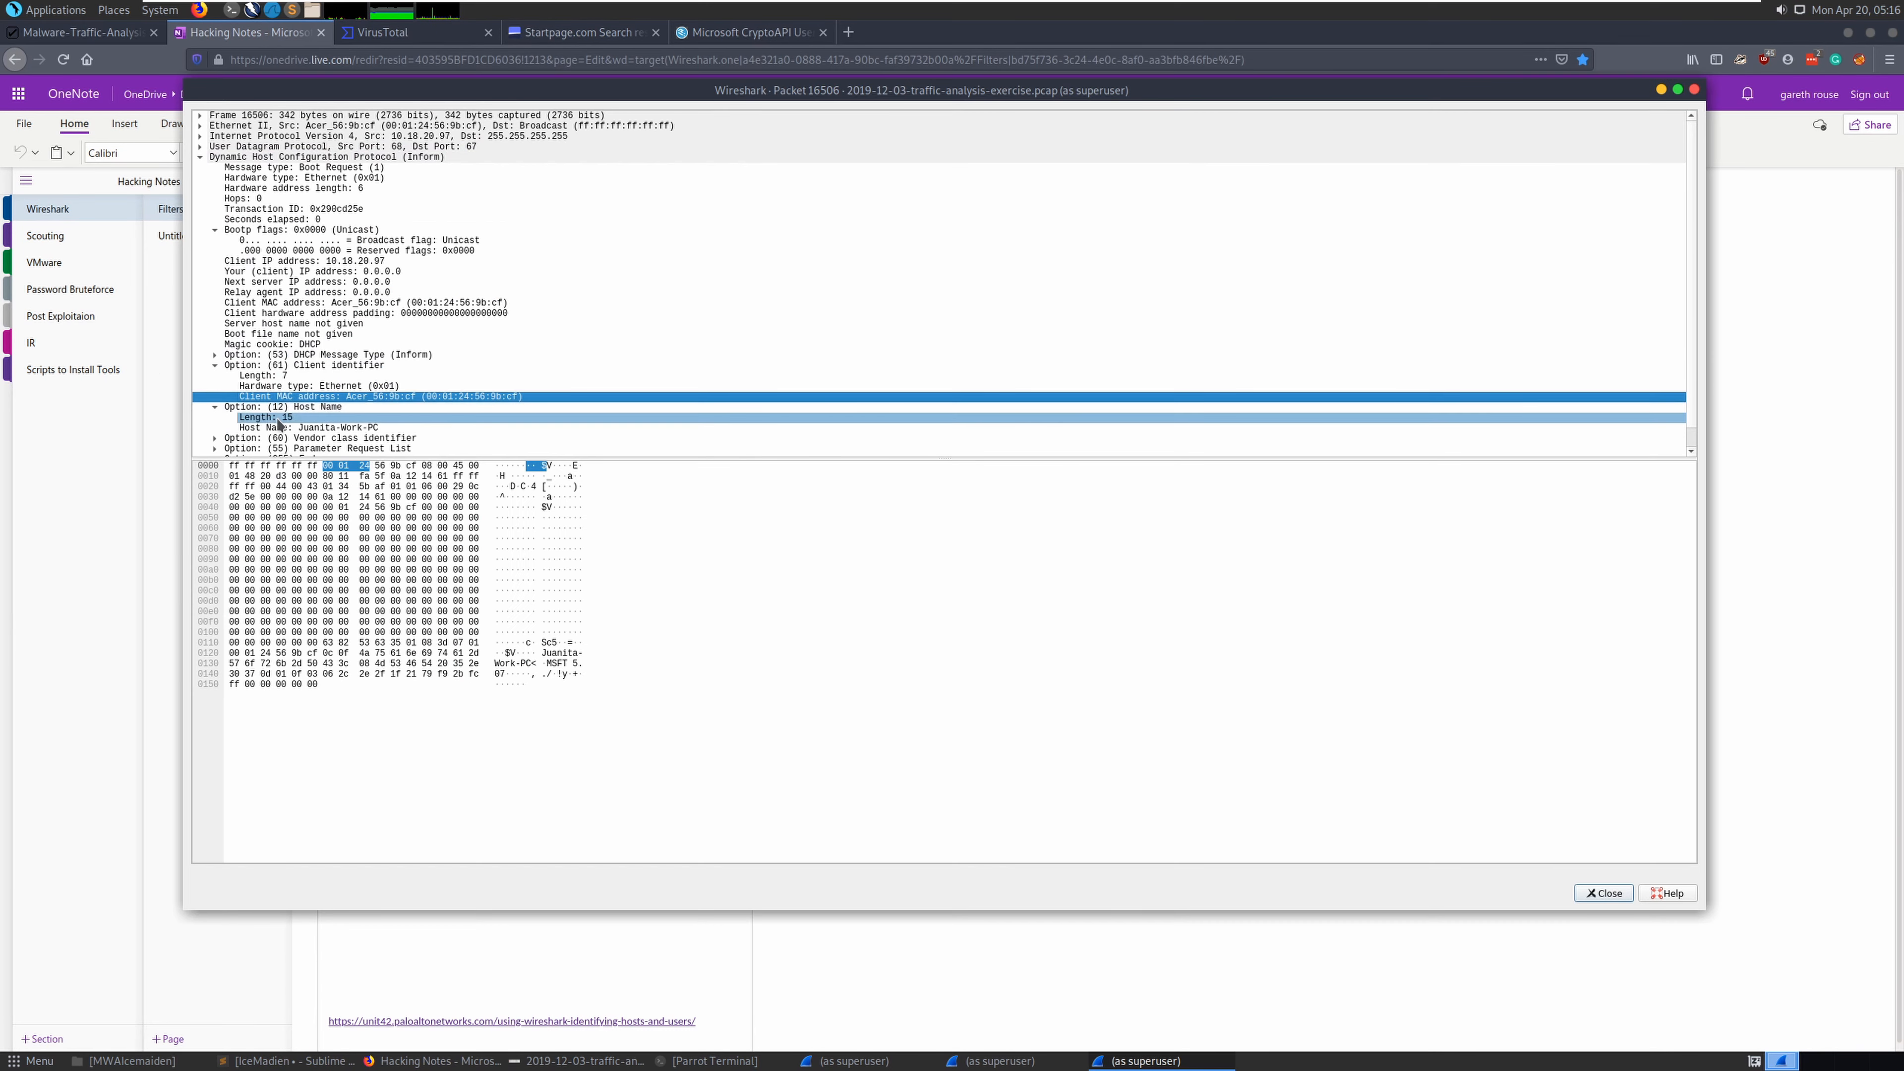
Copy the Host Name entry from the packet's Option 12 and paste it over the Ethernet II details in the IceMadien notes
left_click(376, 430)
right_click(374, 431)
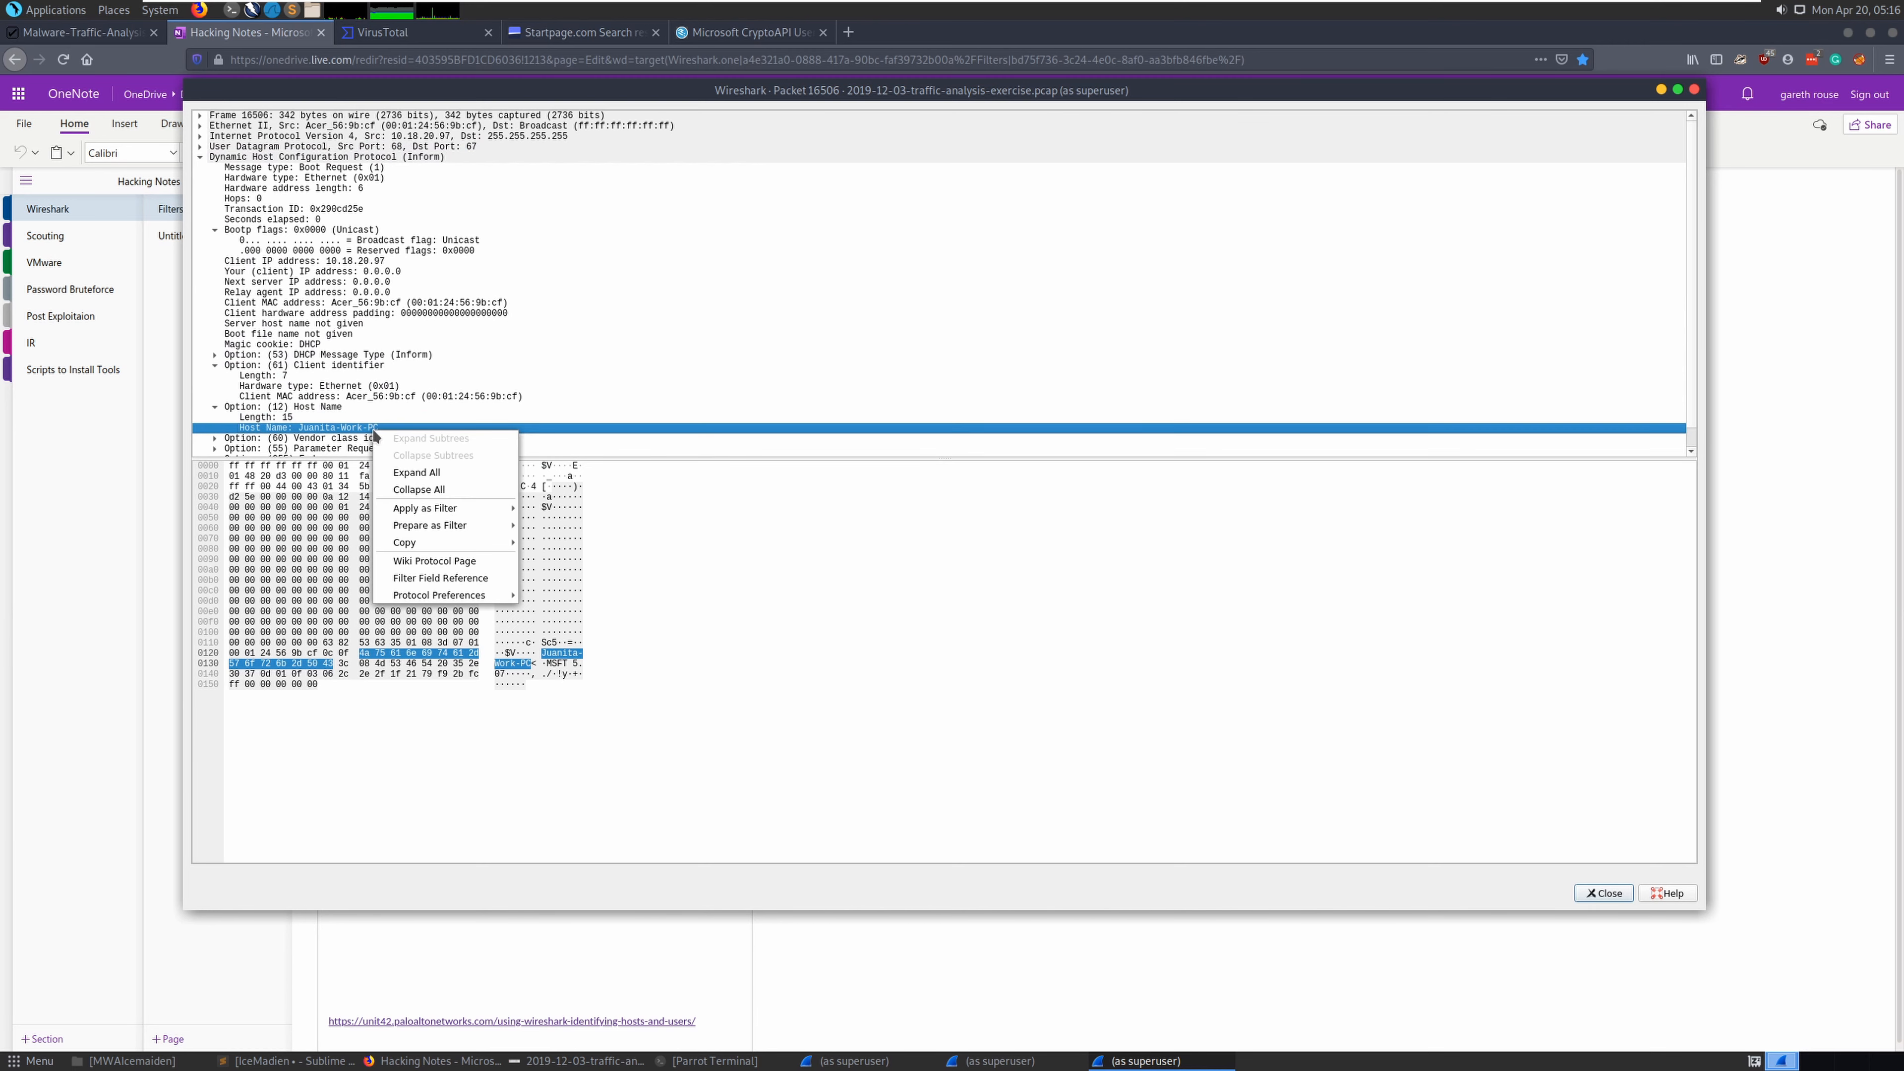
mouse_move(478, 550)
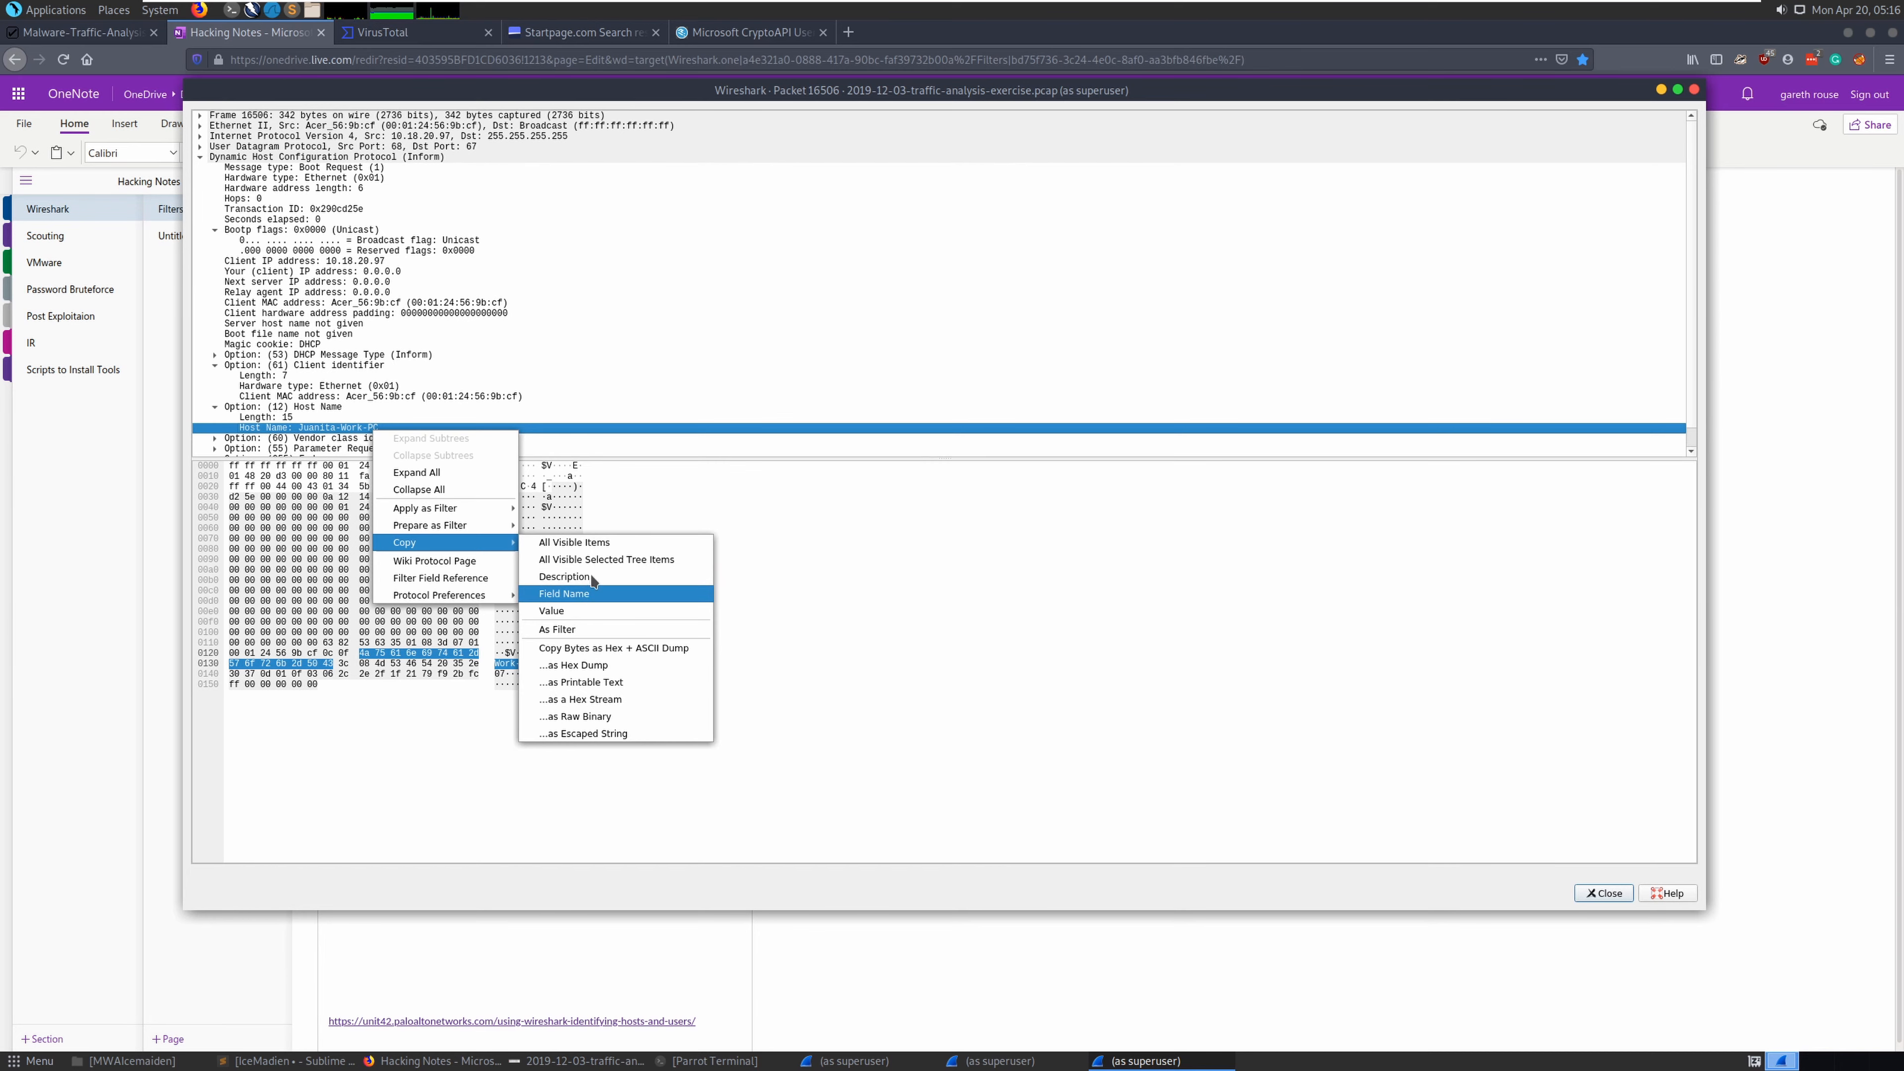
left_click(542, 608)
key("alt+Tab")
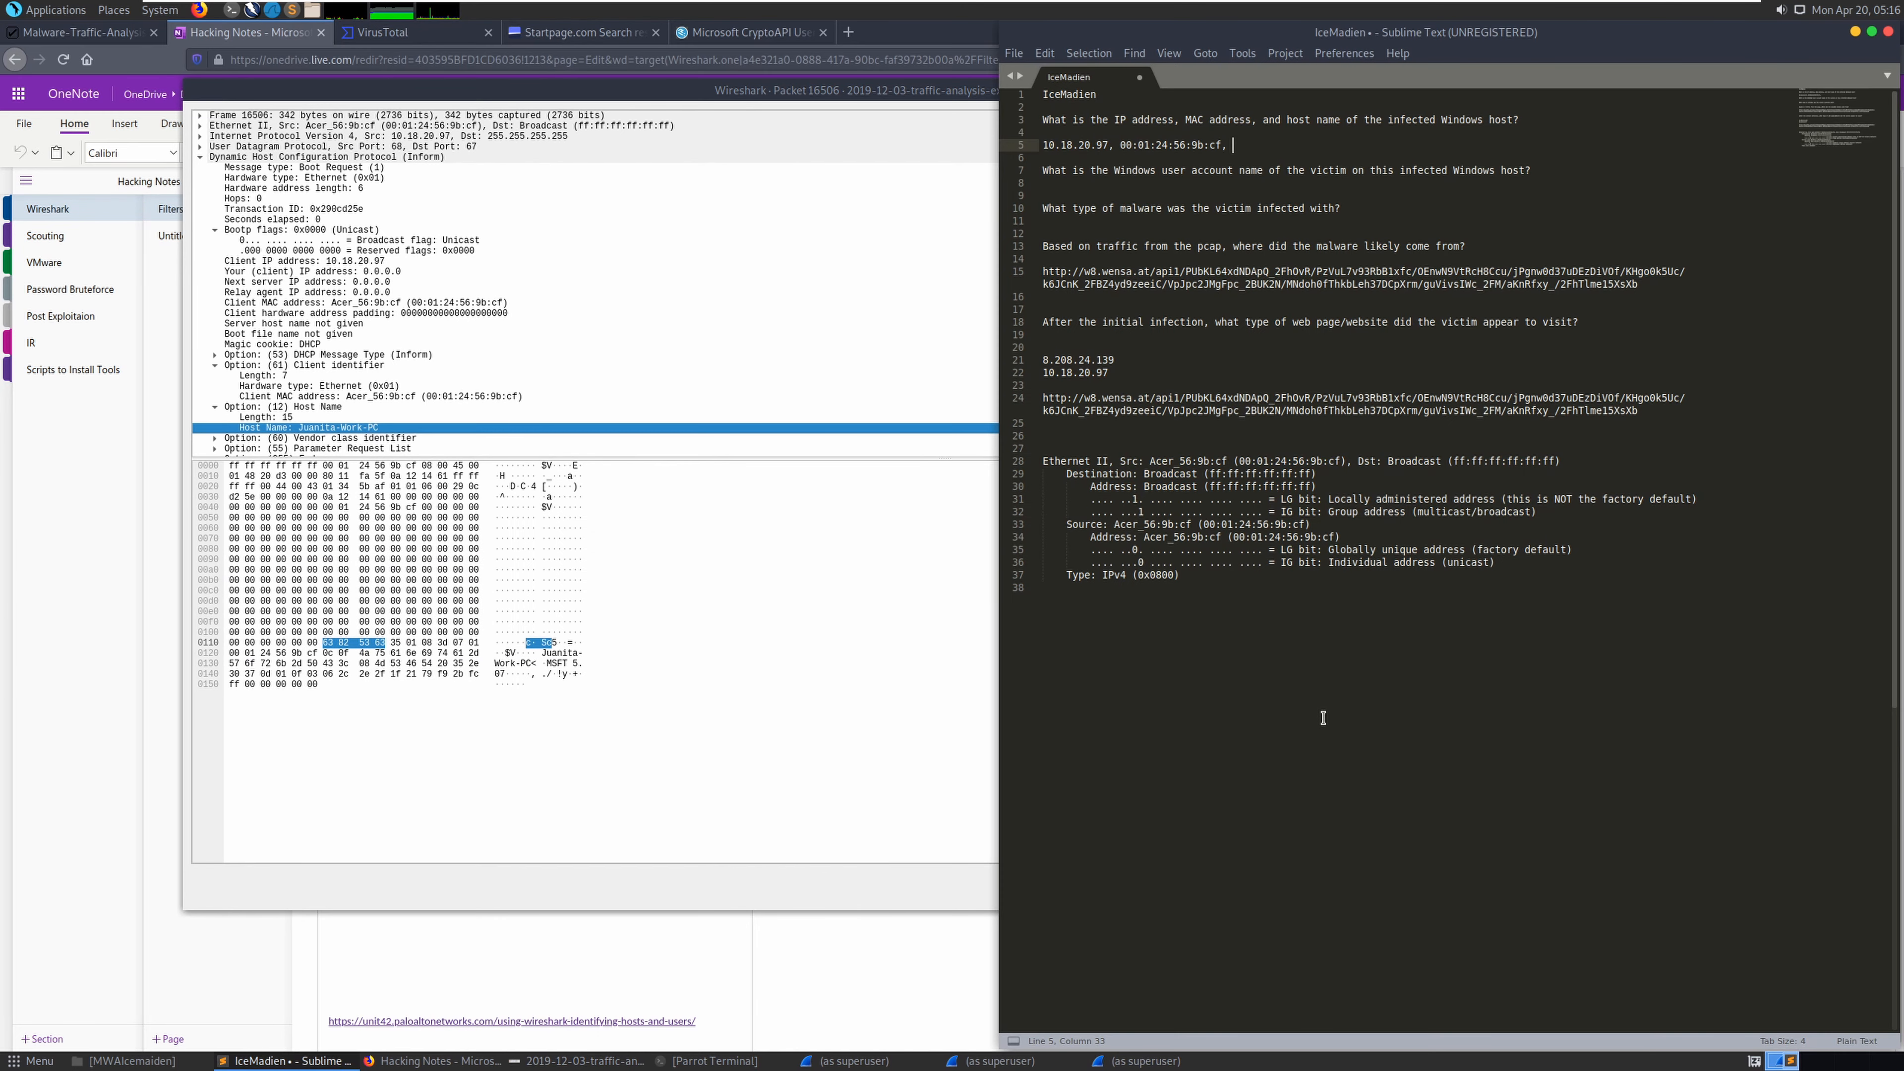
left_click_drag(1267, 589, 1109, 449)
key("ctrl+v")
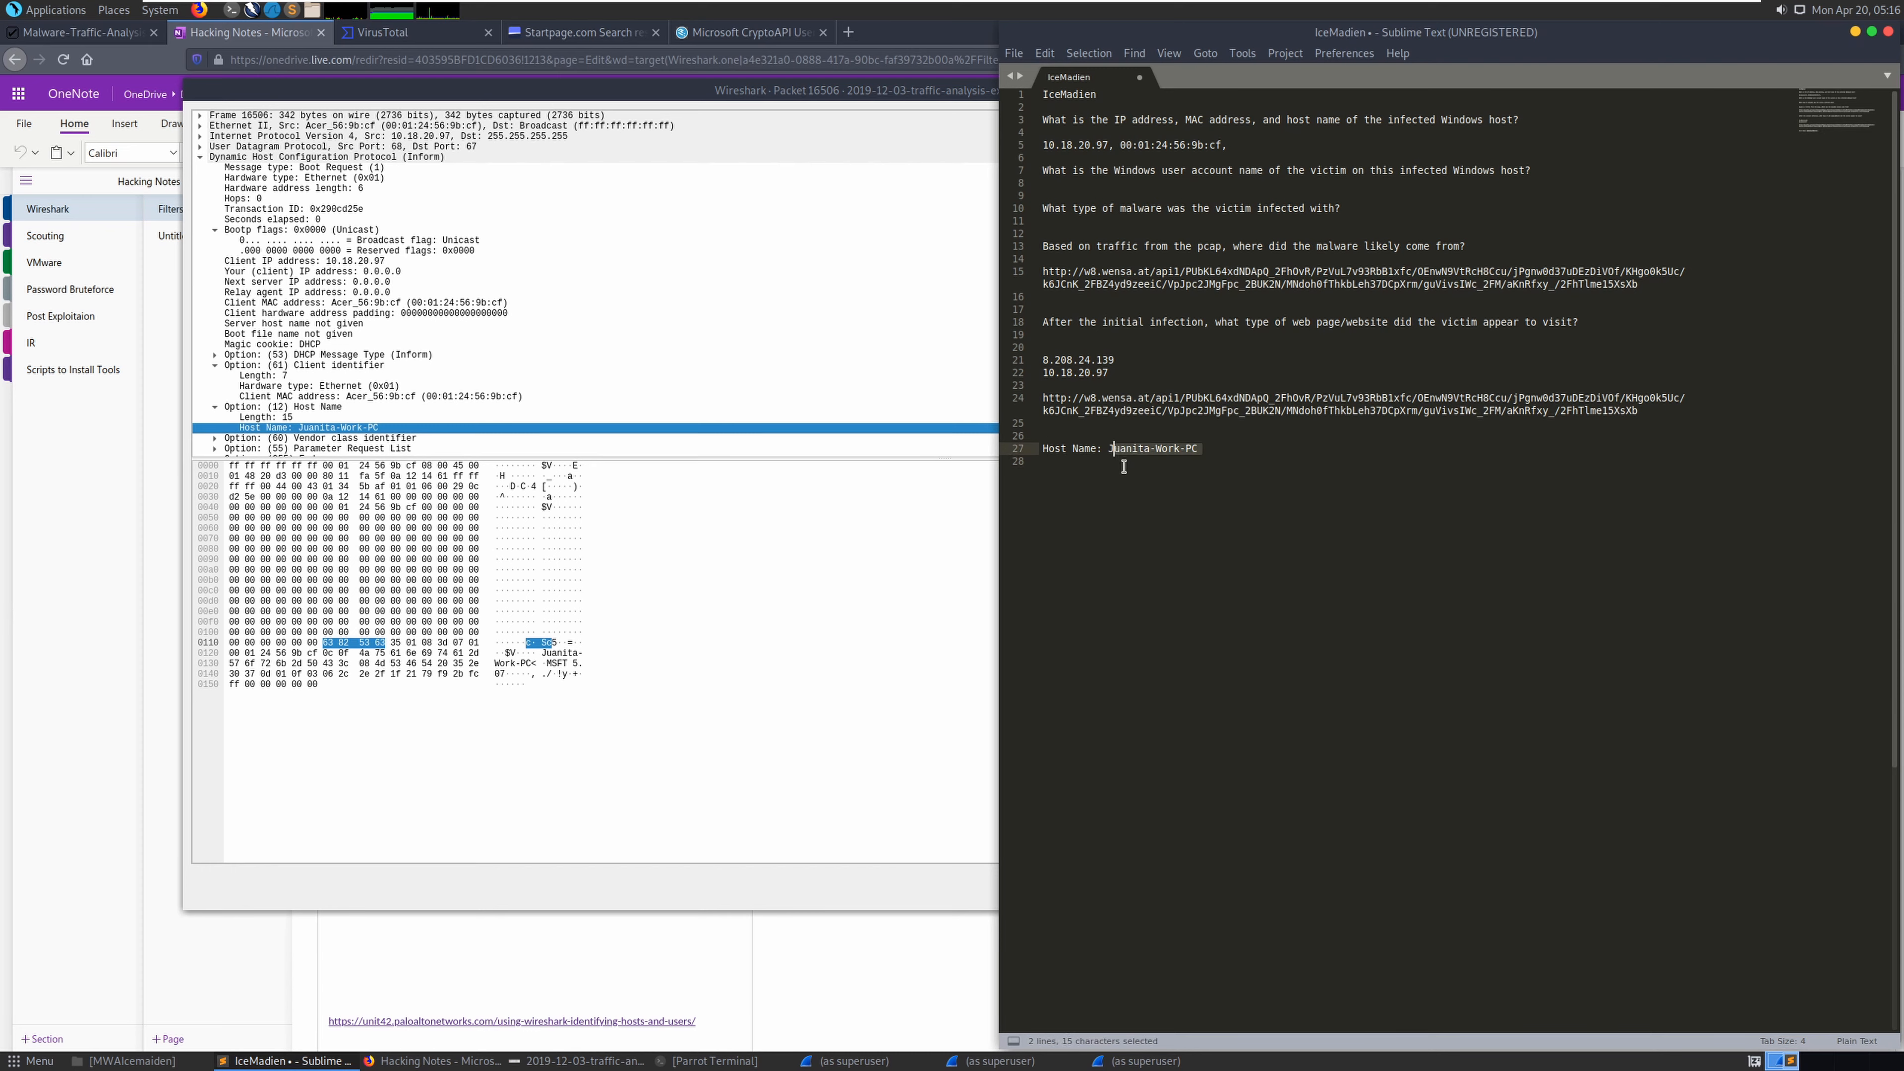
Add the infected computer's host name after the MAC address in the first answer and delete the leftover Host Name line
key("ctrl+c")
left_click(1260, 156)
key("ctrl+v")
left_click(1271, 146)
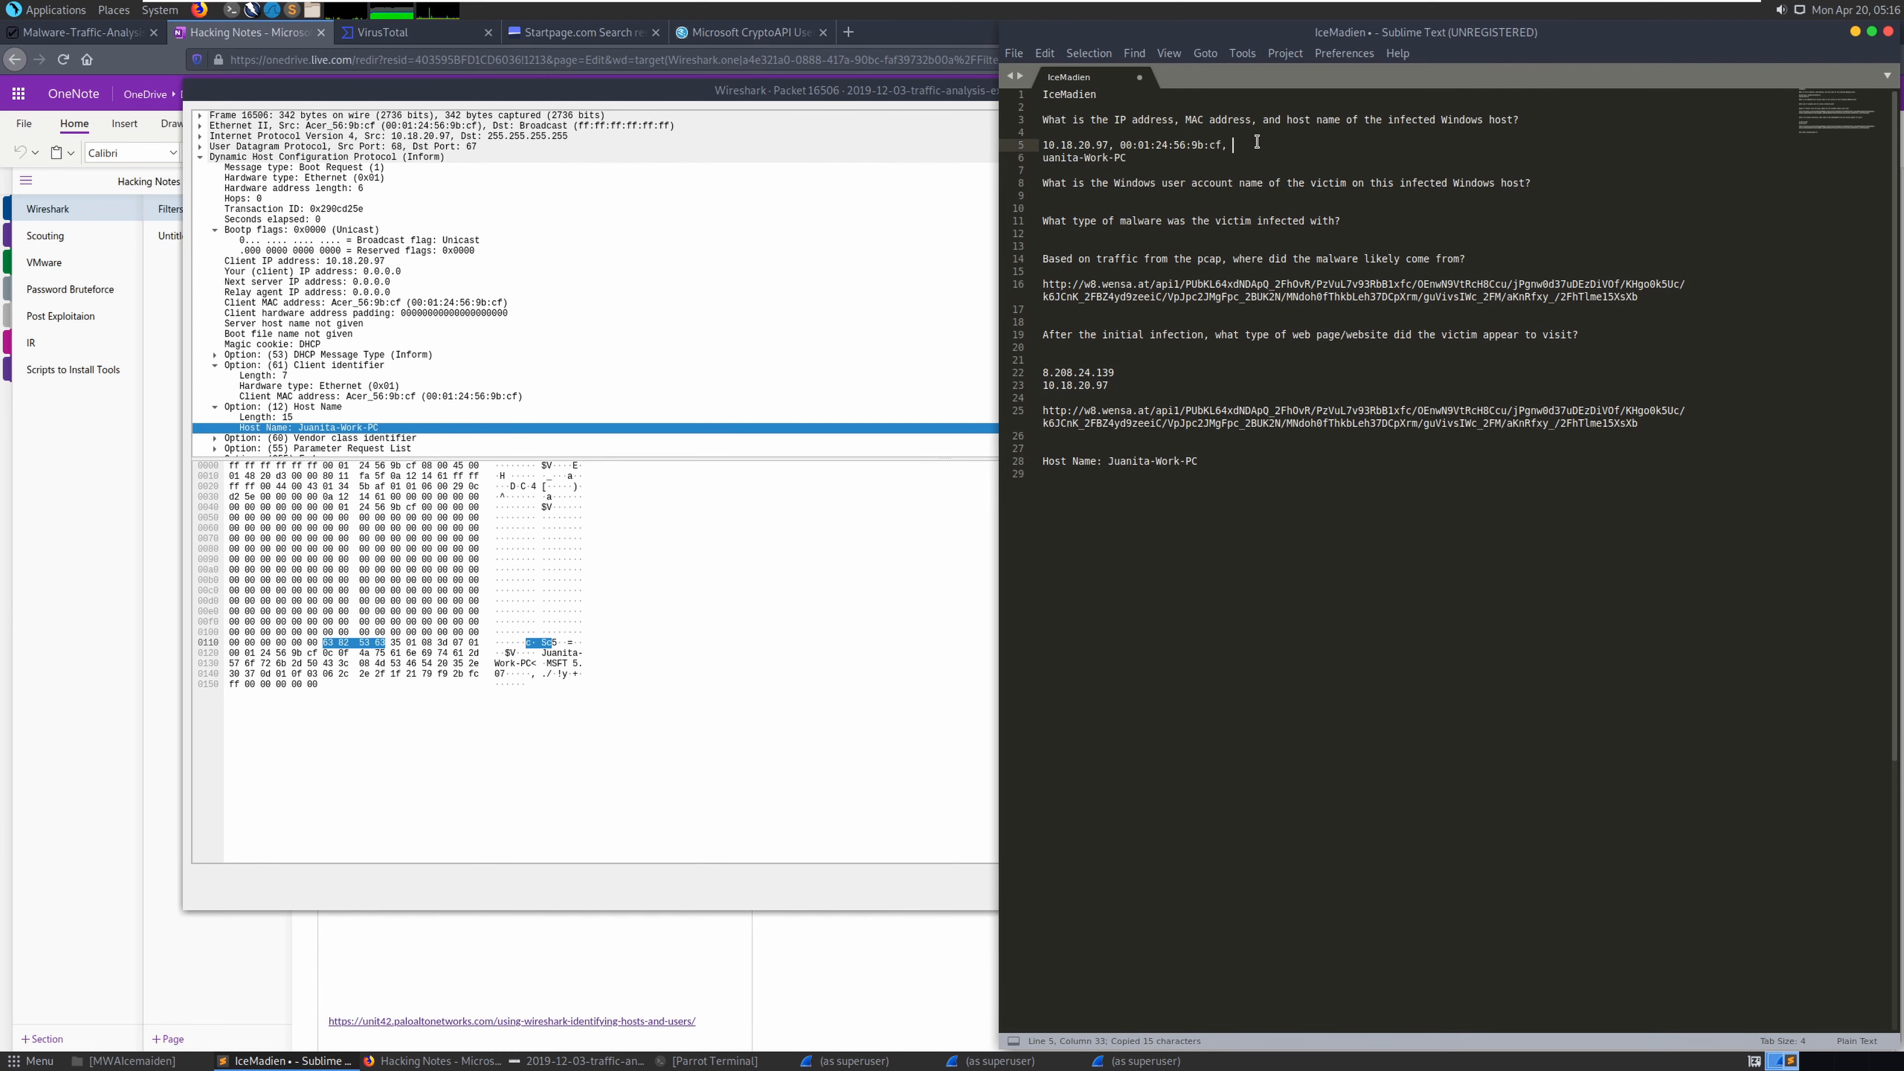
key("Delete")
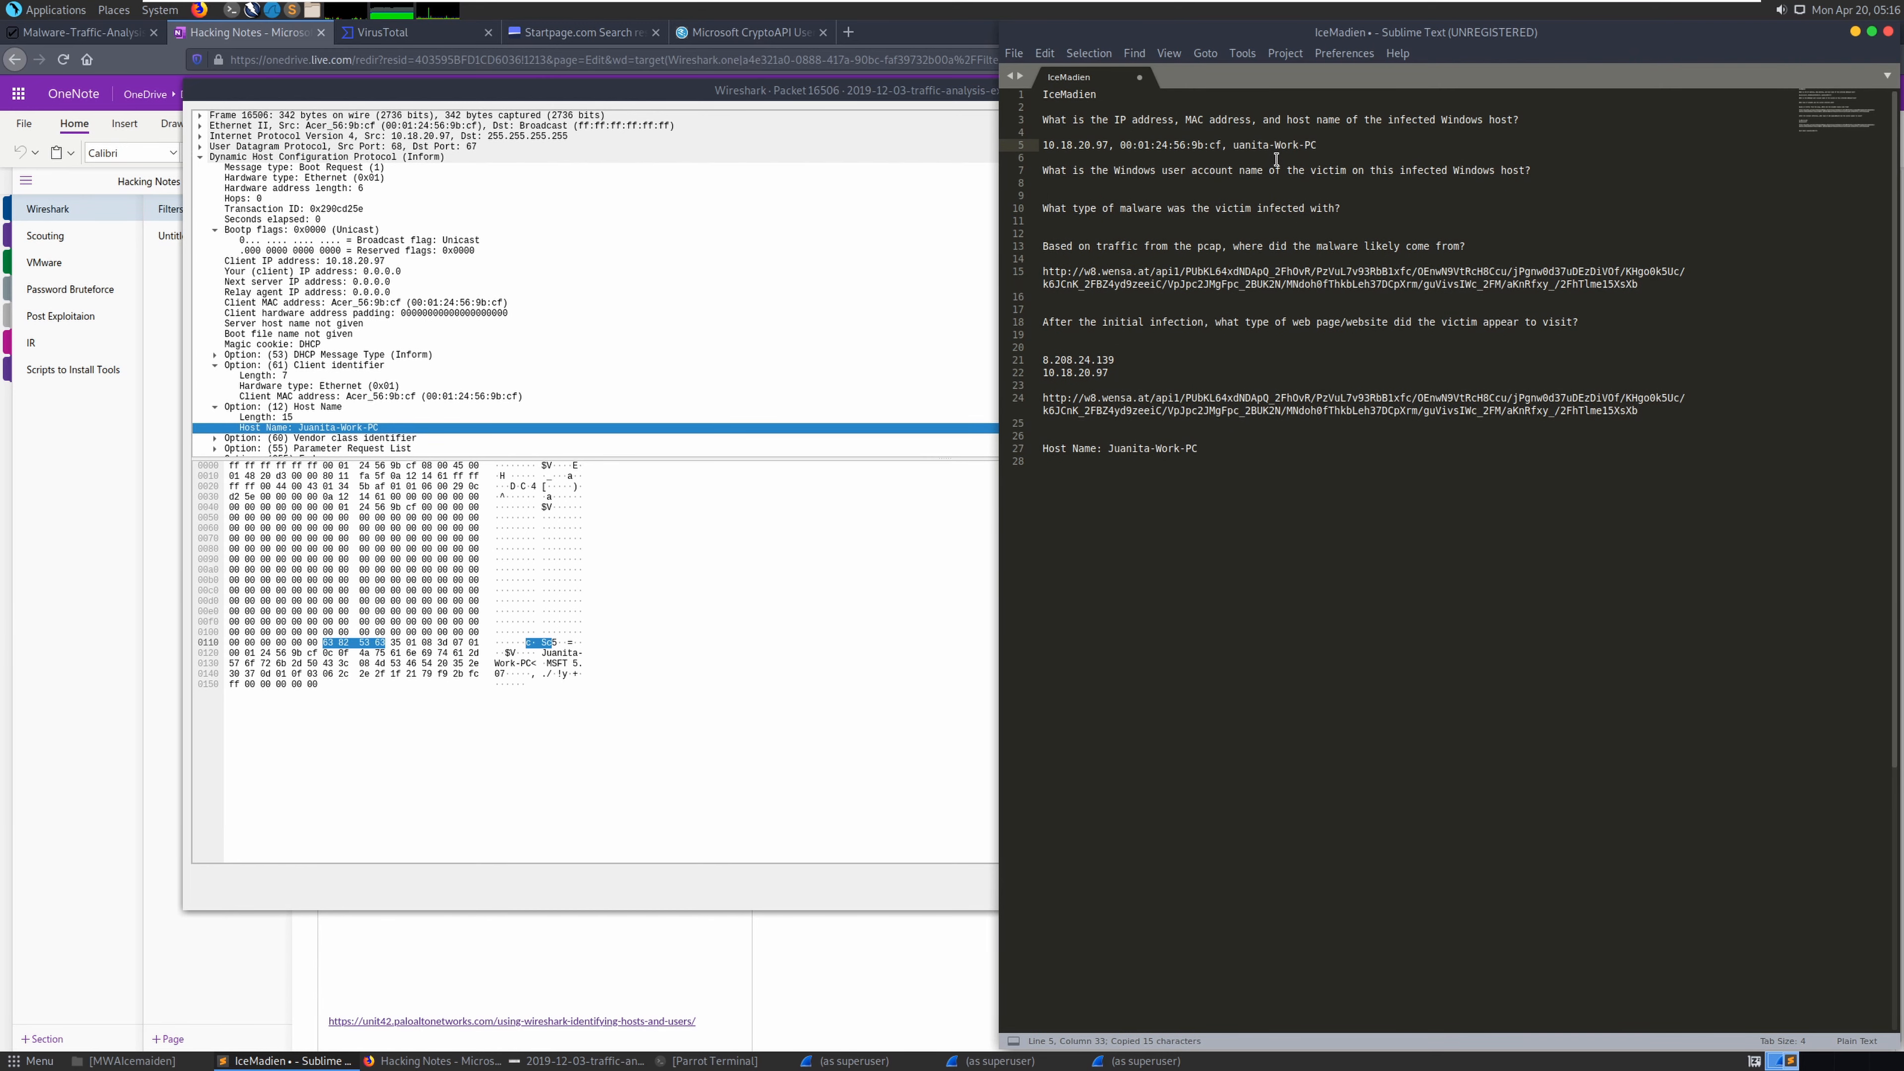
type("J")
triple_click(1185, 455)
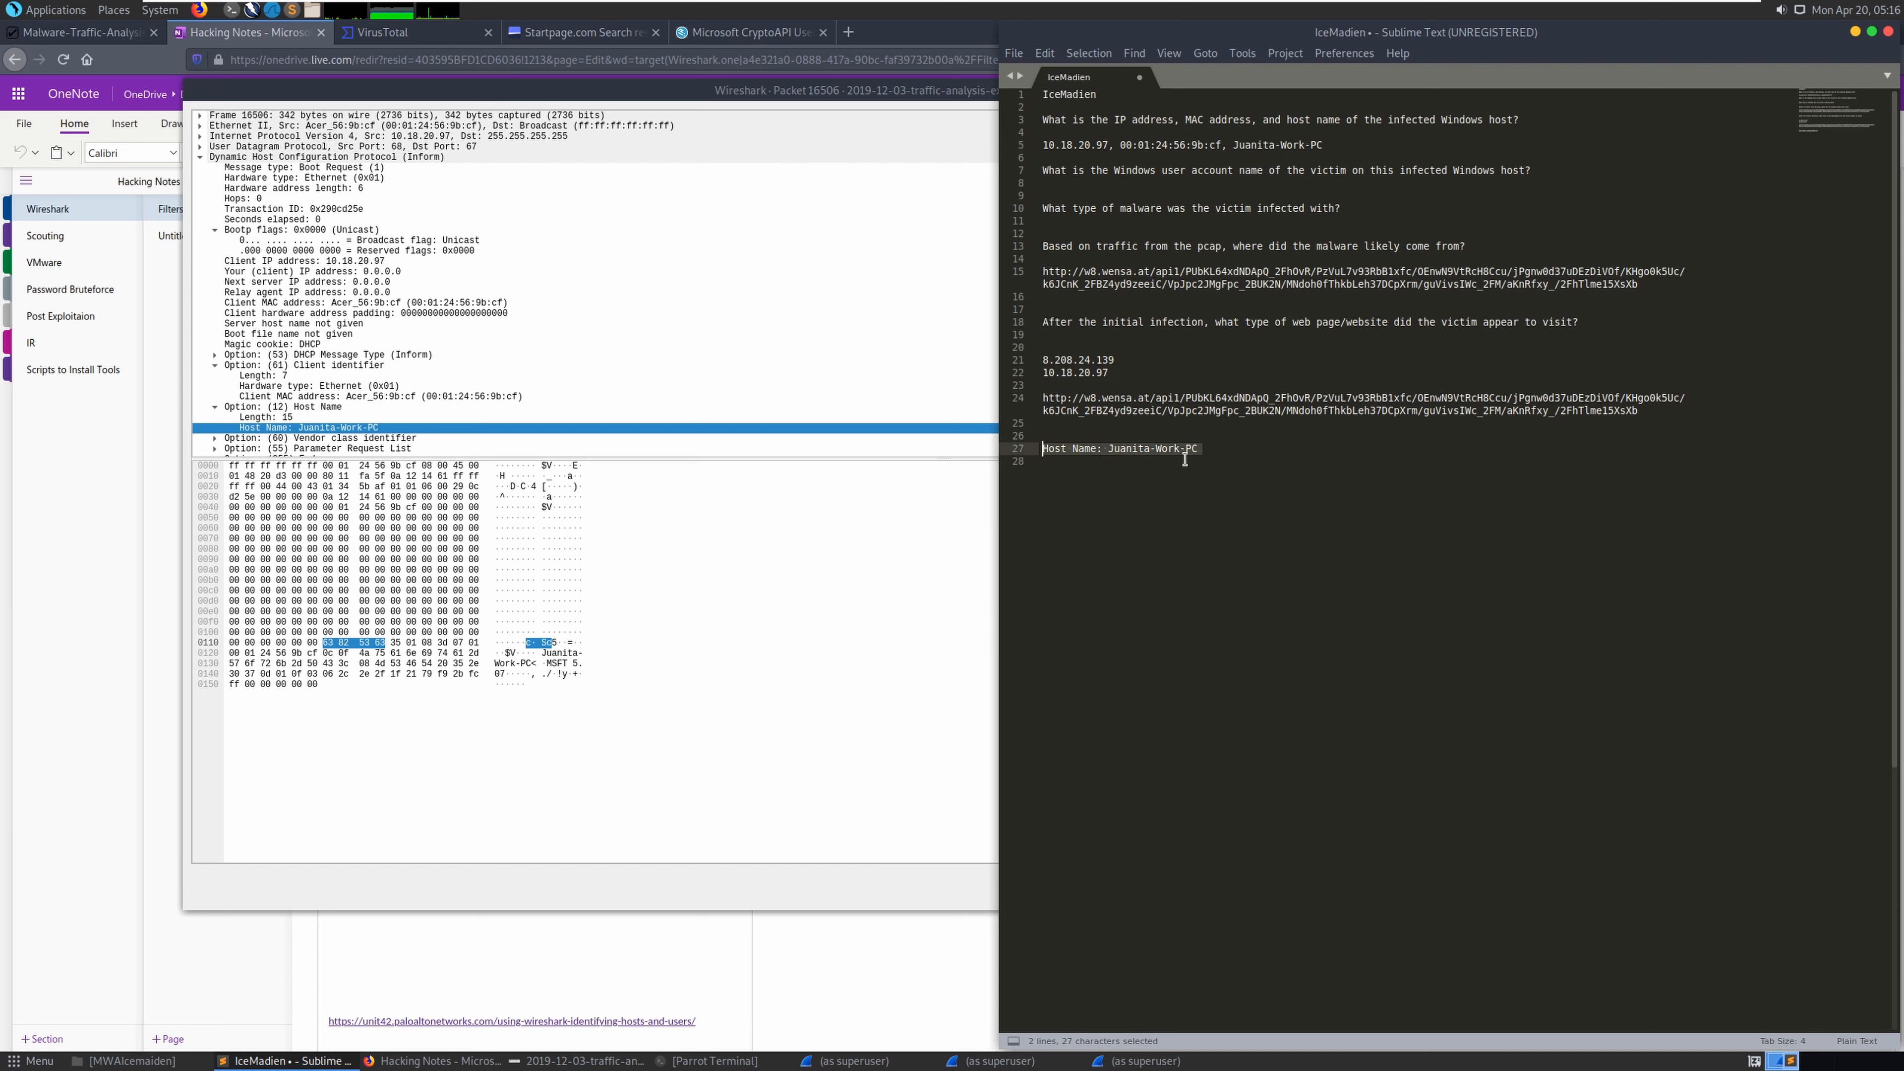
key("Delete")
left_click(1159, 210)
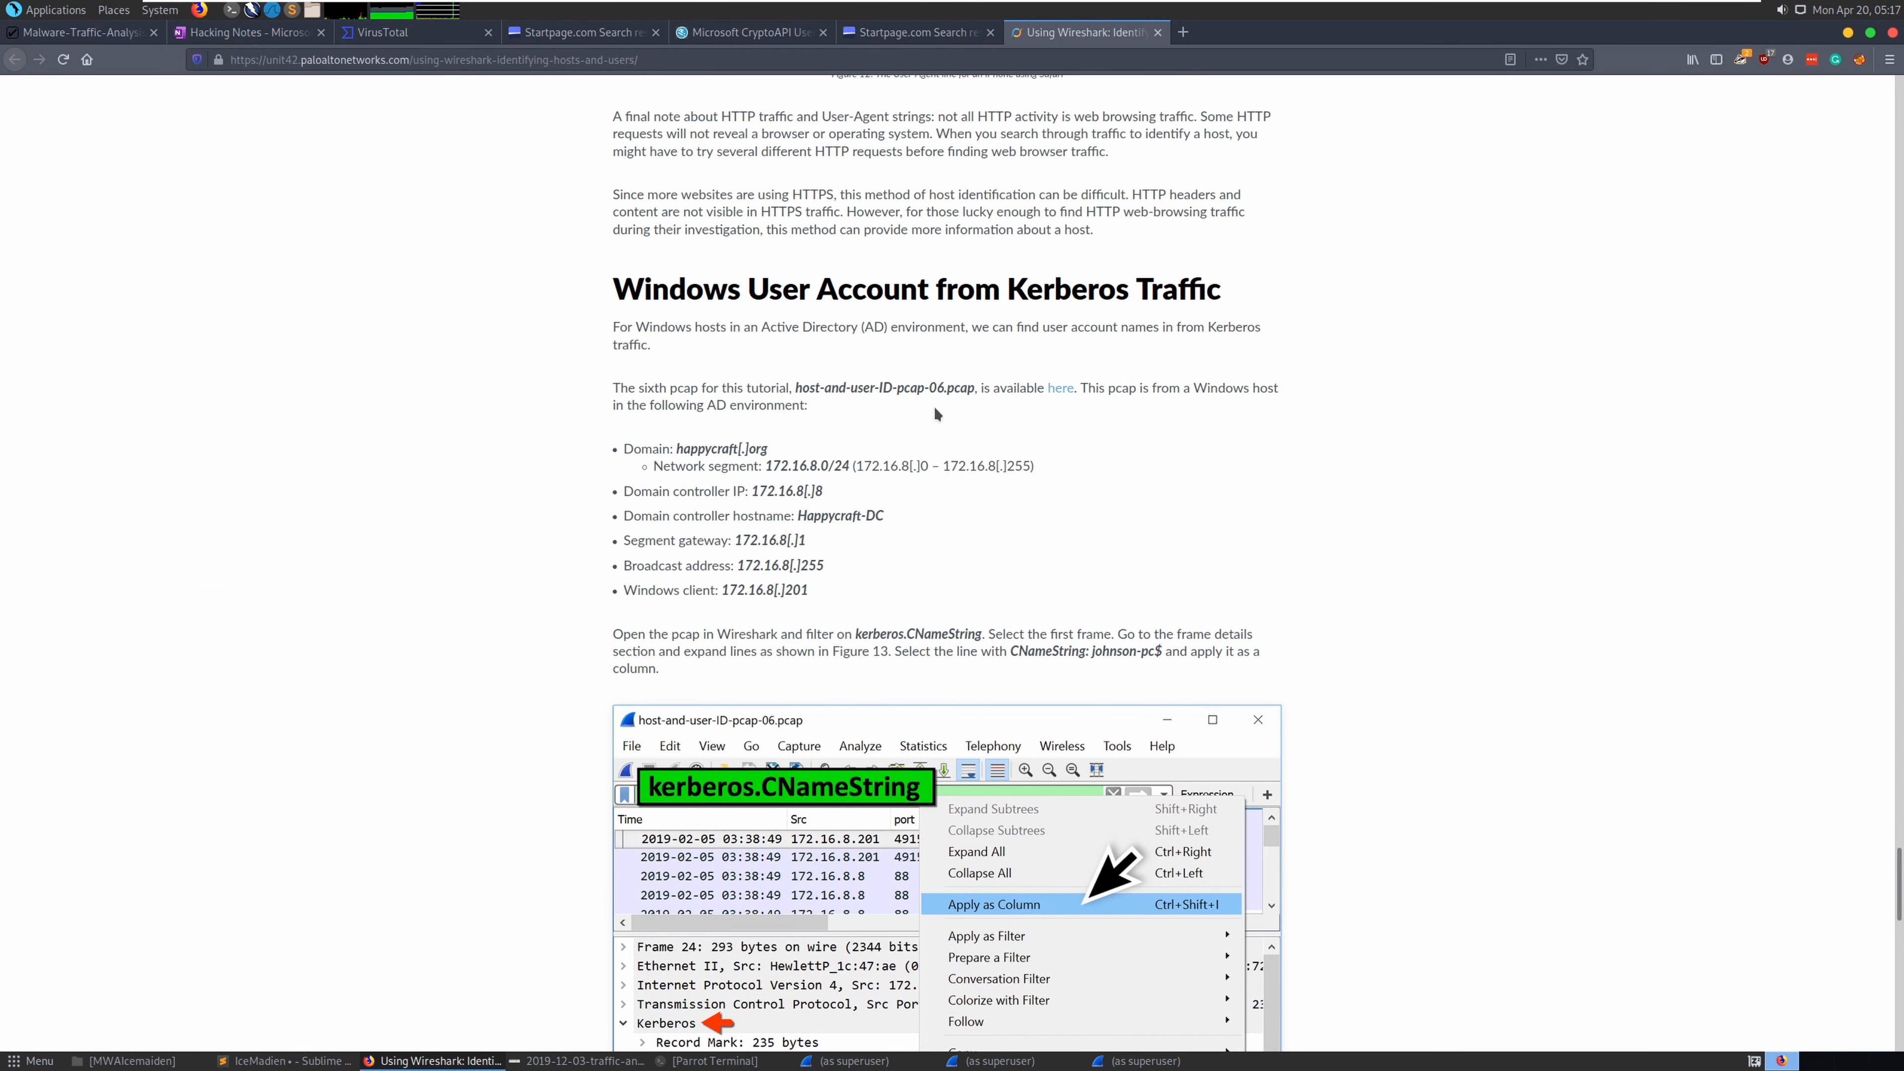
Check the Kerberos section of the Unit 42 article, then copy the filter kerberos.CNameString and !(kerberos.CNameString contains $) from the Hacking Notes
scroll(936, 413, "down", 2)
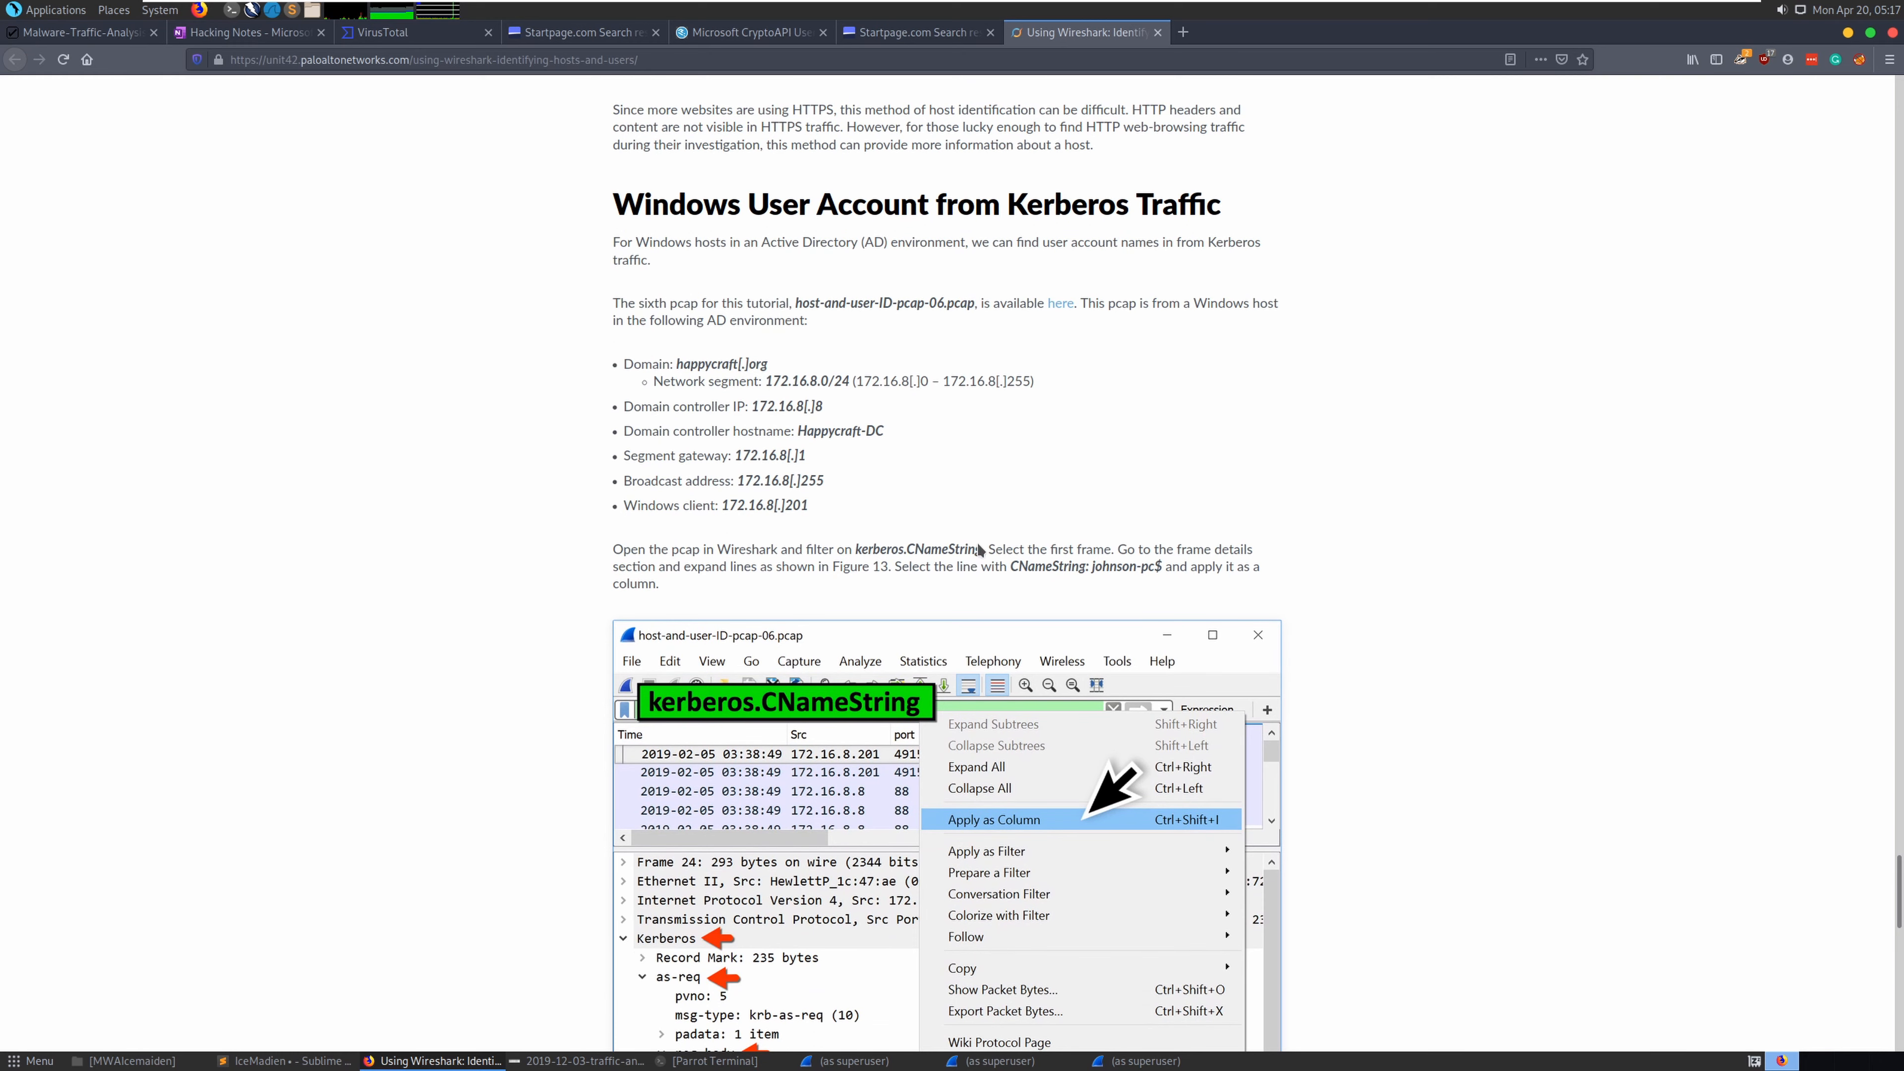
left_click_drag(937, 551, 855, 548)
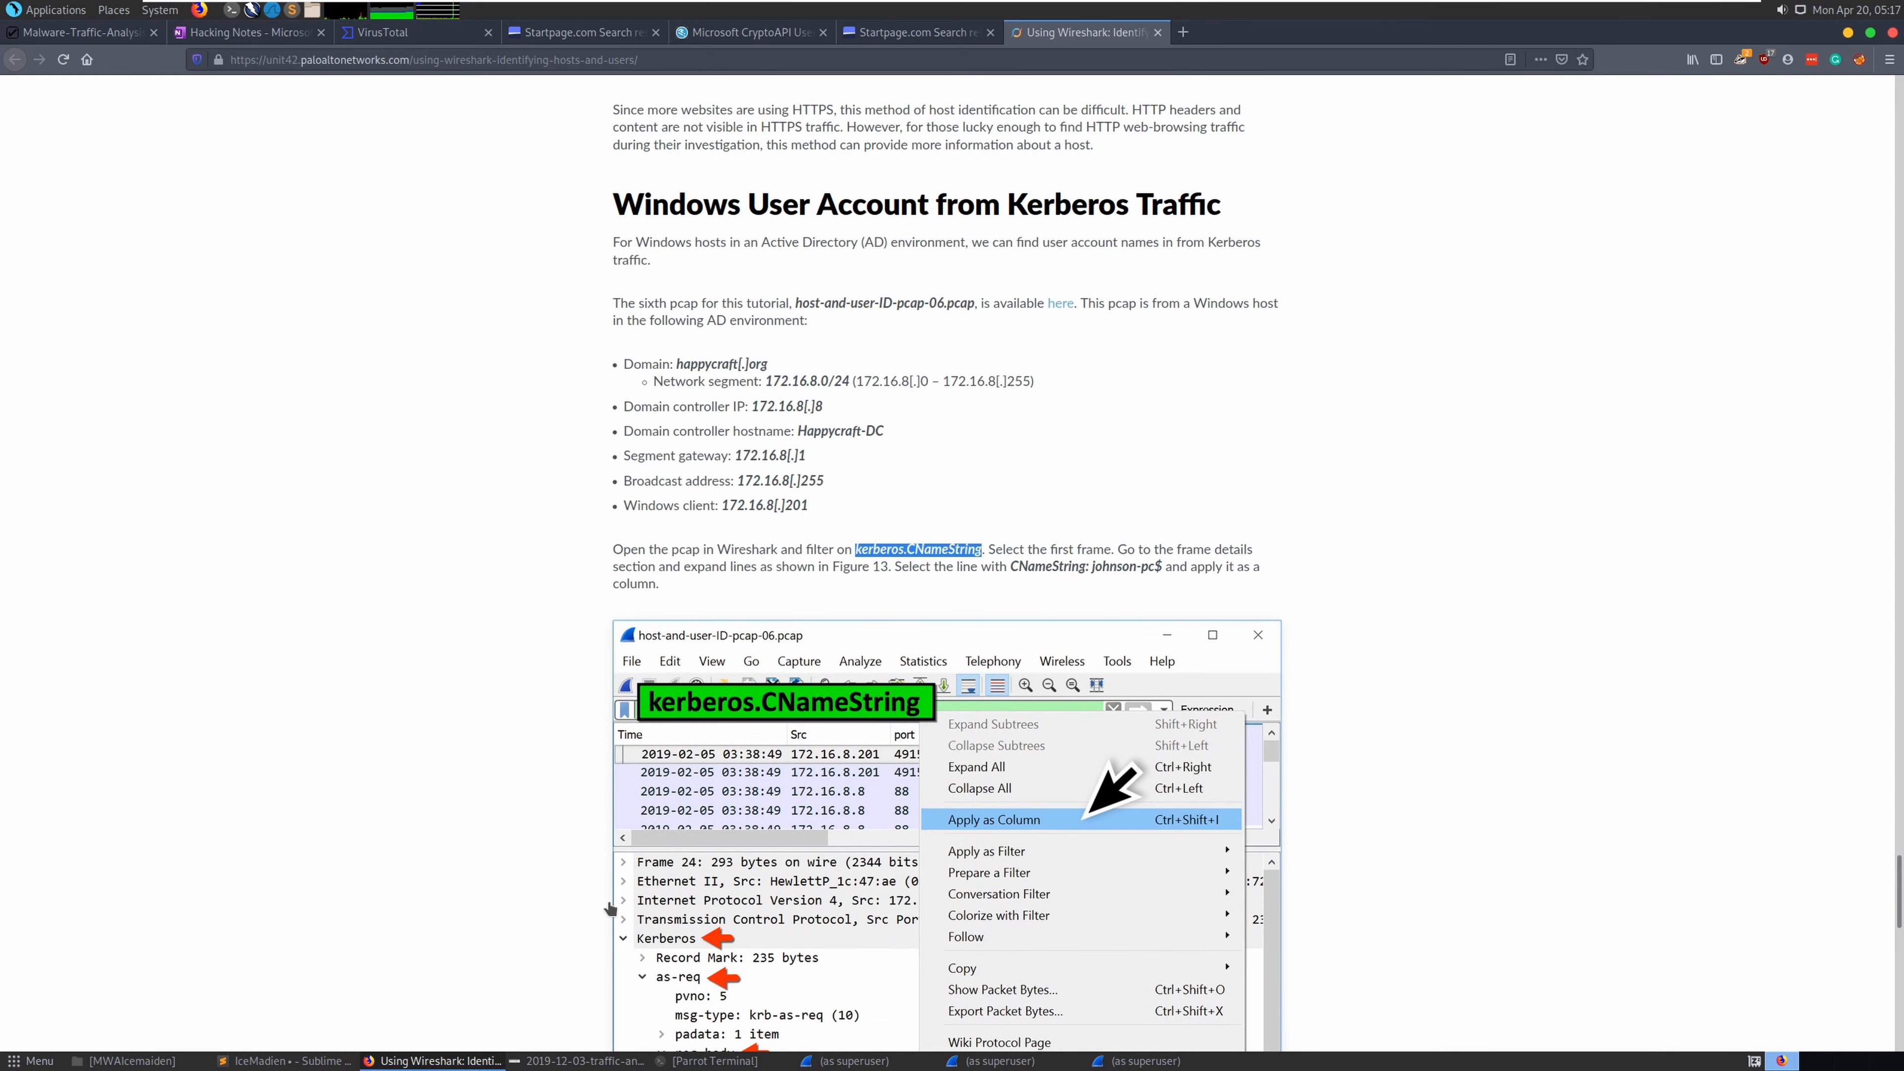
left_click(243, 32)
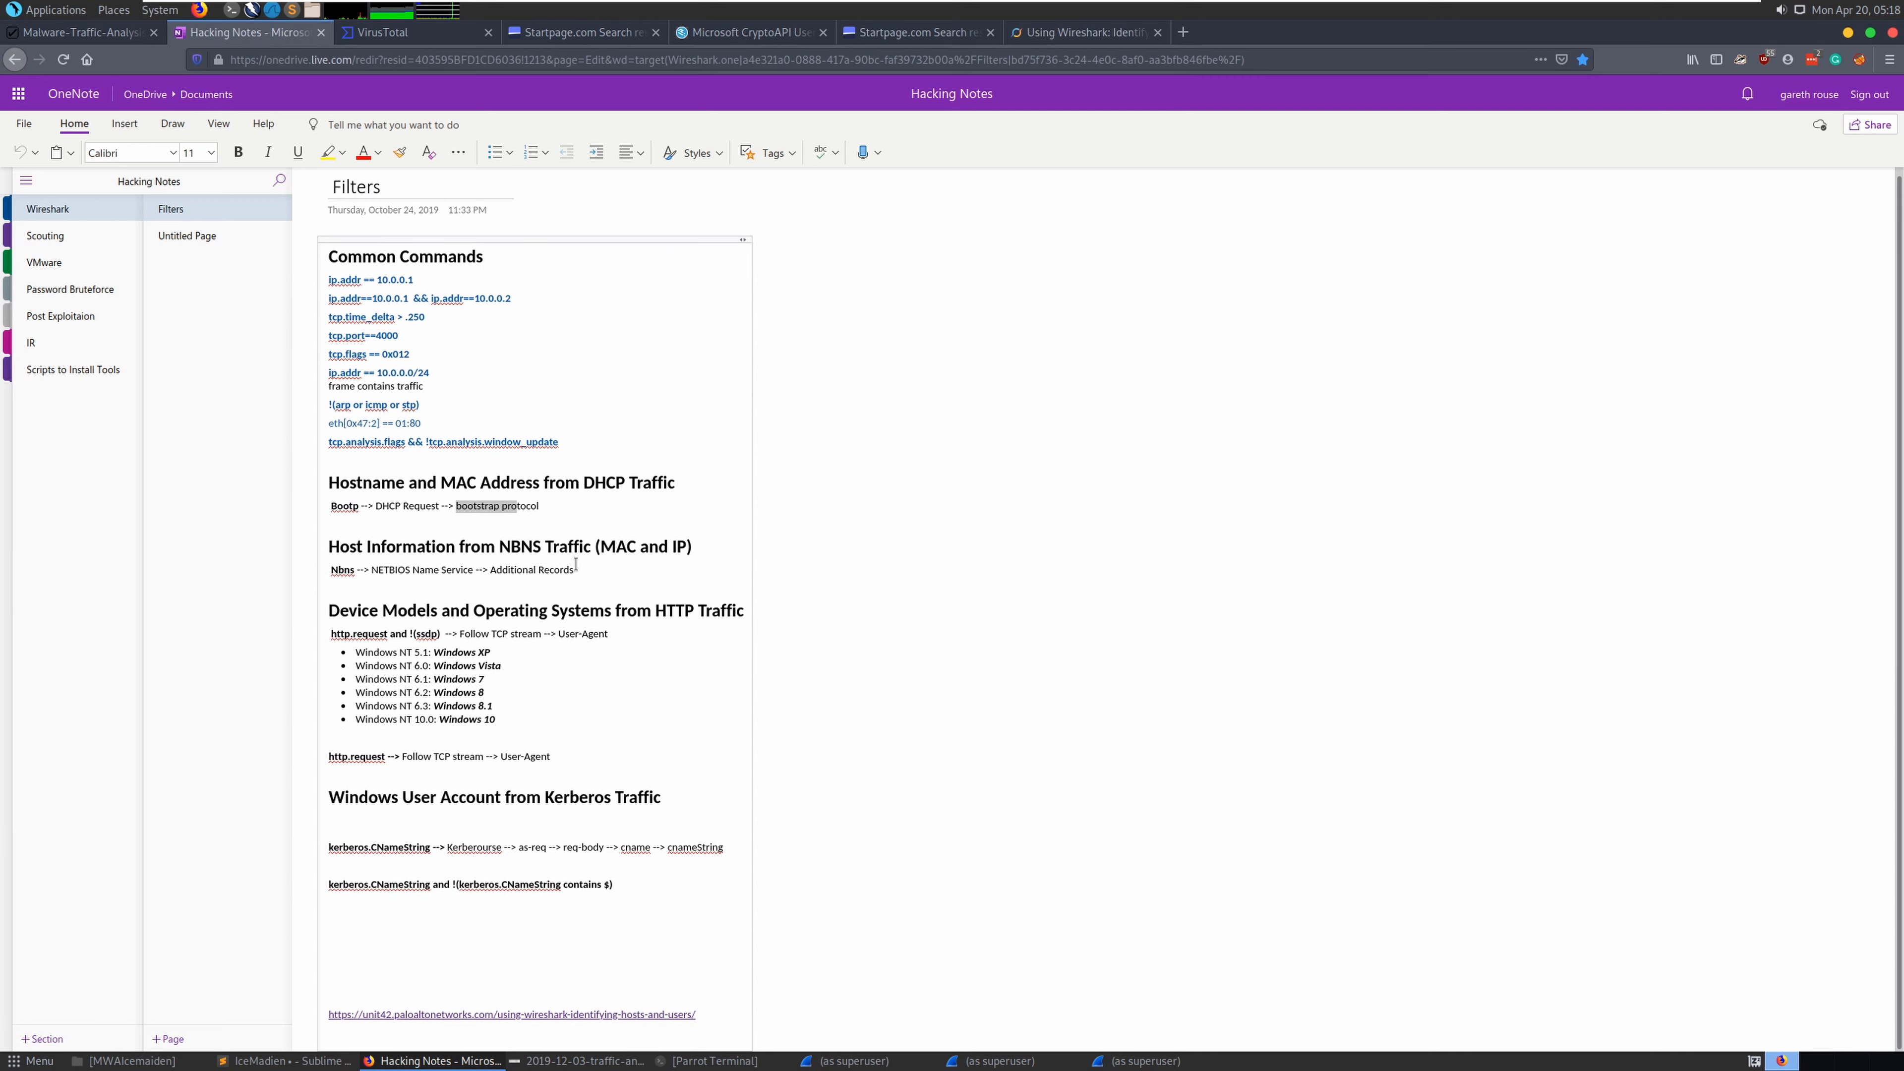
left_click_drag(432, 848, 392, 848)
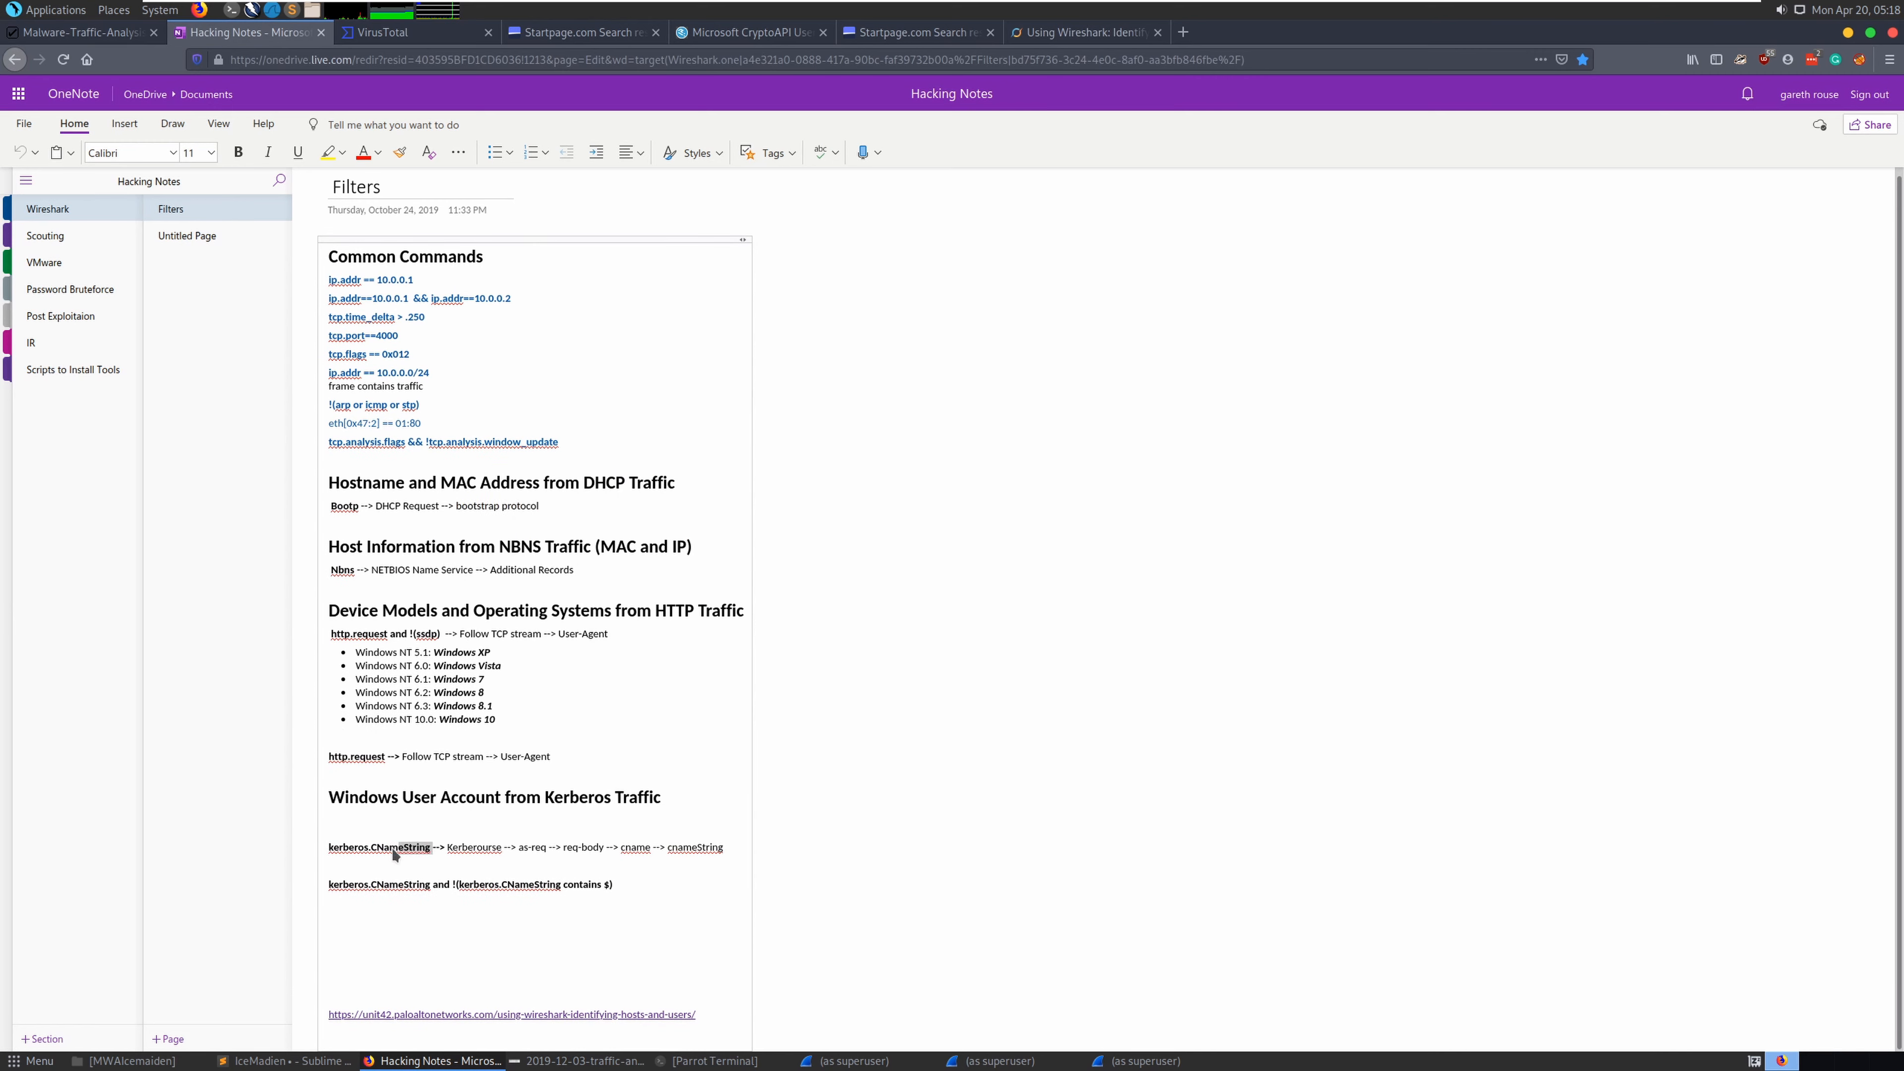
left_click(527, 887)
left_click_drag(602, 887, 327, 887)
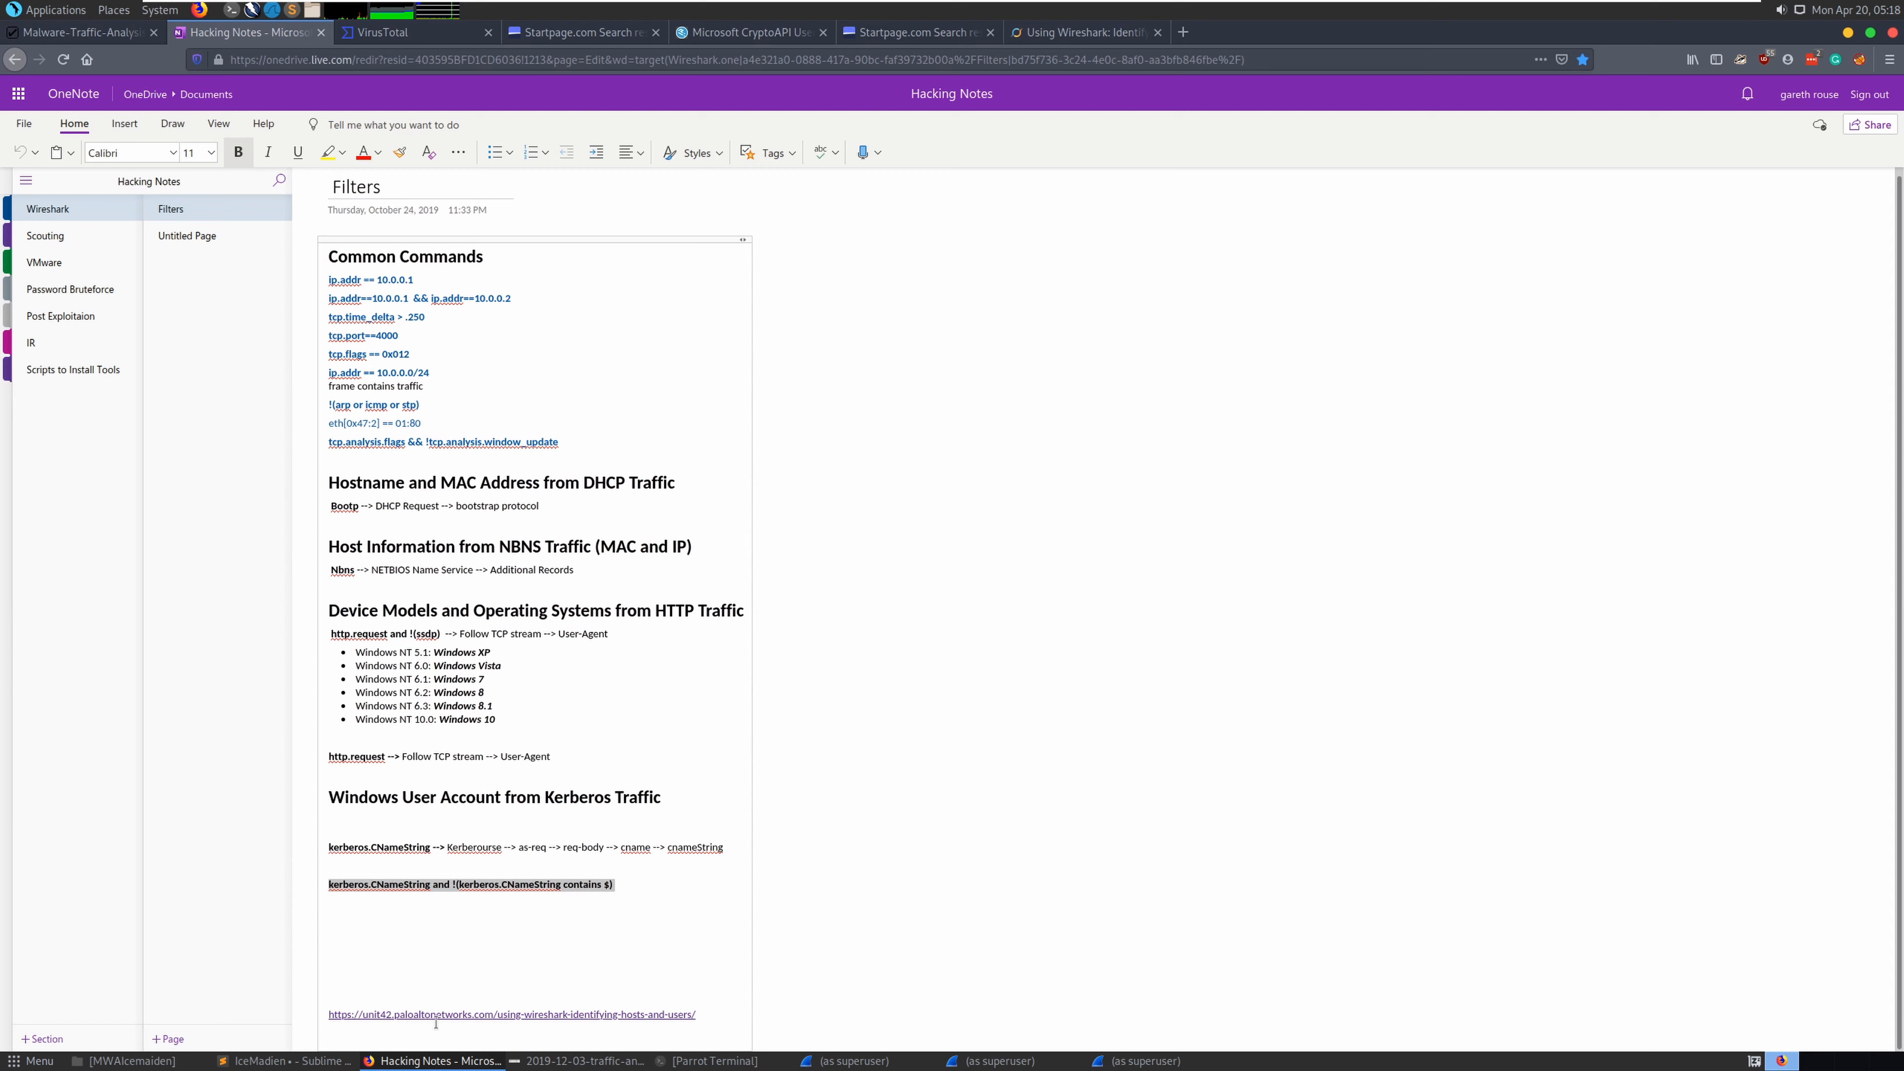
Switch to Wireshark and close the separate detail window of DHCP packet 16506
mouse_move(842, 1065)
key("alt+Tab")
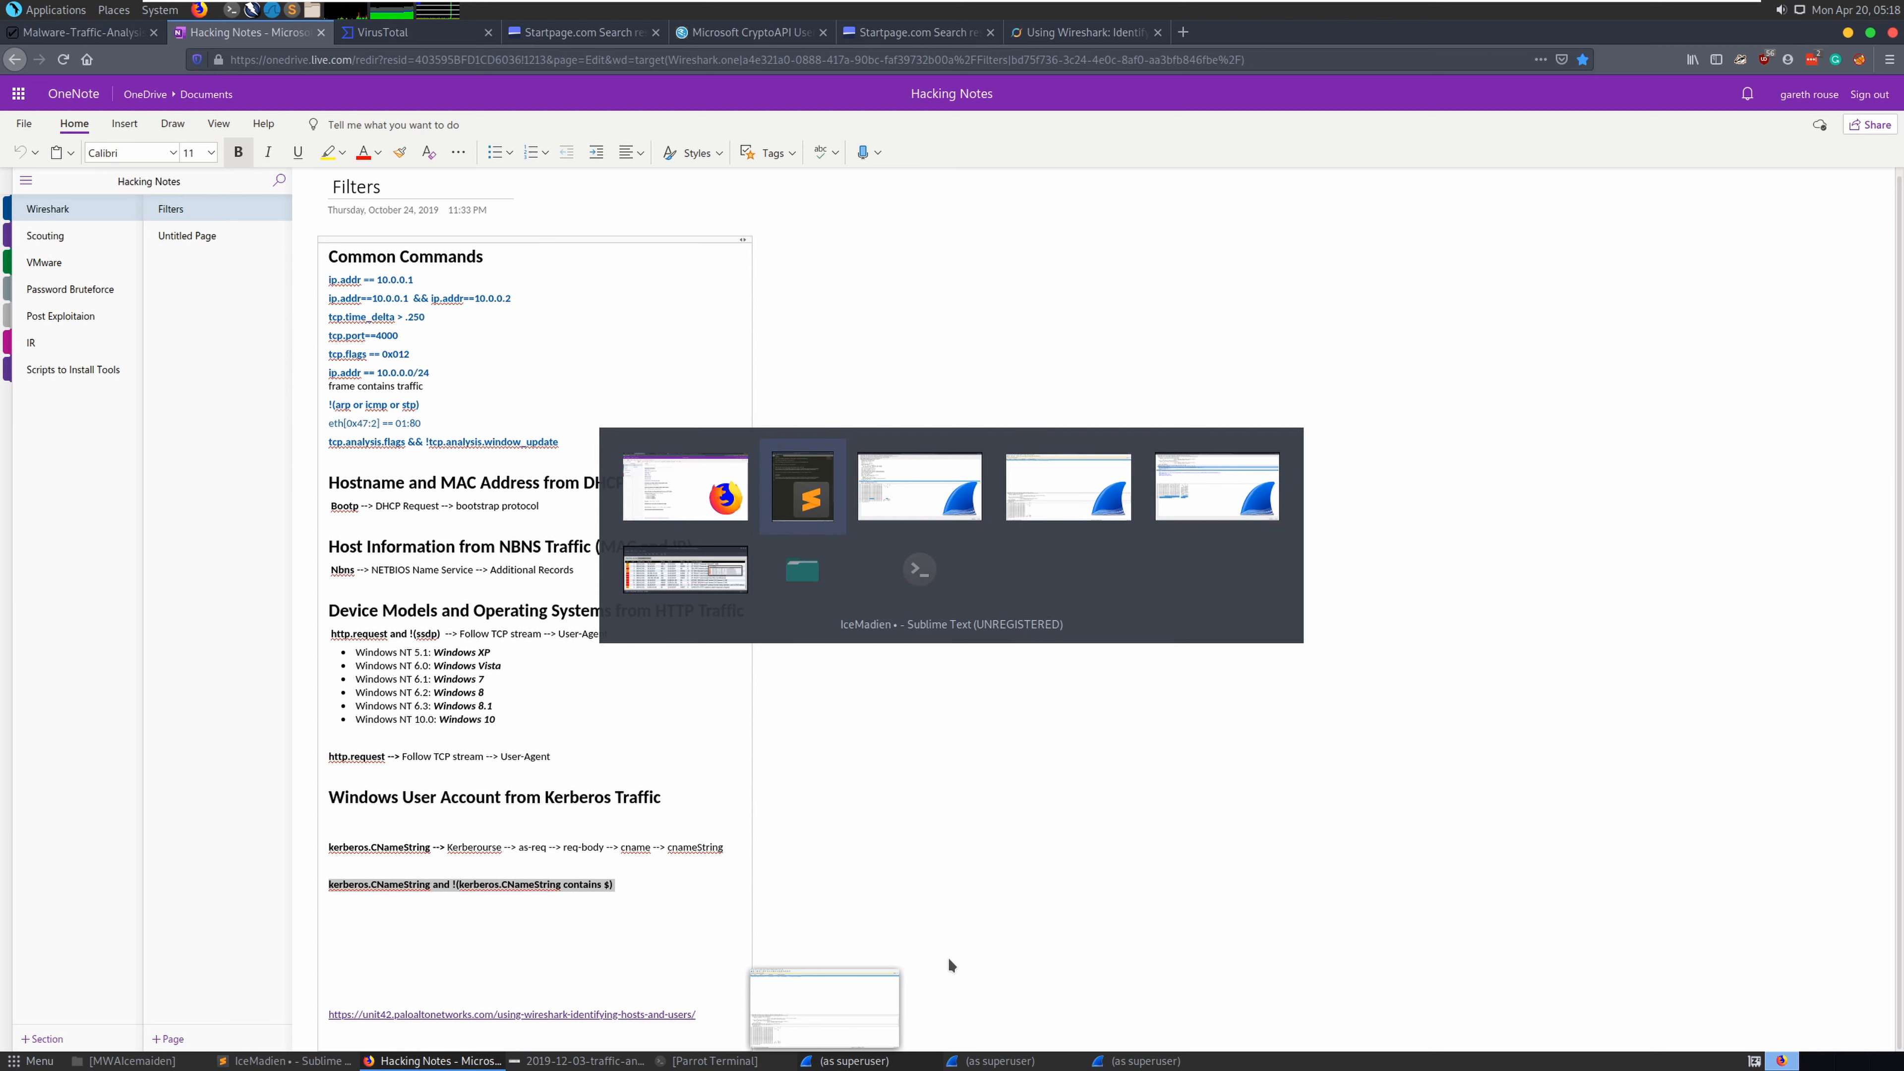
key("alt+Tab")
key("alt+Tab")
key("alt+Tab")
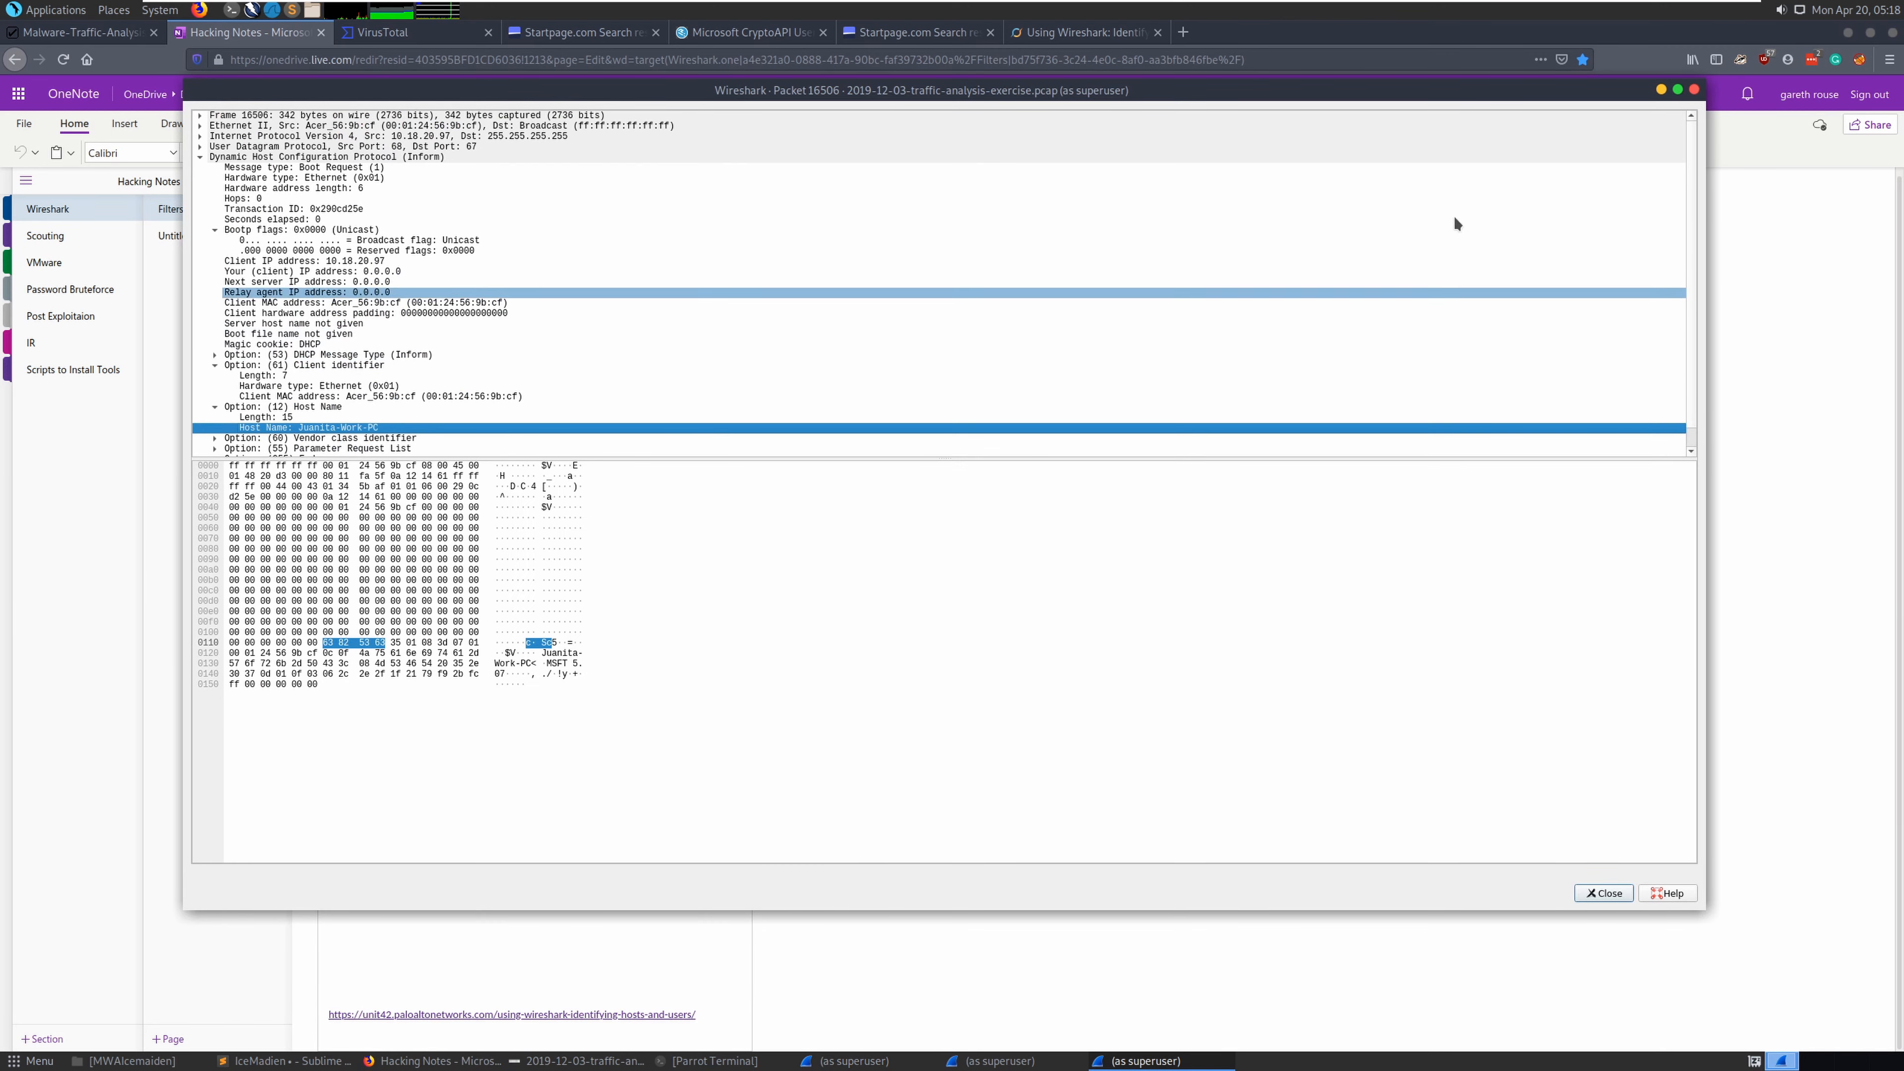
left_click(1680, 91)
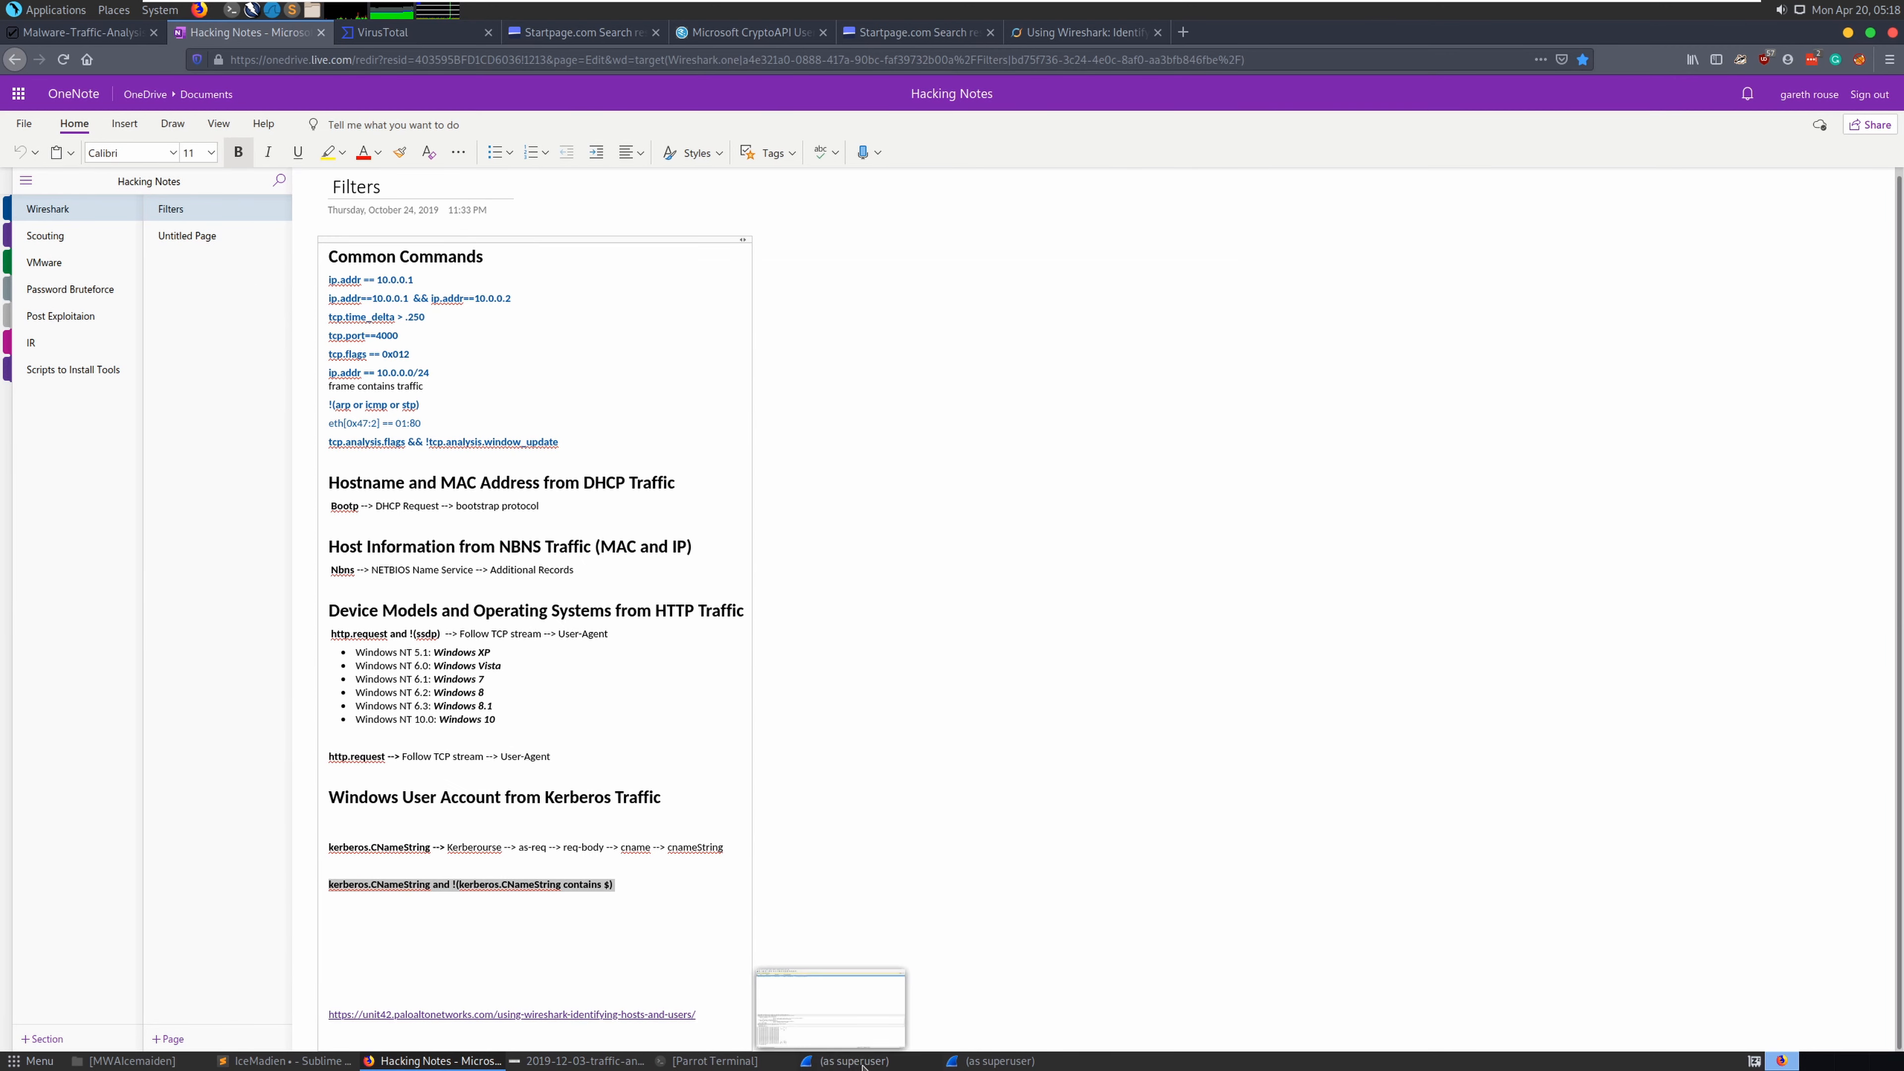
Filter the capture by ip.addr == 10.18.20.97 && kerberos.CNameString and !(kerberos.CNameString contains $), replacing the bootp condition
left_click(857, 1059)
left_click_drag(191, 93, 150, 96)
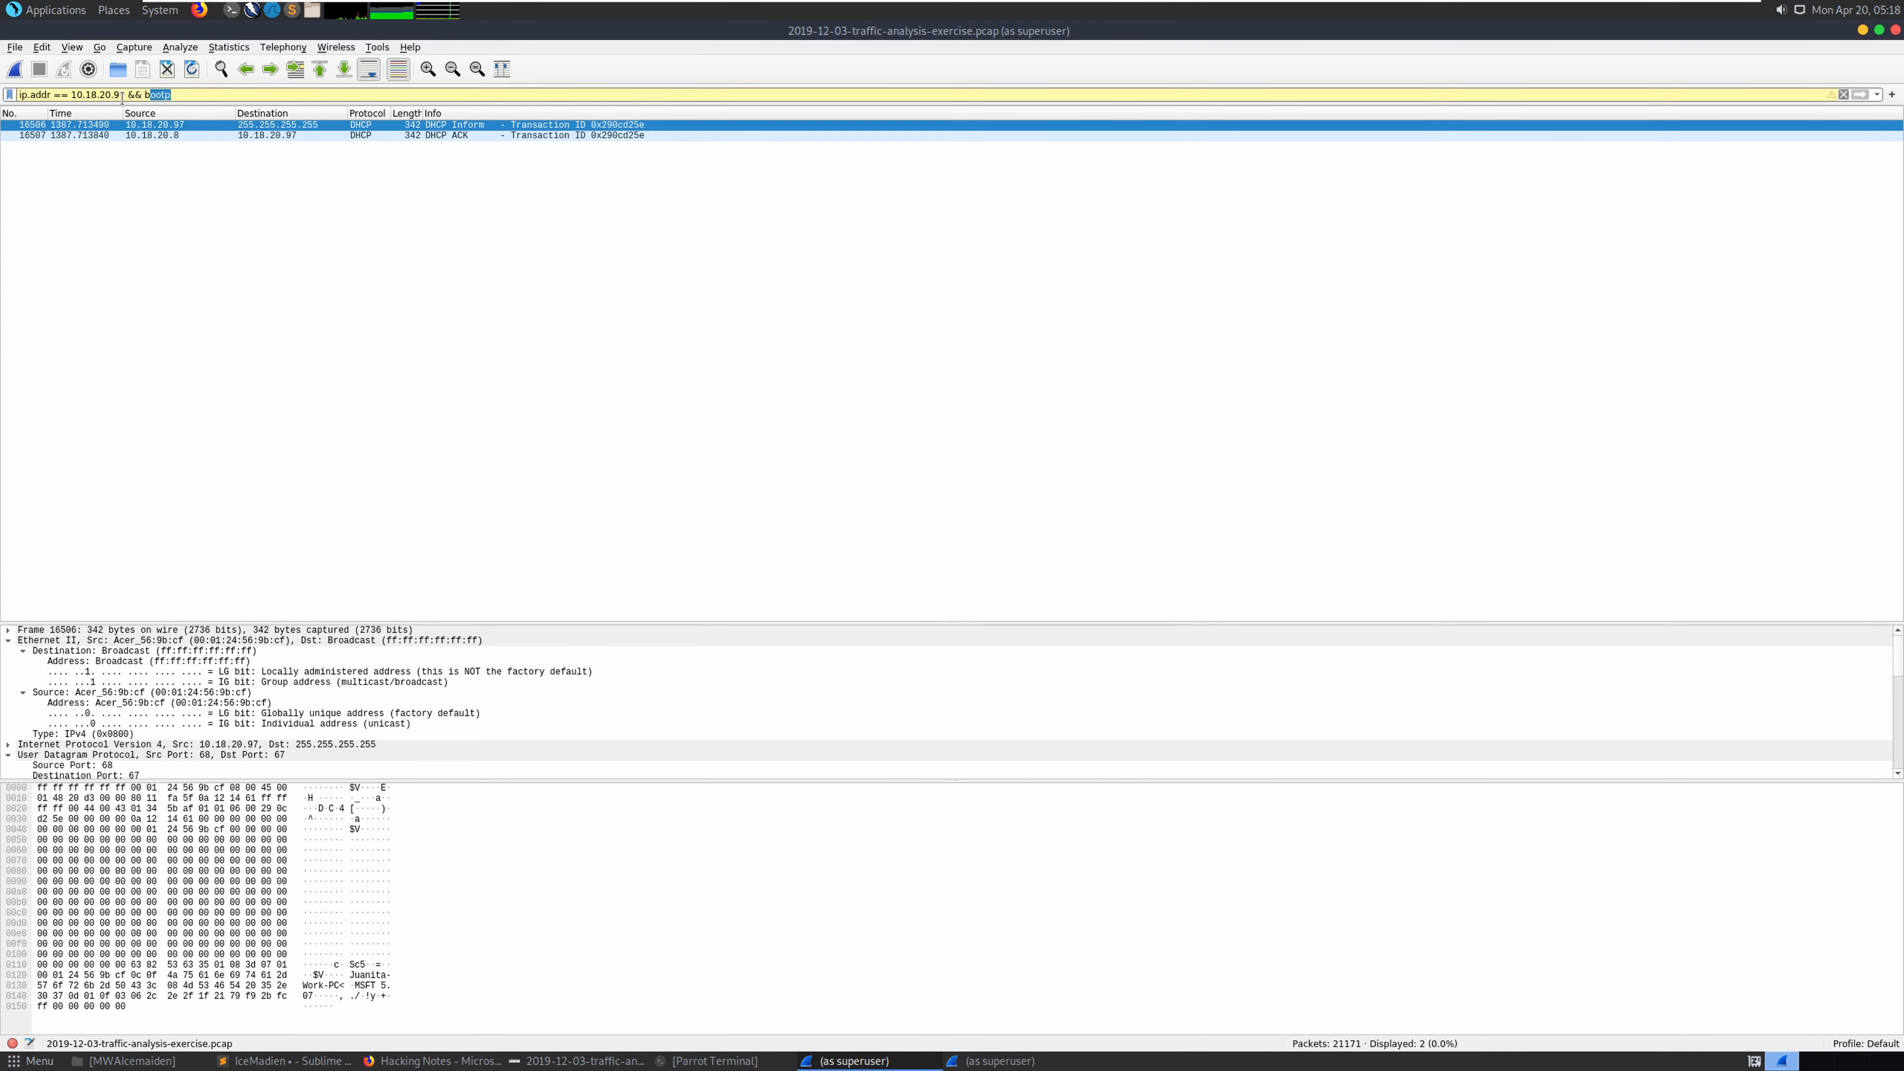
key("BackSpace")
key("BackSpace")
key("ctrl+v")
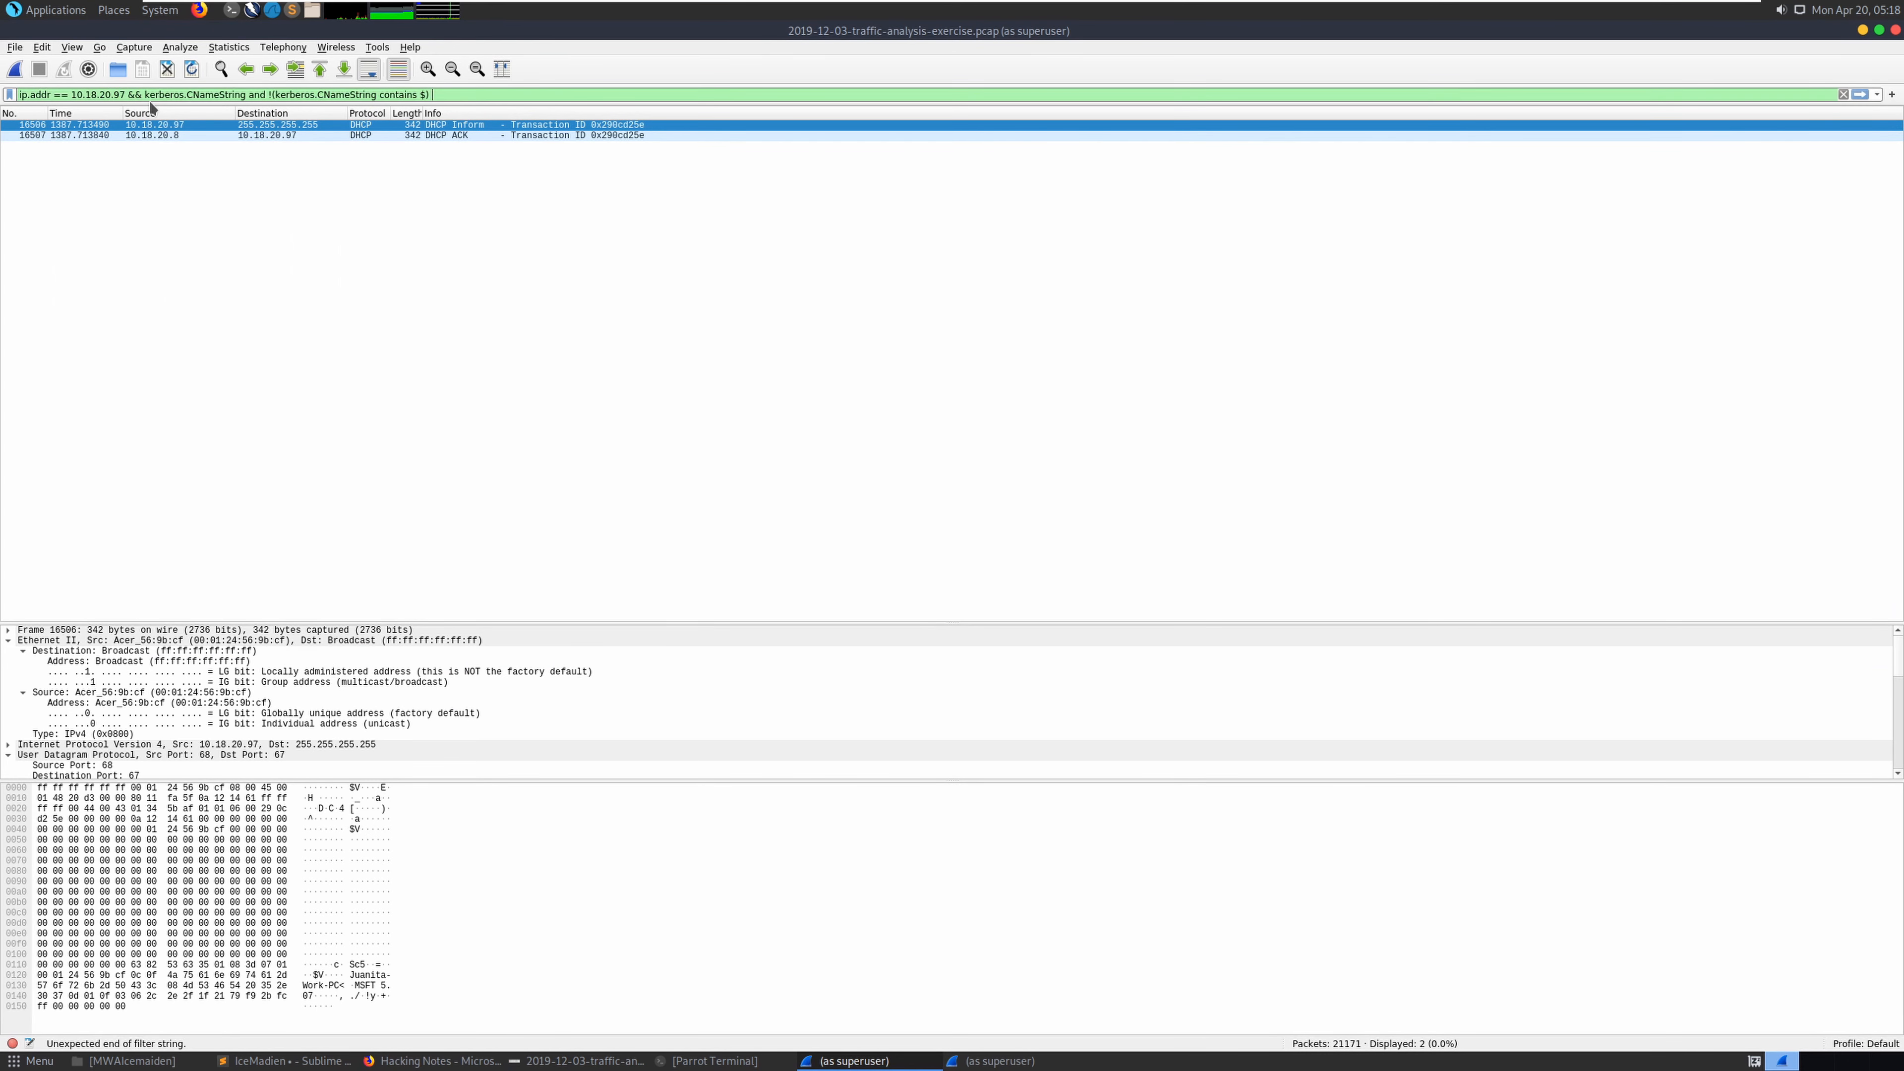
key("Return")
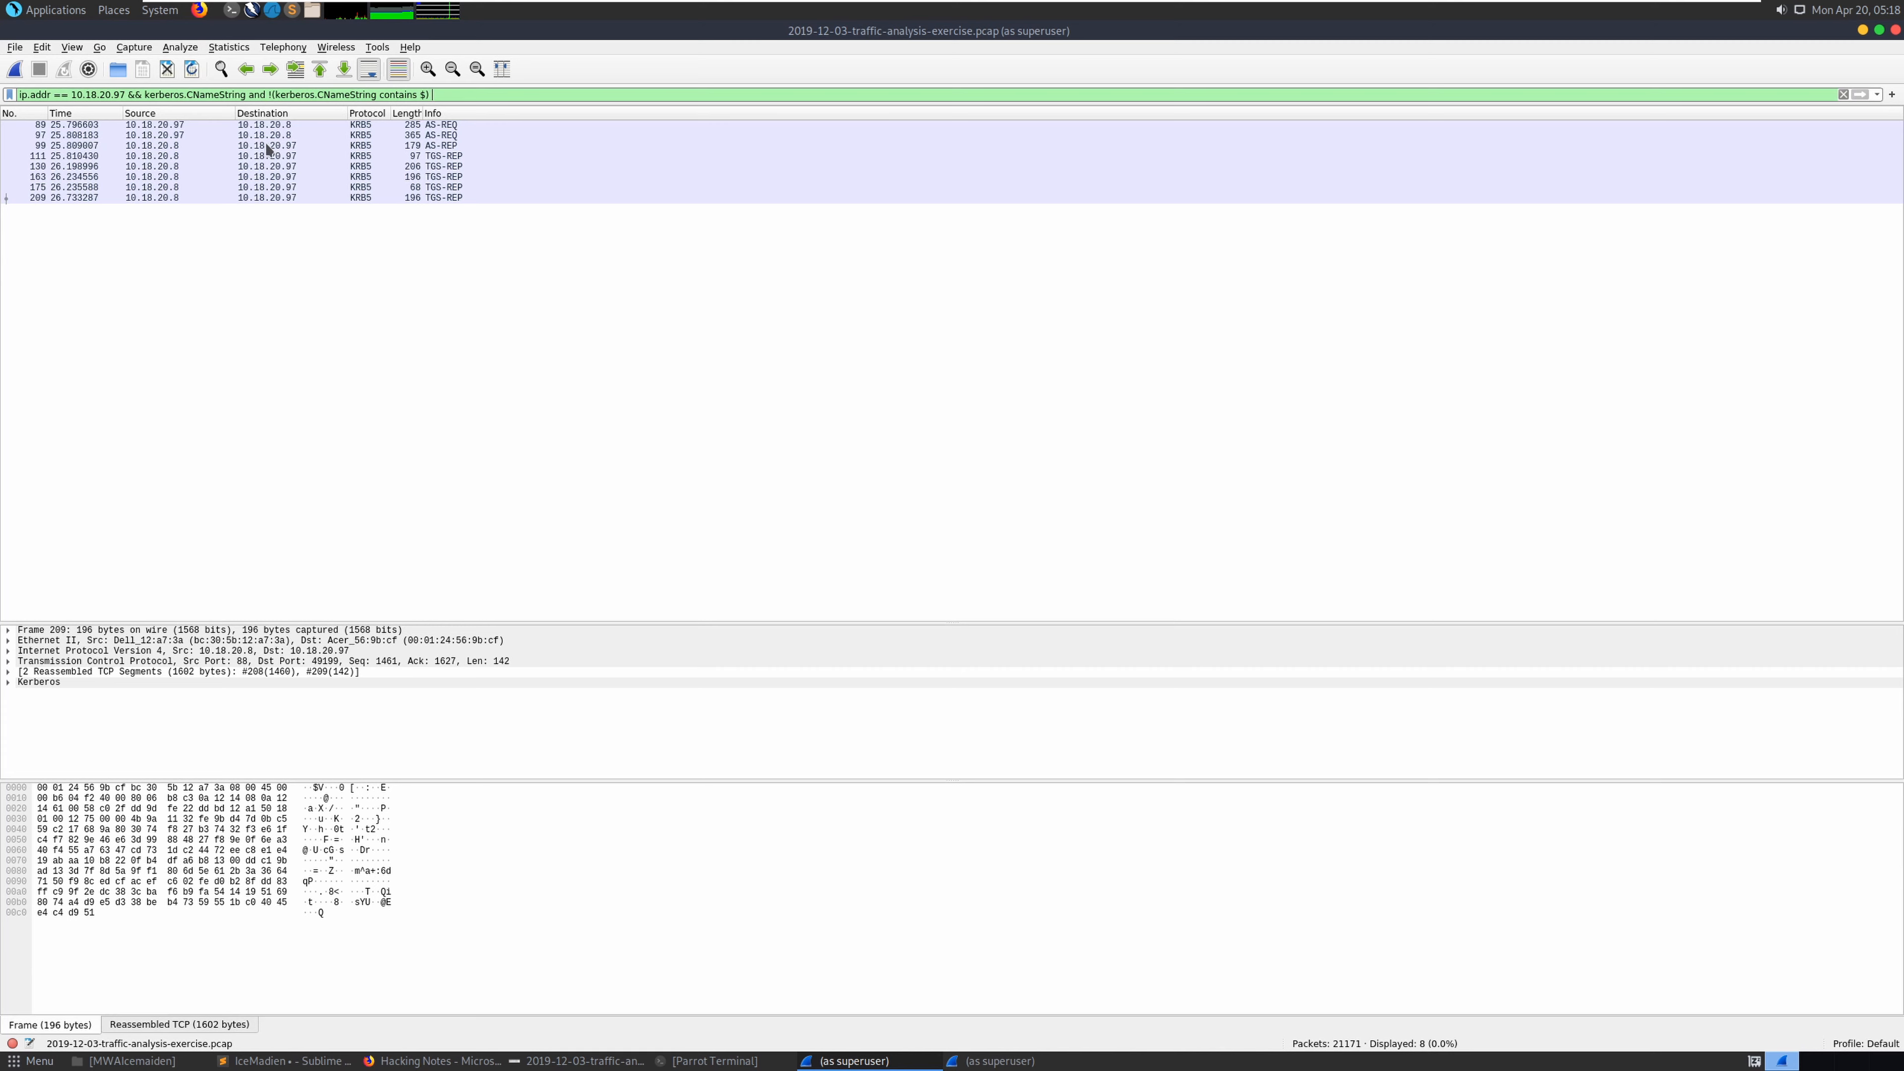
Follow the TCP stream of the Kerberos AS-REP packet 99
left_click(329, 146)
right_click(311, 147)
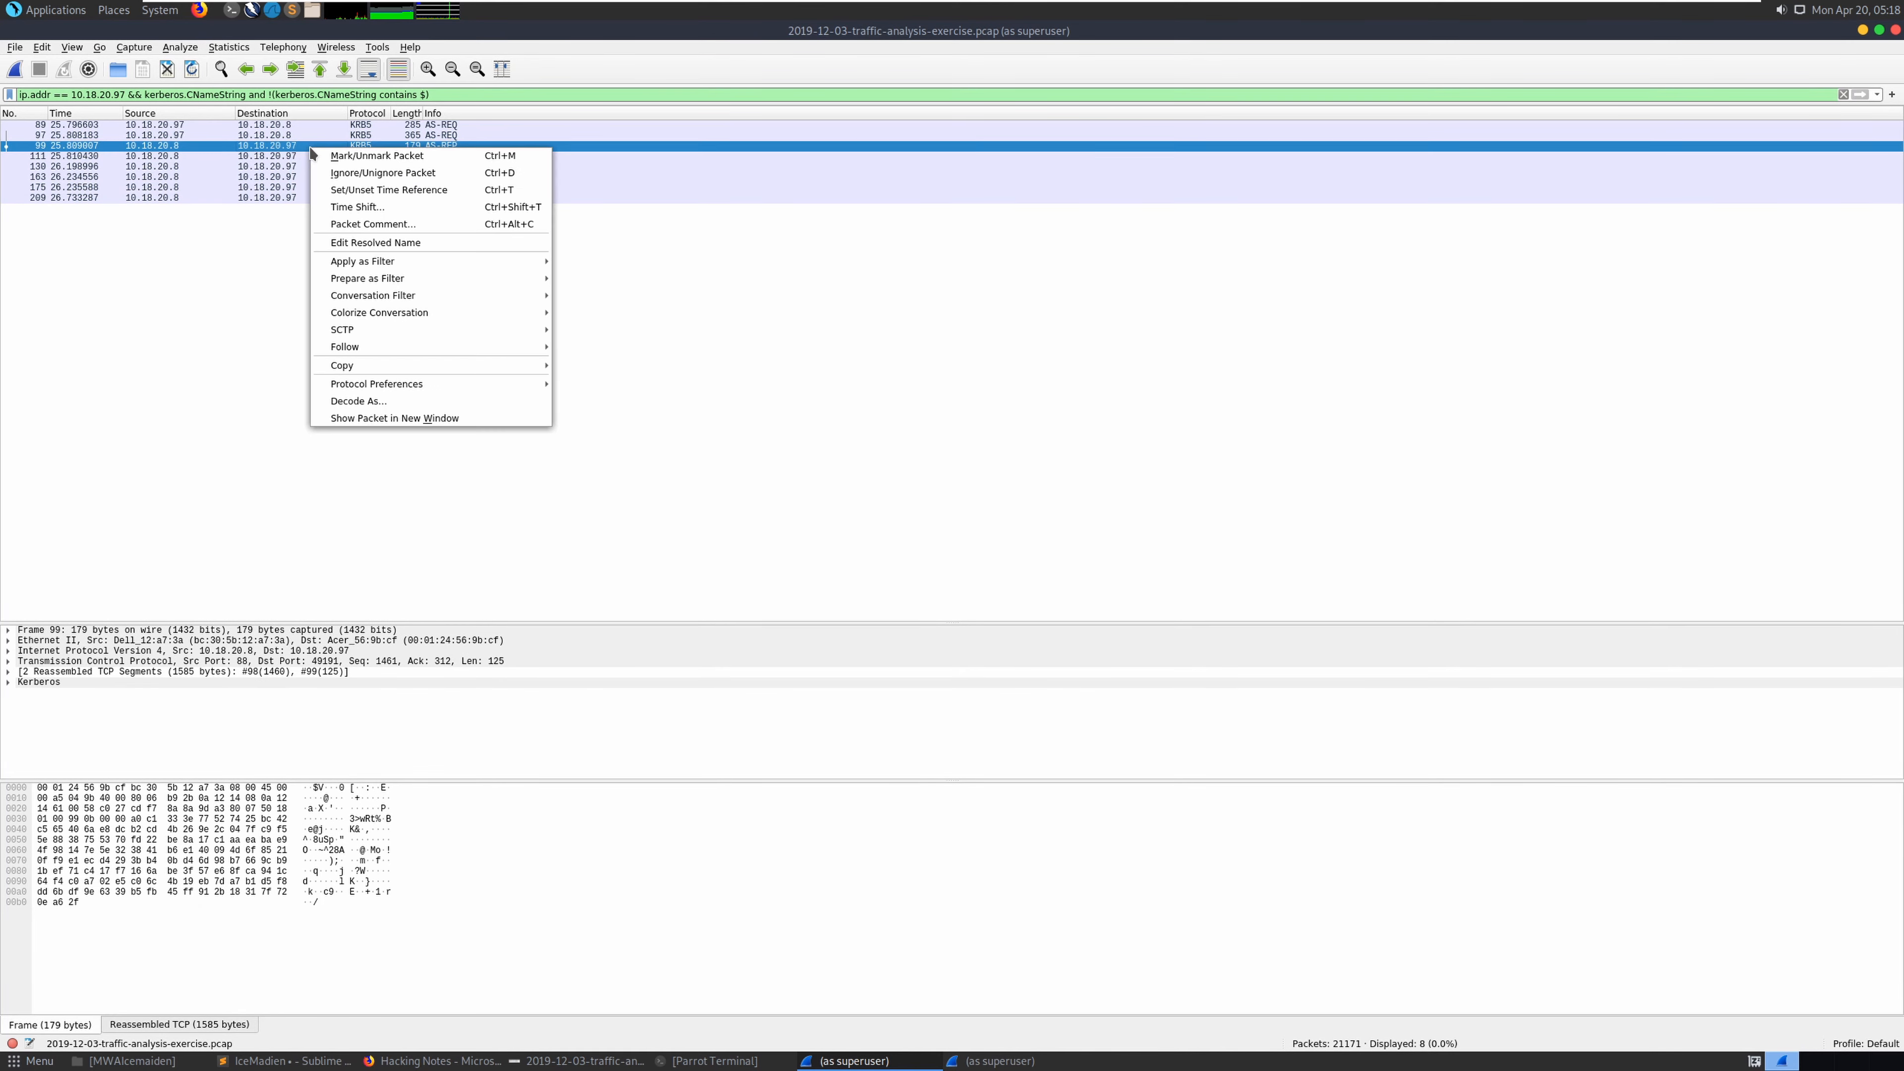
mouse_move(448, 352)
left_click(585, 347)
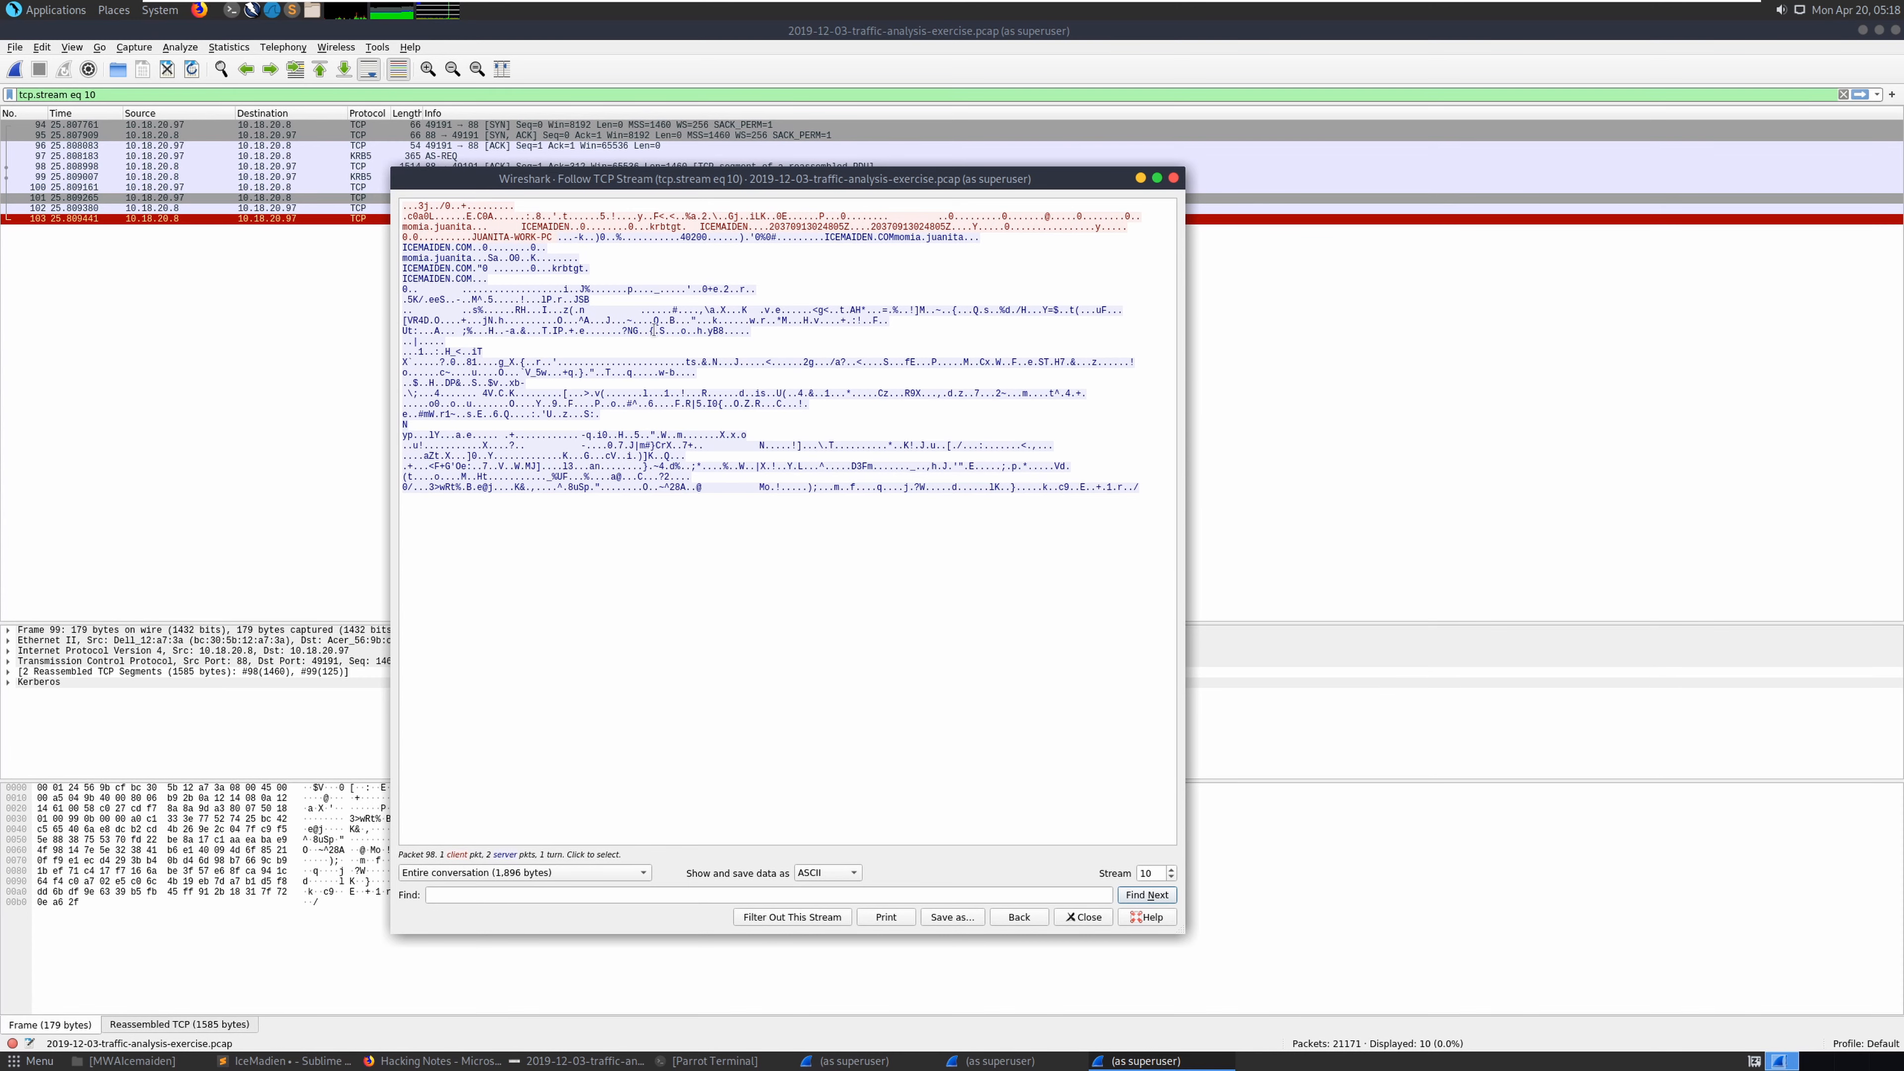
Copy the Windows user account name preceding ICEMAIDEN in the followed TCP stream and close the stream window
left_click(525, 217)
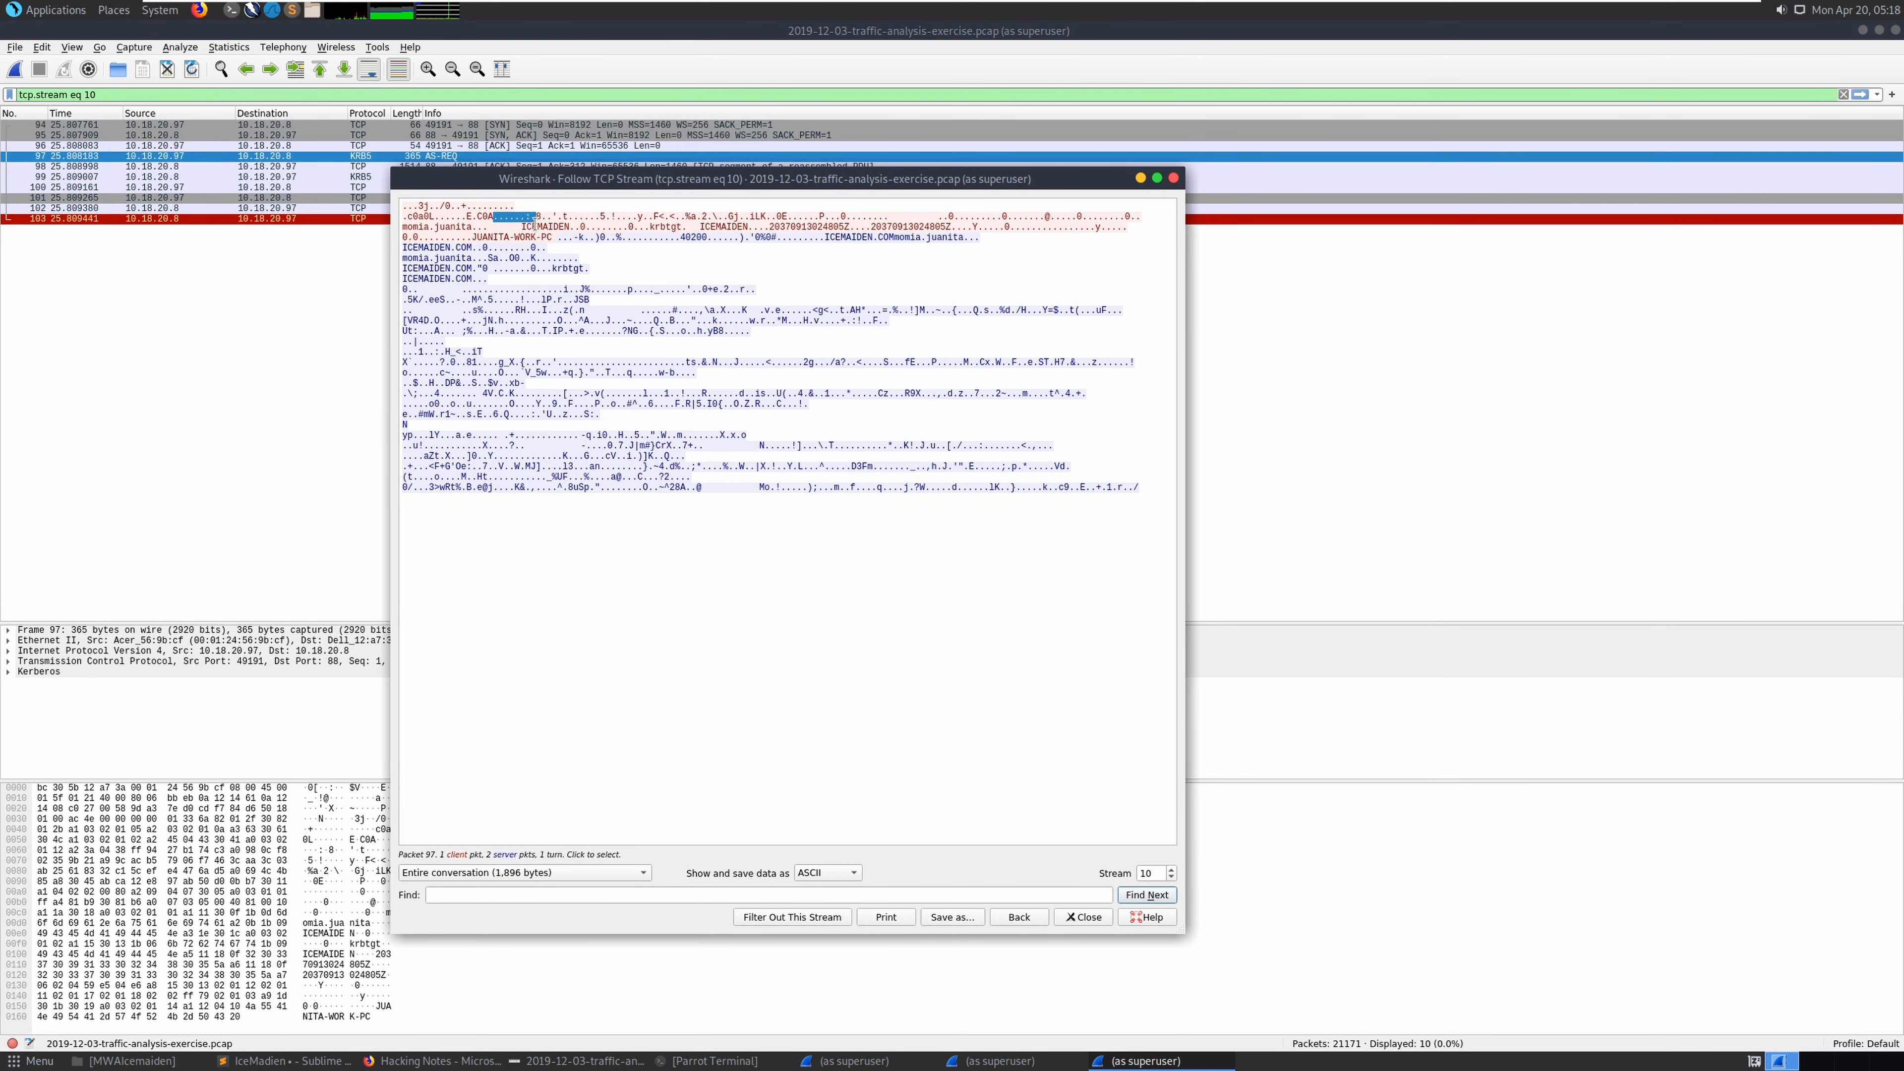
double_click(545, 226)
left_click_drag(473, 227, 400, 226)
right_click(437, 233)
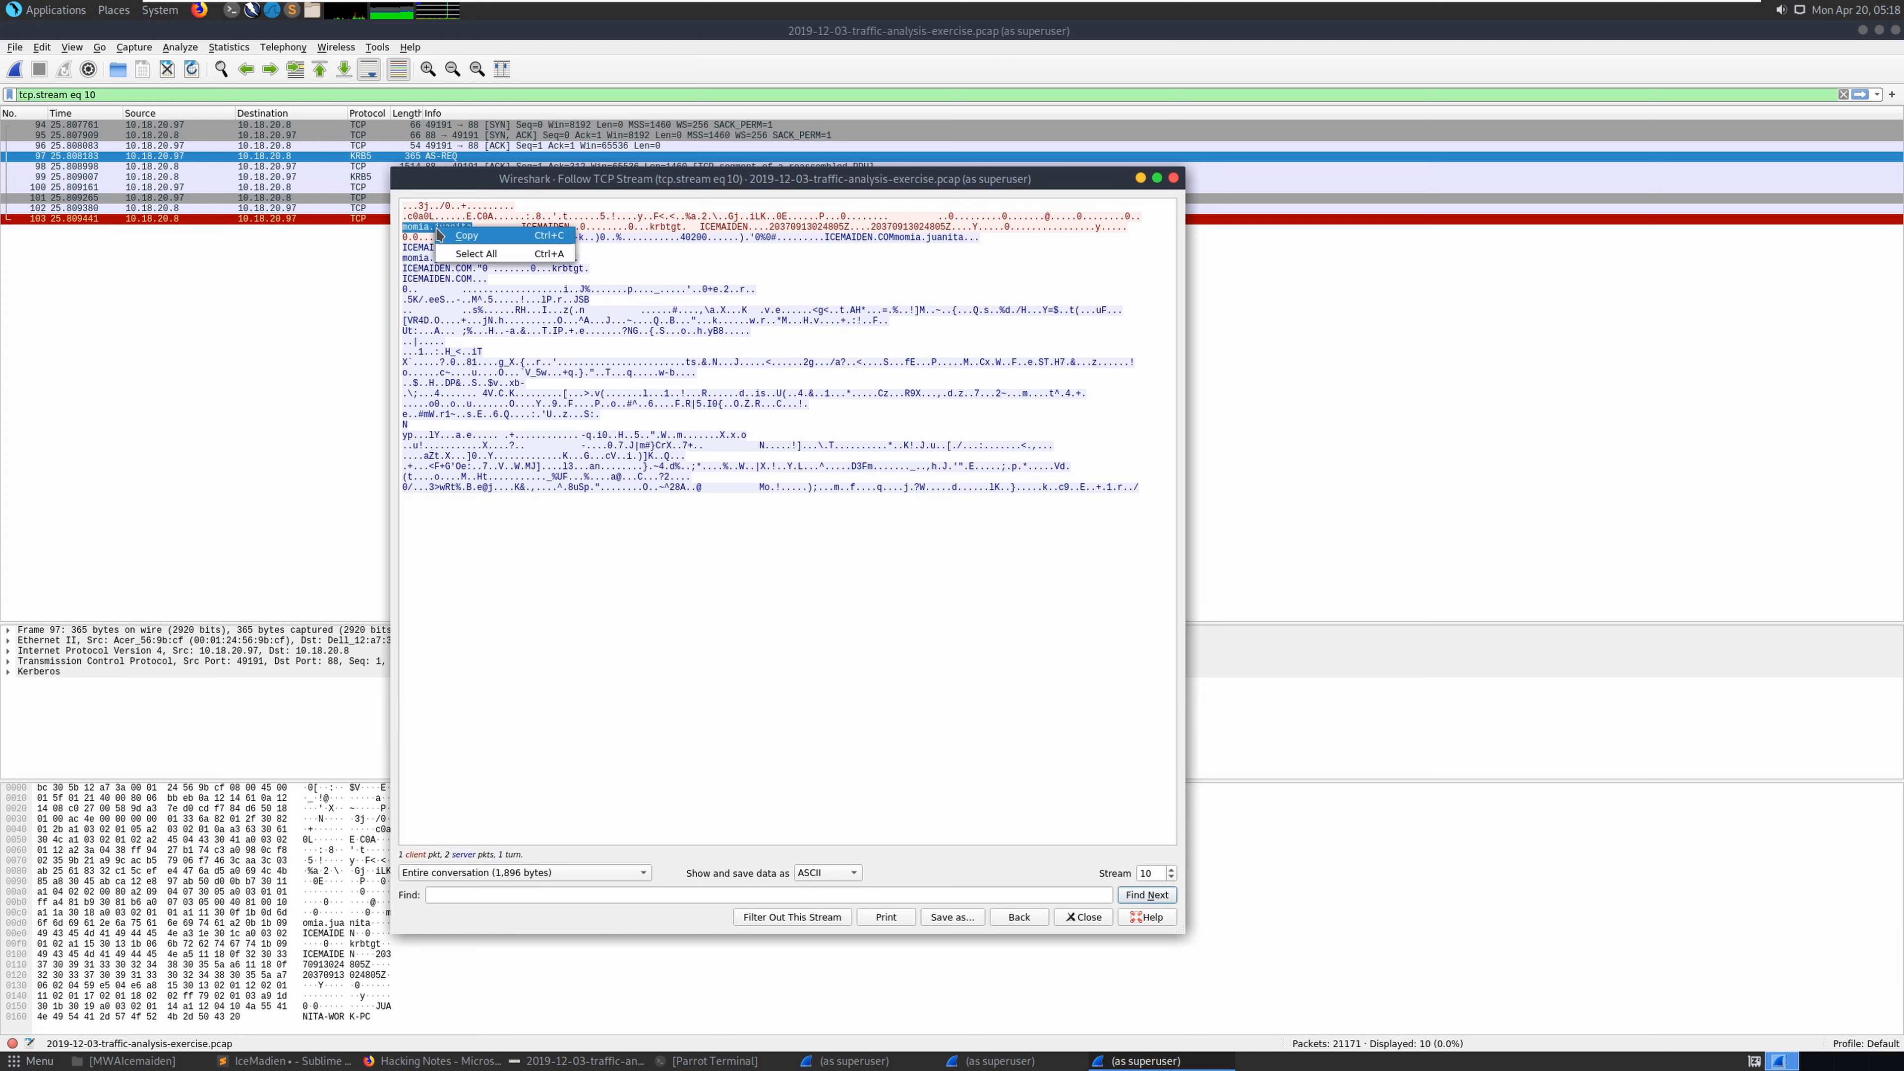
left_click(464, 238)
left_click(1174, 178)
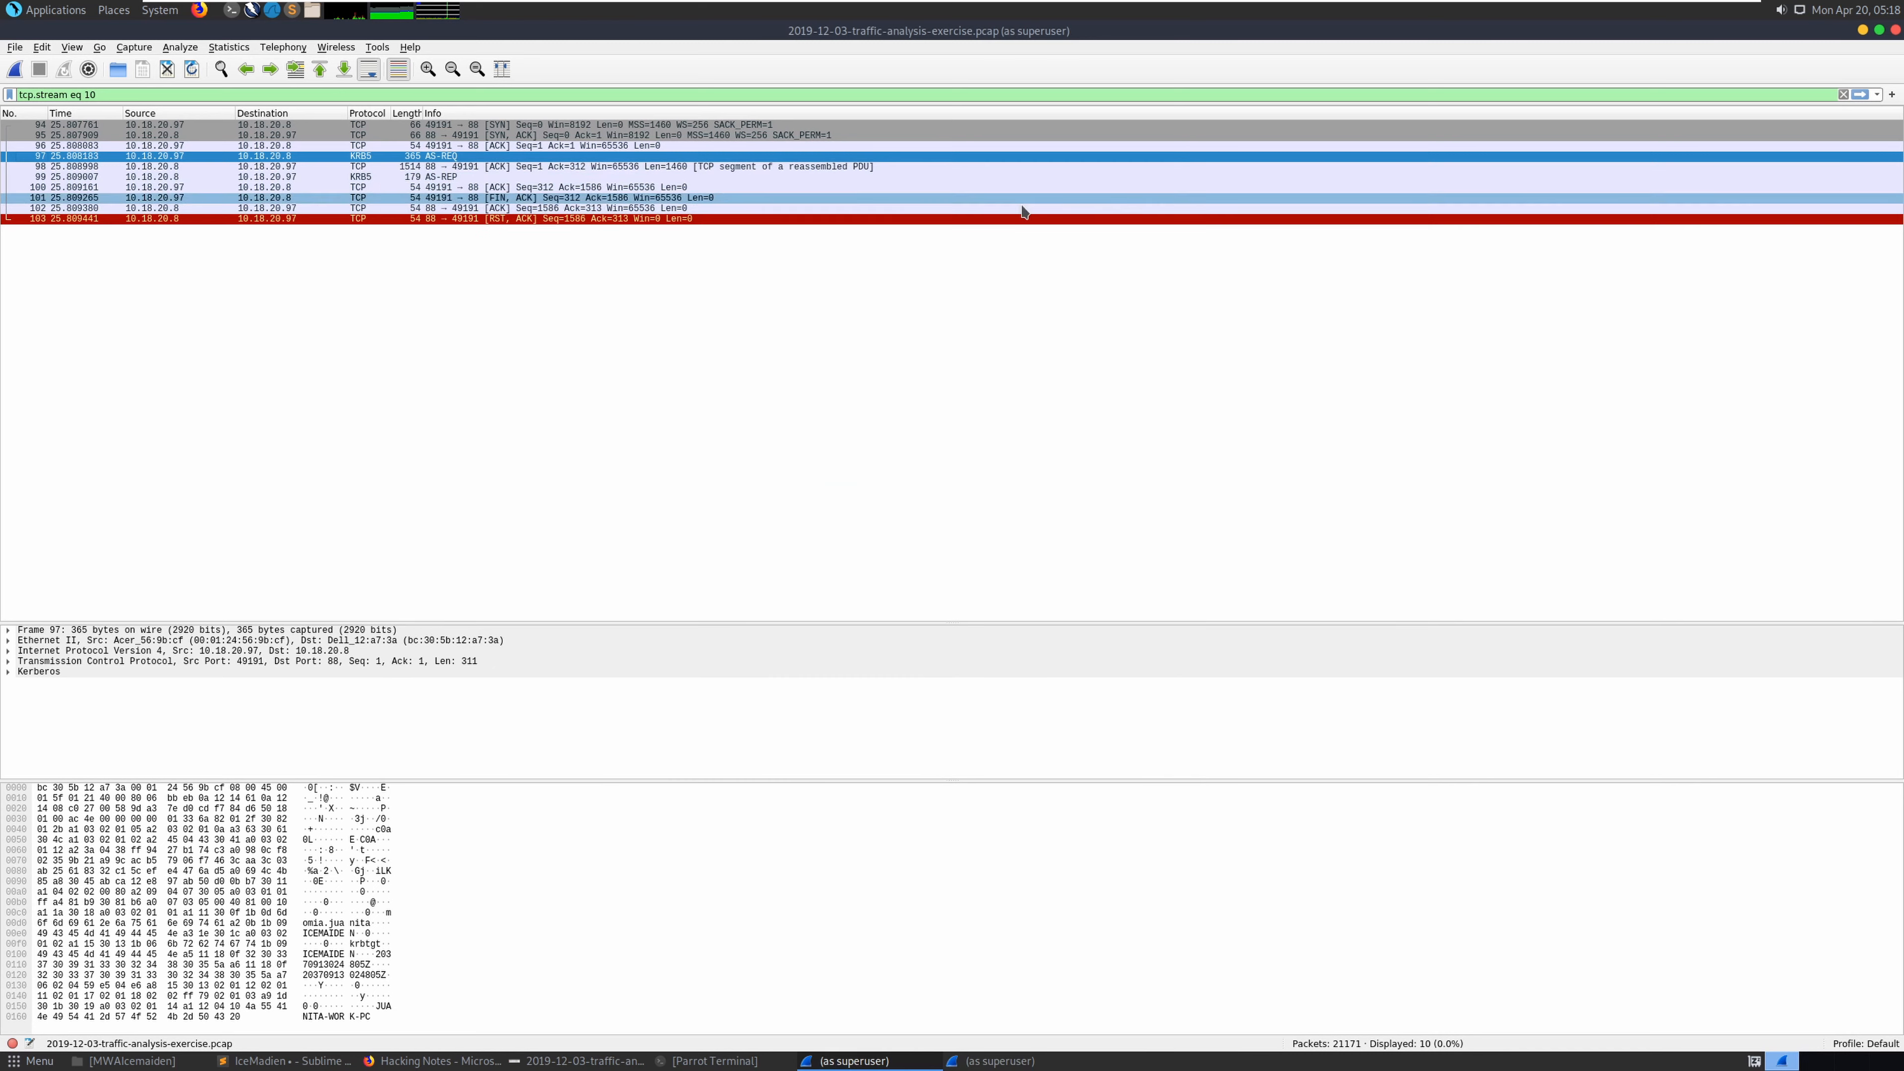
Open AS-REQ packet 97 in its own window and expand Kerberos, as-req, req-body, cname and cname-string to check the CNameString
right_click(439, 158)
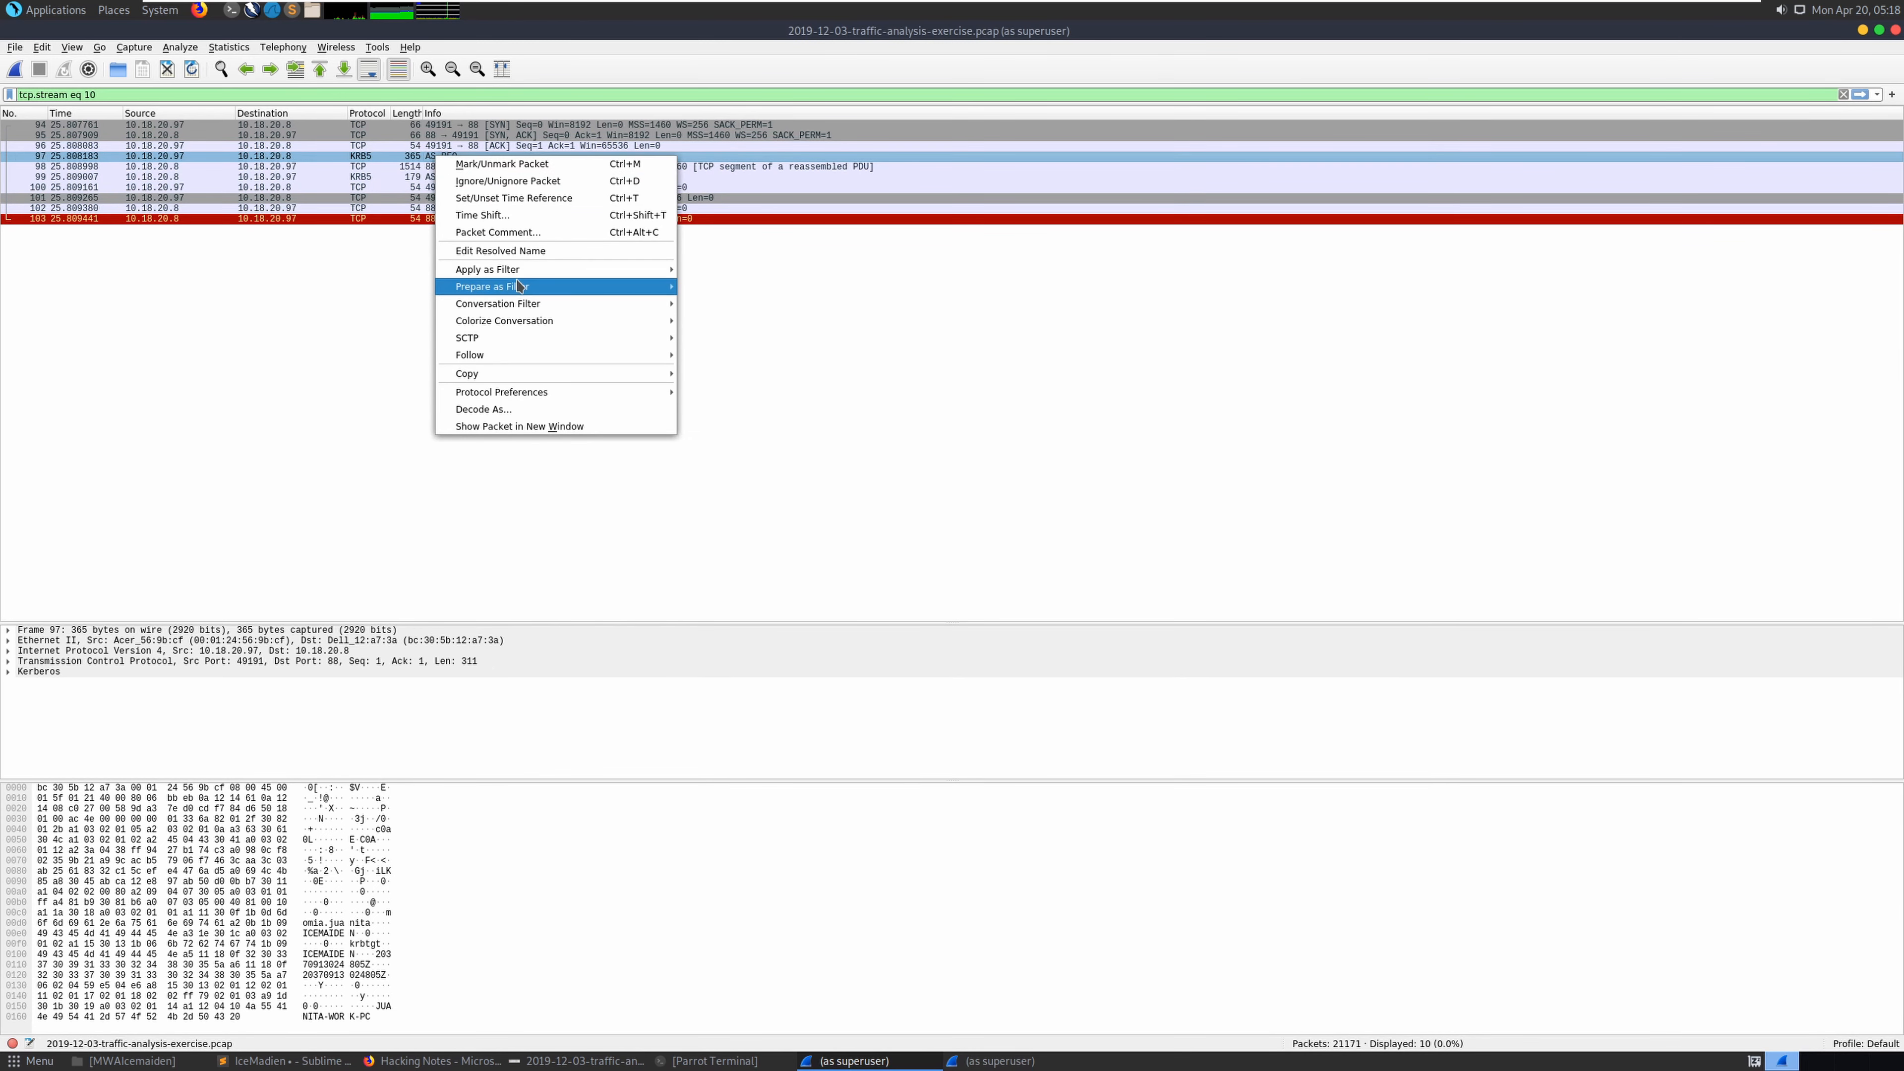
left_click(367, 160)
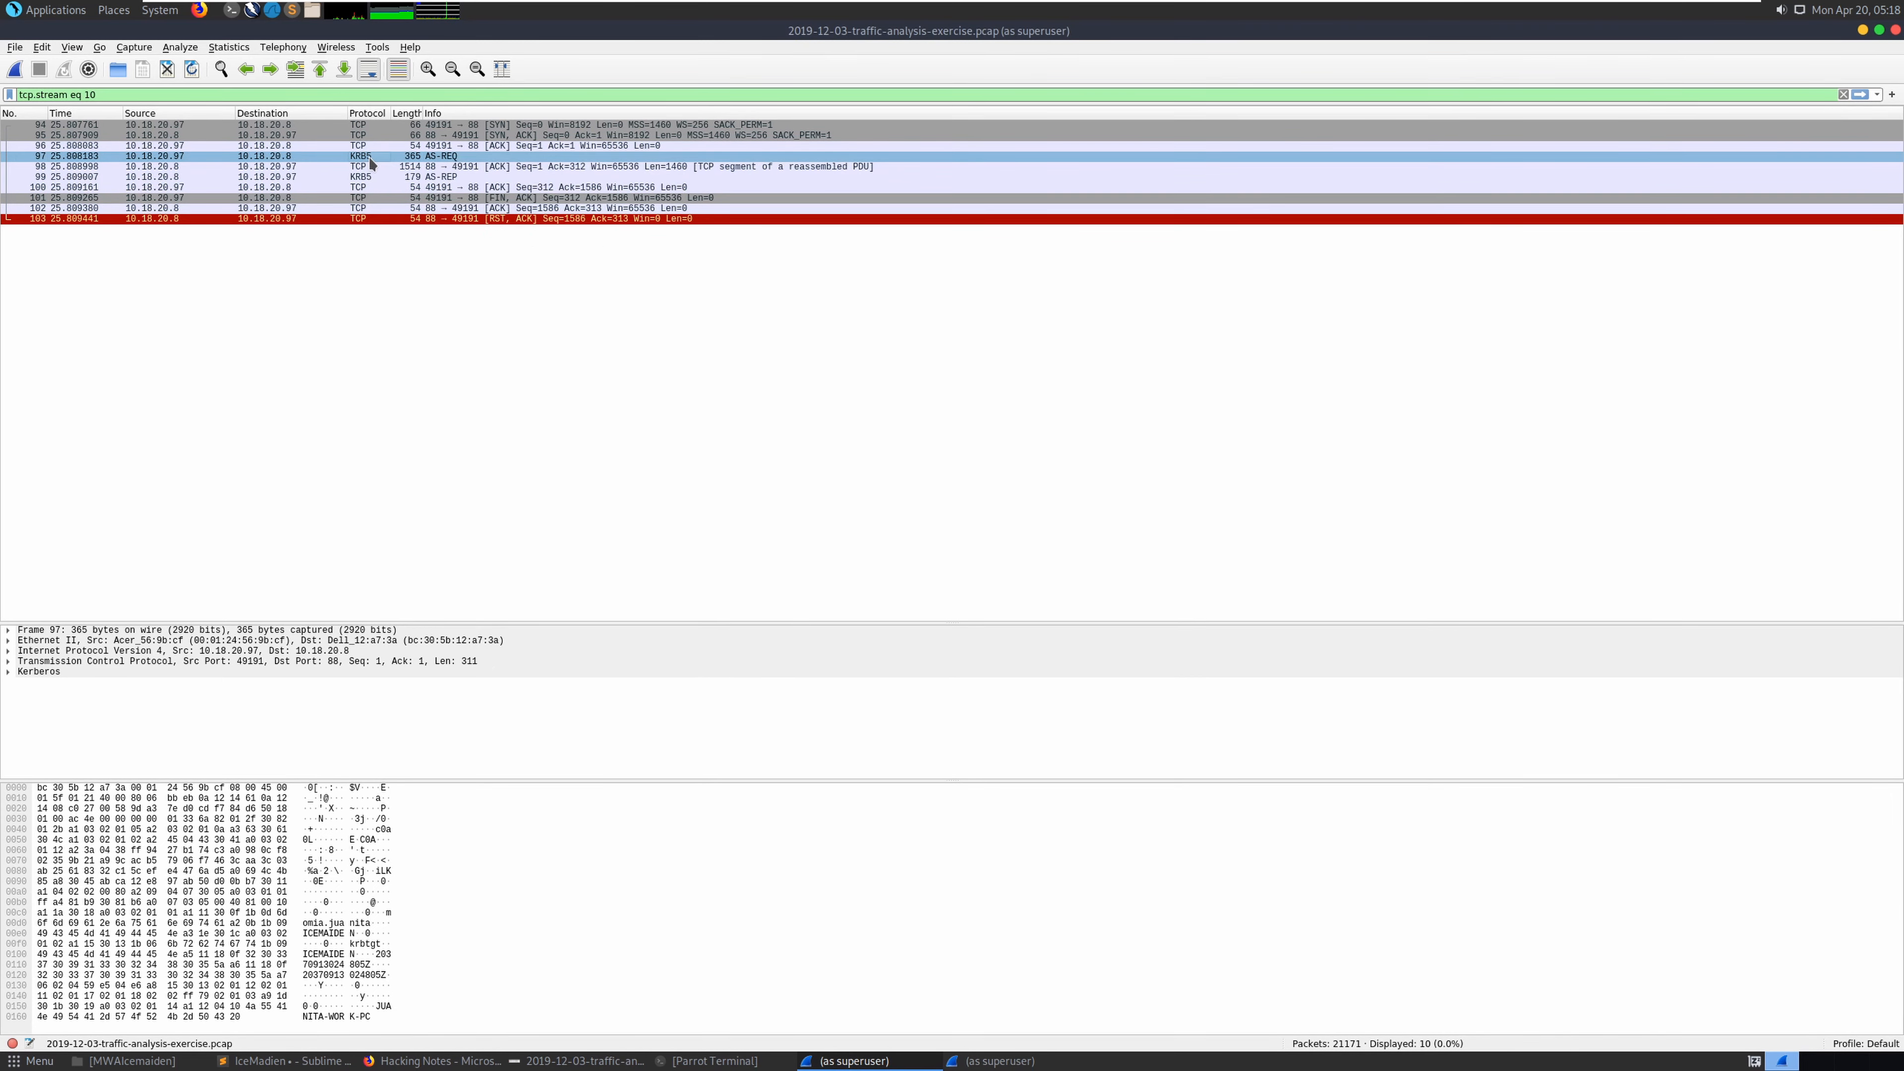
double_click(369, 157)
left_click(198, 156)
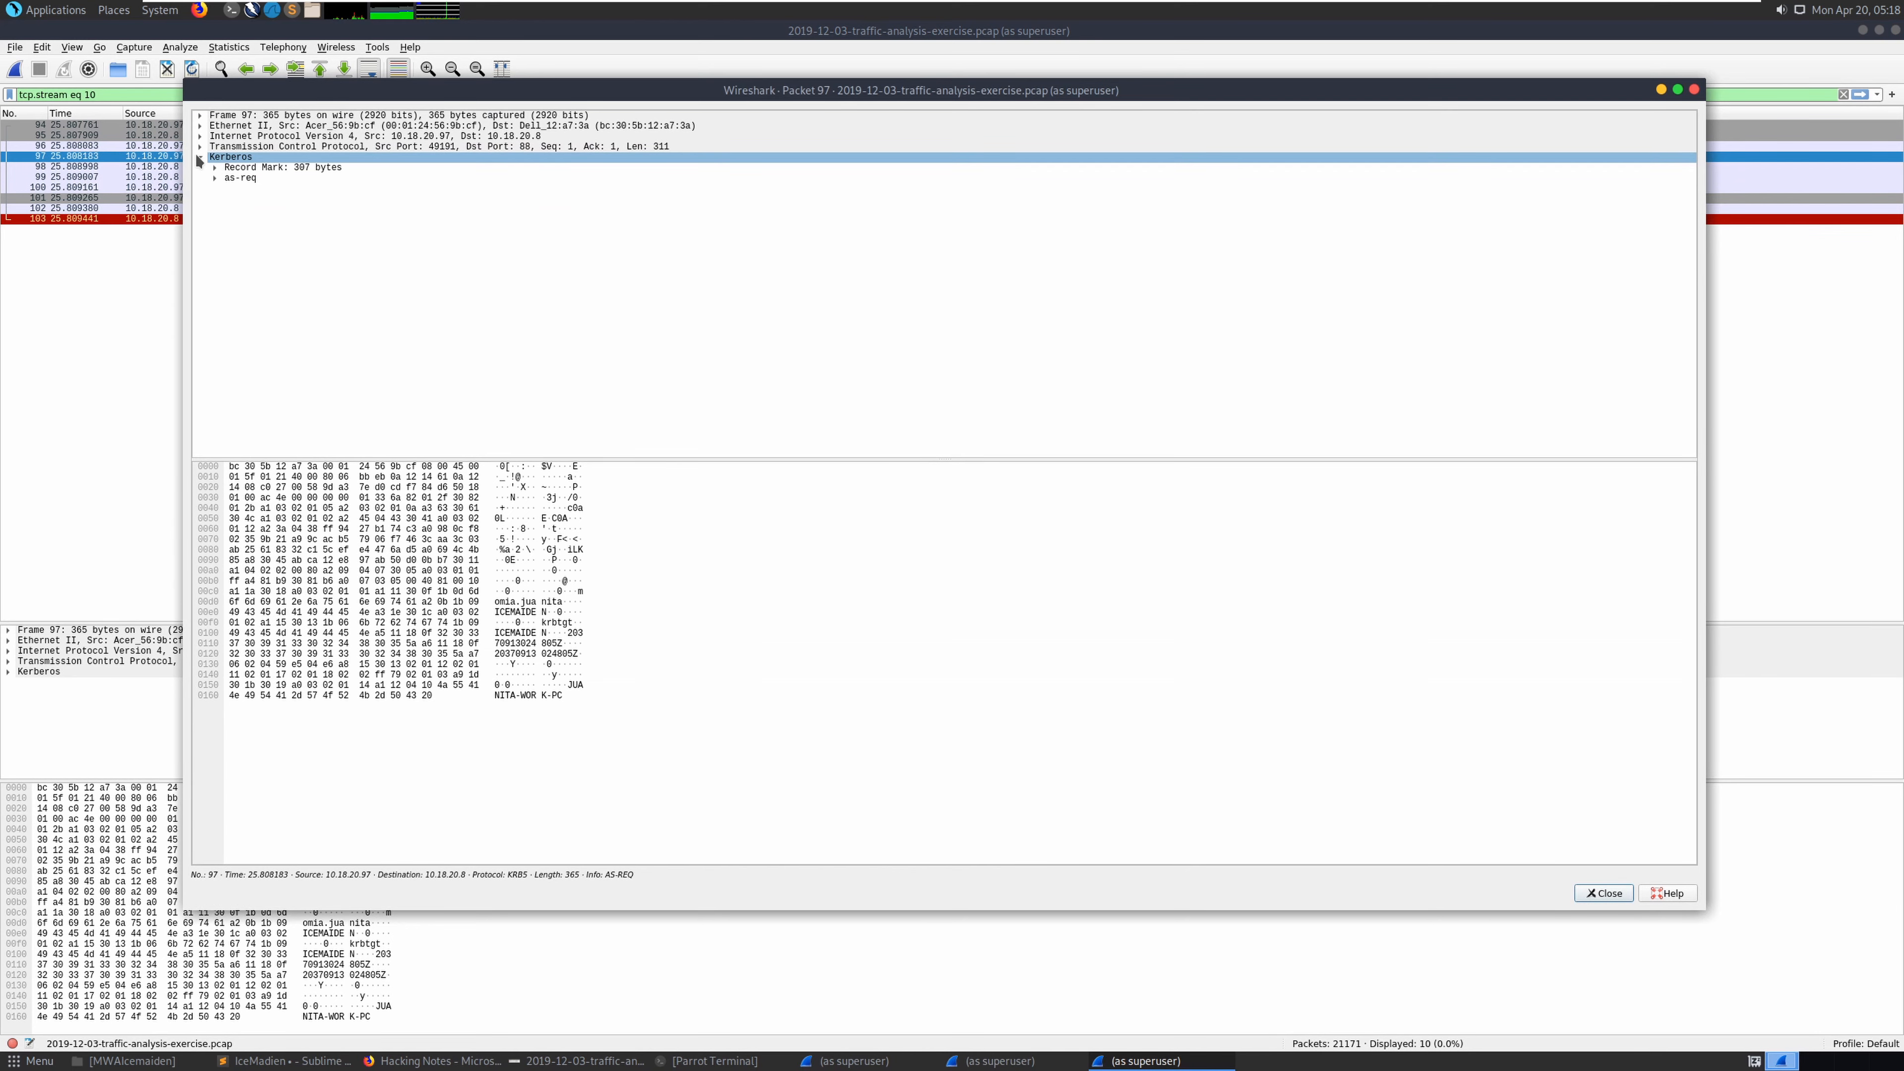
left_click(213, 178)
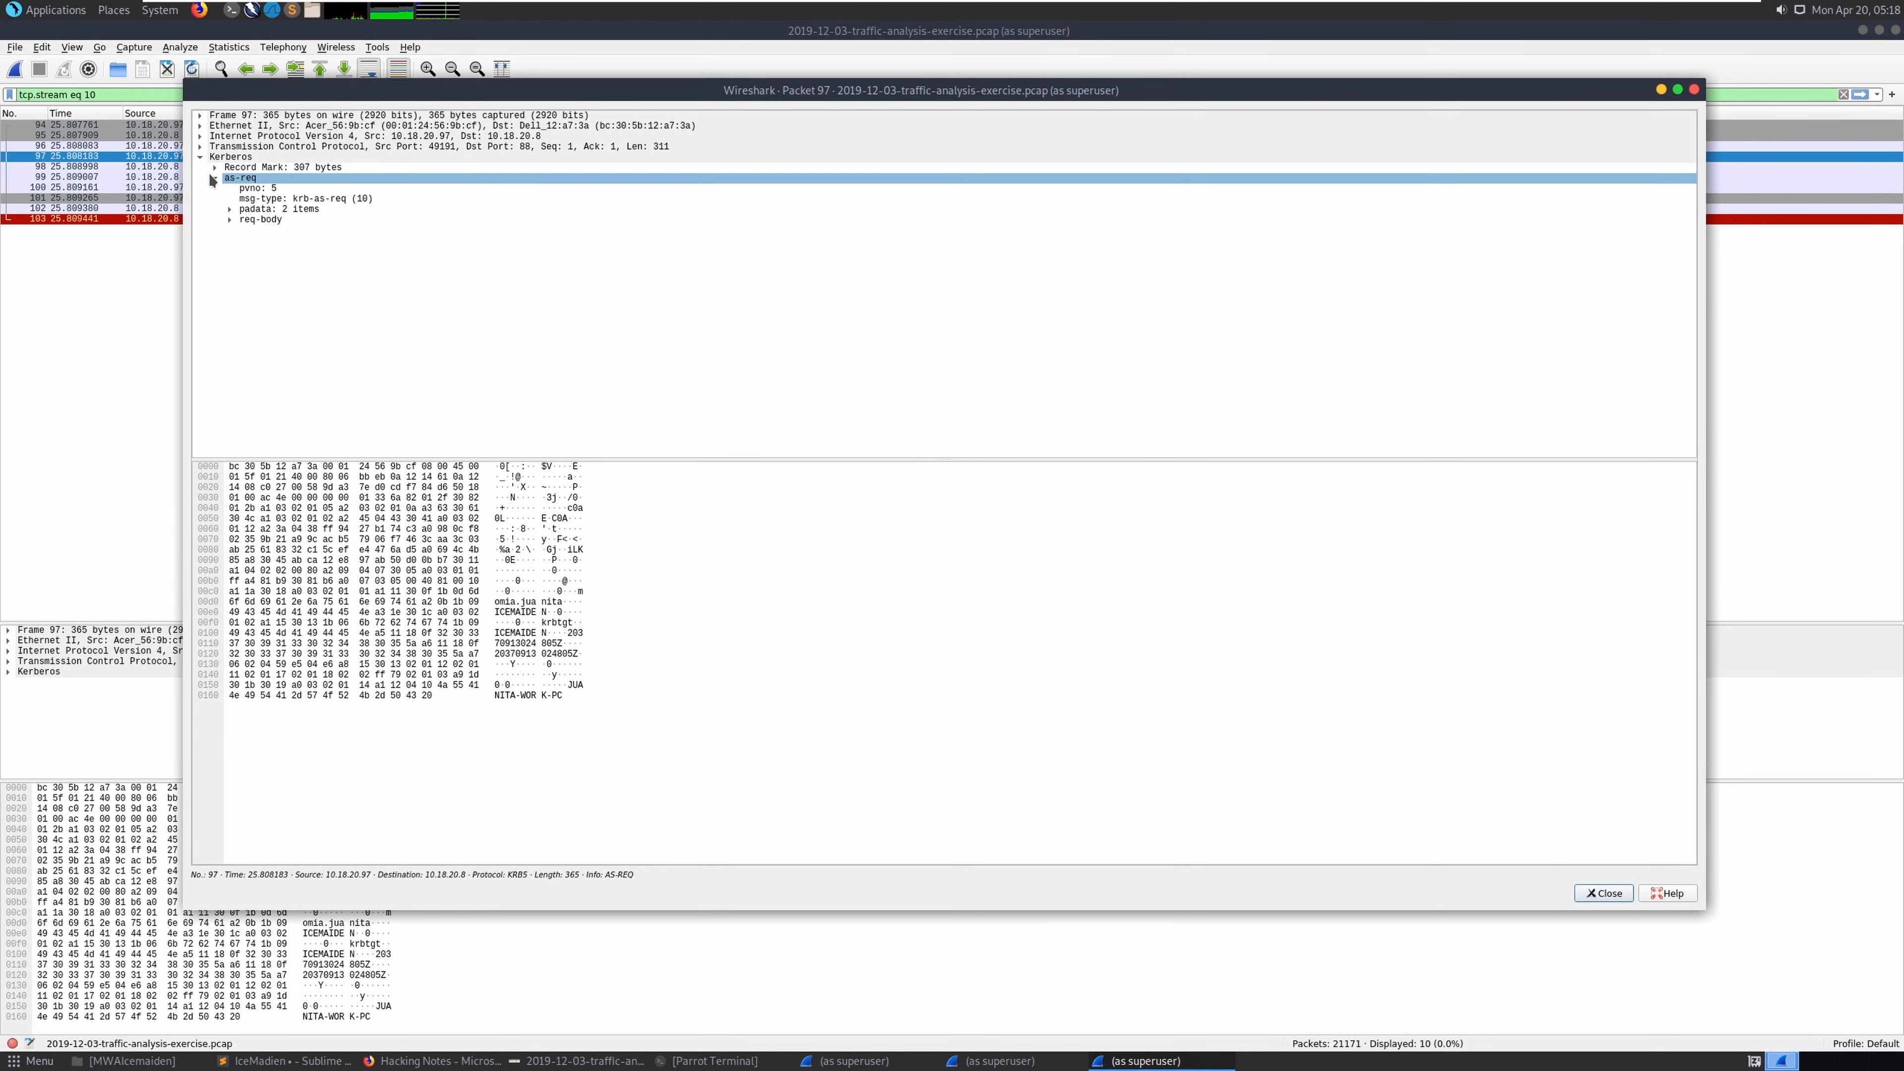
left_click(230, 219)
left_click(297, 261)
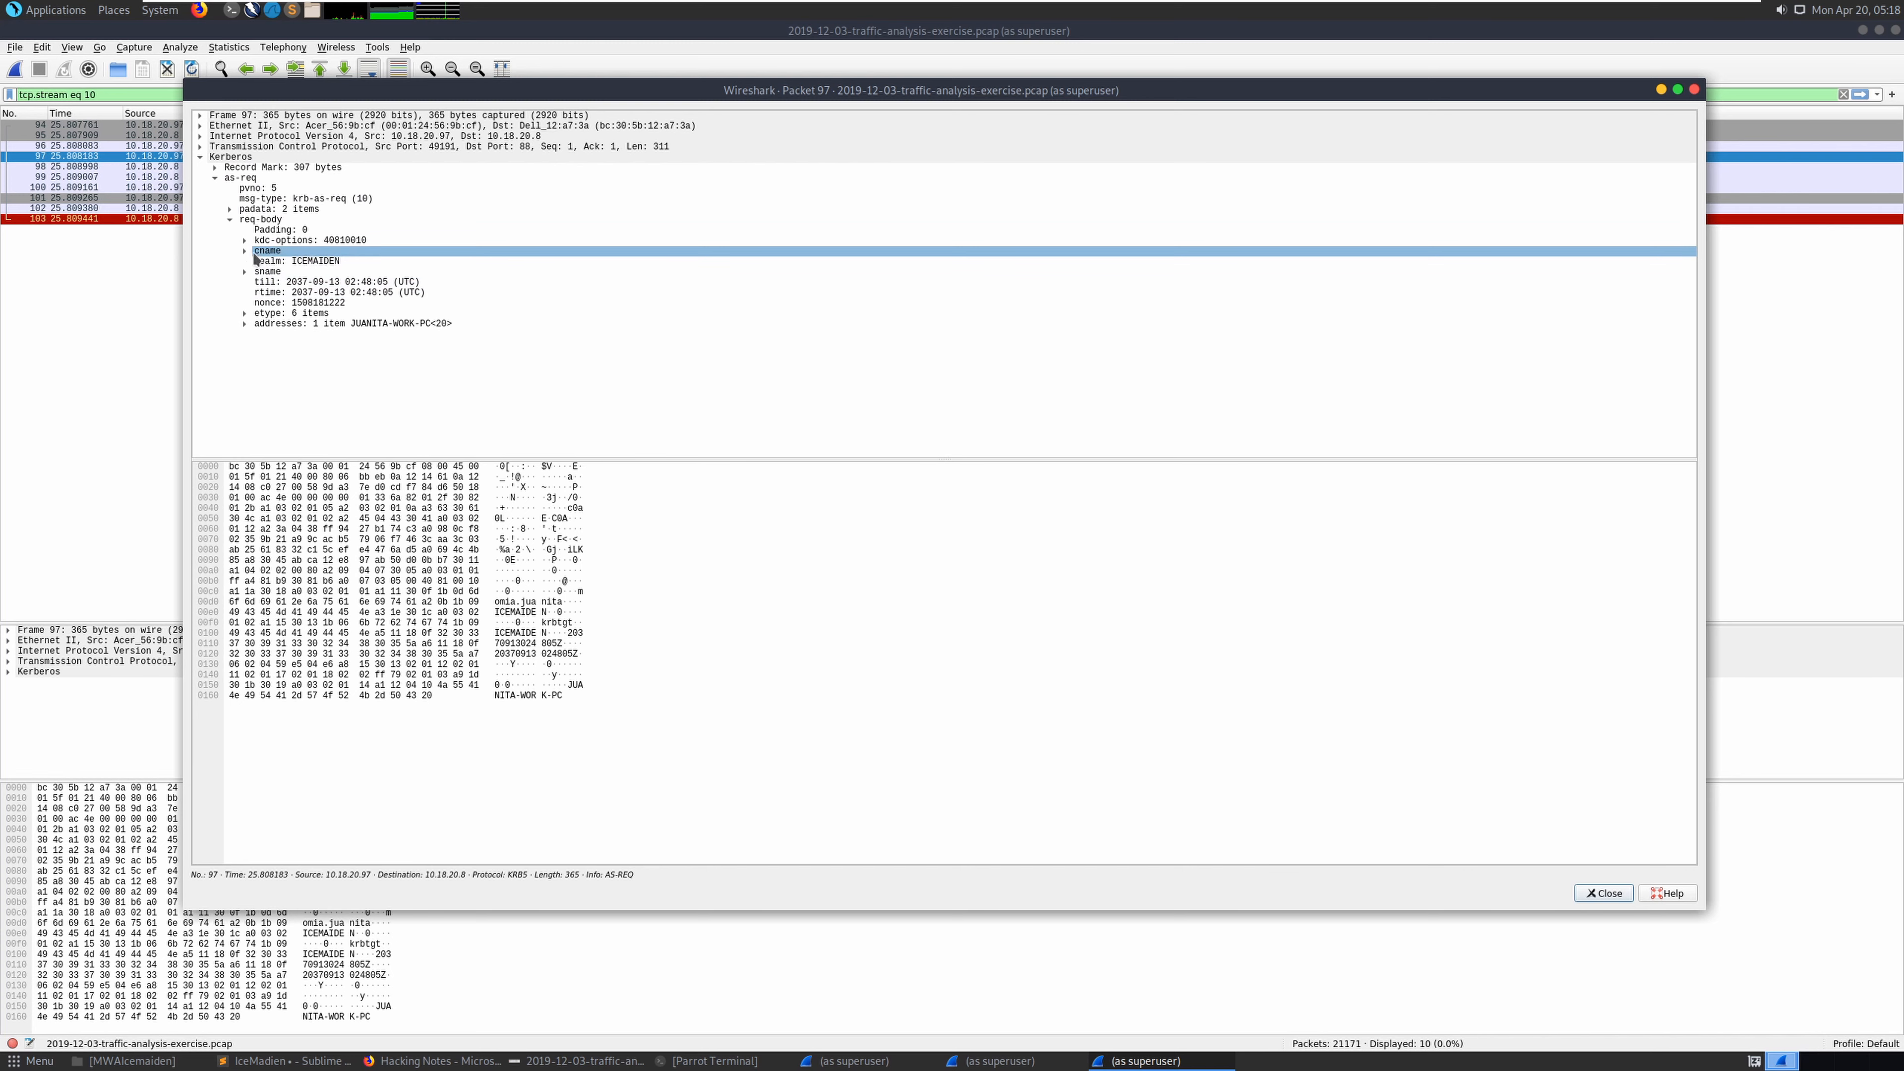
left_click(243, 250)
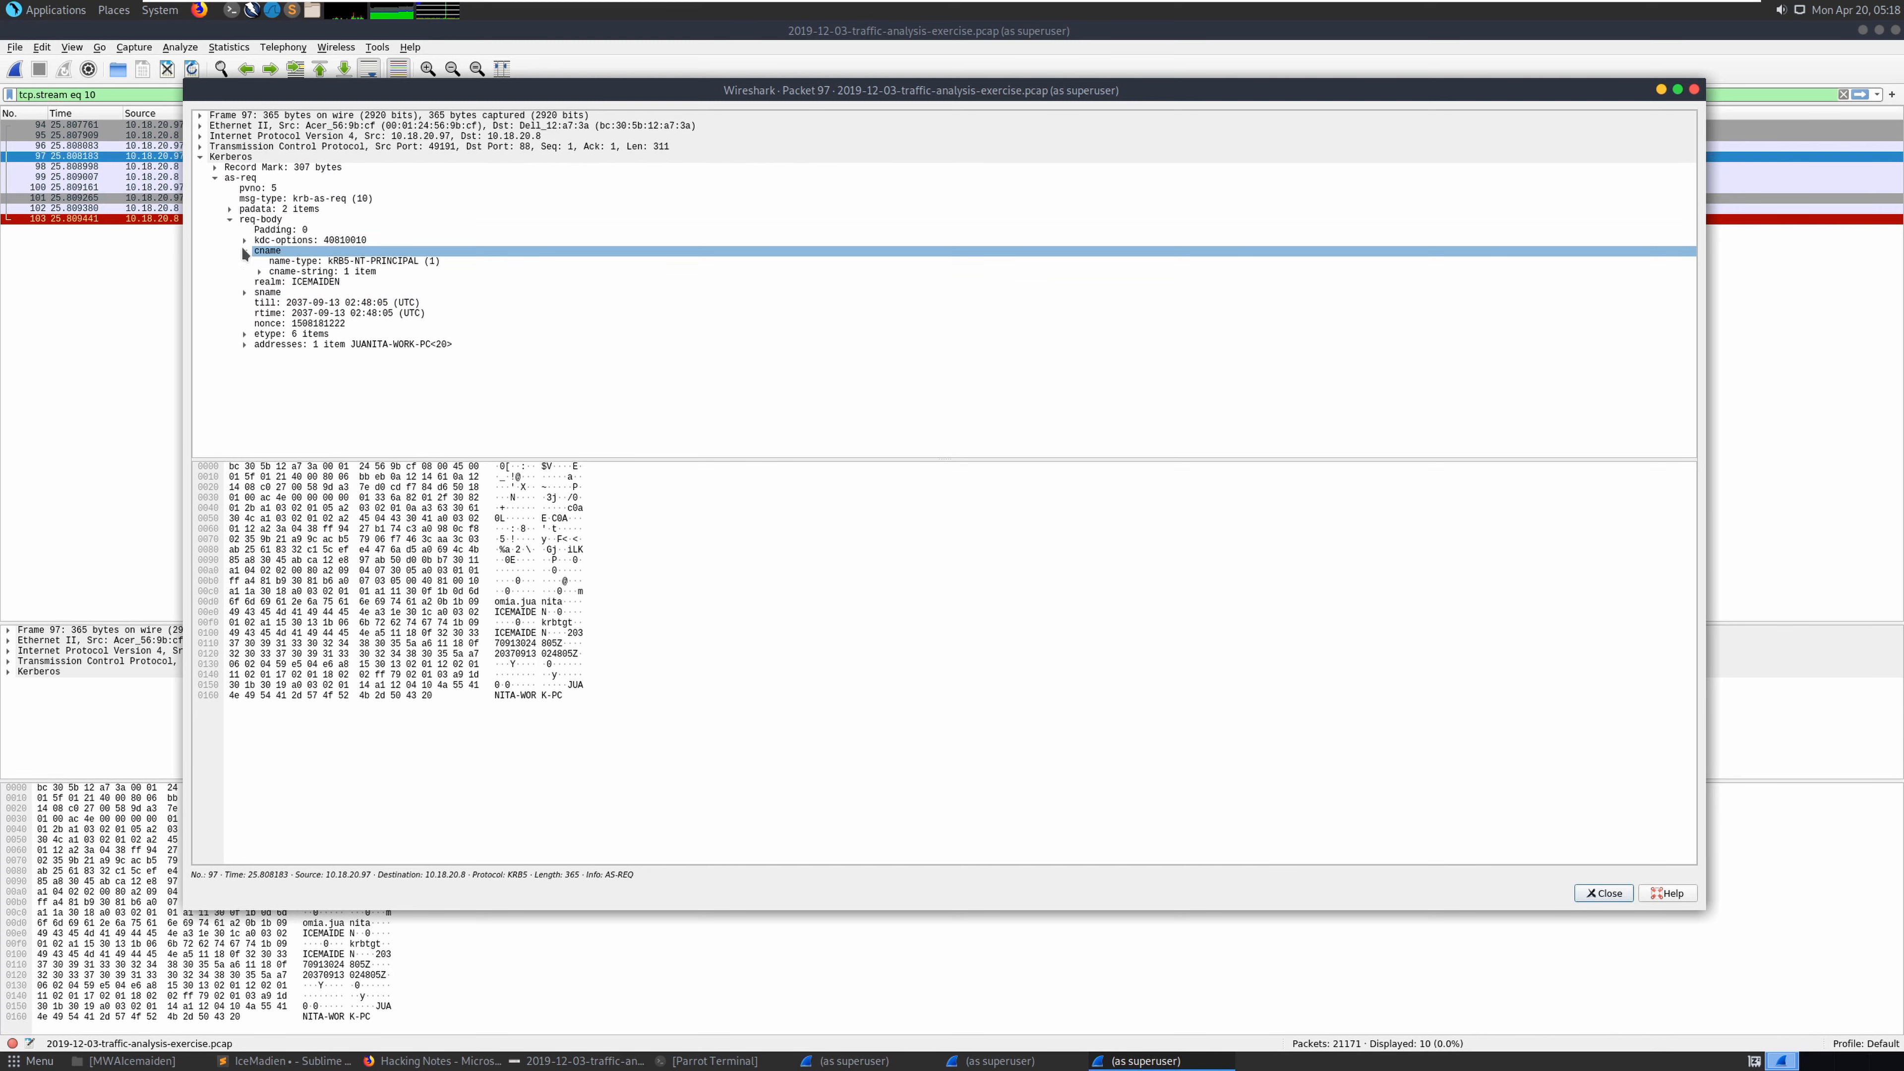
left_click(259, 272)
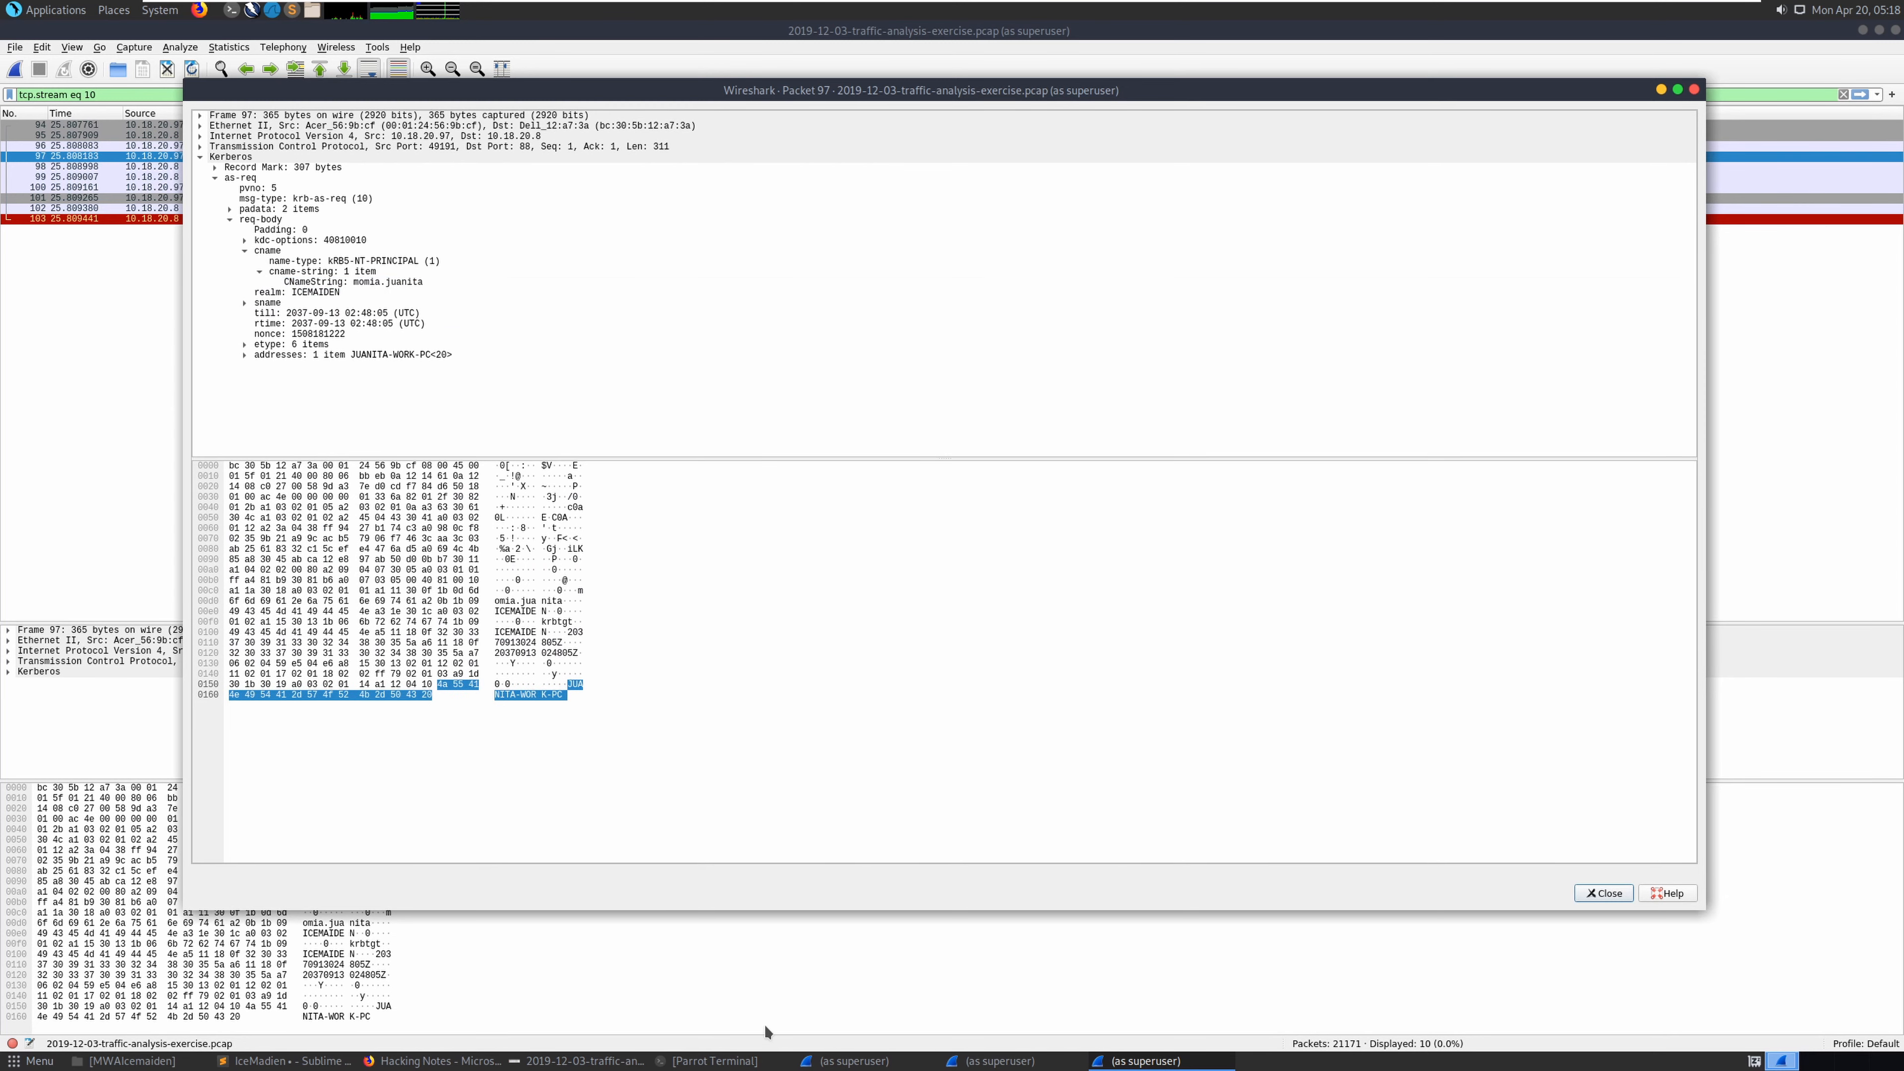
In the IceMadien notes, paste the copied account name under the Windows user account question and add an empty line under the malware type question
mouse_move(501, 1065)
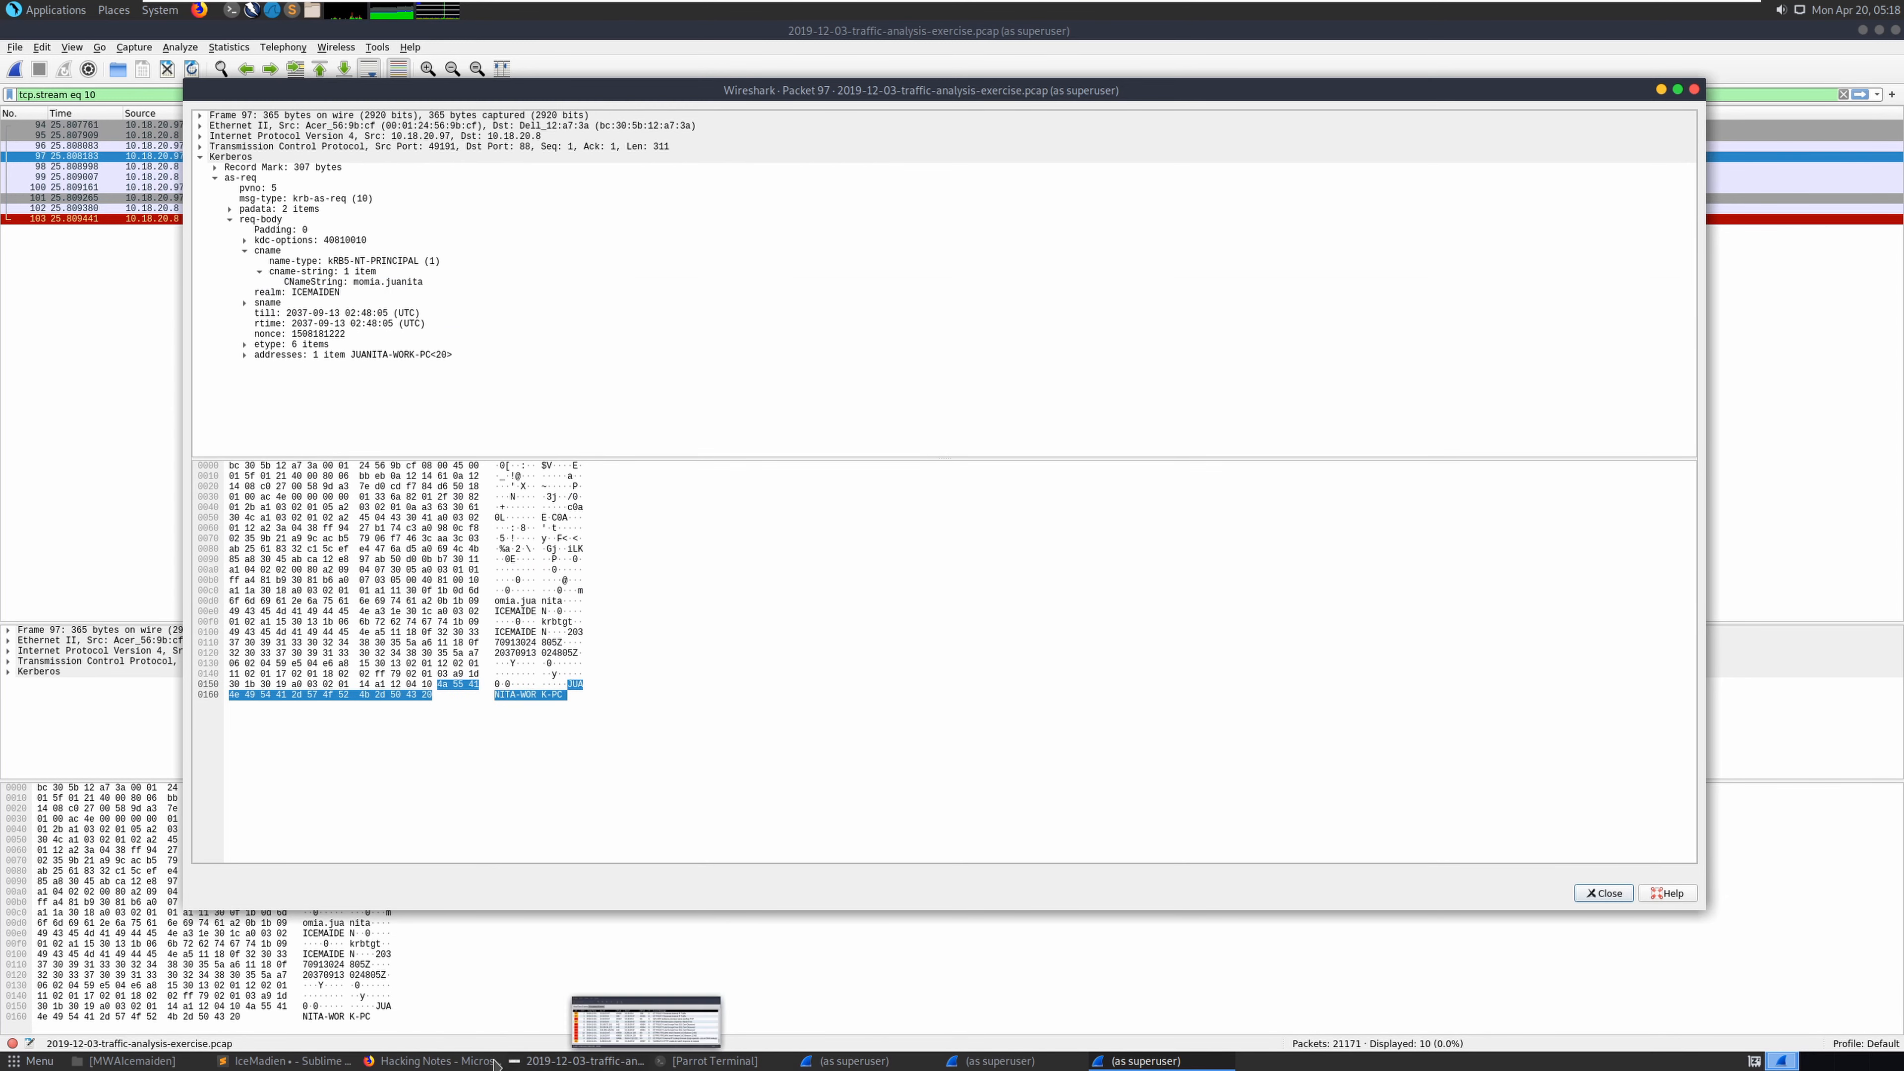
left_click(292, 1061)
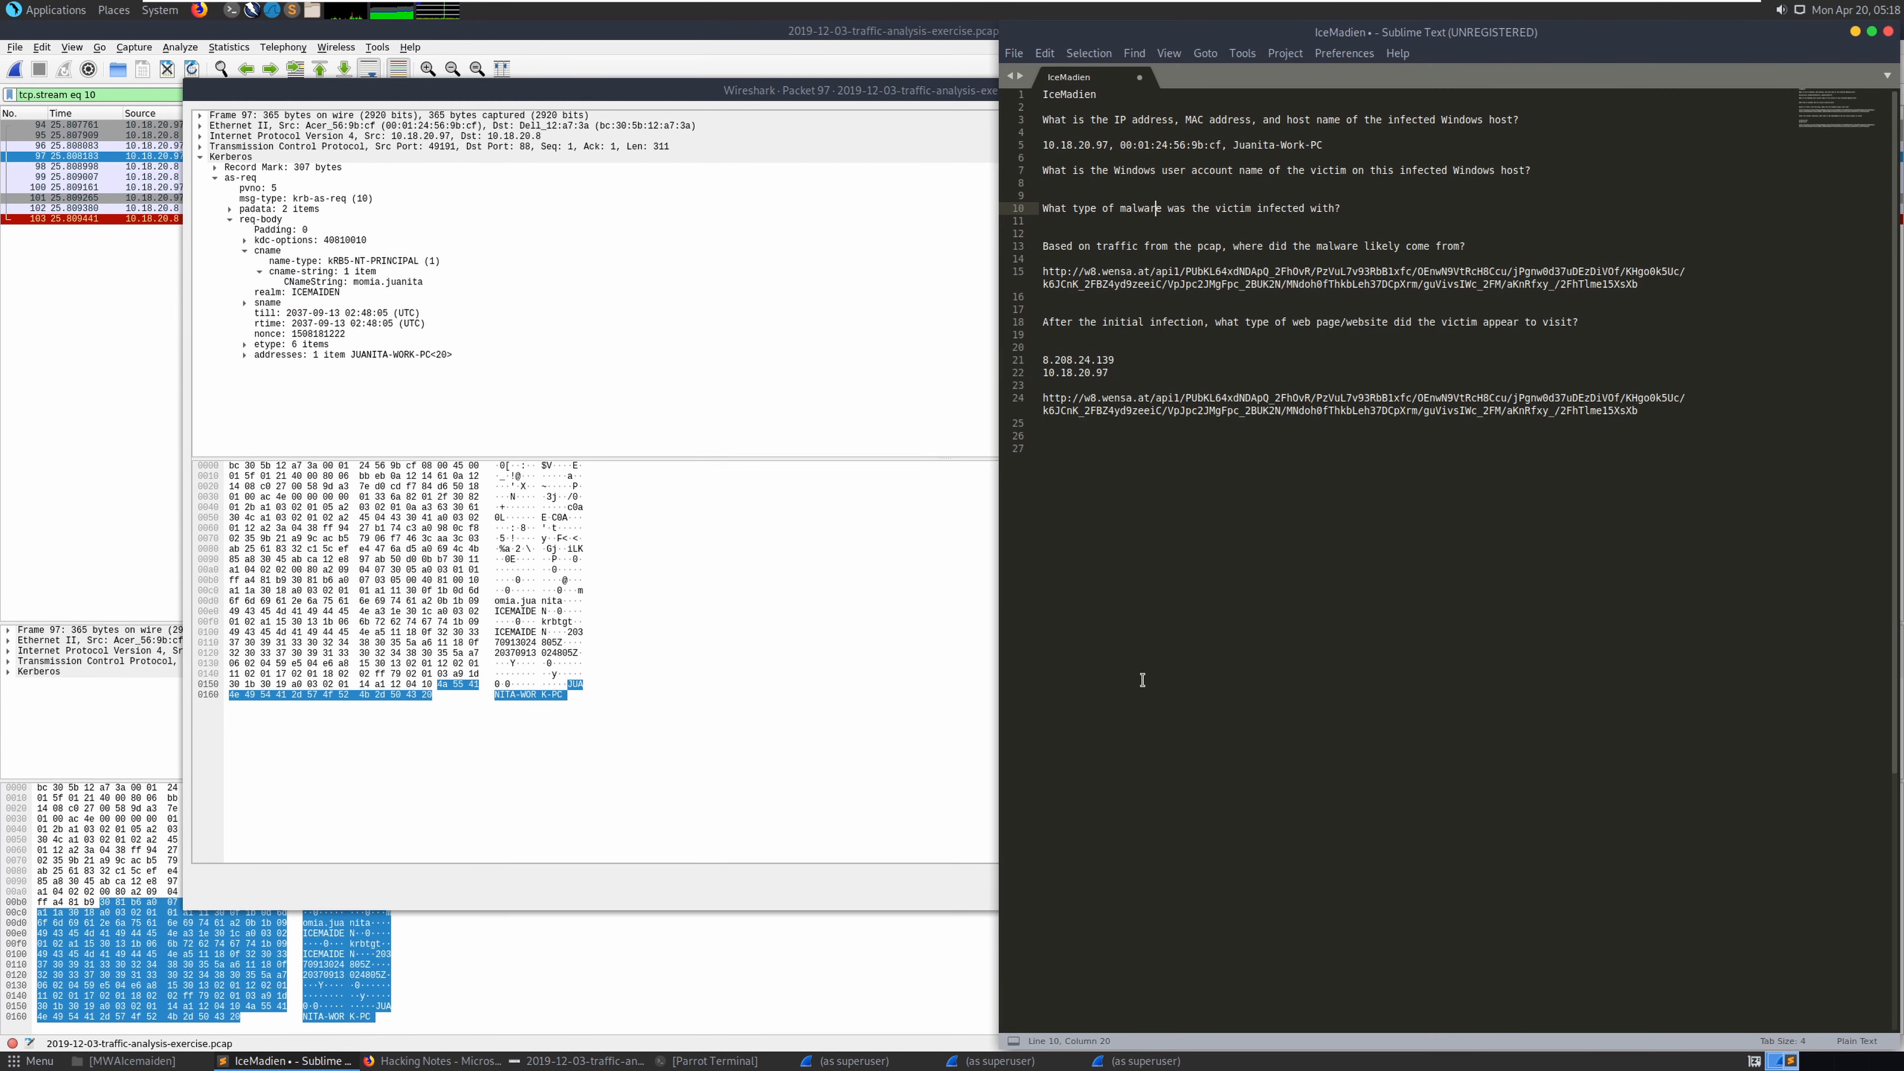
left_click(1159, 186)
key("Return")
key("ctrl+v")
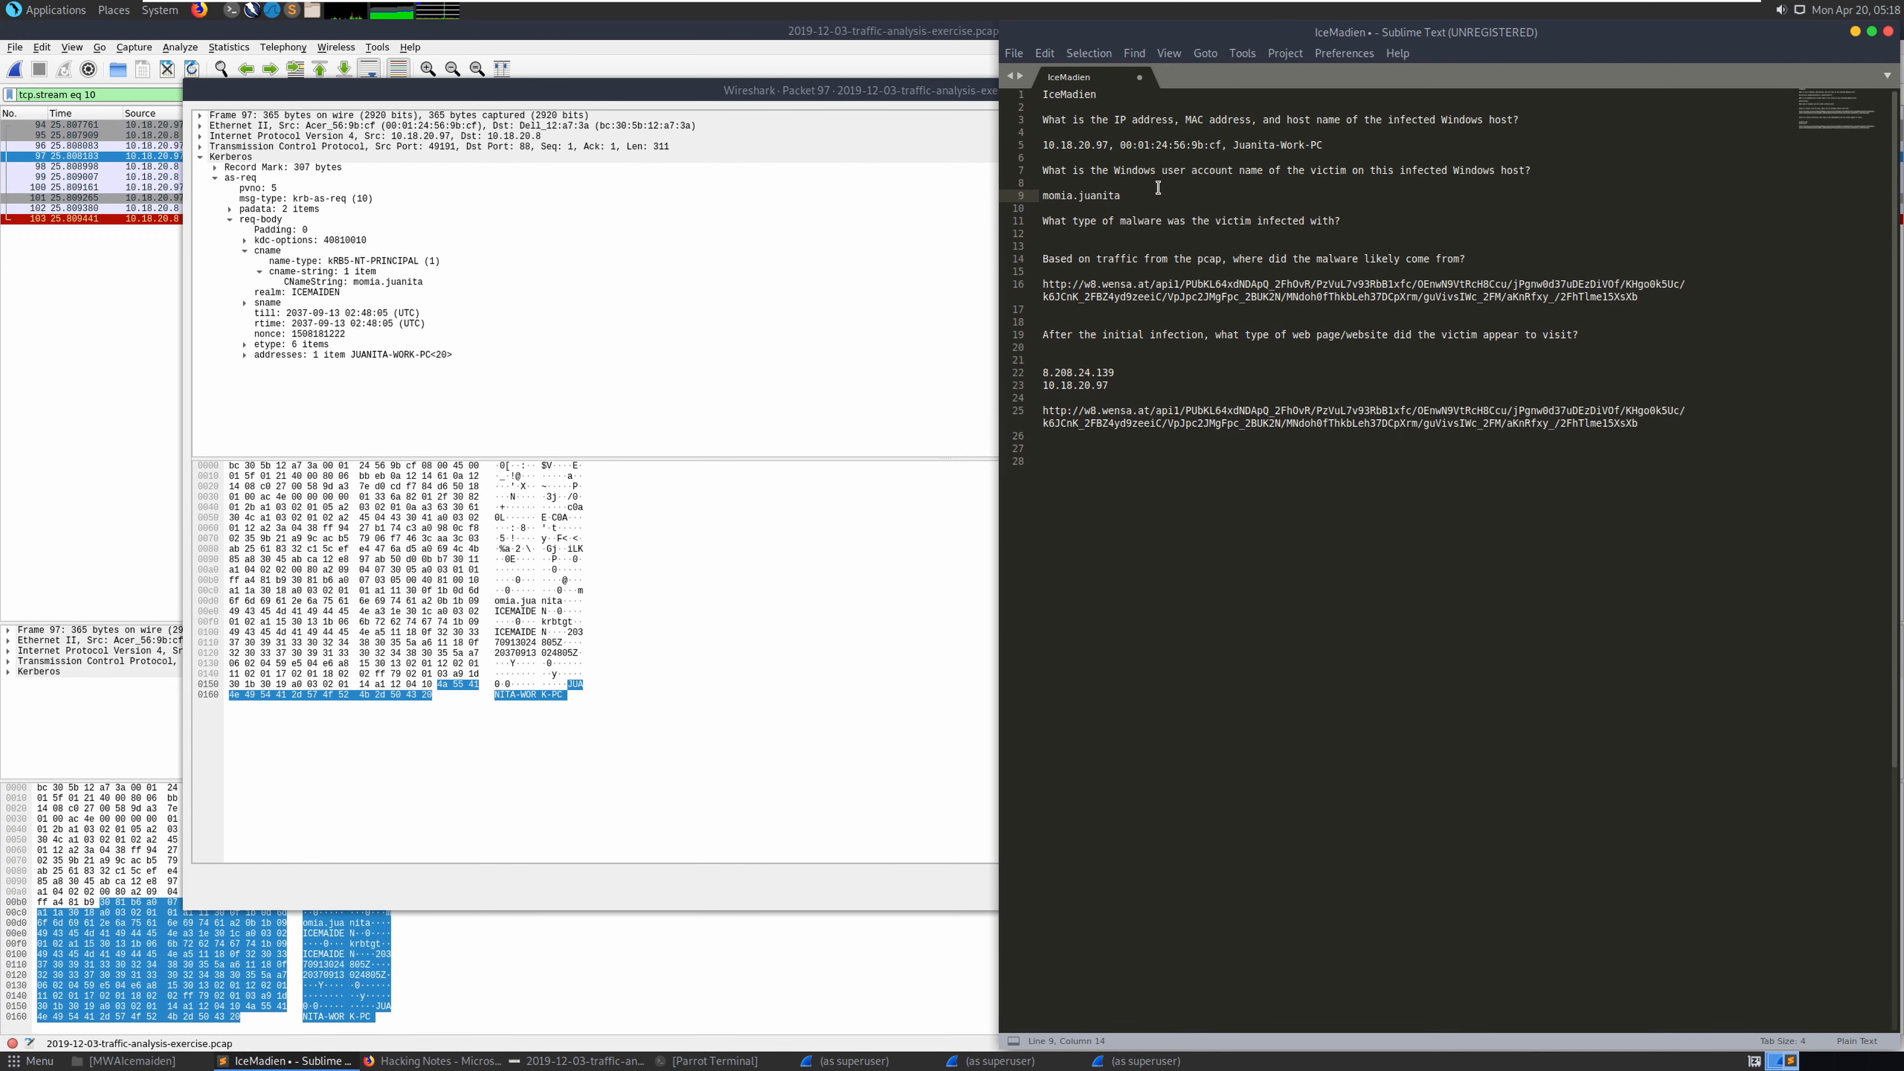
left_click(1188, 238)
key("Return")
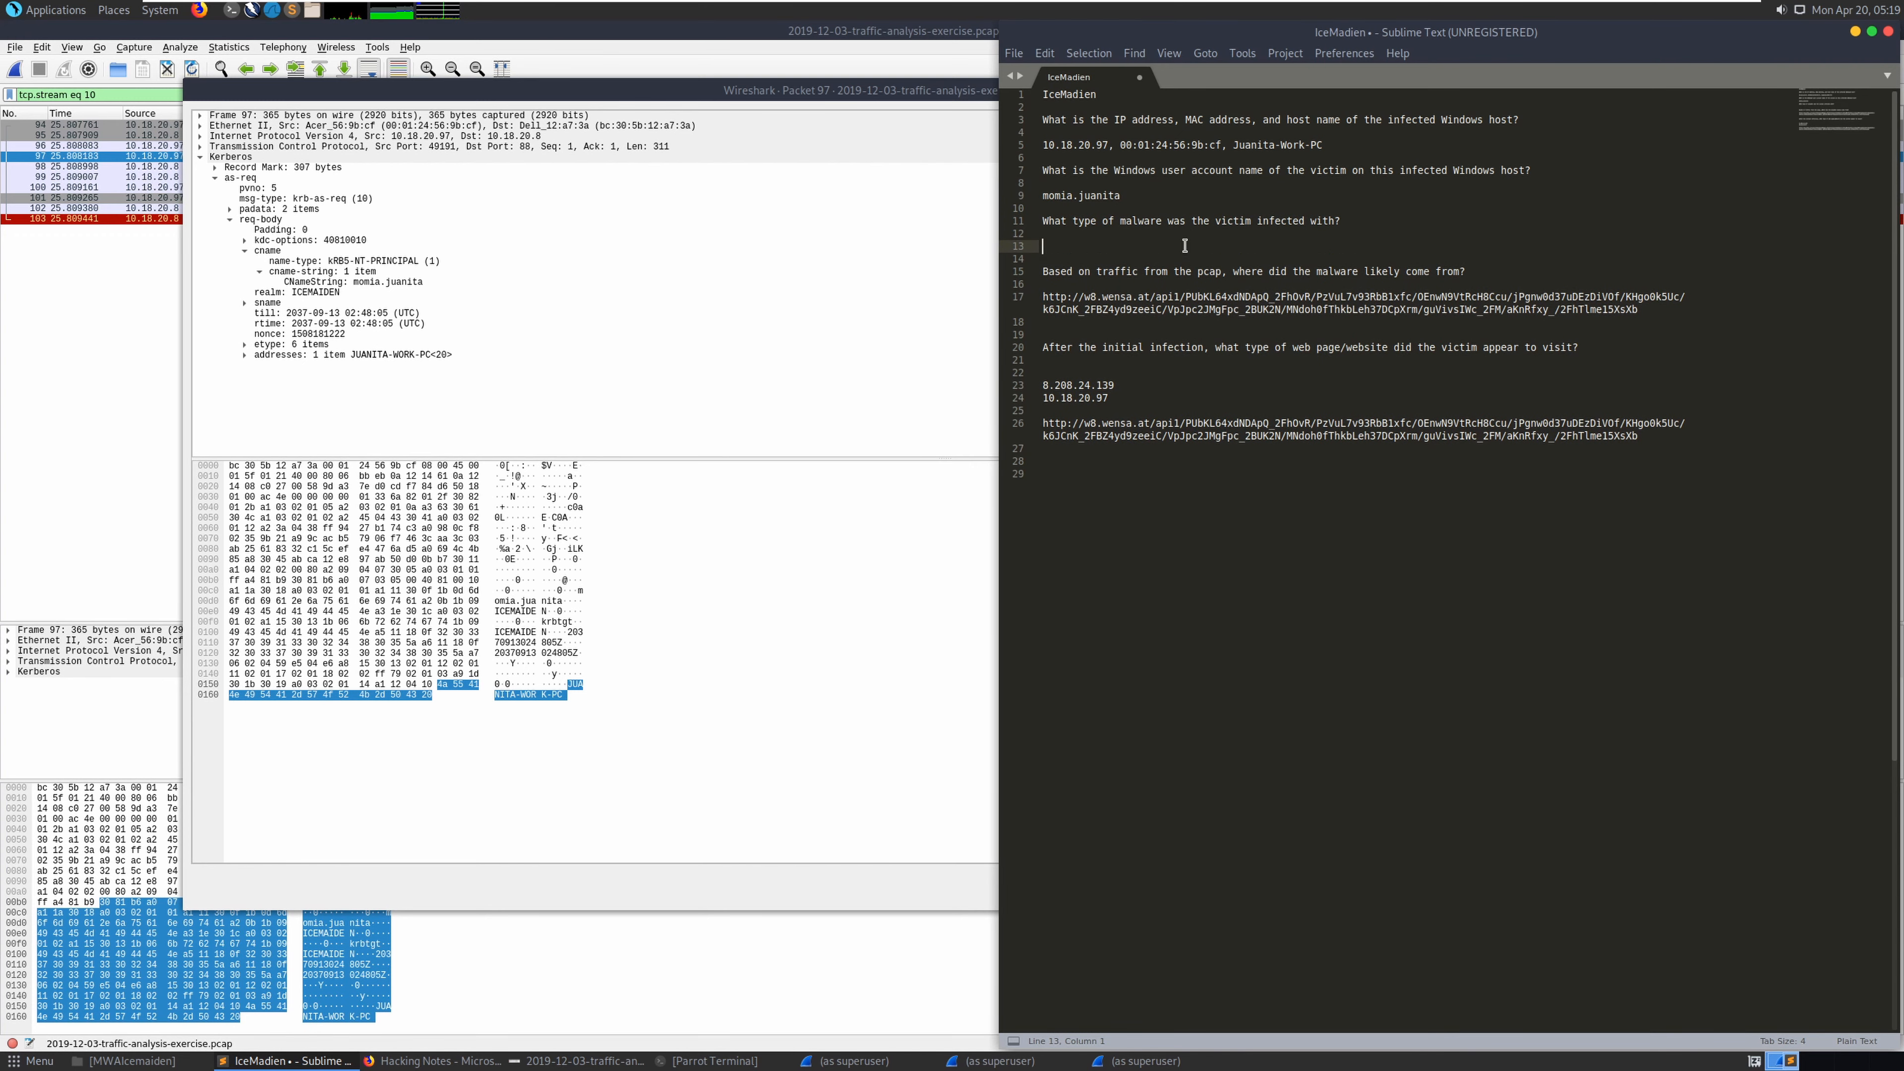
Return to the VirusTotal report for the w8.wensa.at URL in the browser and copy its Body SHA-256 hash
left_click(687, 399)
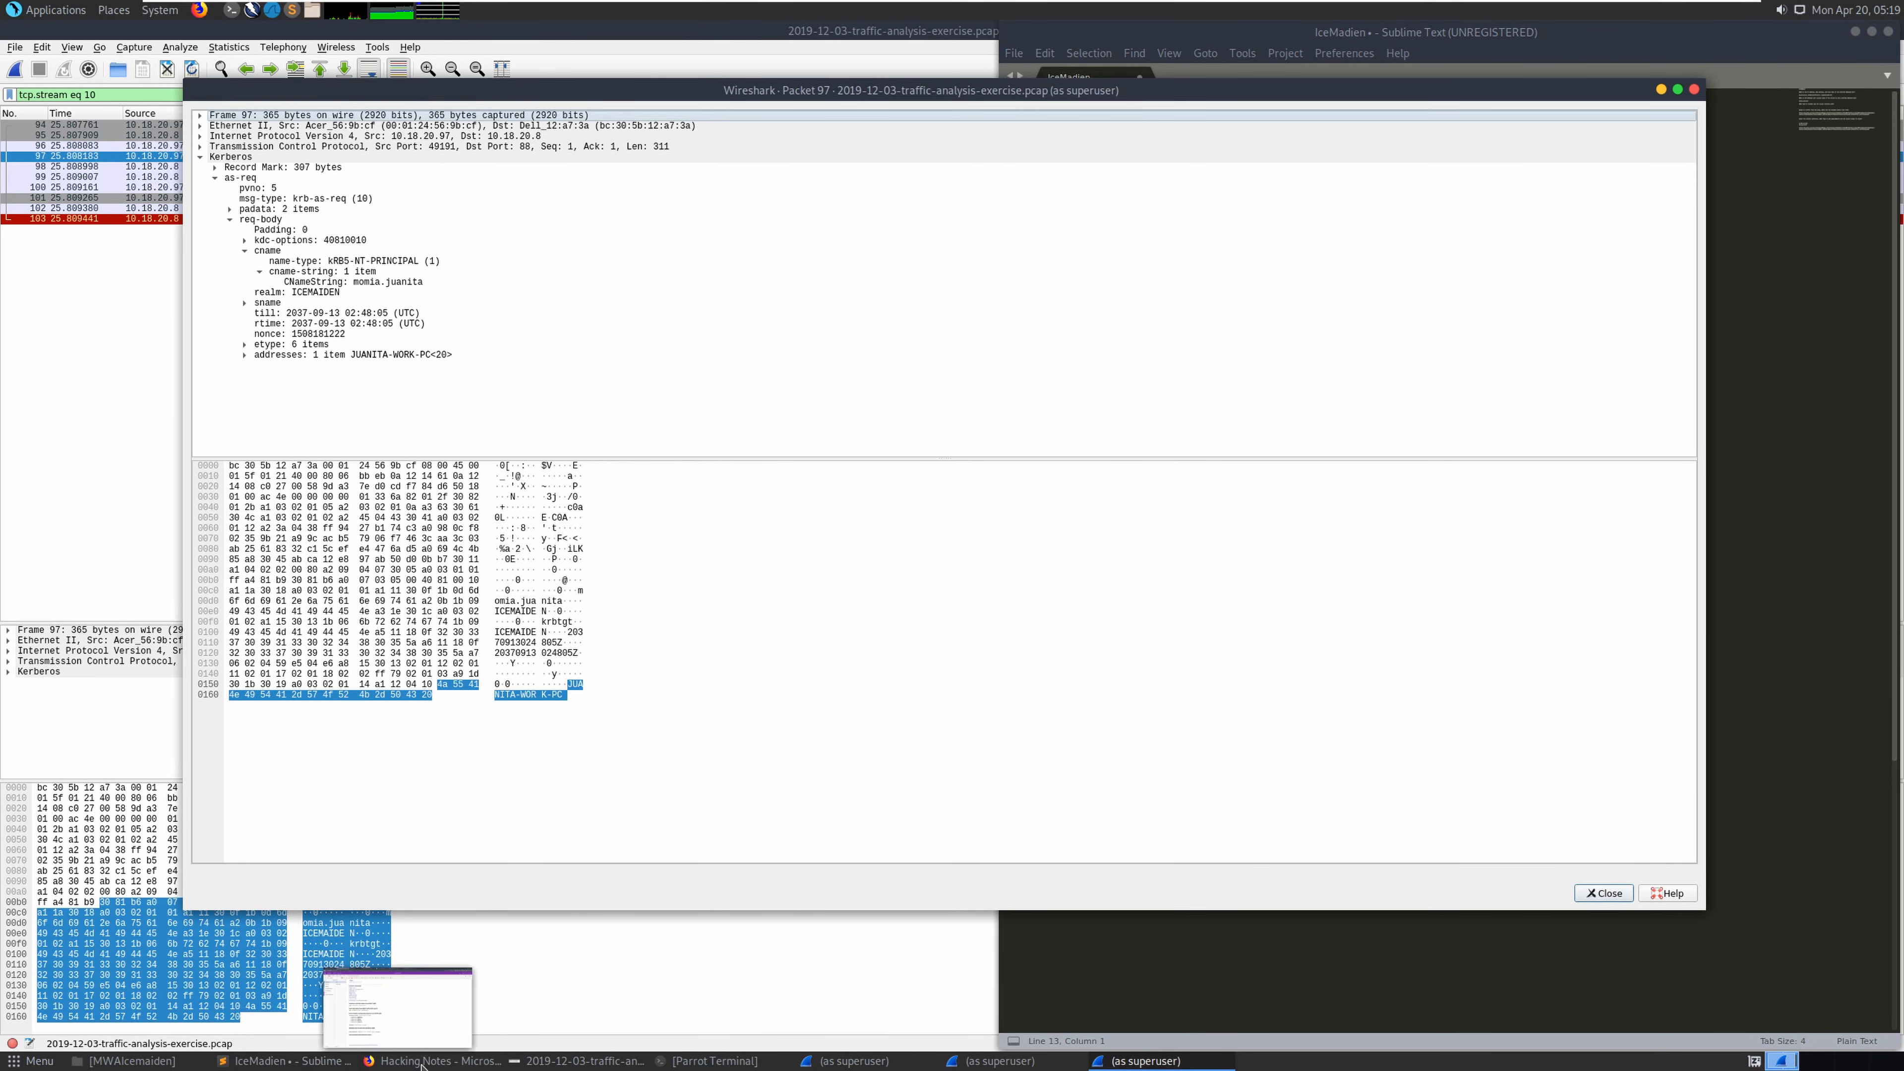
left_click(461, 1060)
left_click(1101, 33)
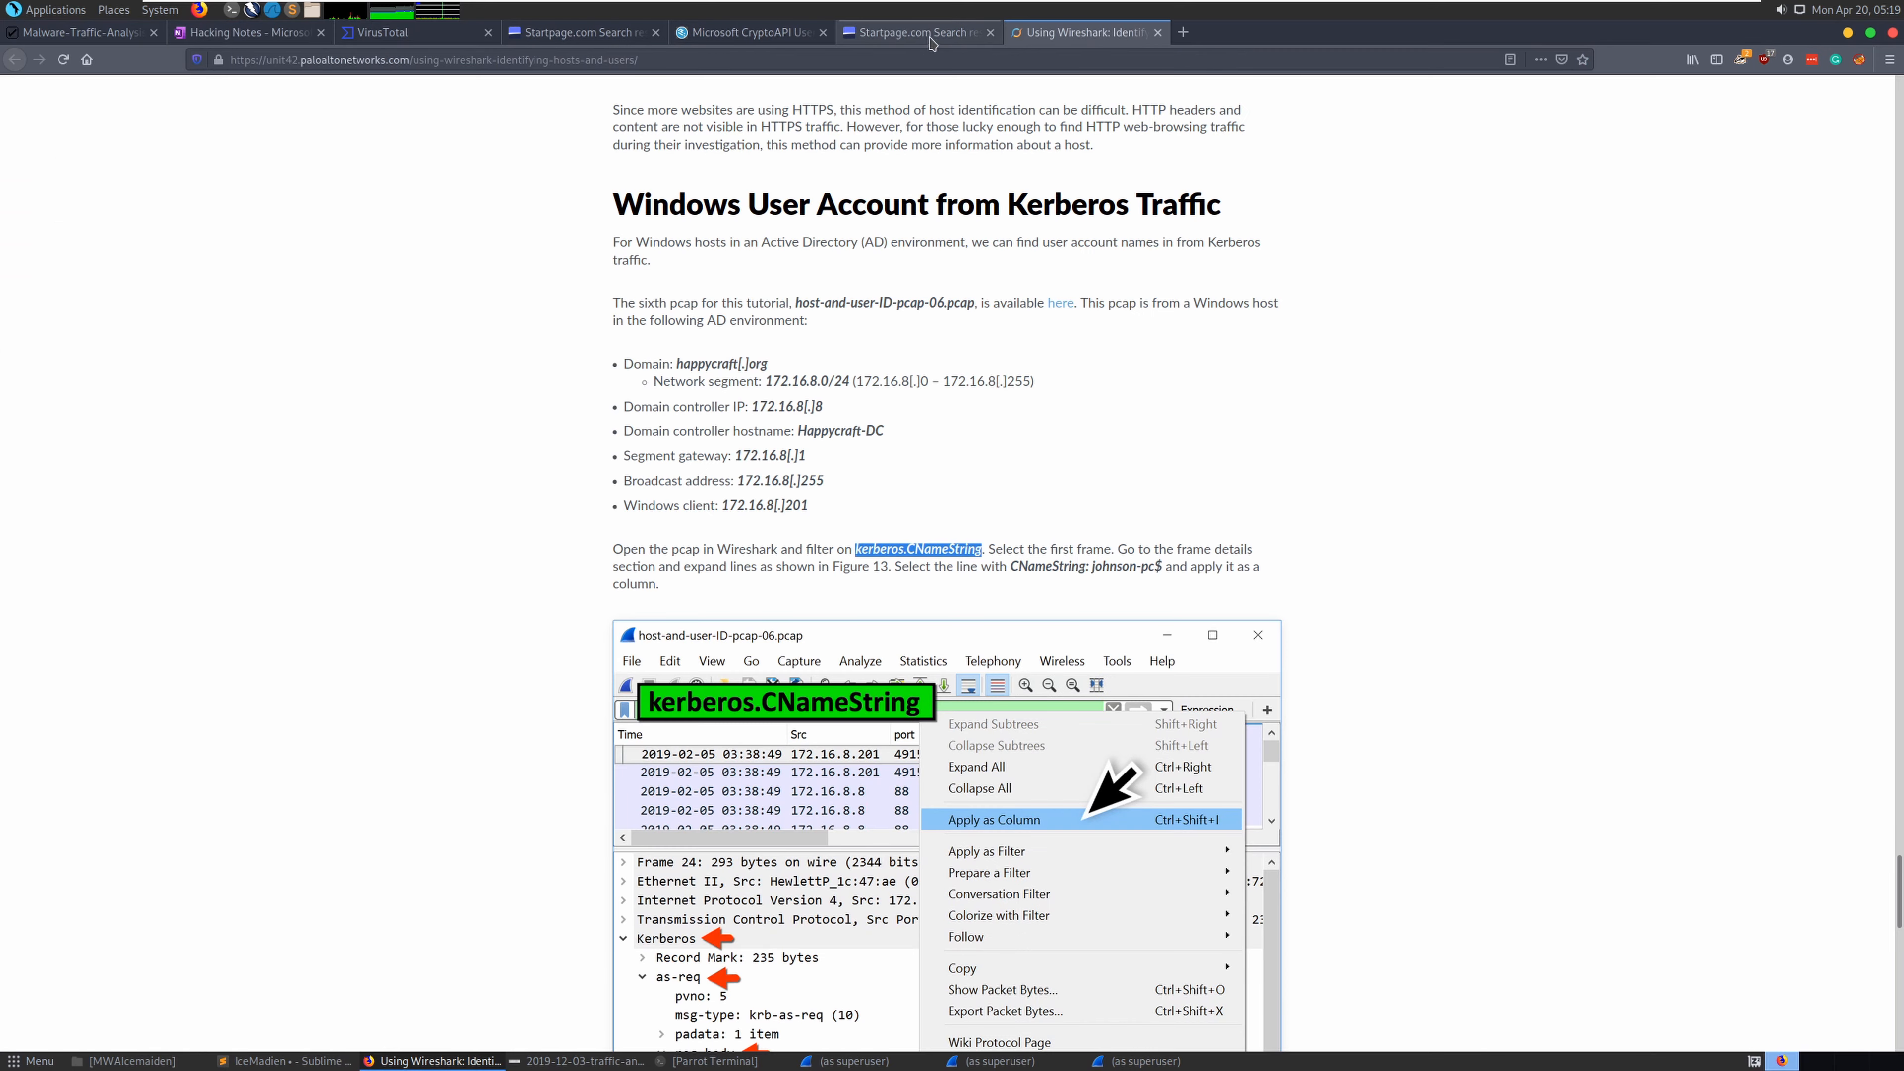
left_click(927, 35)
left_click(814, 36)
left_click(408, 32)
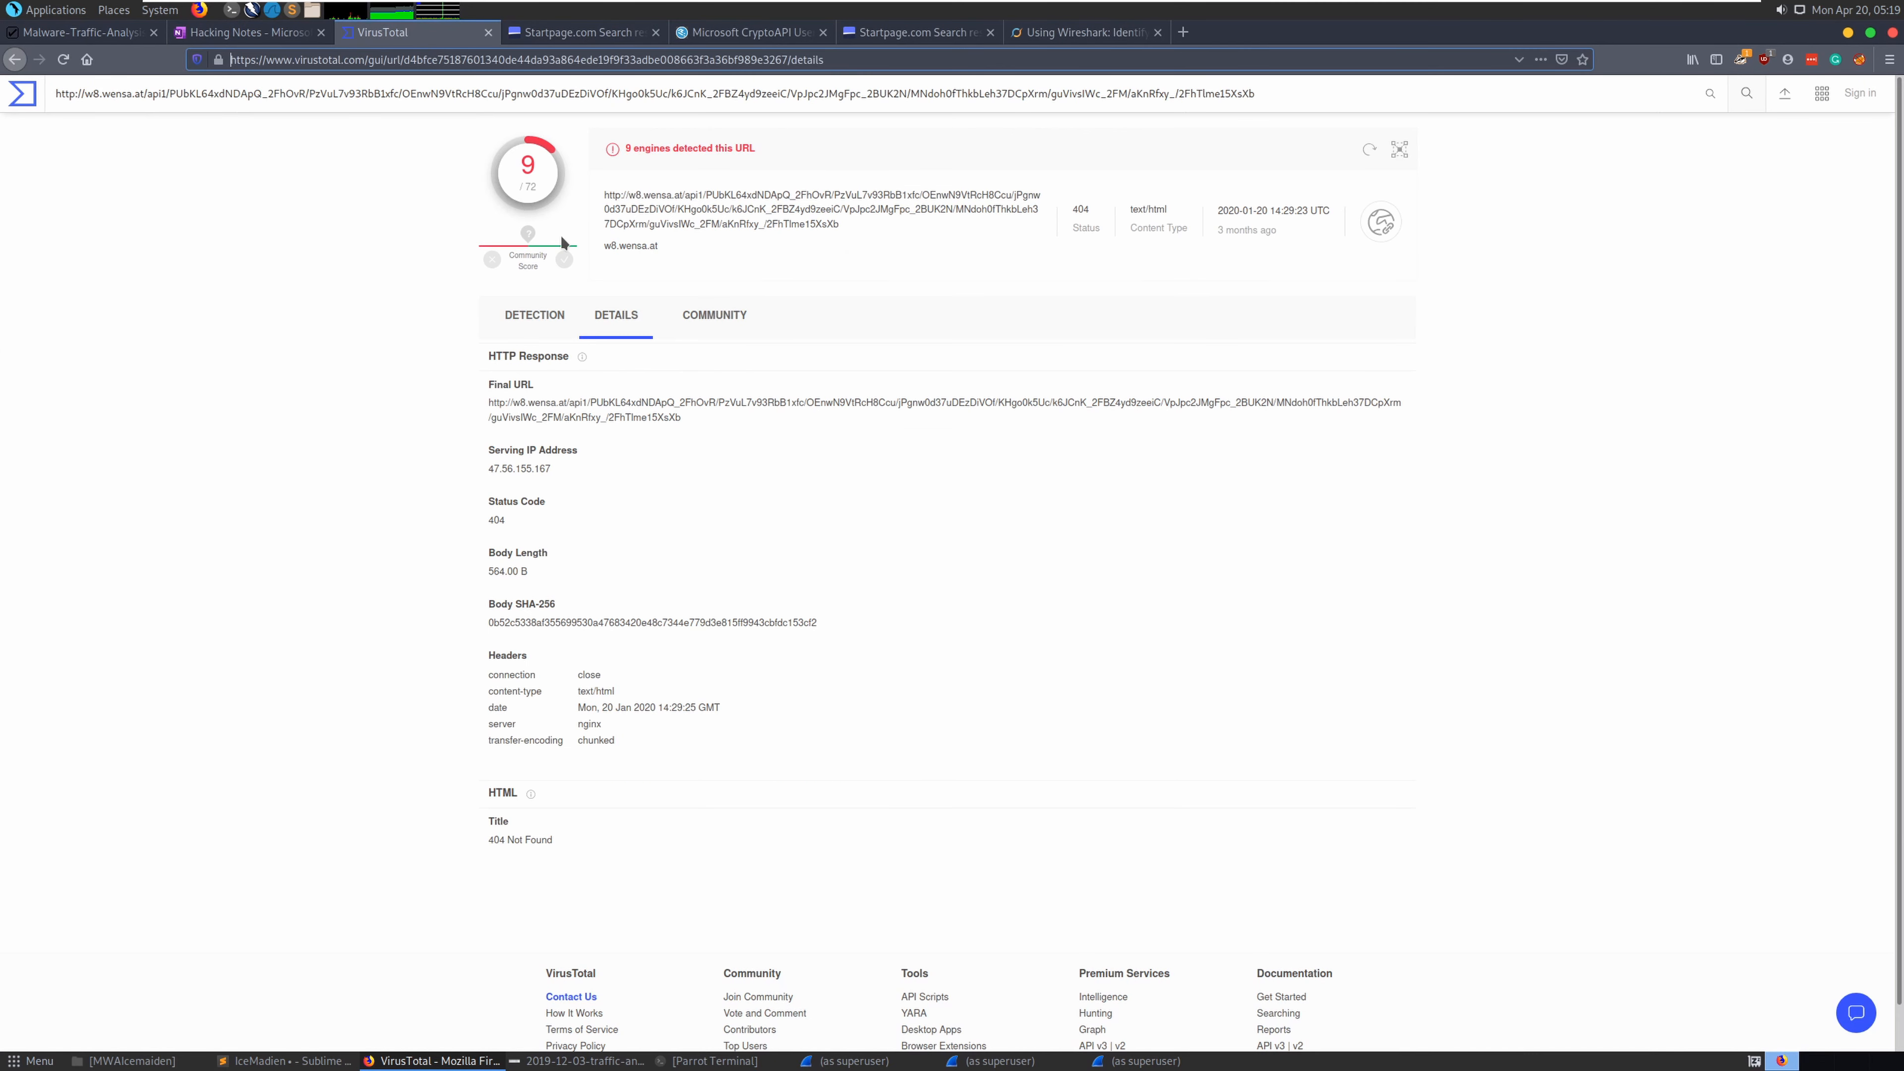
double_click(582, 622)
right_click(582, 623)
left_click(599, 634)
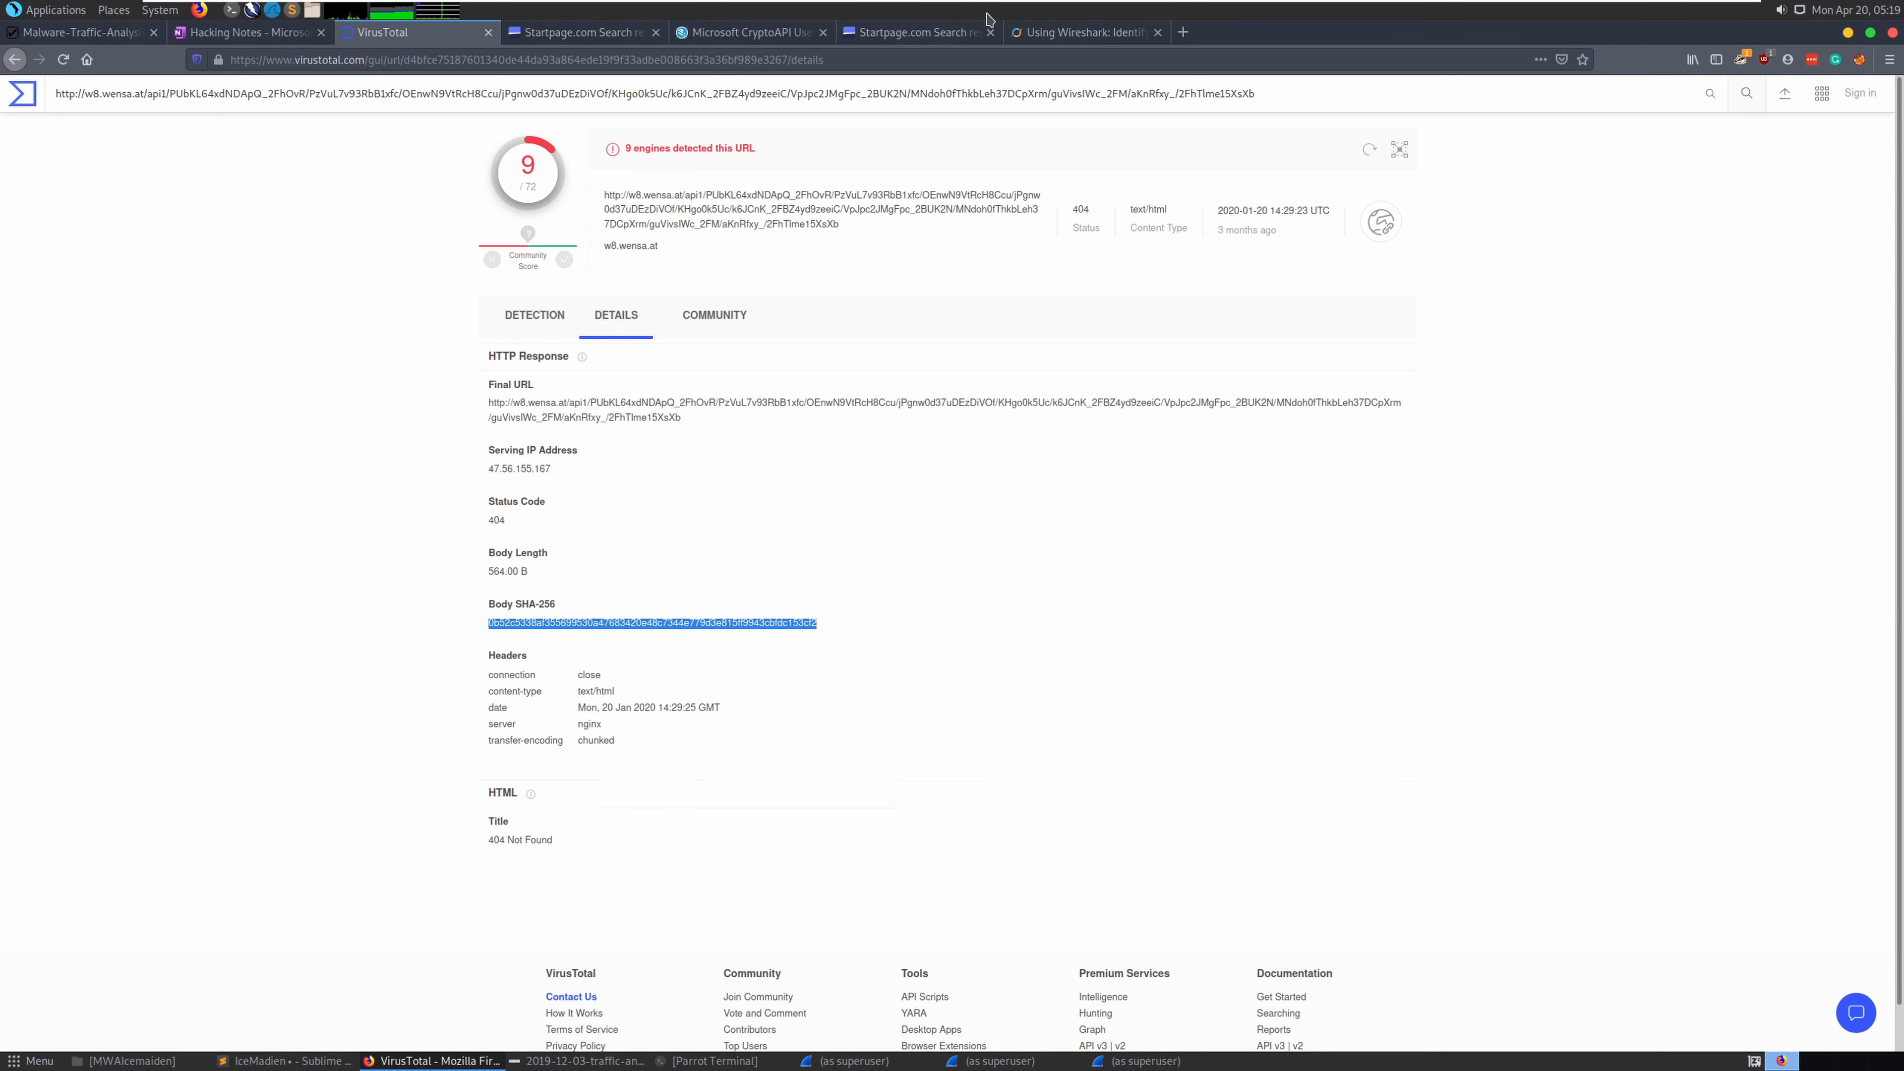
Open virustotal.com in the Startpage search results tab and search it for the copied Body SHA-256 hash
left_click_drag(967, 34, 573, 64)
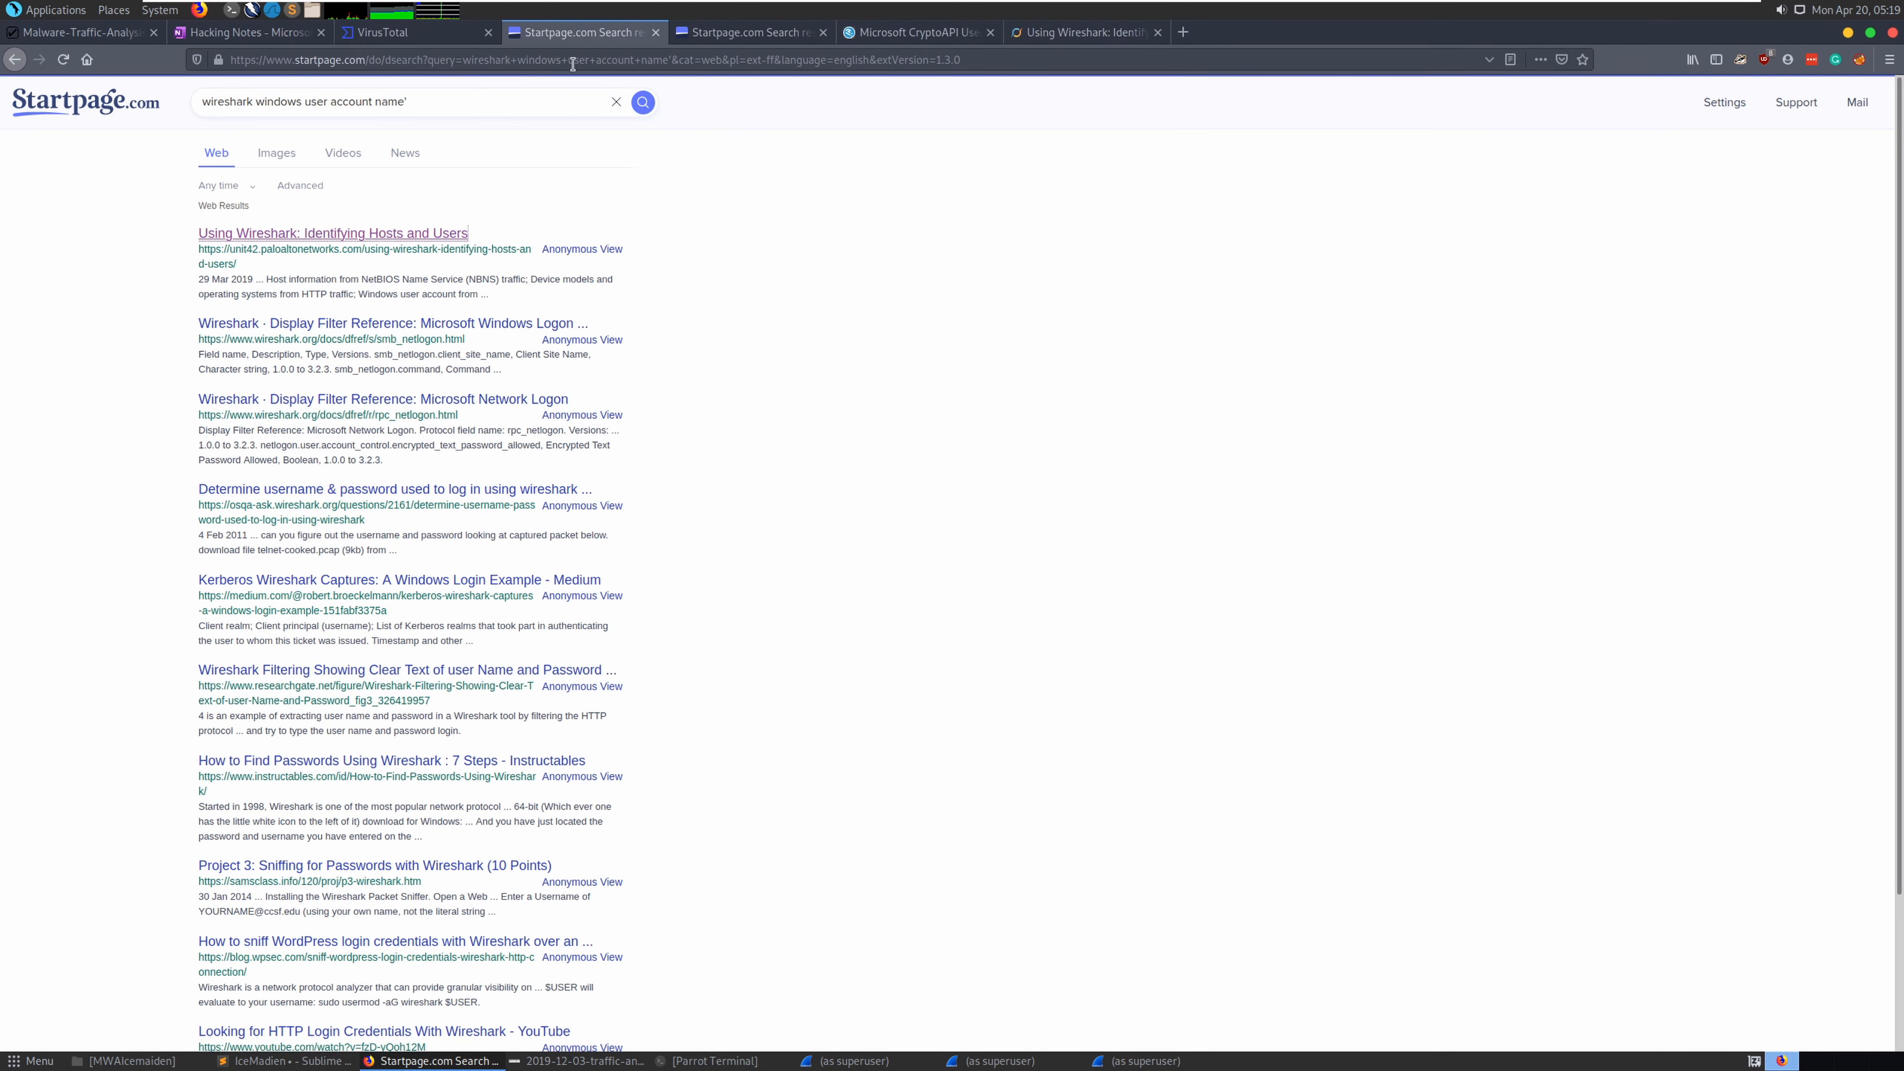
left_click(572, 61)
type("virustotal.com/")
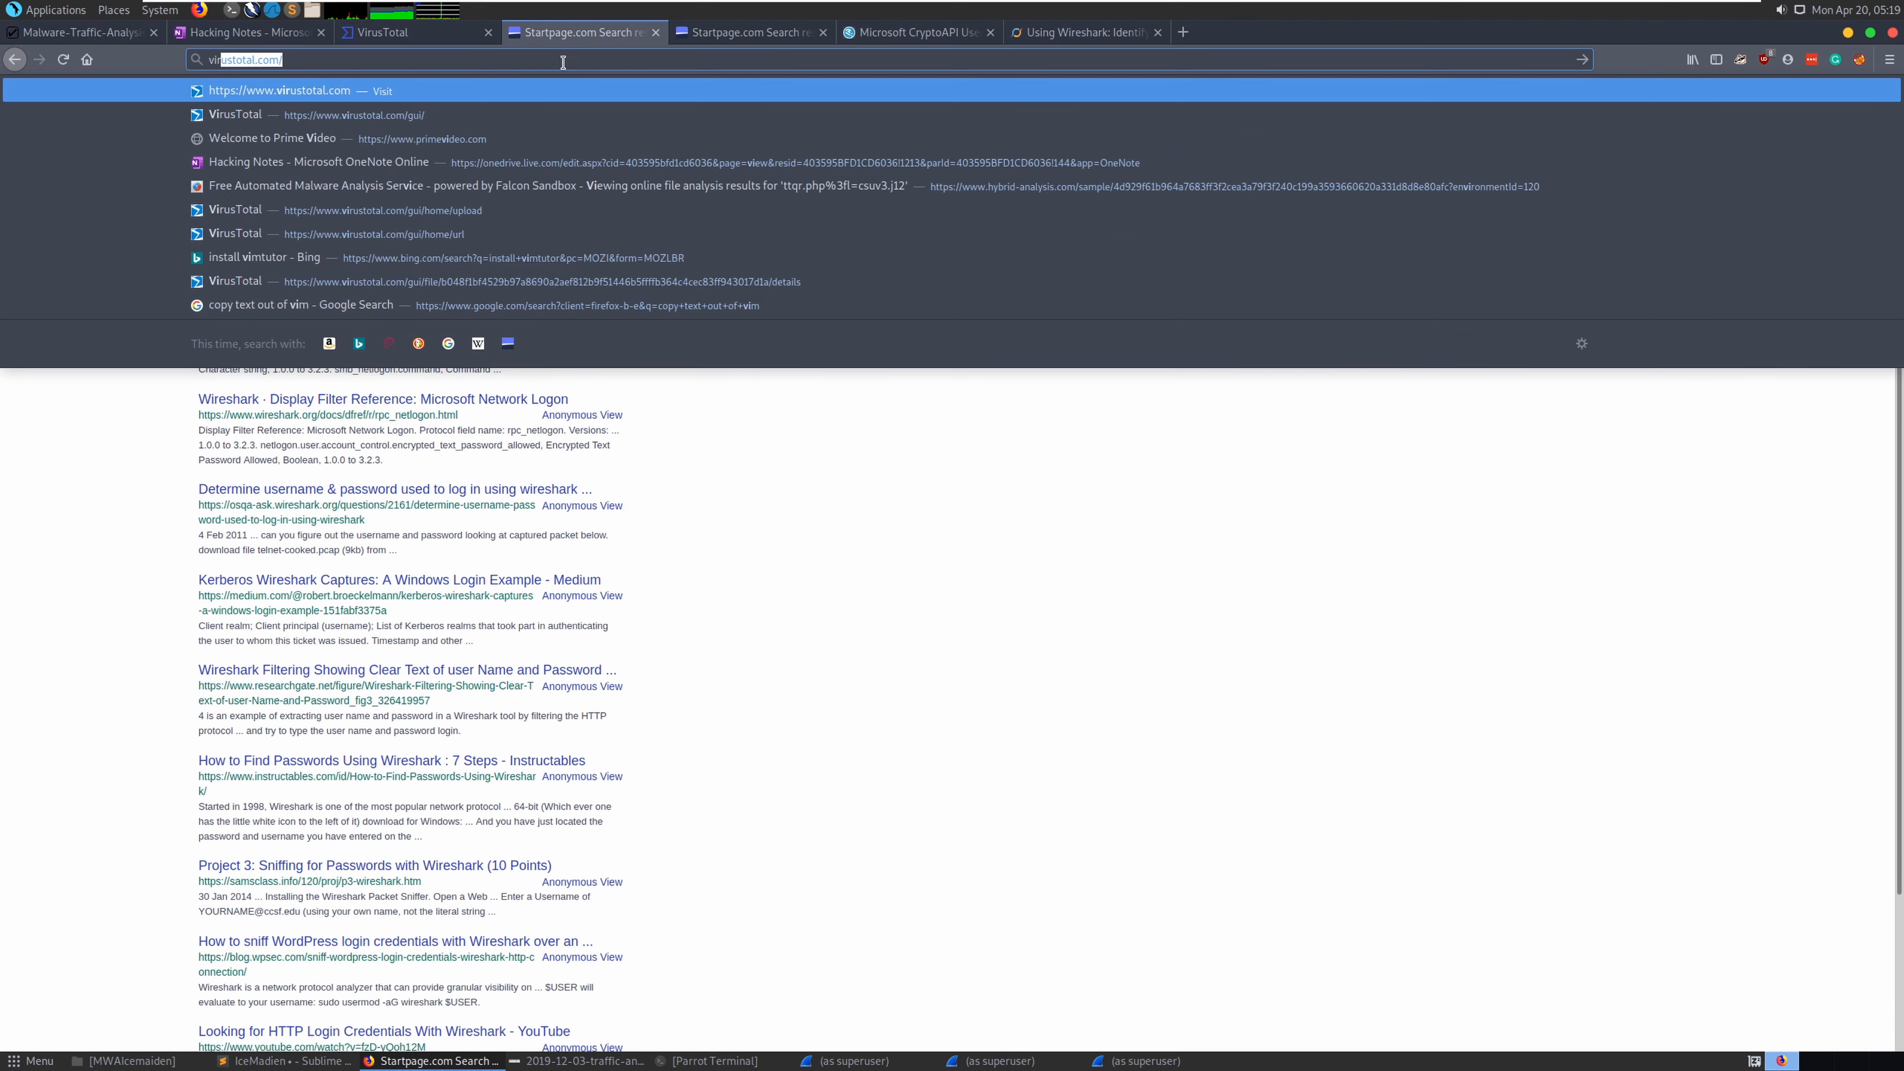
key("Return")
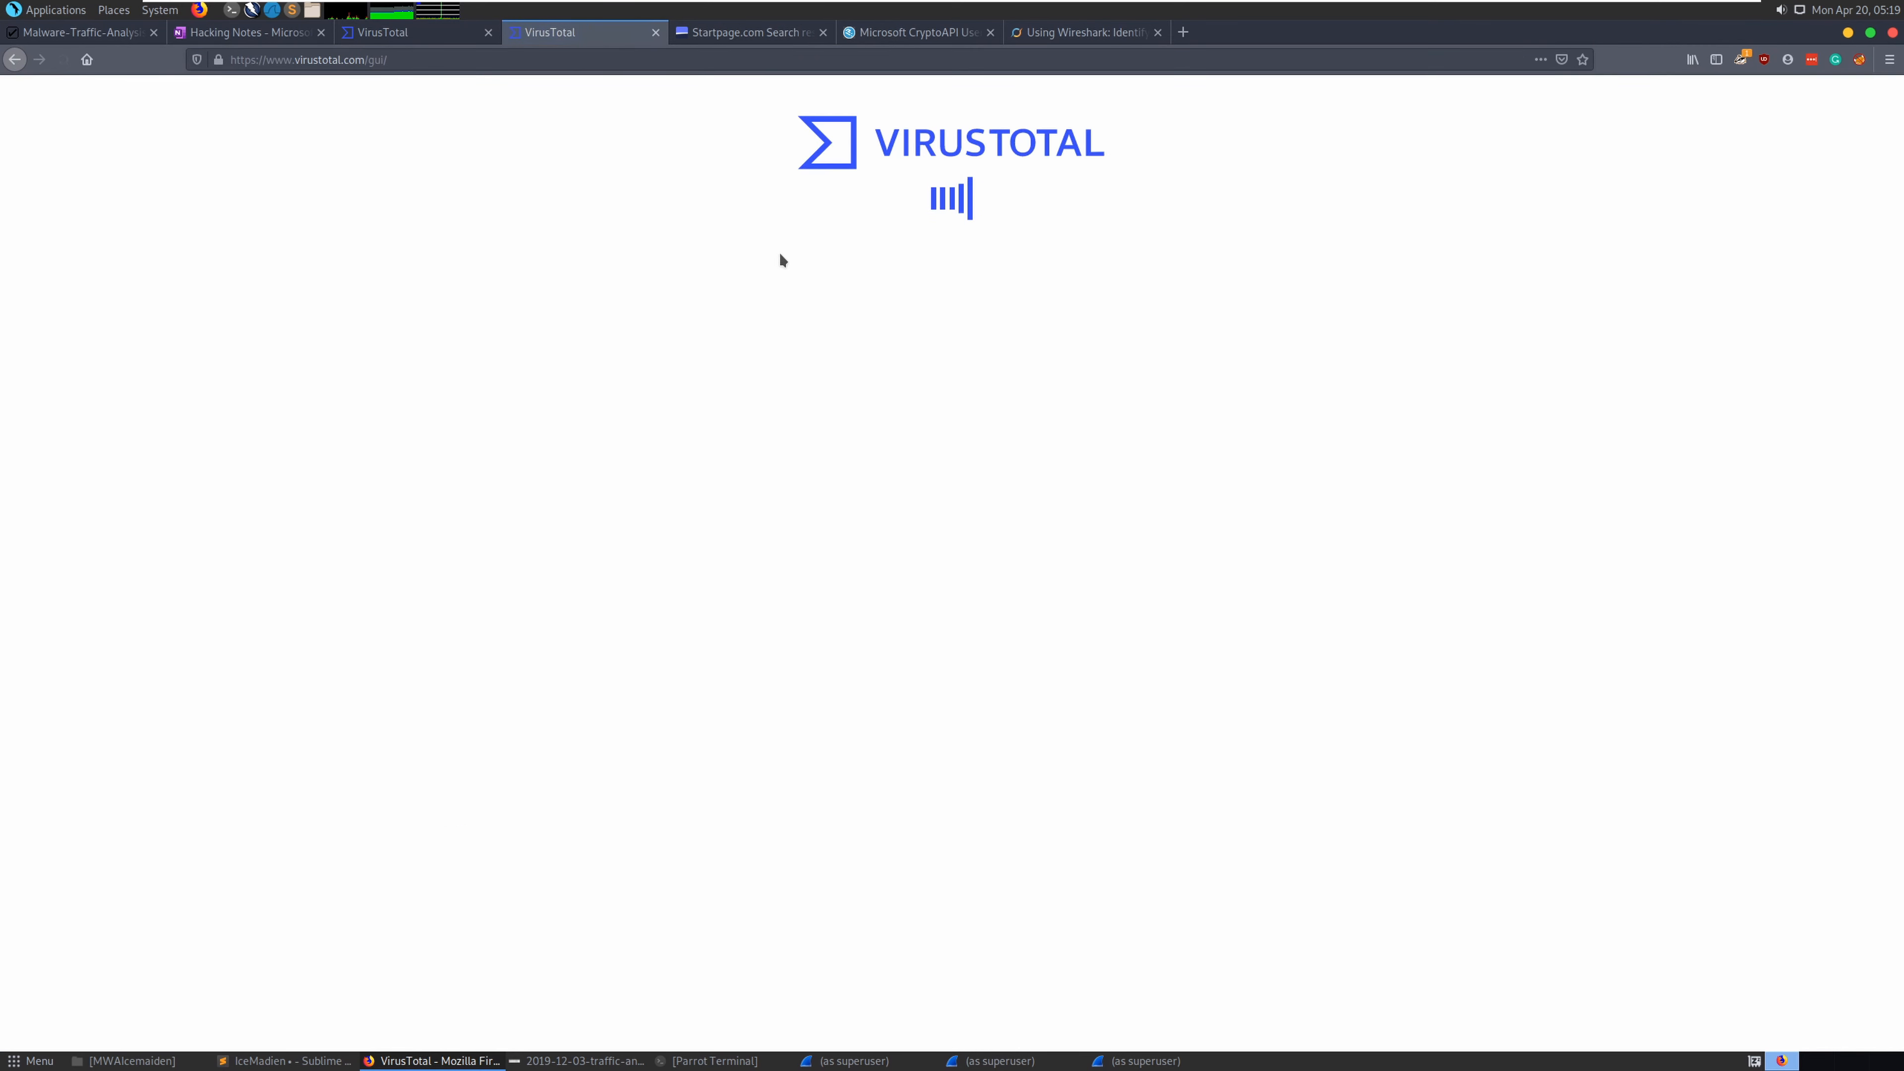
left_click(1117, 304)
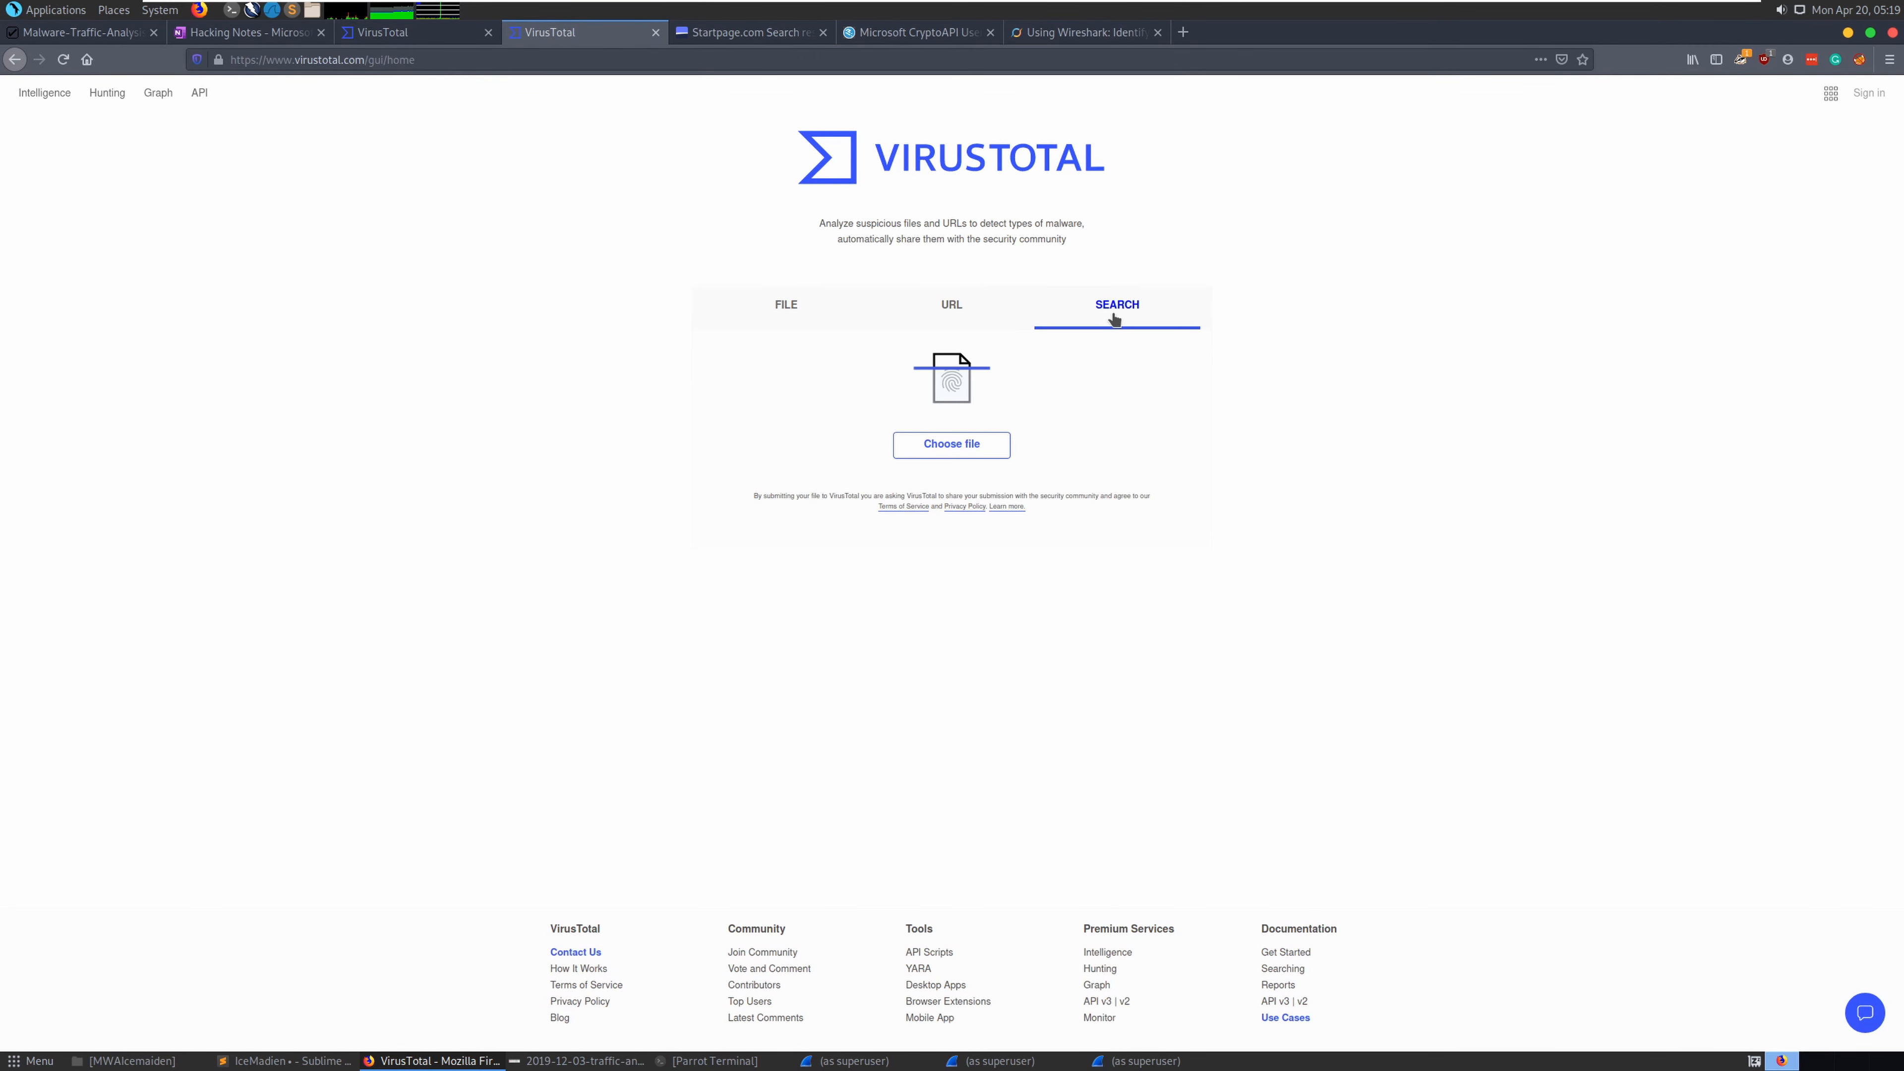
key("ctrl+v")
left_click(1148, 452)
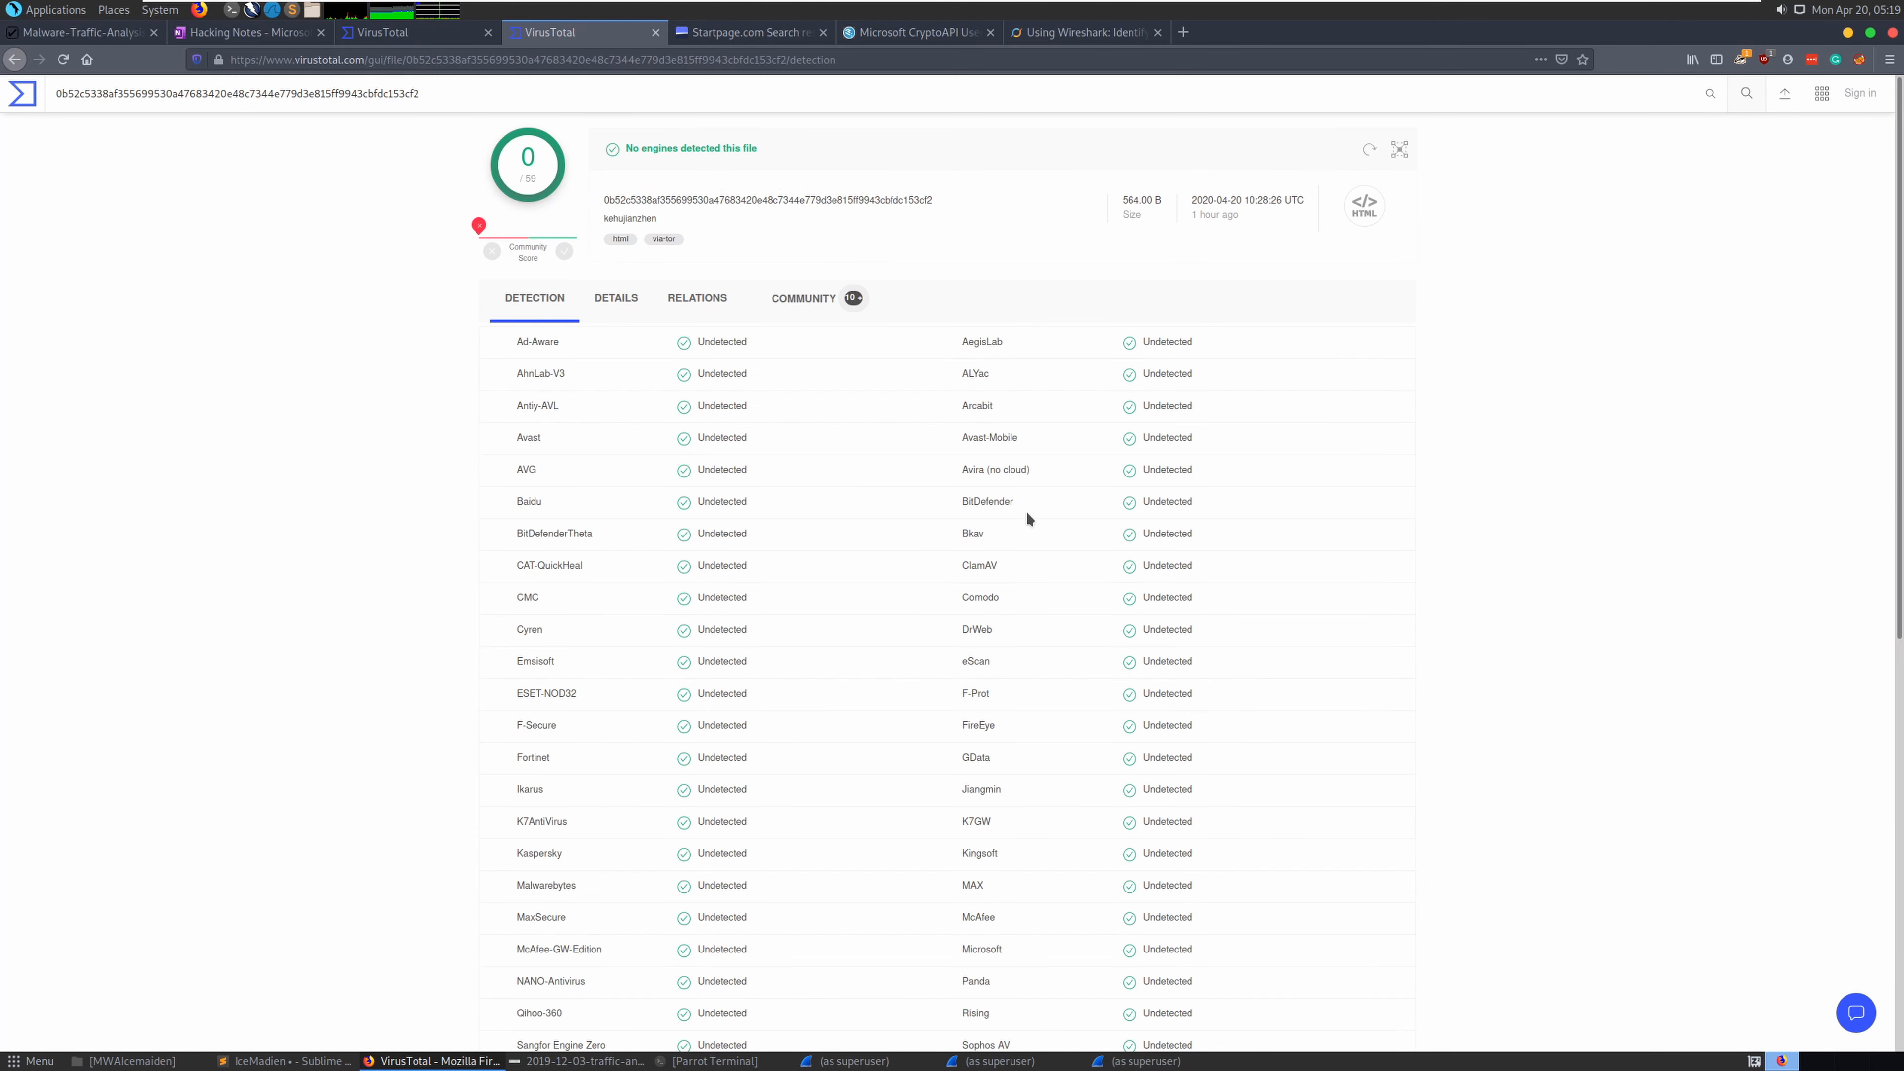
Read the community comments on the hash's report, close that tab and return to the w8.wensa.at URL report
left_click(804, 298)
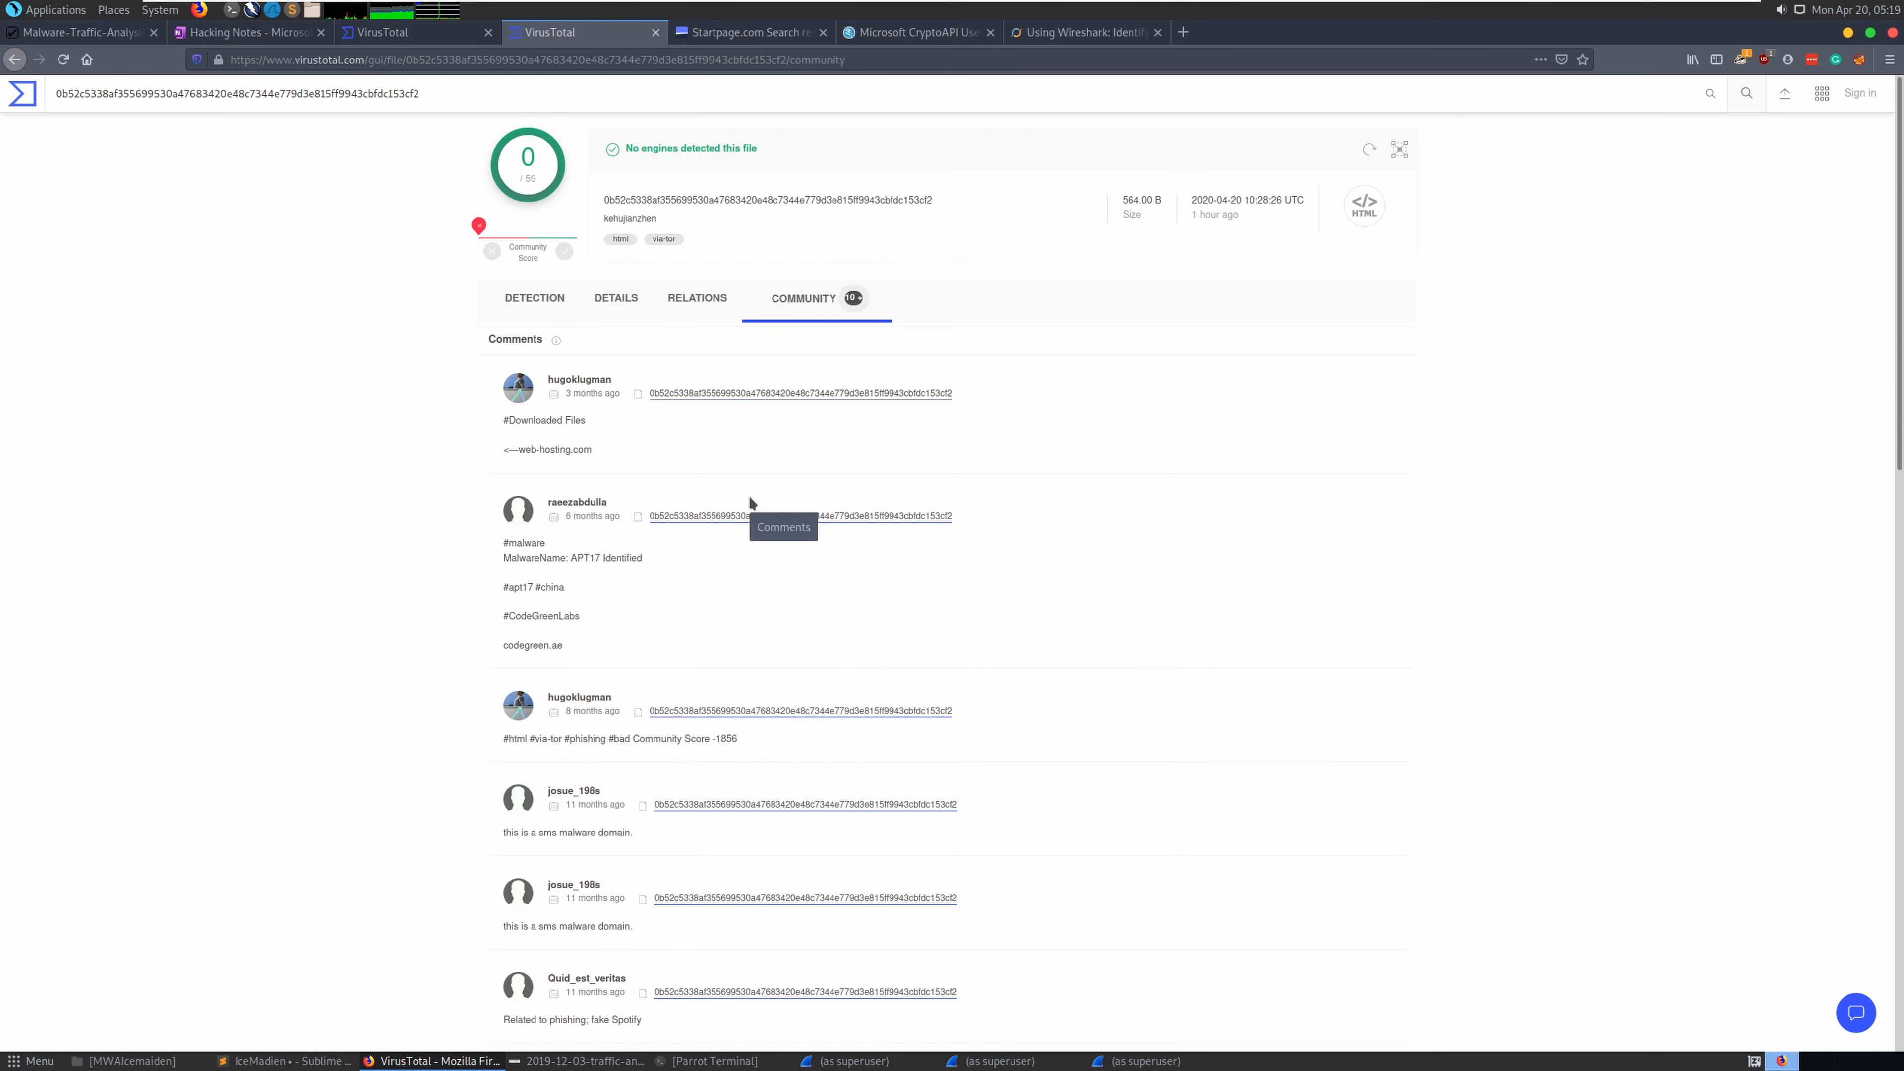
scroll(752, 501, "down", 2)
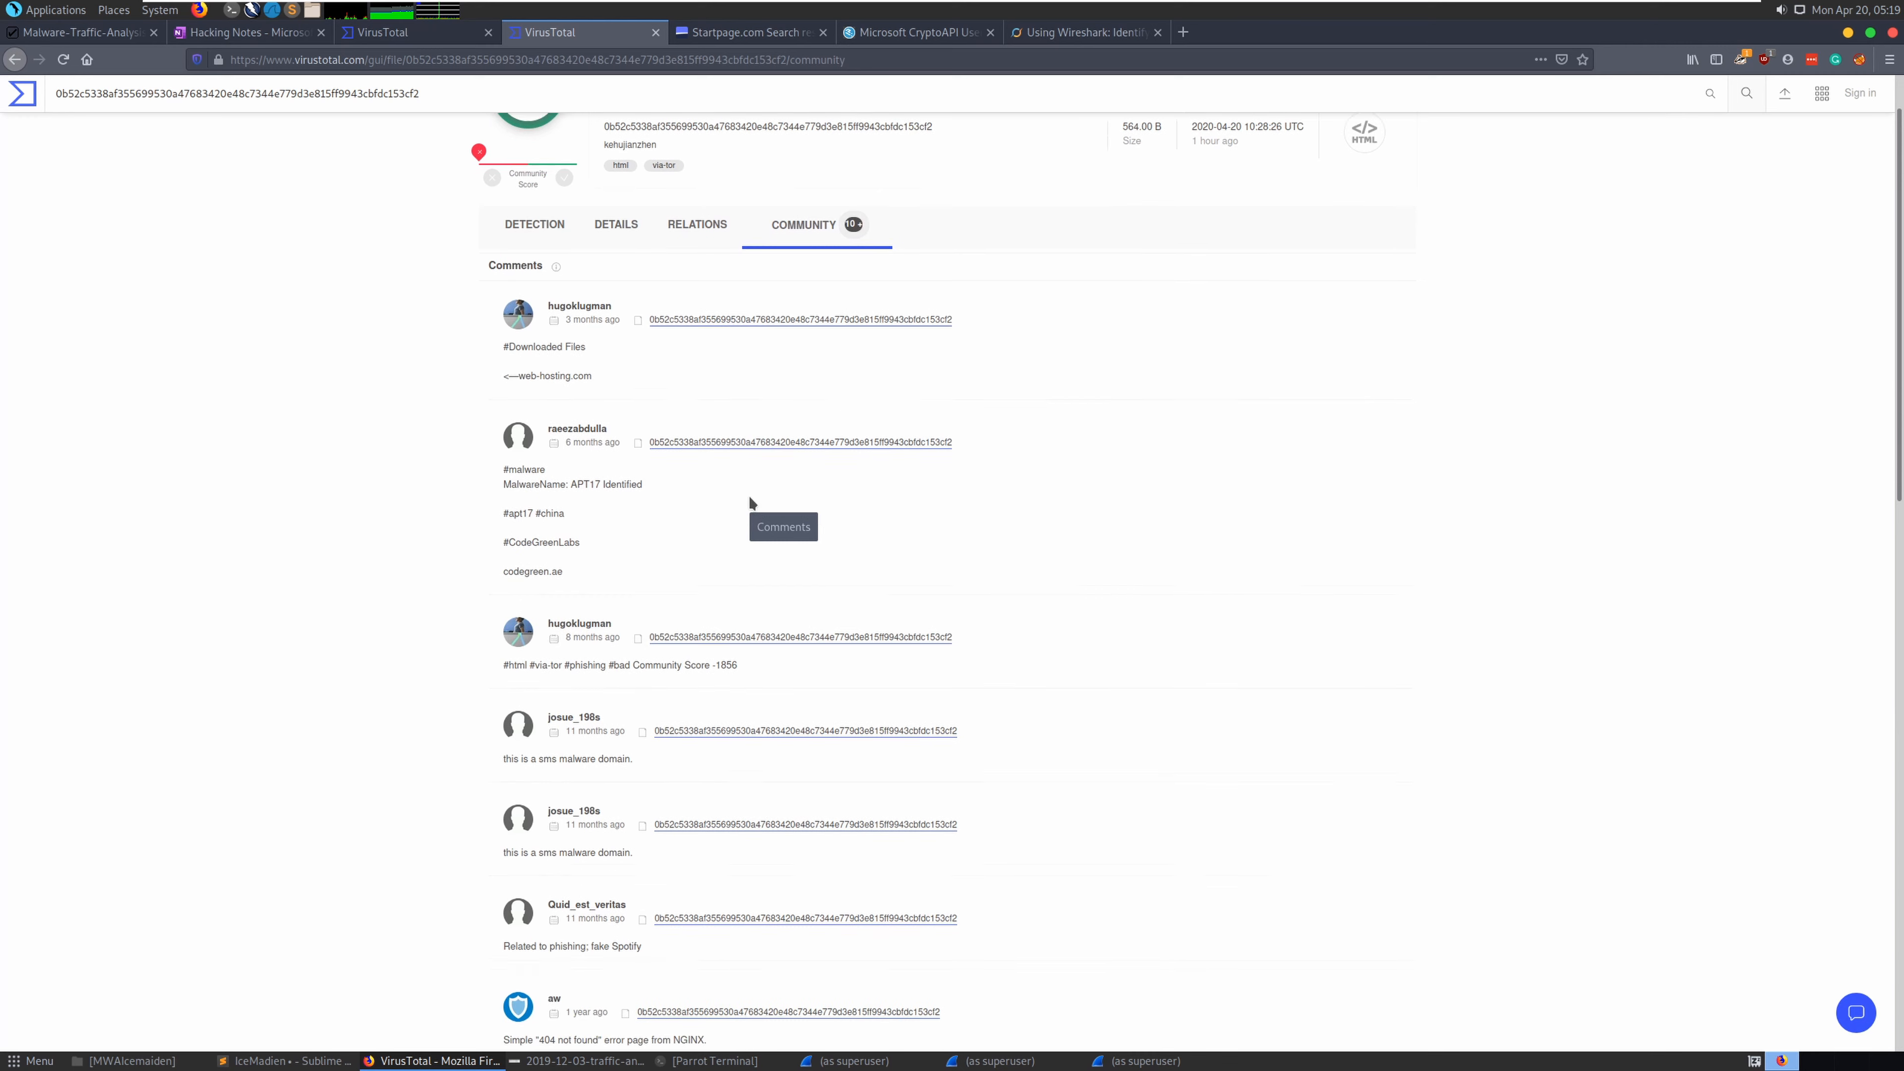
scroll(812, 582, "down", 5)
scroll(812, 582, "up", 7)
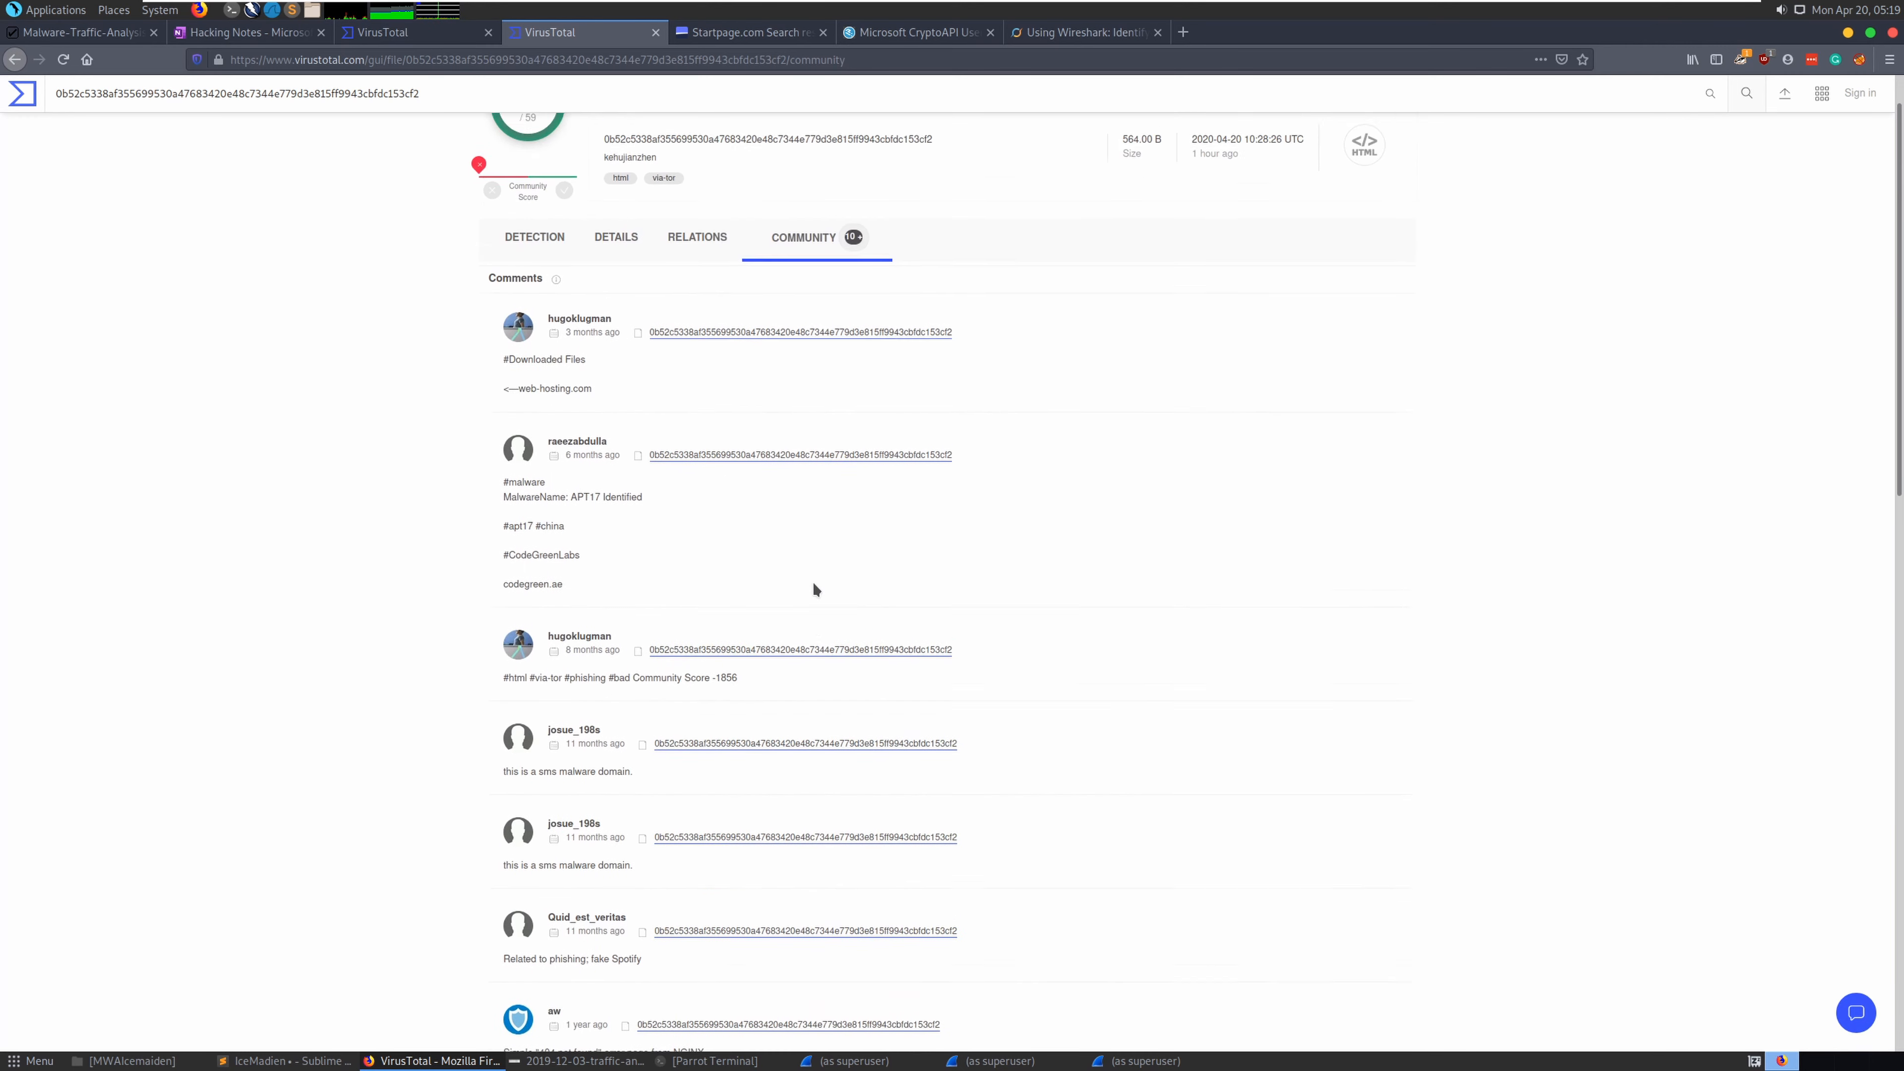
left_click(412, 32)
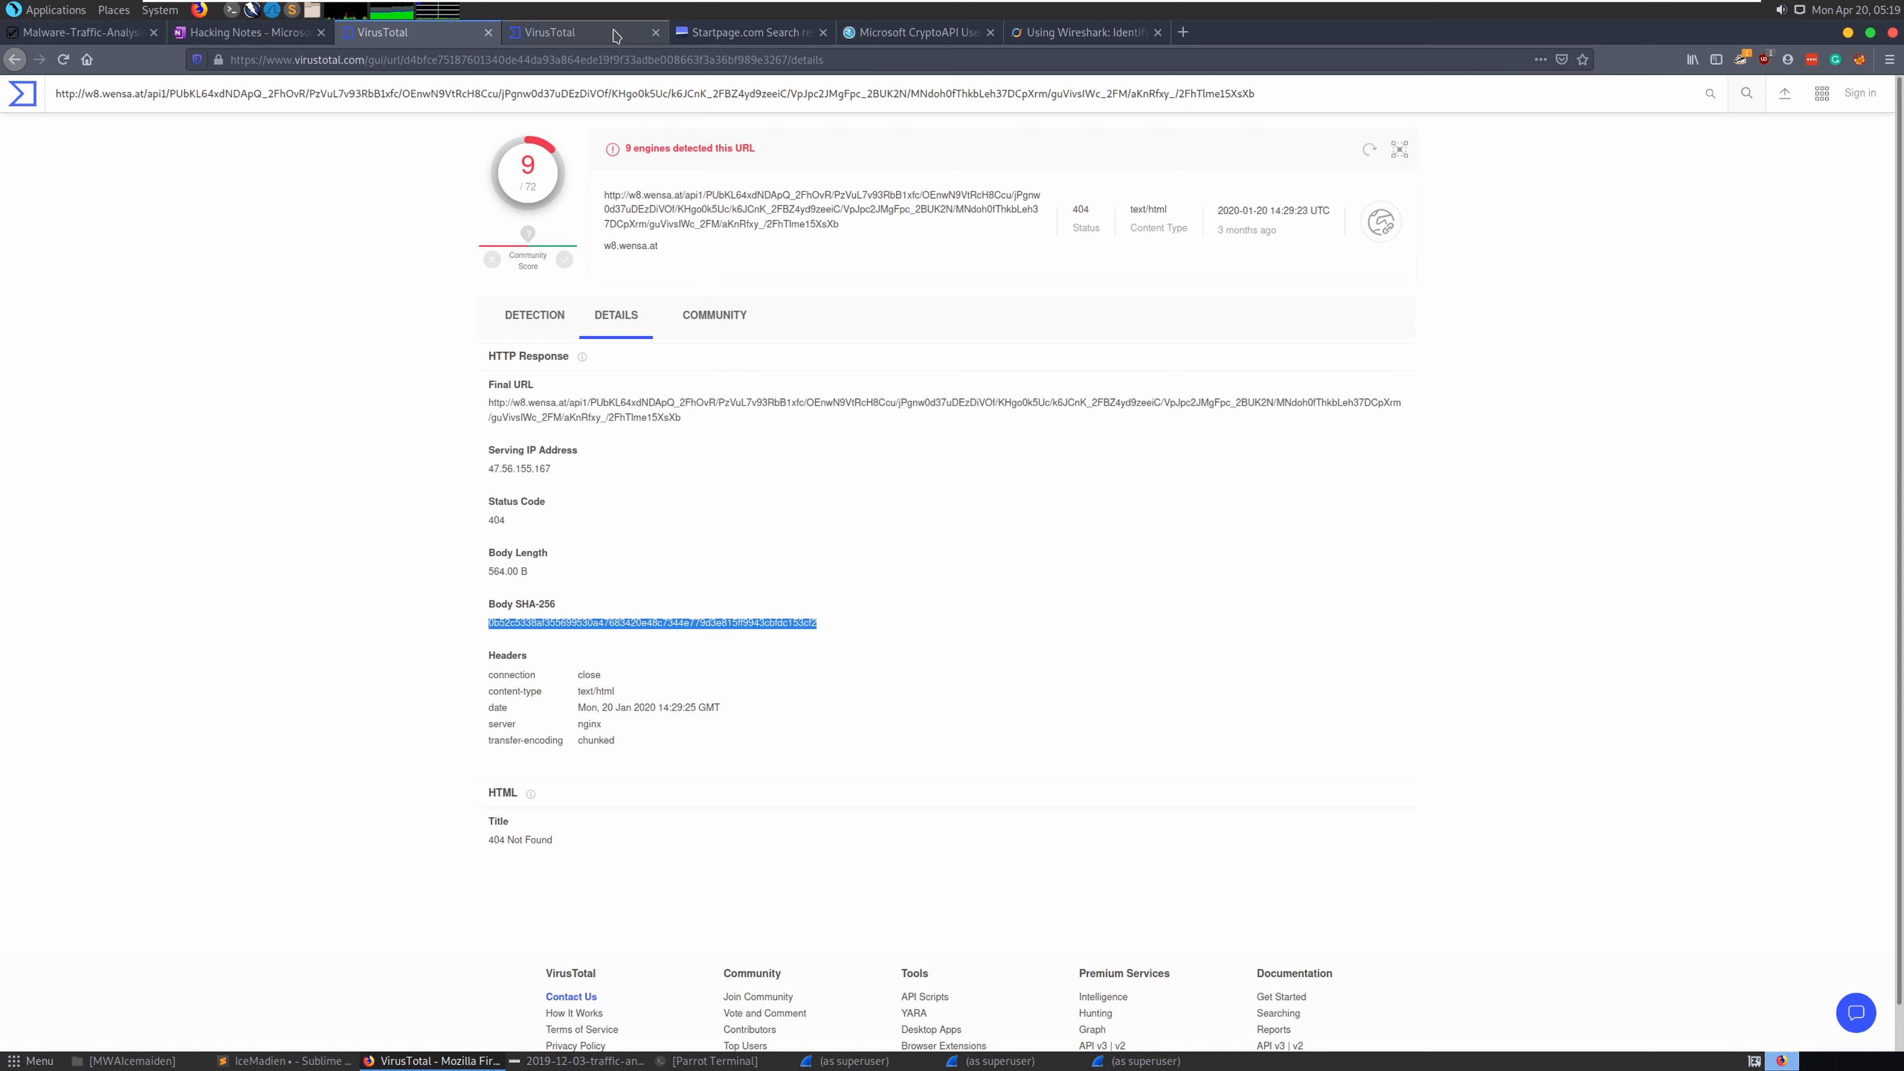
left_click(585, 32)
left_click(655, 33)
left_click(390, 32)
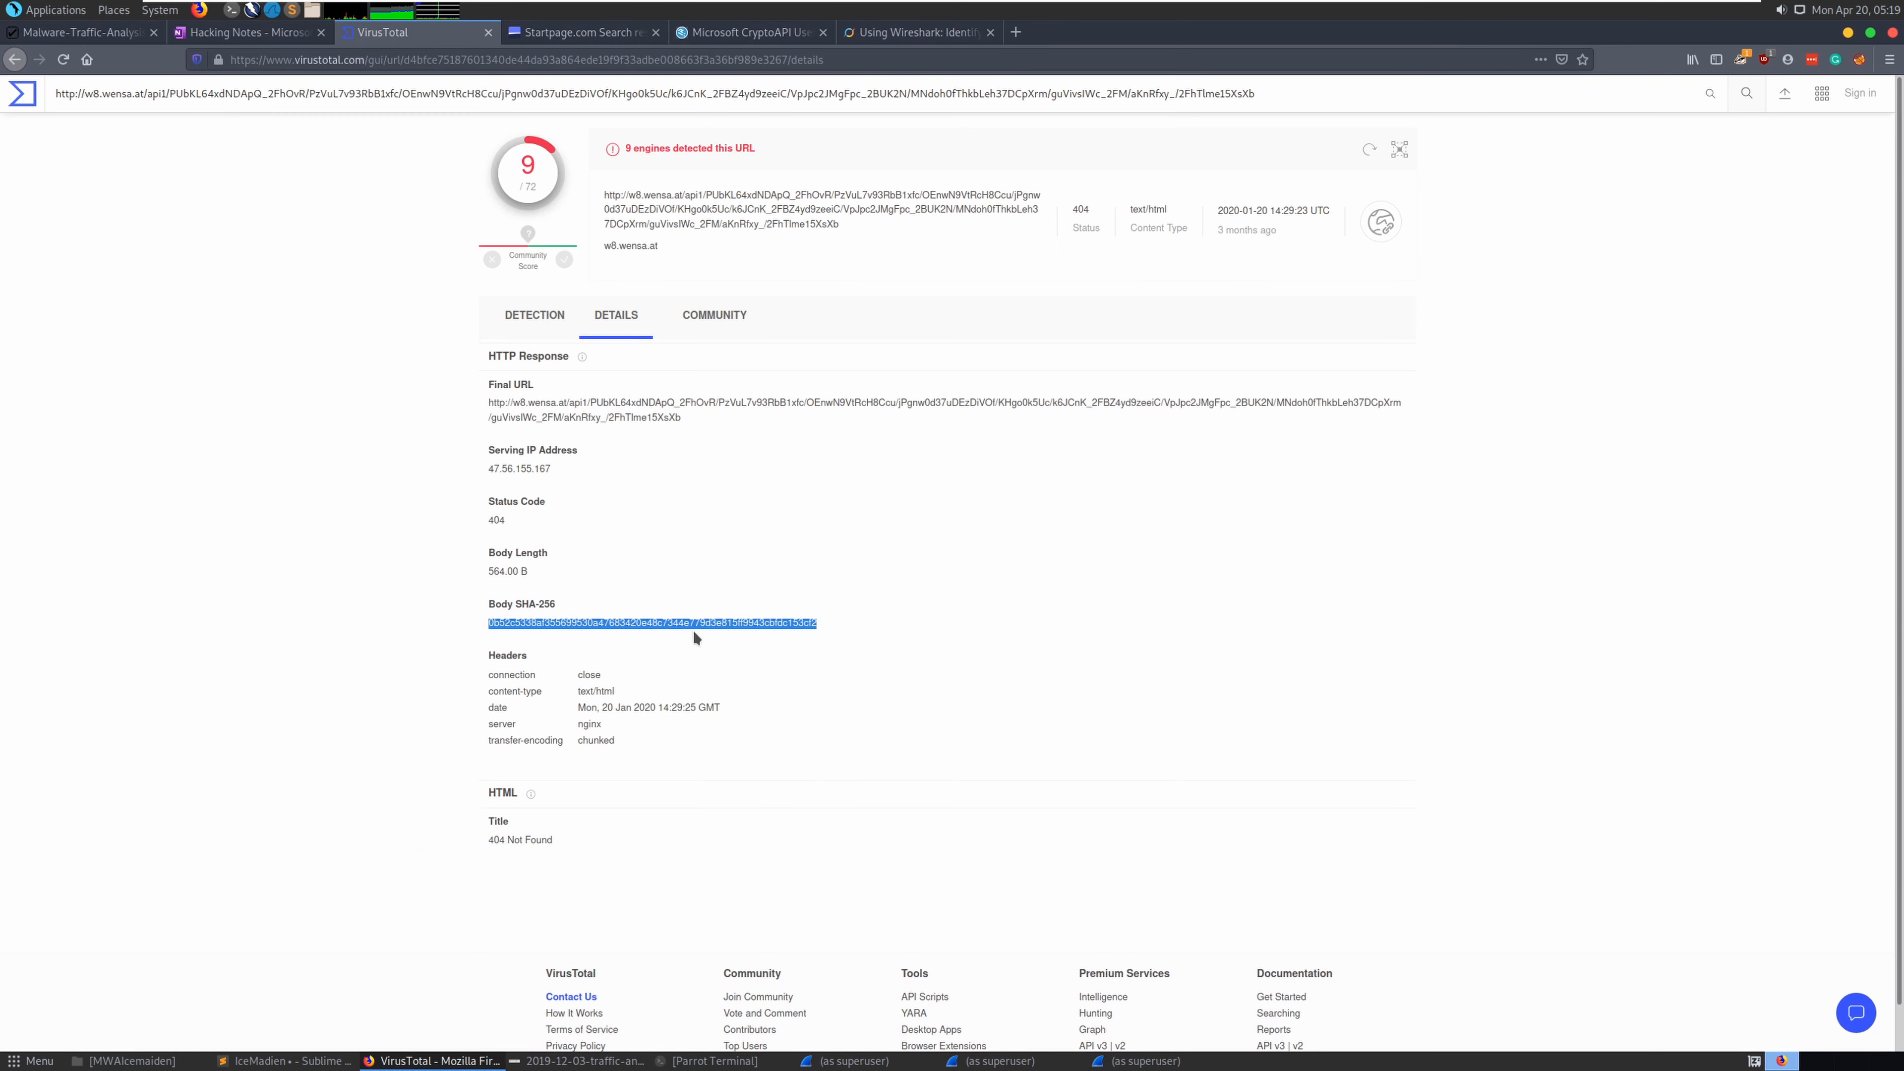
Switch to Wireshark, filter the capture with ip.addr == 8.208.24.139 and inspect its favicon.ico entry for packet 15946 in the HTTP export list
mouse_move(999, 1066)
mouse_move(1113, 1066)
left_click(851, 1059)
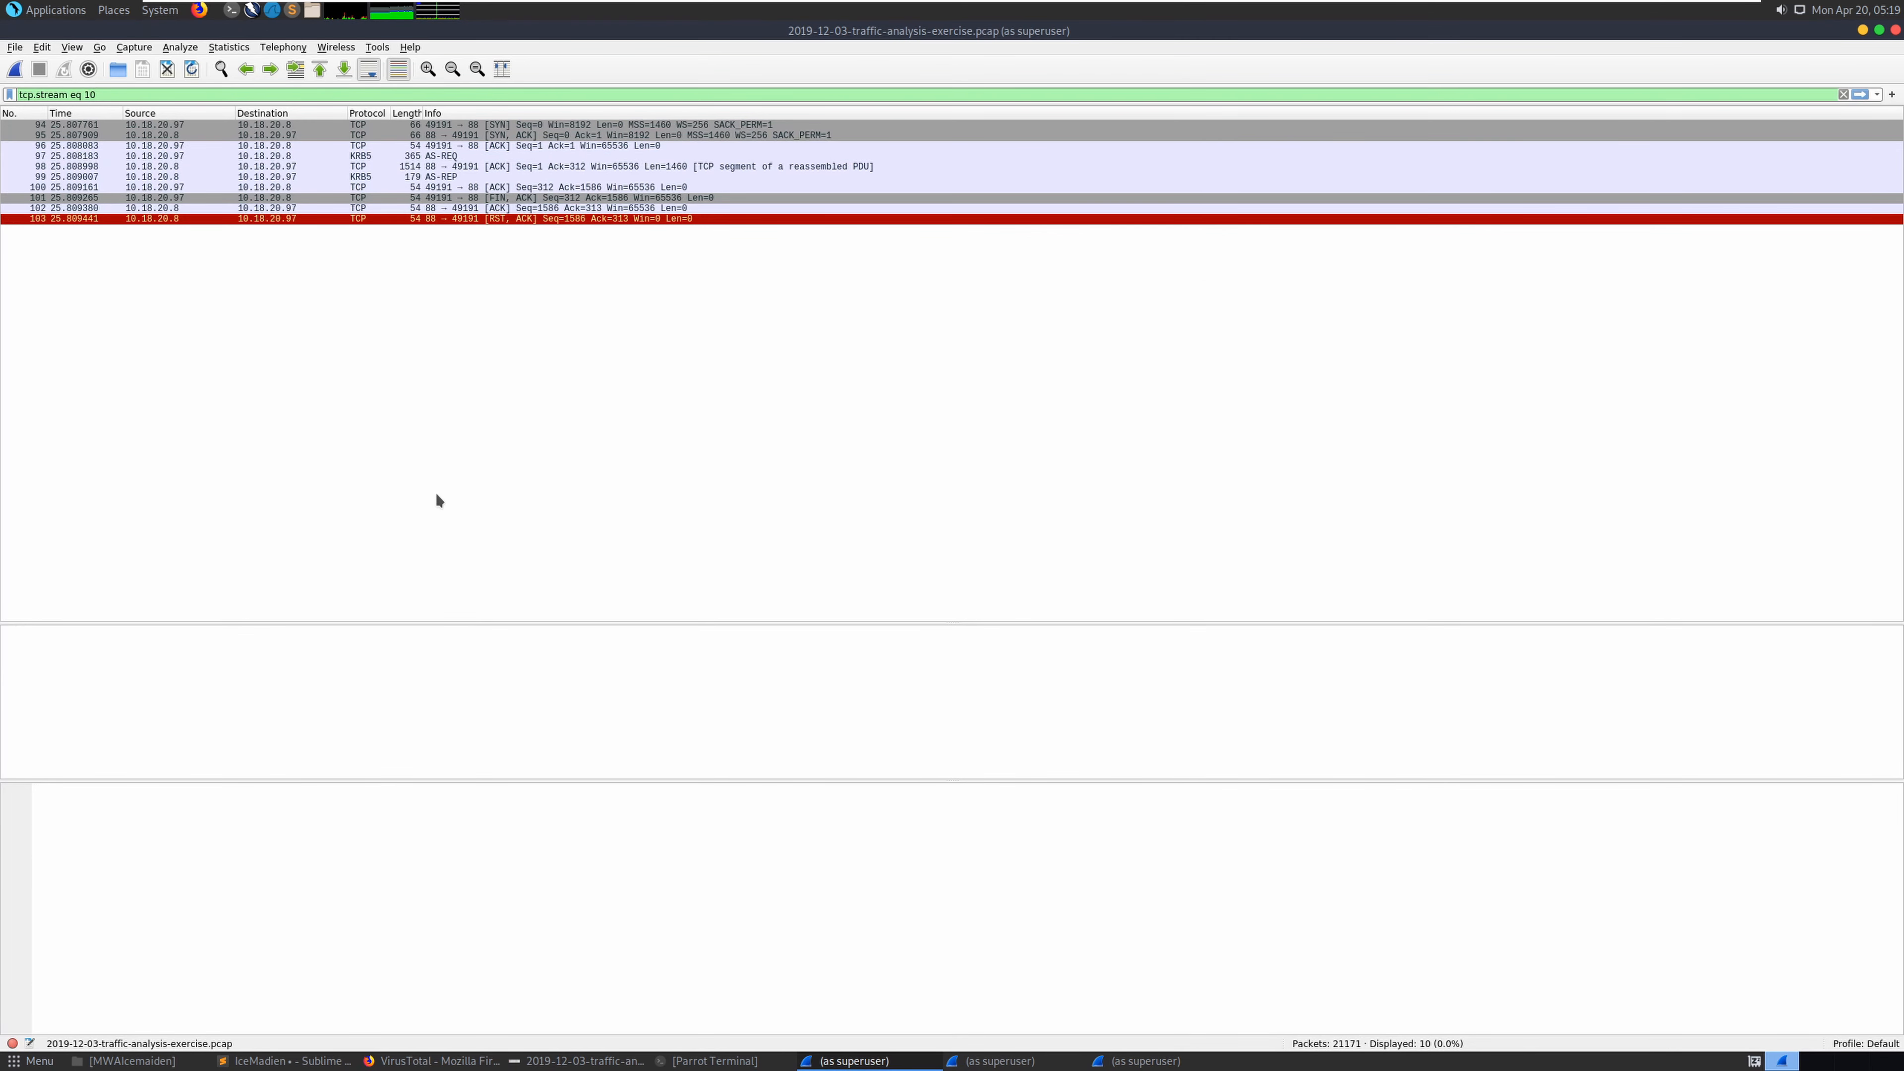
left_click(1862, 94)
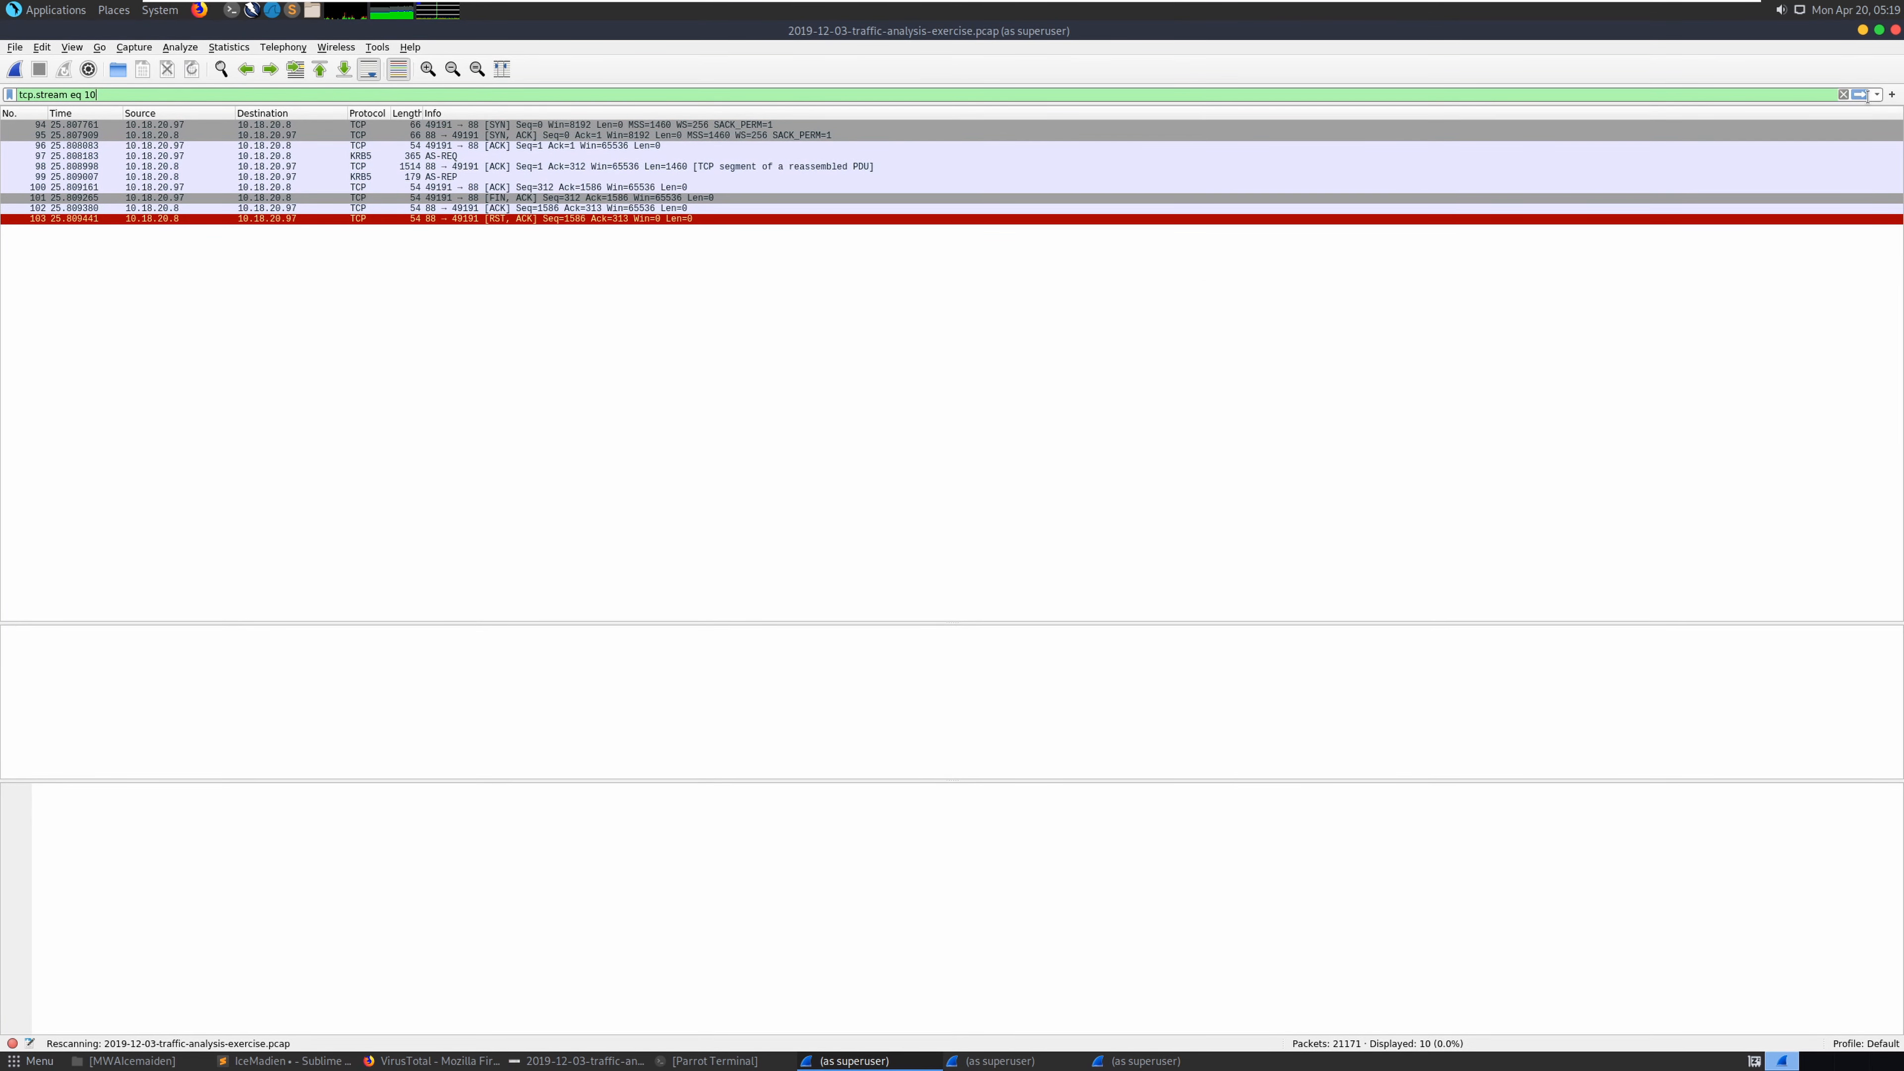
left_click(1878, 95)
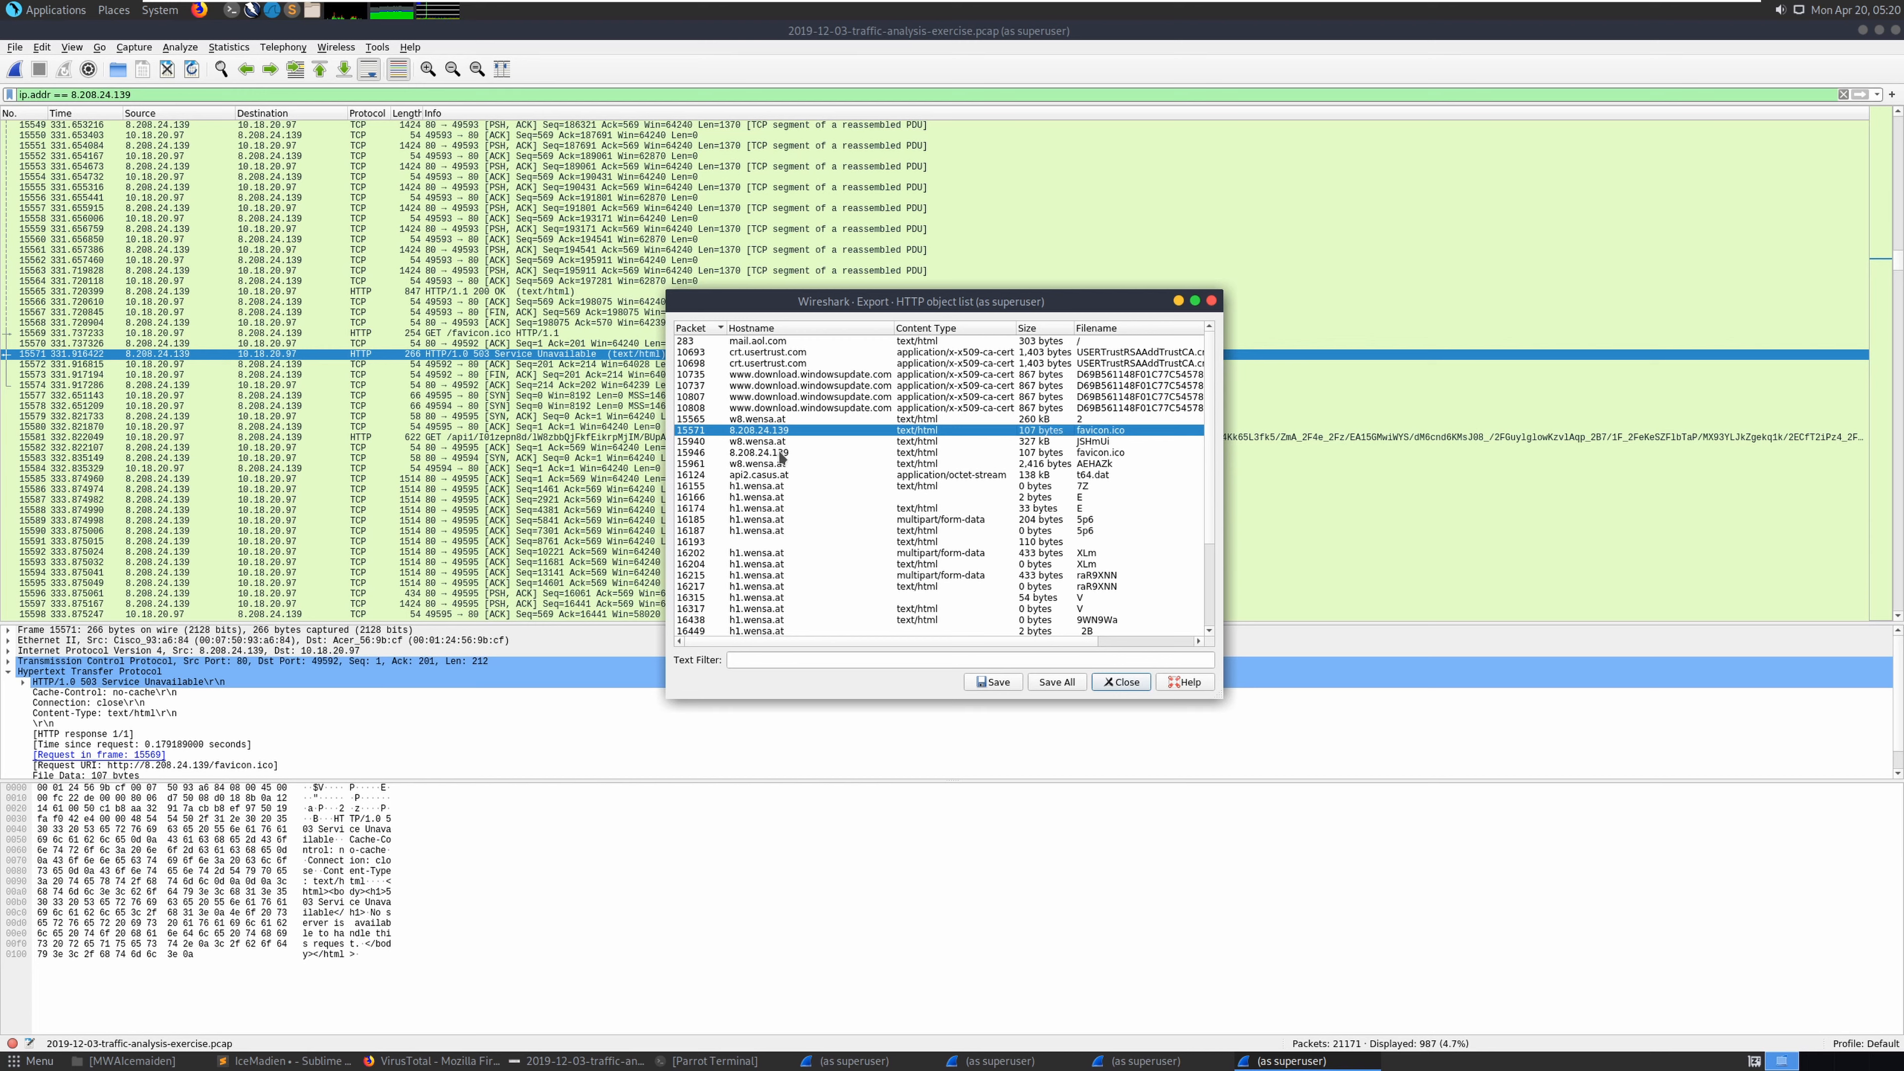
left_click(809, 452)
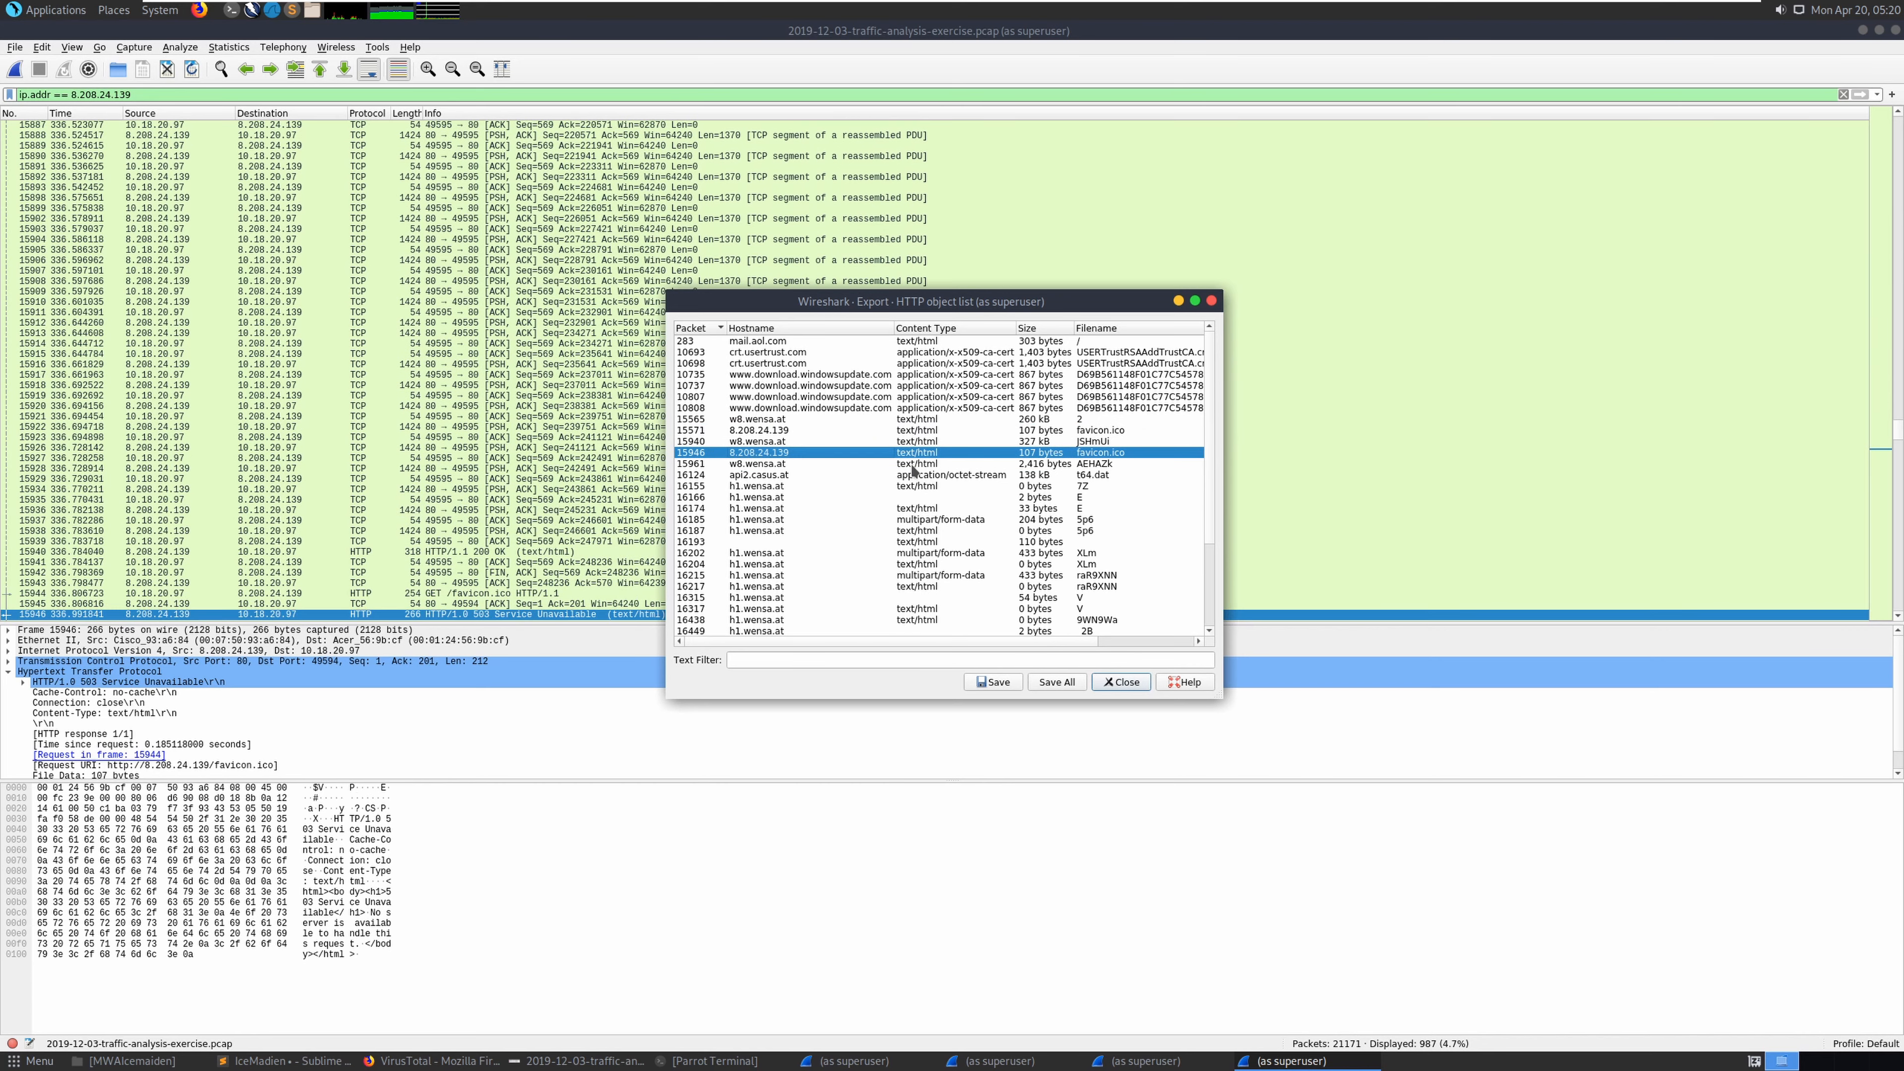
Save the favicon.ico object of packet 15571 into the Desktop/MWAIcemaiden folder and a second copy into the home folder
left_click(787, 430)
scroll(905, 469, "down", 3)
scroll(905, 470, "up", 3)
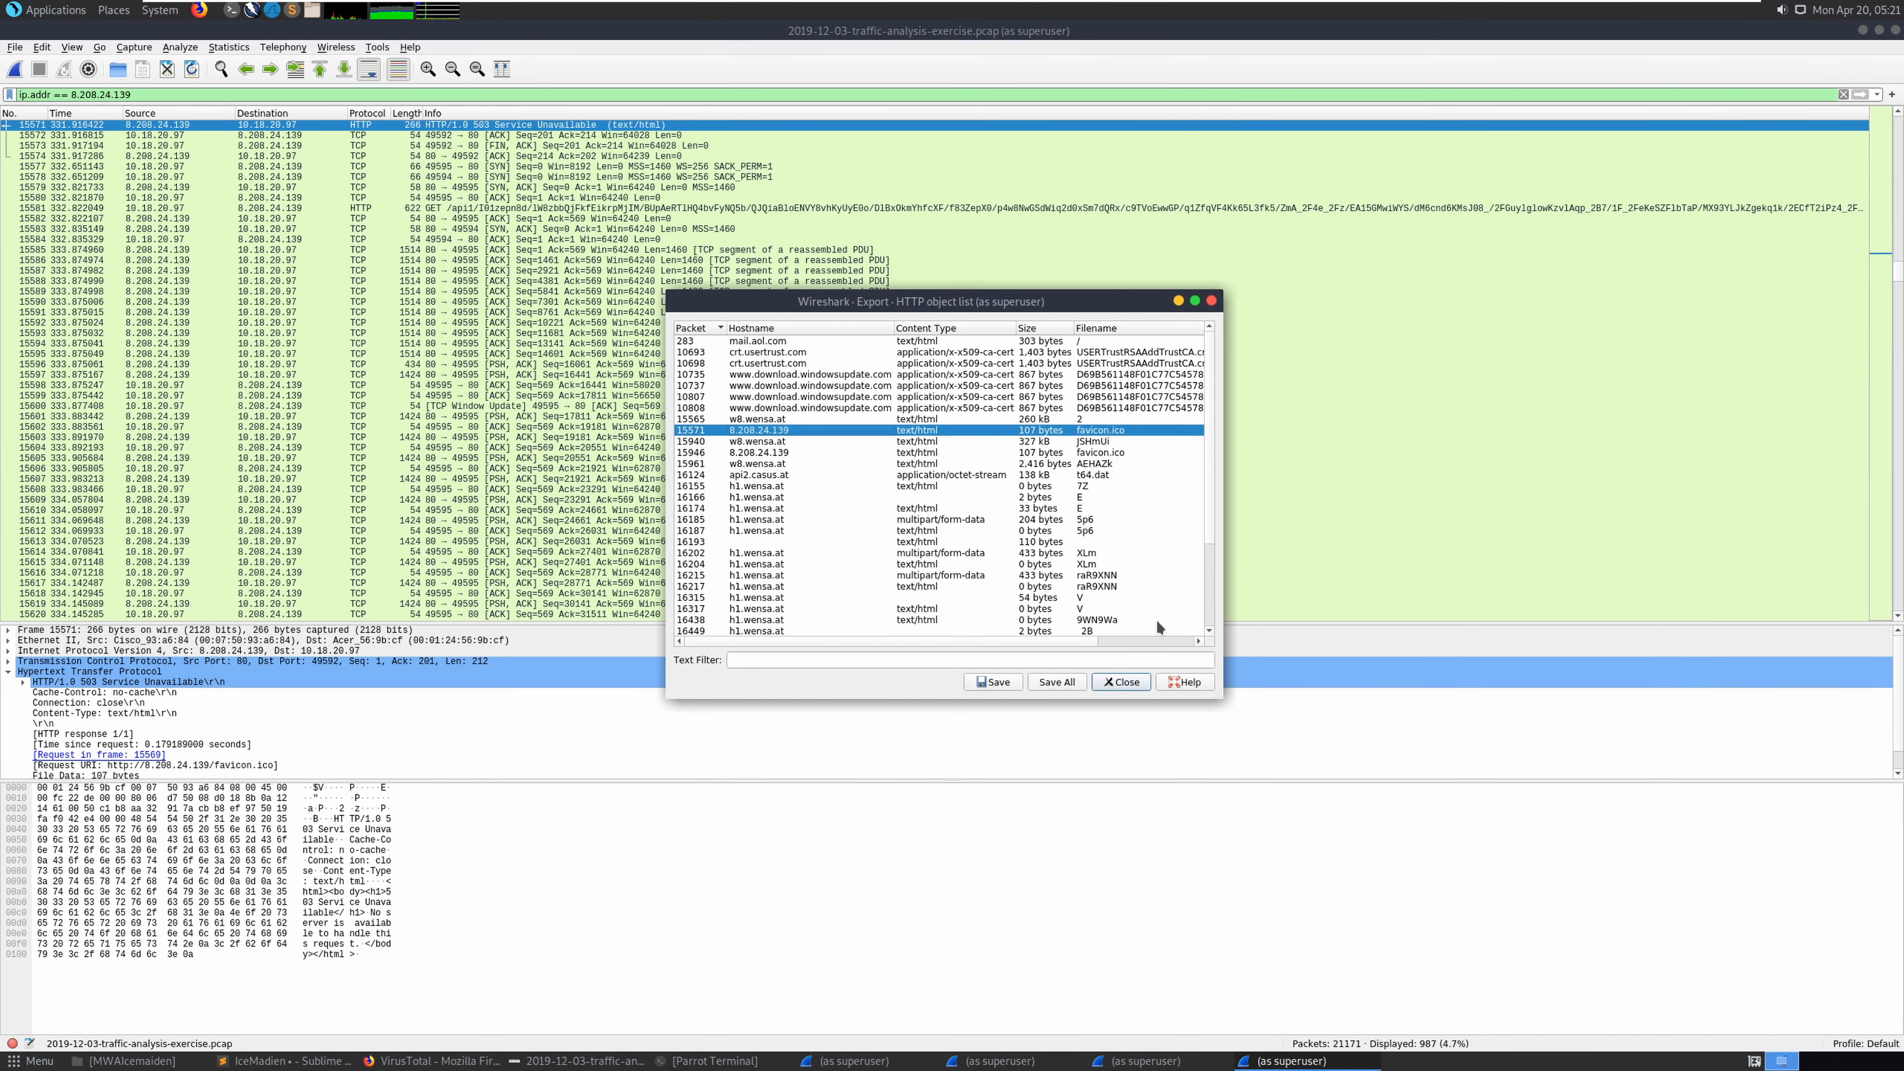
left_click(989, 682)
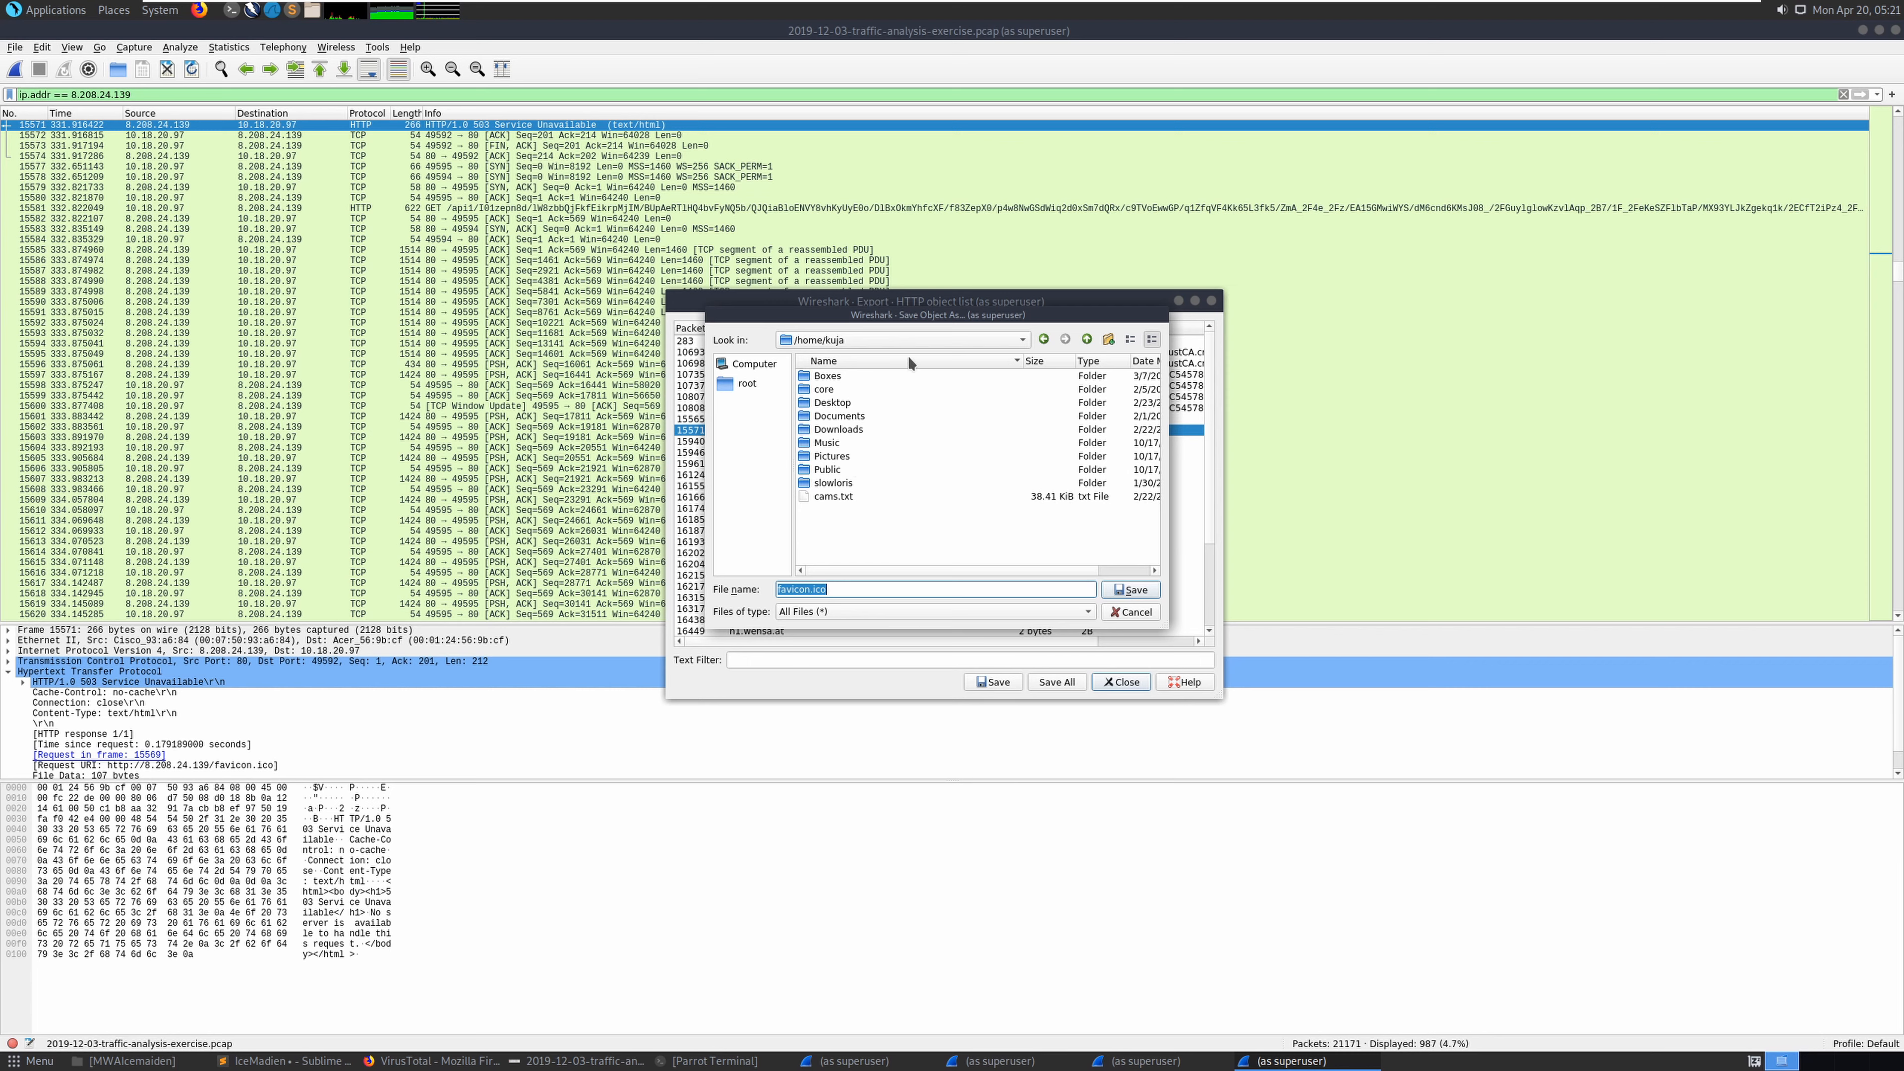
left_click(894, 341)
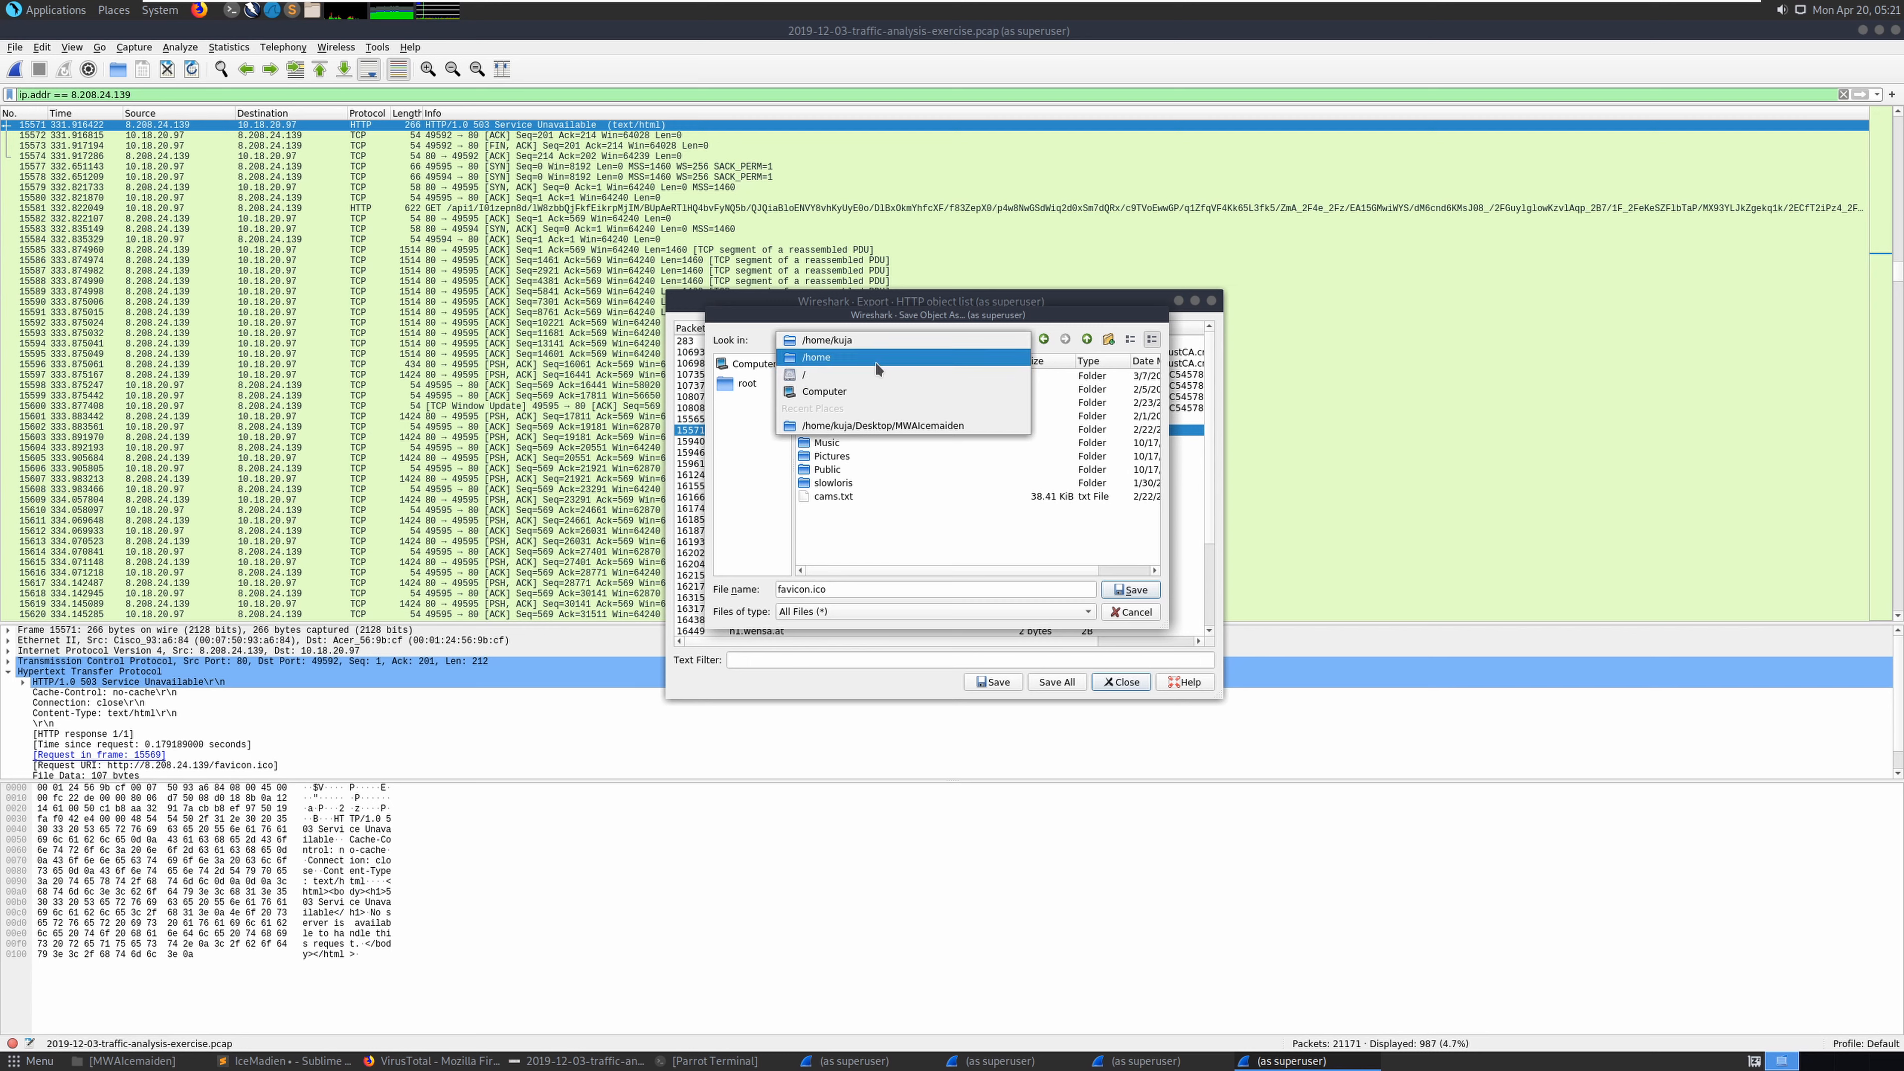
left_click(875, 362)
double_click(821, 377)
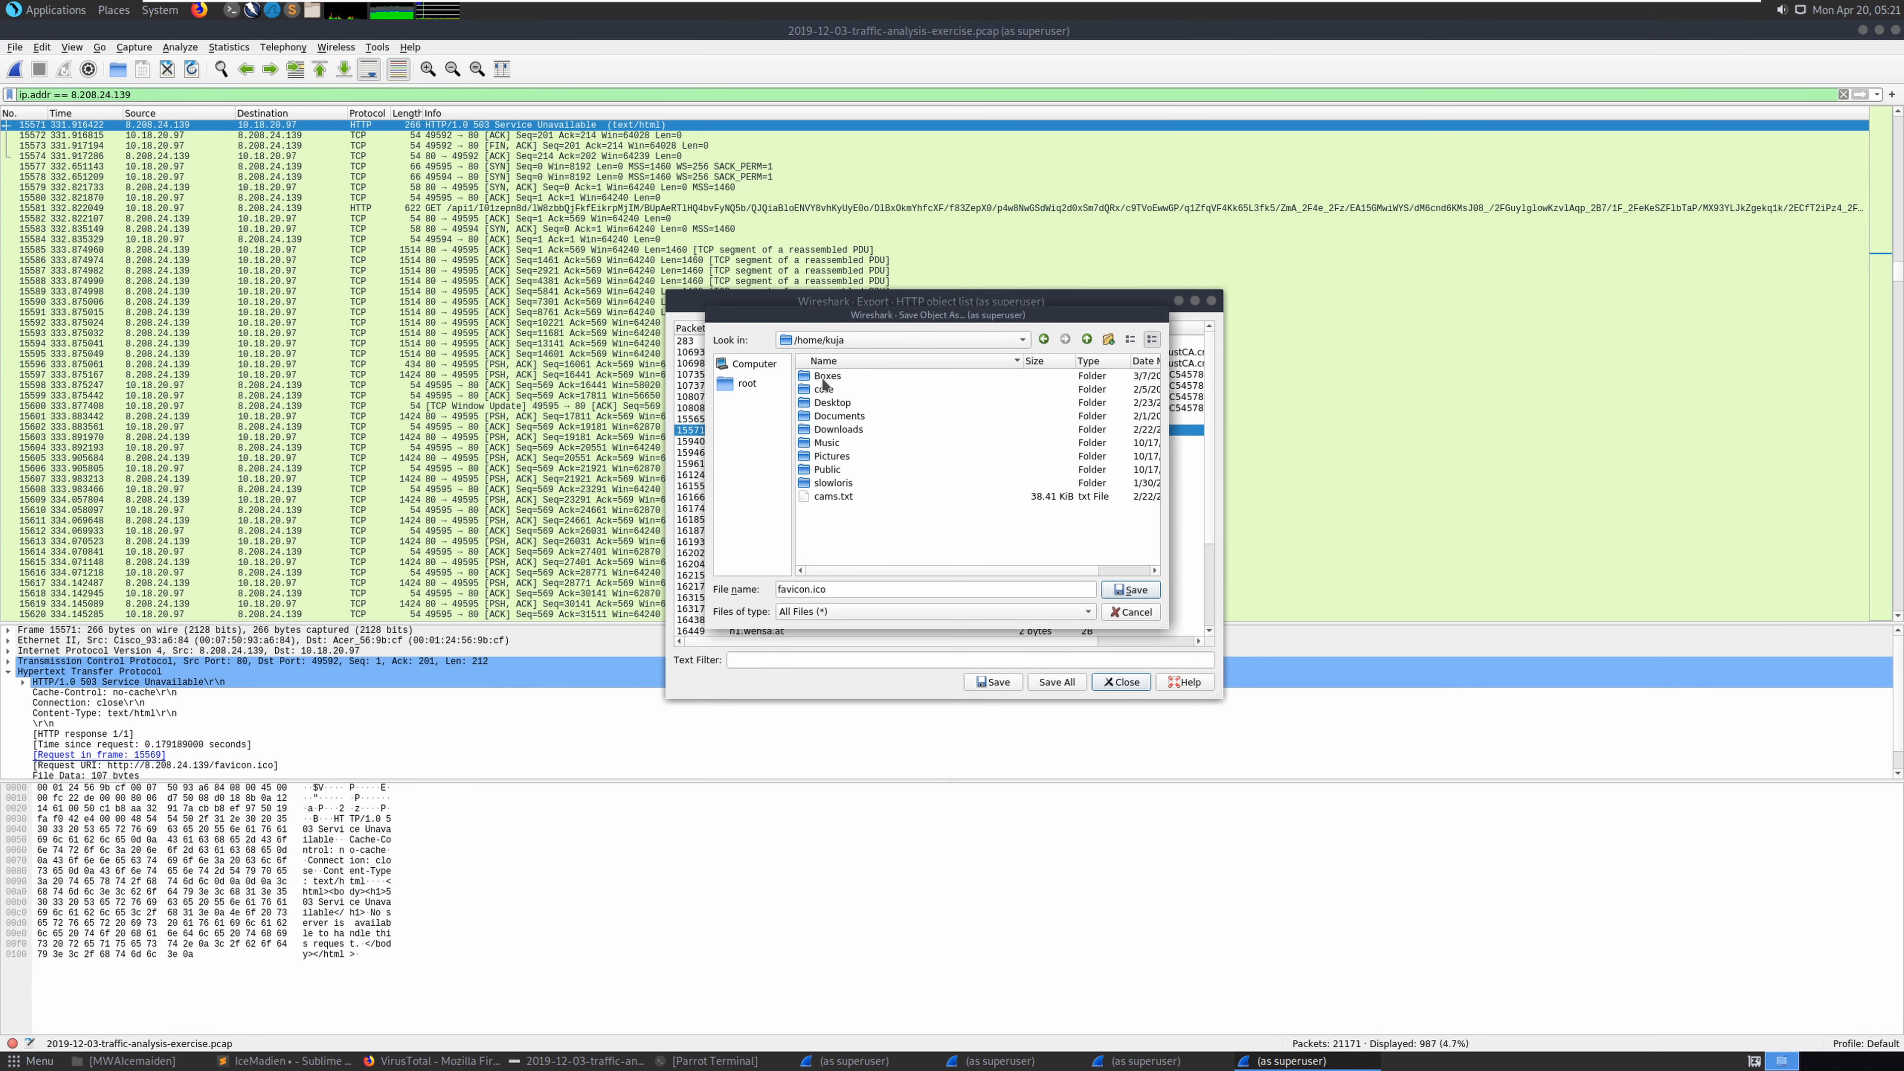
double_click(838, 403)
double_click(848, 377)
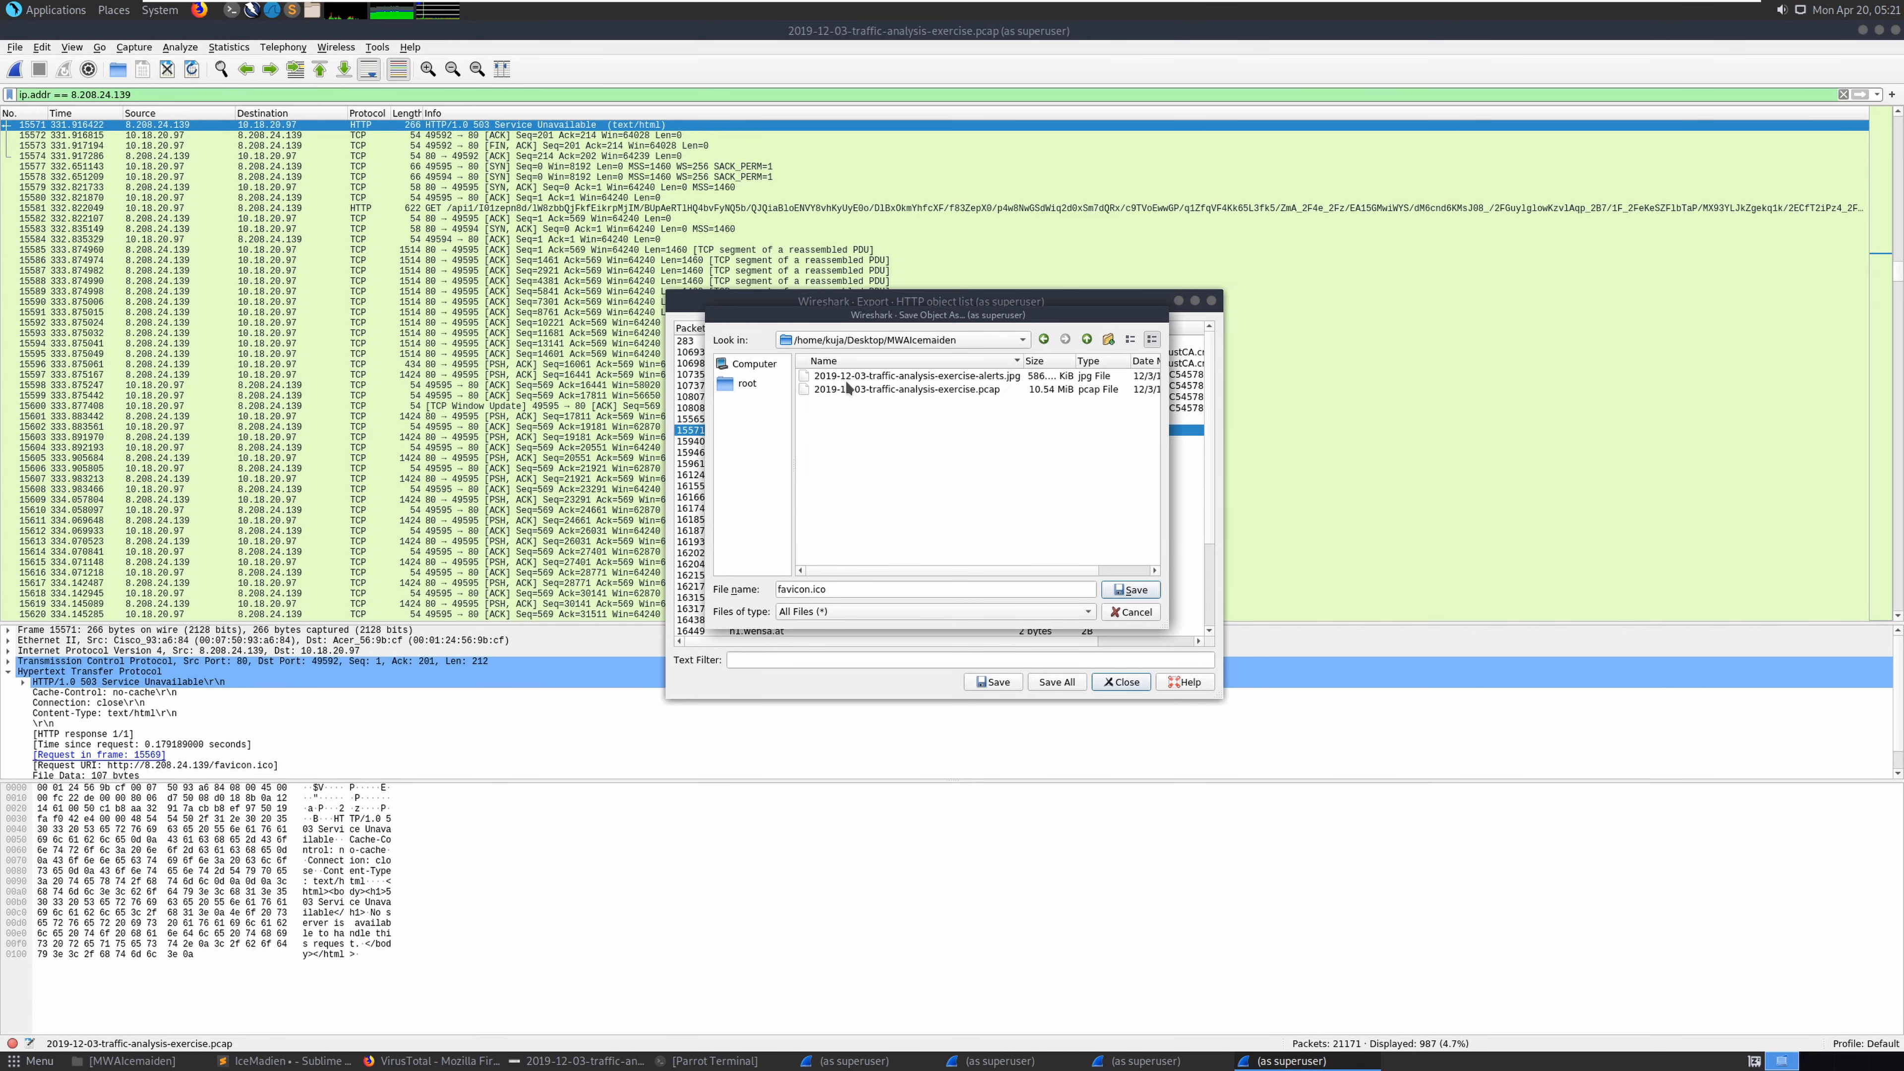
left_click(1120, 593)
left_click(991, 682)
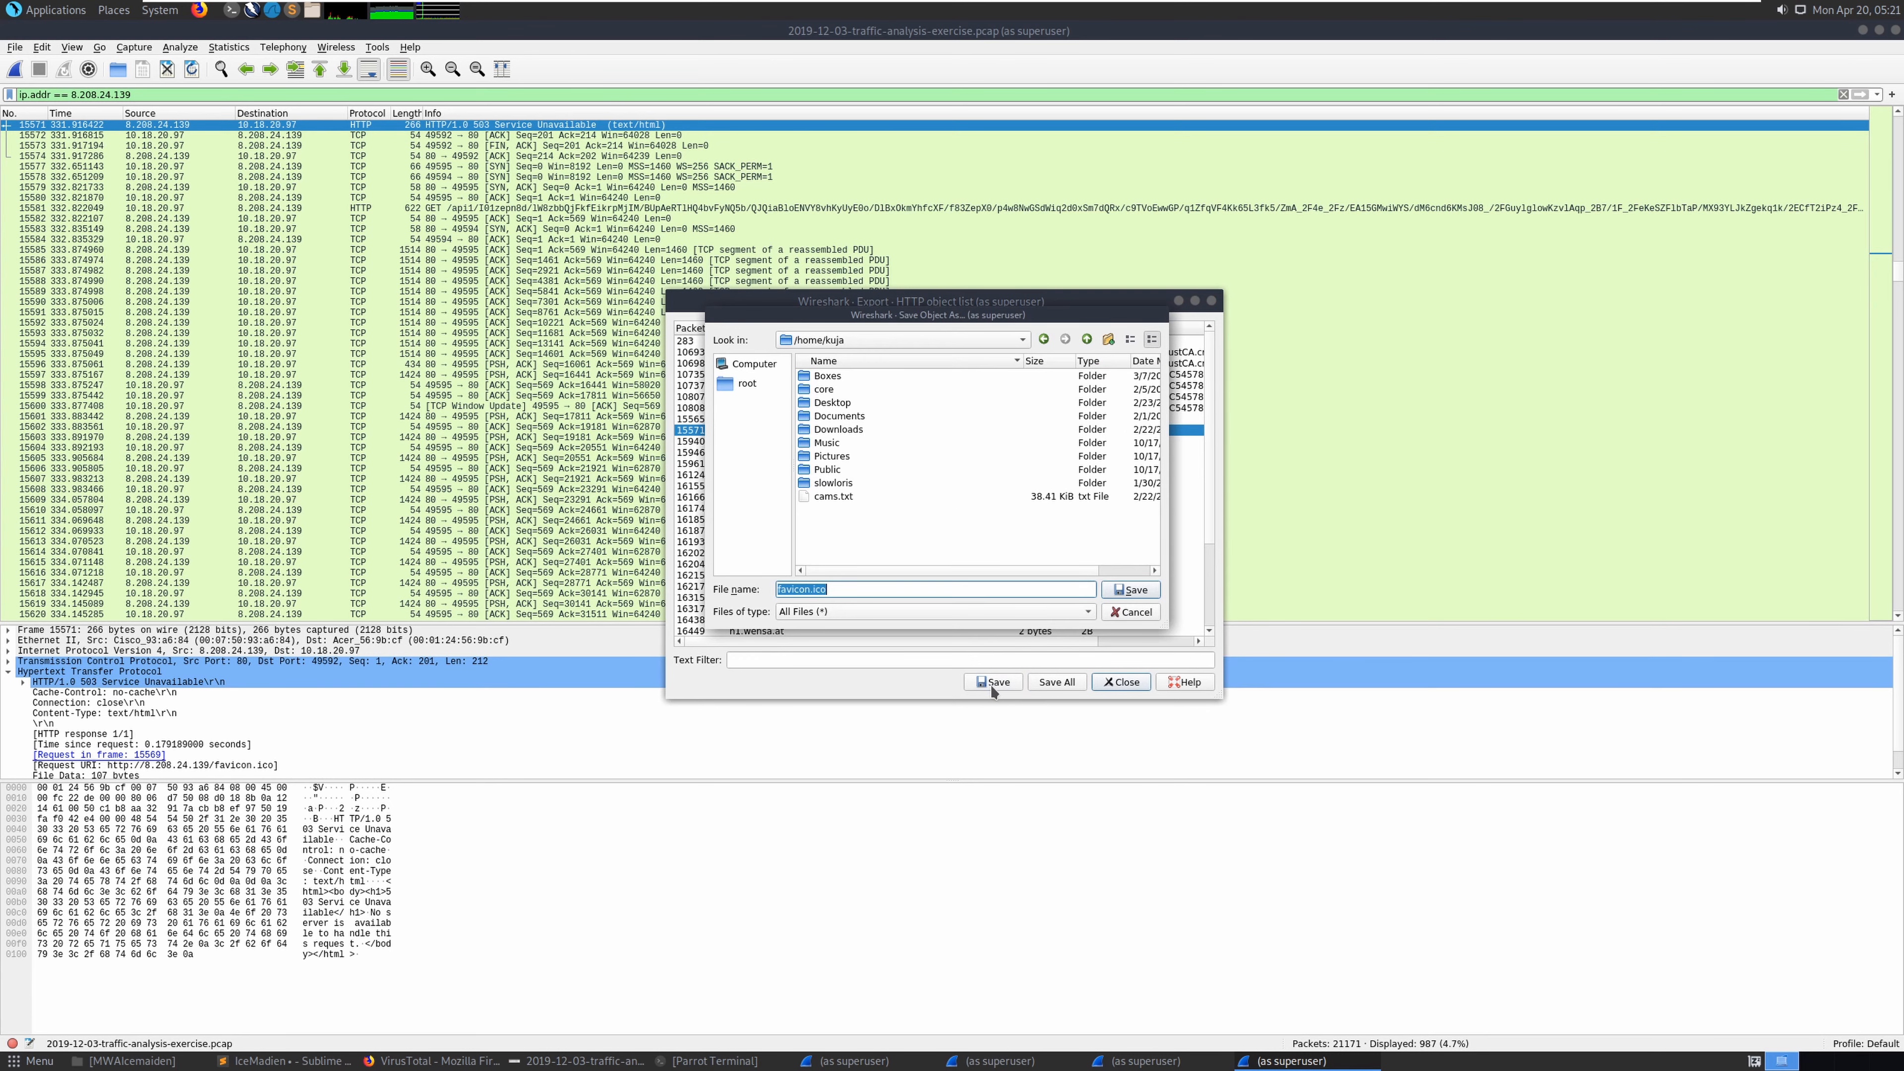
left_click(1128, 589)
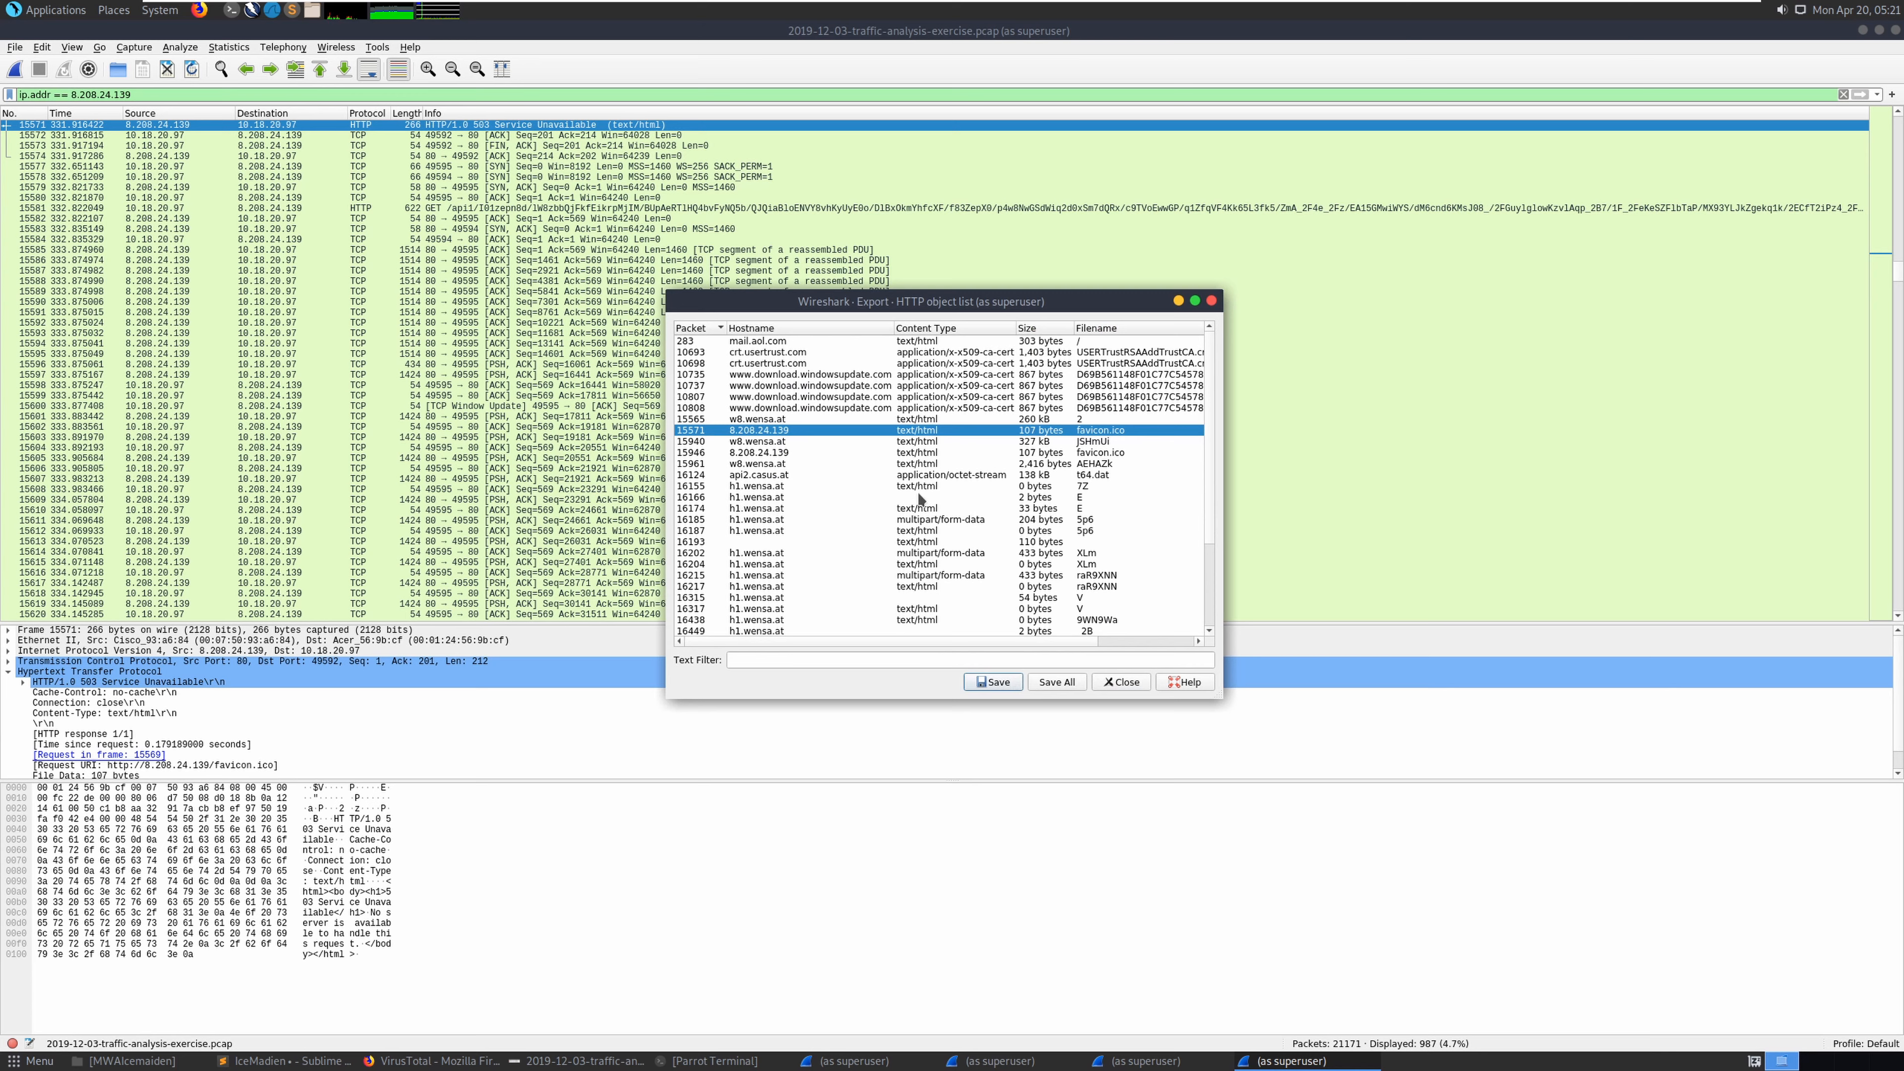
Save the favicon.ico object of packet 15946 as favicon1.ico in Desktop/MWAIcemaiden without replacing the existing file, and close the export list
left_click(918, 452)
left_click(991, 681)
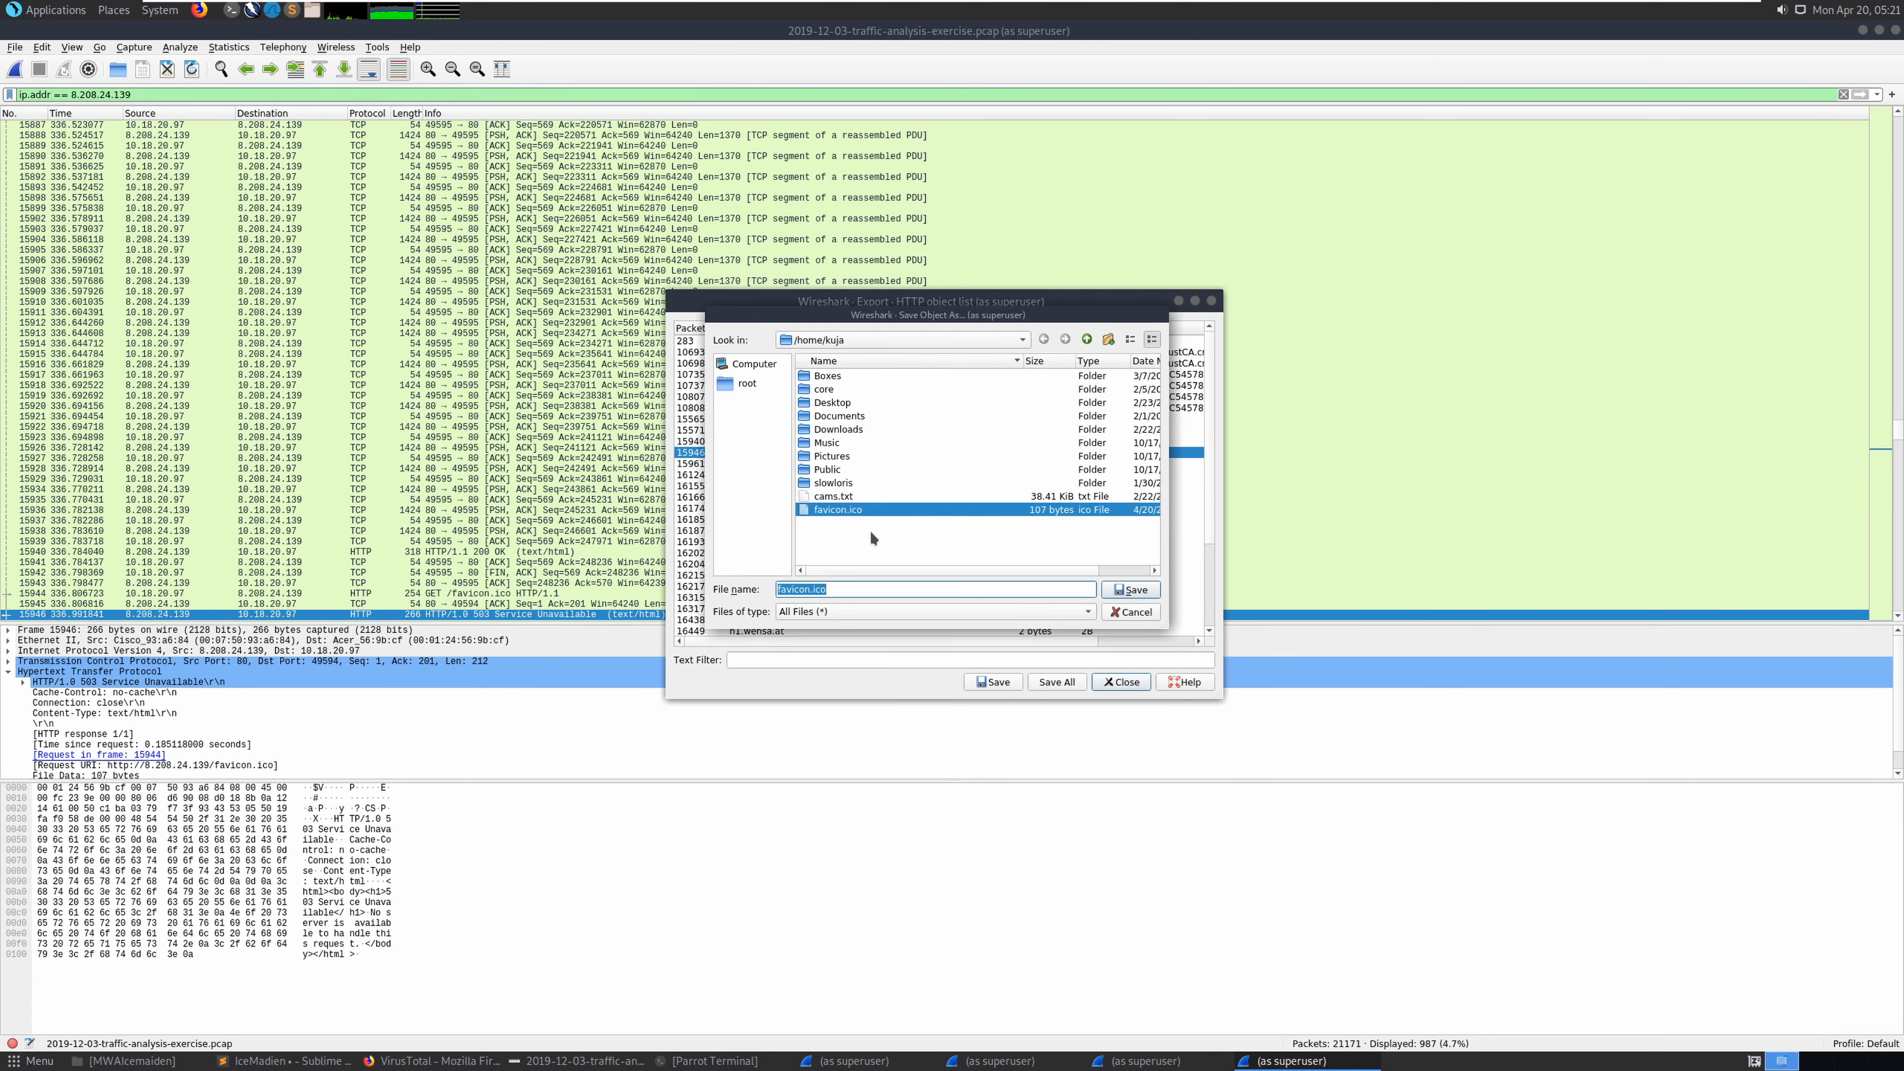
double_click(844, 403)
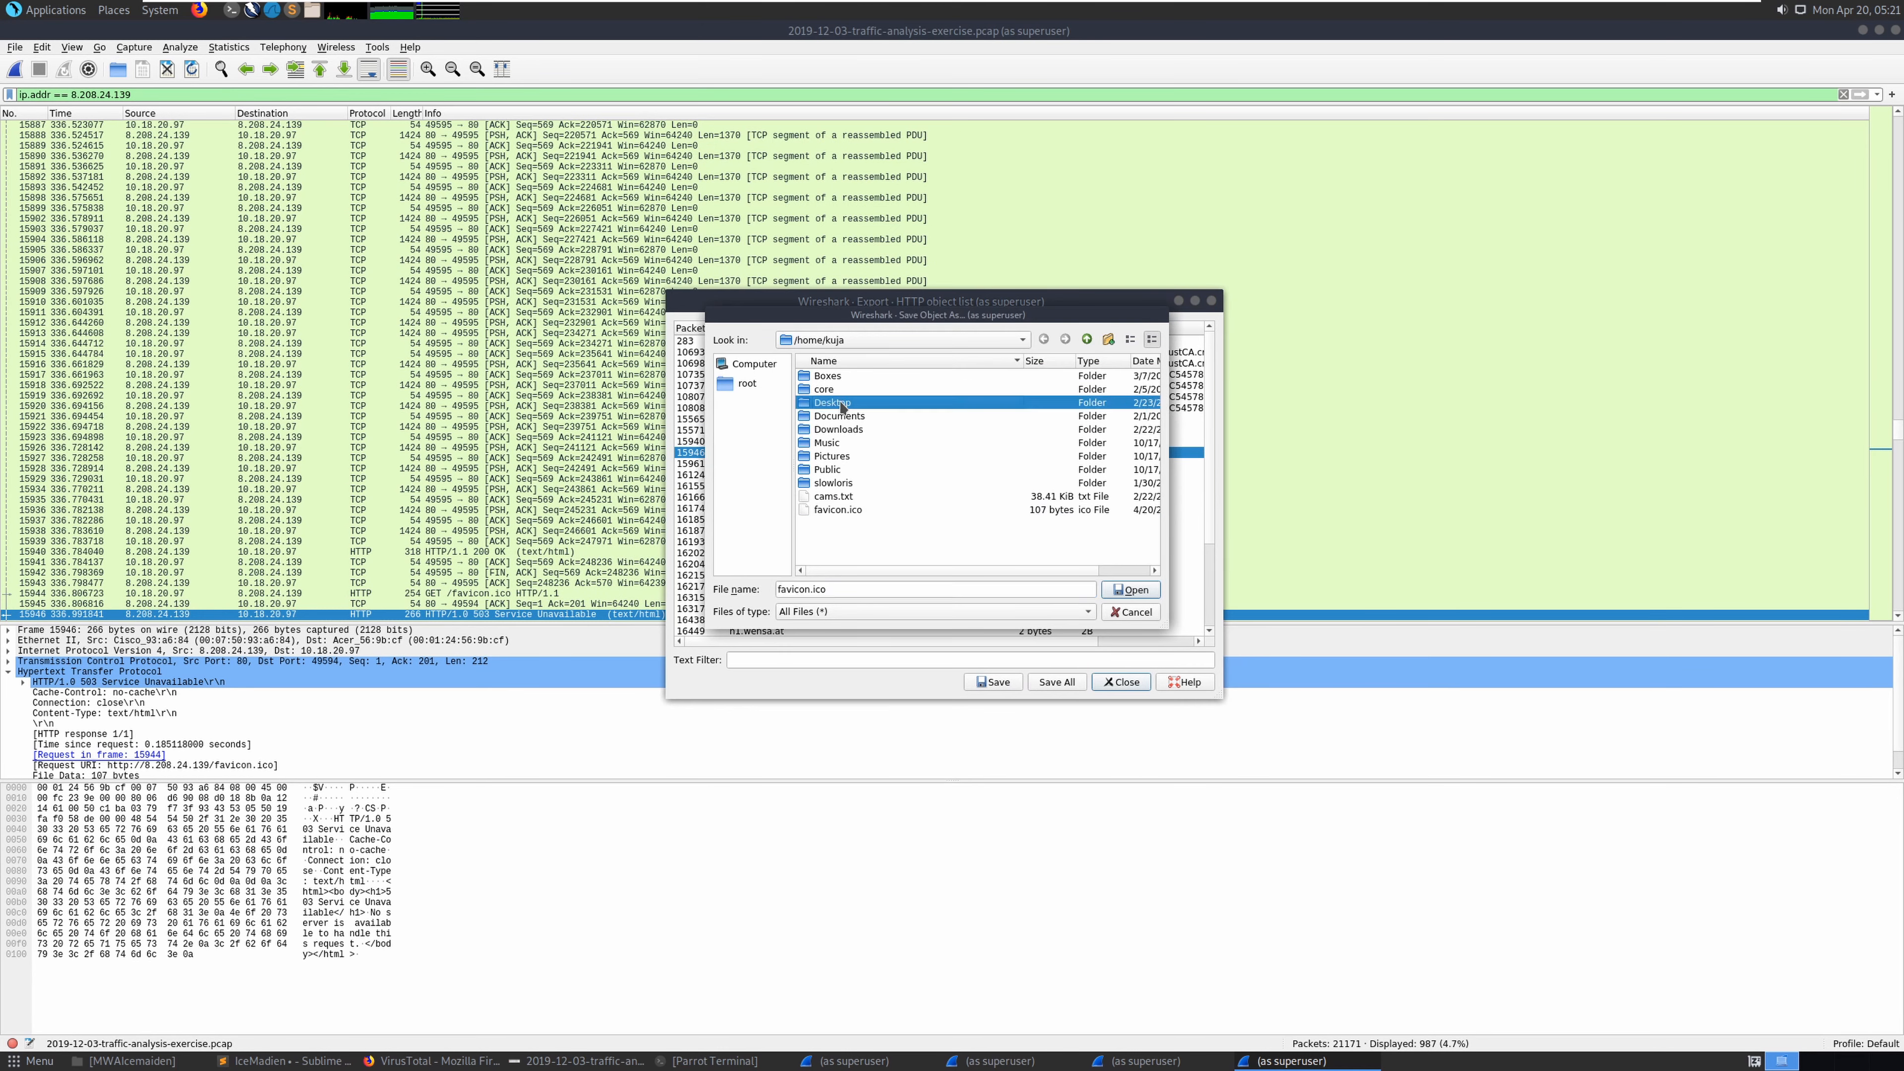
double_click(844, 376)
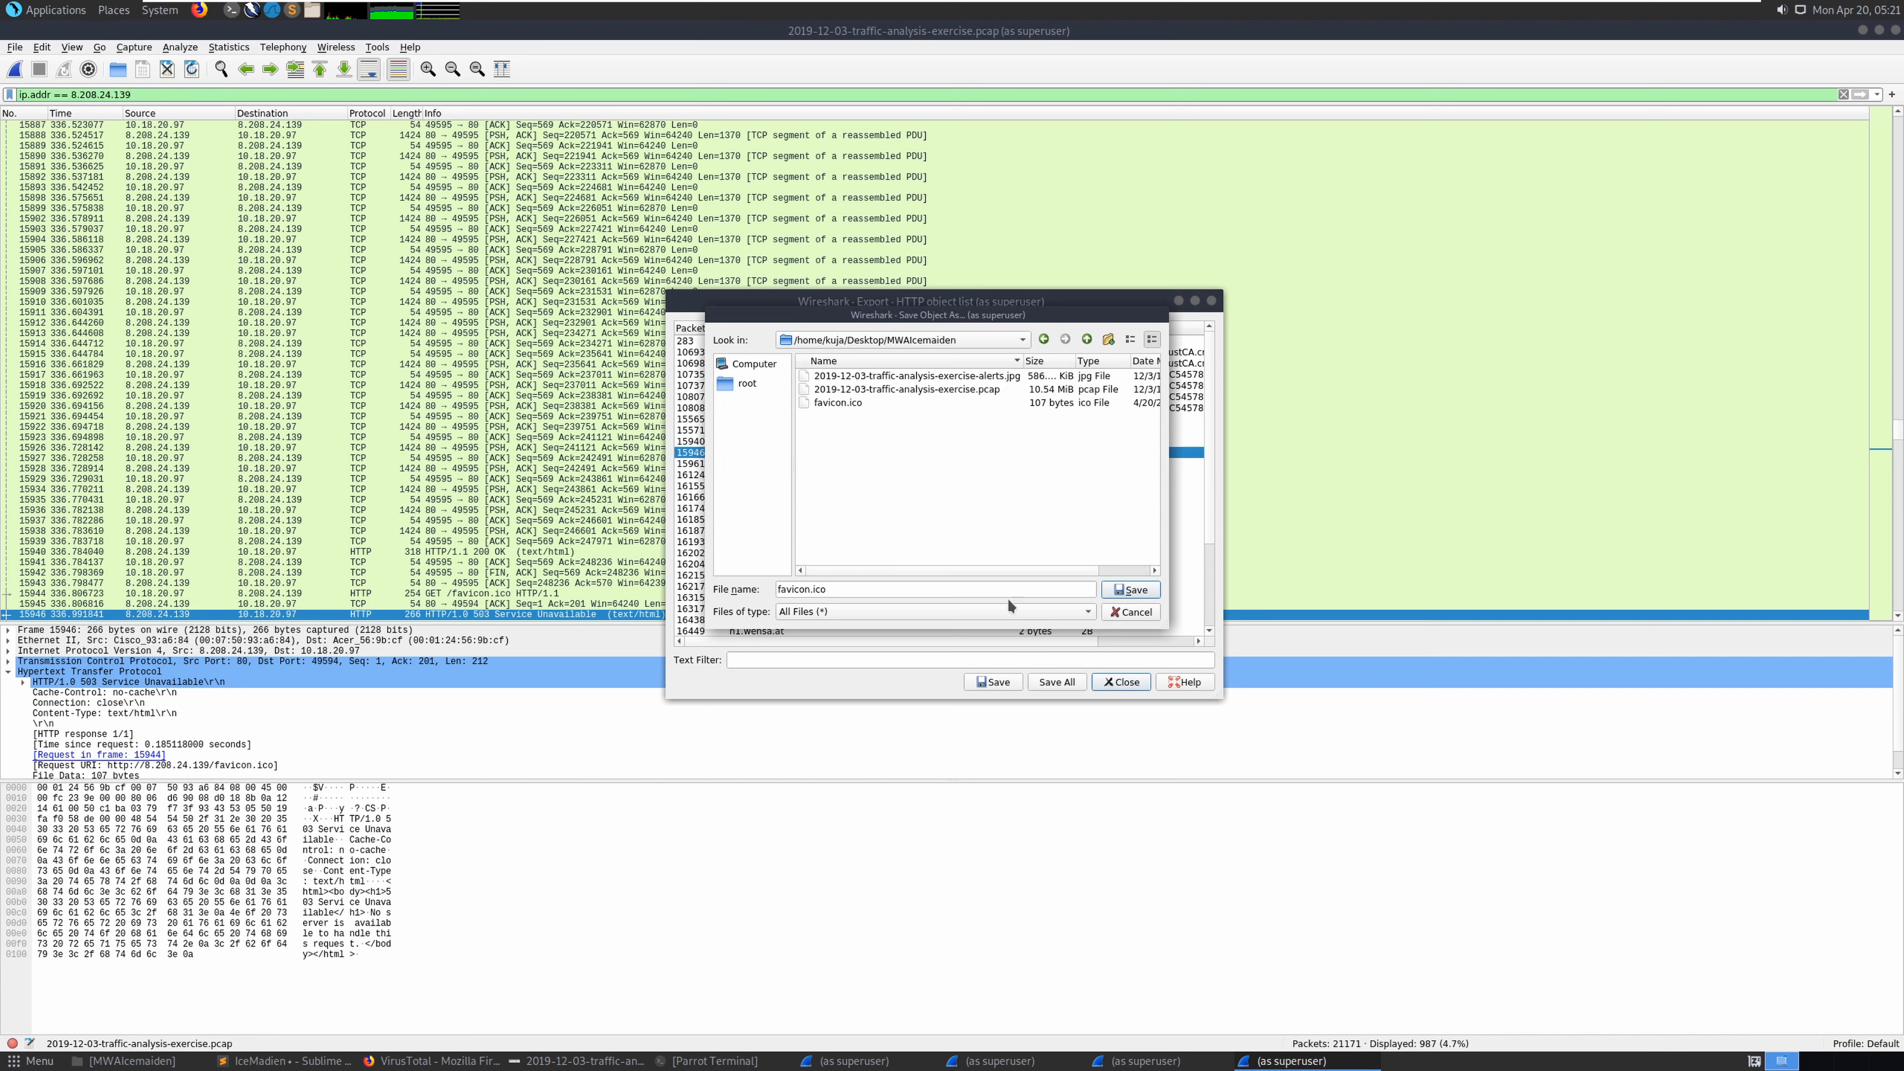
left_click(1129, 591)
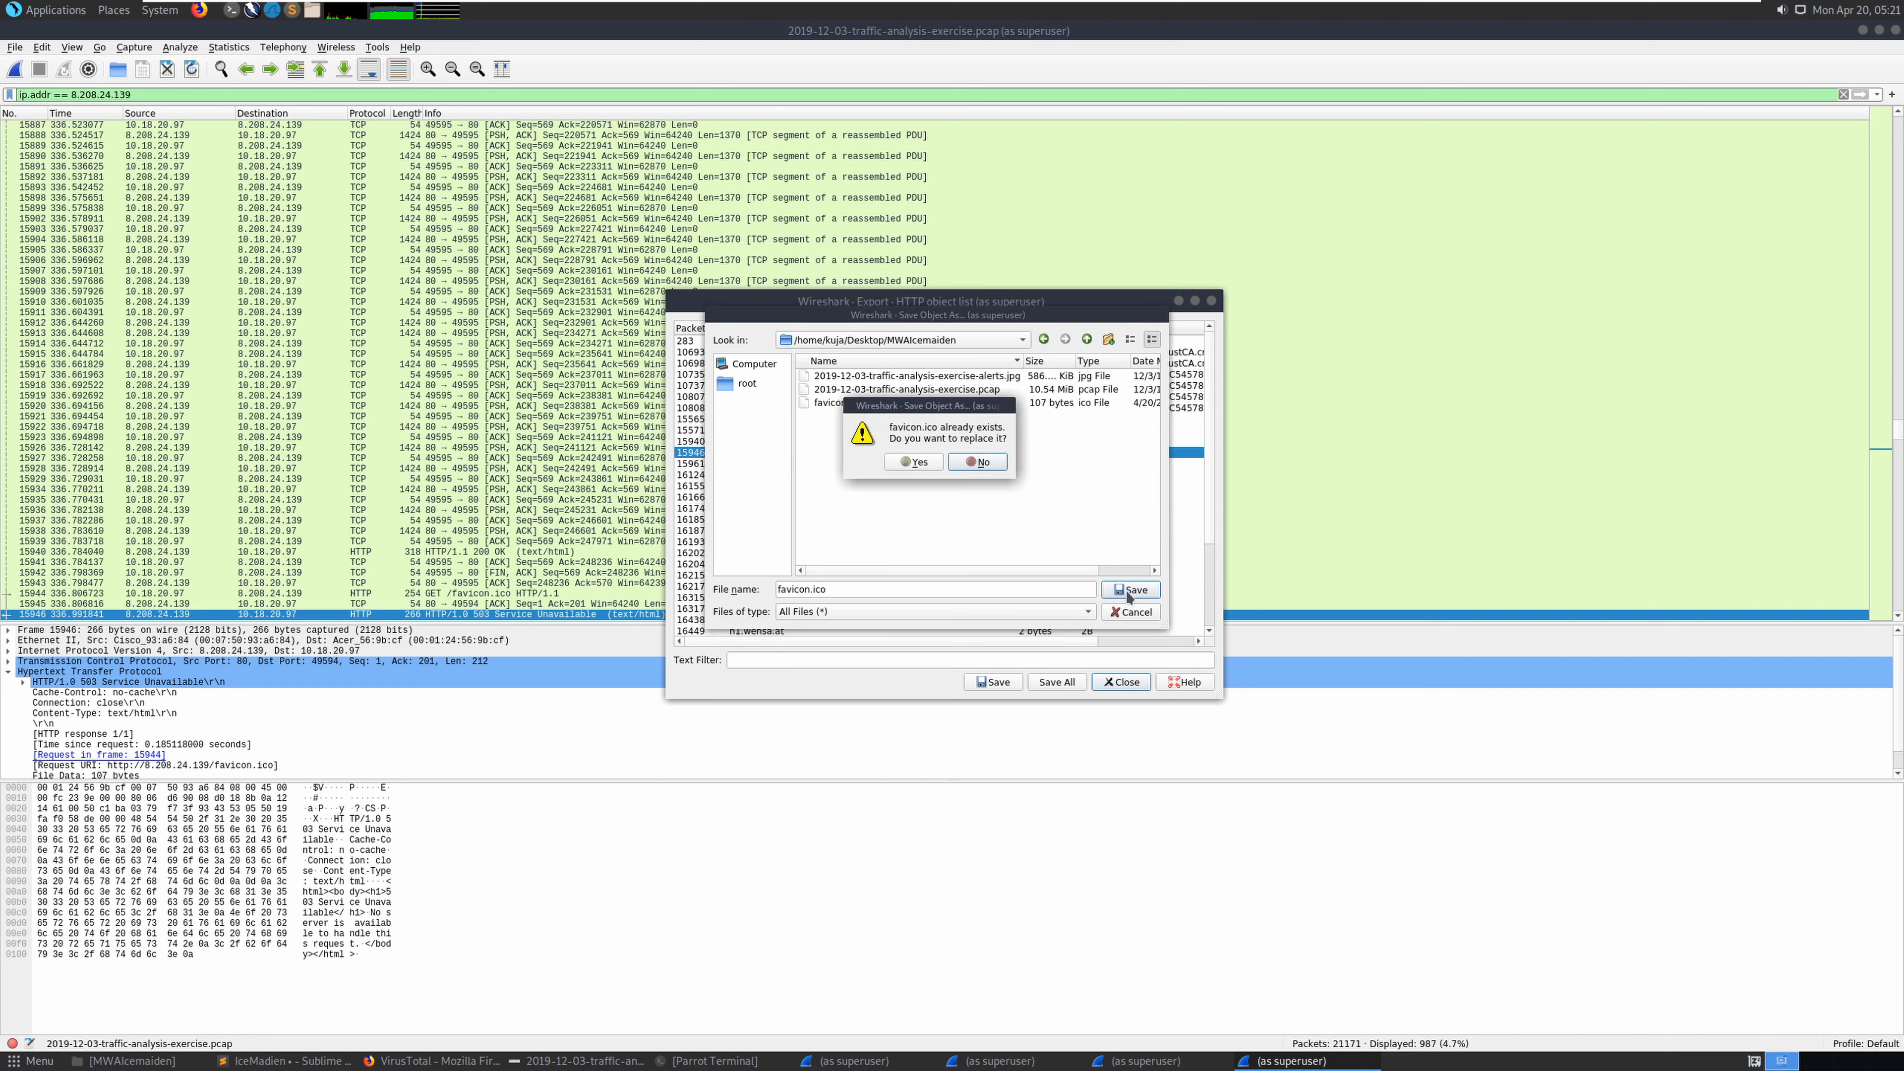
left_click(982, 463)
left_click(825, 590)
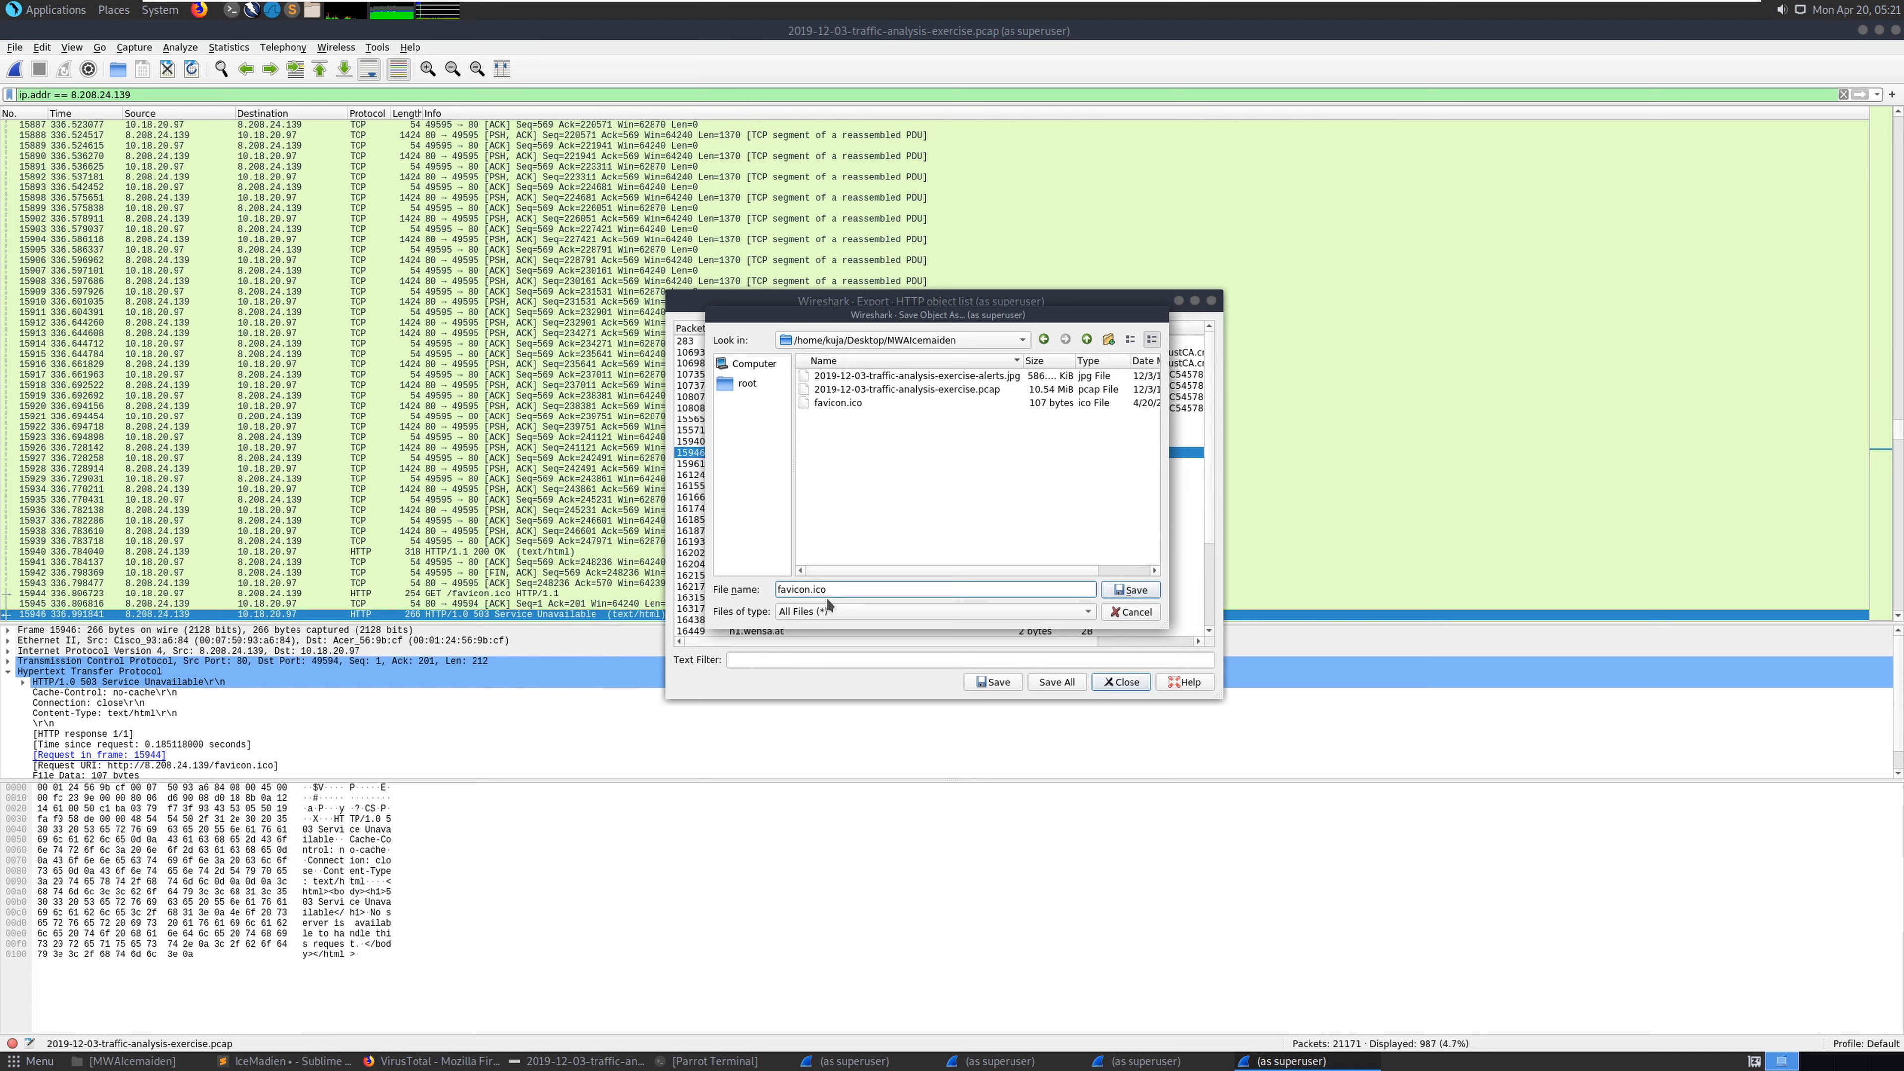
left_click(1134, 593)
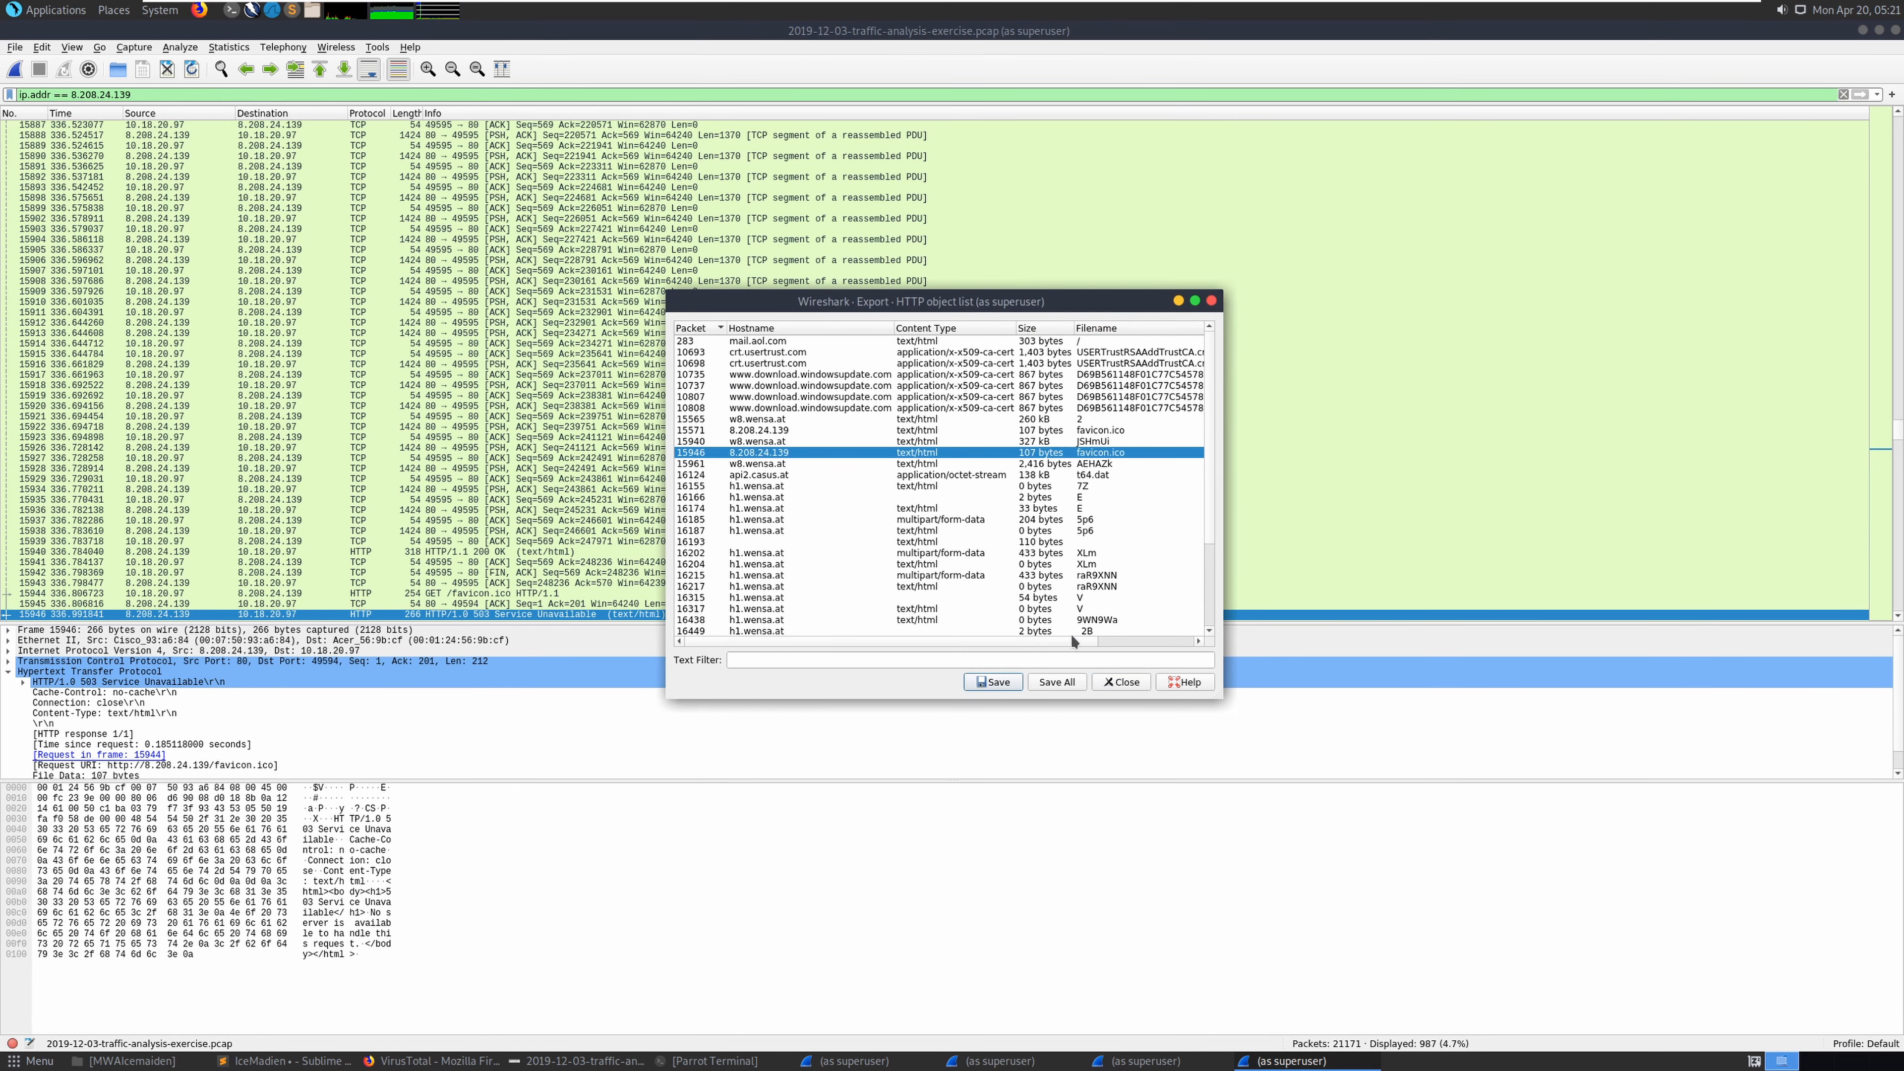
left_click(1108, 684)
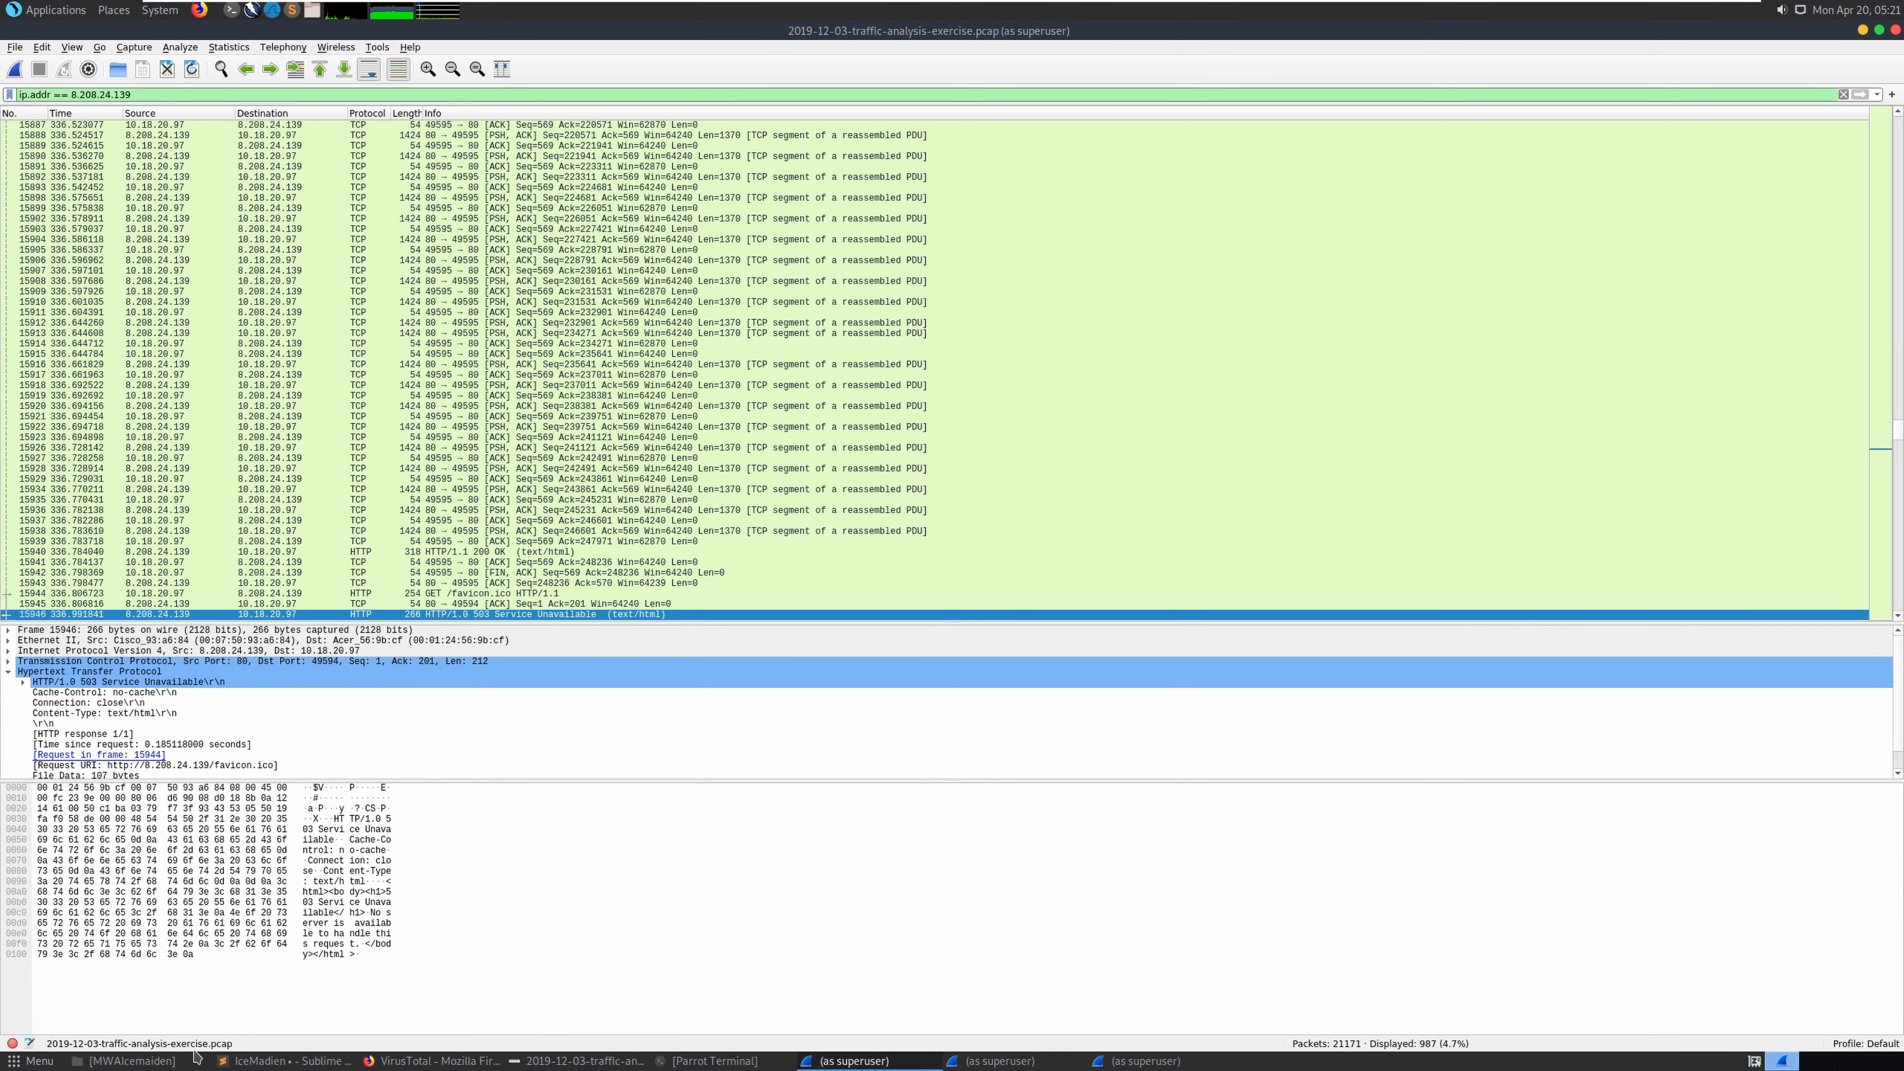
Open a terminal in the MWAIcemaiden folder, run md5sum favicon.ico and copy the resulting hash
left_click(126, 1061)
left_click(609, 655)
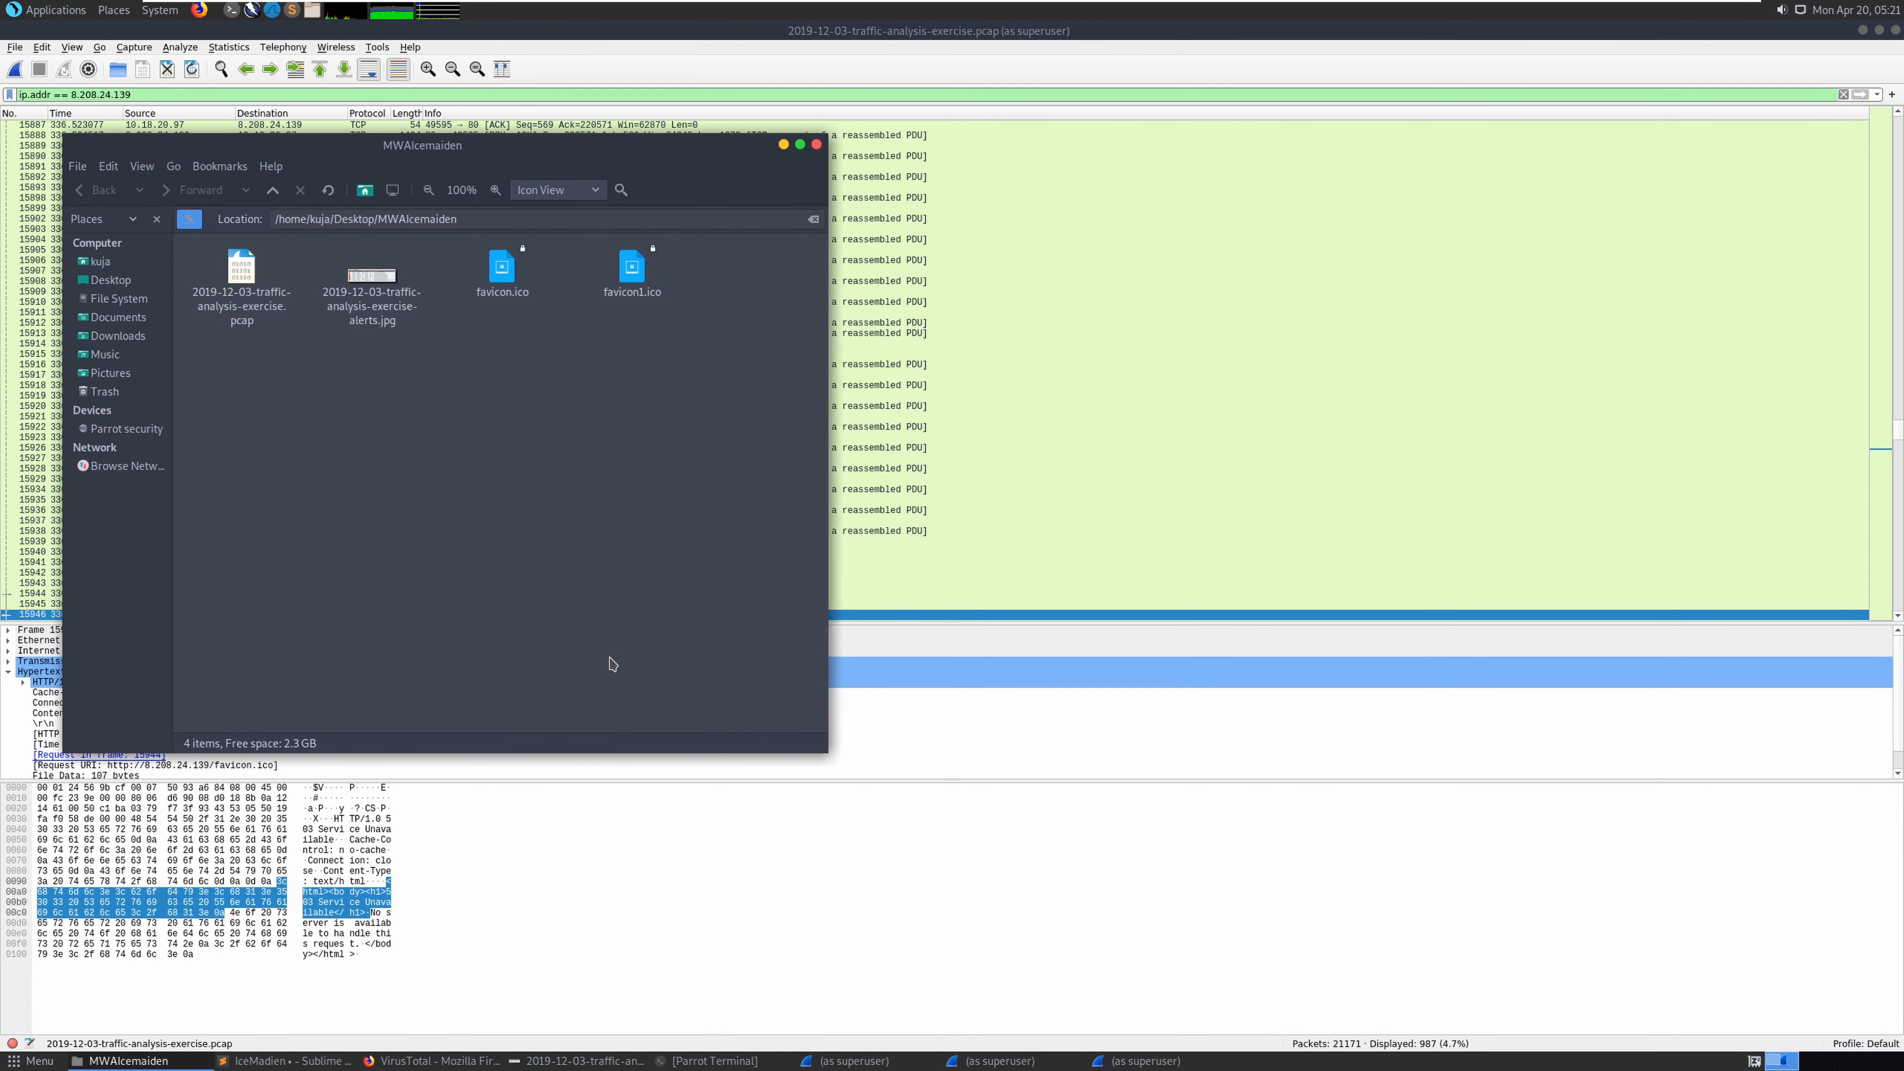
right_click(508, 383)
left_click(569, 446)
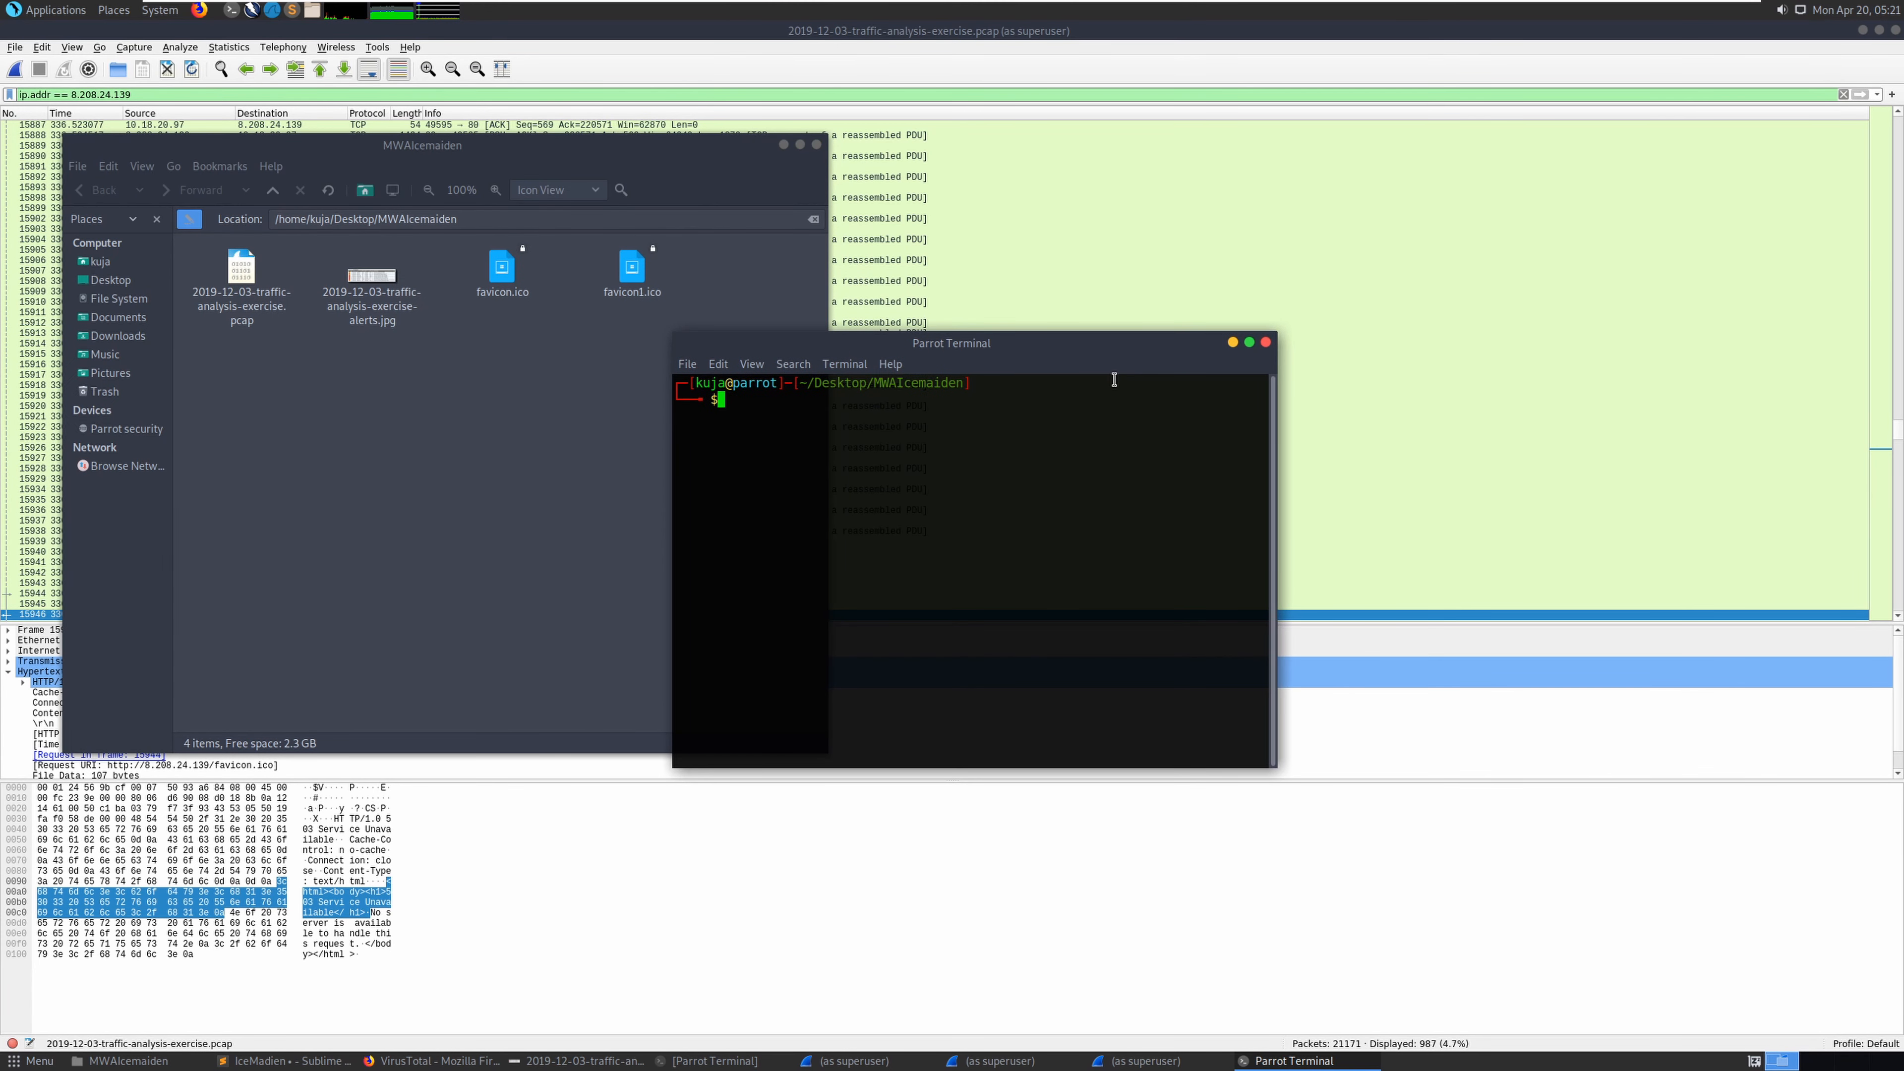
type("md5sum favicon.ico")
key("Return")
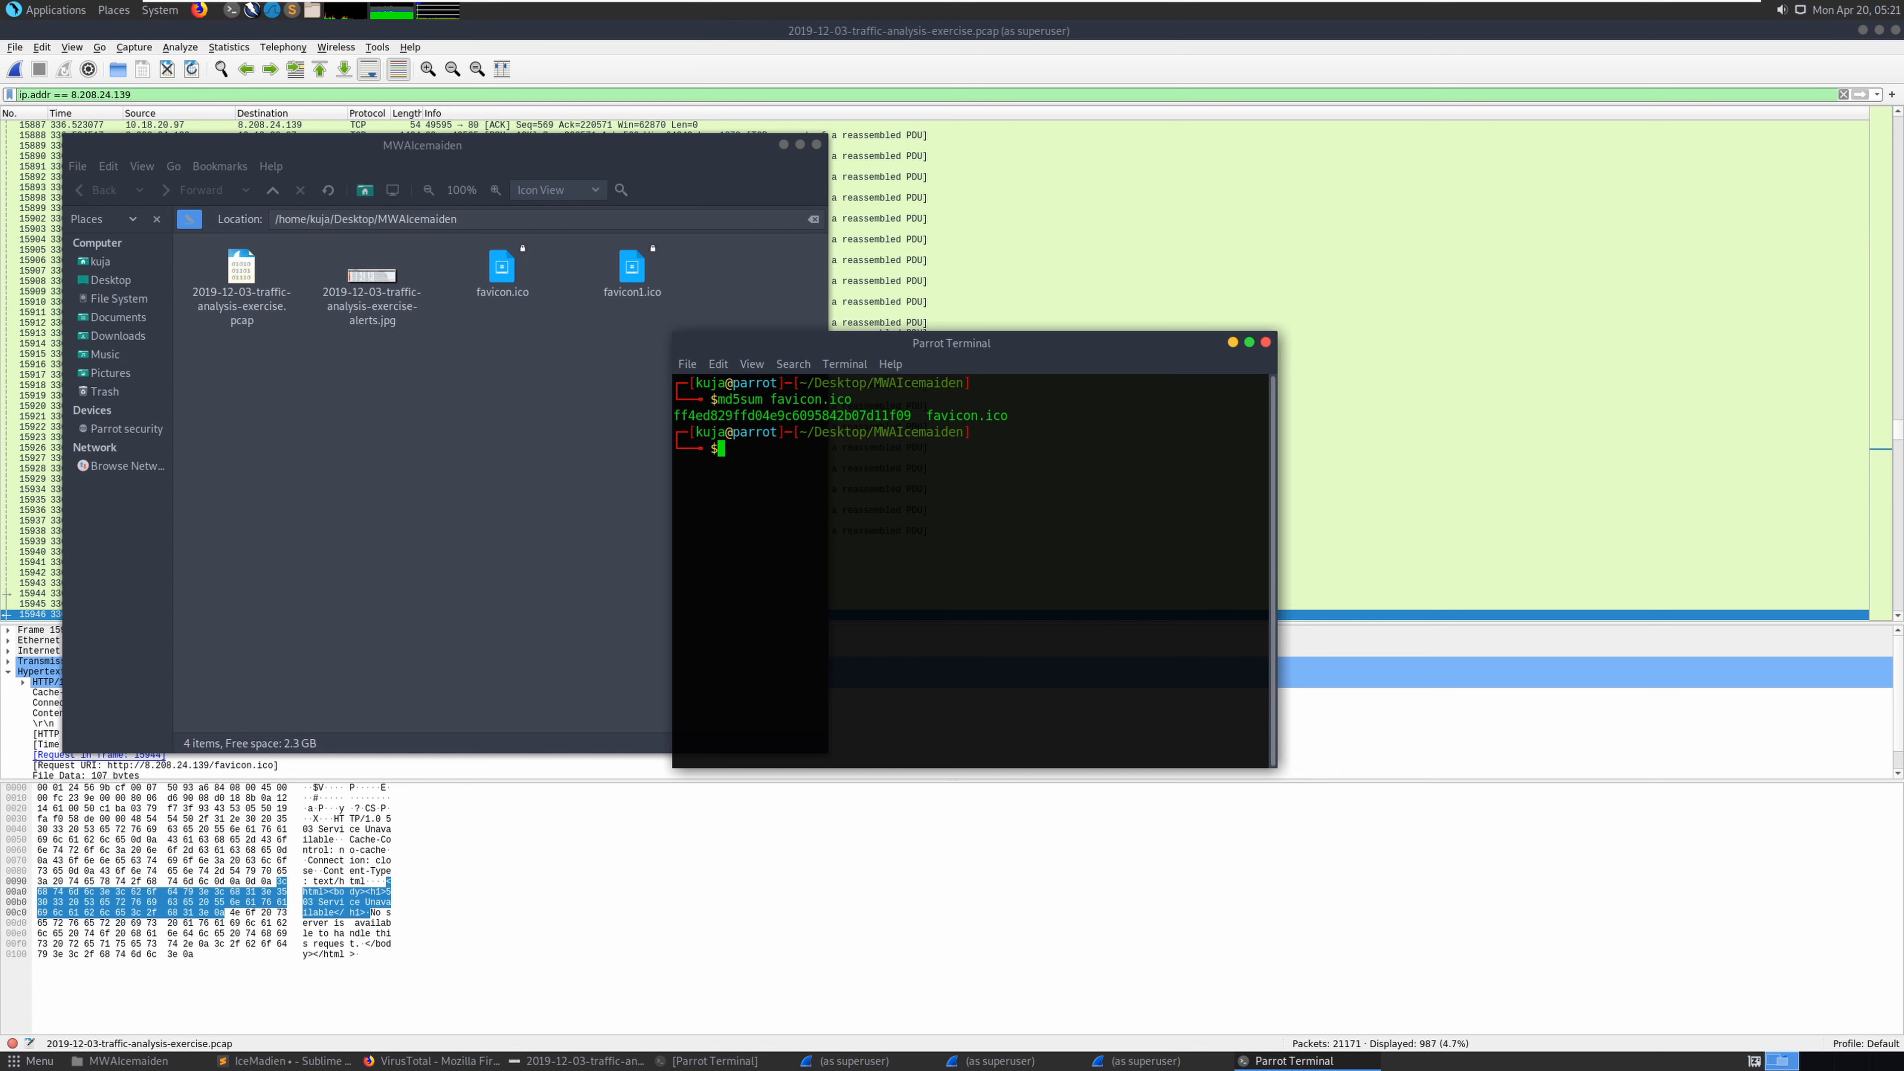
left_click_drag(911, 416, 672, 415)
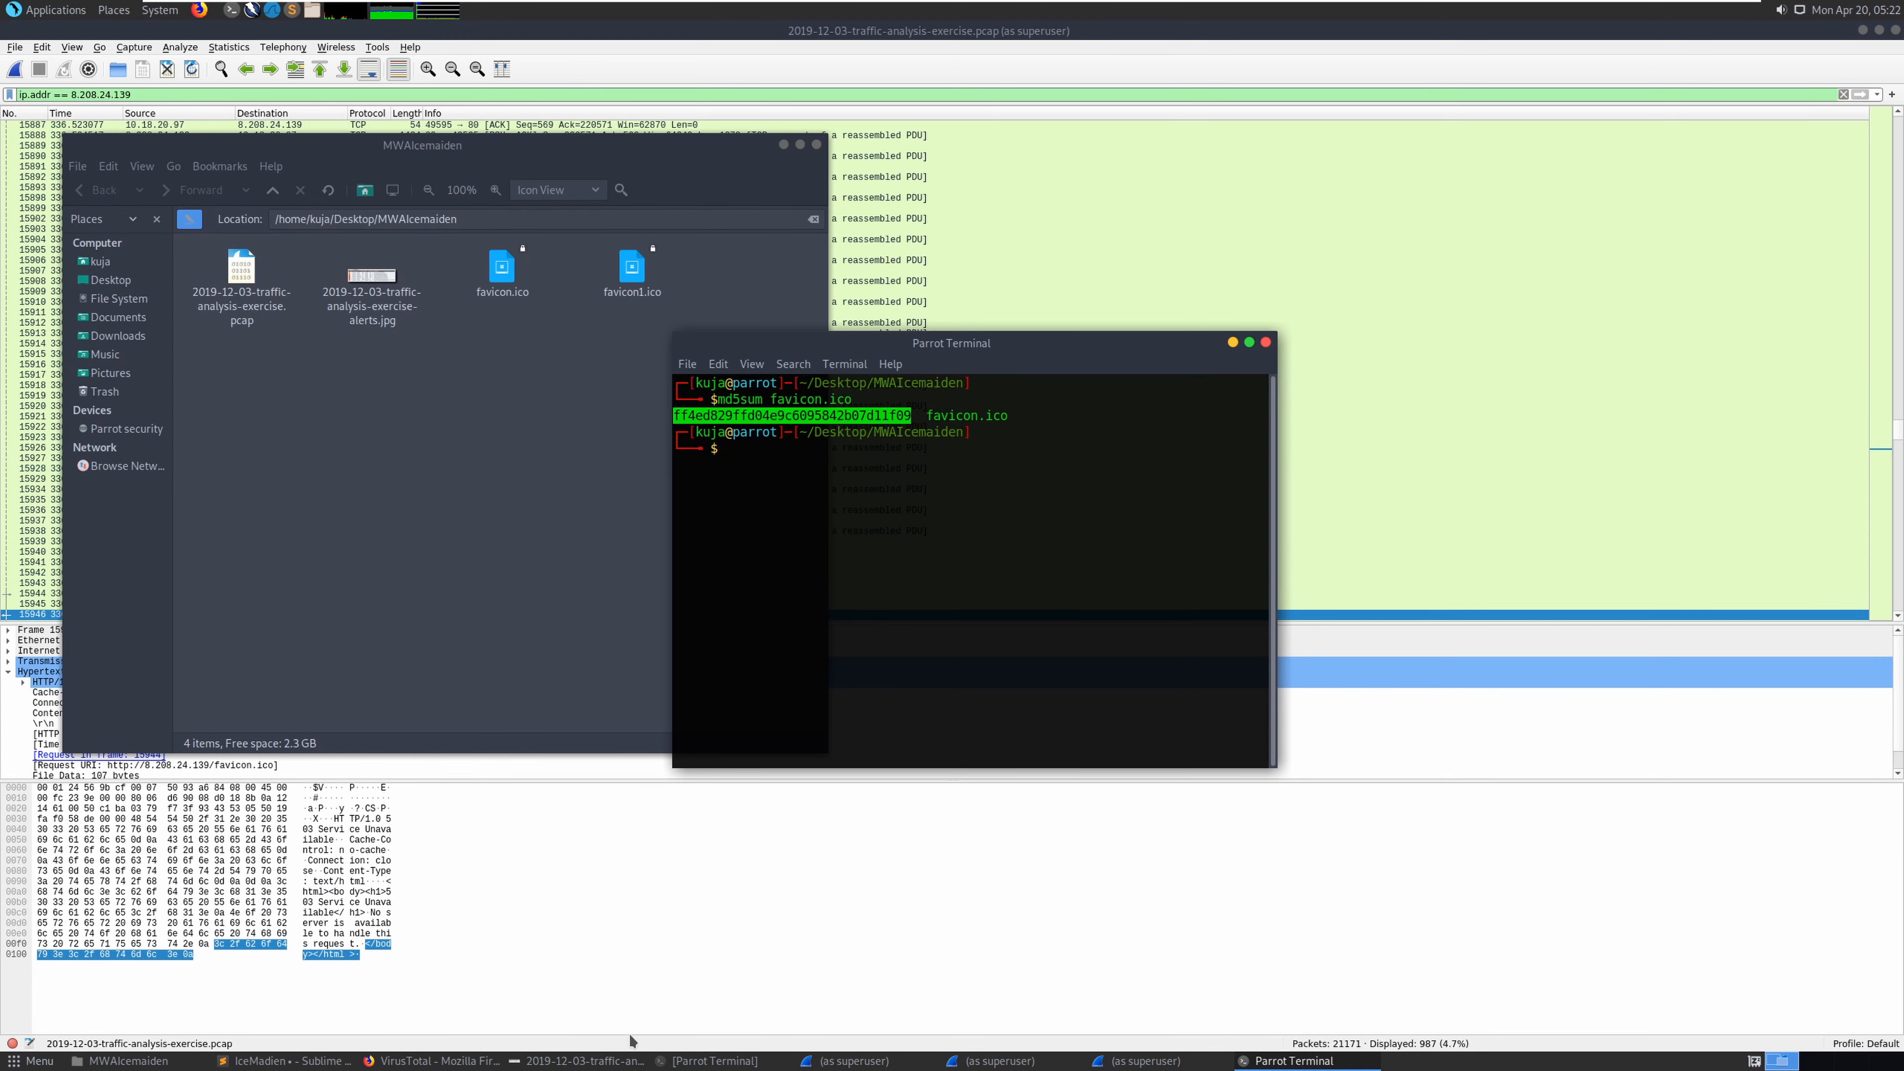
Switch to the VirusTotal page in Firefox, search for hash ff4ed829ffd04e9c6095842b07d11f09 and view the community comments on the file
left_click(888, 1061)
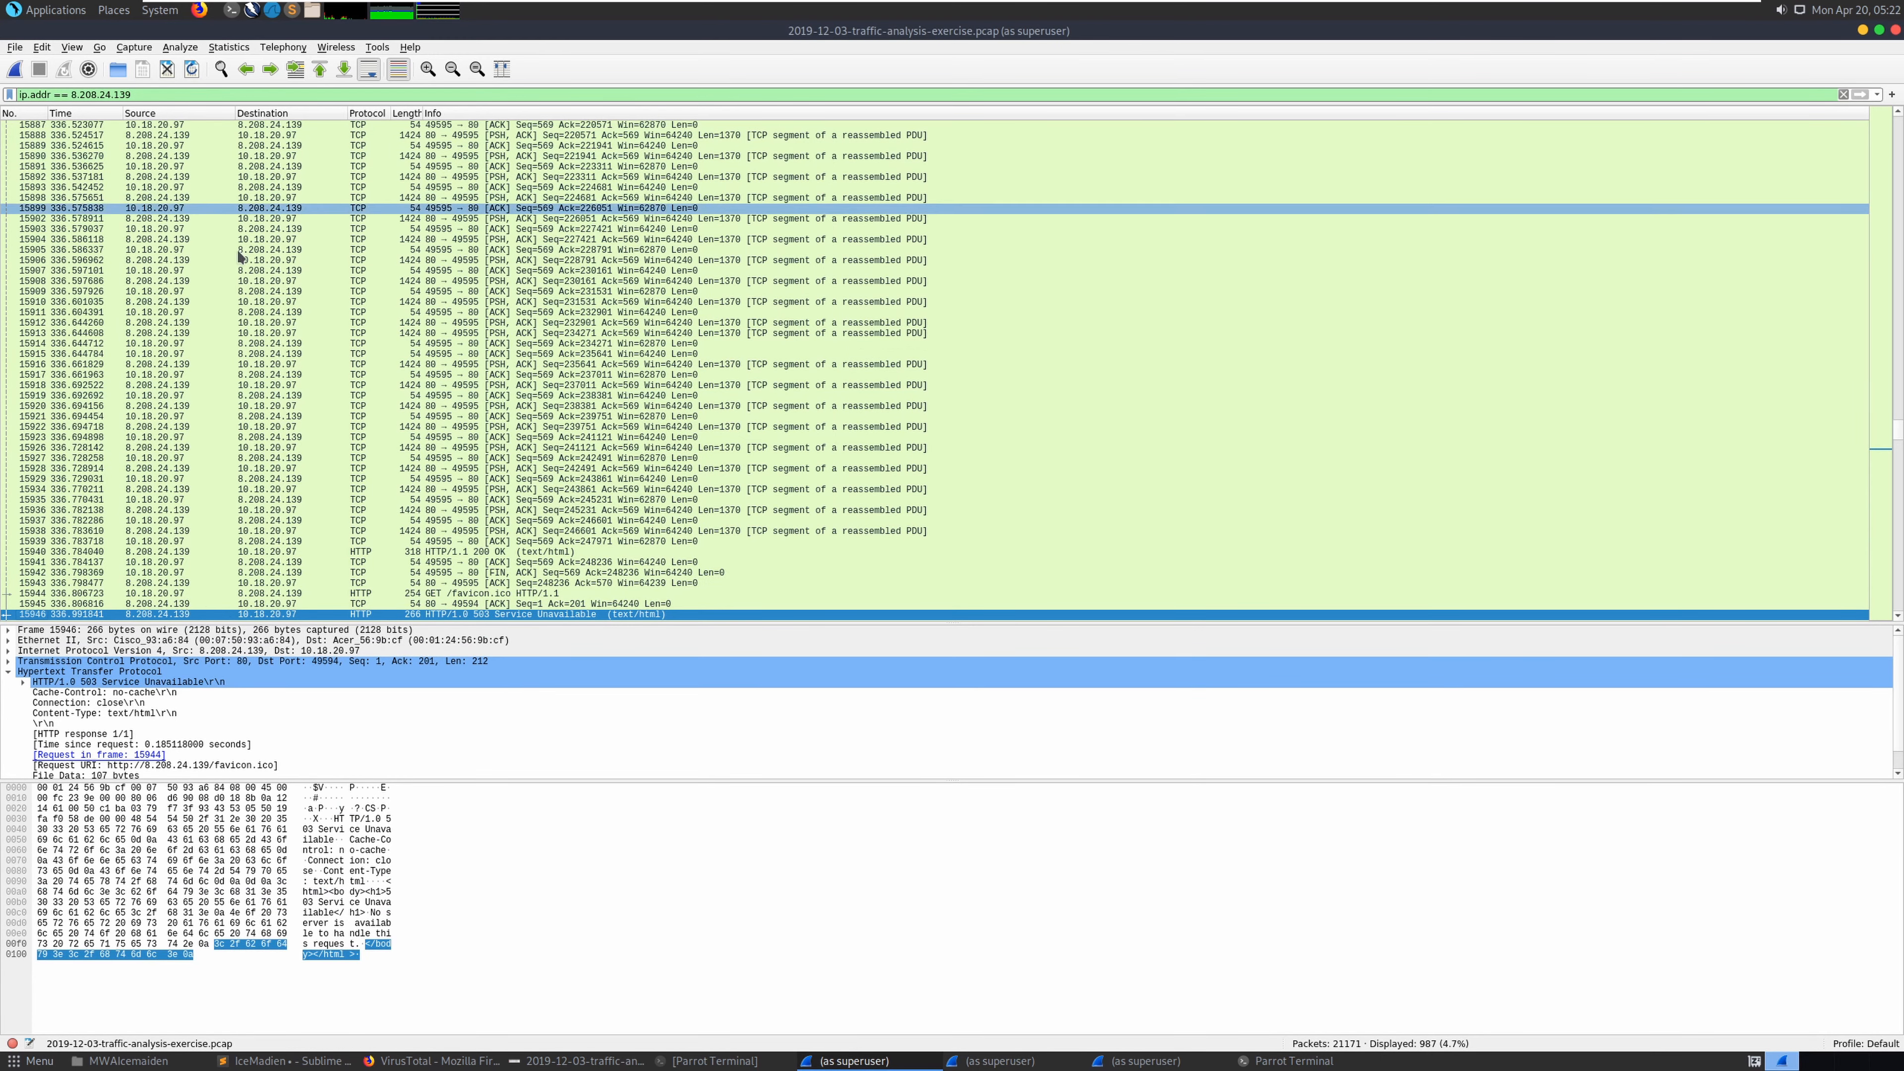
left_click(431, 1060)
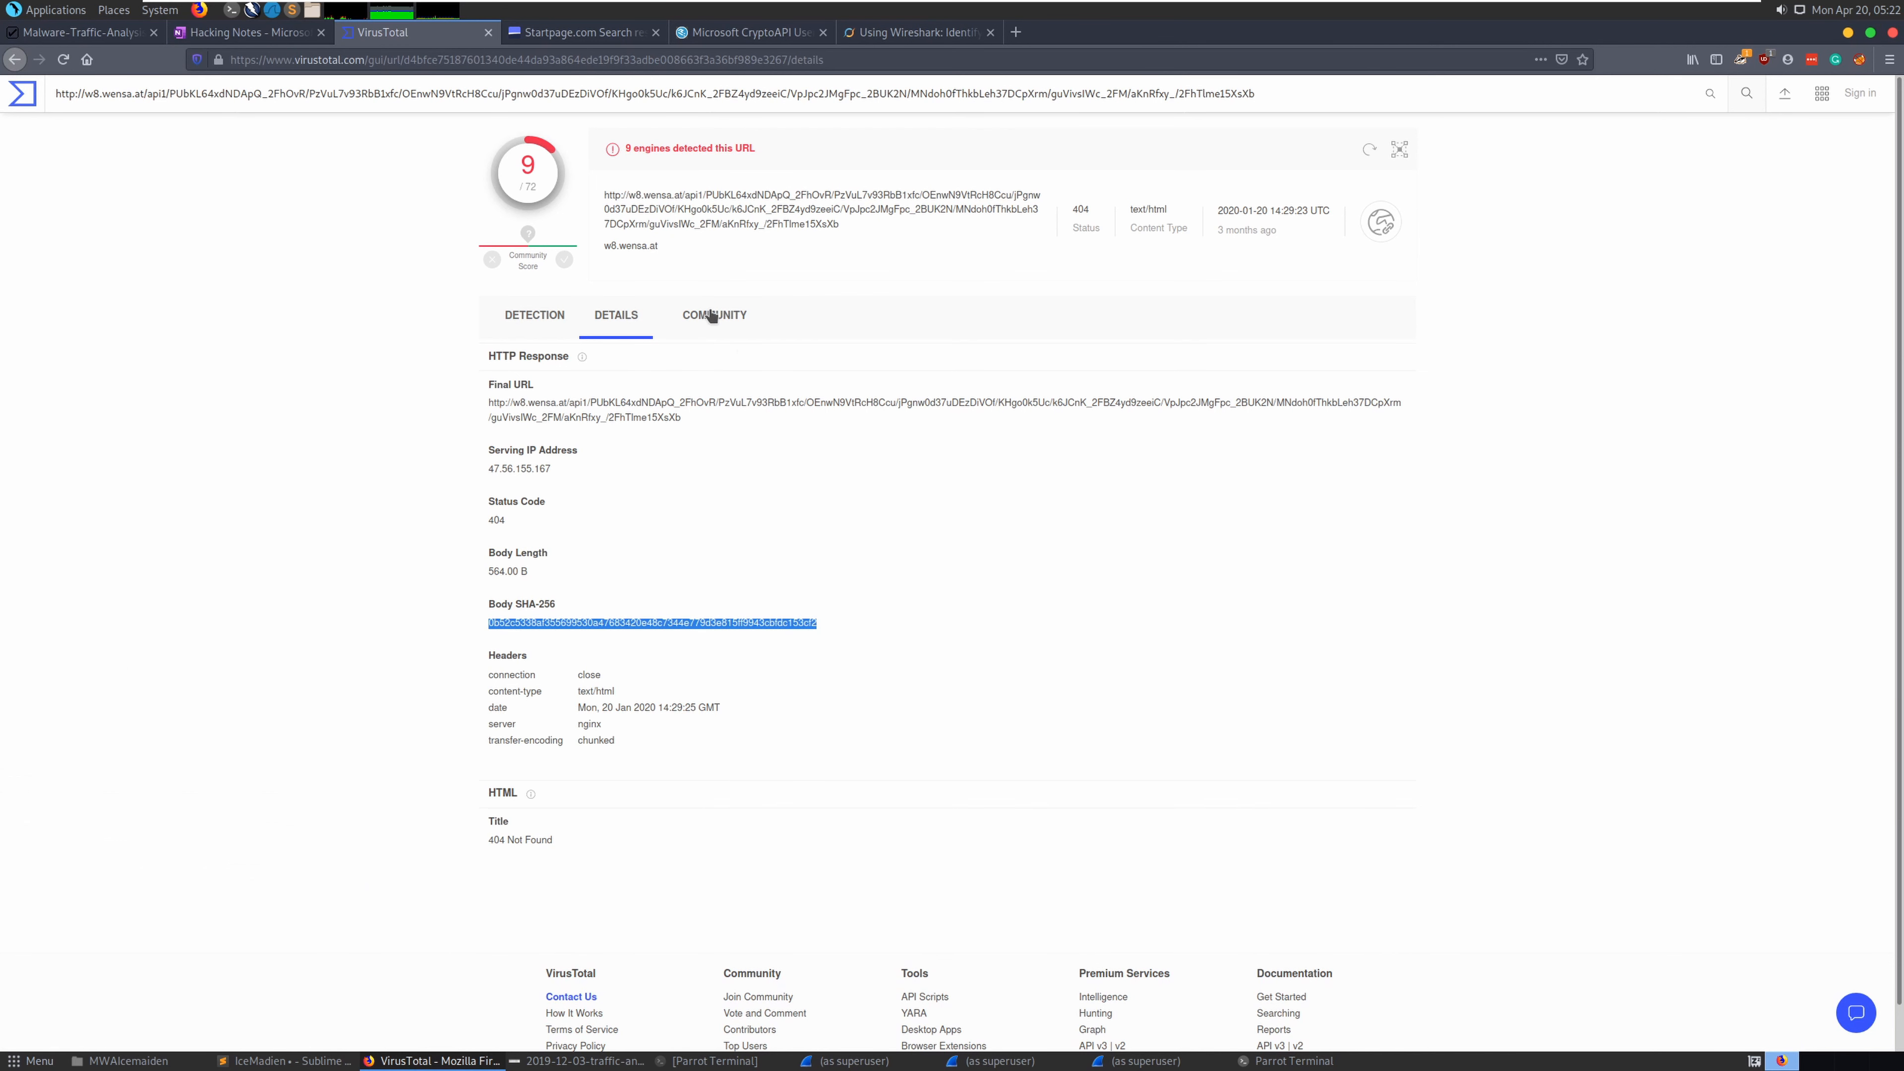
double_click(504, 99)
key("ctrl+a")
type("ff4ed829ffd04e9c6095842b07d11f09")
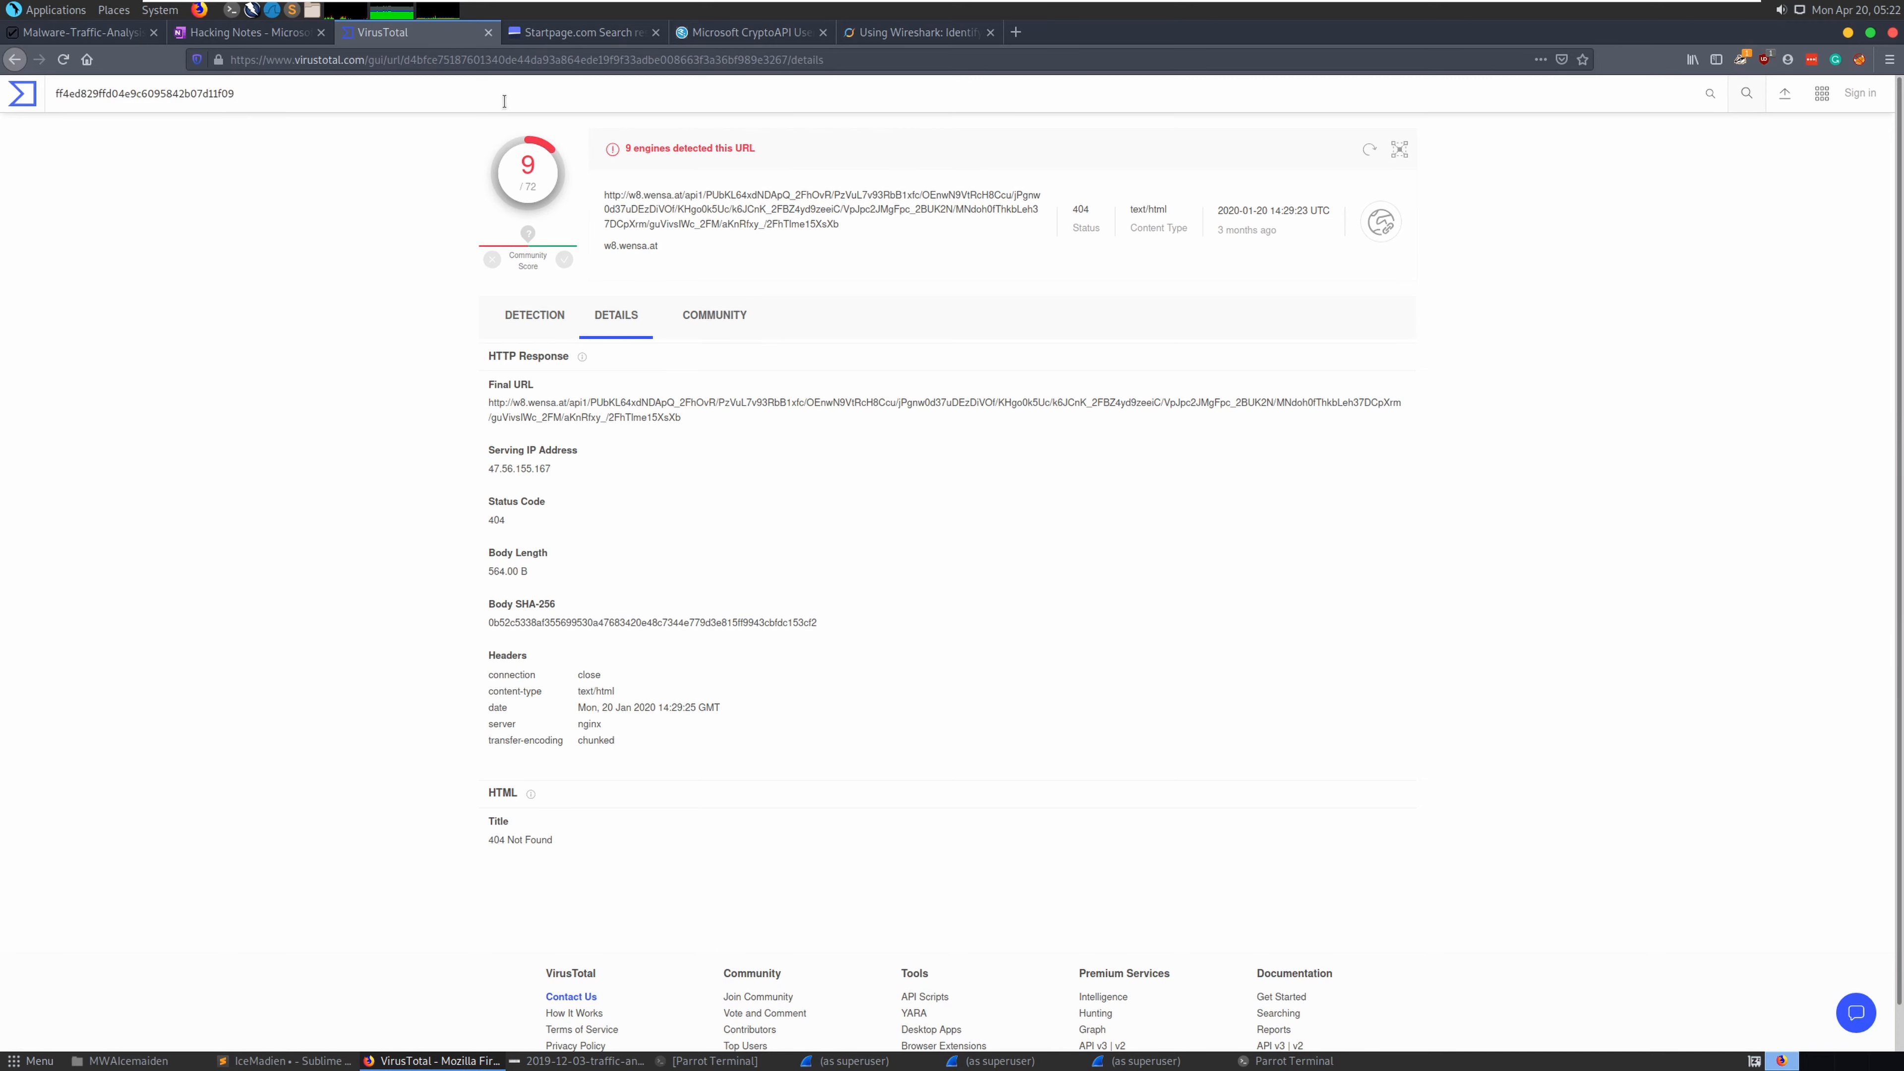
key("Return")
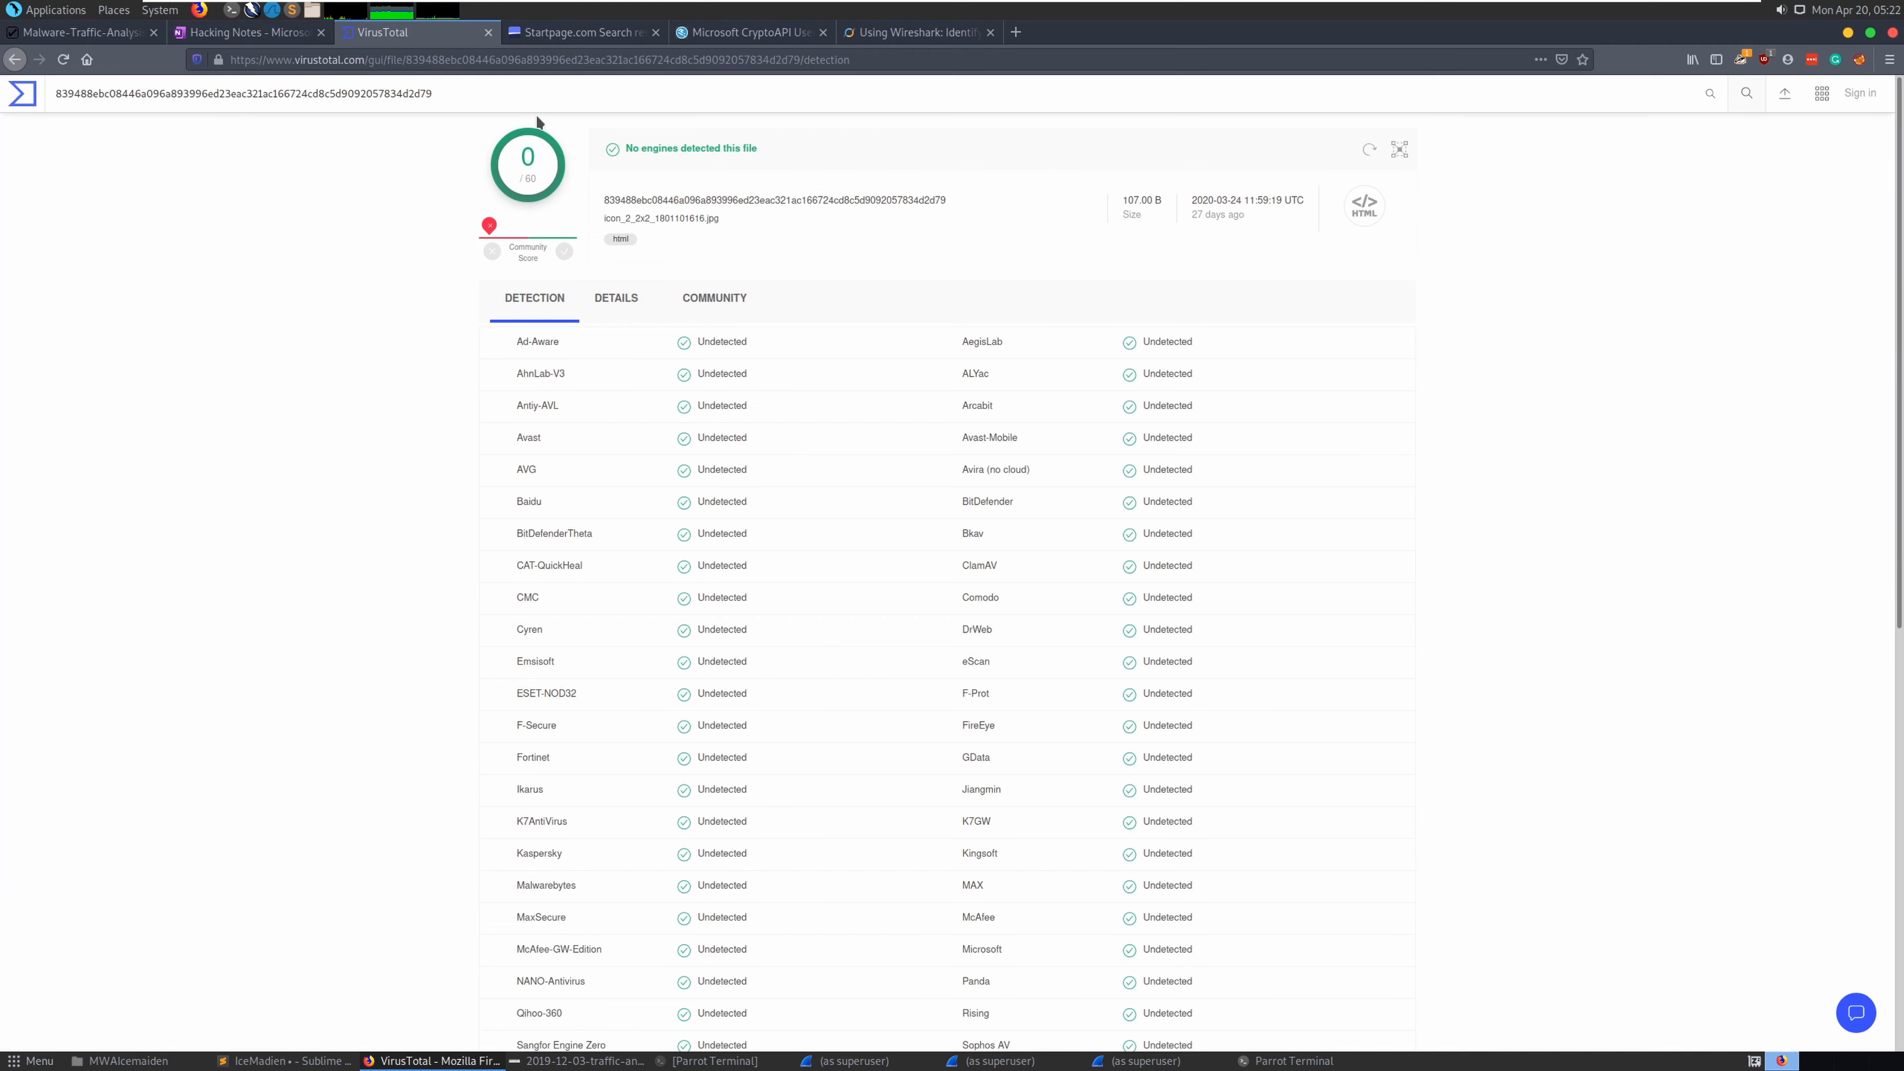
left_click(802, 297)
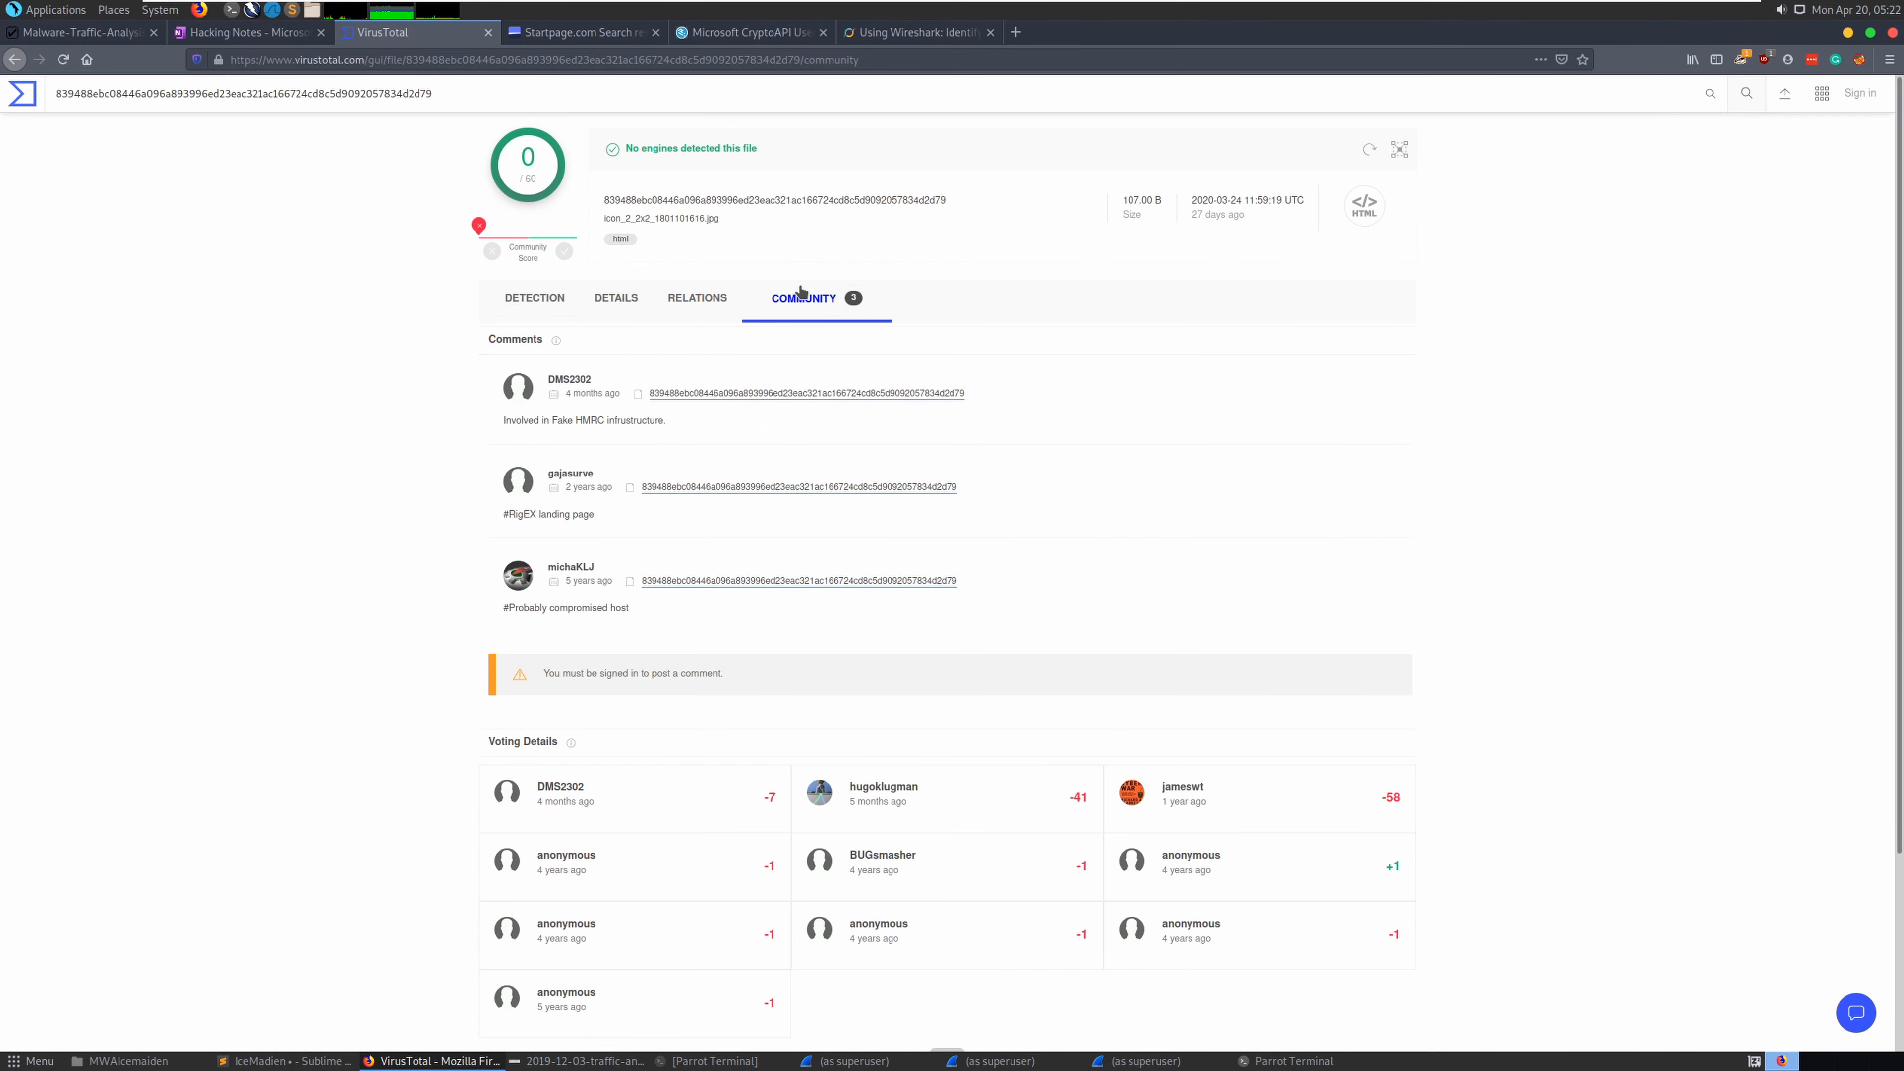
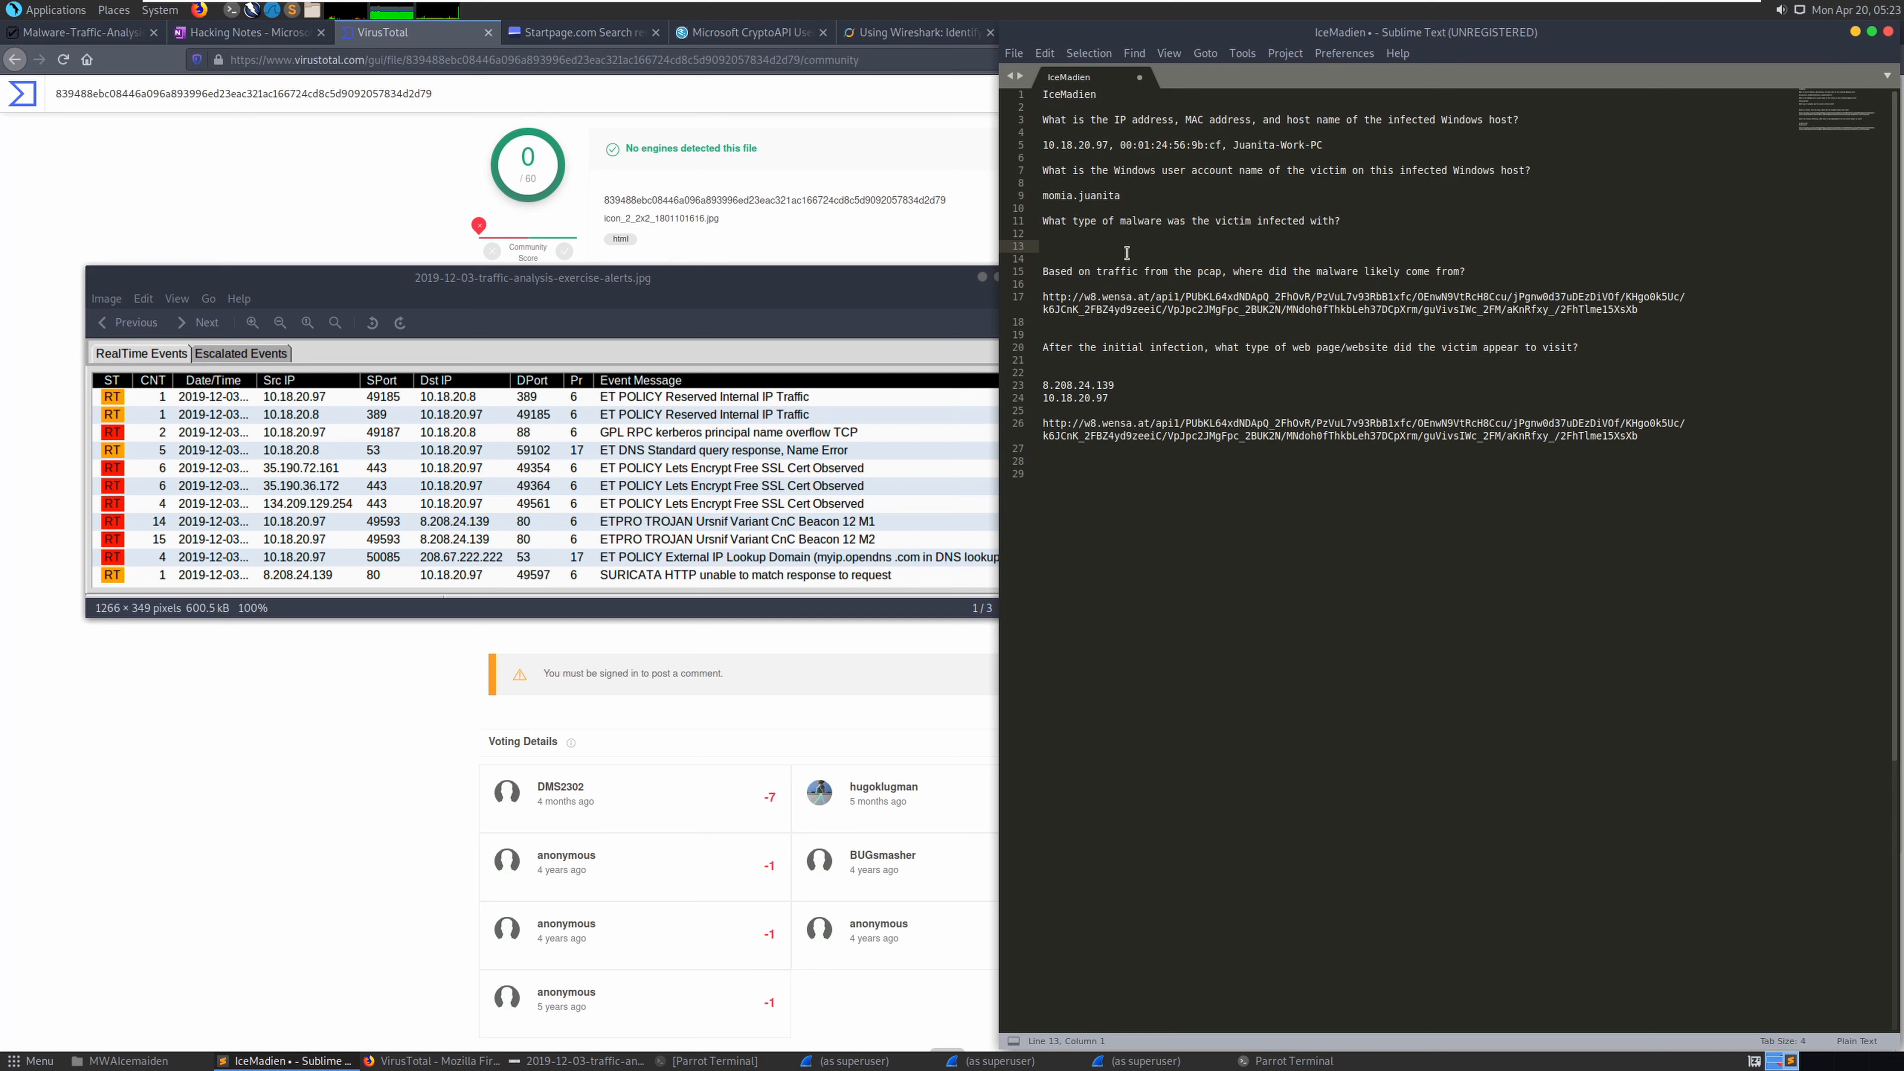
Enter "Urnsnif CnC beacon" in the notes as the answer to the malware type question
type("Urn")
type("snif")
type(" CnC beacv")
type("on")
key("Left")
key("Left")
key("BackSpace")
key("Right")
key("Right")
Copy the malware answer from the notes and search the web for it in the Firefox tab holding the Wireshark host identification tutorial
triple_click(1298, 220)
triple_click(1118, 245)
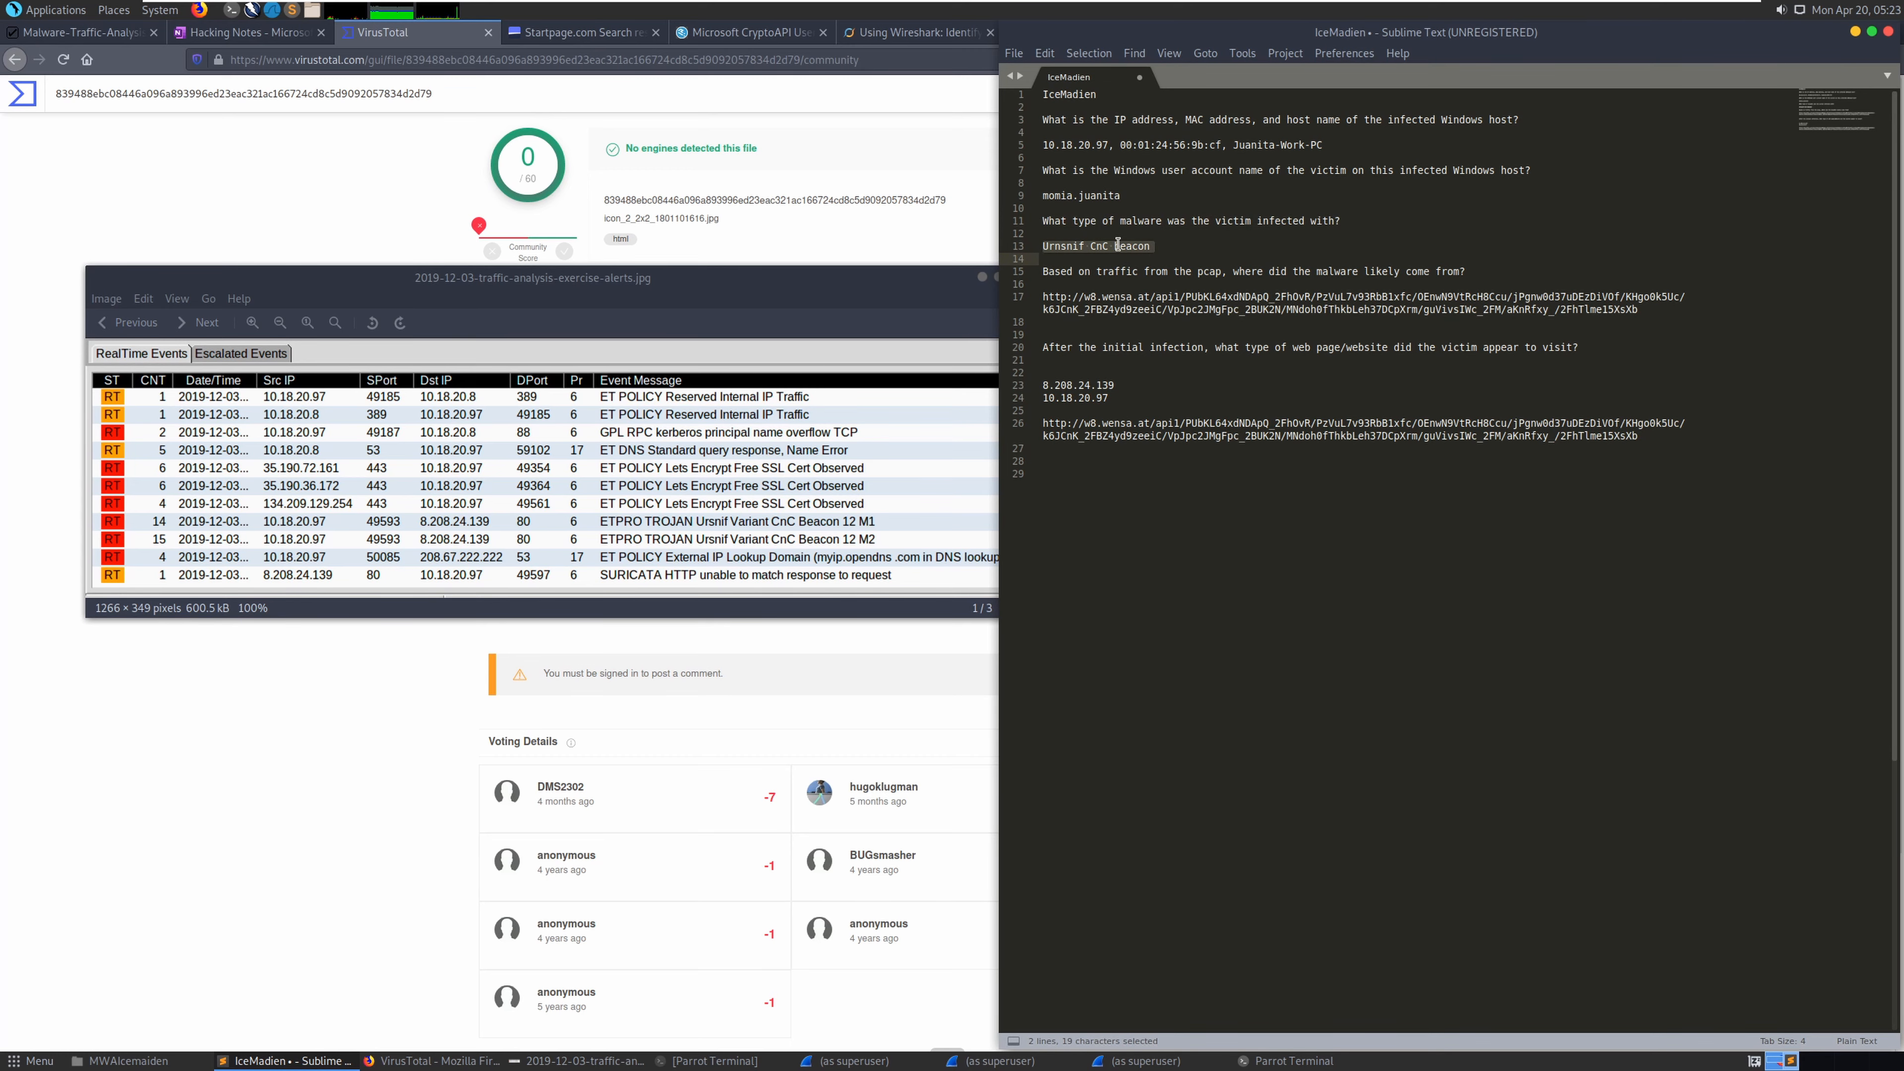
key("ctrl+c")
left_click(514, 193)
left_click(904, 35)
left_click(897, 61)
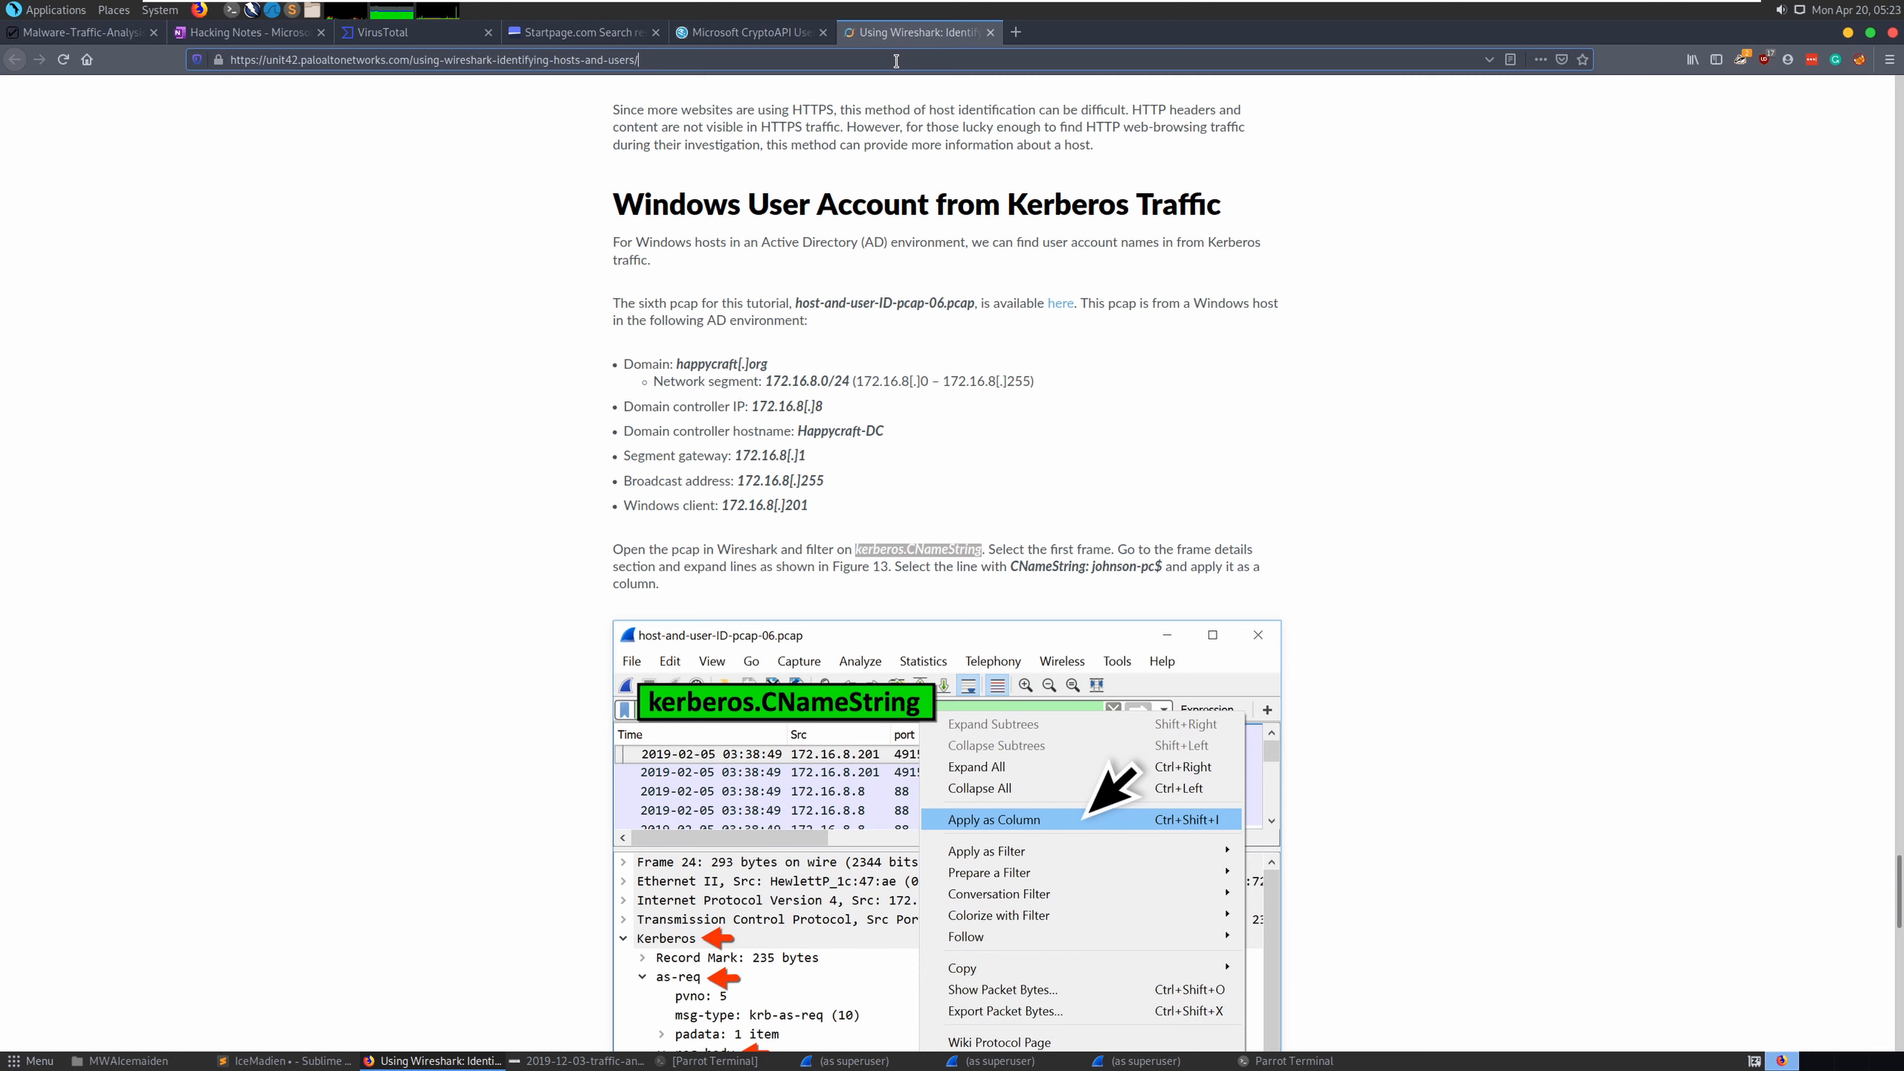
key("ctrl+v")
key("Return")
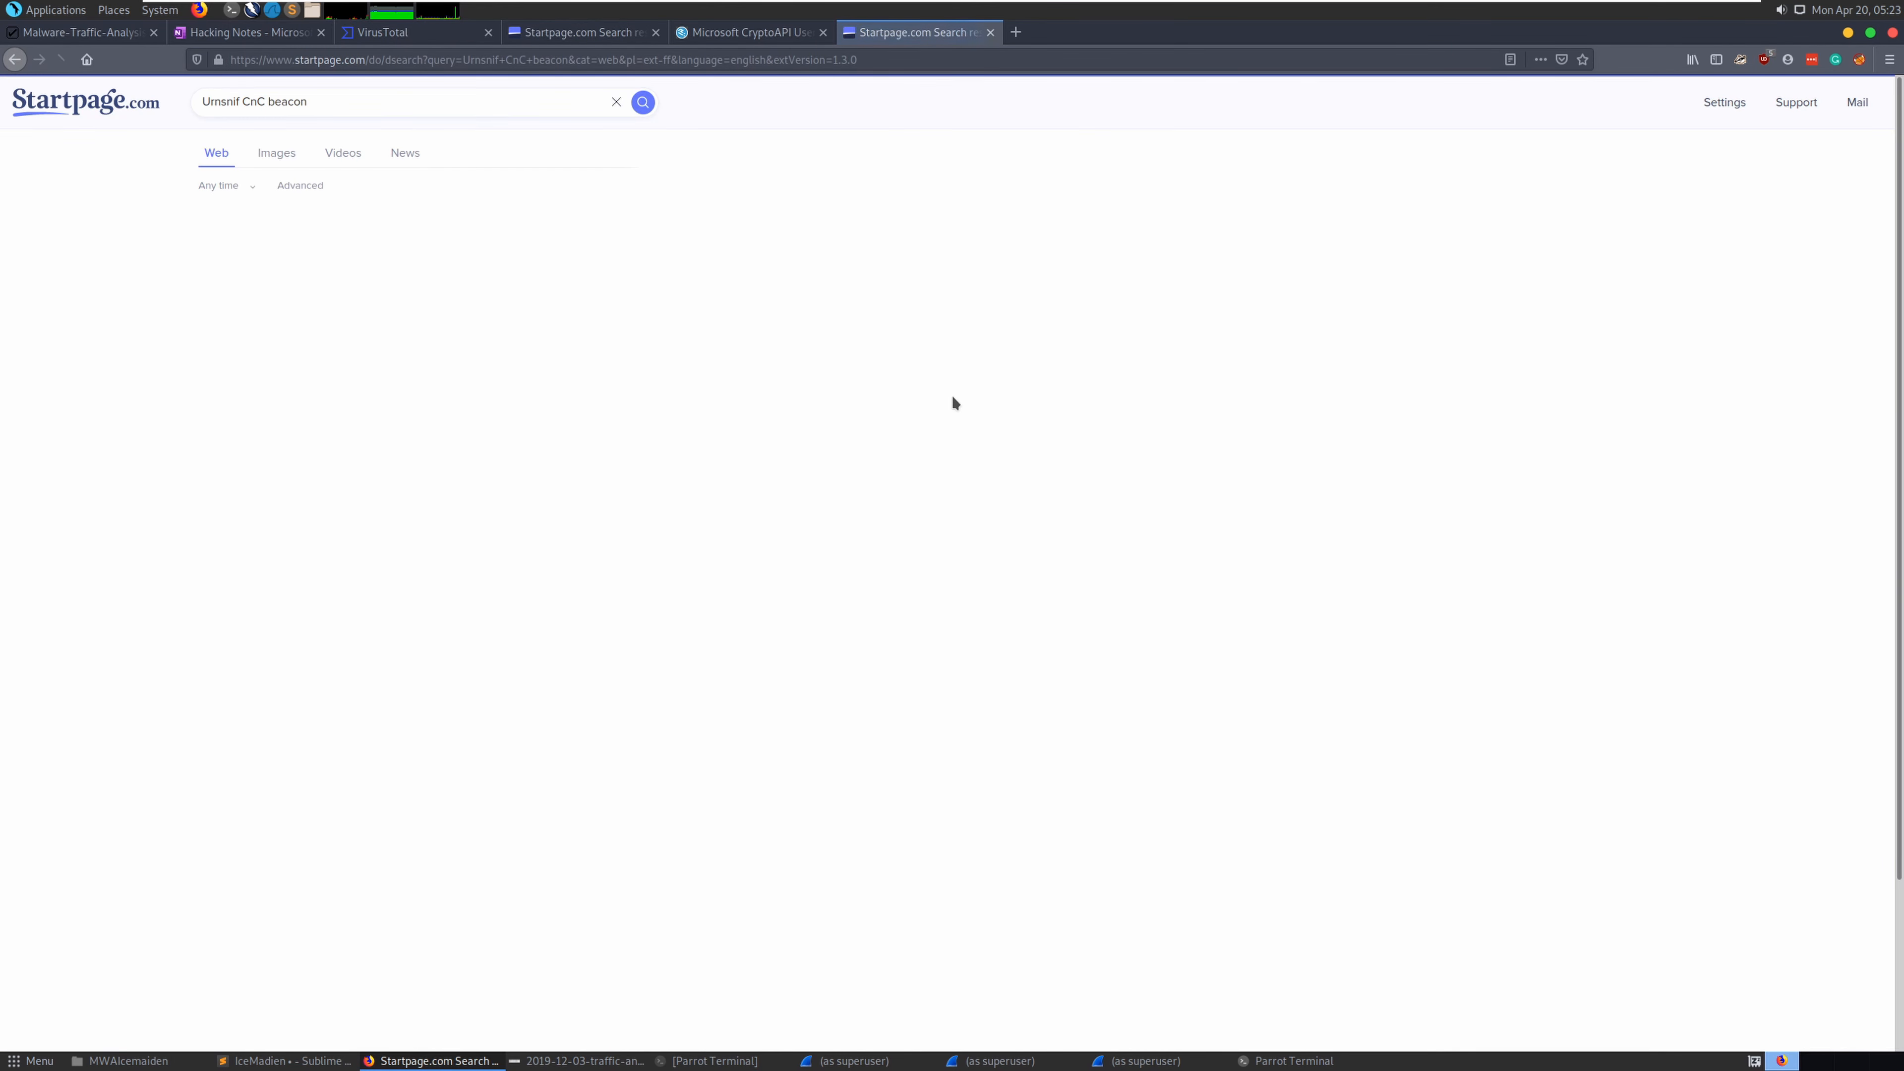
Open the Proofpoint article on the Ursnif variant Dreambot from the search results and skim its introduction and analysis
left_click(463, 283)
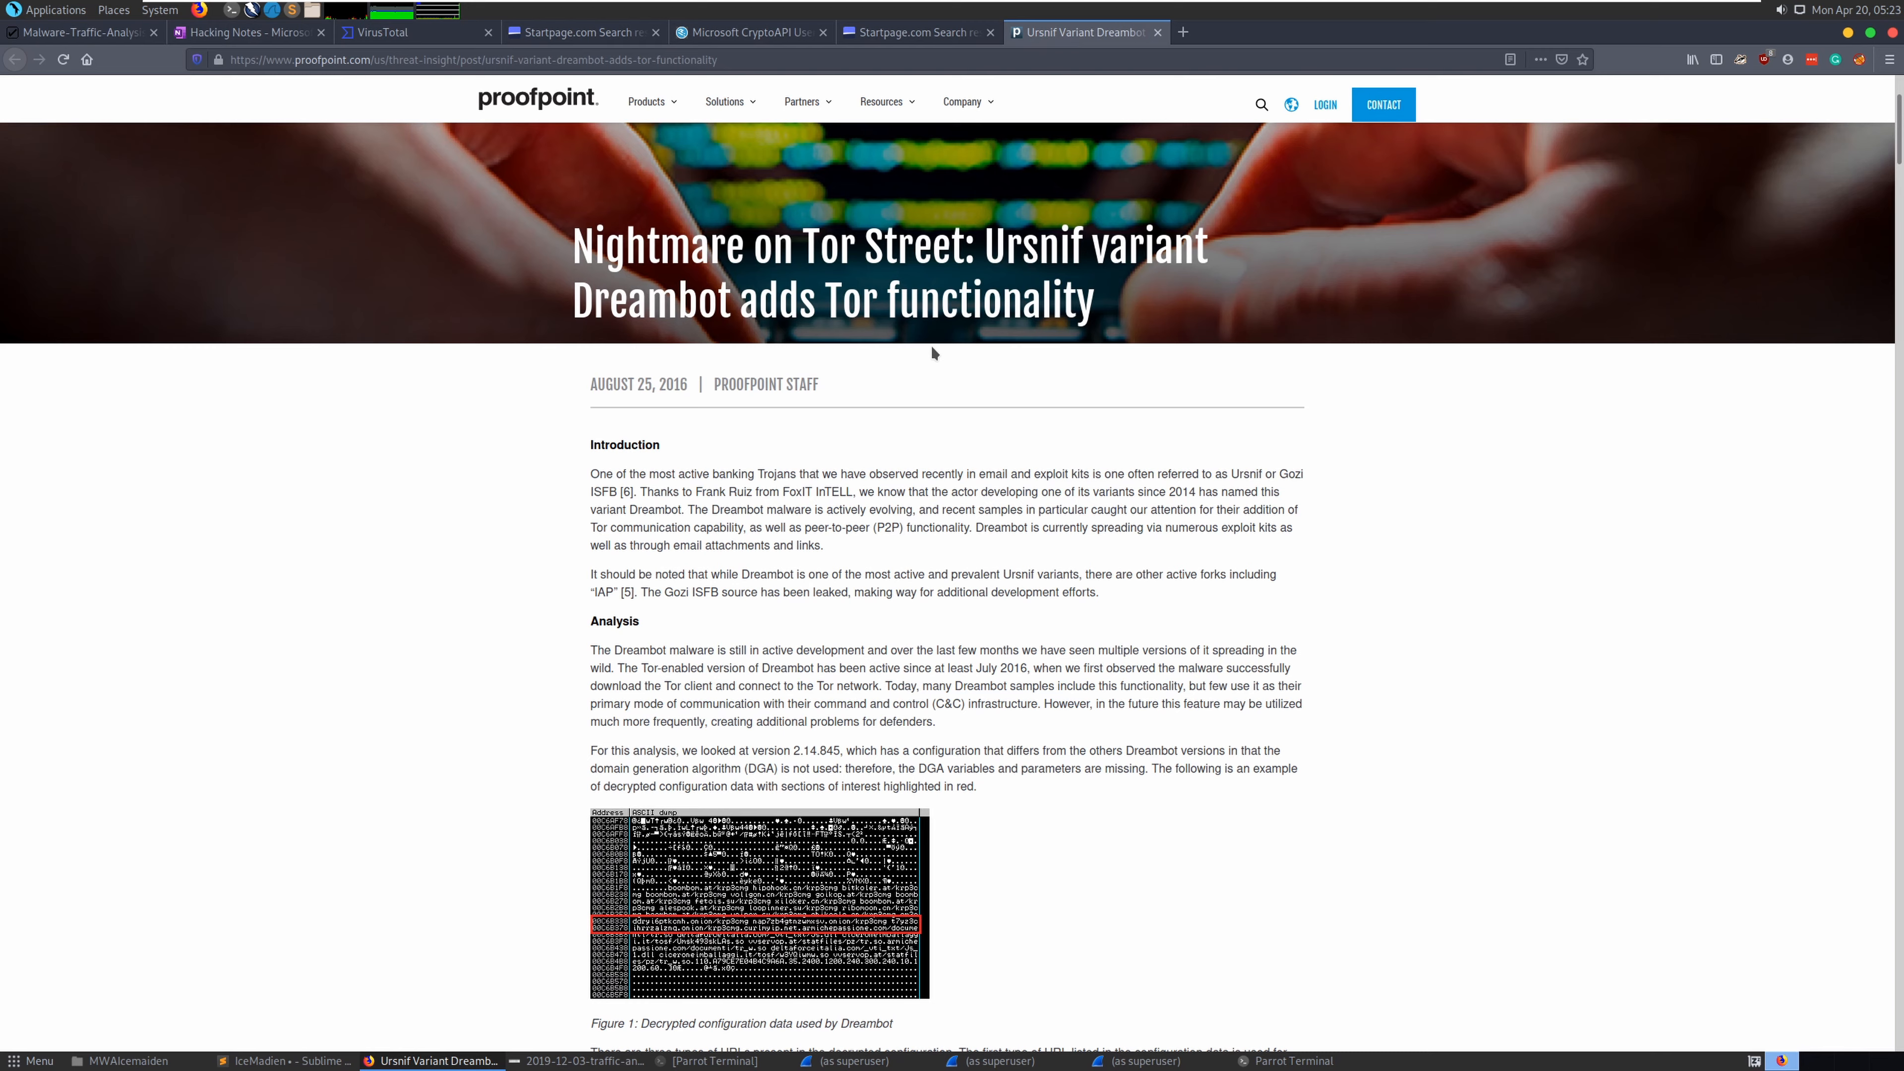
scroll(933, 351, "down", 10)
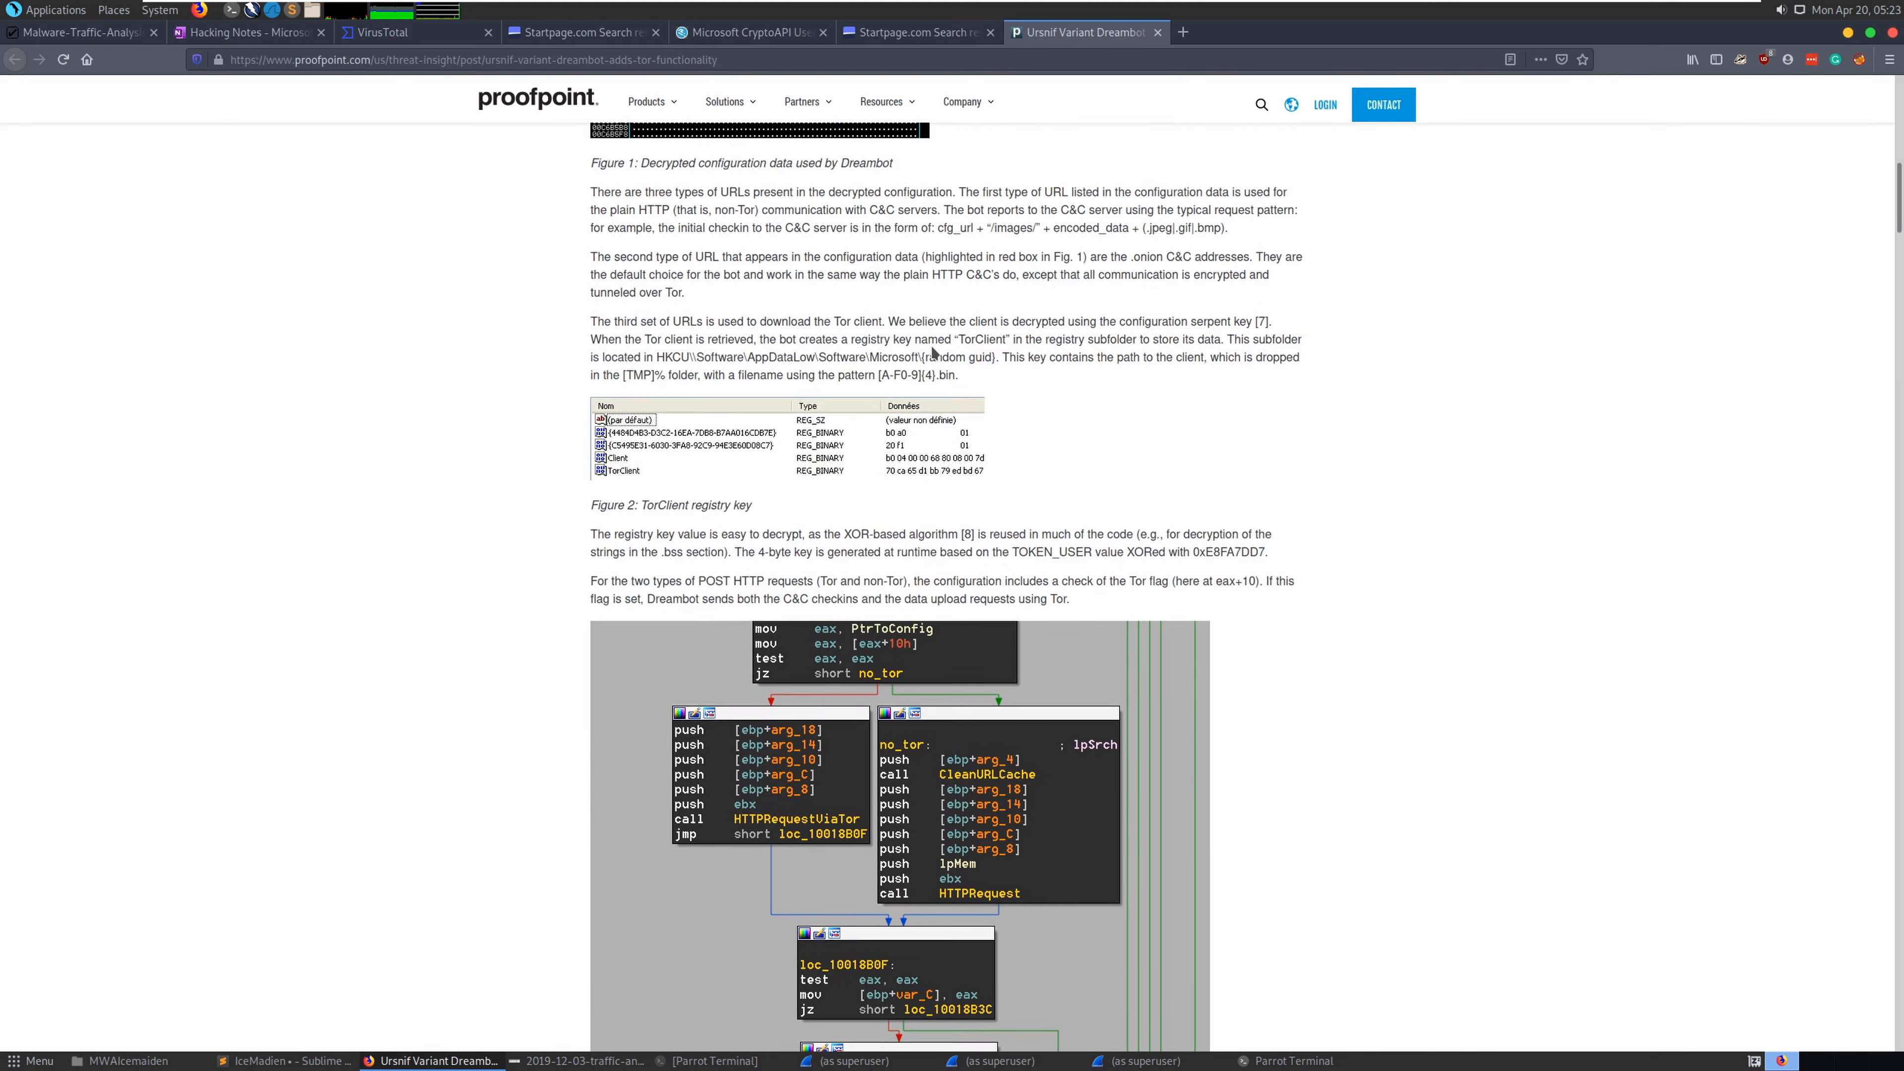
scroll(933, 351, "up", 10)
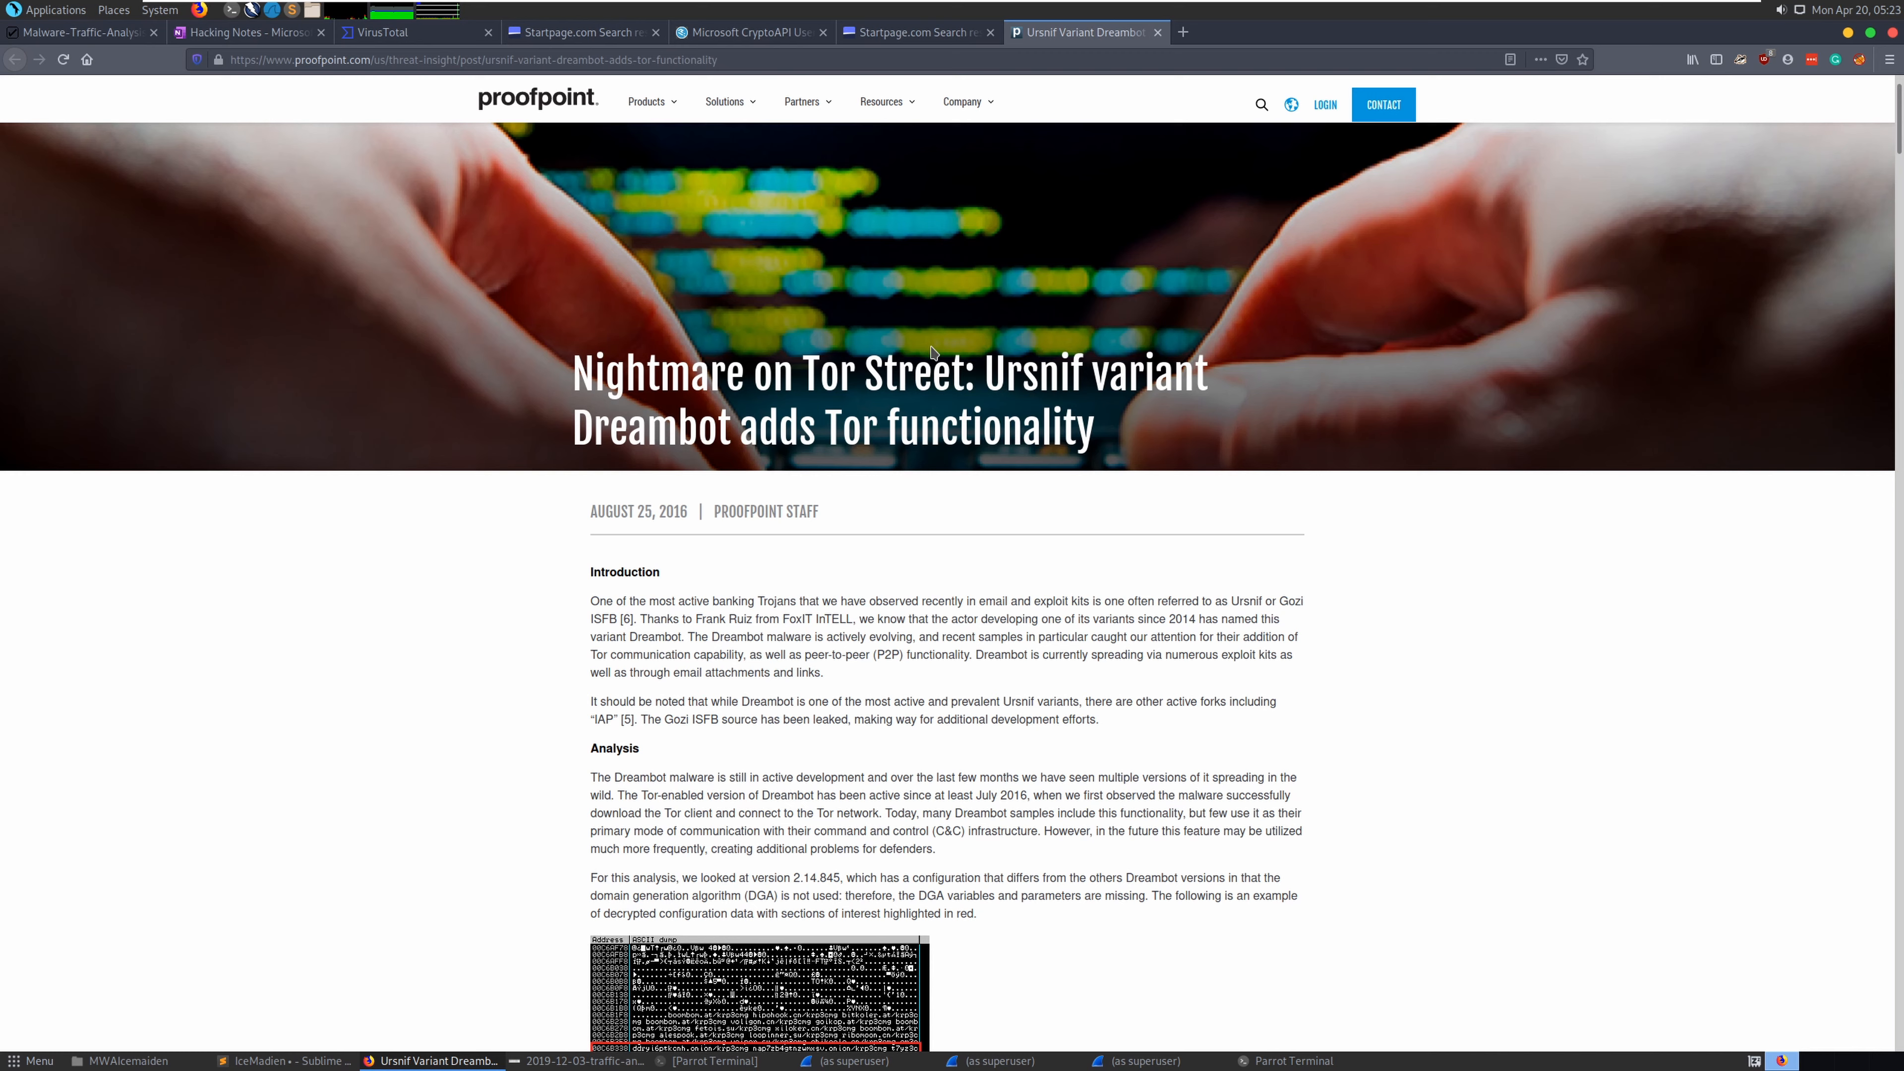
Switch to Wireshark and examine the remaining packets exchanged with 8.208.24.139 through the end of the capture
left_click(284, 1061)
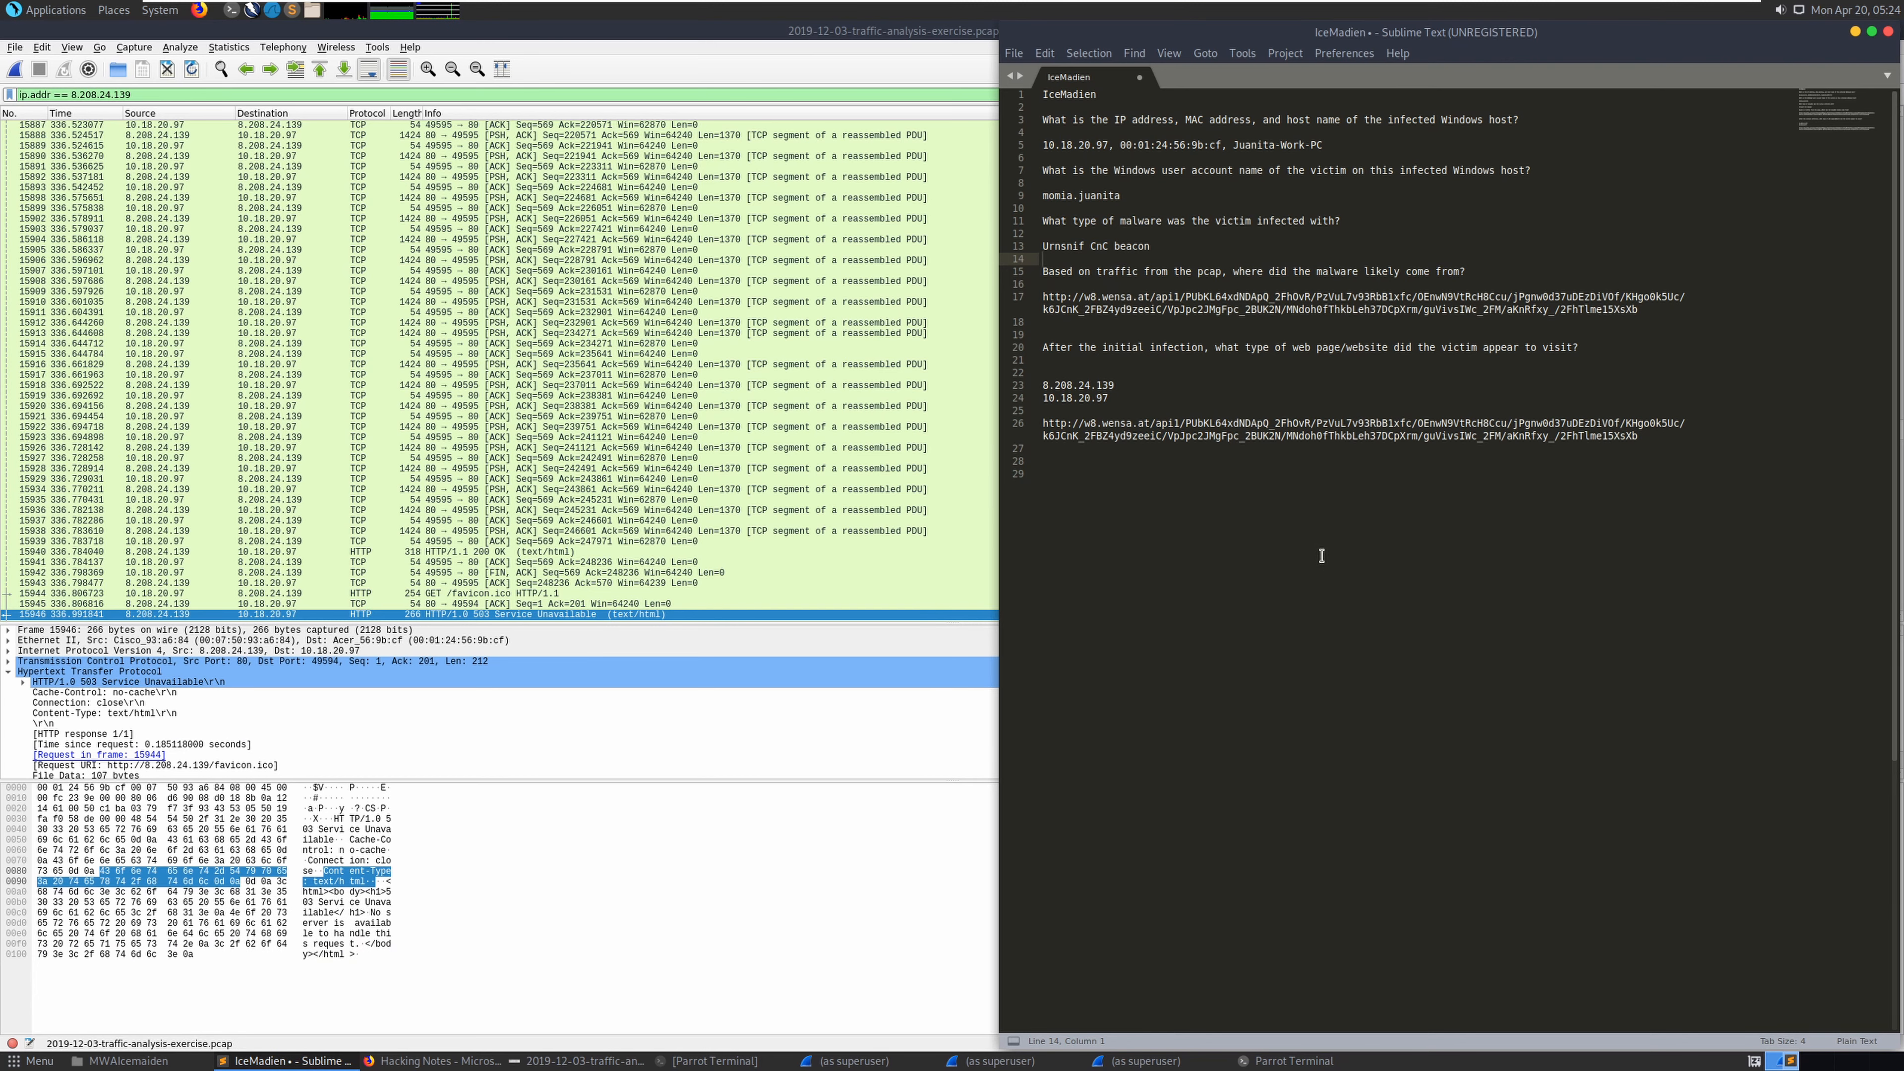
left_click(967, 489)
scroll(1203, 531, "down", 15)
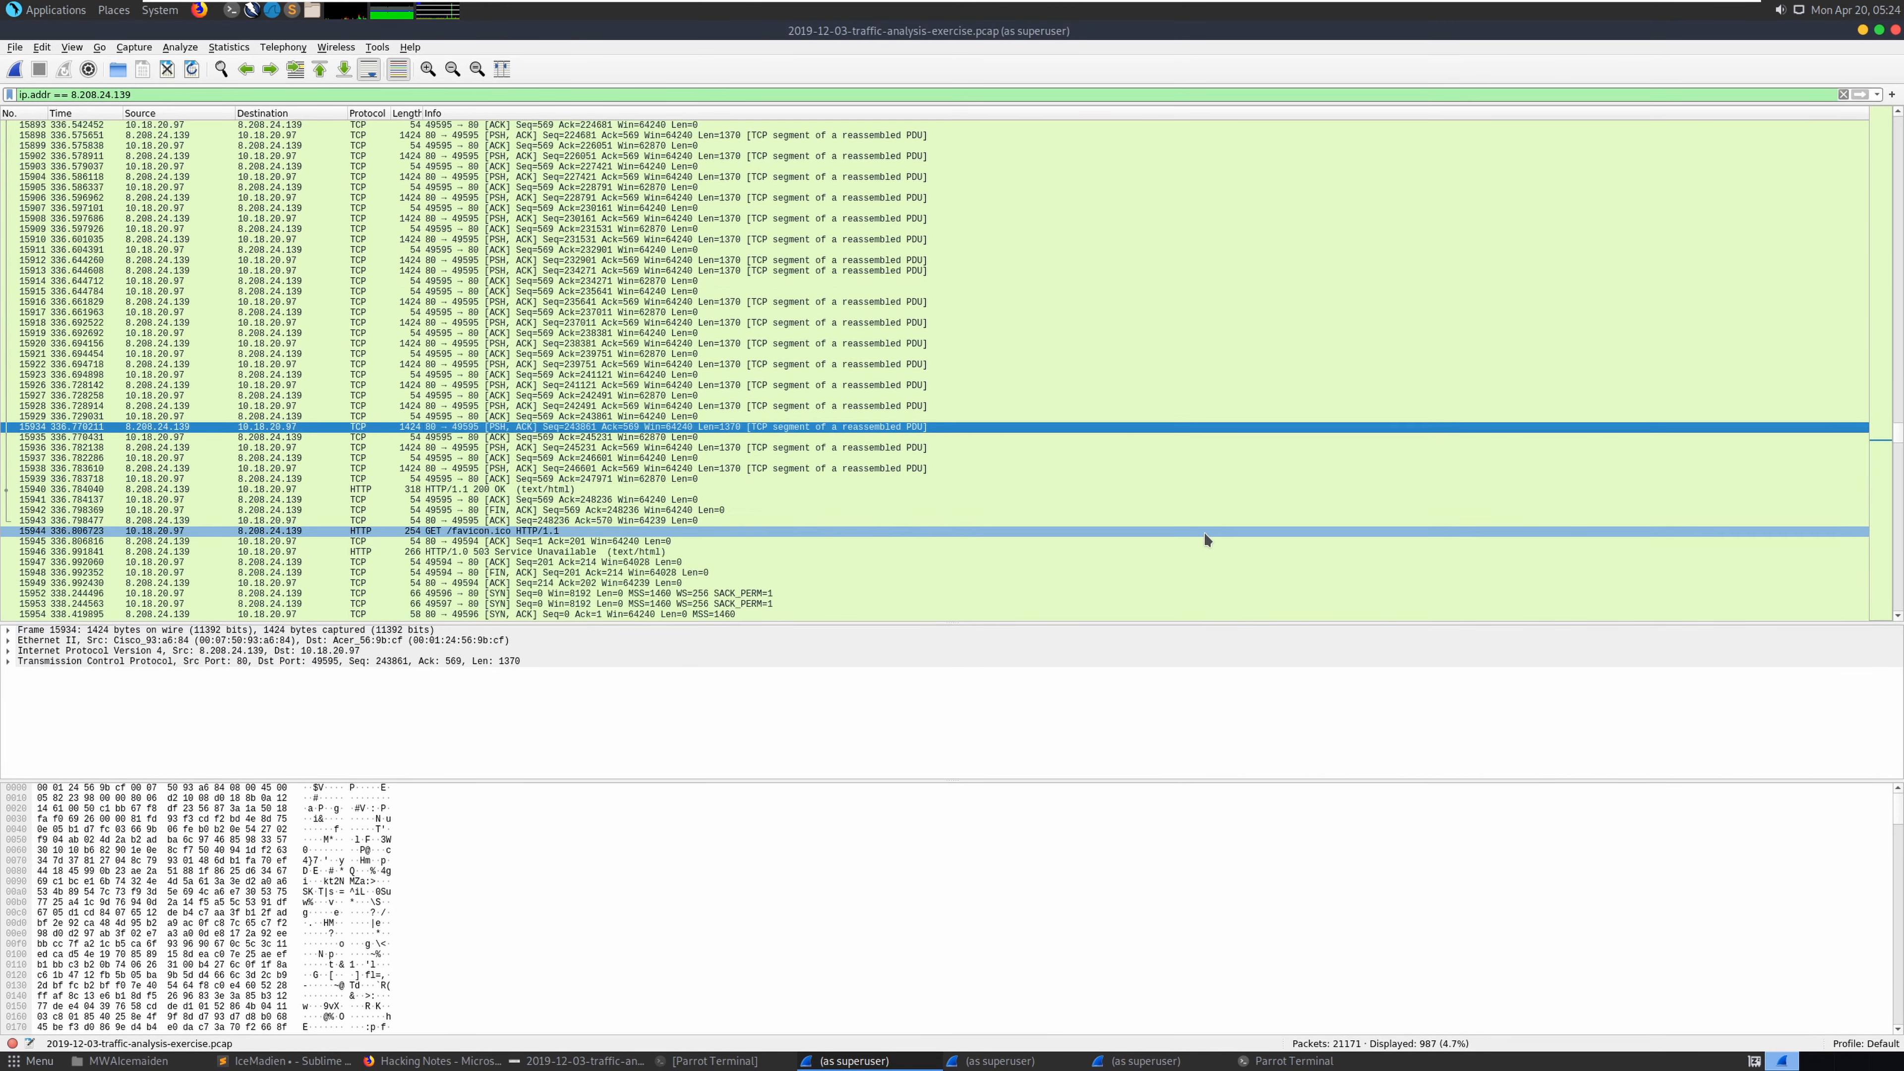
scroll(1177, 571, "down", 20)
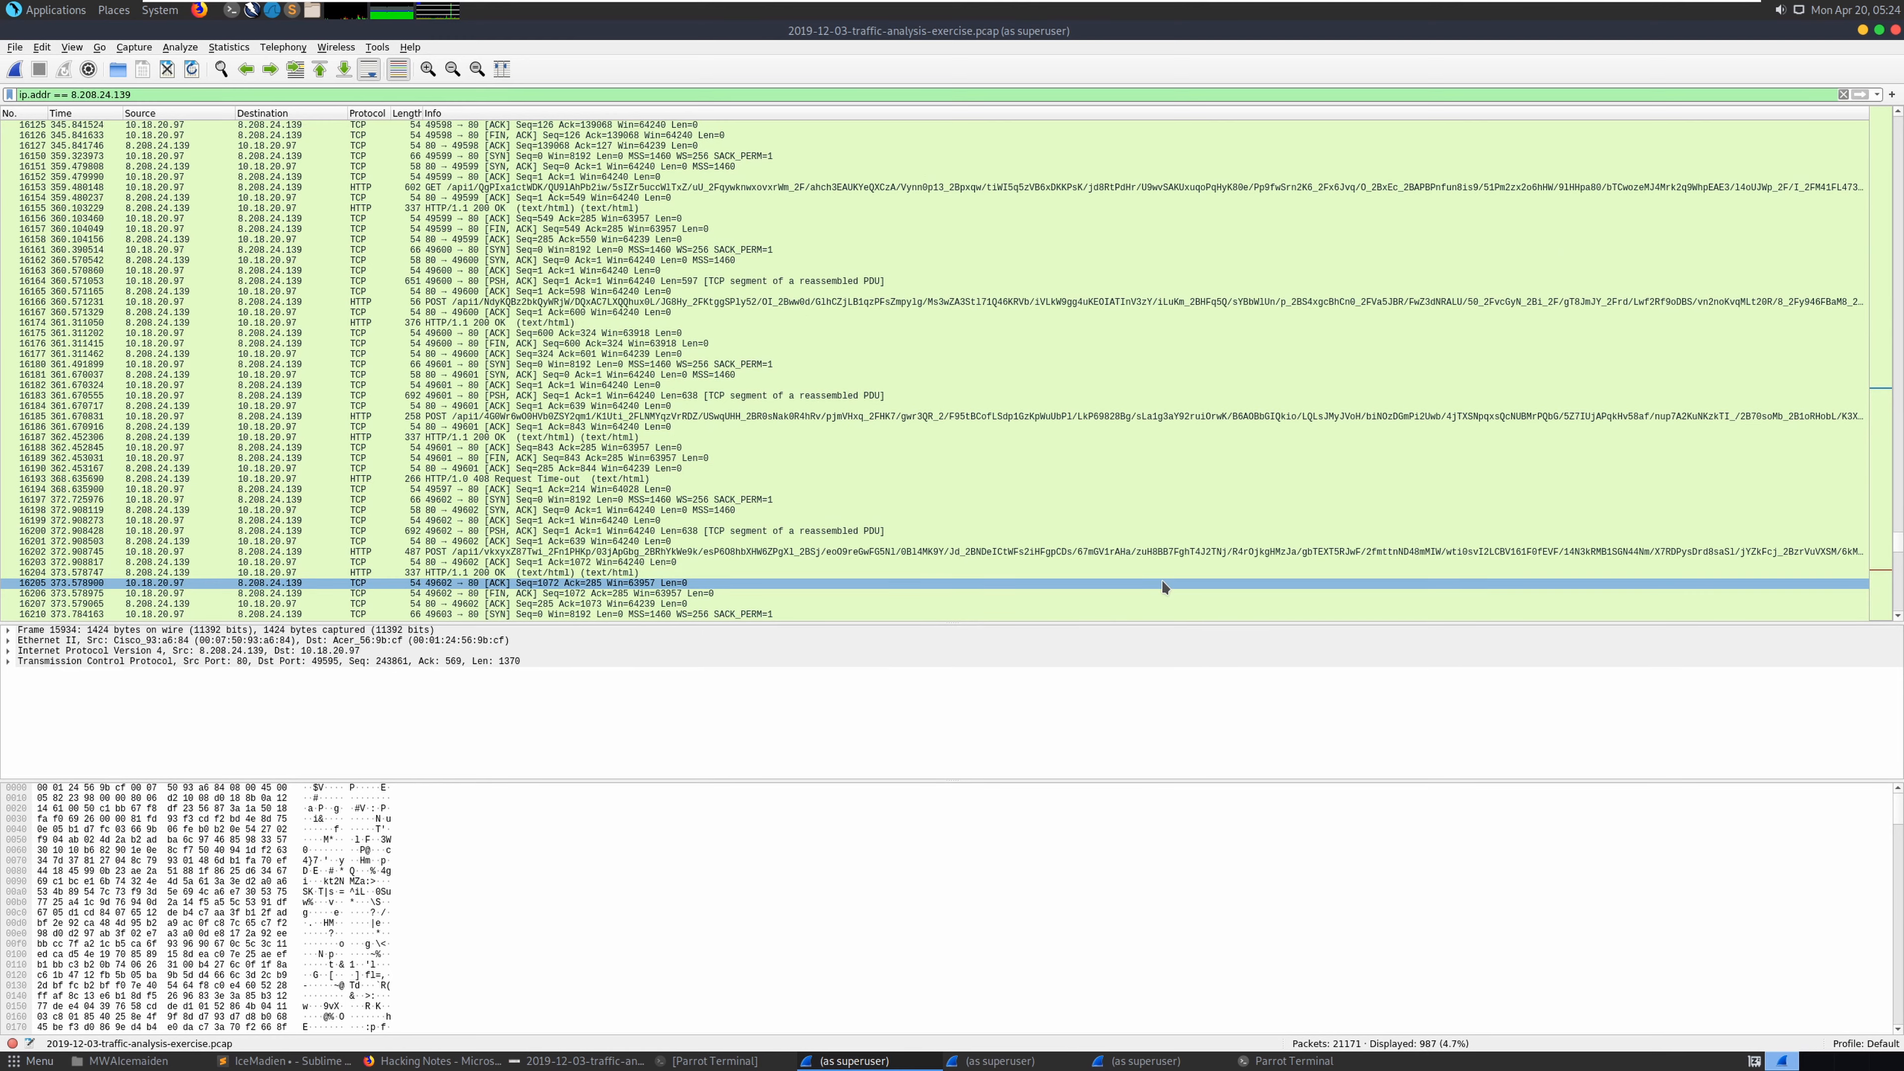
scroll(1162, 581, "down", 20)
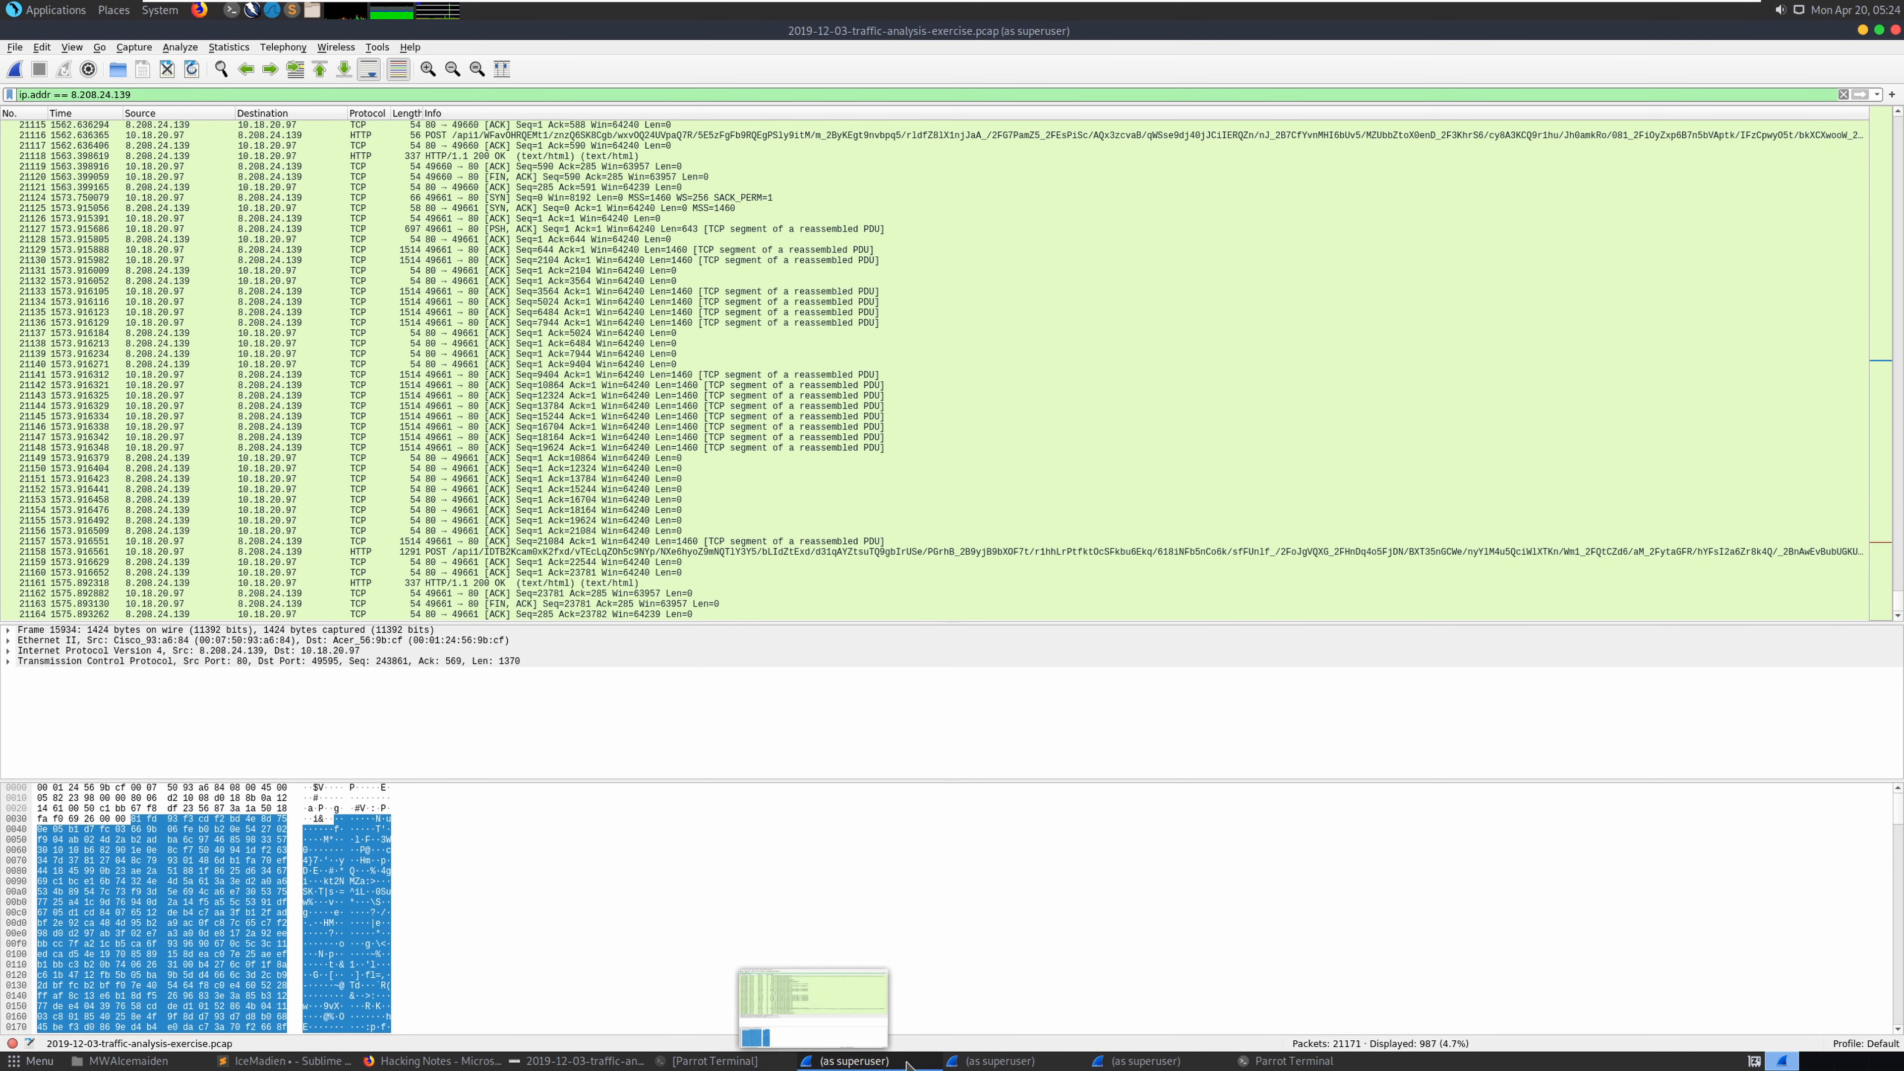
mouse_move(1273, 1060)
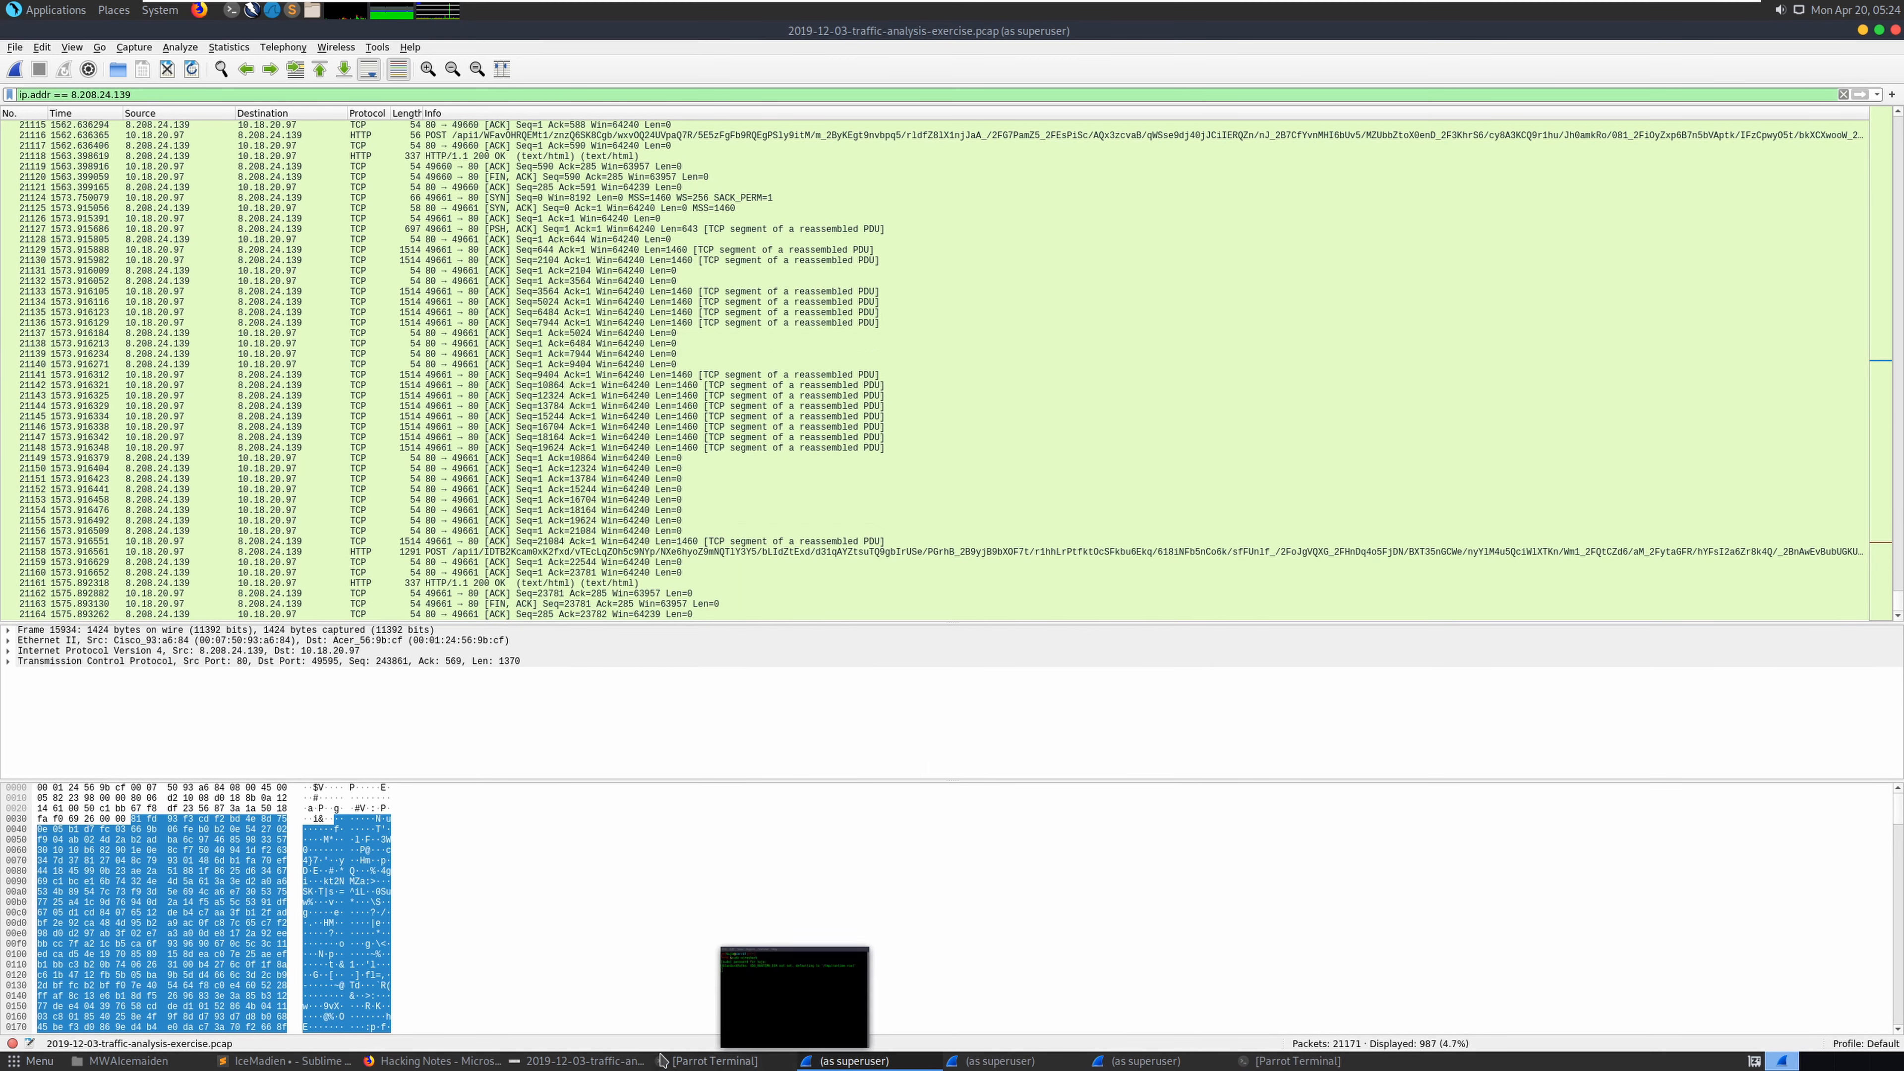
Copy 10.18.20.97 from the notes and apply ip.addr == 10.18.20.97 as the Wireshark display filter
left_click(313, 1064)
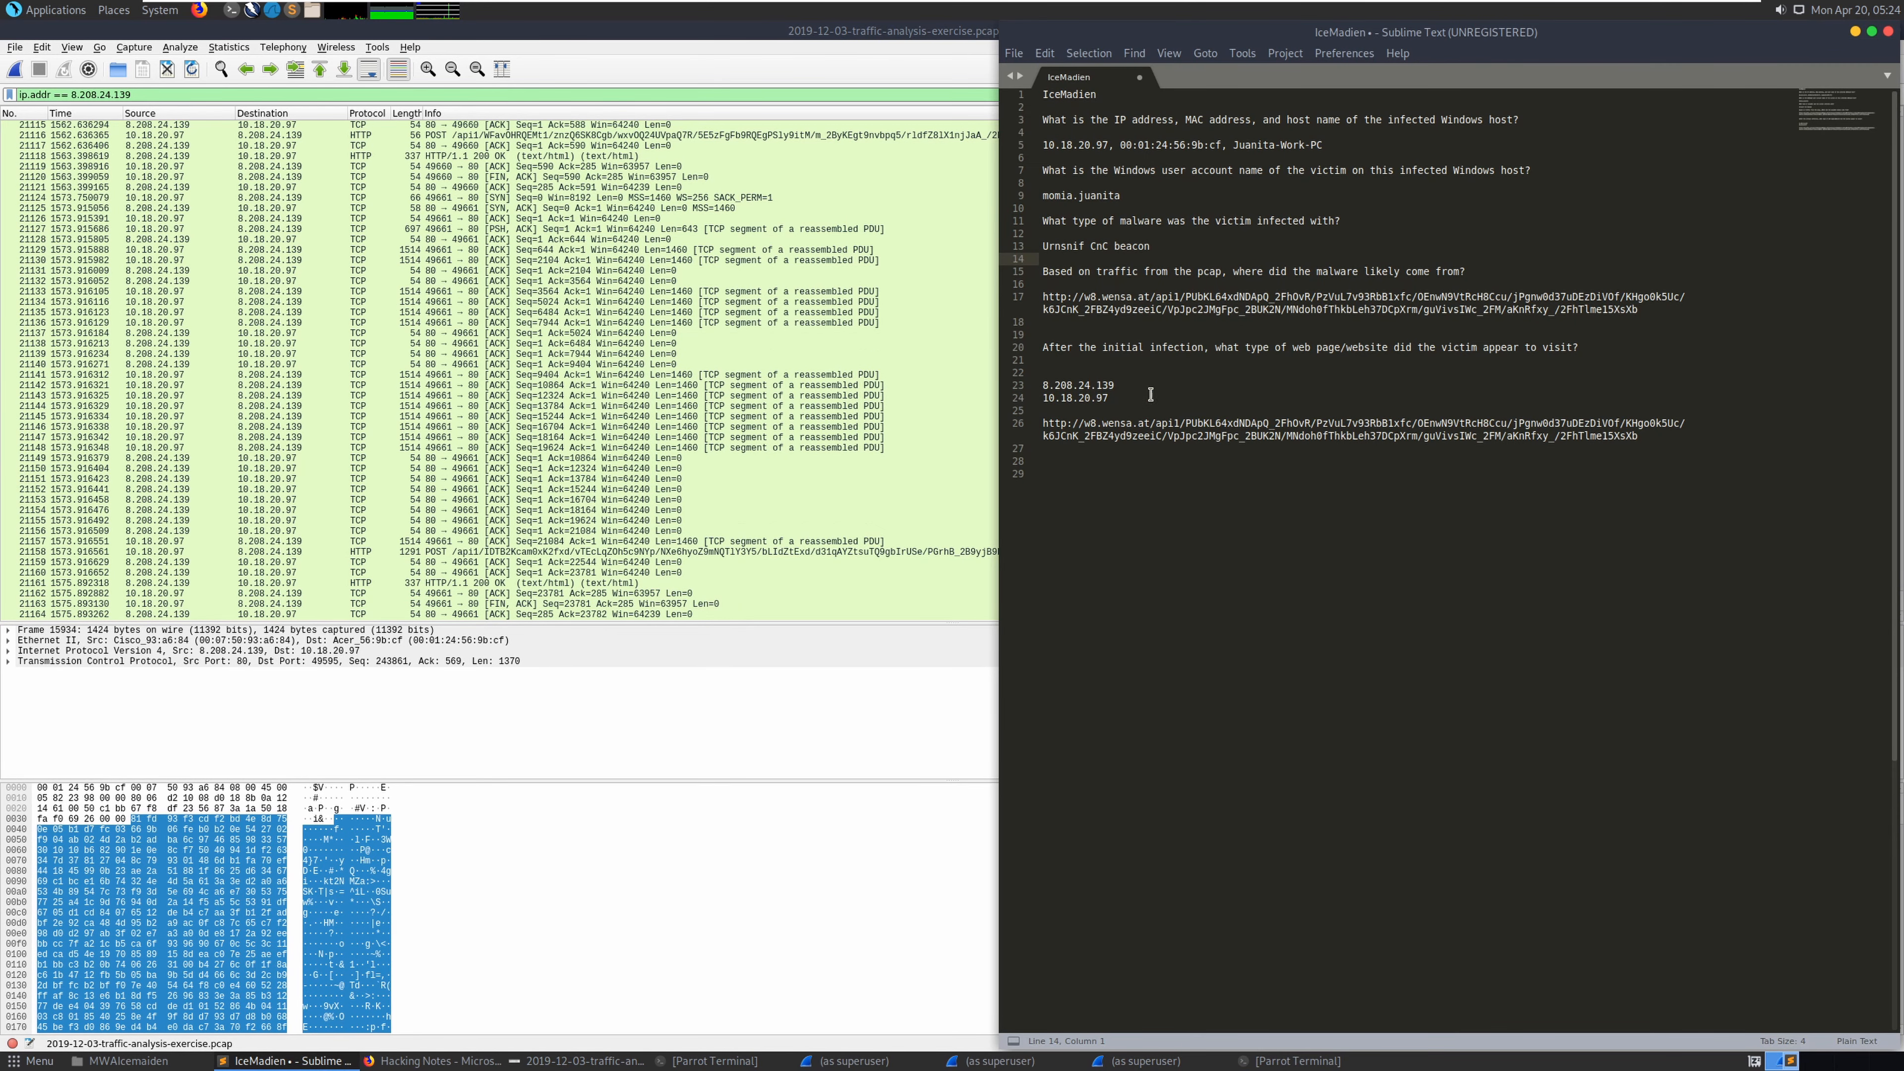
left_click_drag(1112, 399, 1033, 406)
left_click(102, 106)
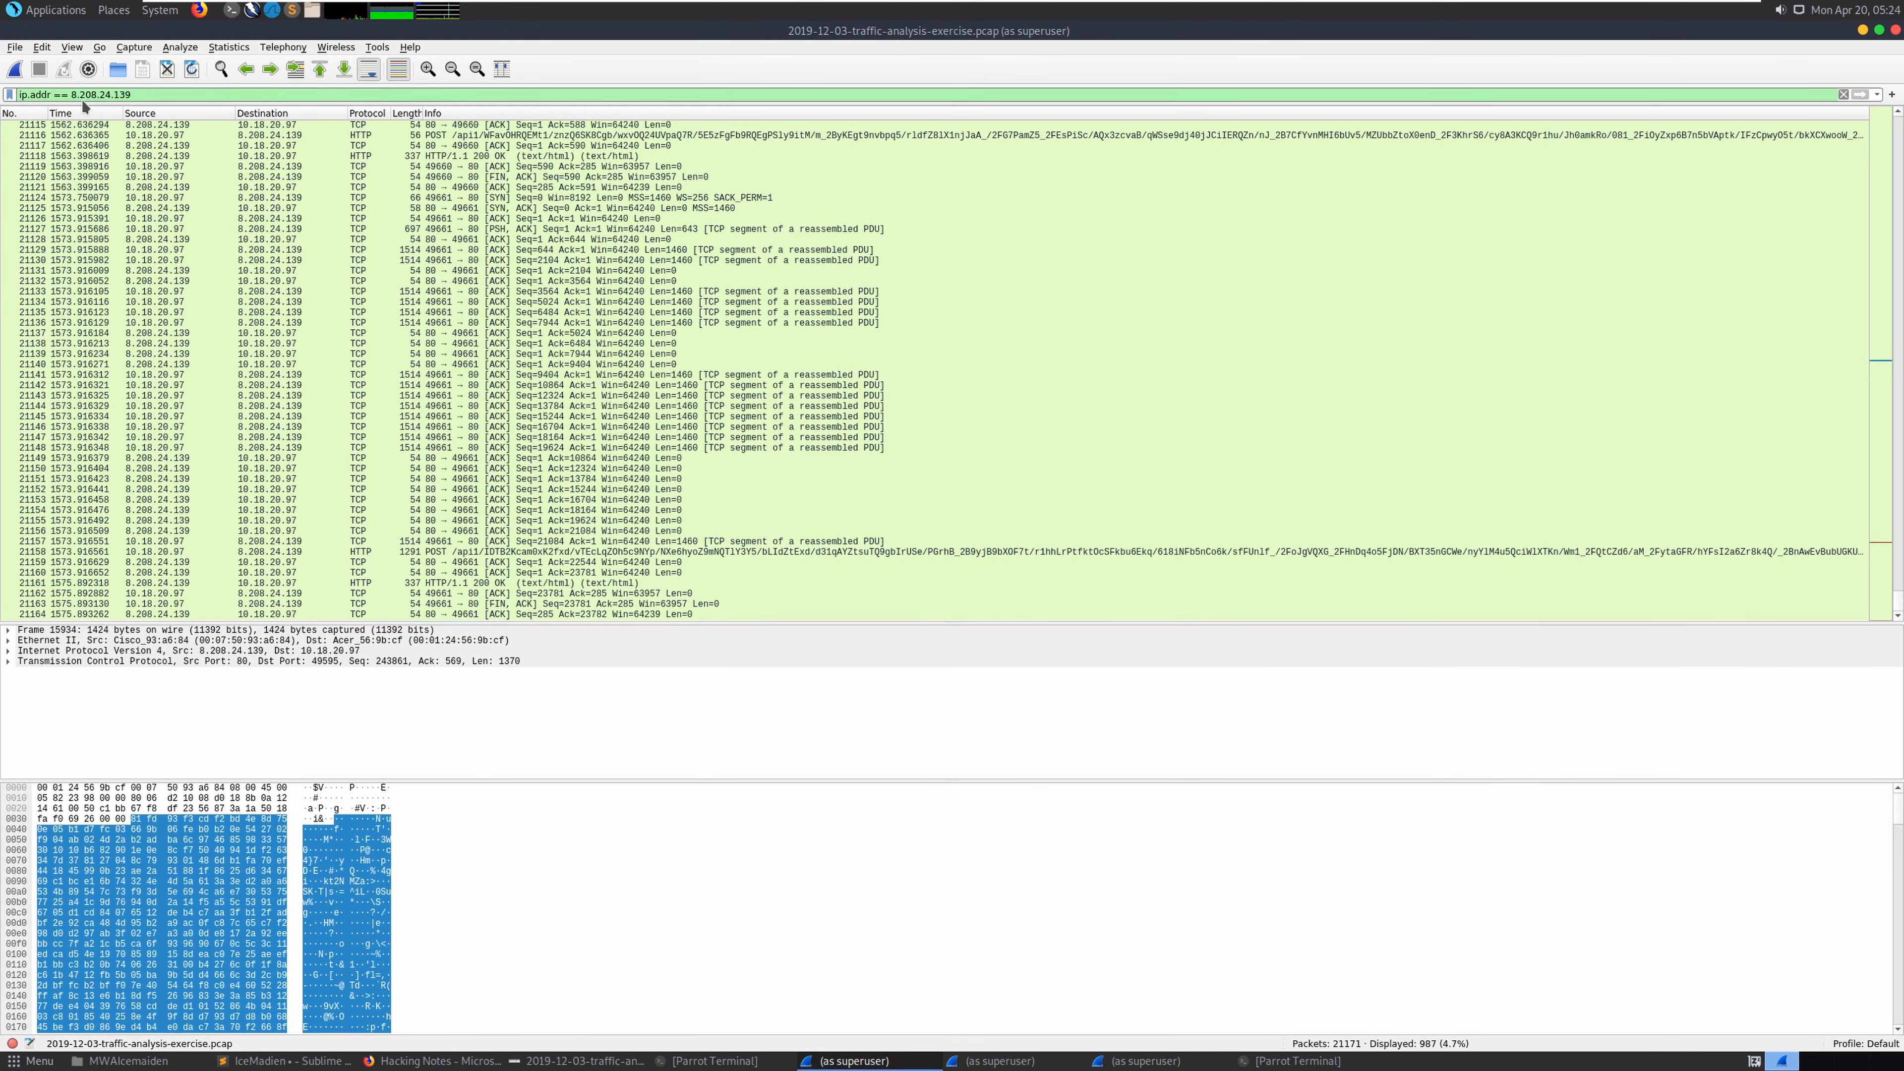
left_click_drag(76, 95, 135, 95)
key("ctrl+v")
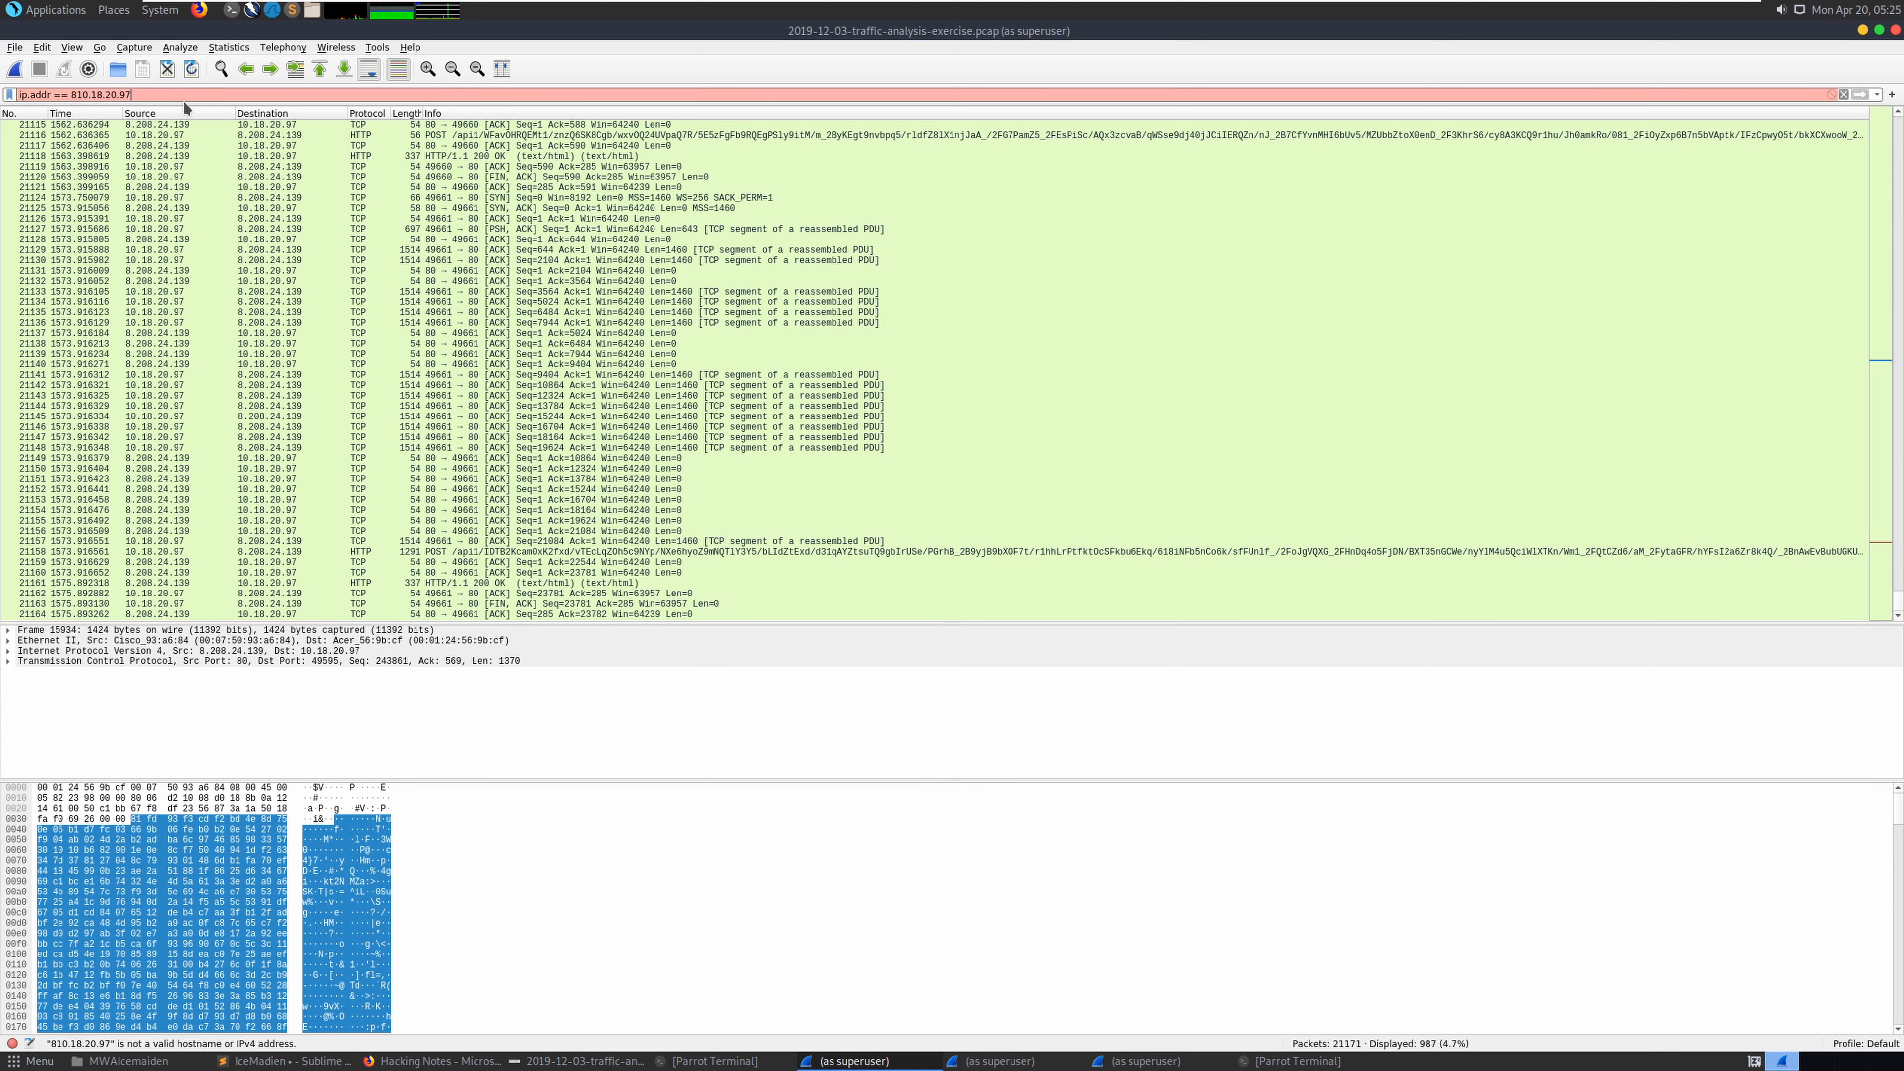
left_click(194, 136)
left_click(194, 146)
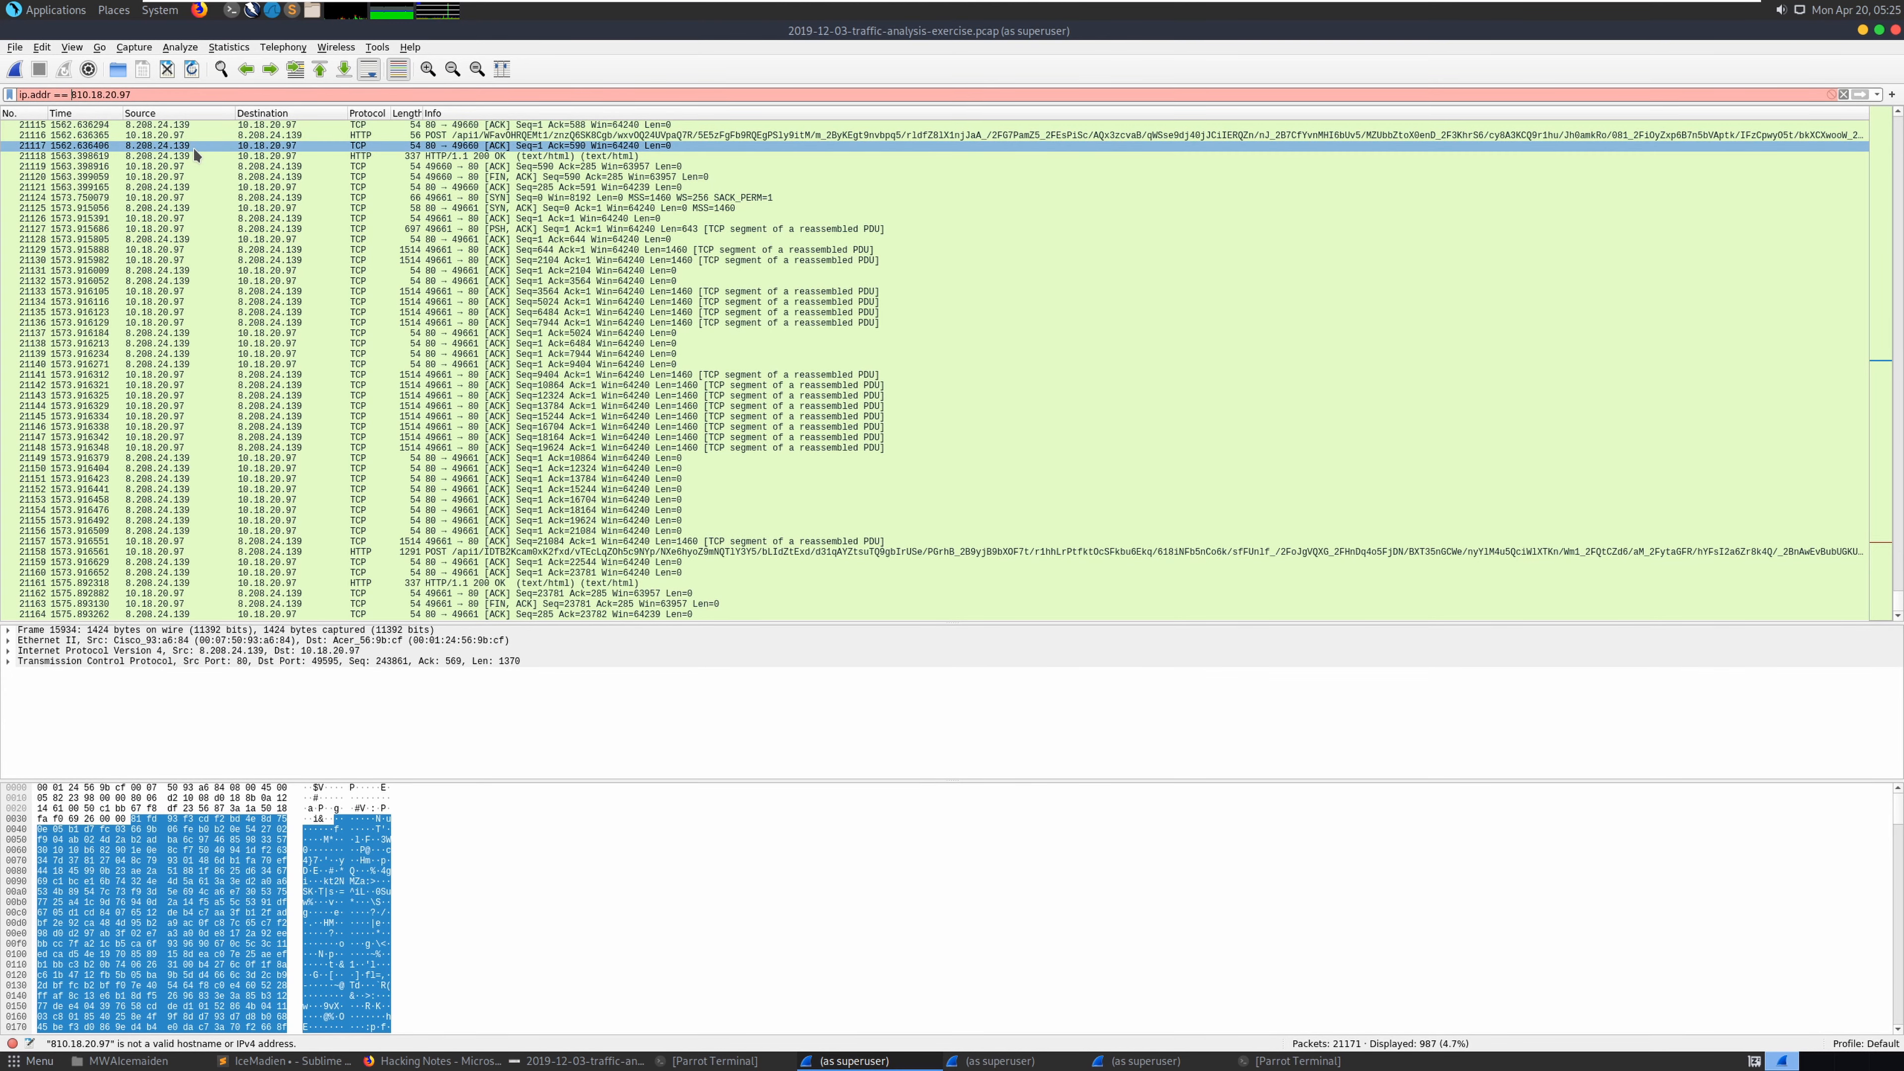
key("BackSpace")
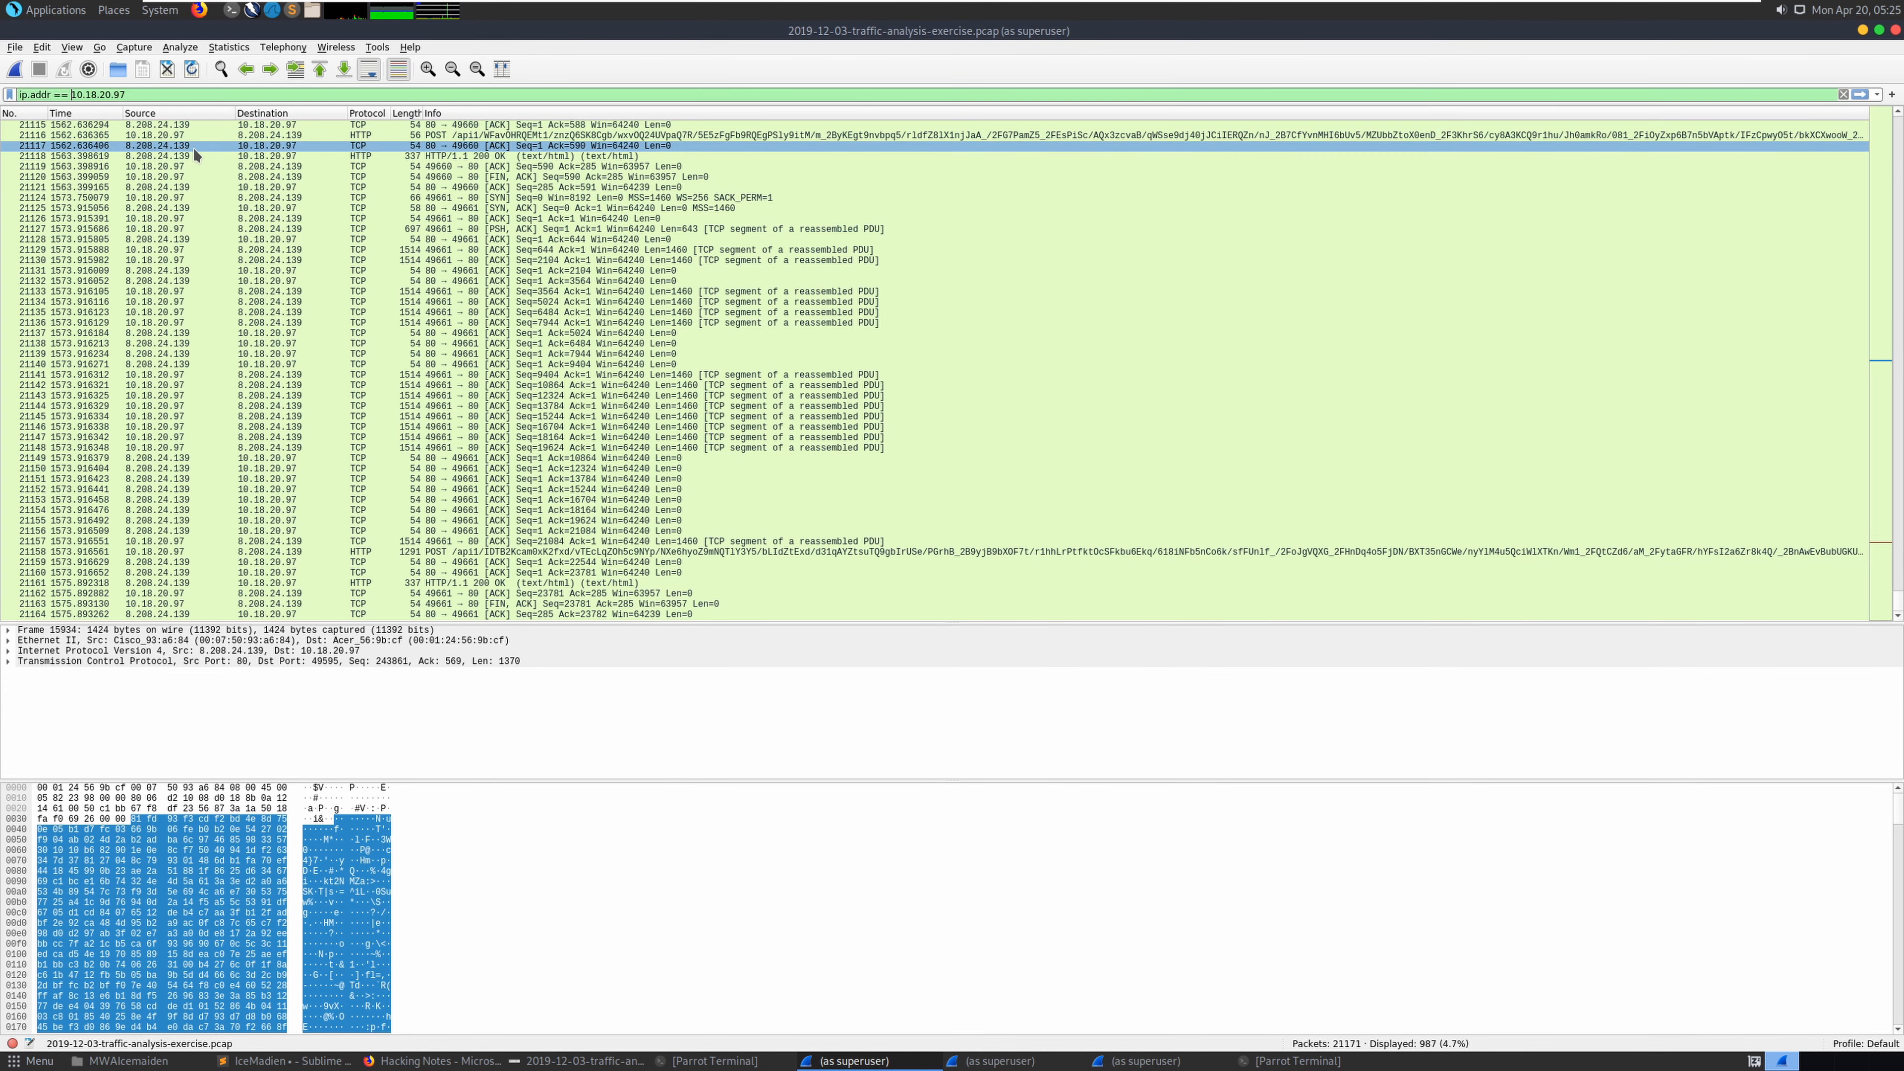
key("Return")
Examine the DNS queries sent to 208.67.222.222 and inspect the Domain Name System details of packet 16135 in a separate window
scroll(664, 430, "down", 20)
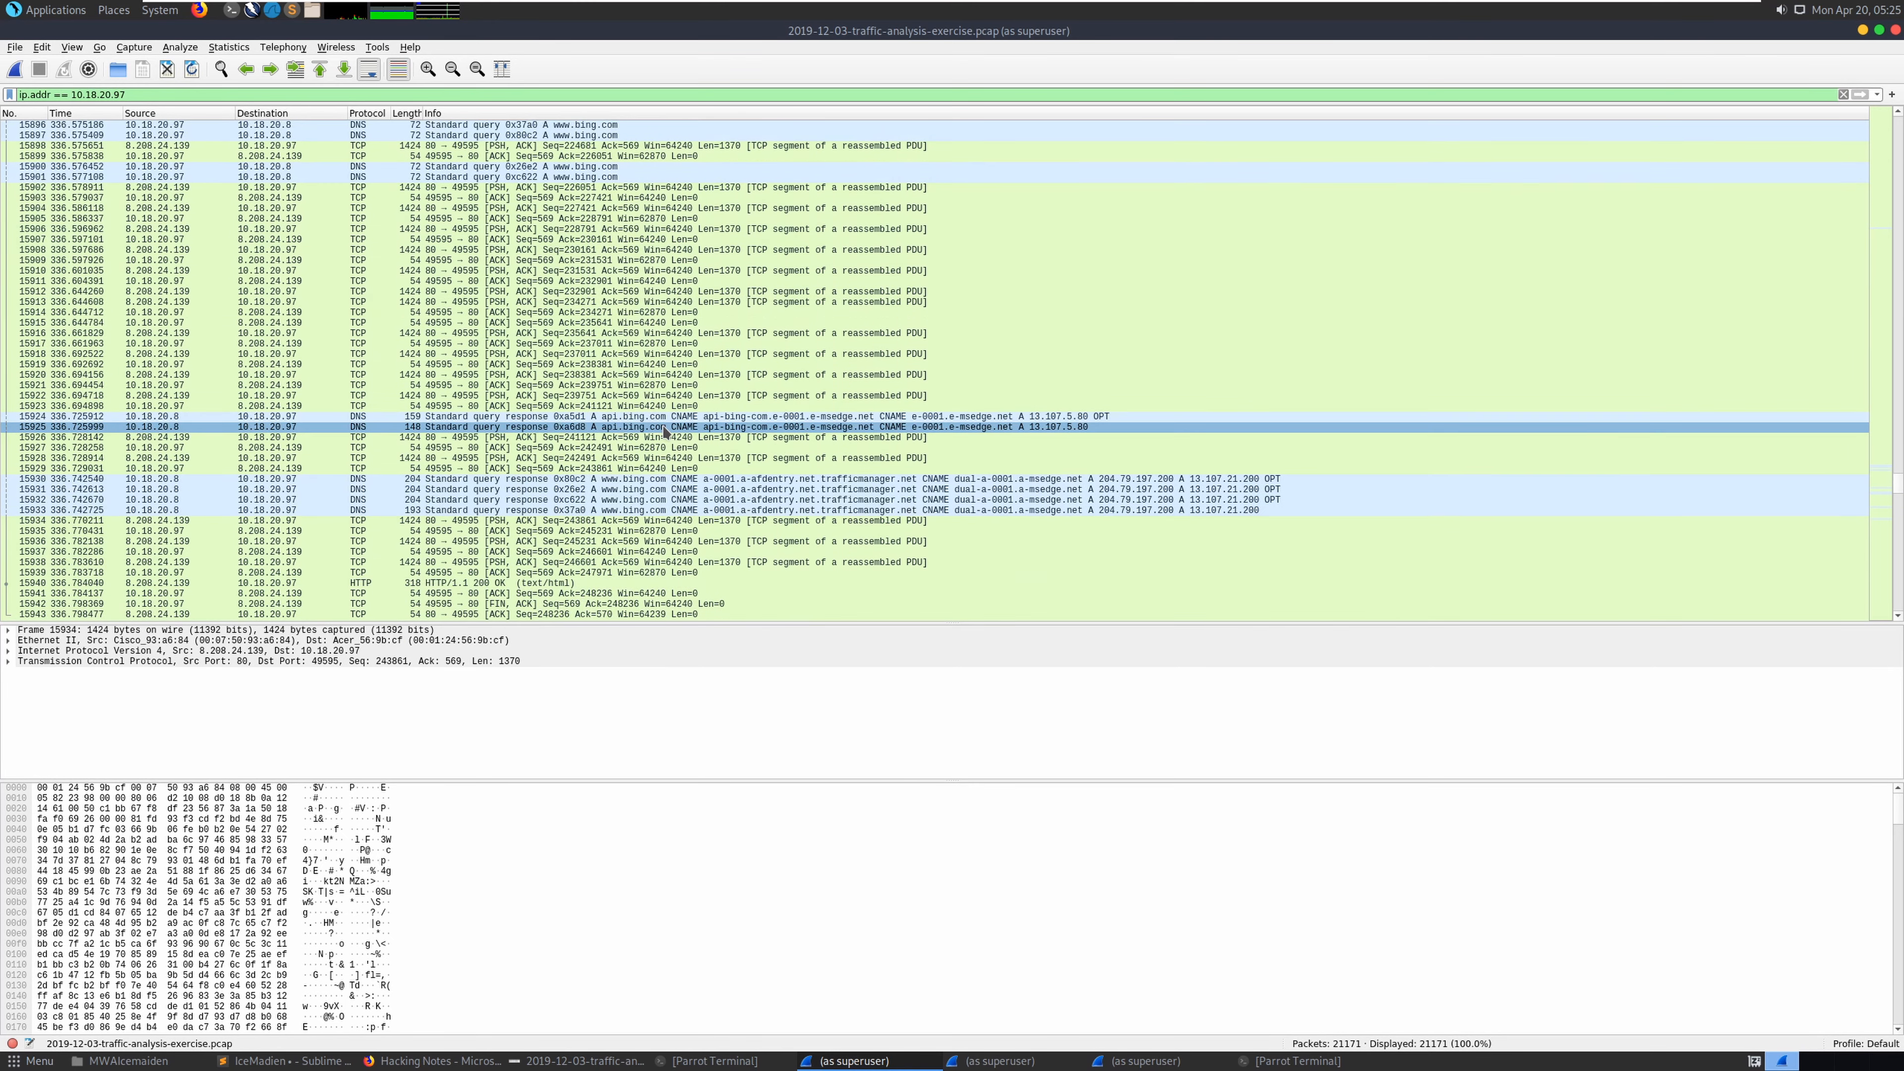
scroll(663, 418, "down", 20)
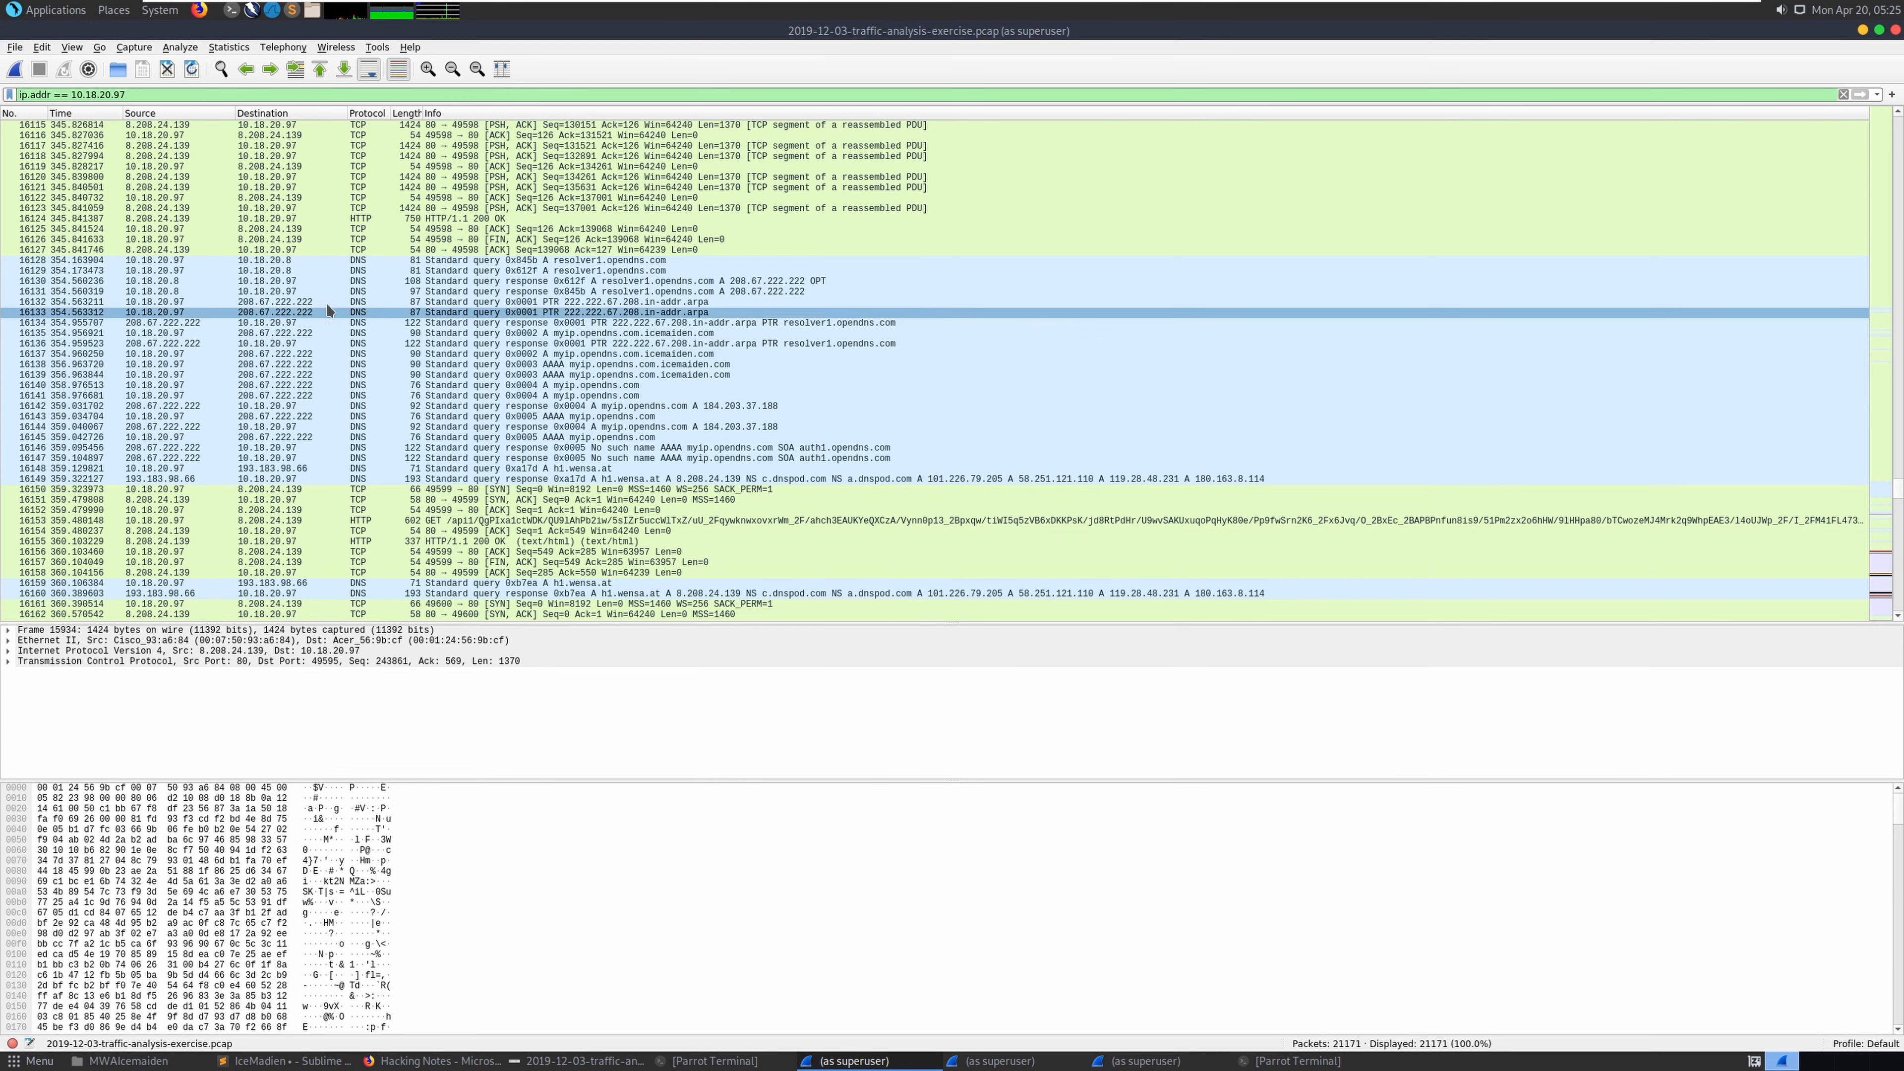
left_click(297, 302)
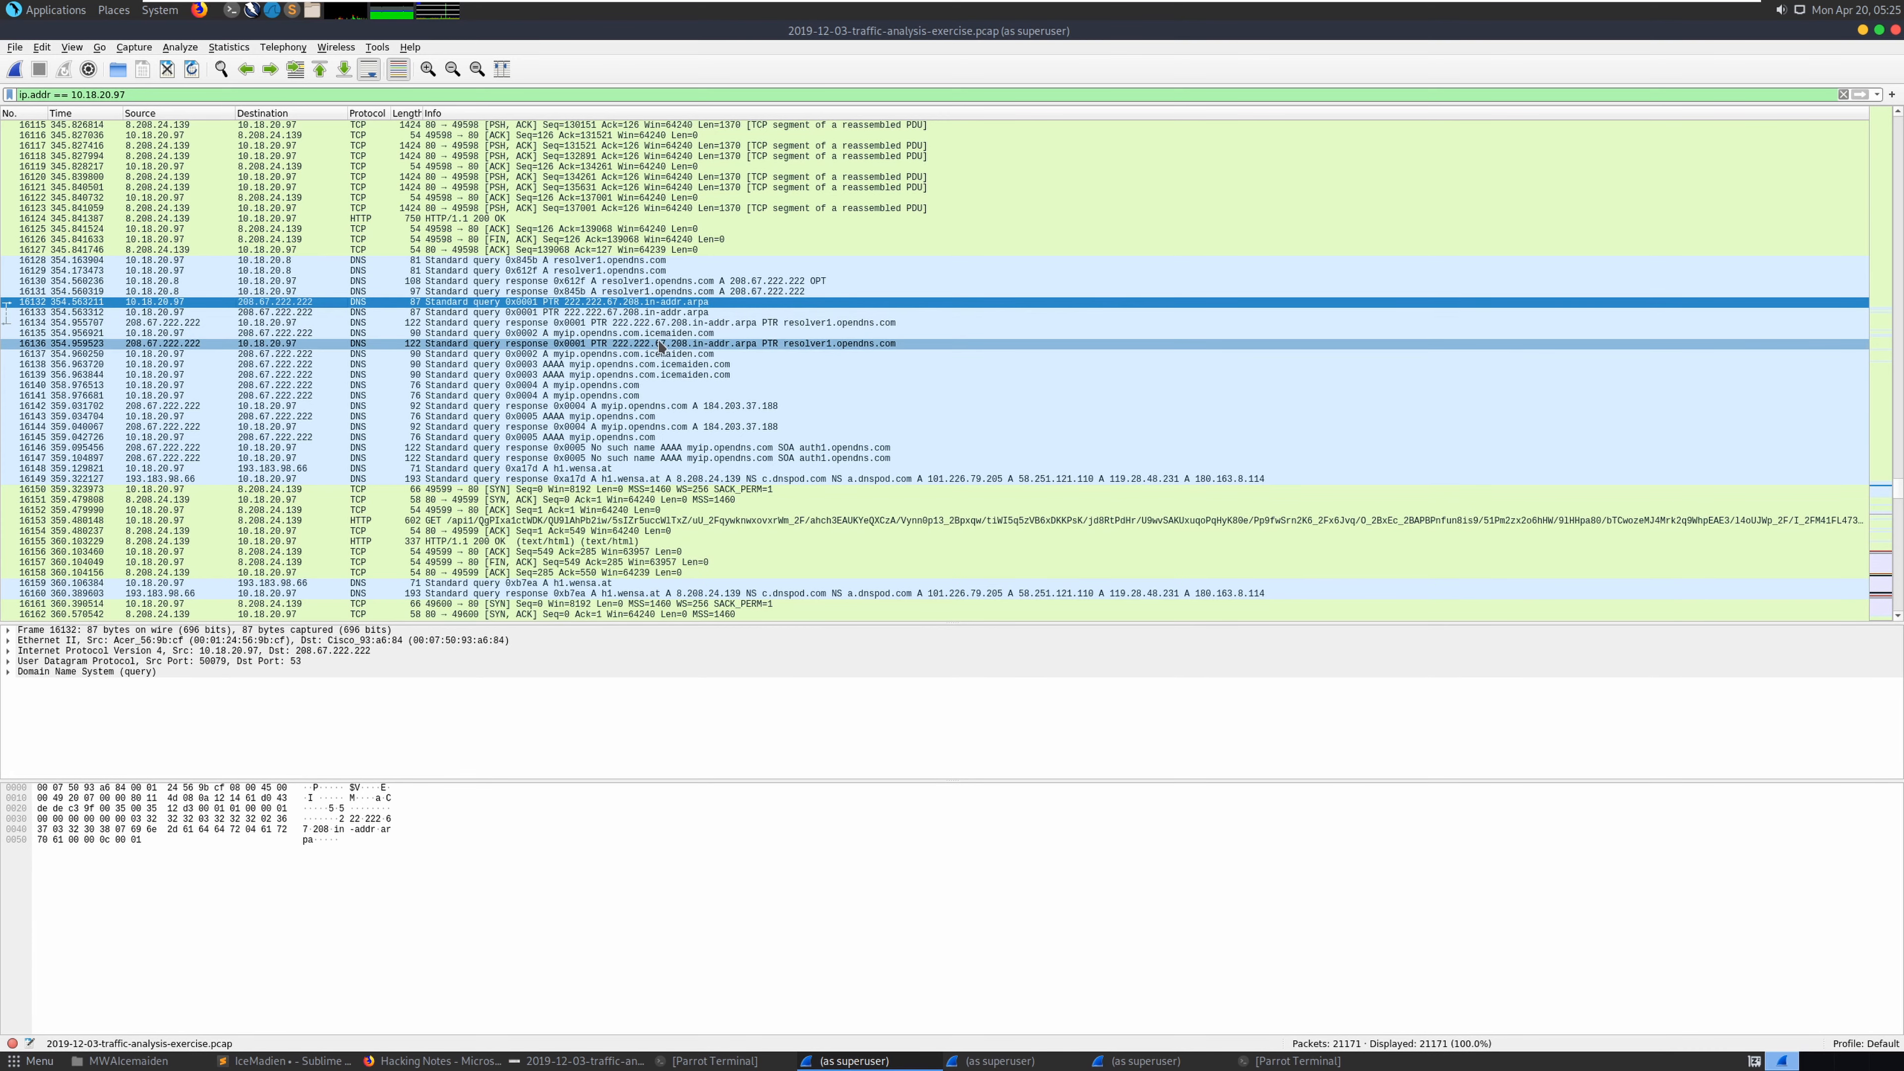
left_click(678, 334)
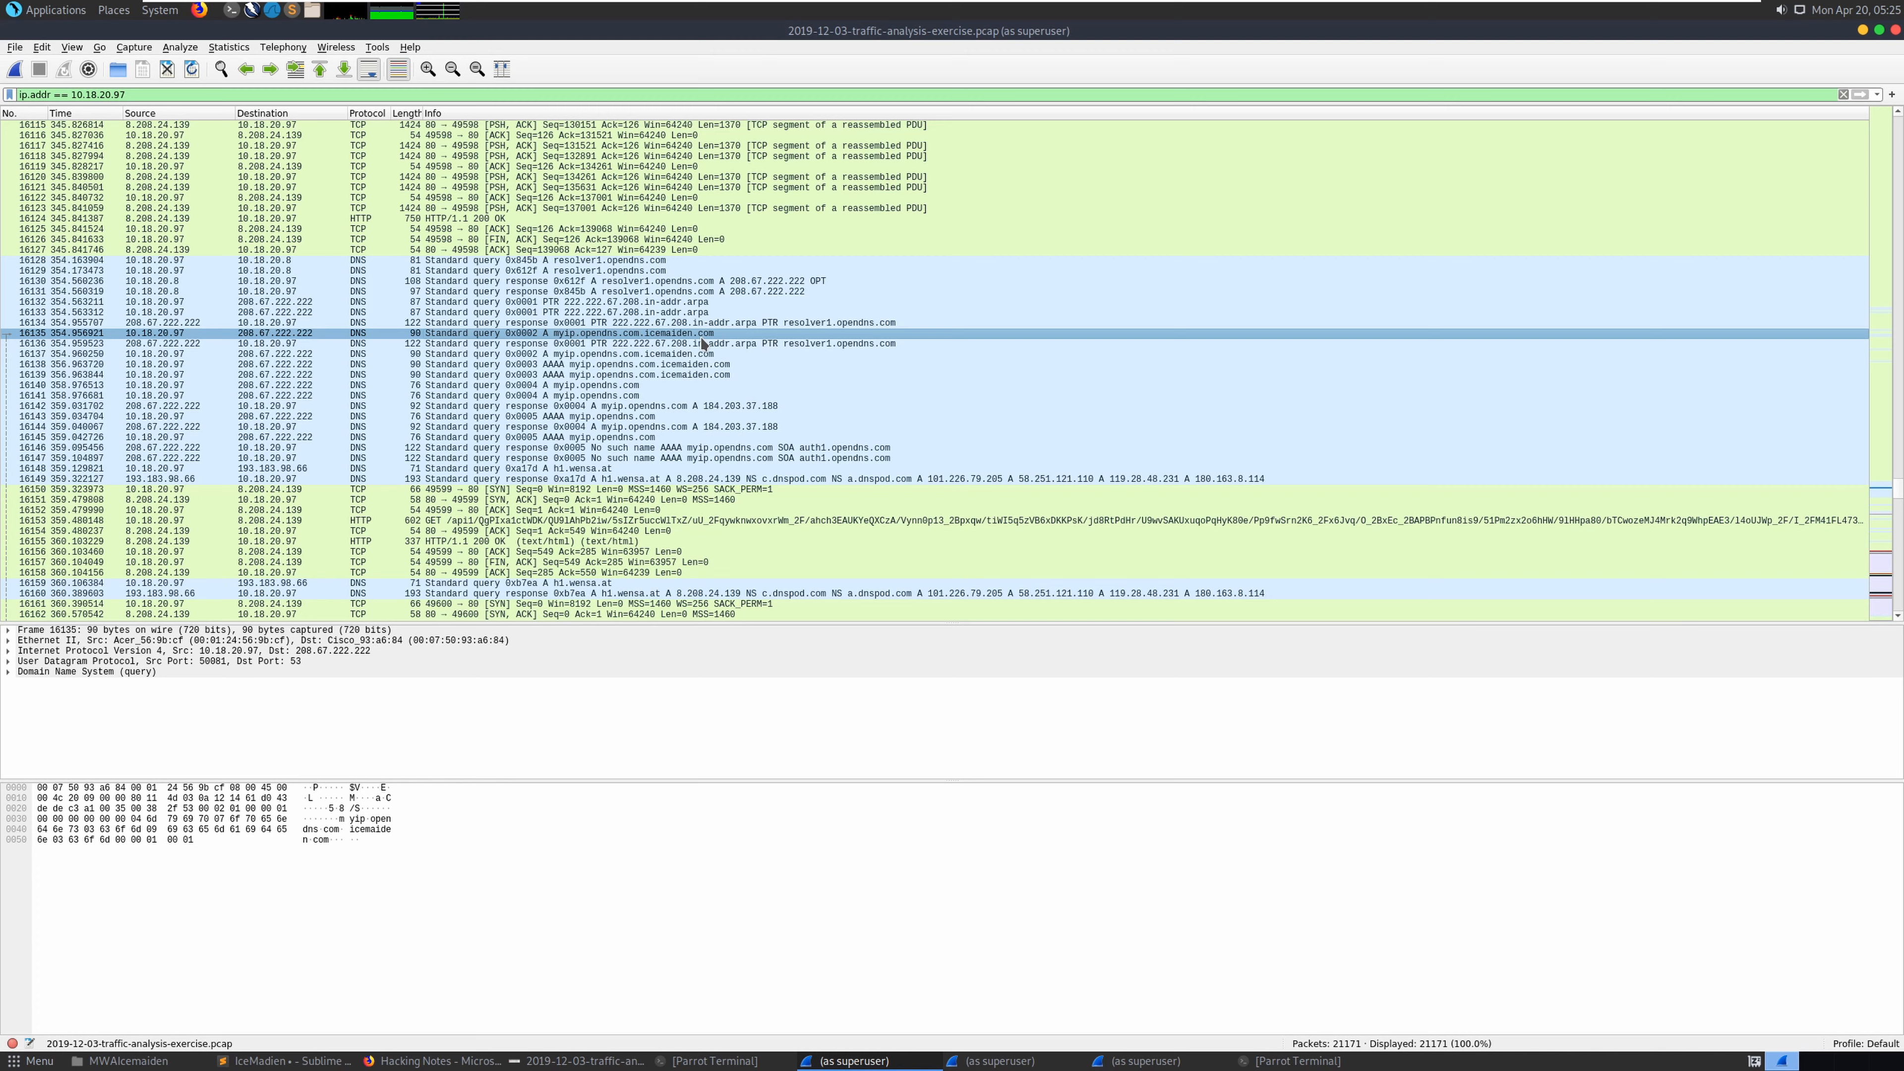
double_click(701, 335)
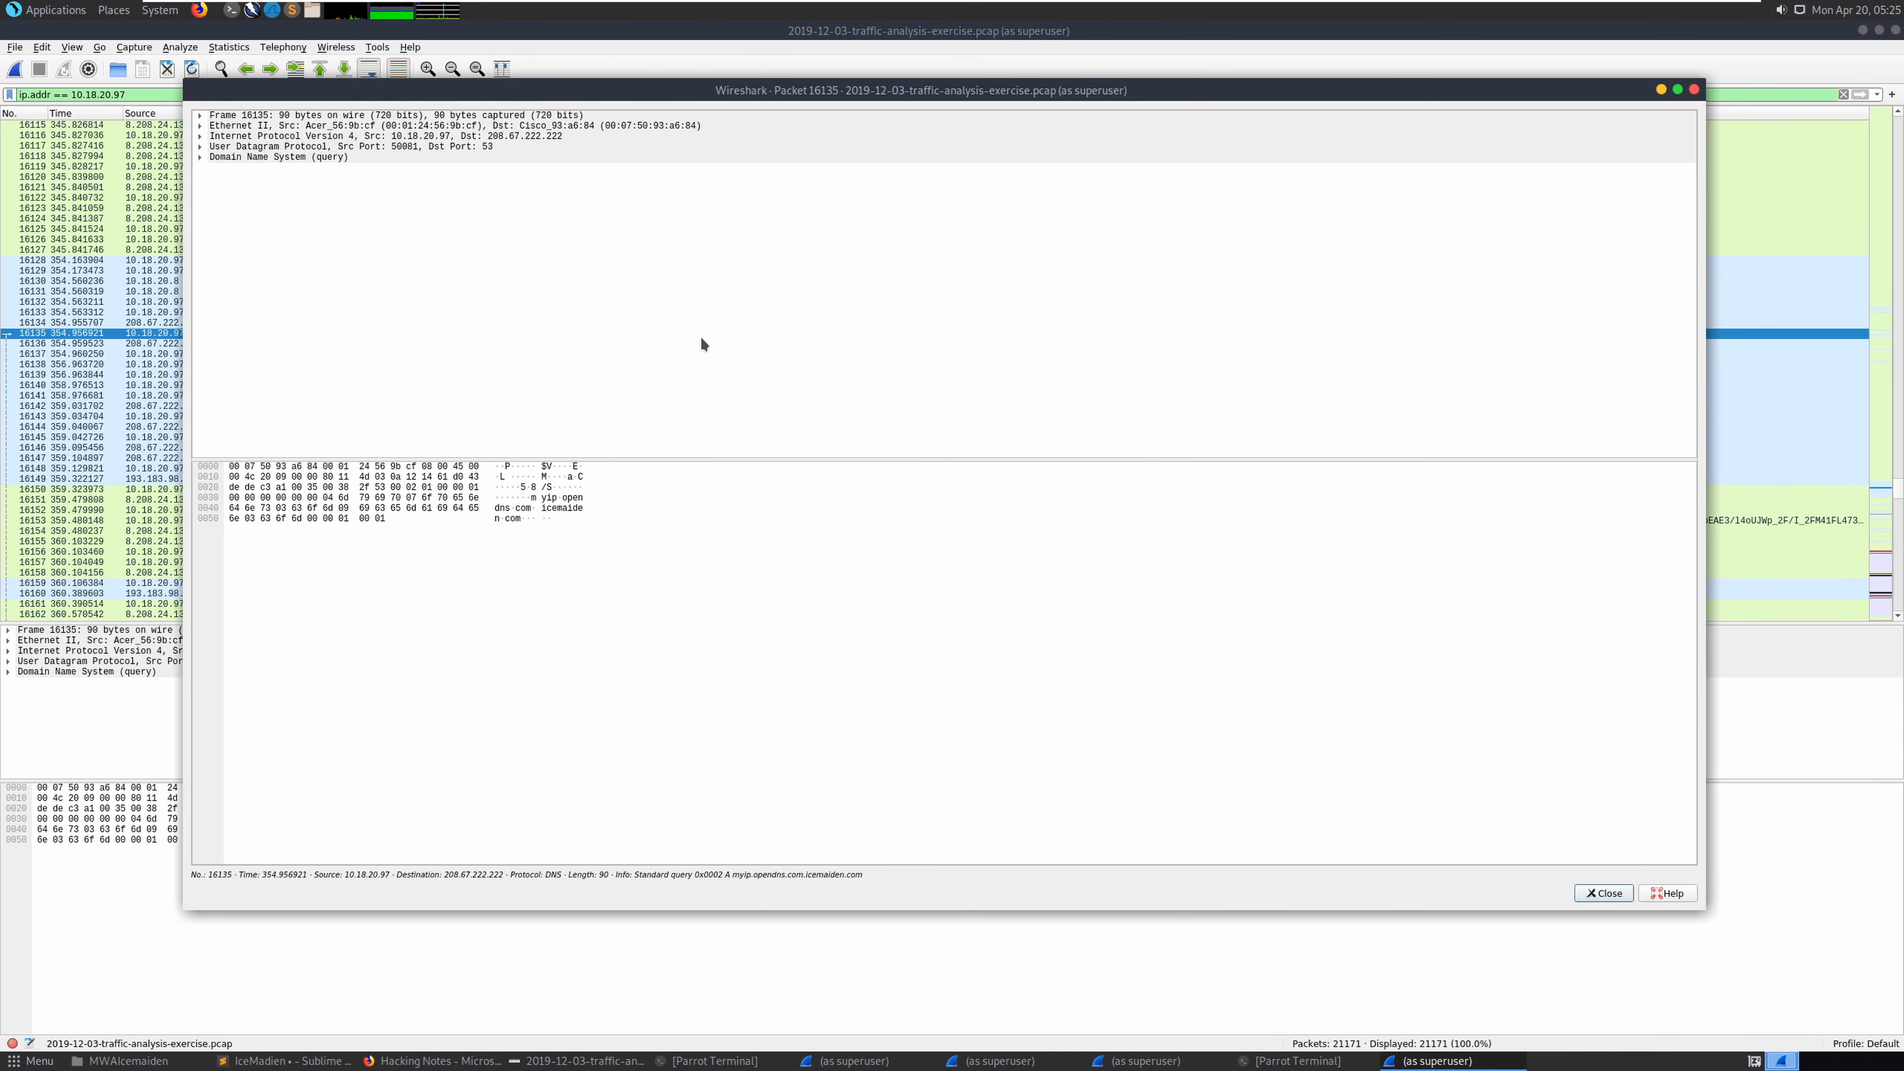
left_click(201, 157)
left_click(200, 158)
left_click(1693, 89)
Follow the UDP stream of packet 16135 and copy icemaiden.com from the conversation text
right_click(669, 339)
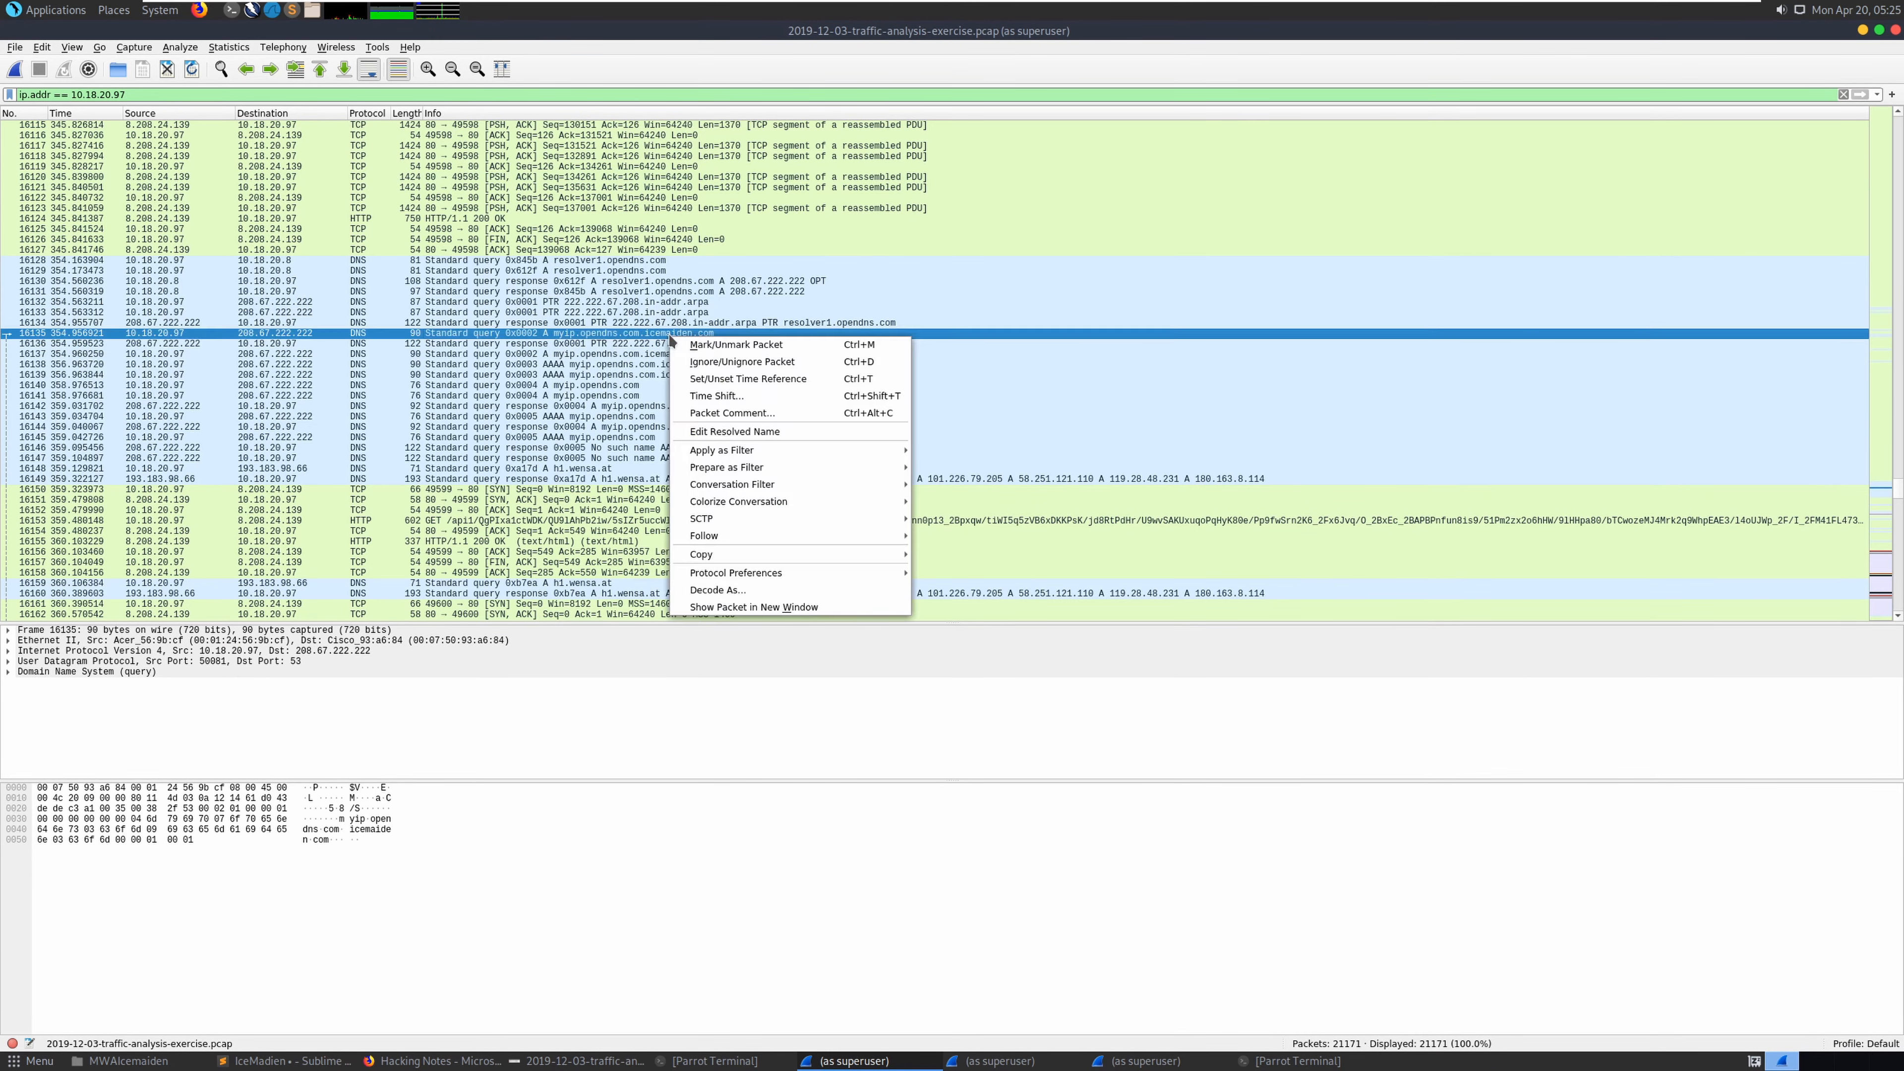
mouse_move(787, 537)
left_click(975, 551)
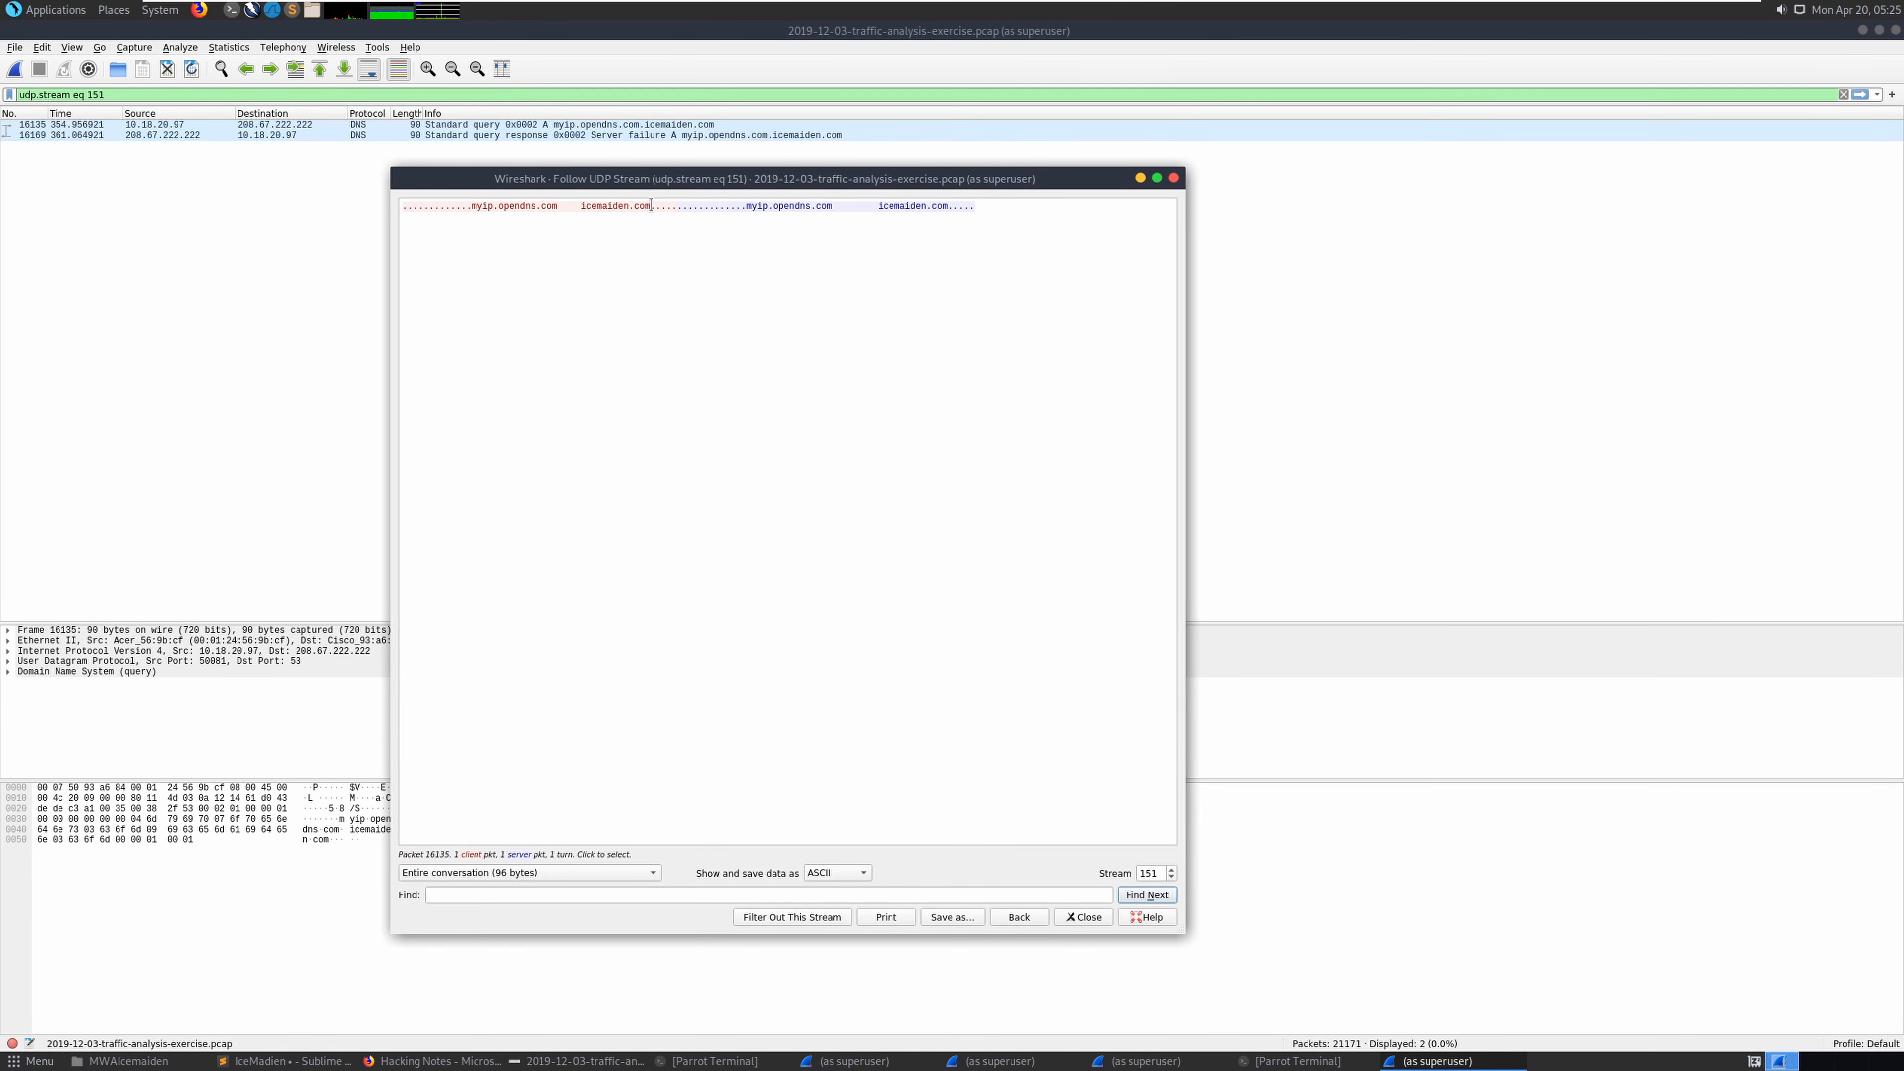
left_click_drag(647, 205, 575, 204)
left_click(714, 216)
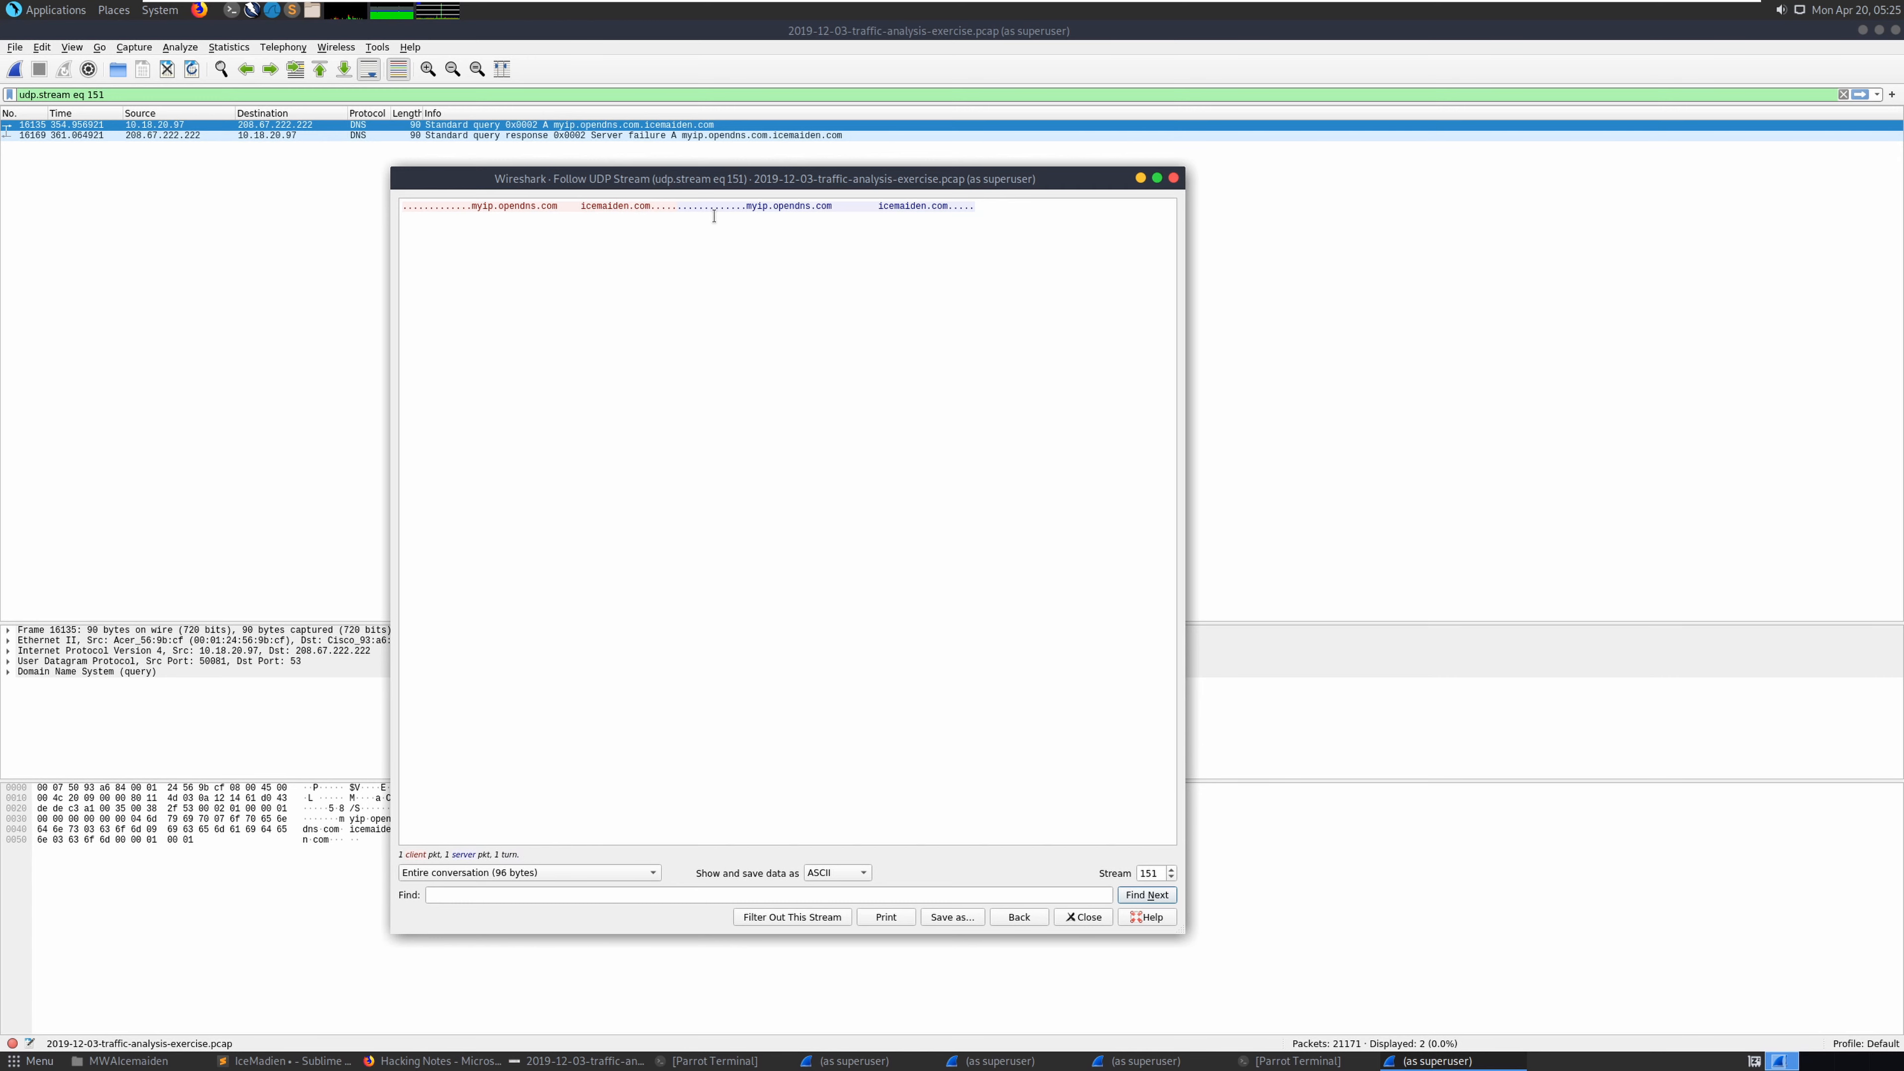
left_click_drag(650, 205, 580, 205)
right_click(585, 209)
left_click(613, 216)
Add blank lines below the visited website question in the Sublime Text notes and try to paste the copied domain there
left_click(284, 1060)
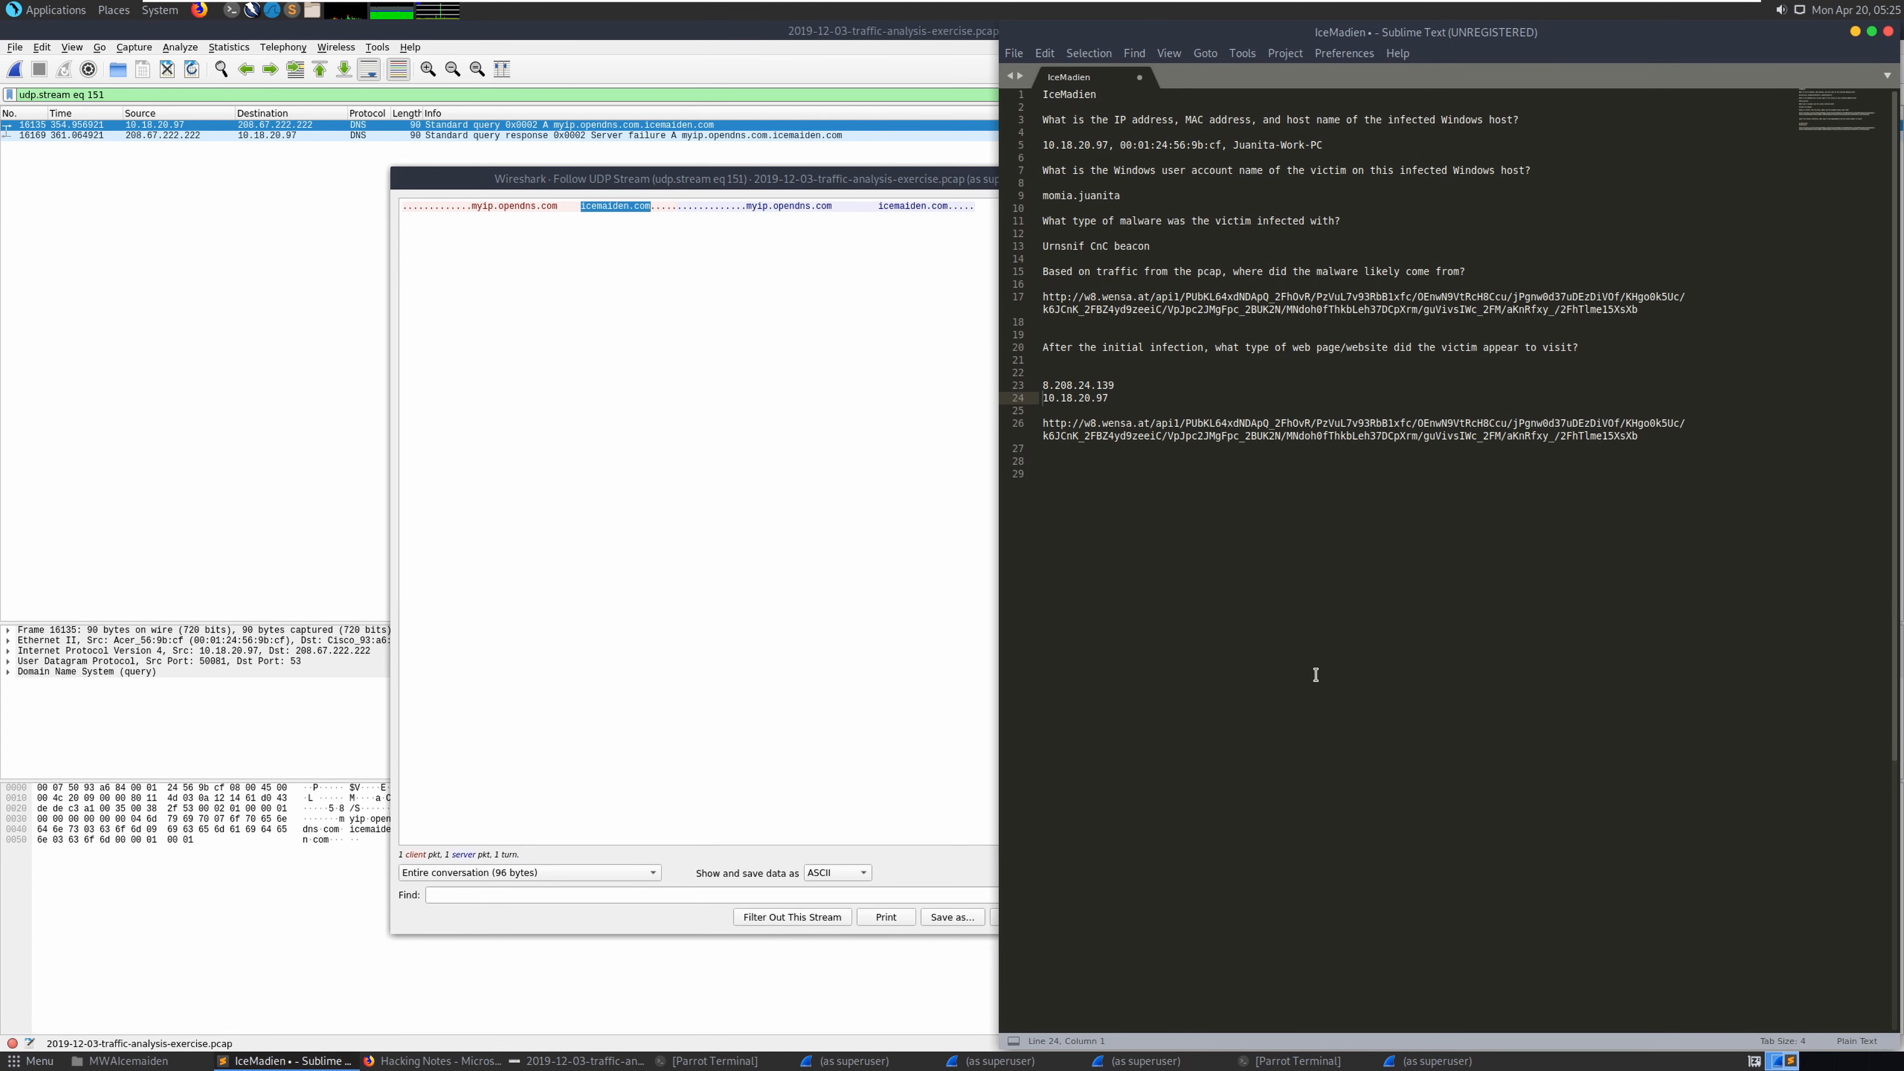
left_click(1186, 364)
key("Return")
key("Return")
key("Return")
left_click(1157, 379)
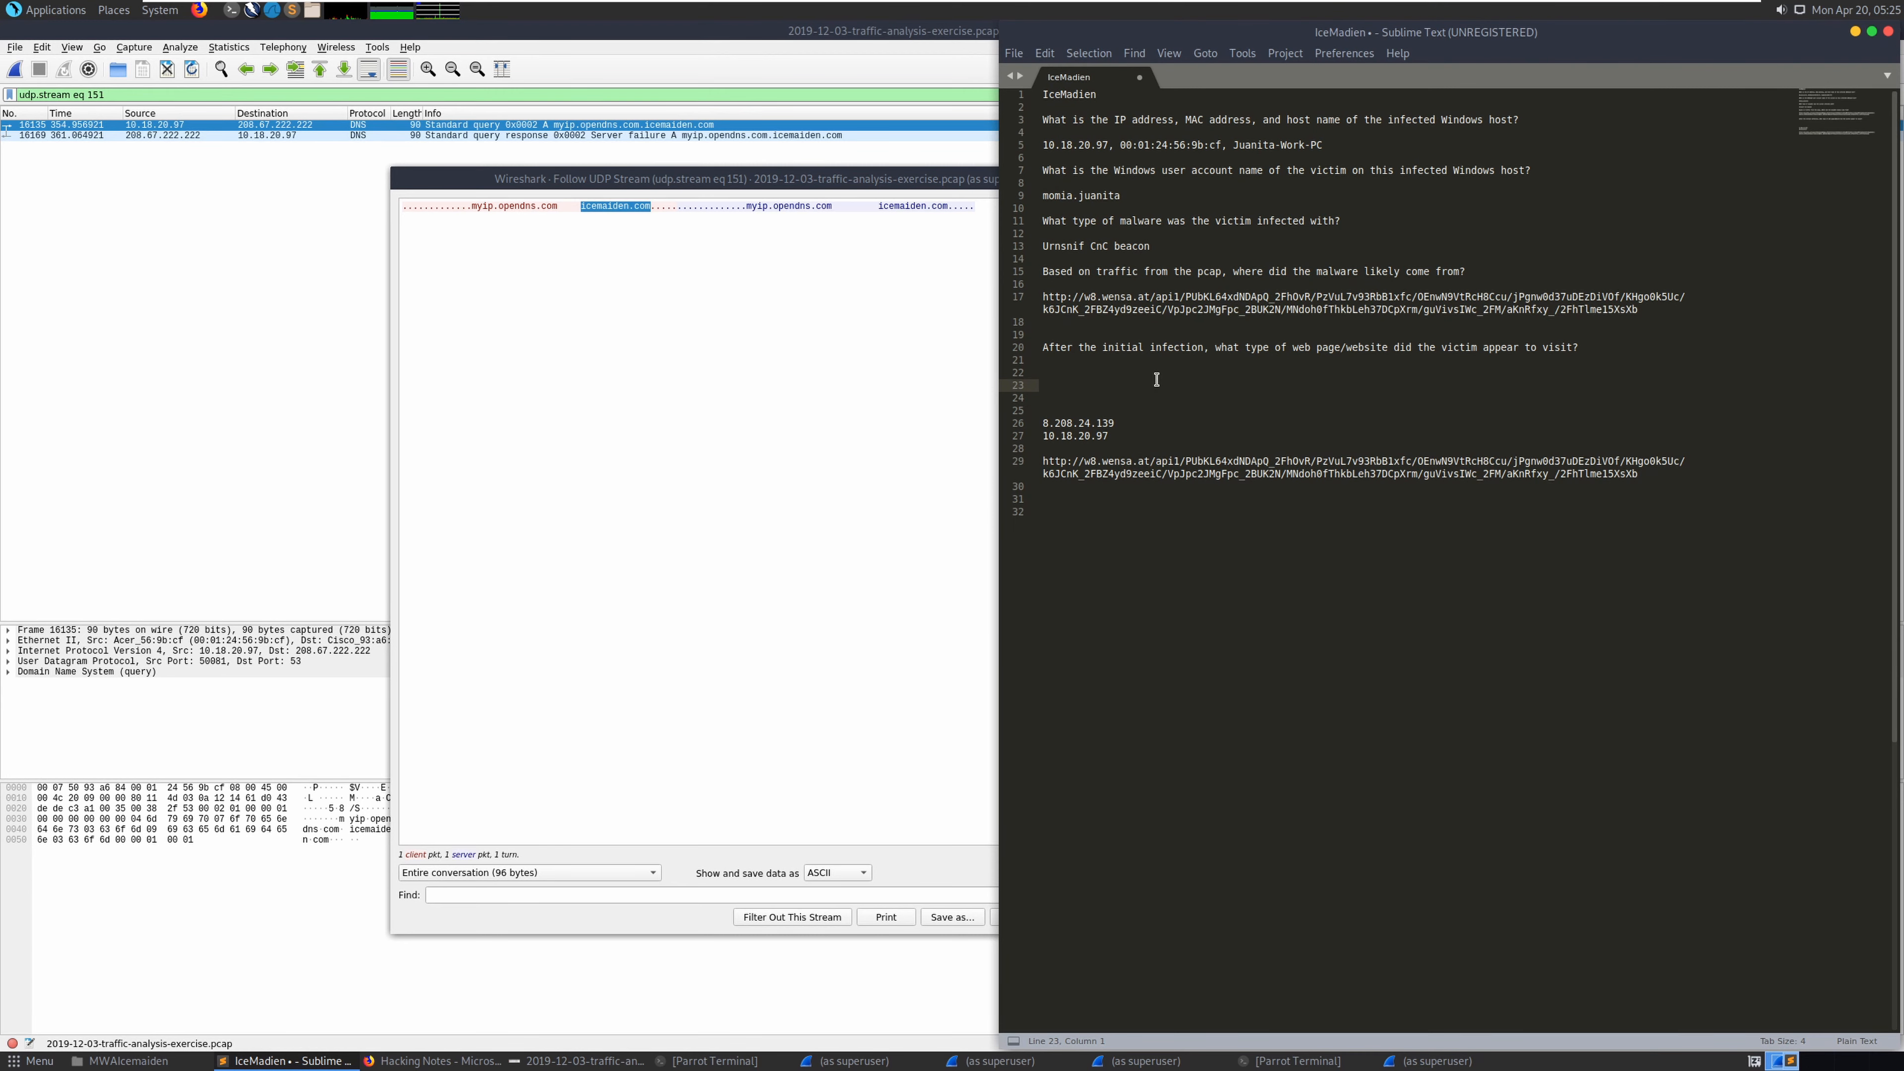
key("ctrl+c")
key("ctrl+v")
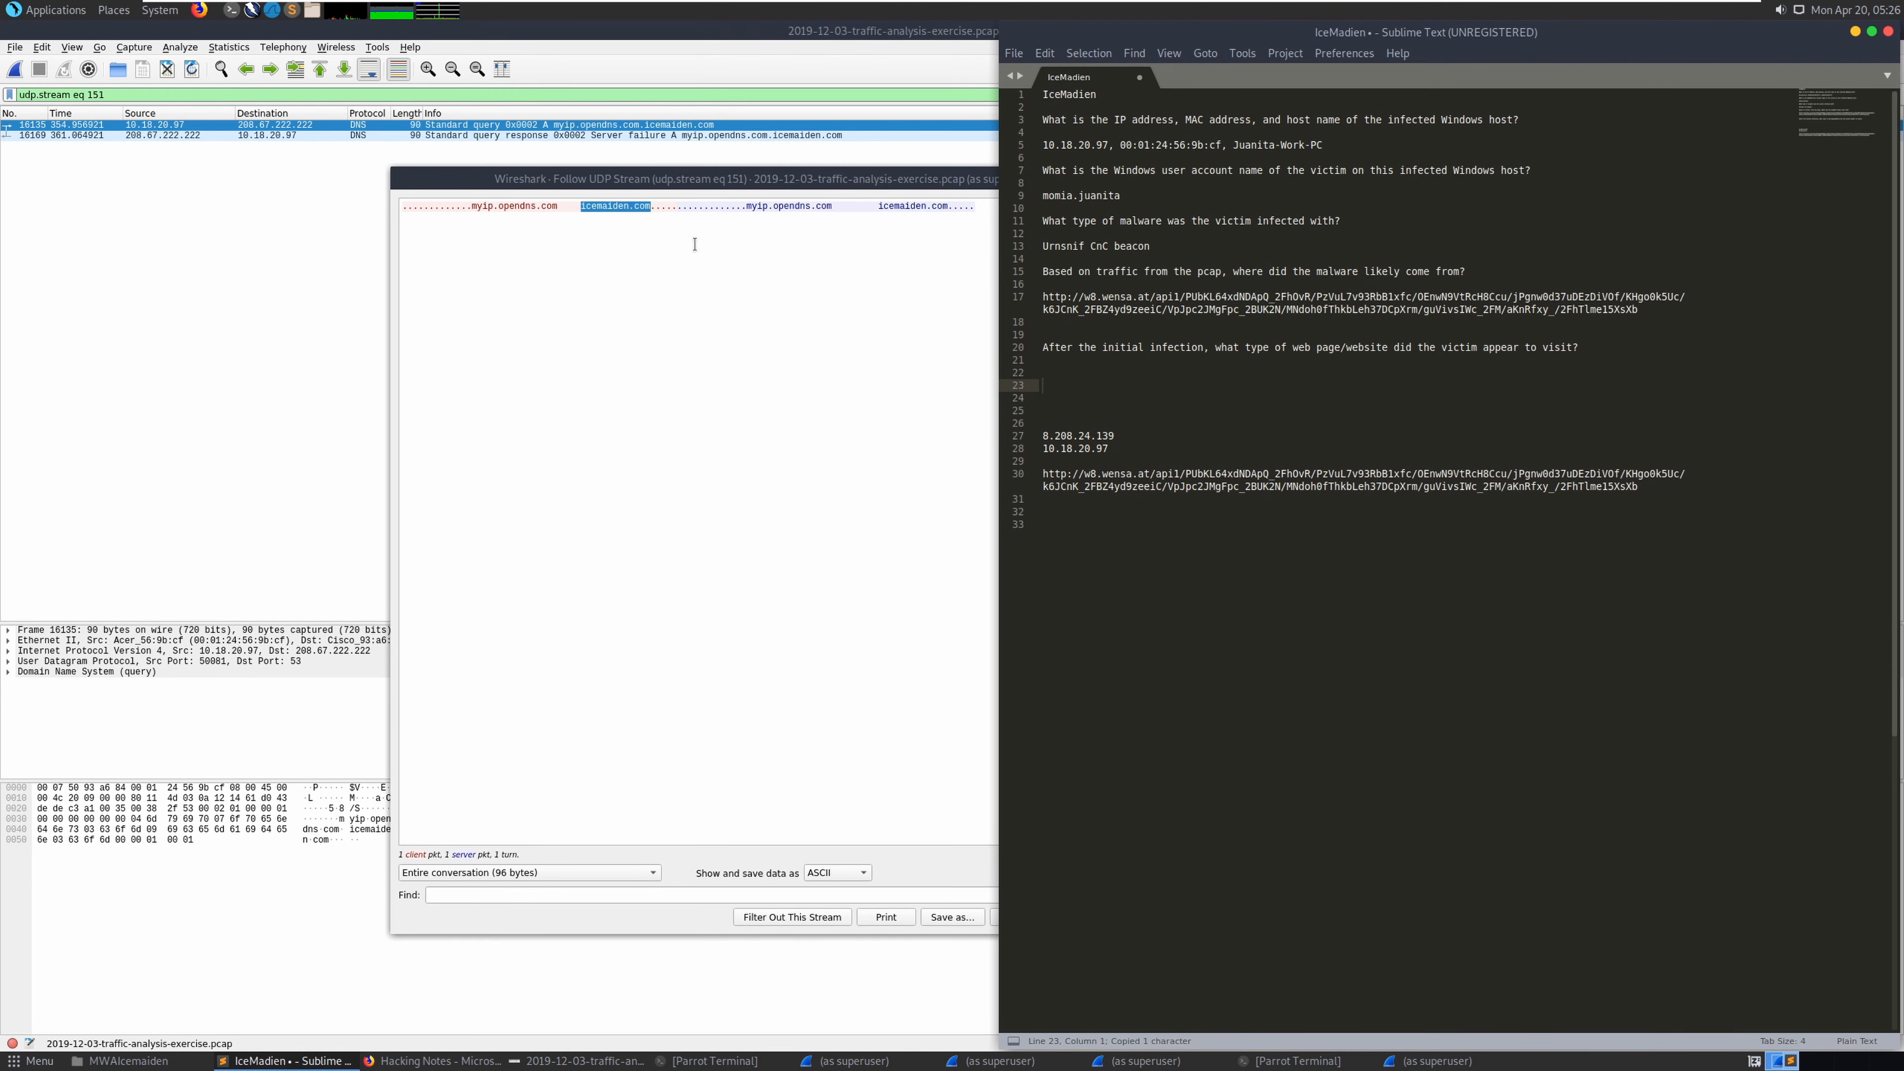
Copy icemaiden.com from the followed UDP stream again and return to the notes
right_click(641, 207)
left_click(675, 216)
left_click(1418, 420)
Return to the main Wireshark window and reuse the recent Kerberos CNameString filter for 10.18.20.97
left_click(268, 262)
left_click(271, 260)
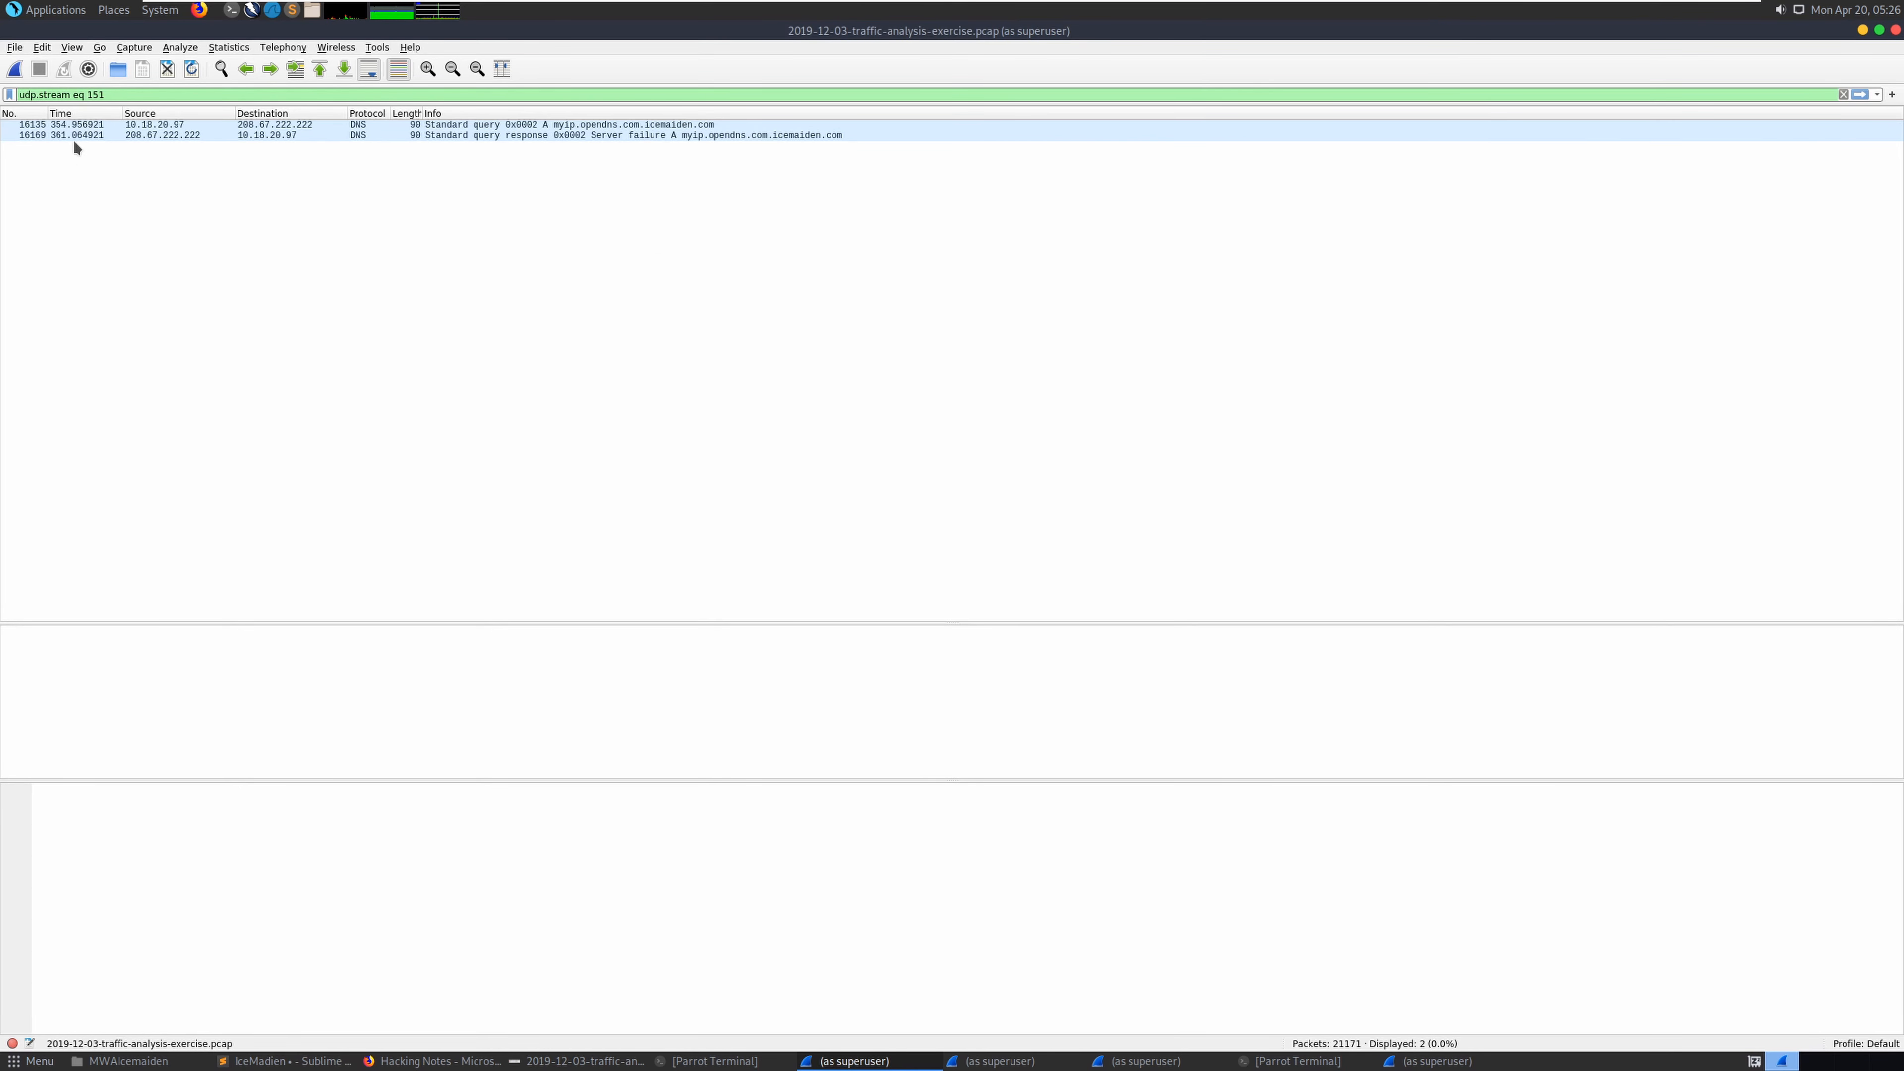
left_click(1860, 95)
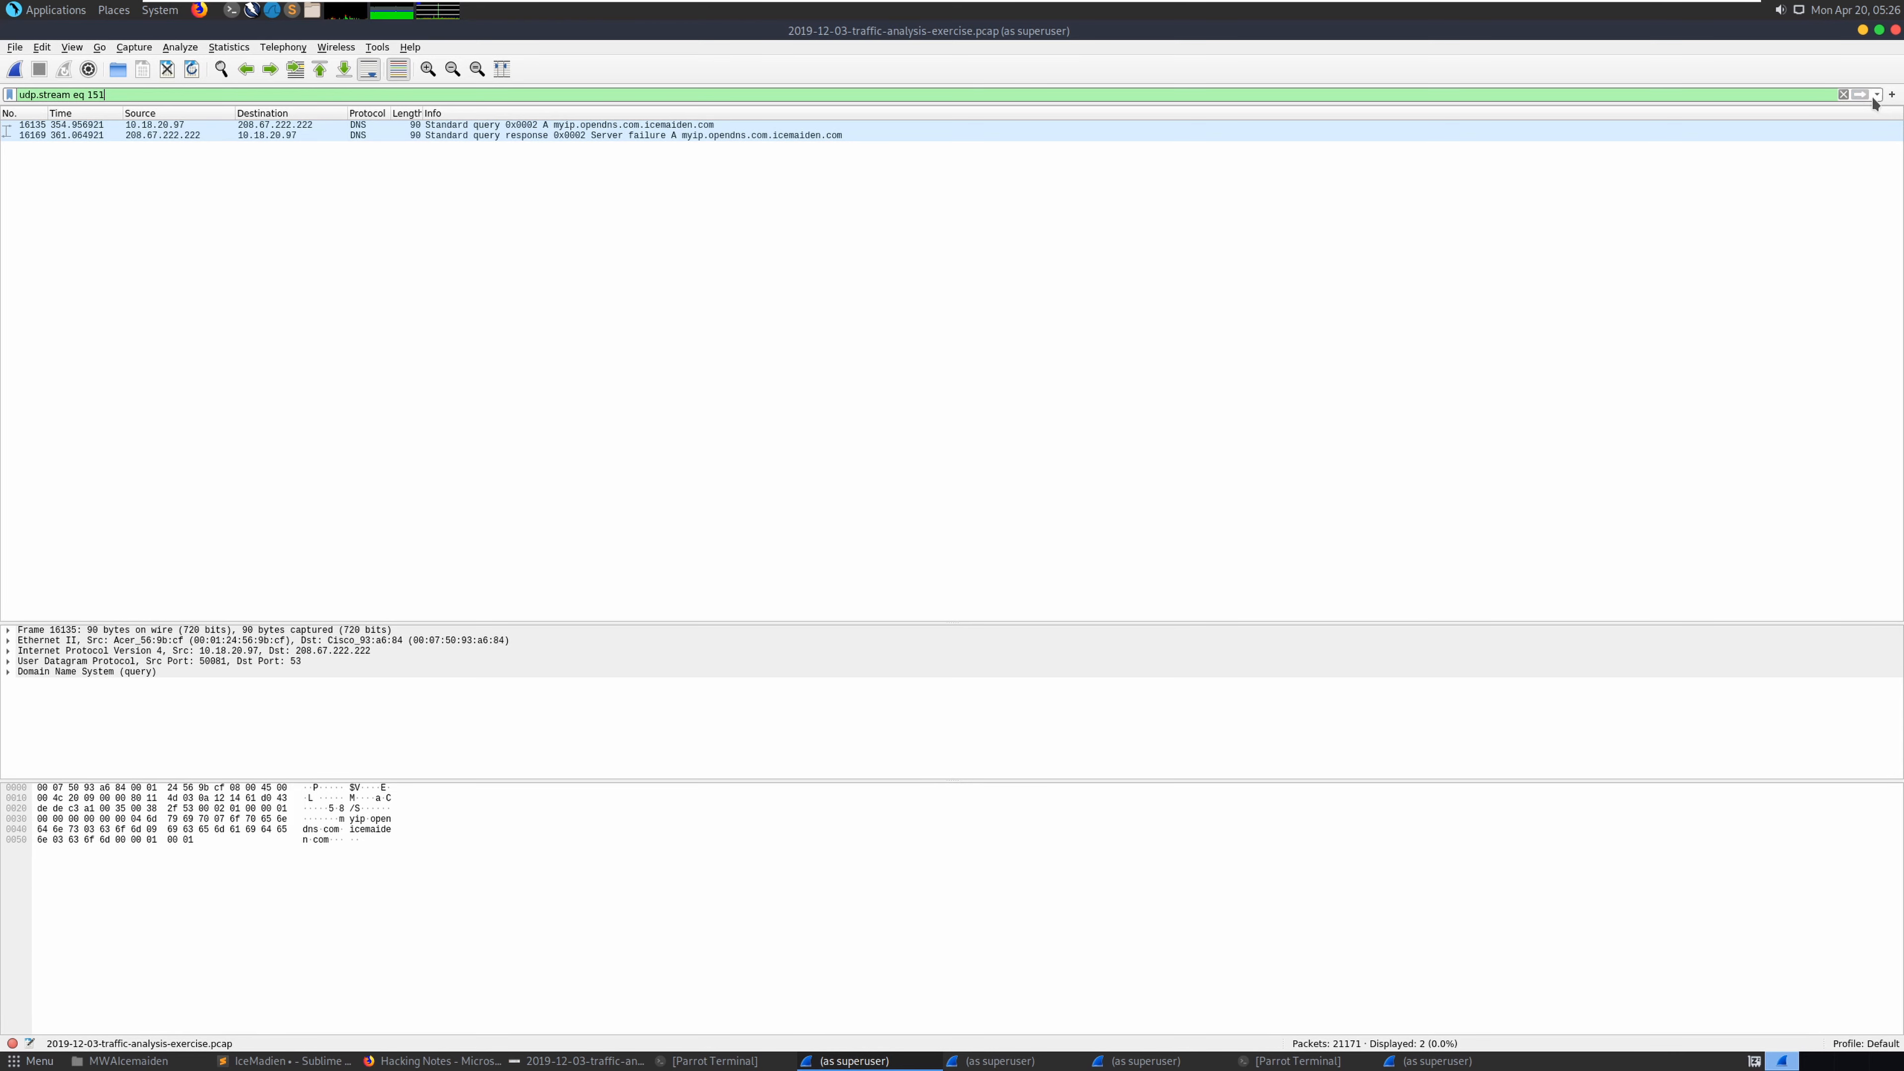
left_click(1877, 95)
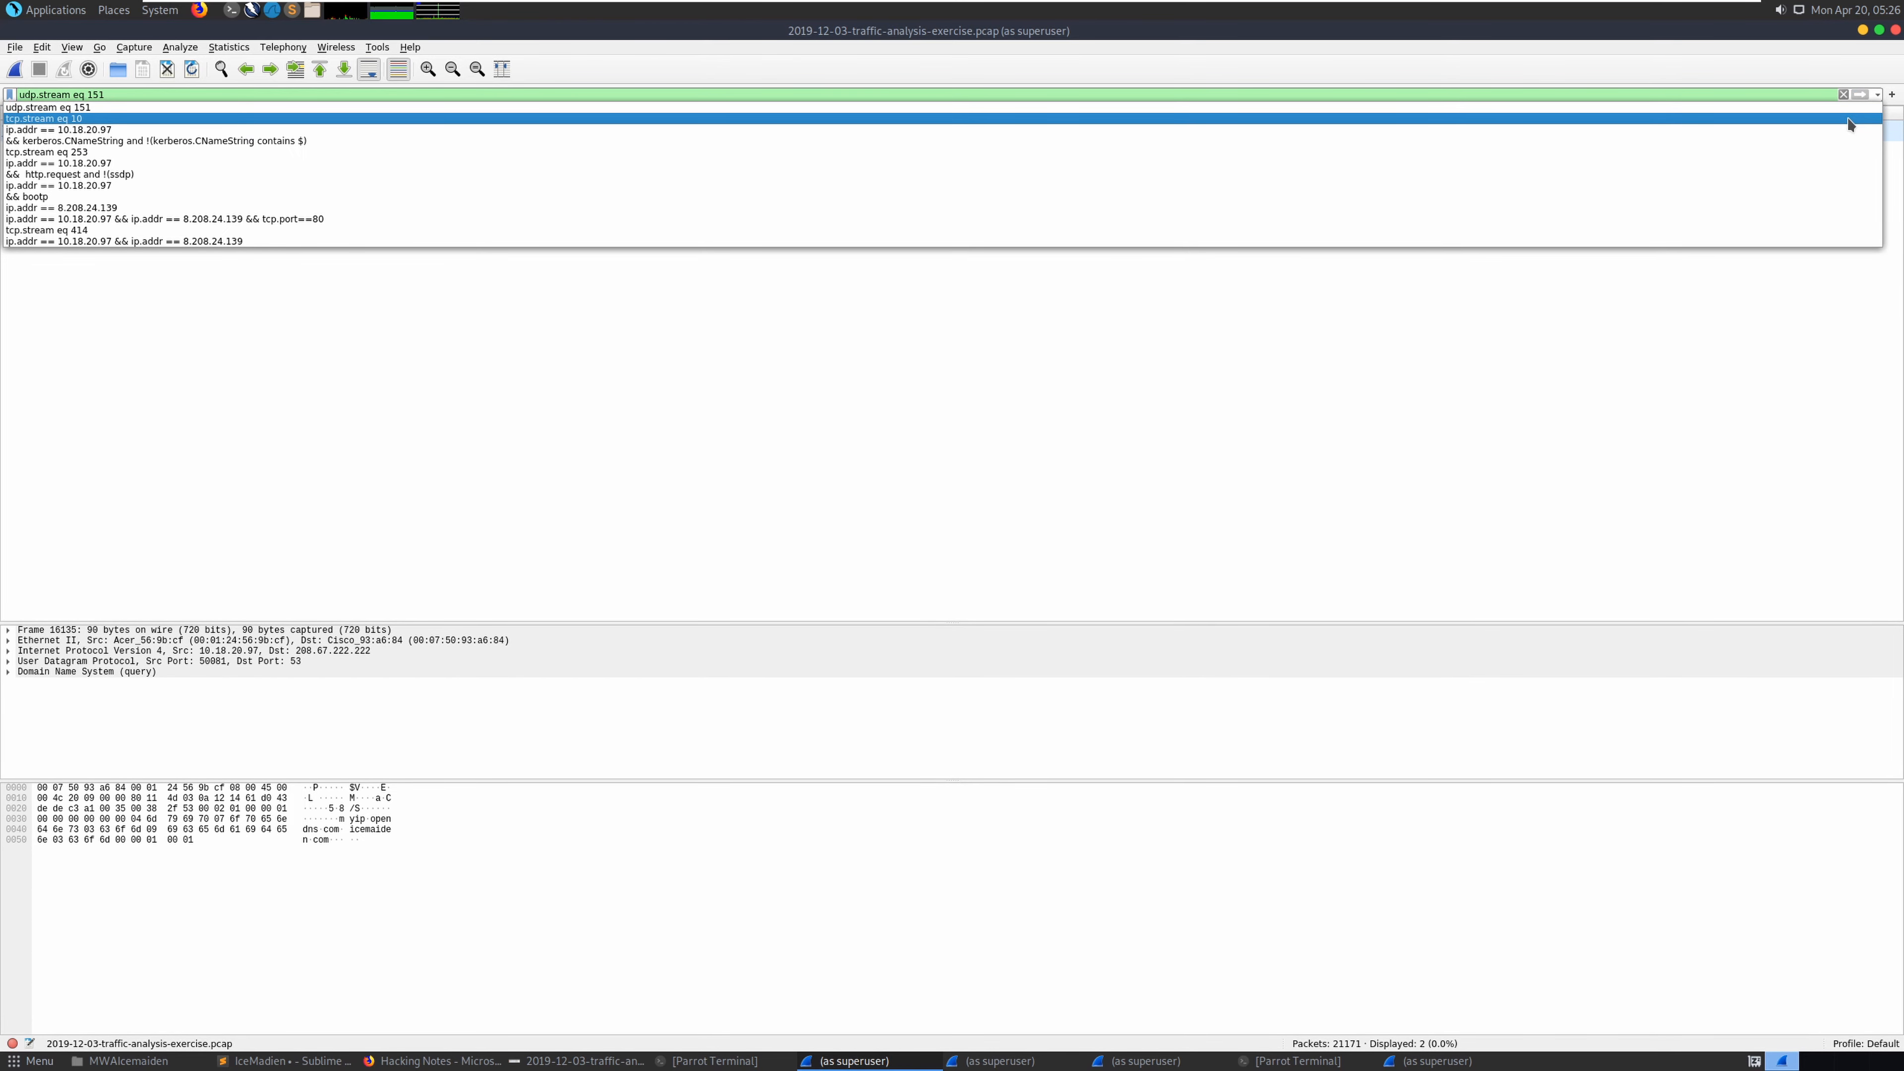
left_click(1843, 137)
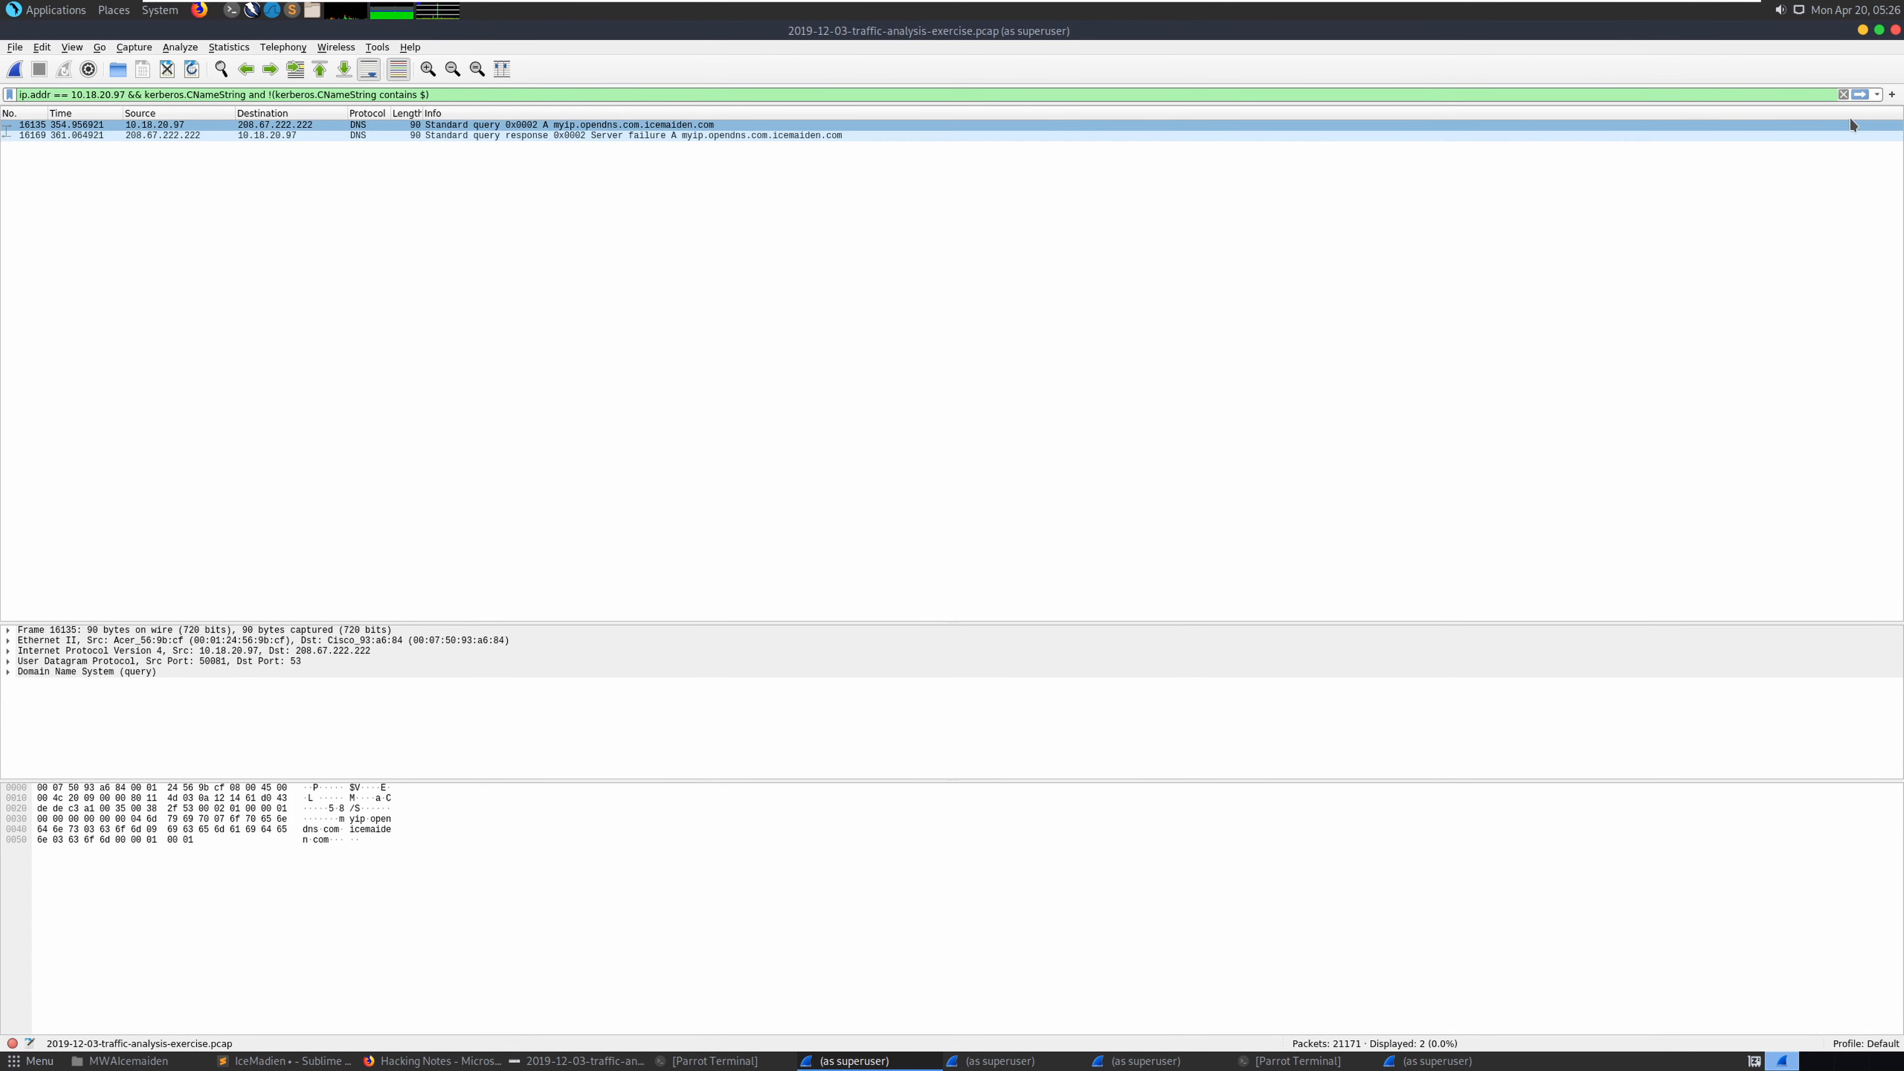
Reduce a recent display filter to ip.addr == 10.18.20.97, apply it and browse the host's packets
left_click(1879, 95)
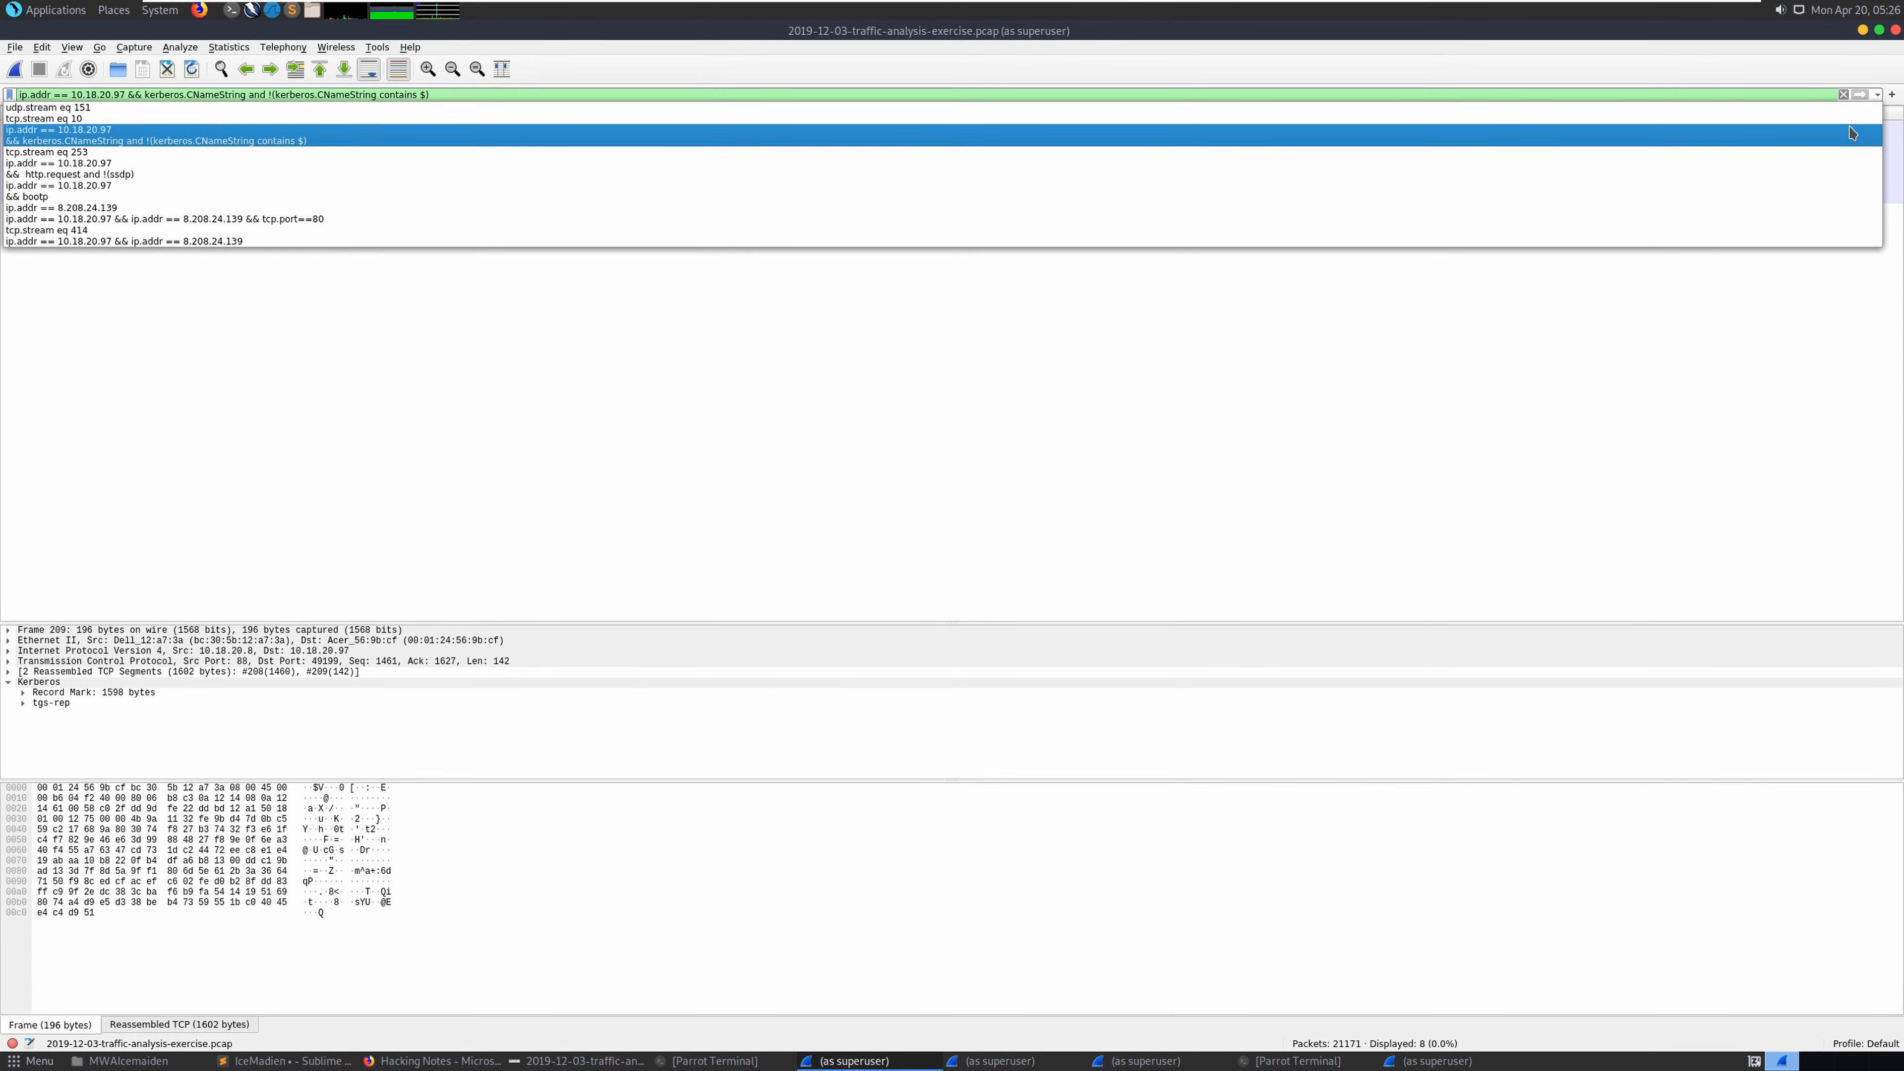
left_click(171, 218)
left_click_drag(338, 95, 131, 96)
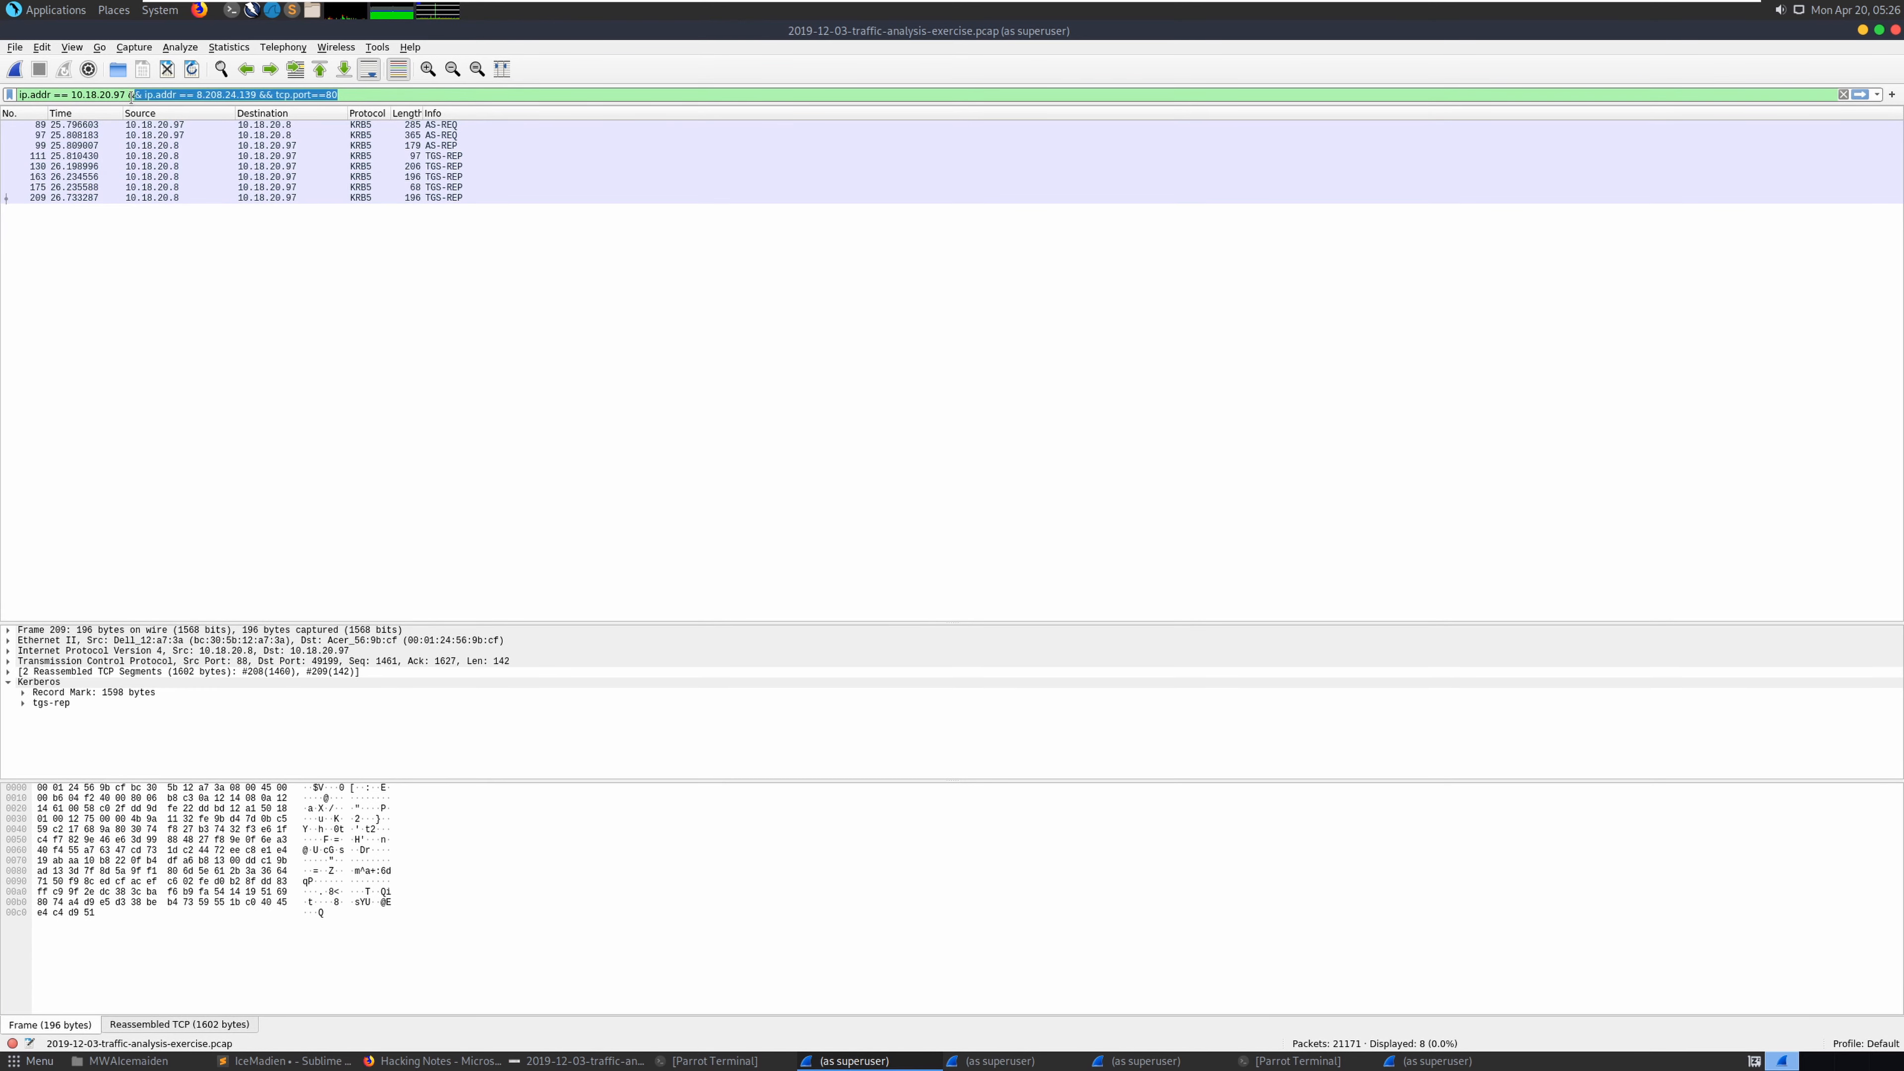
key("BackSpace")
key("Return")
left_click(641, 292)
scroll(642, 298, "down", 20)
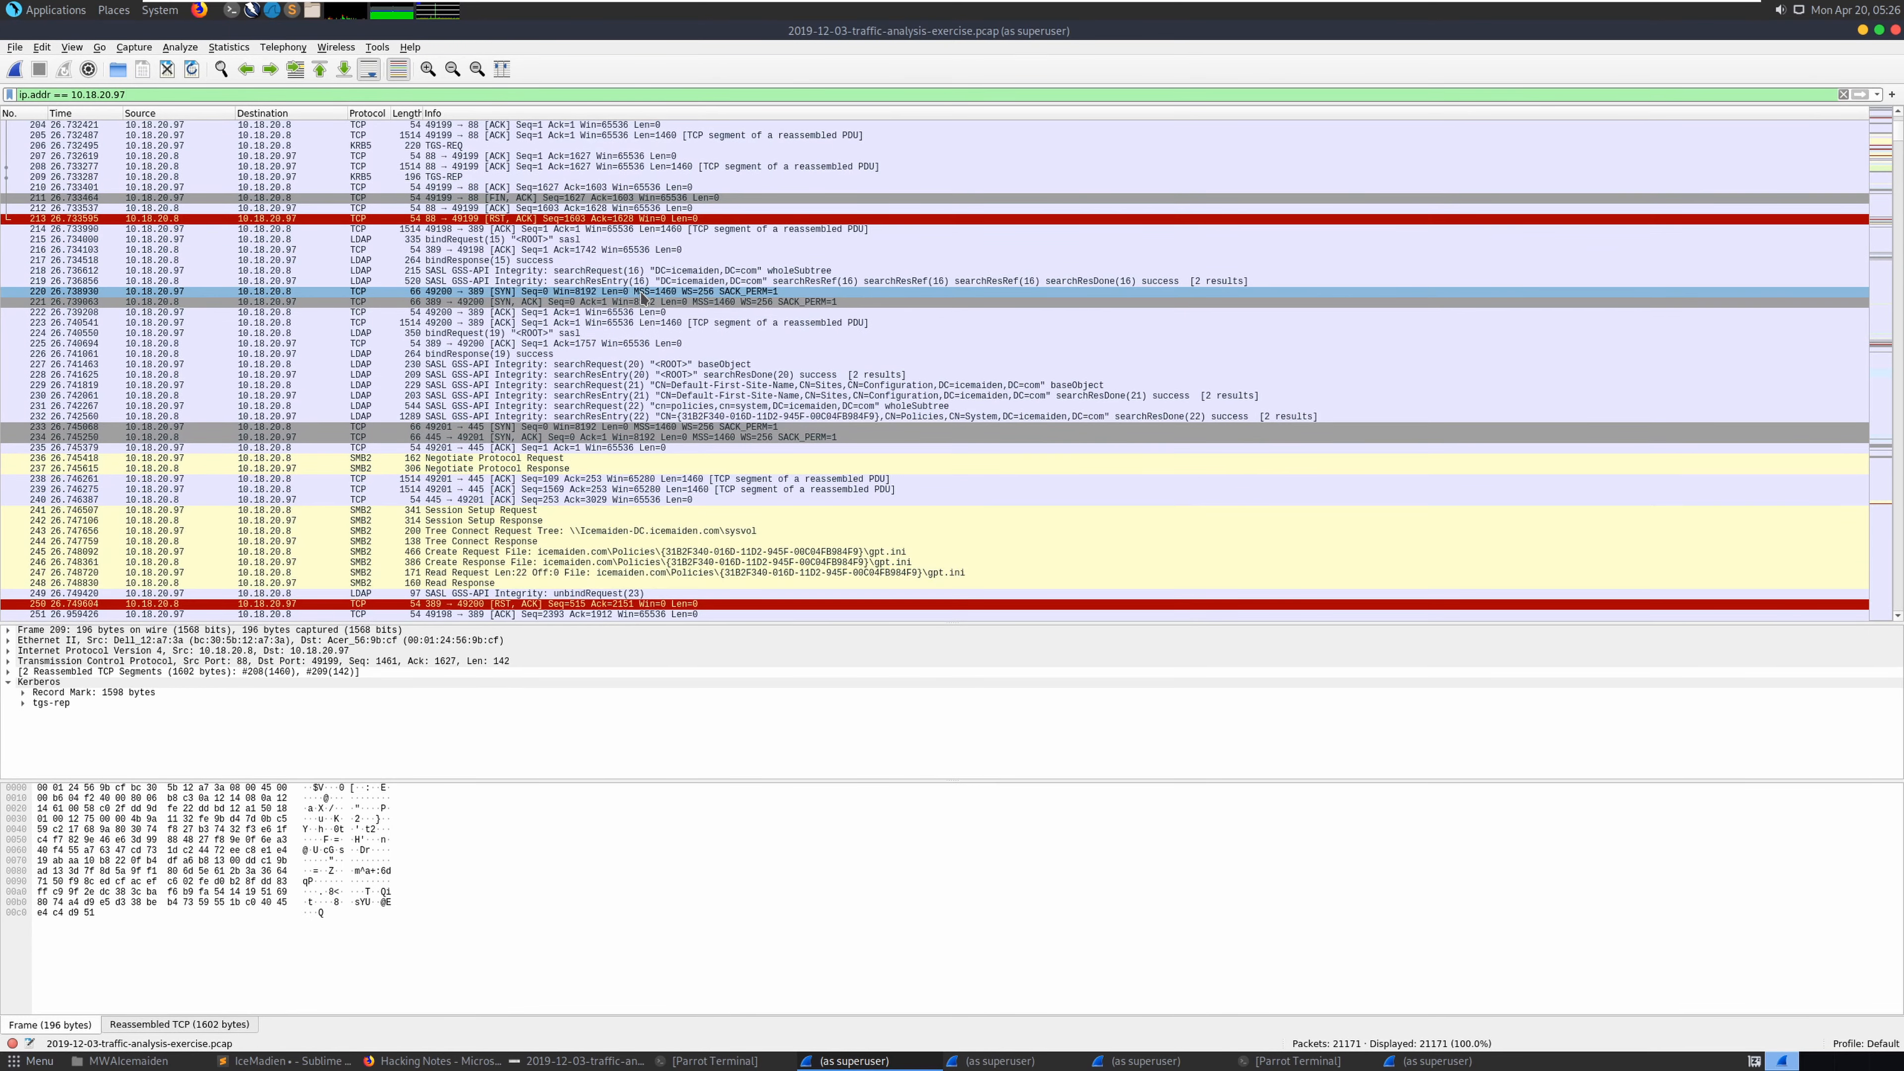
scroll(642, 298, "down", 18)
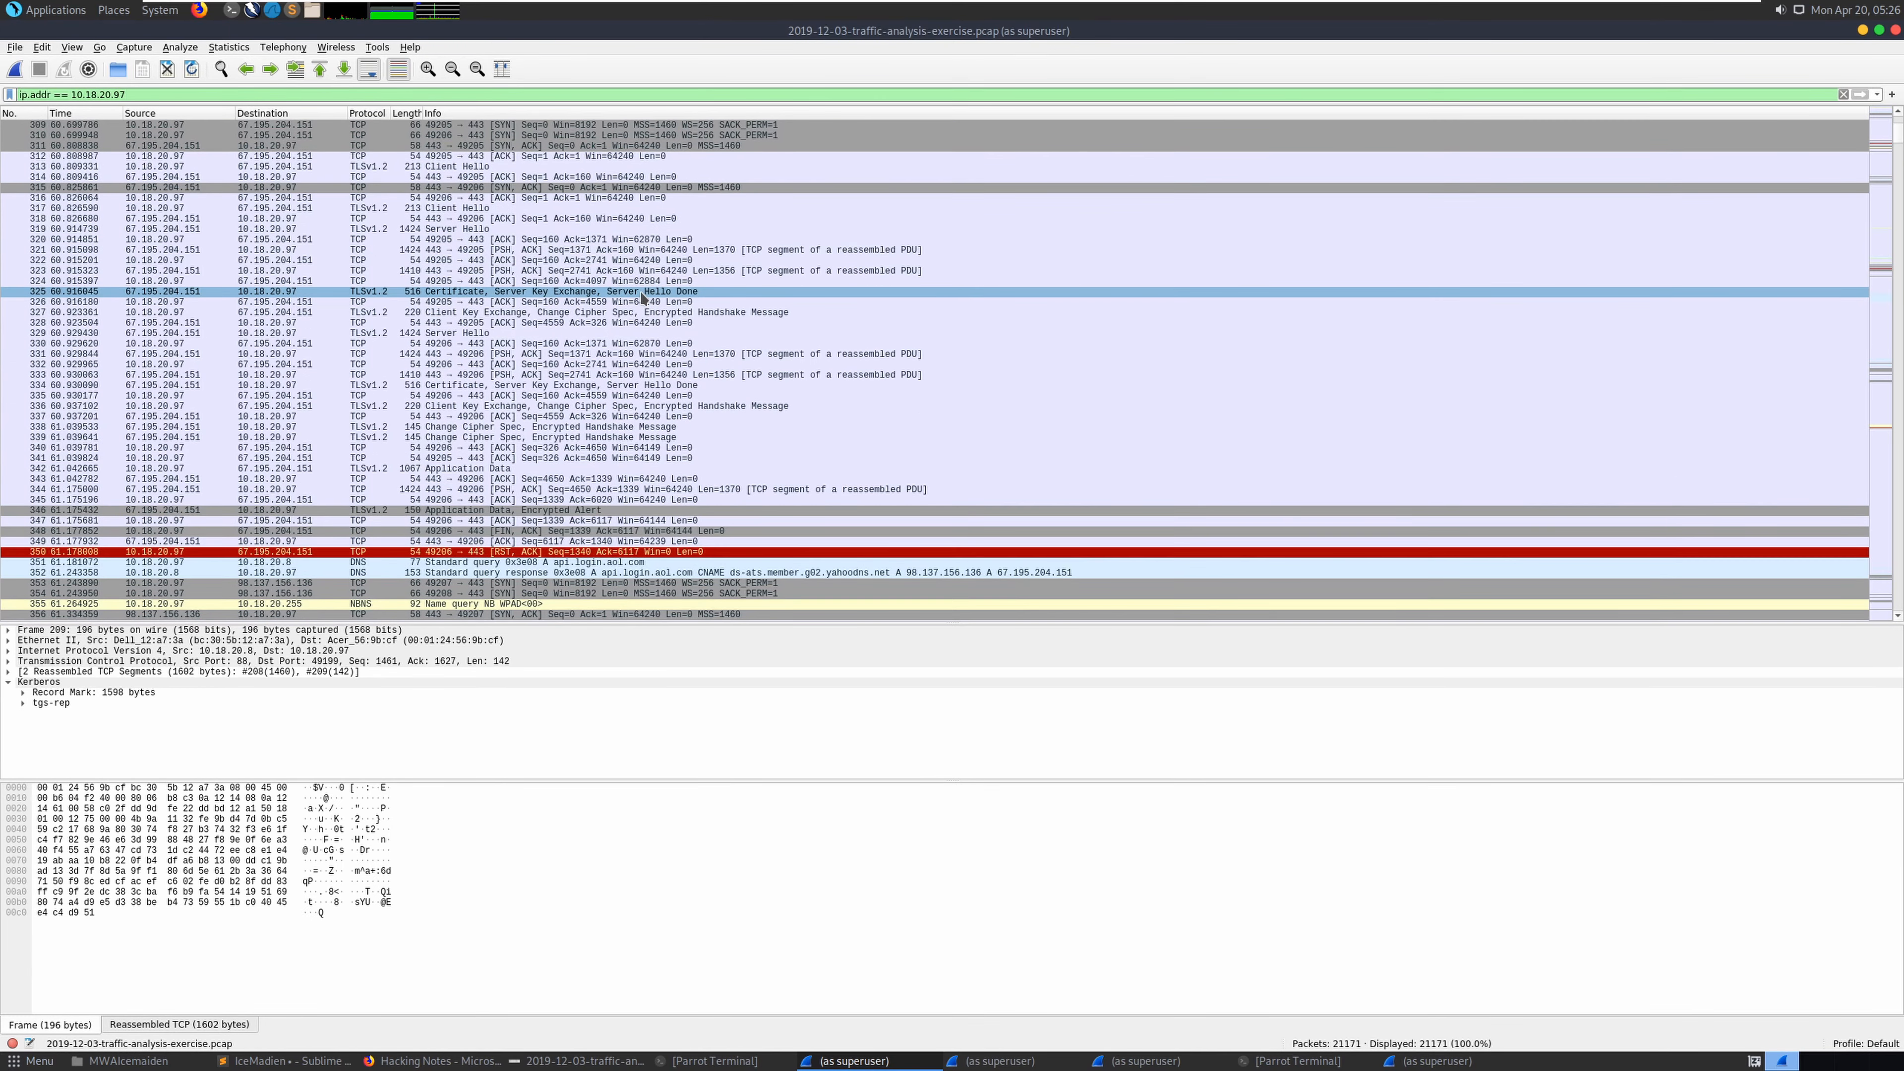
Try to find icemaiden.com in the packet list and clear the search text
left_click(568, 344)
key("ctrl+f")
type("icemaiden.com")
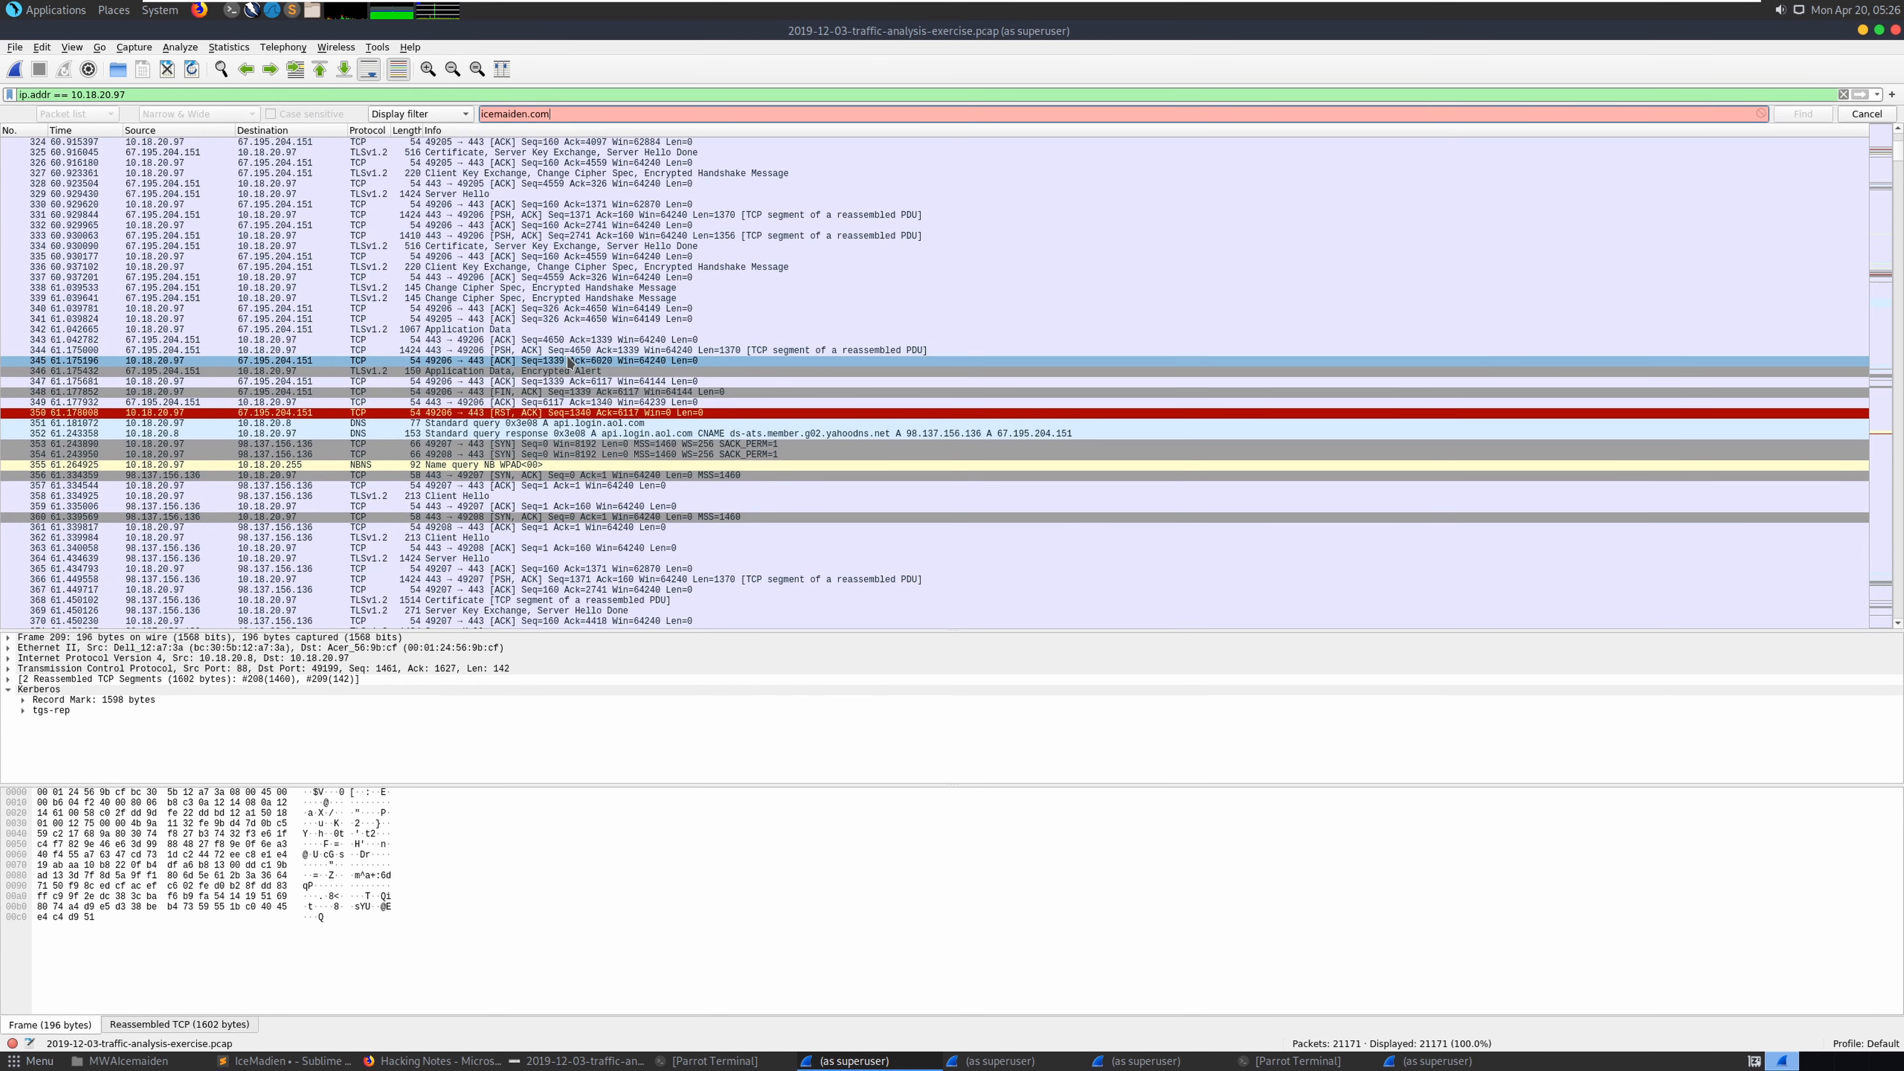
left_click(567, 372)
key("BackSpace")
key("BackSpace")
key("BackSpace")
key("BackSpace")
key("BackSpace")
key("BackSpace")
key("BackSpace")
key("BackSpace")
key("BackSpace")
key("BackSpace")
key("BackSpace")
key("BackSpace")
key("BackSpace")
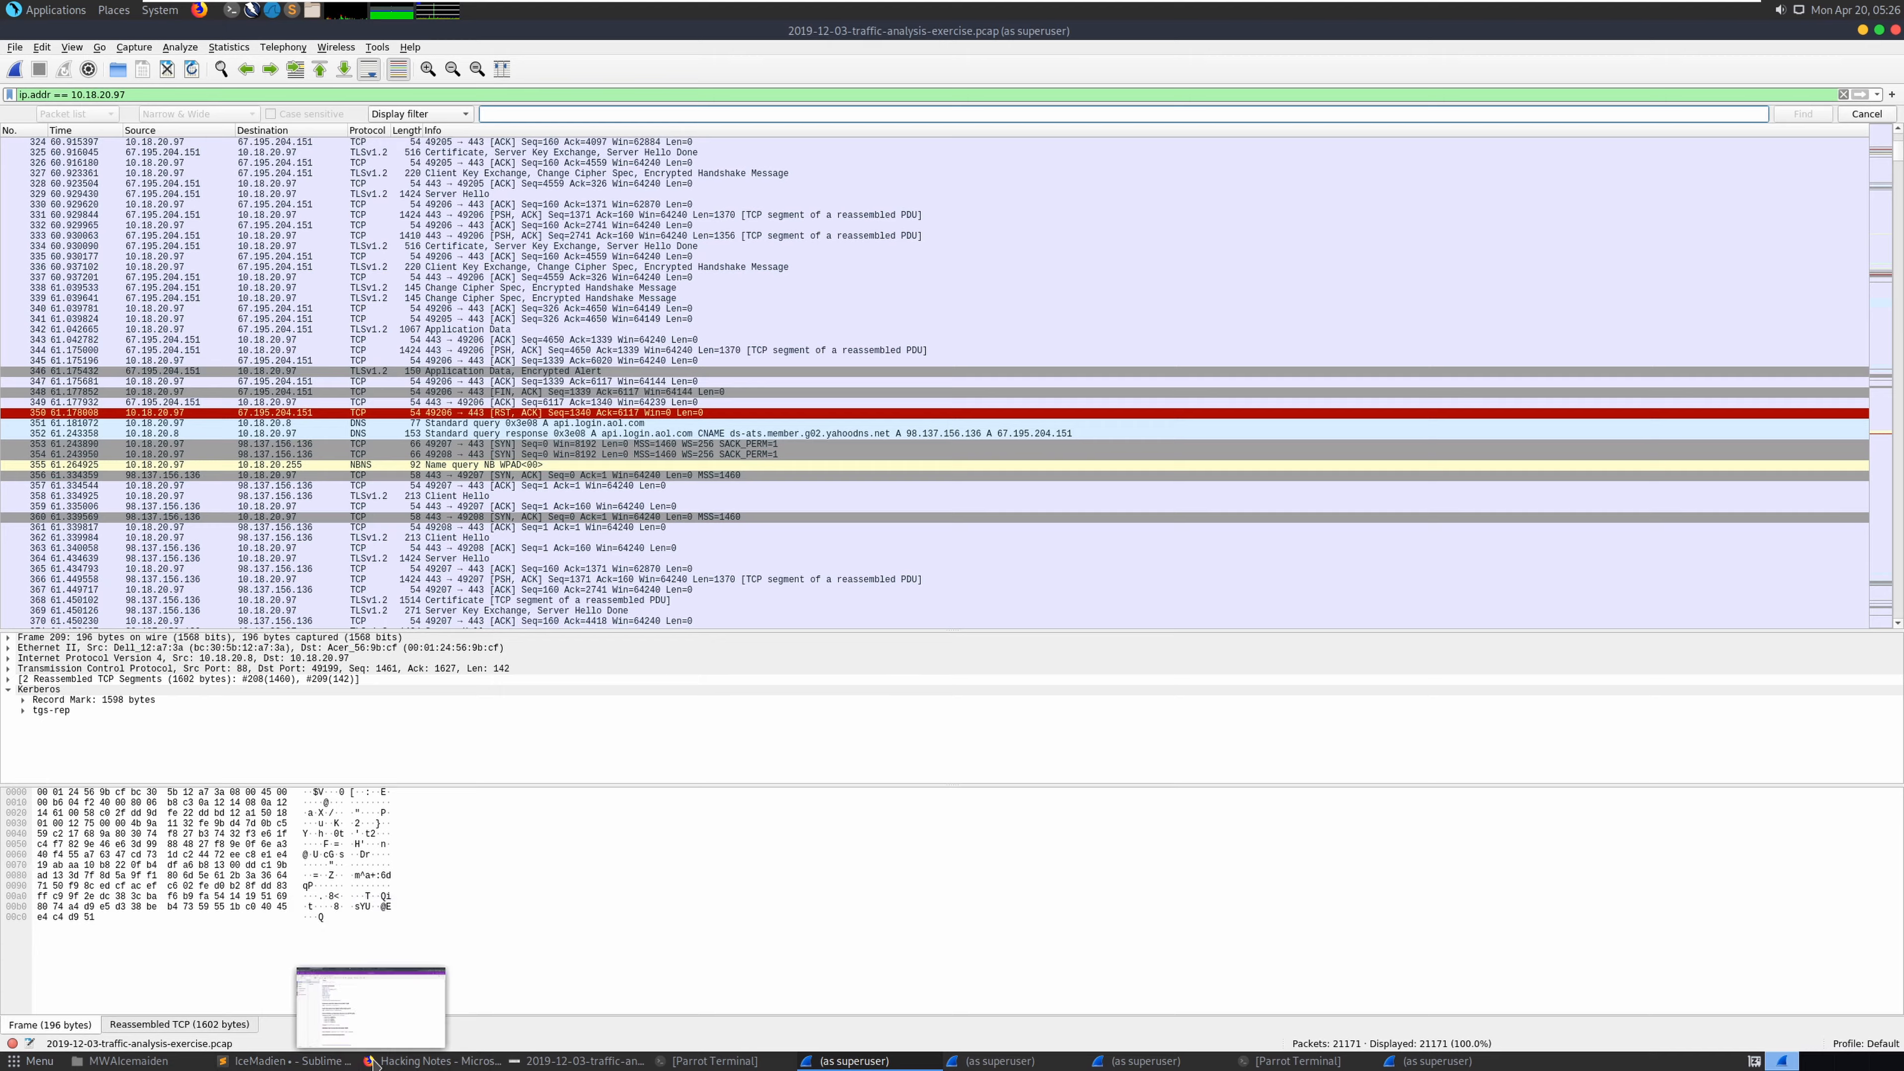
Switch to Firefox, look up icemaiden.com on VirusTotal and review its details, relations and community comments
left_click(420, 1061)
left_click(398, 32)
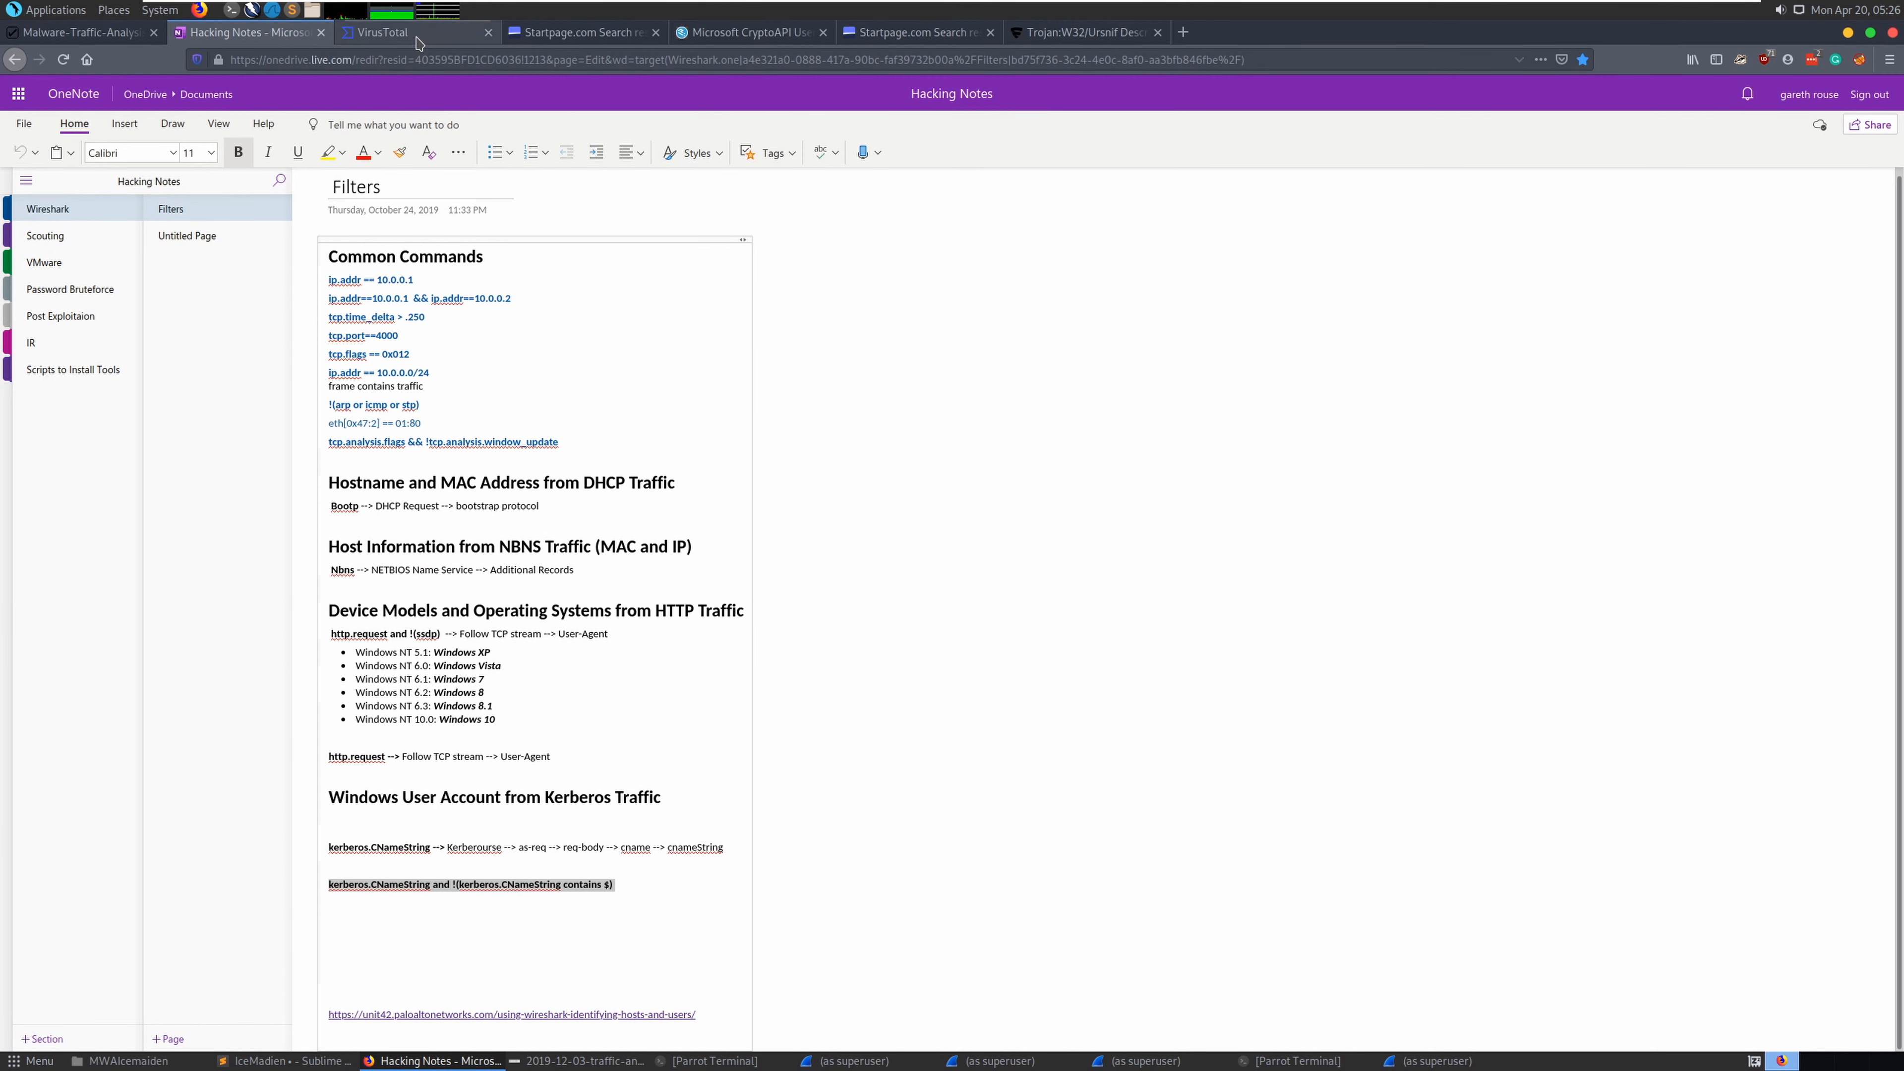
left_click(464, 93)
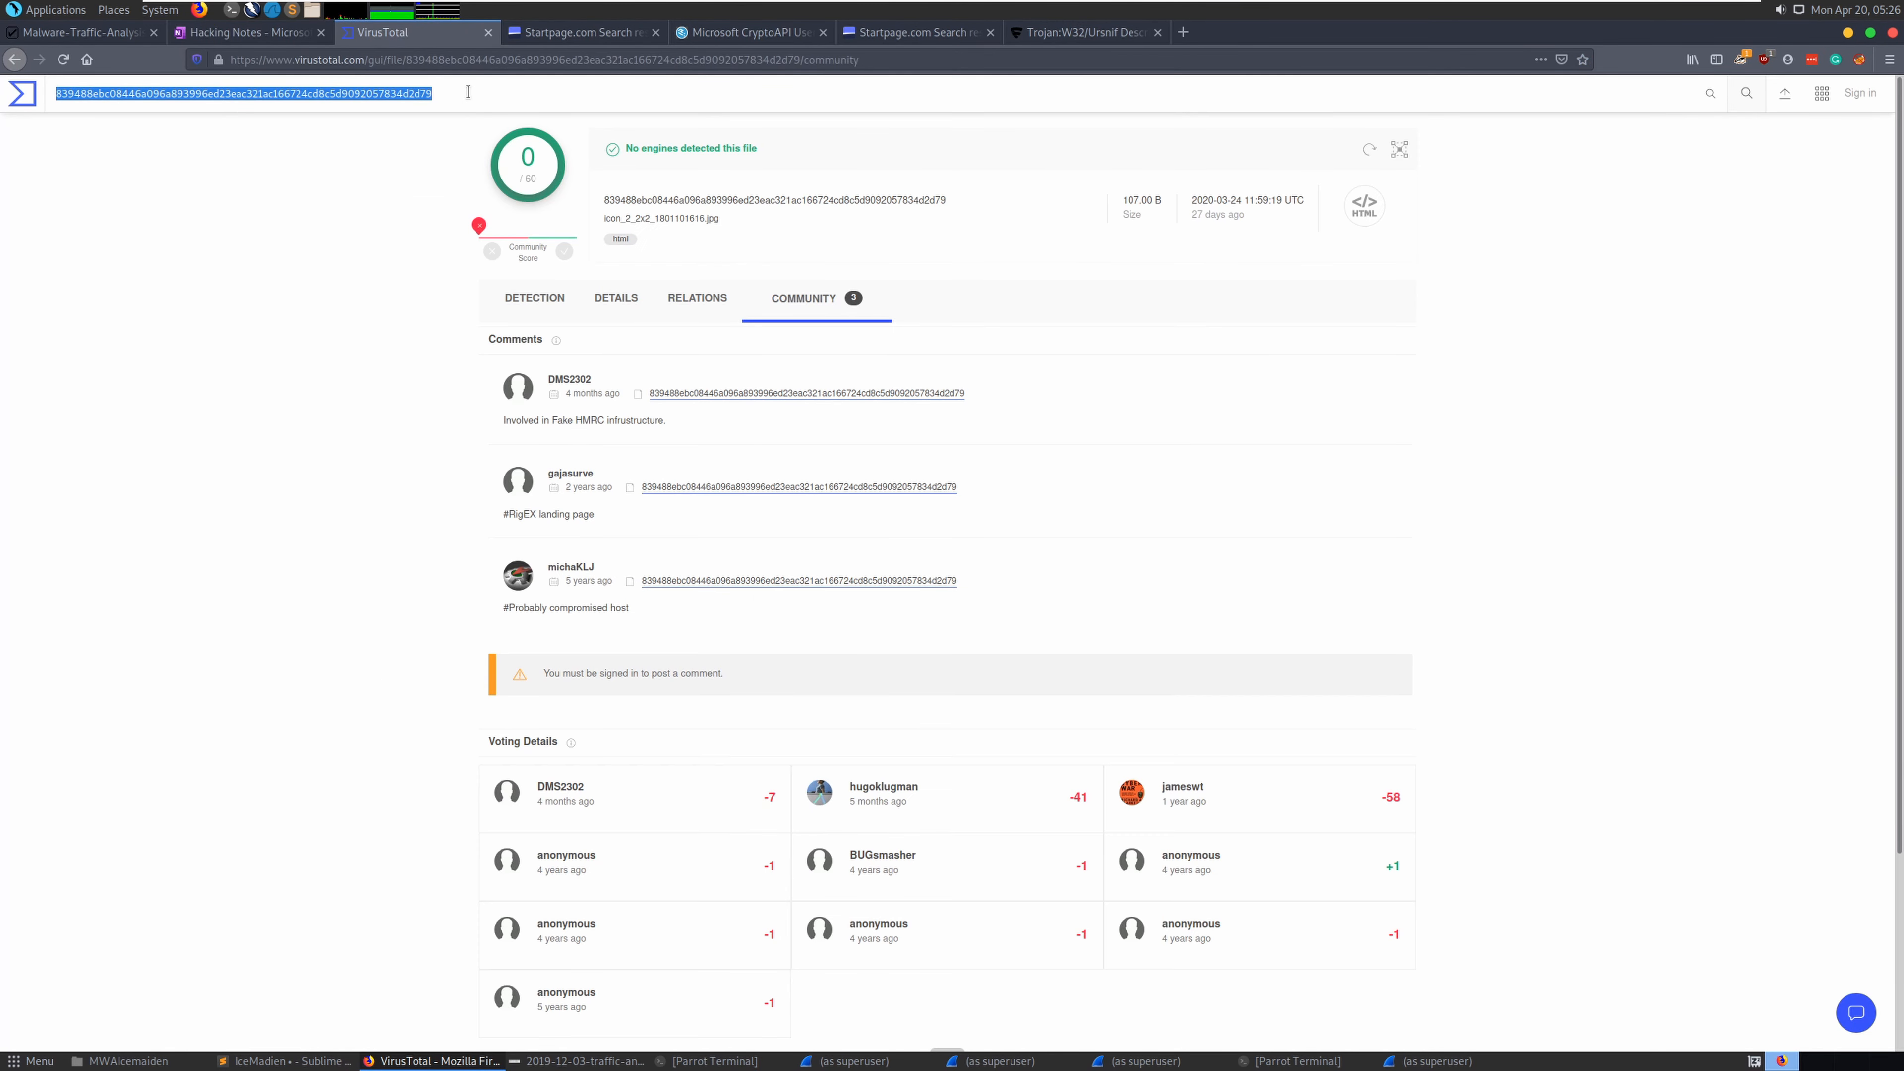
key("ctrl+v")
key("Return")
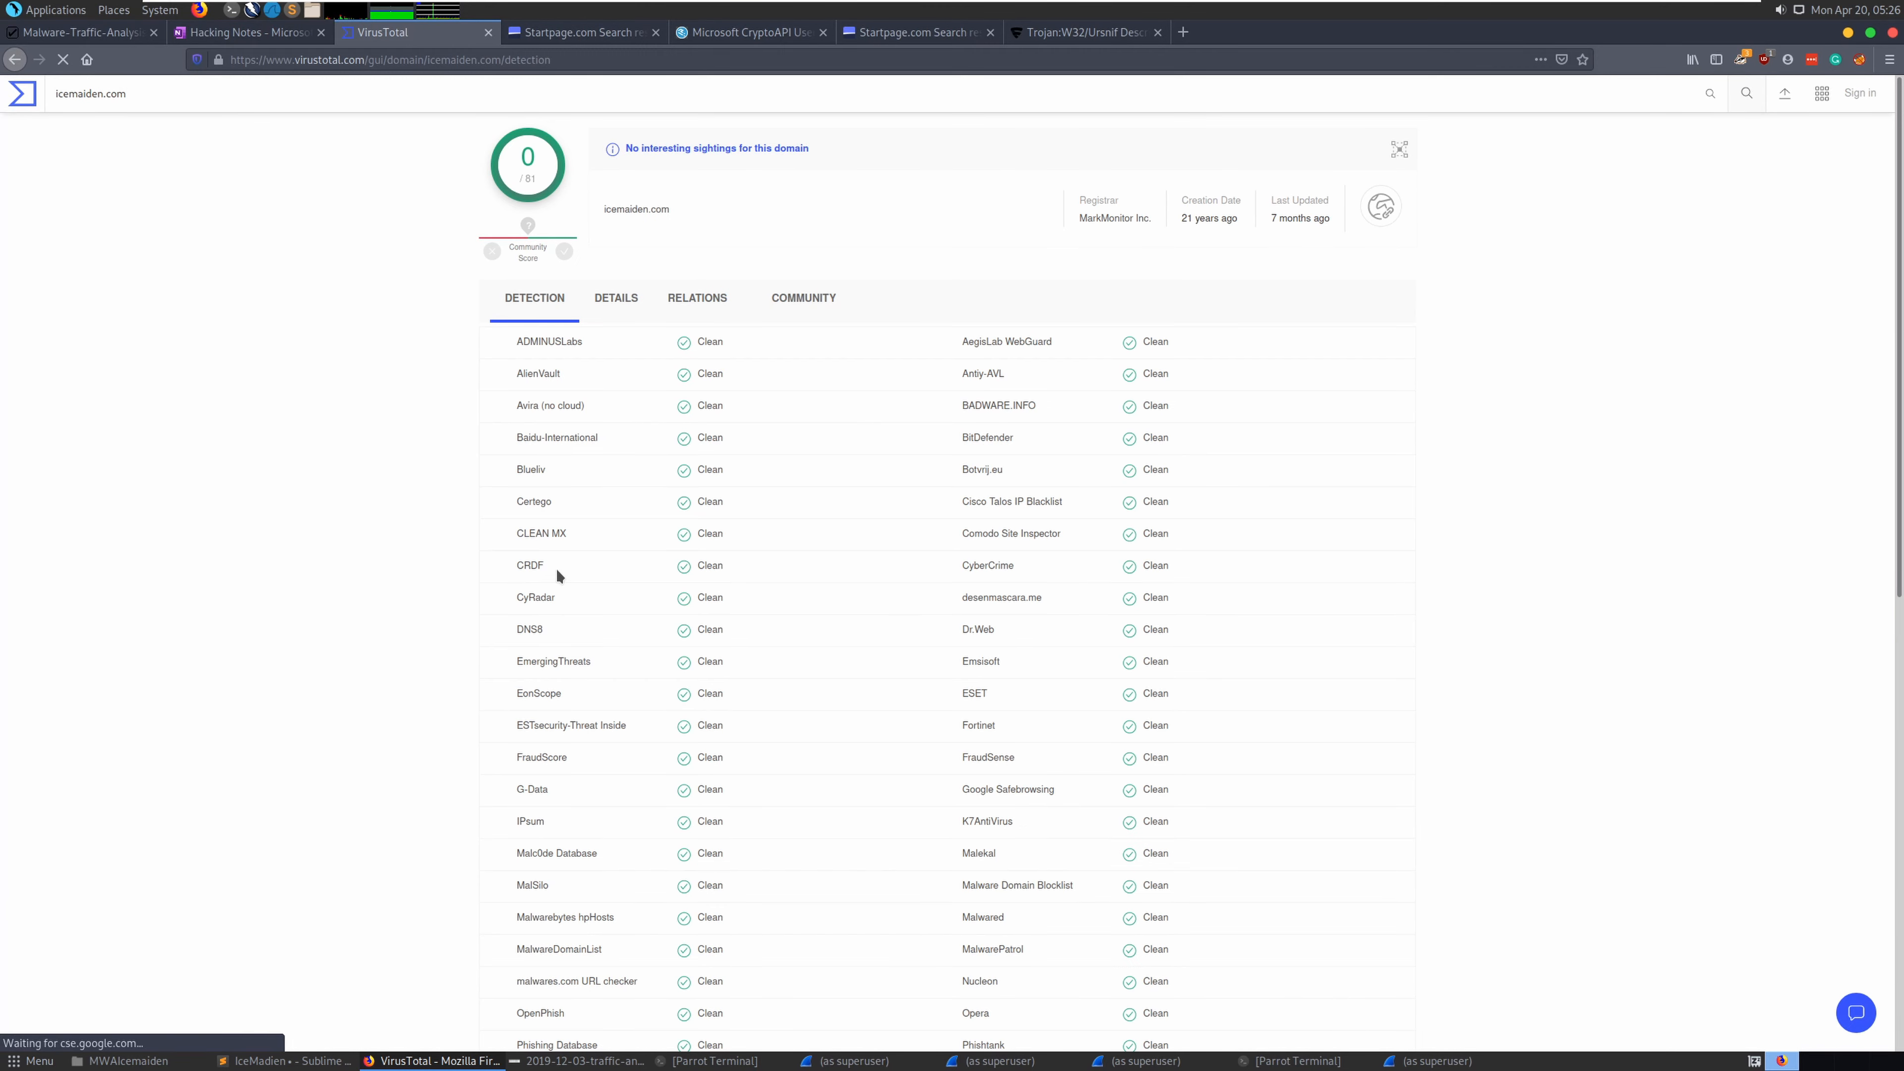
left_click(617, 309)
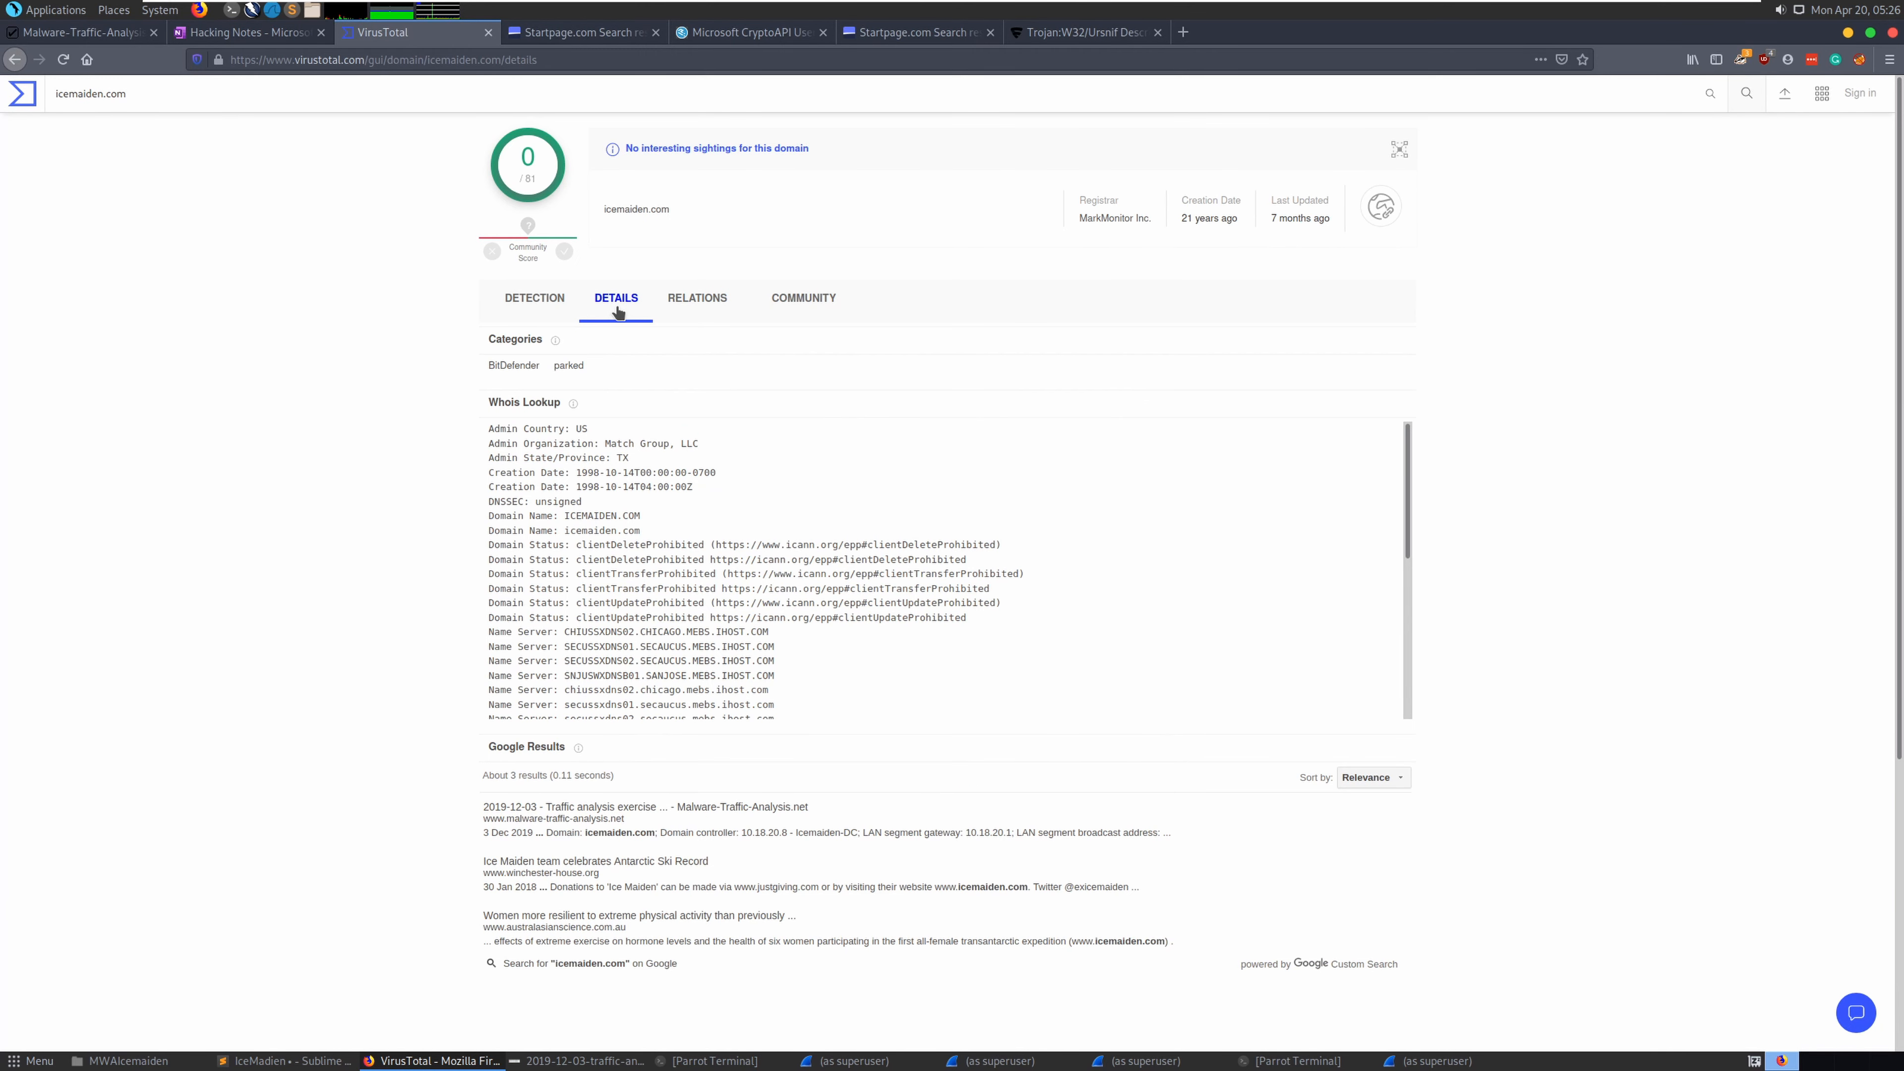
left_click(698, 303)
left_click(815, 315)
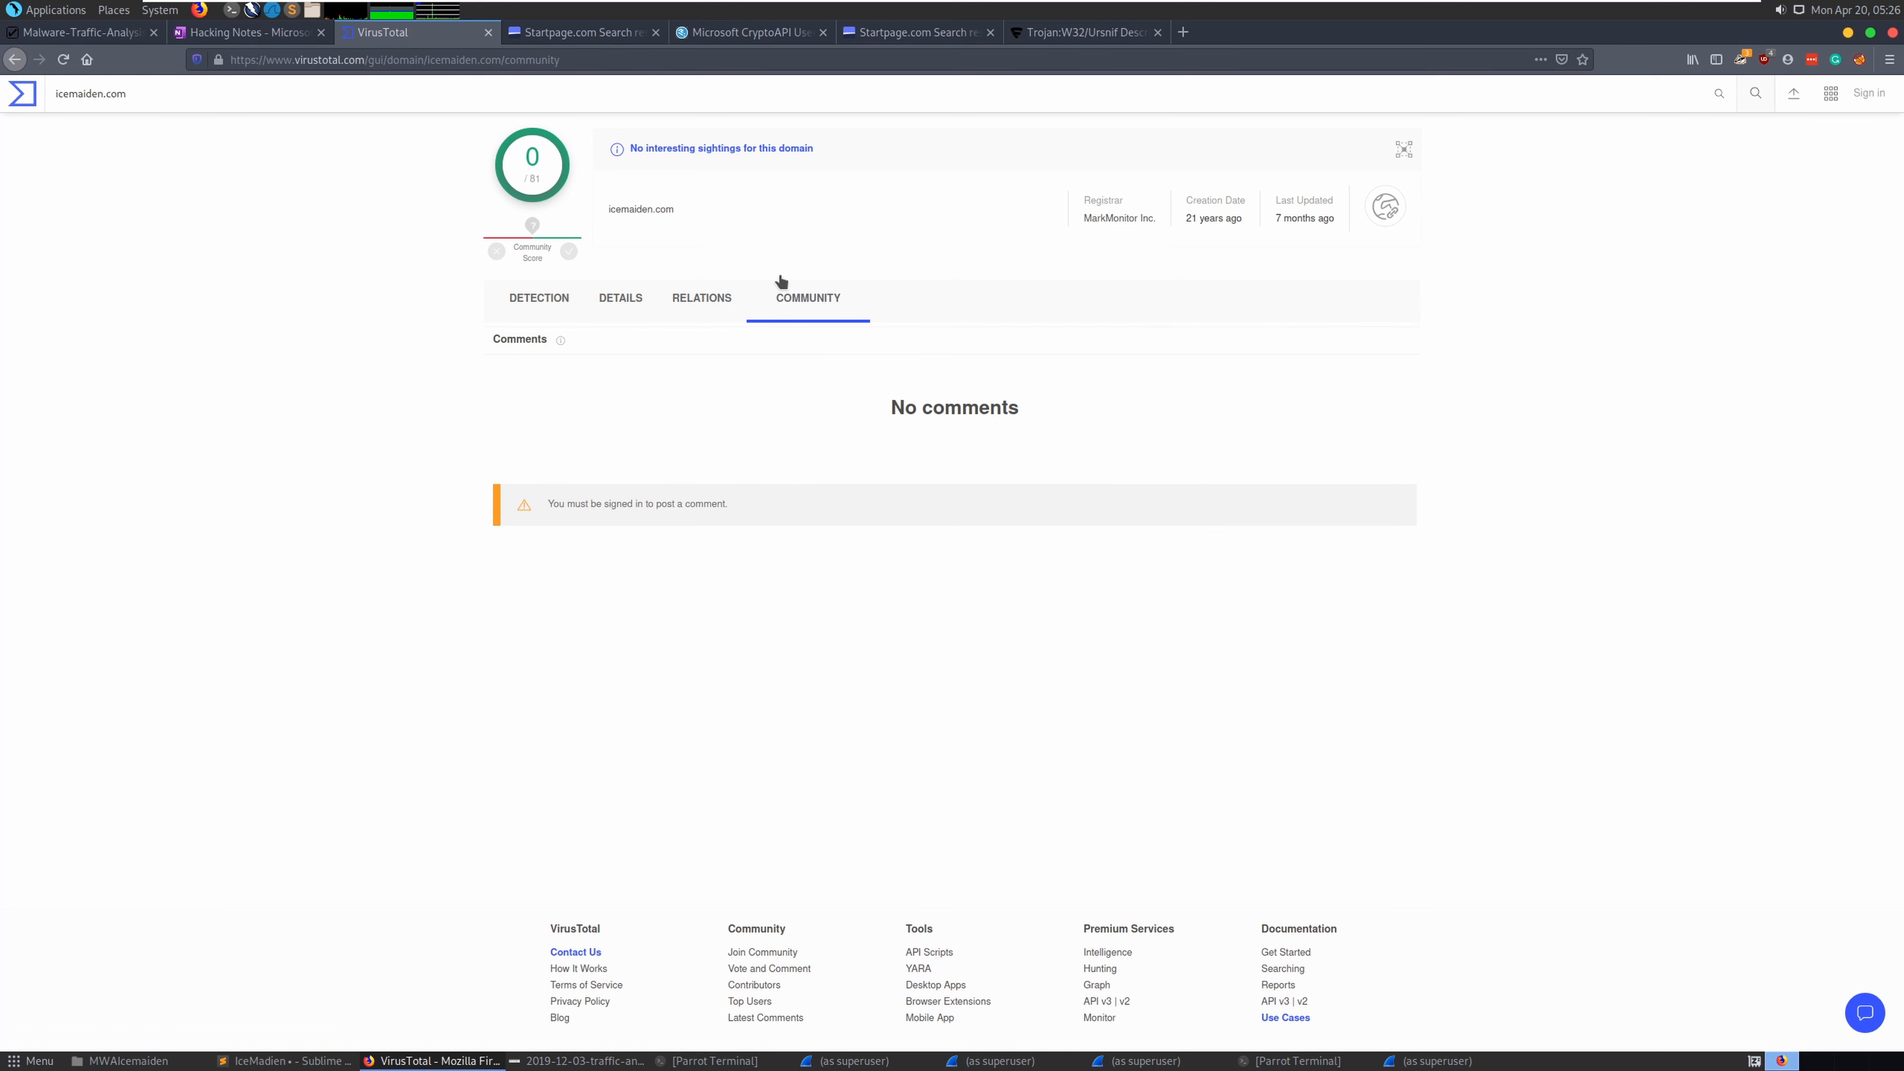
Try to open icemaiden.com in a new browser tab
left_click(1188, 38)
type("icemaiden.com")
key("Return")
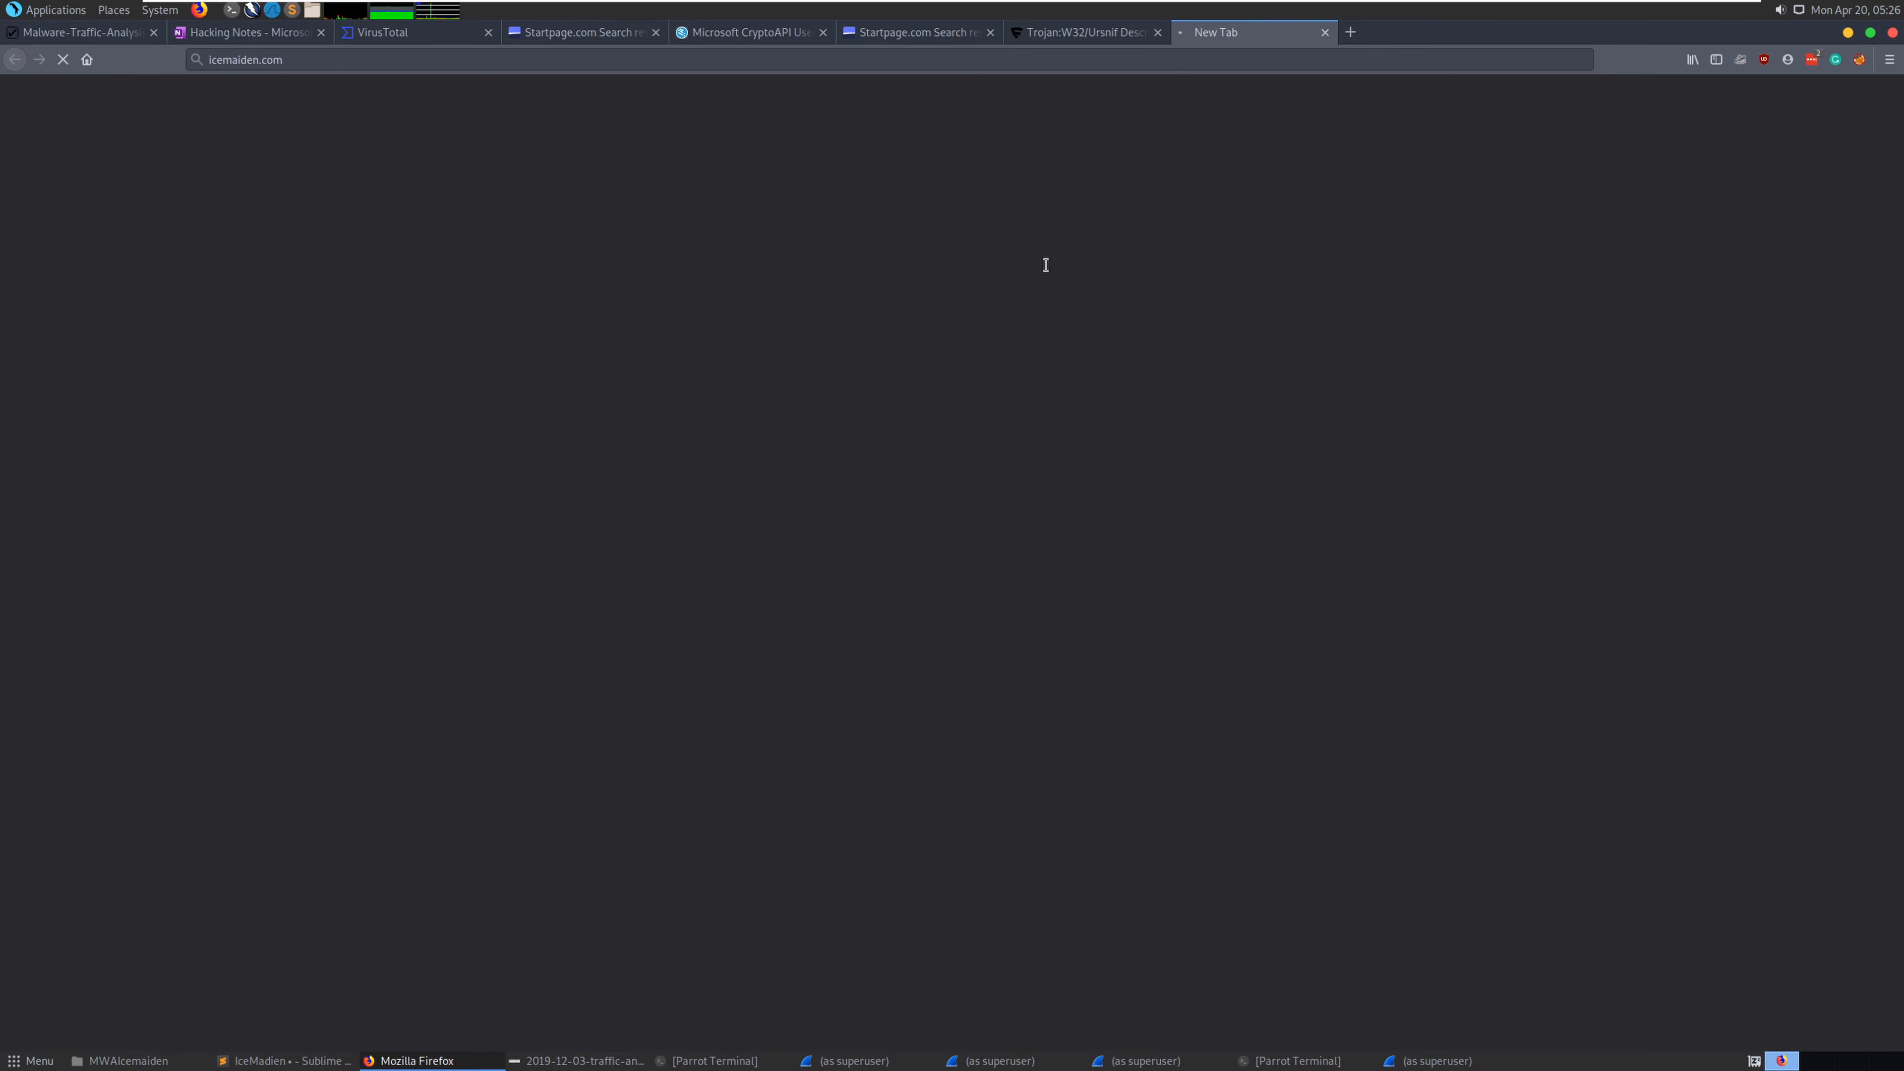
Open urlscan.io in a new browser tab and submit icemaiden.com for a public scan
left_click(1350, 32)
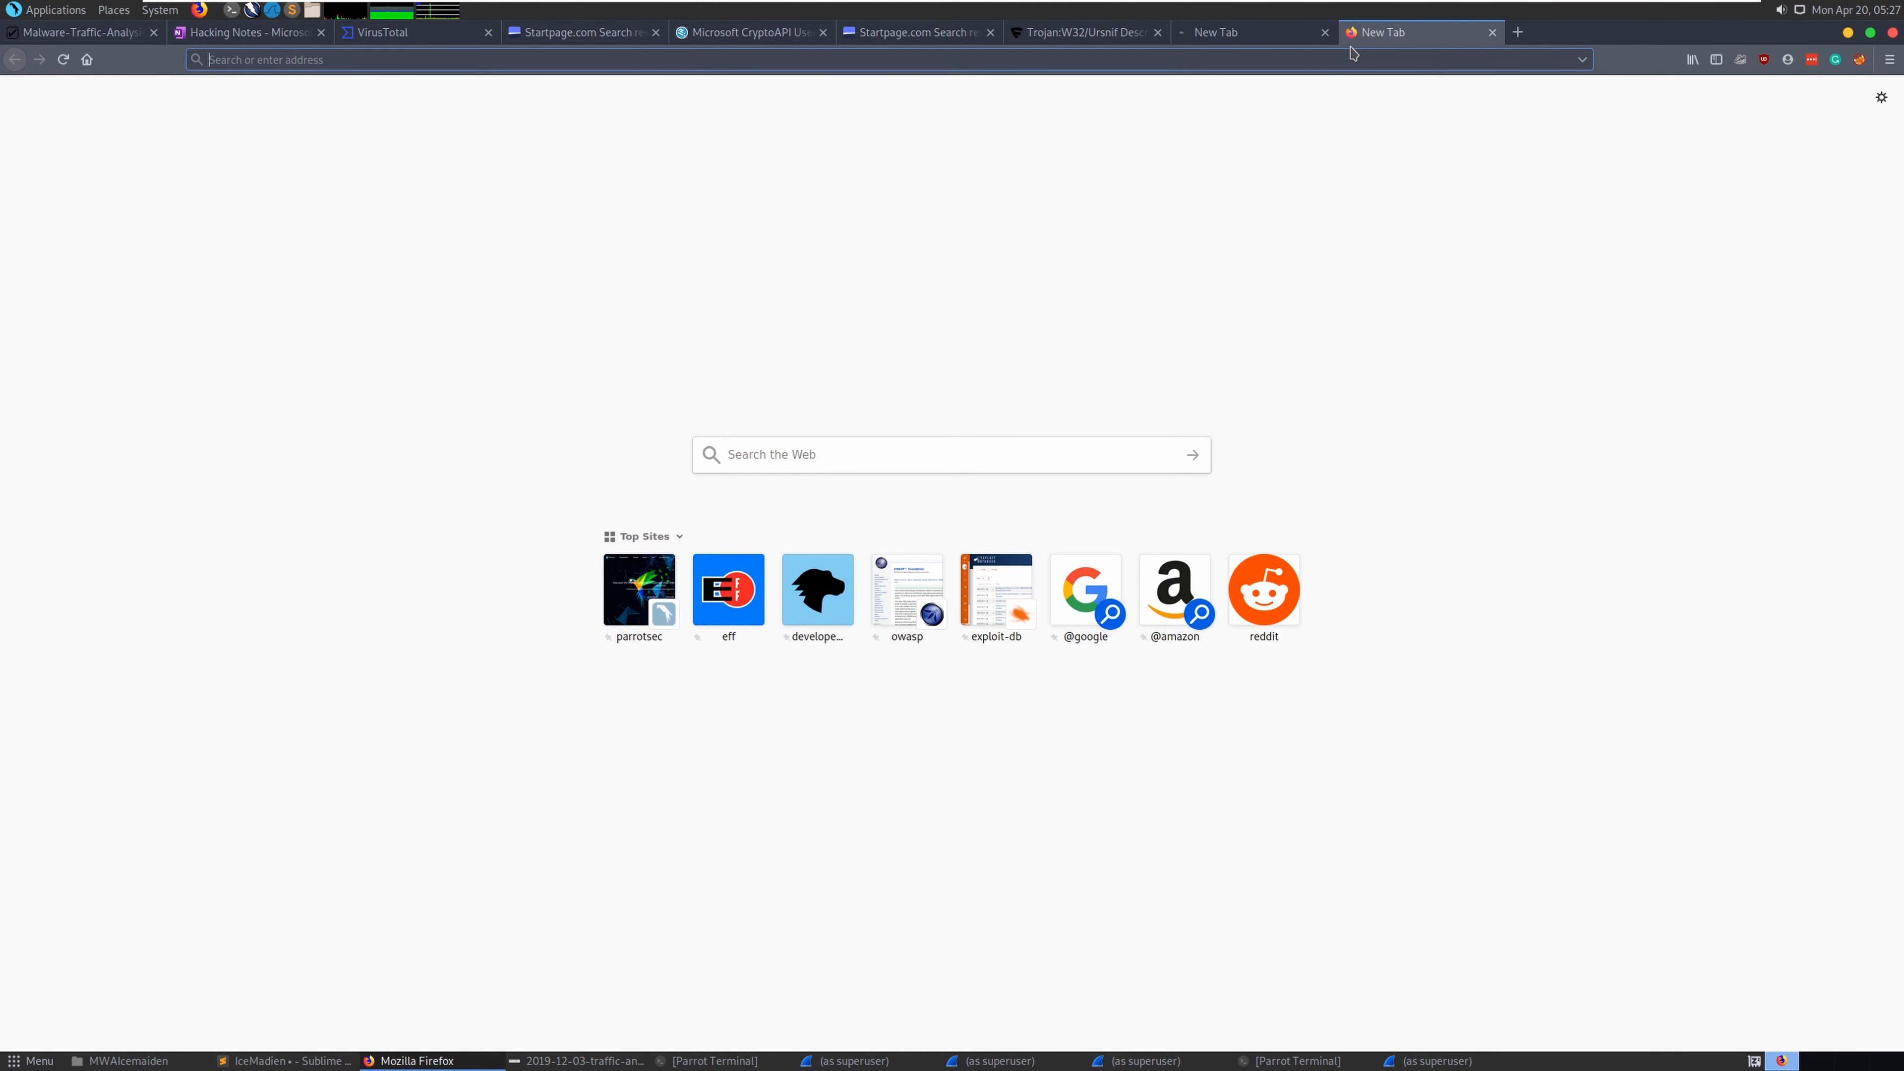
type("url")
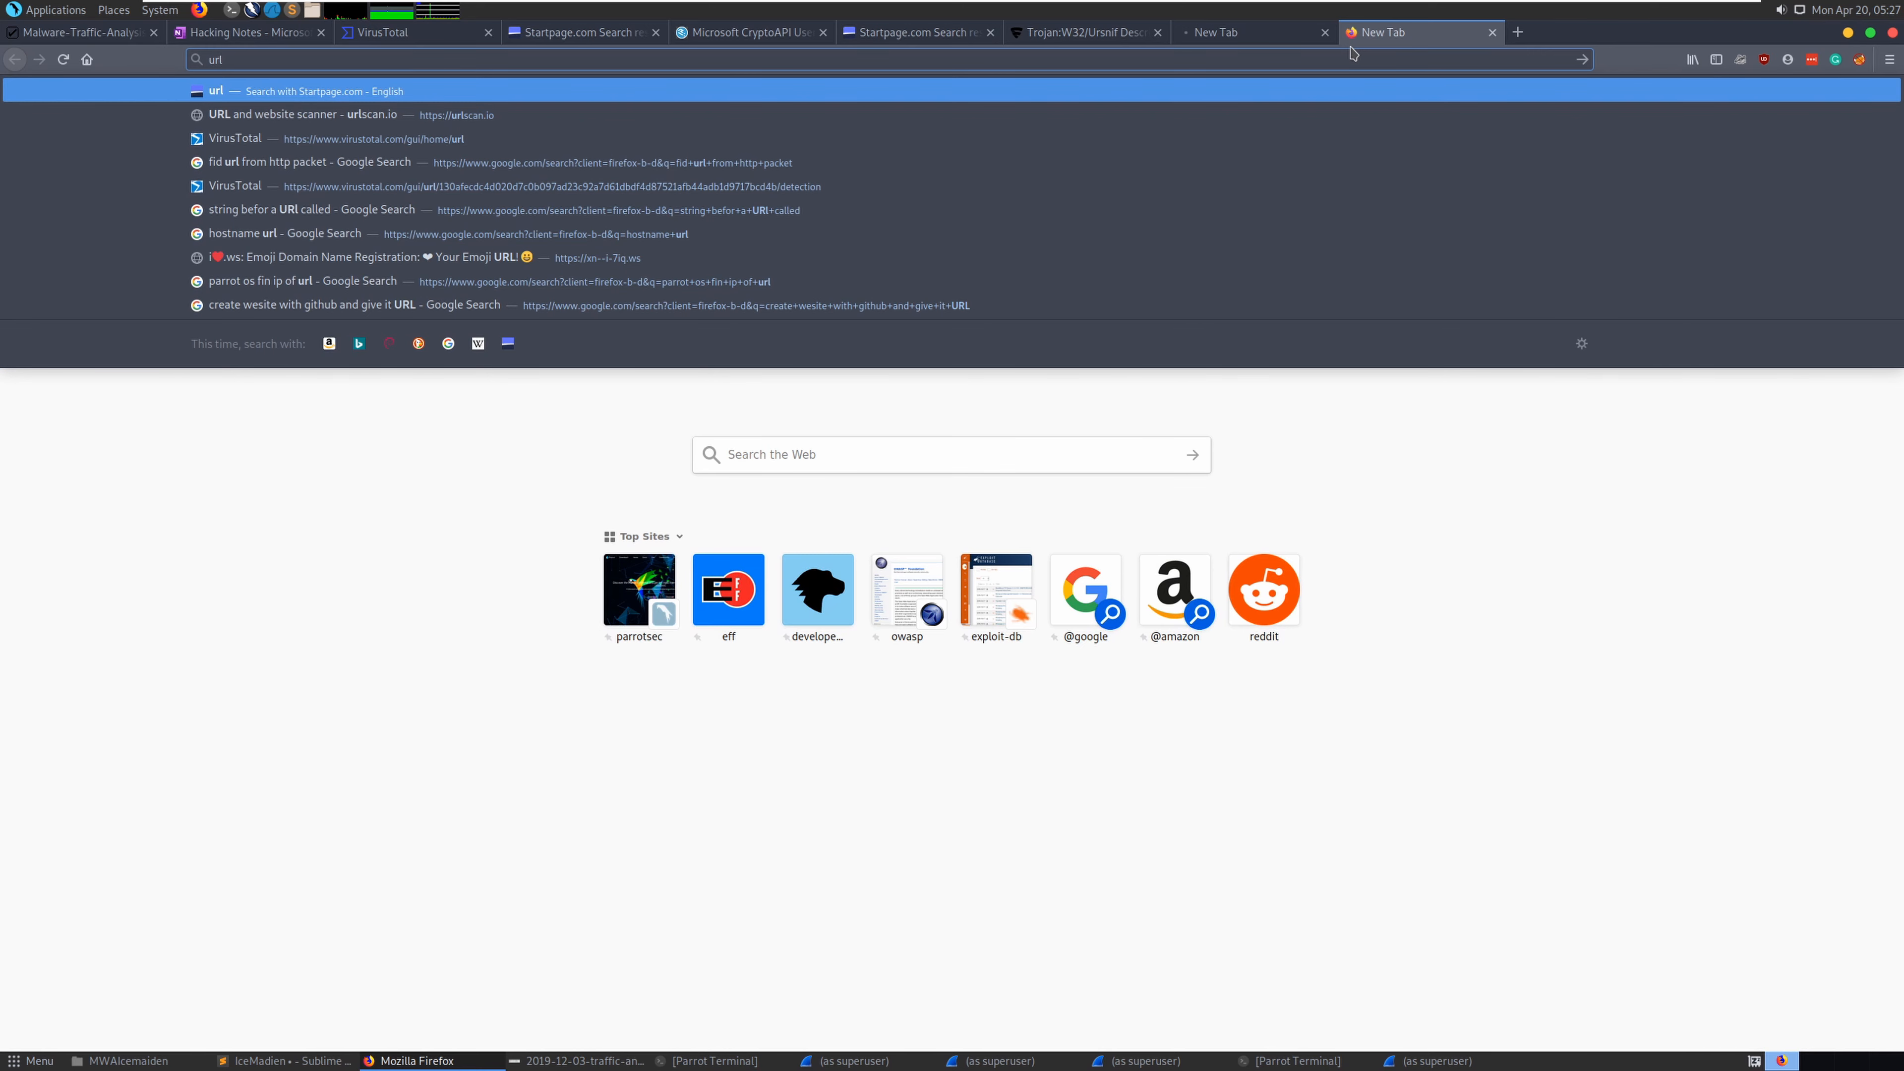
type("scan.io")
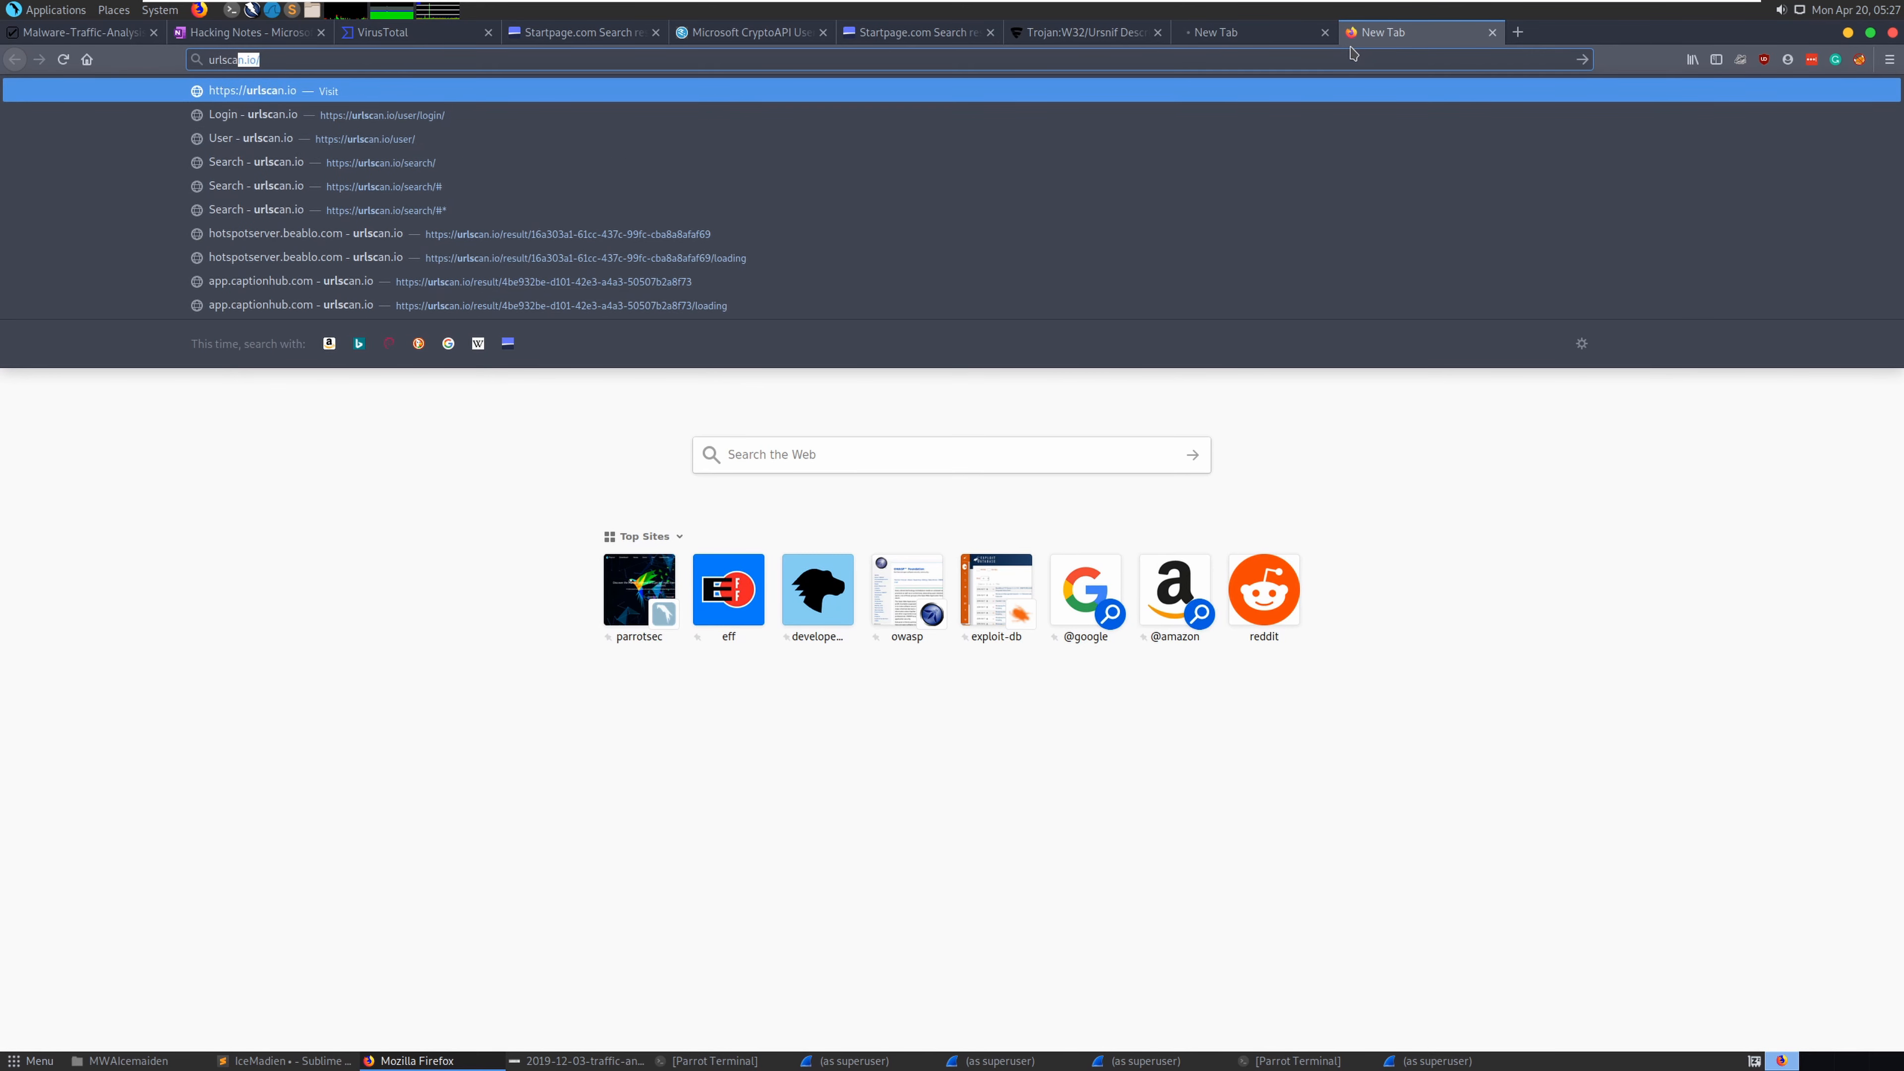
key("Return")
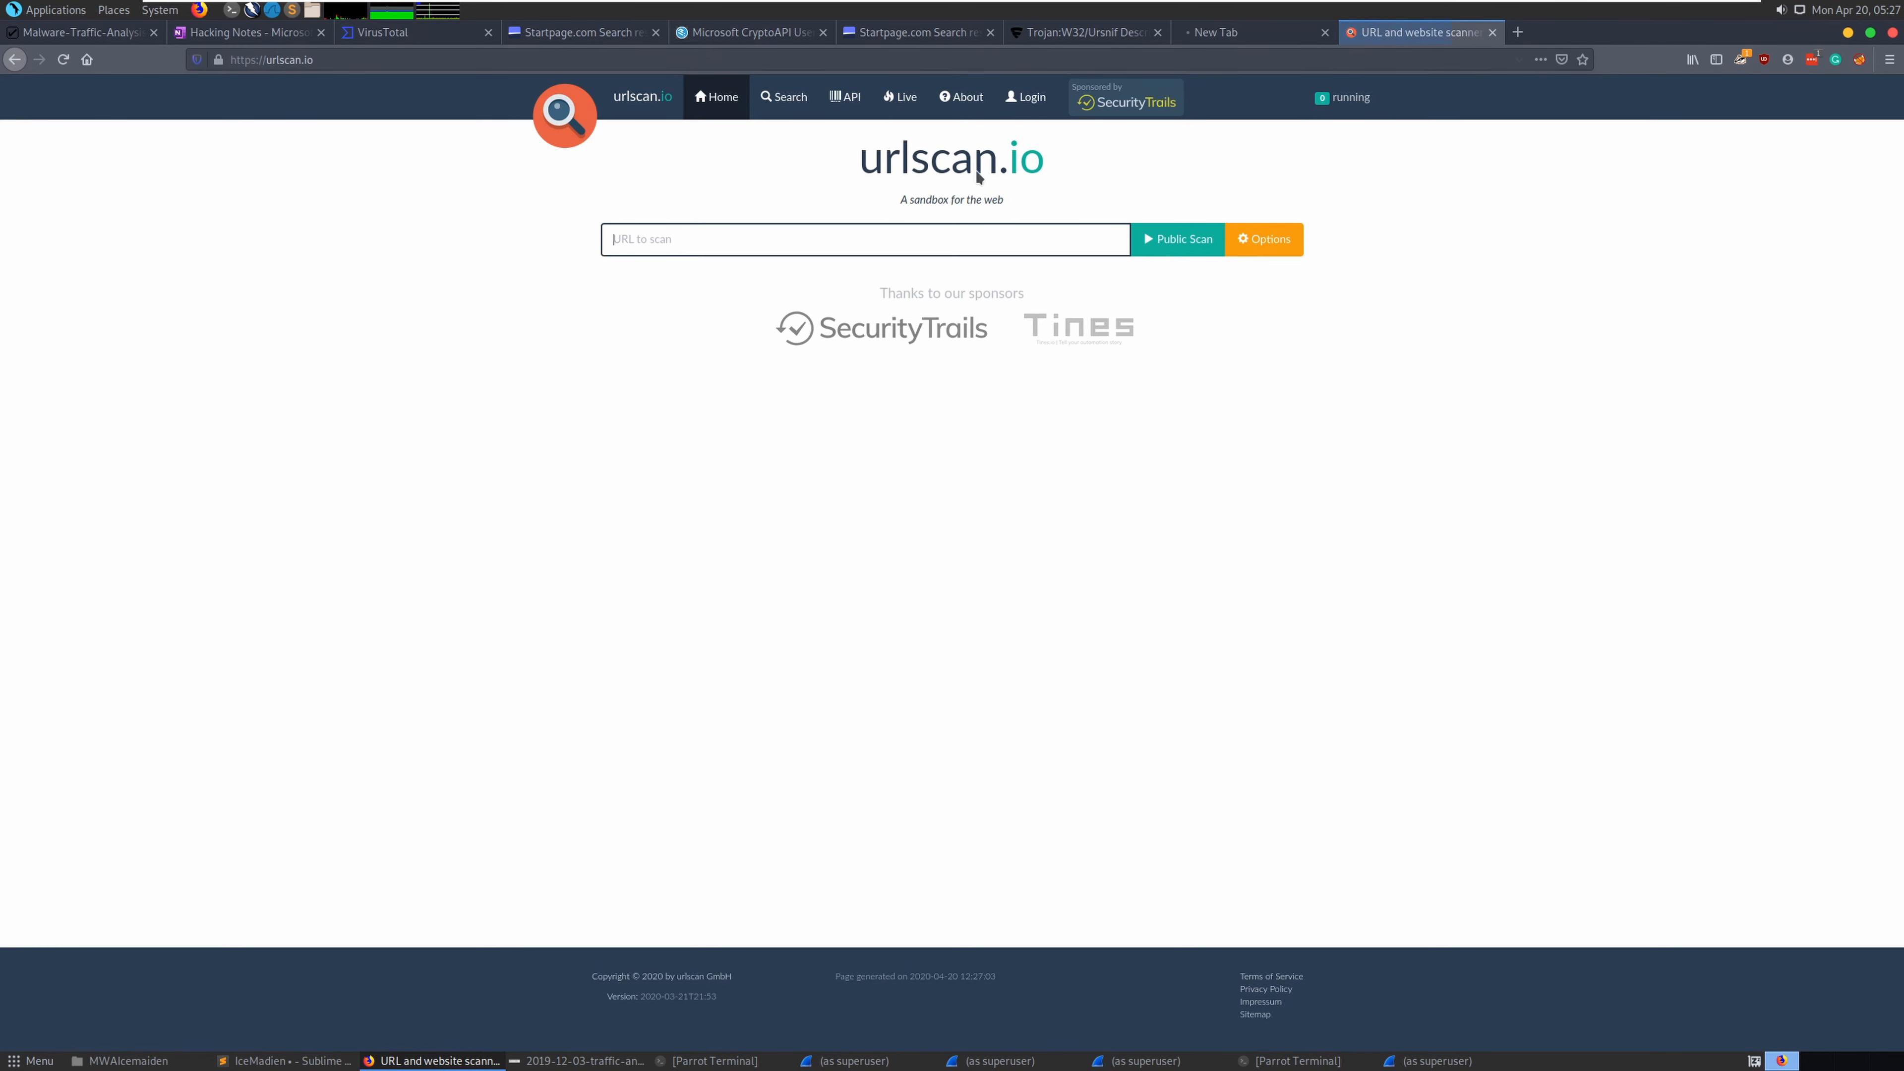
left_click(962, 235)
key("ctrl+v")
left_click(1178, 241)
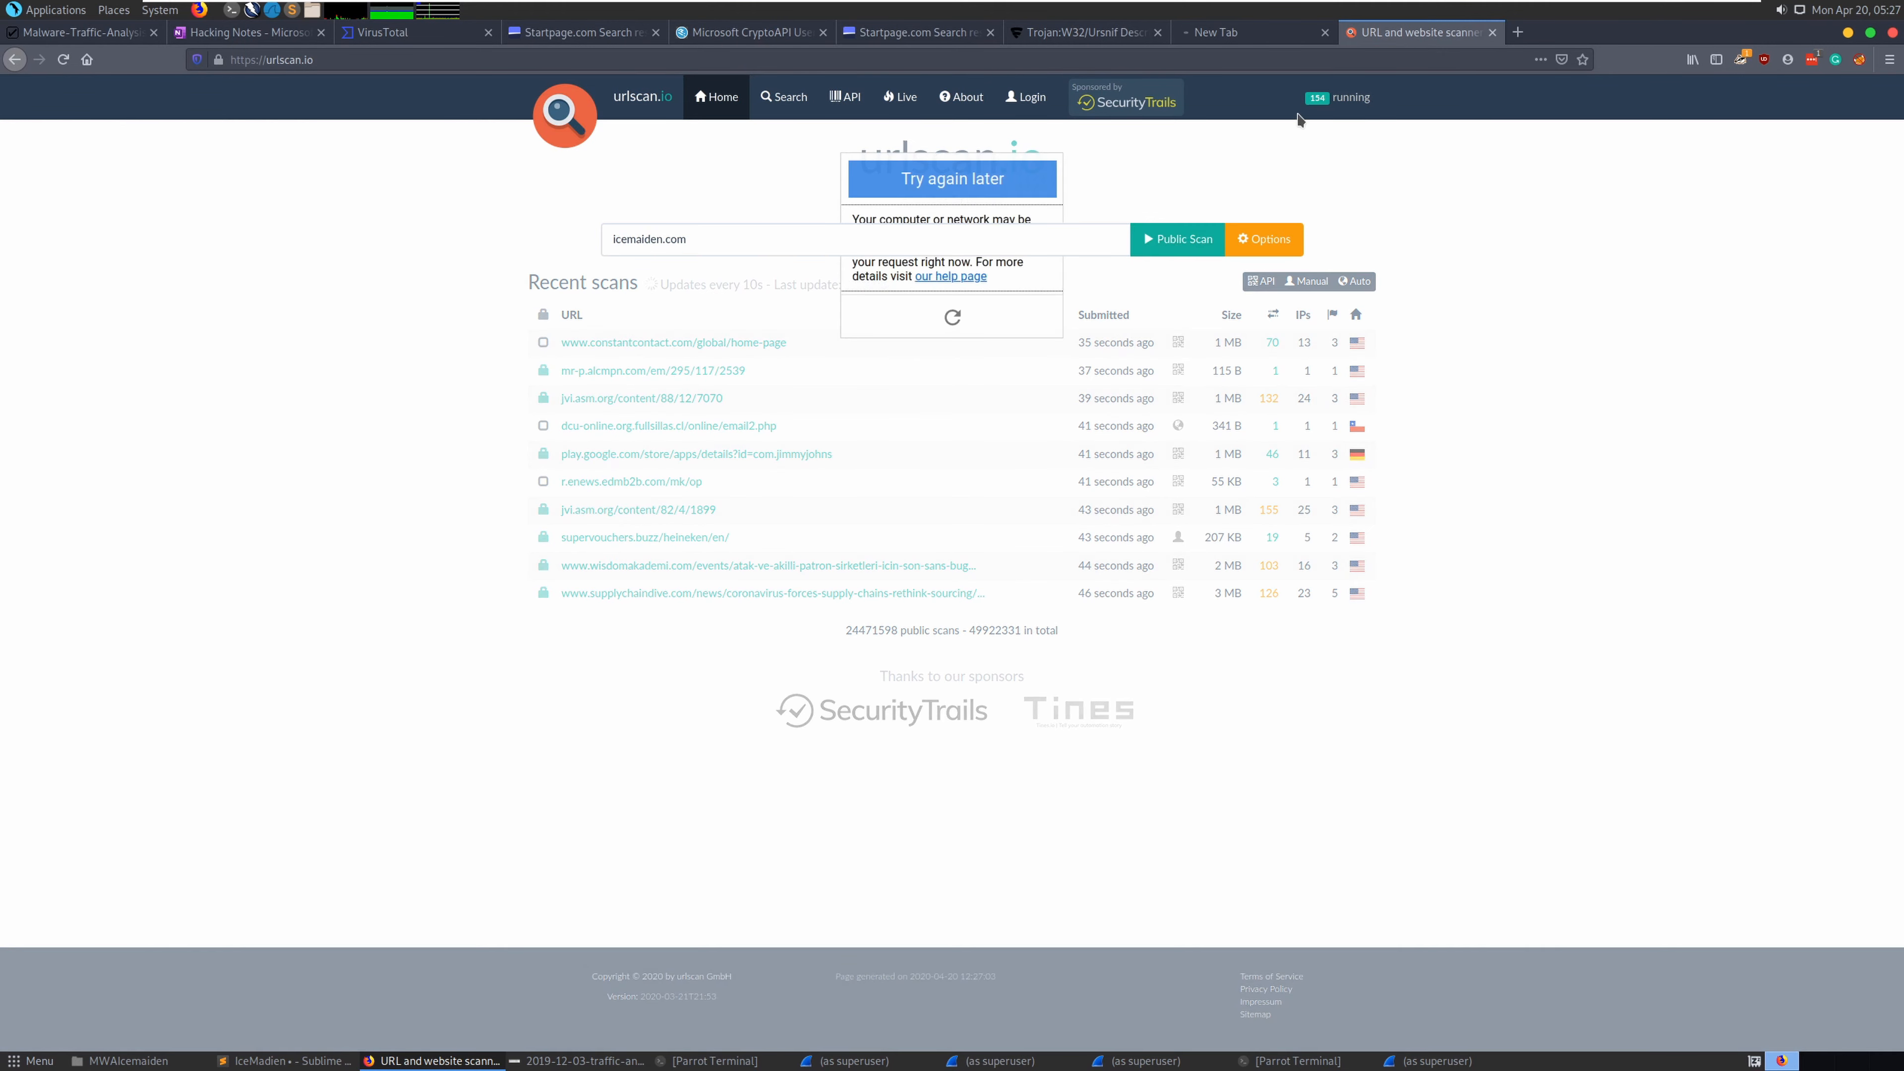
Close the tab loading icemaiden.com, resubmit the urlscan.io public scan and try to complete the car-image captcha
left_click(1316, 37)
left_click(1324, 32)
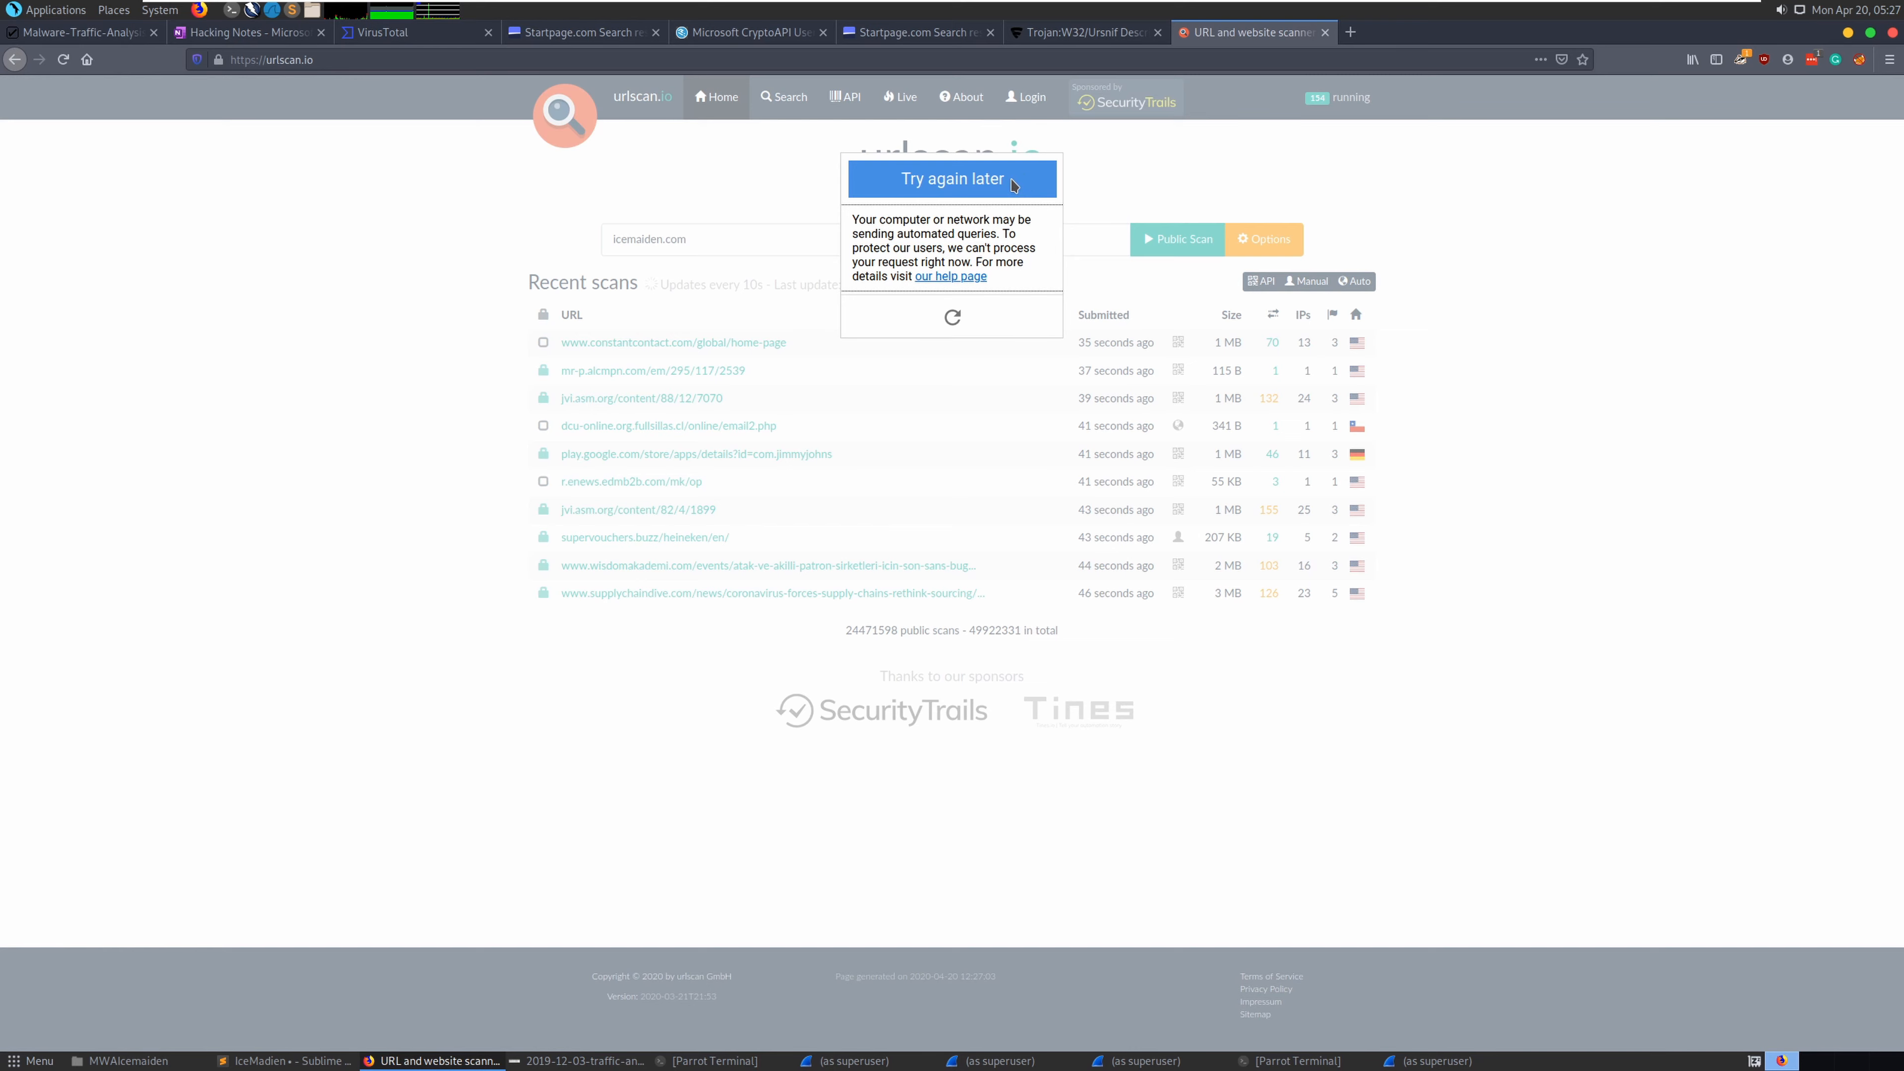
left_click(952, 317)
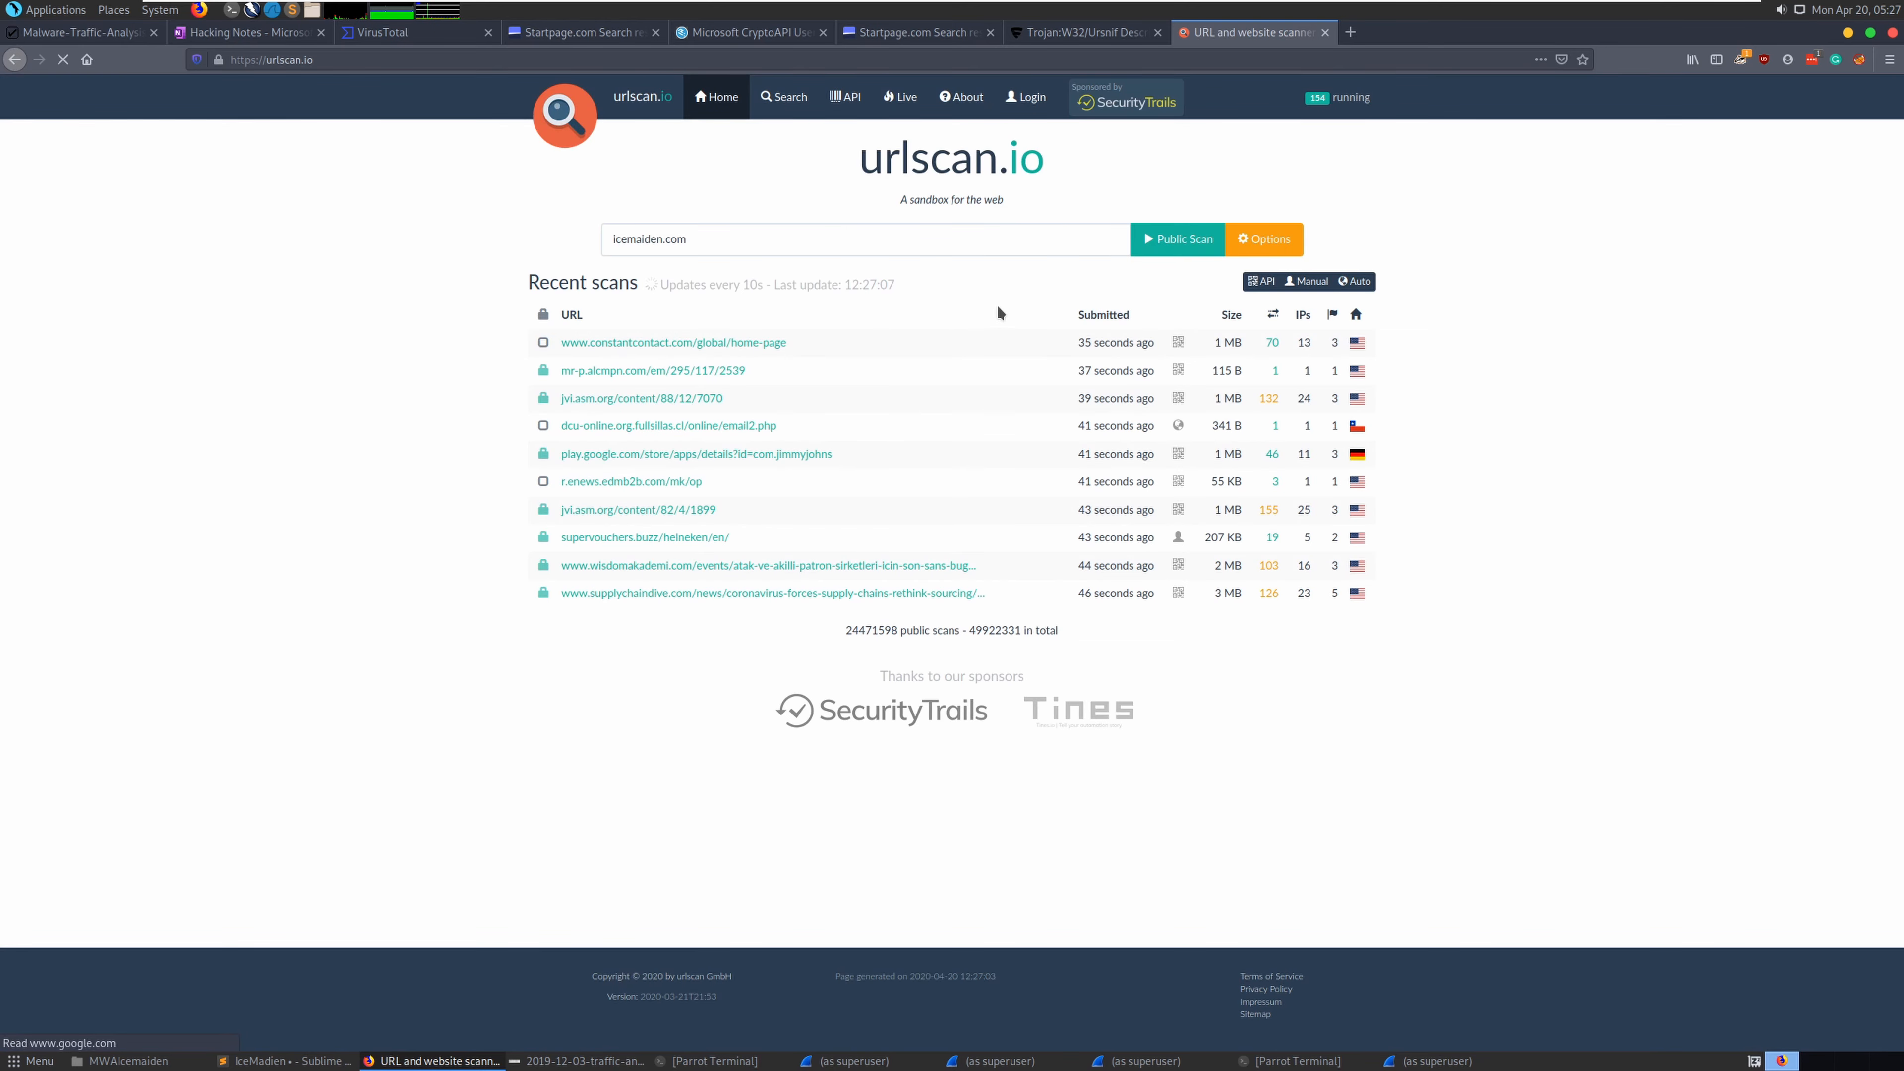
left_click(1154, 252)
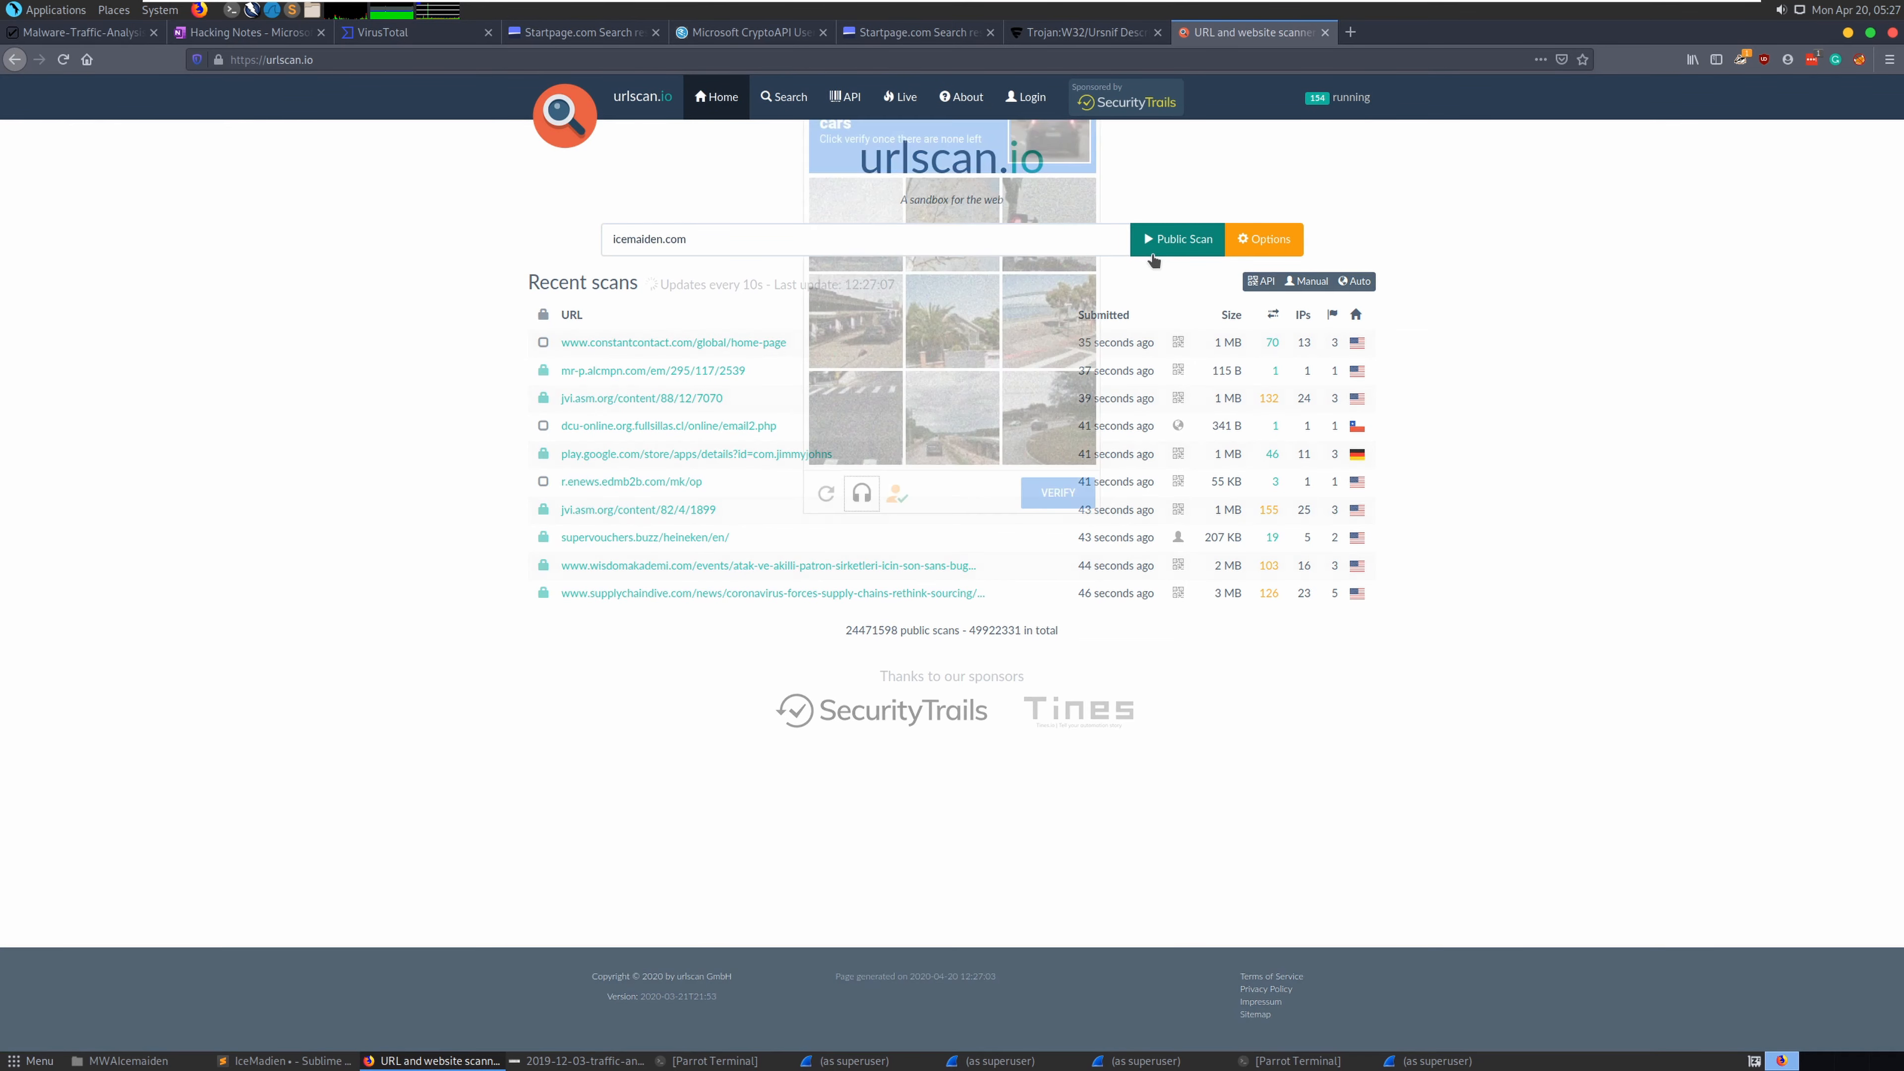
left_click(953, 414)
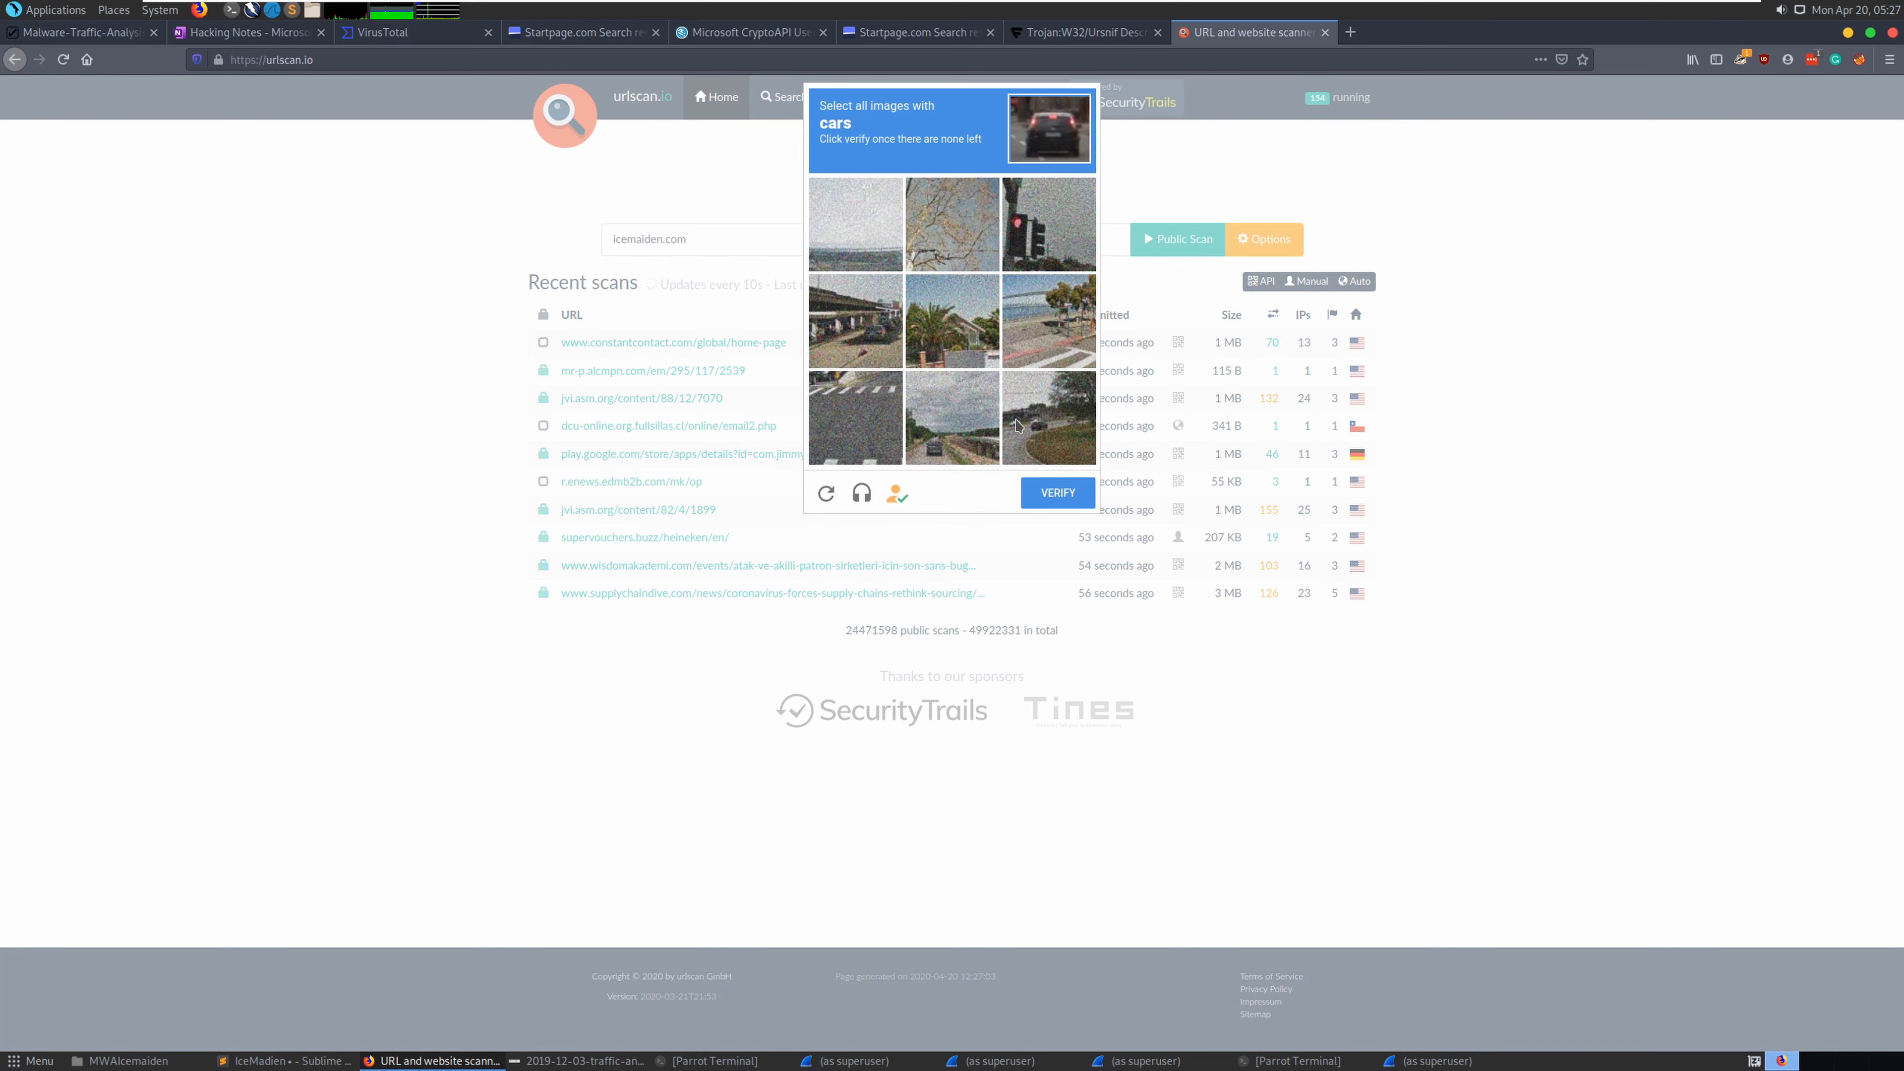
left_click(1049, 414)
left_click(855, 317)
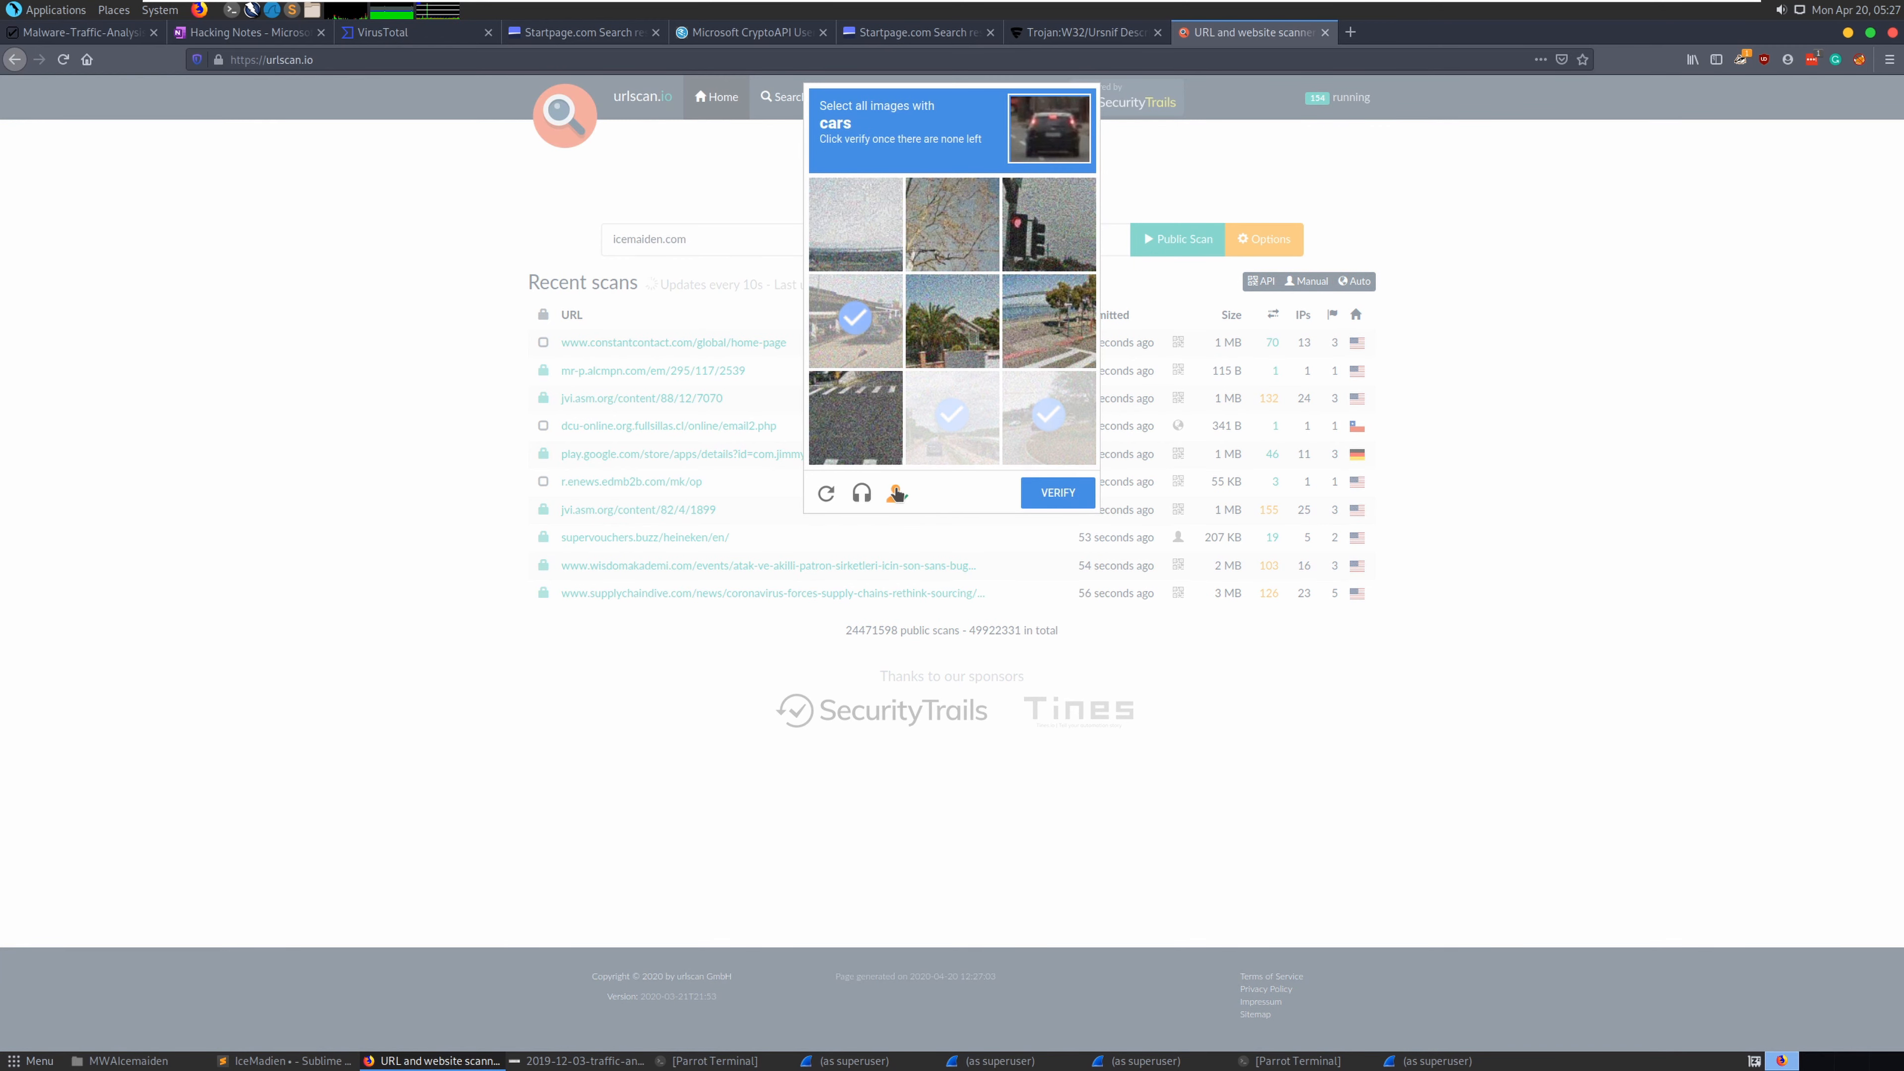
left_click(861, 493)
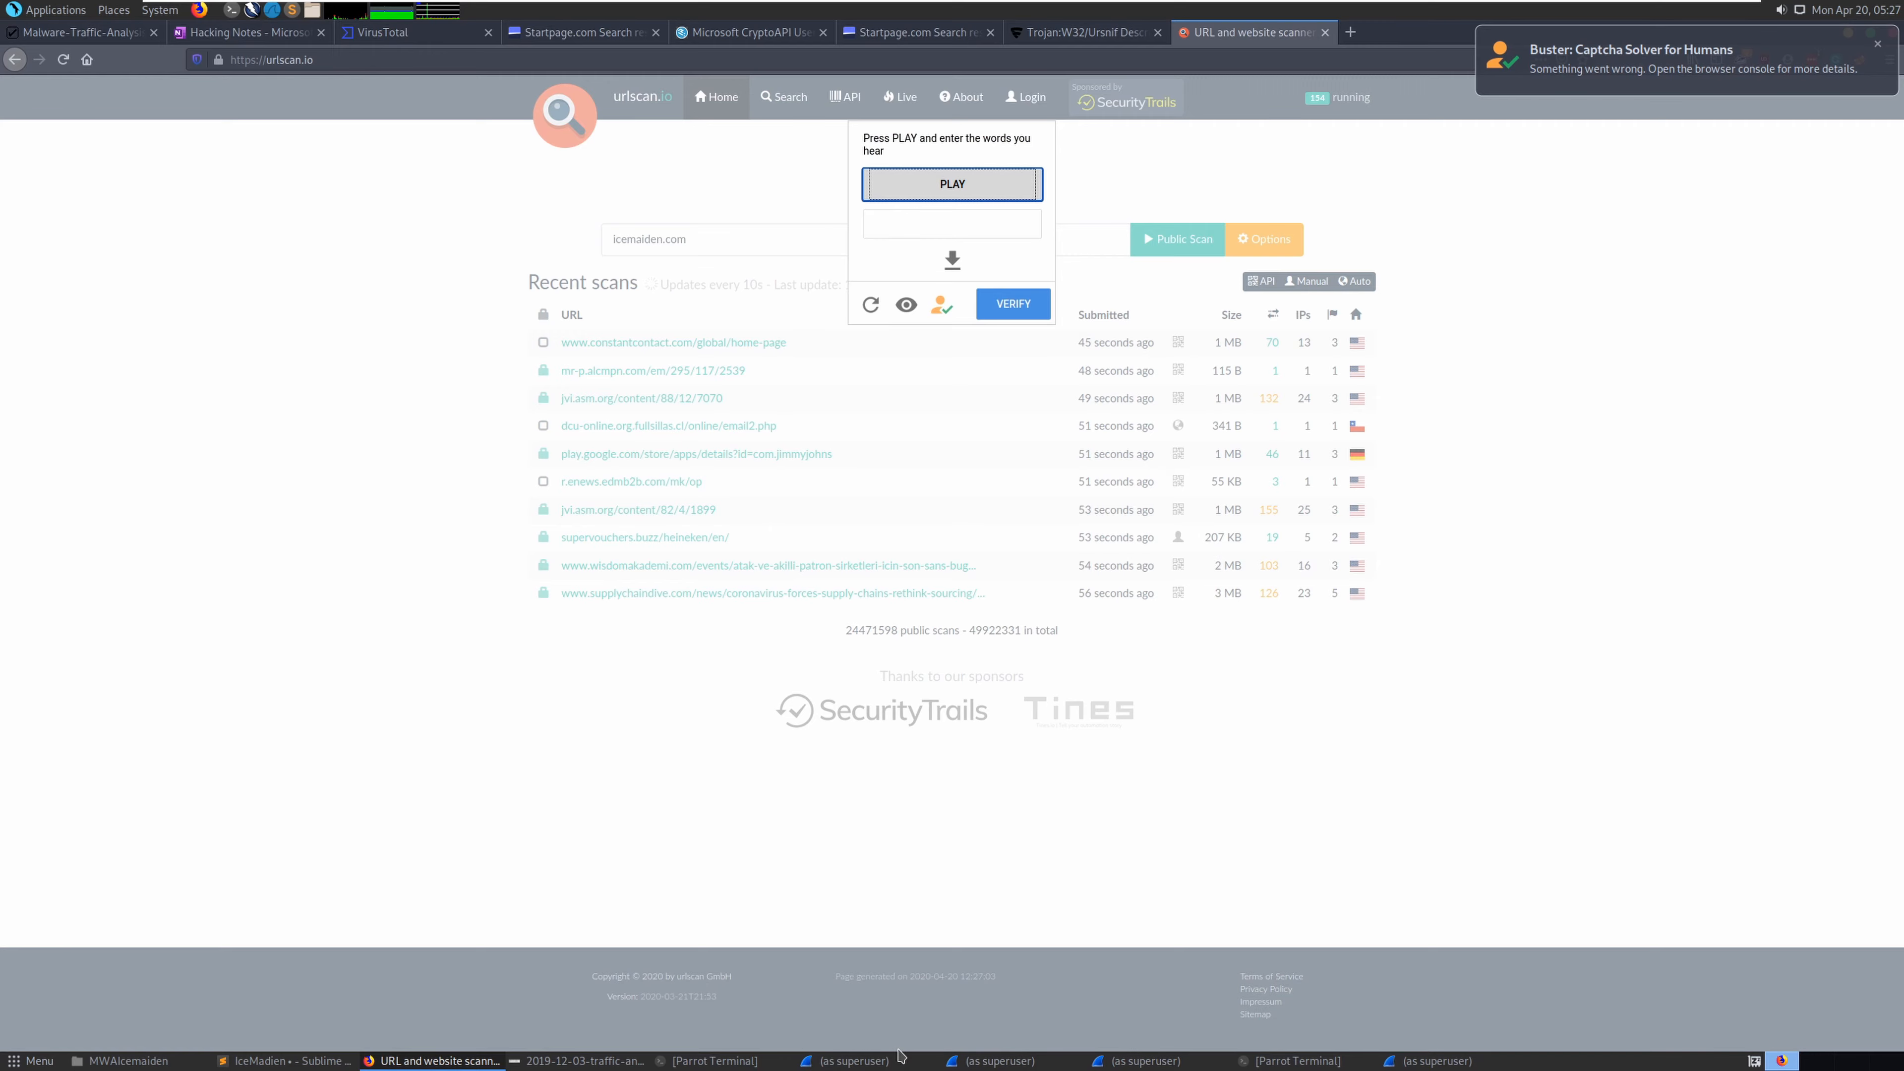
Switch back to Wireshark and check the escalated events in 2019-12-03-traffic-analysis-exercise-alerts.jpg
left_click(888, 1062)
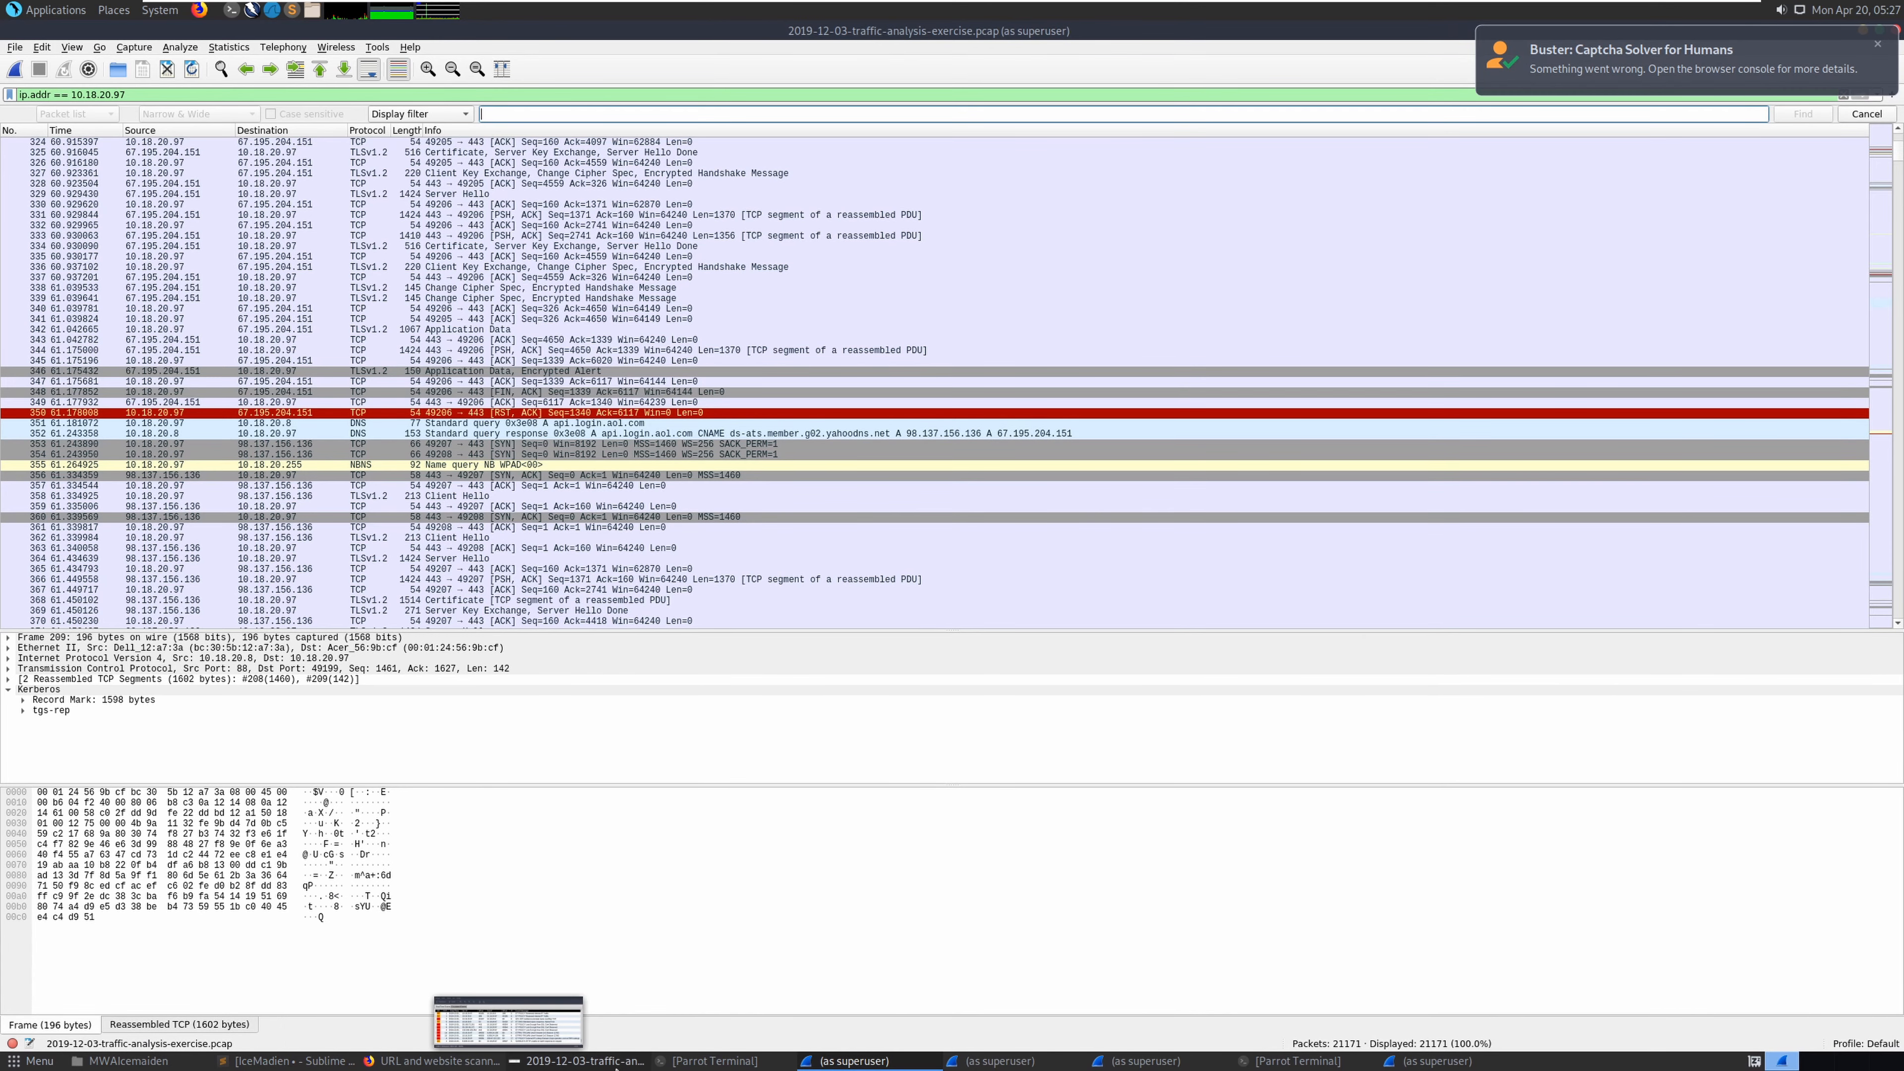
left_click(581, 1060)
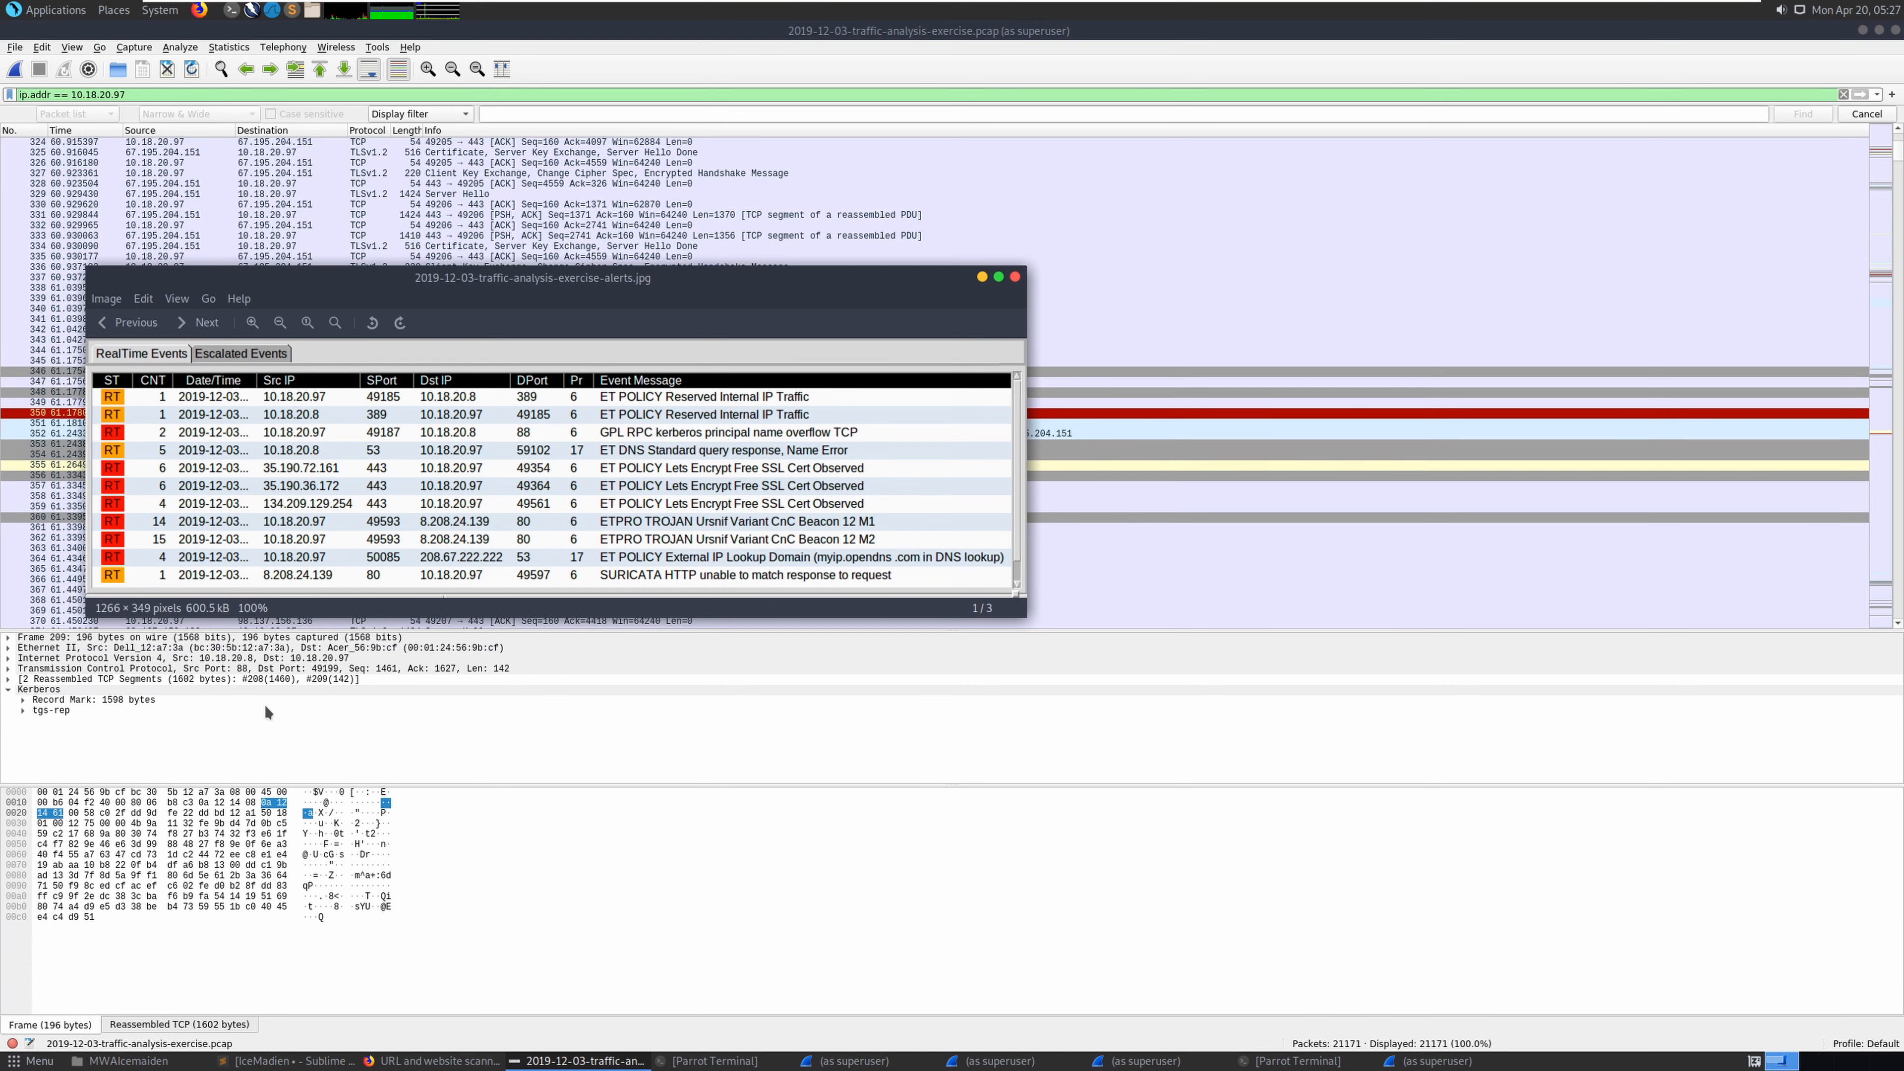
left_click(234, 770)
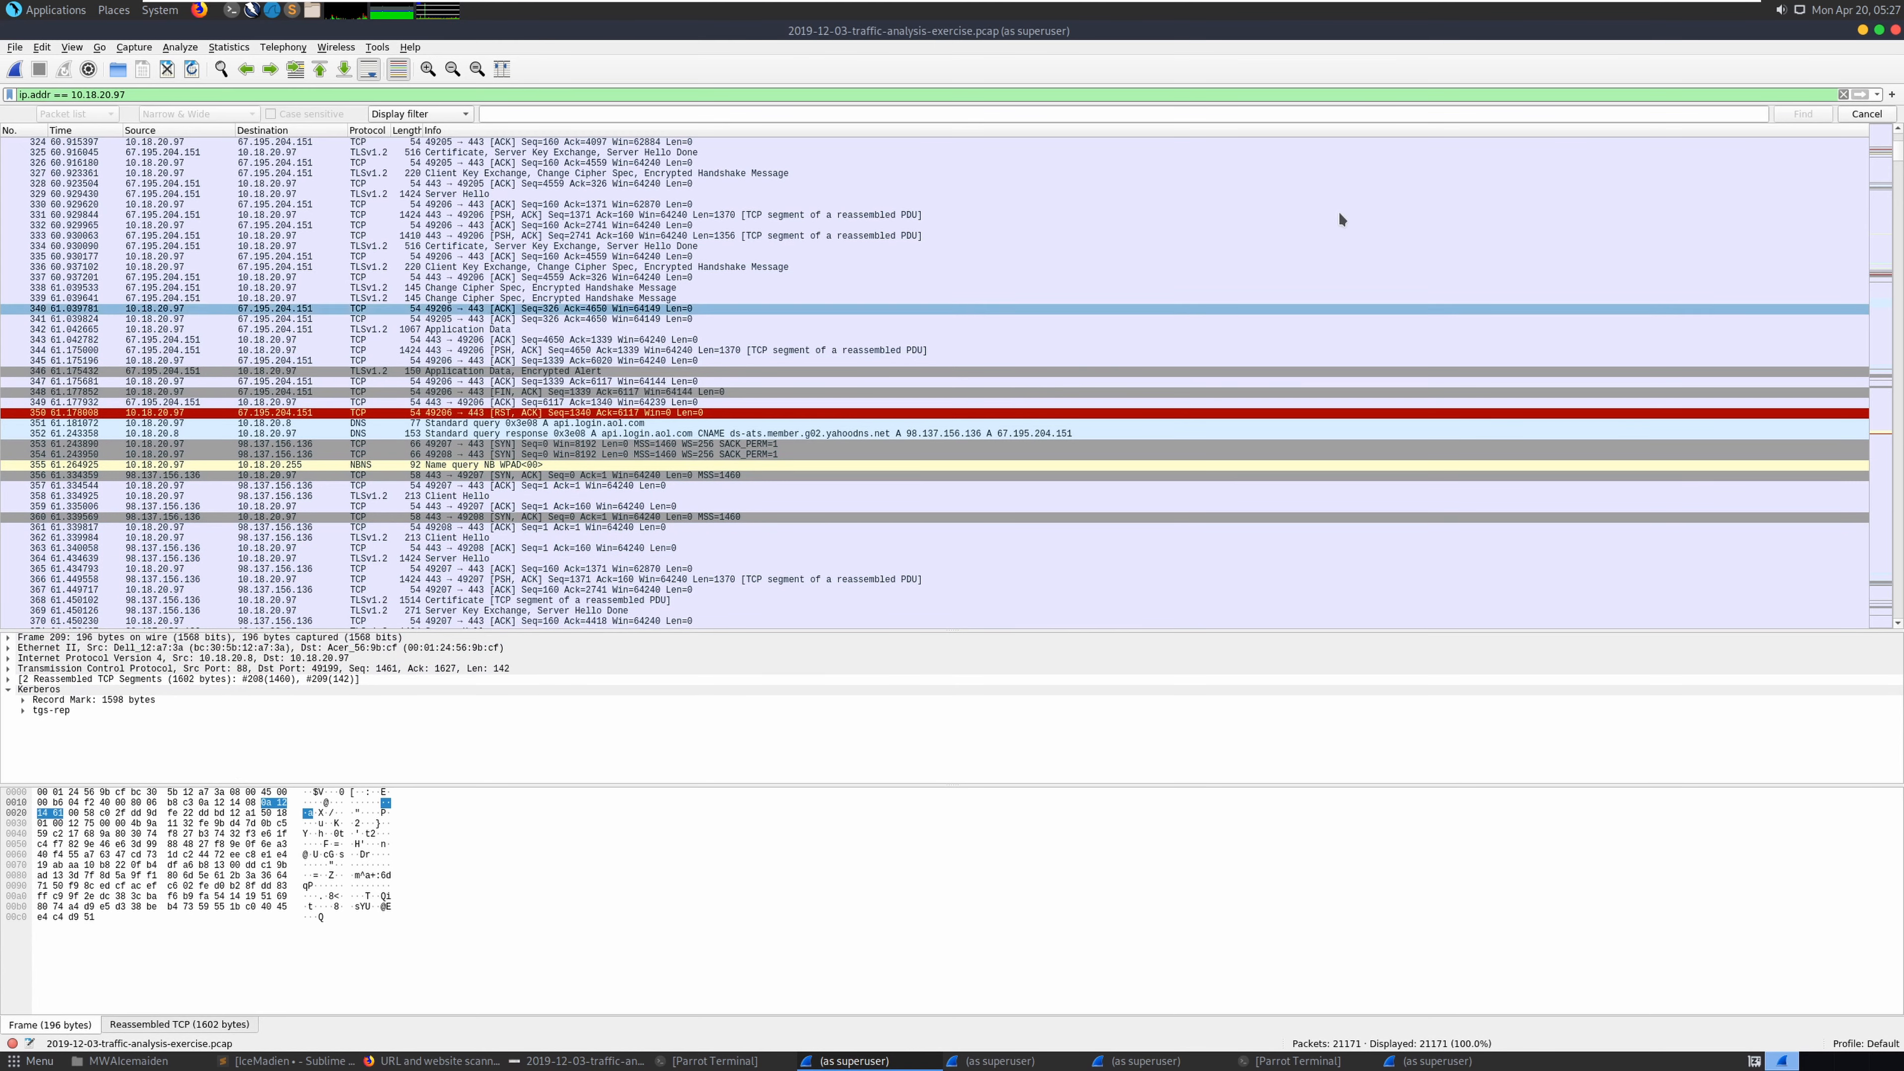
Reapply the recent display filter udp.stream eq 151 to the capture
left_click(1877, 95)
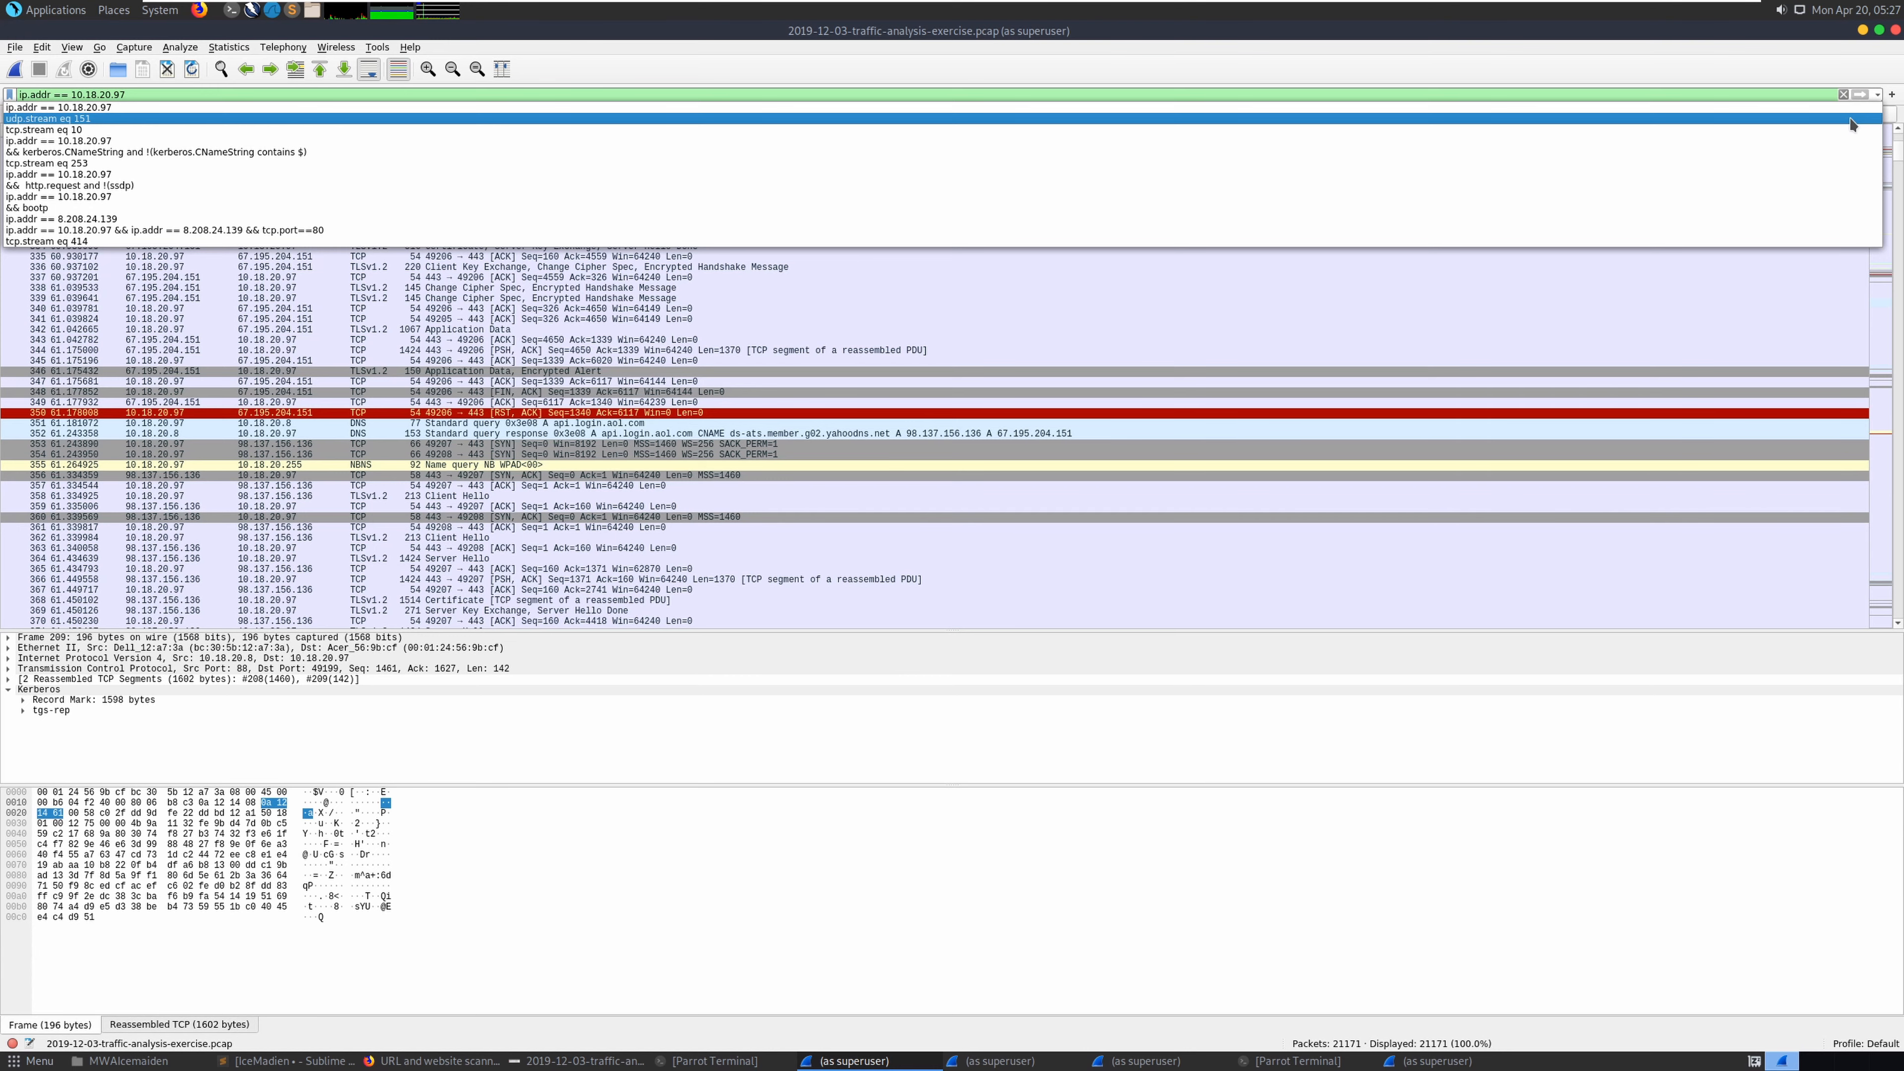
left_click(1851, 118)
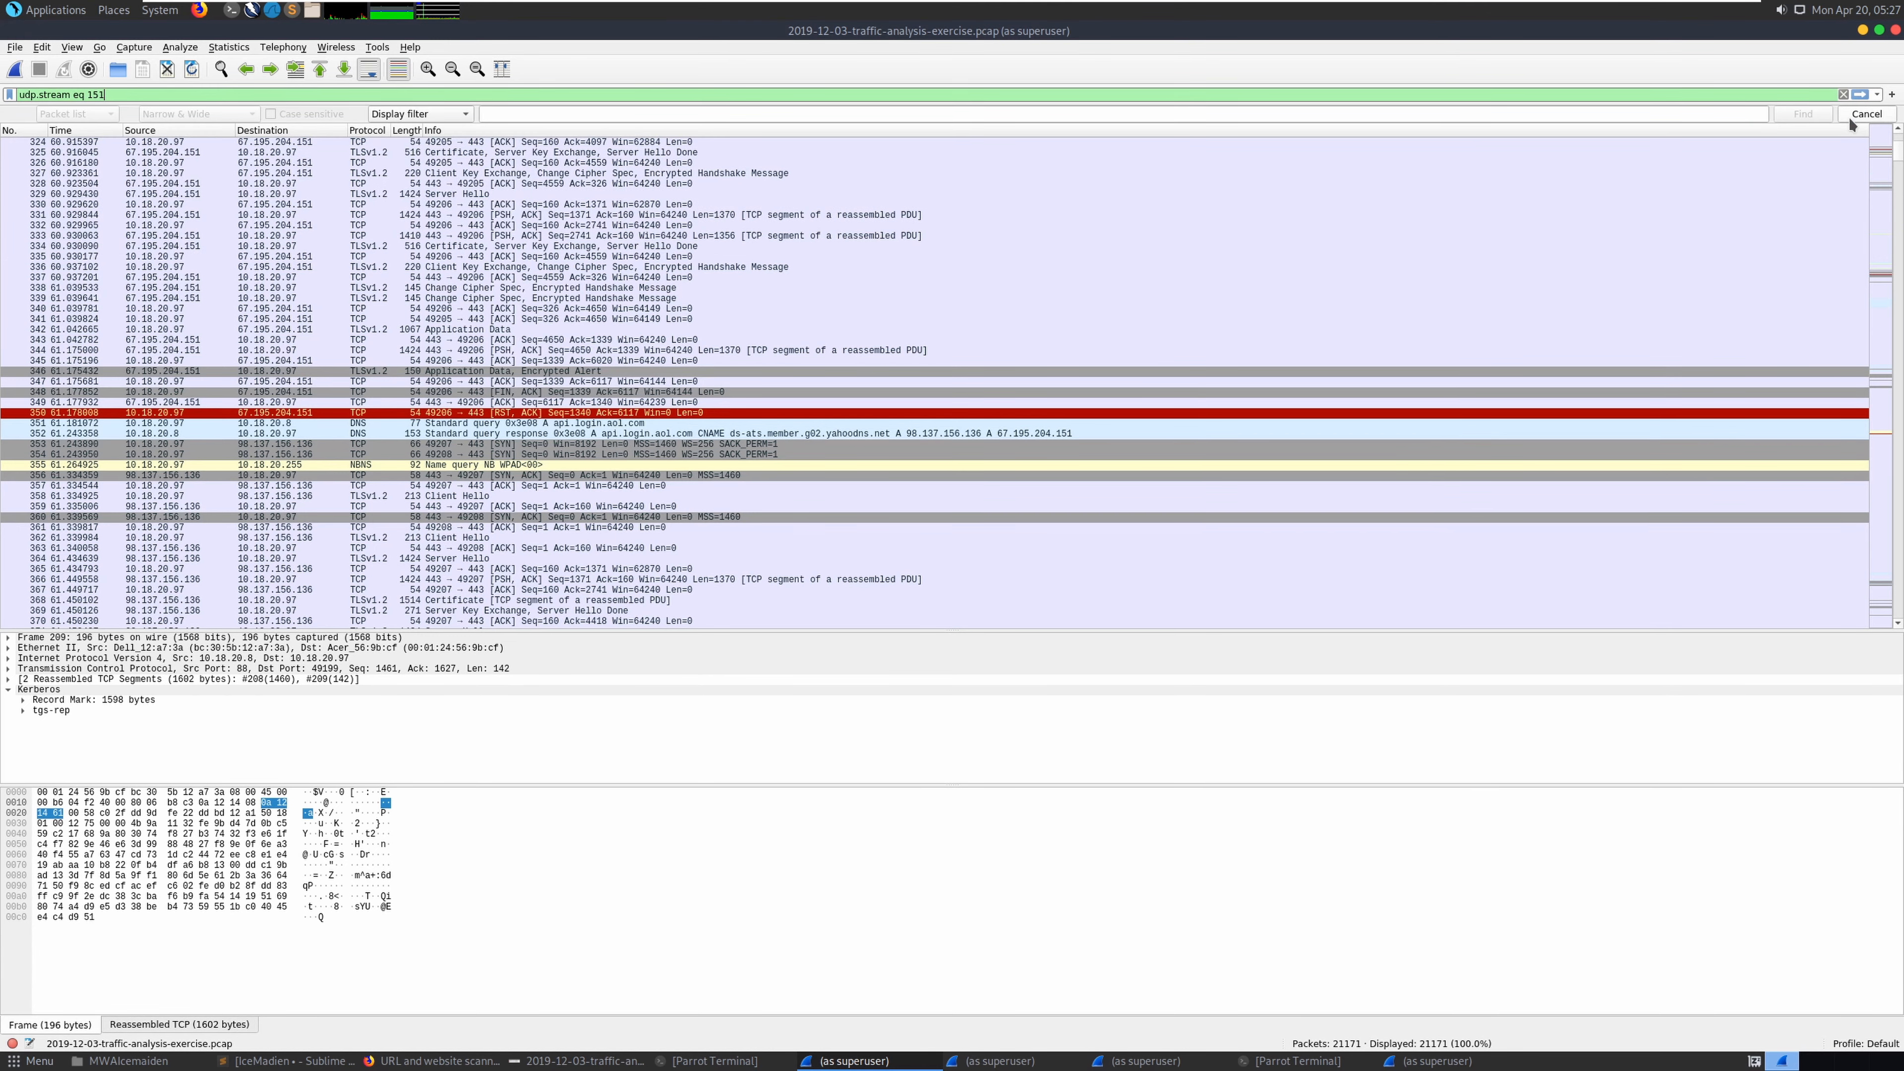
key("Return")
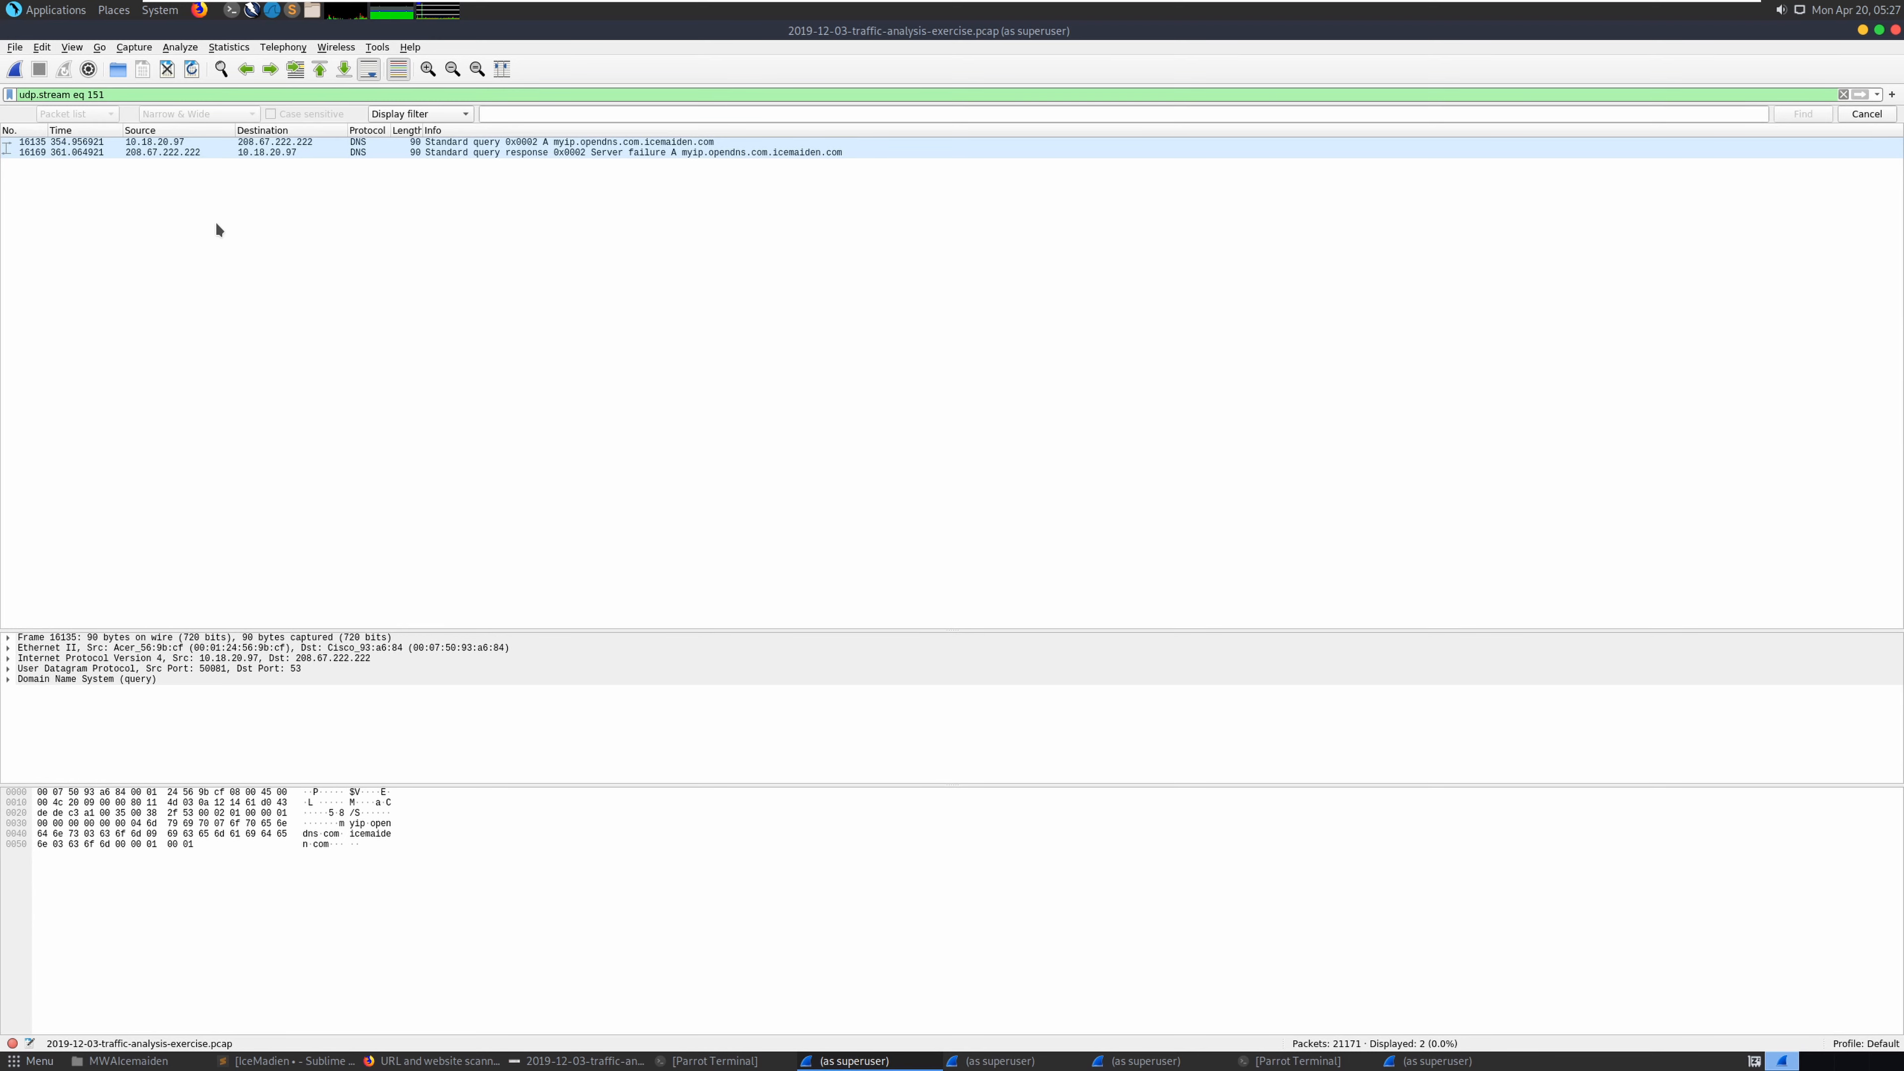
left_click(1876, 95)
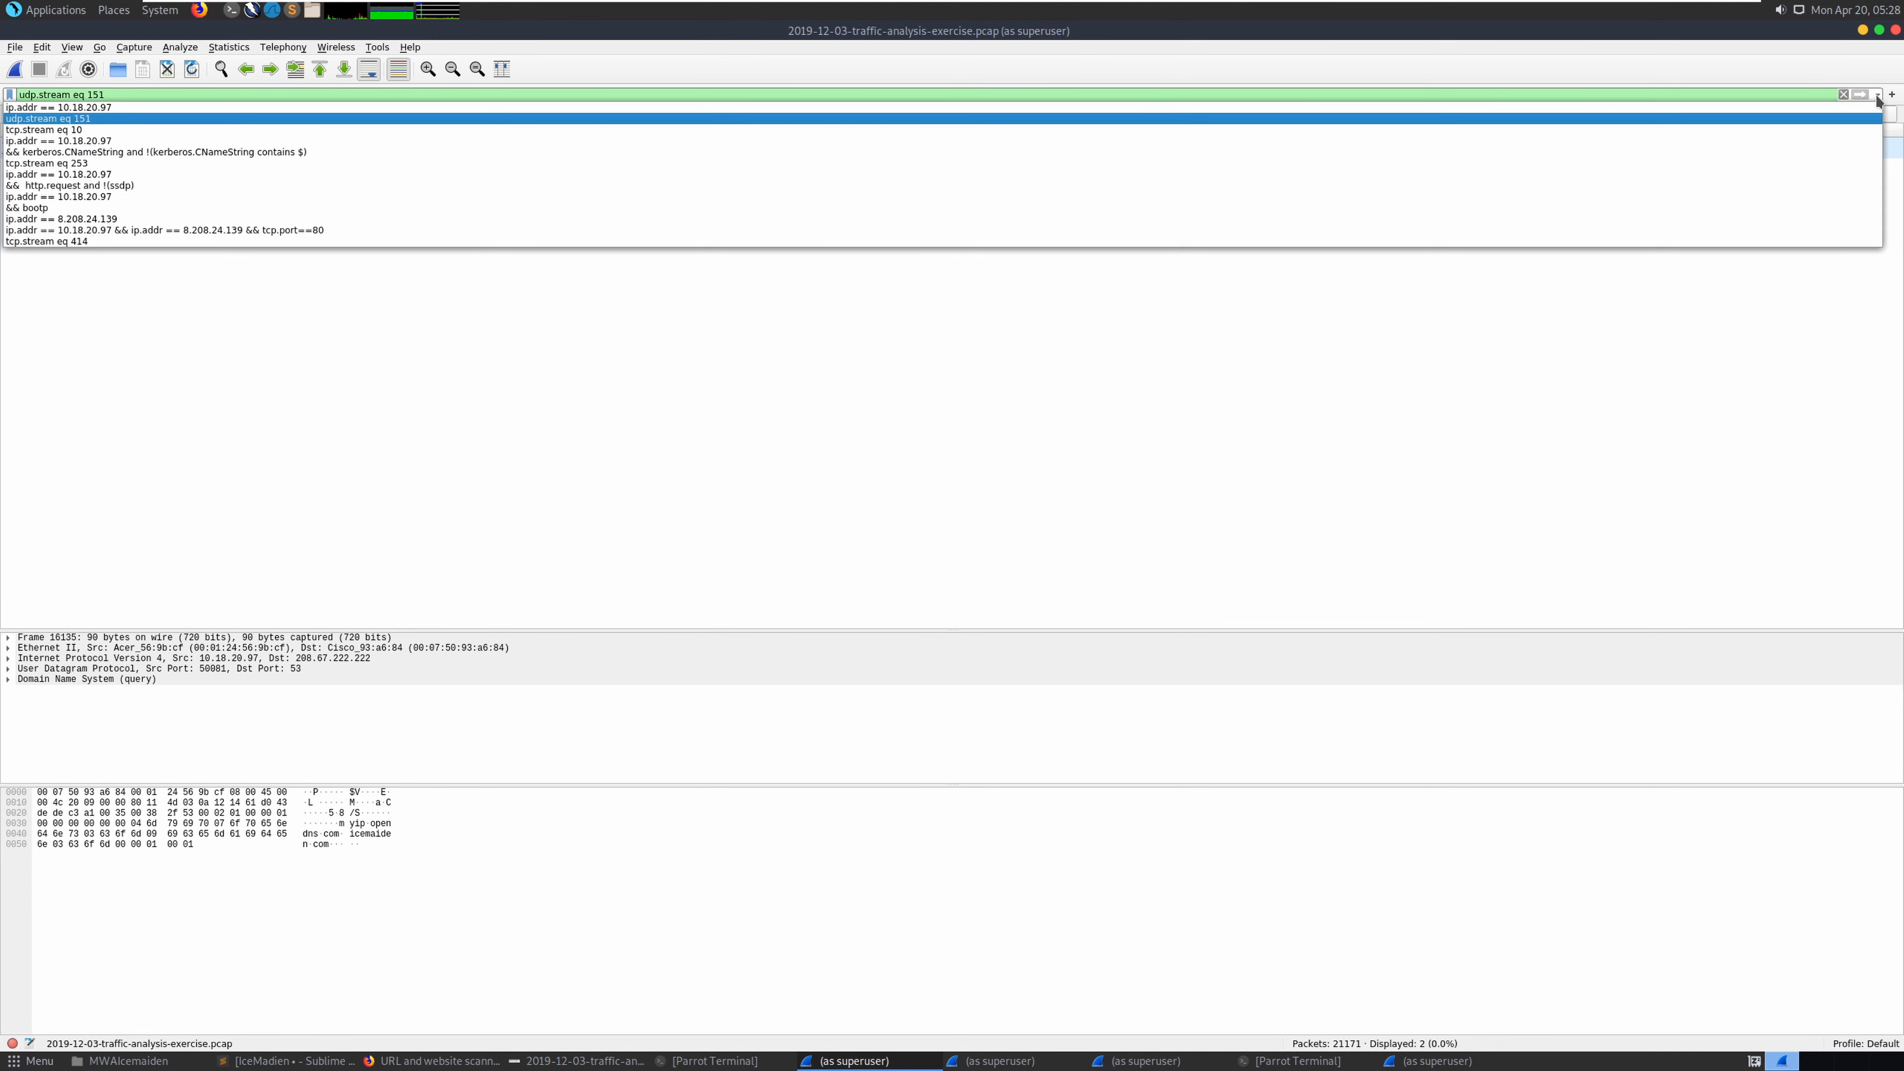
left_click(1837, 130)
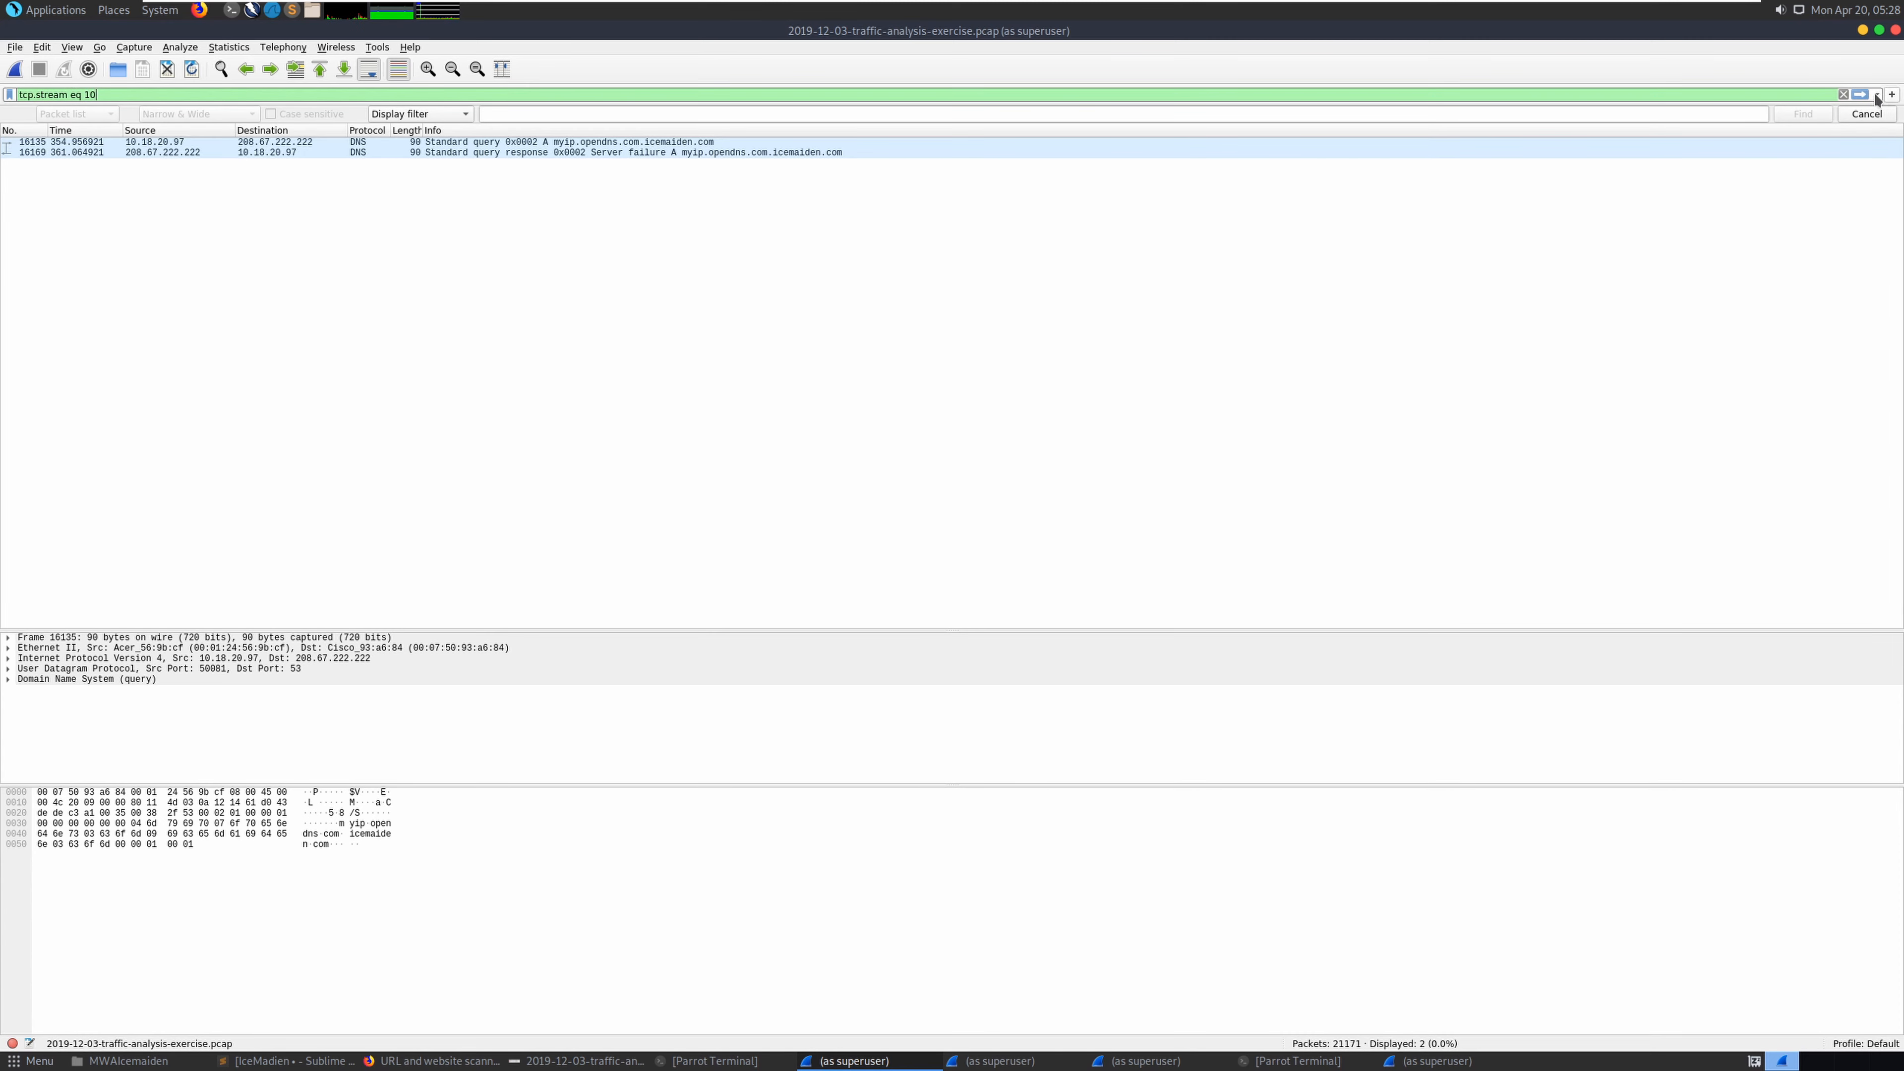
left_click(1860, 95)
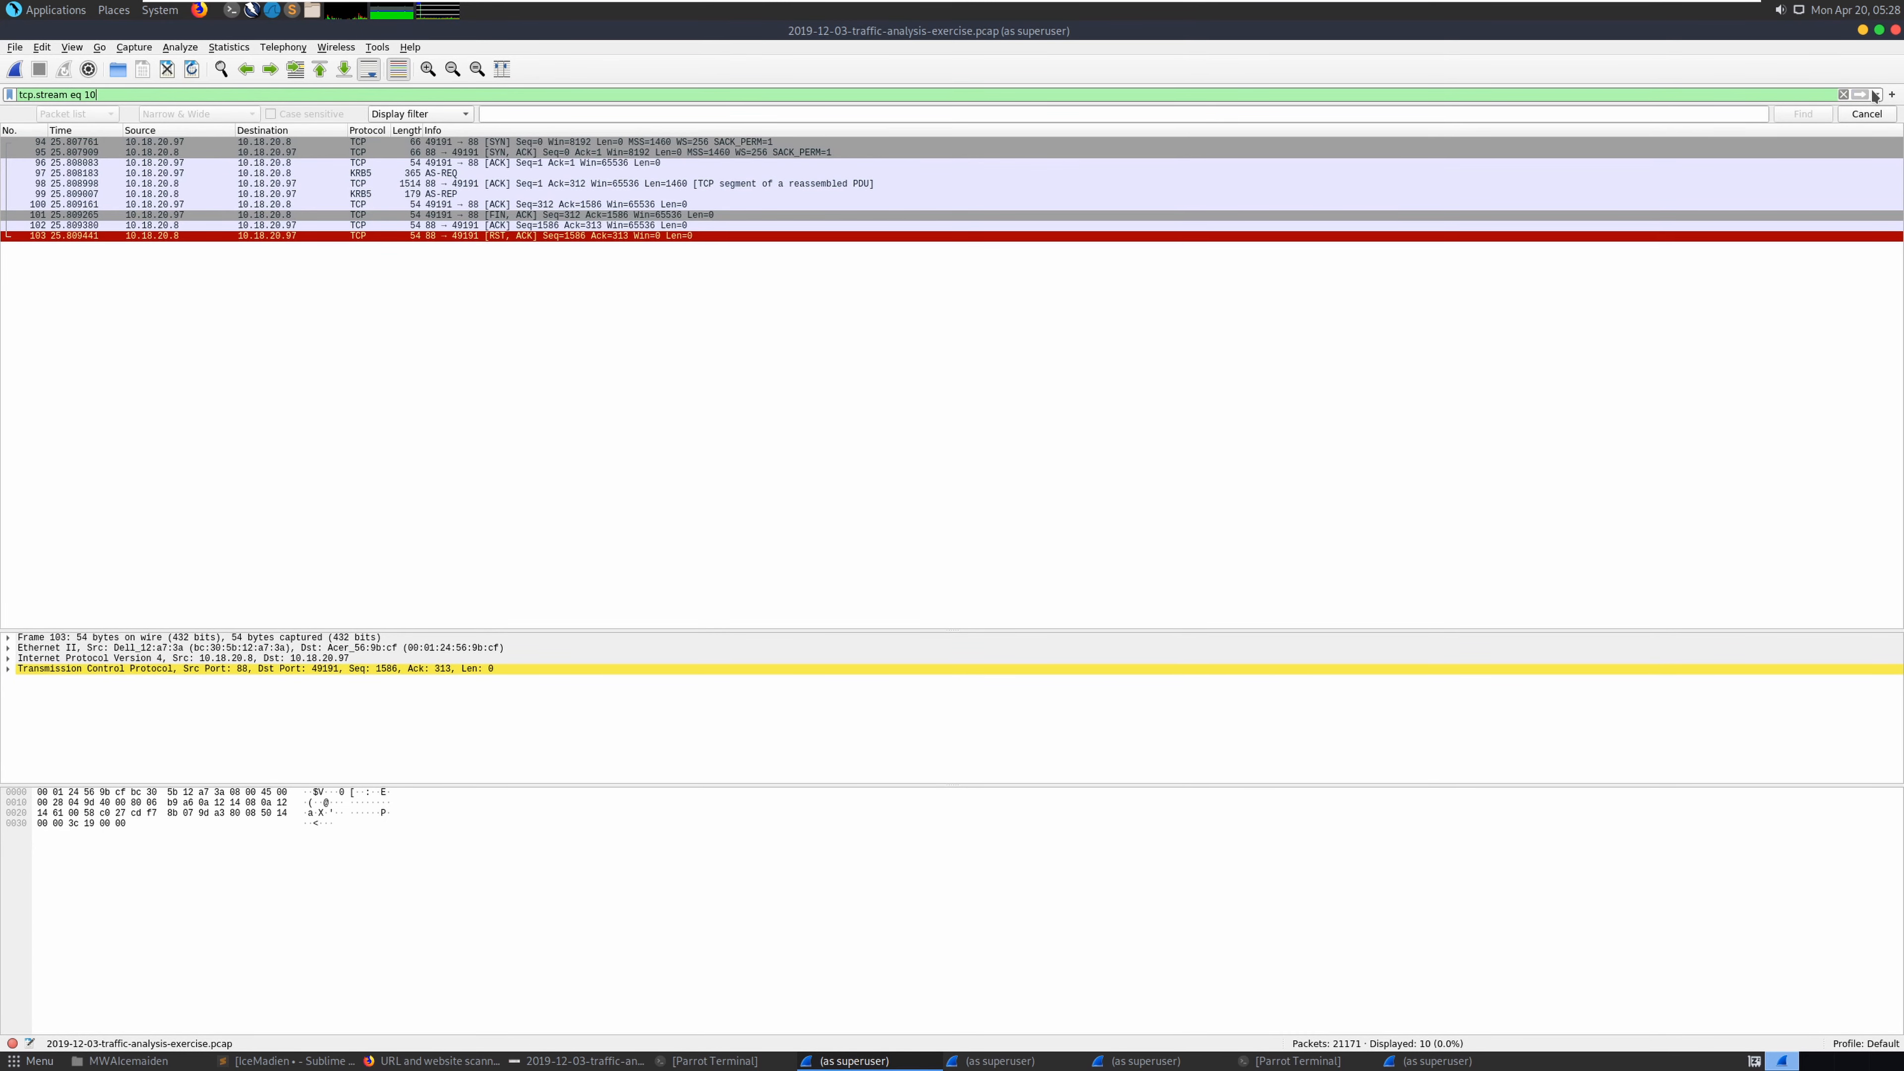
left_click(1844, 95)
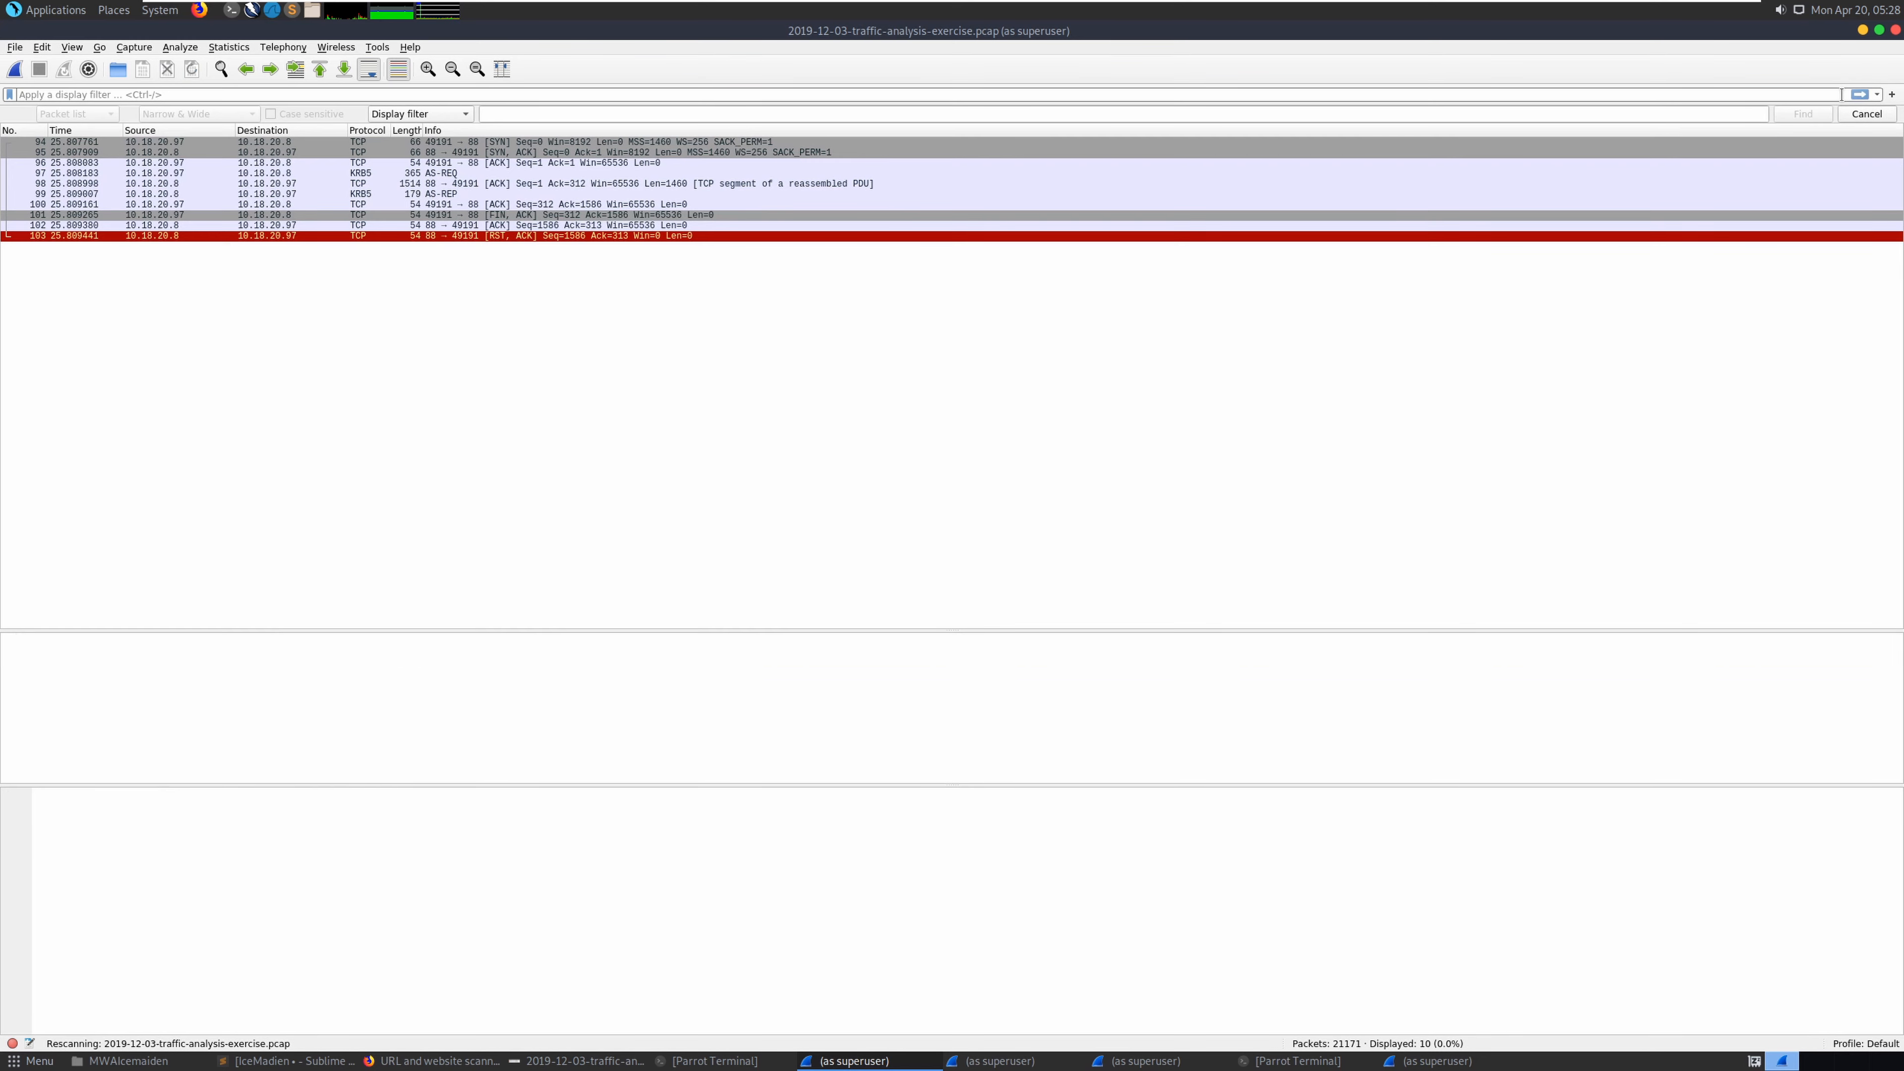
Reuse the recent Kerberos name filter, strip its extra conditions and apply only ip.addr == 10.18.20.97 to the capture
left_click(1878, 95)
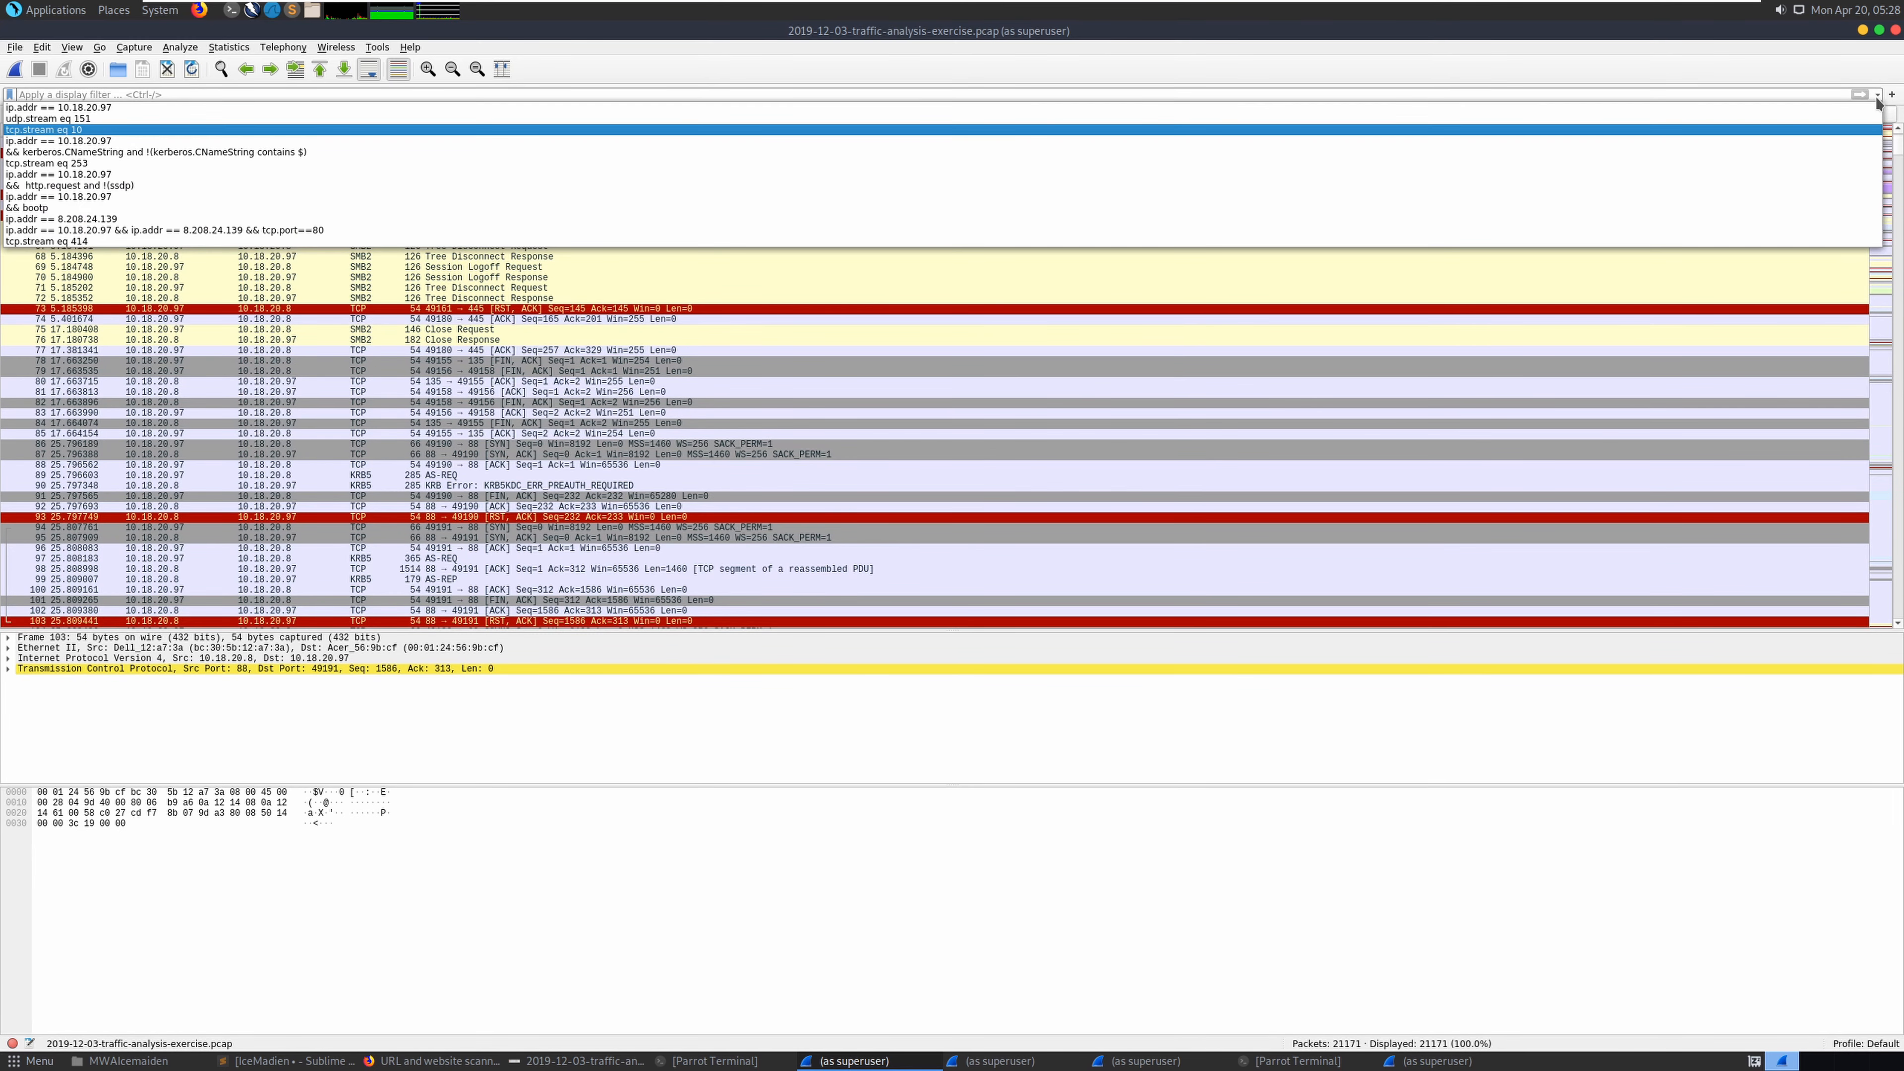
left_click(1824, 148)
left_click_drag(431, 94, 128, 95)
key("BackSpace")
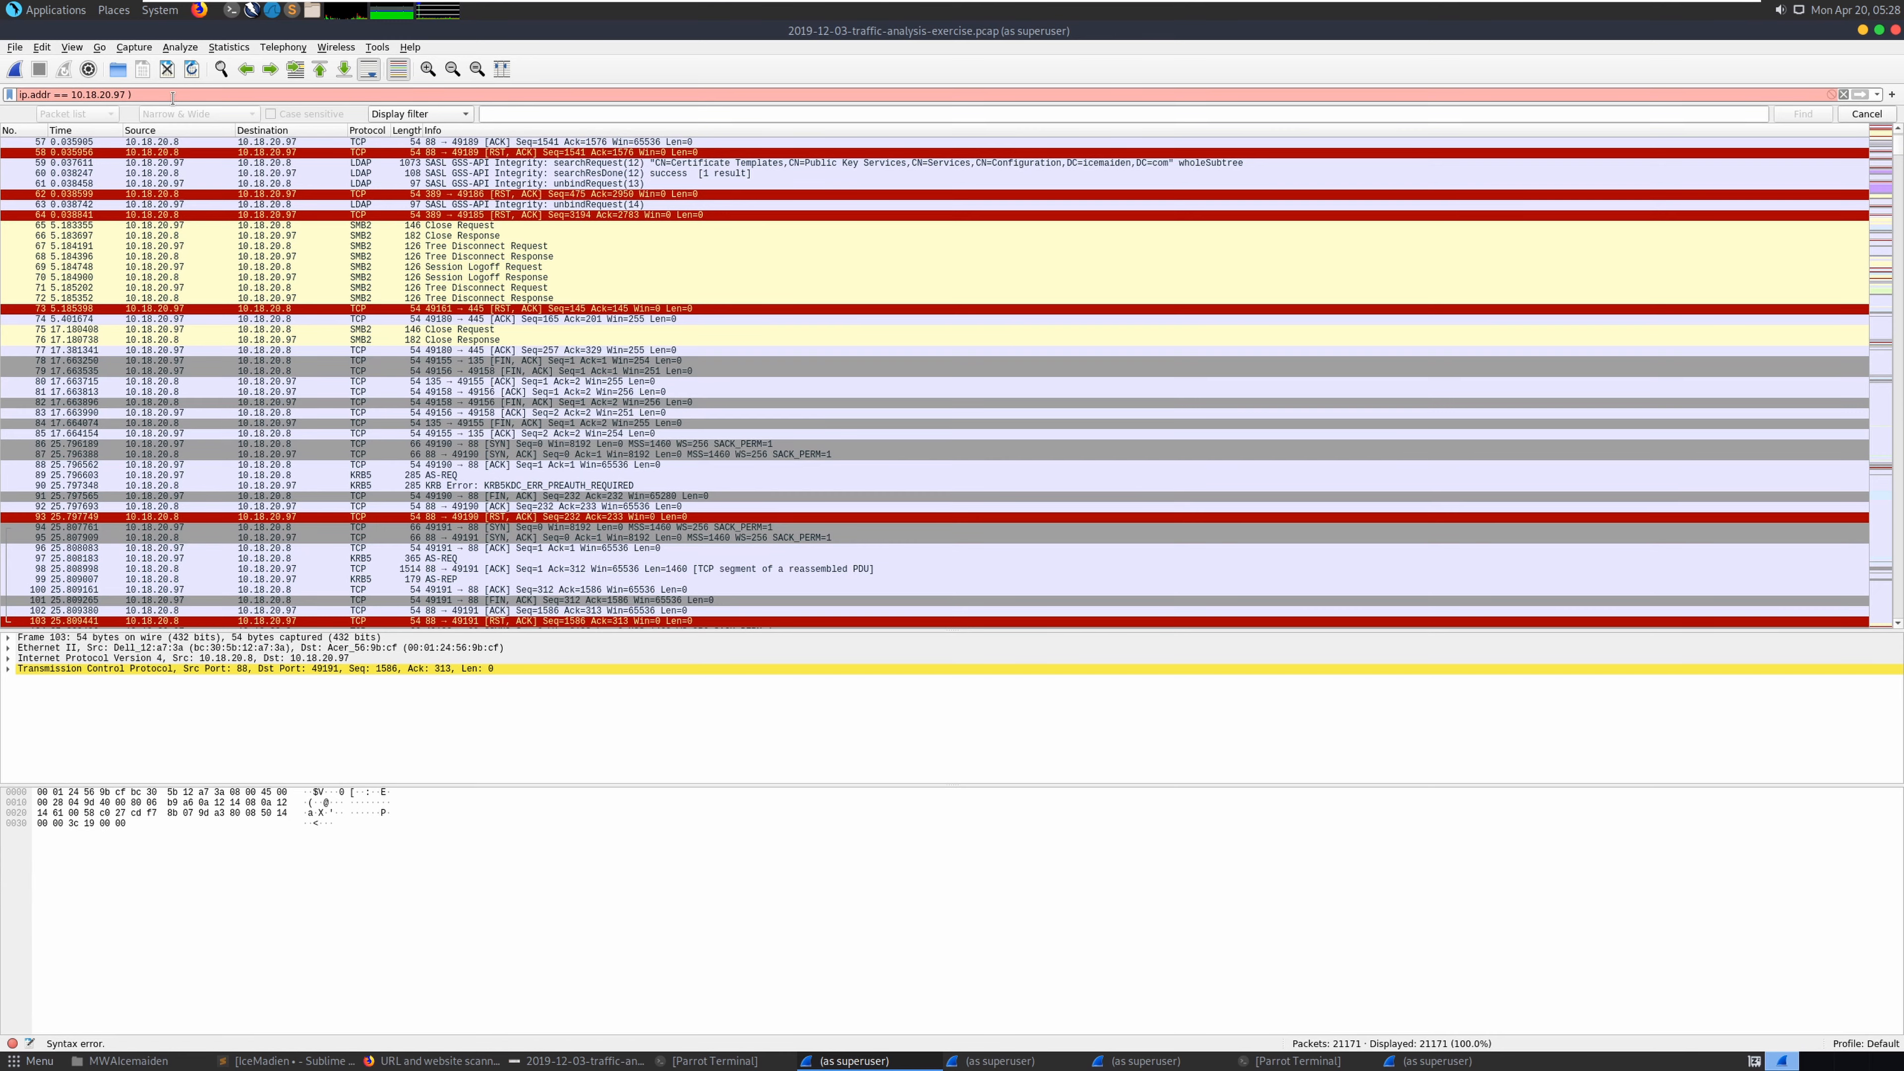
key("BackSpace")
key("BackSpace")
key("Return")
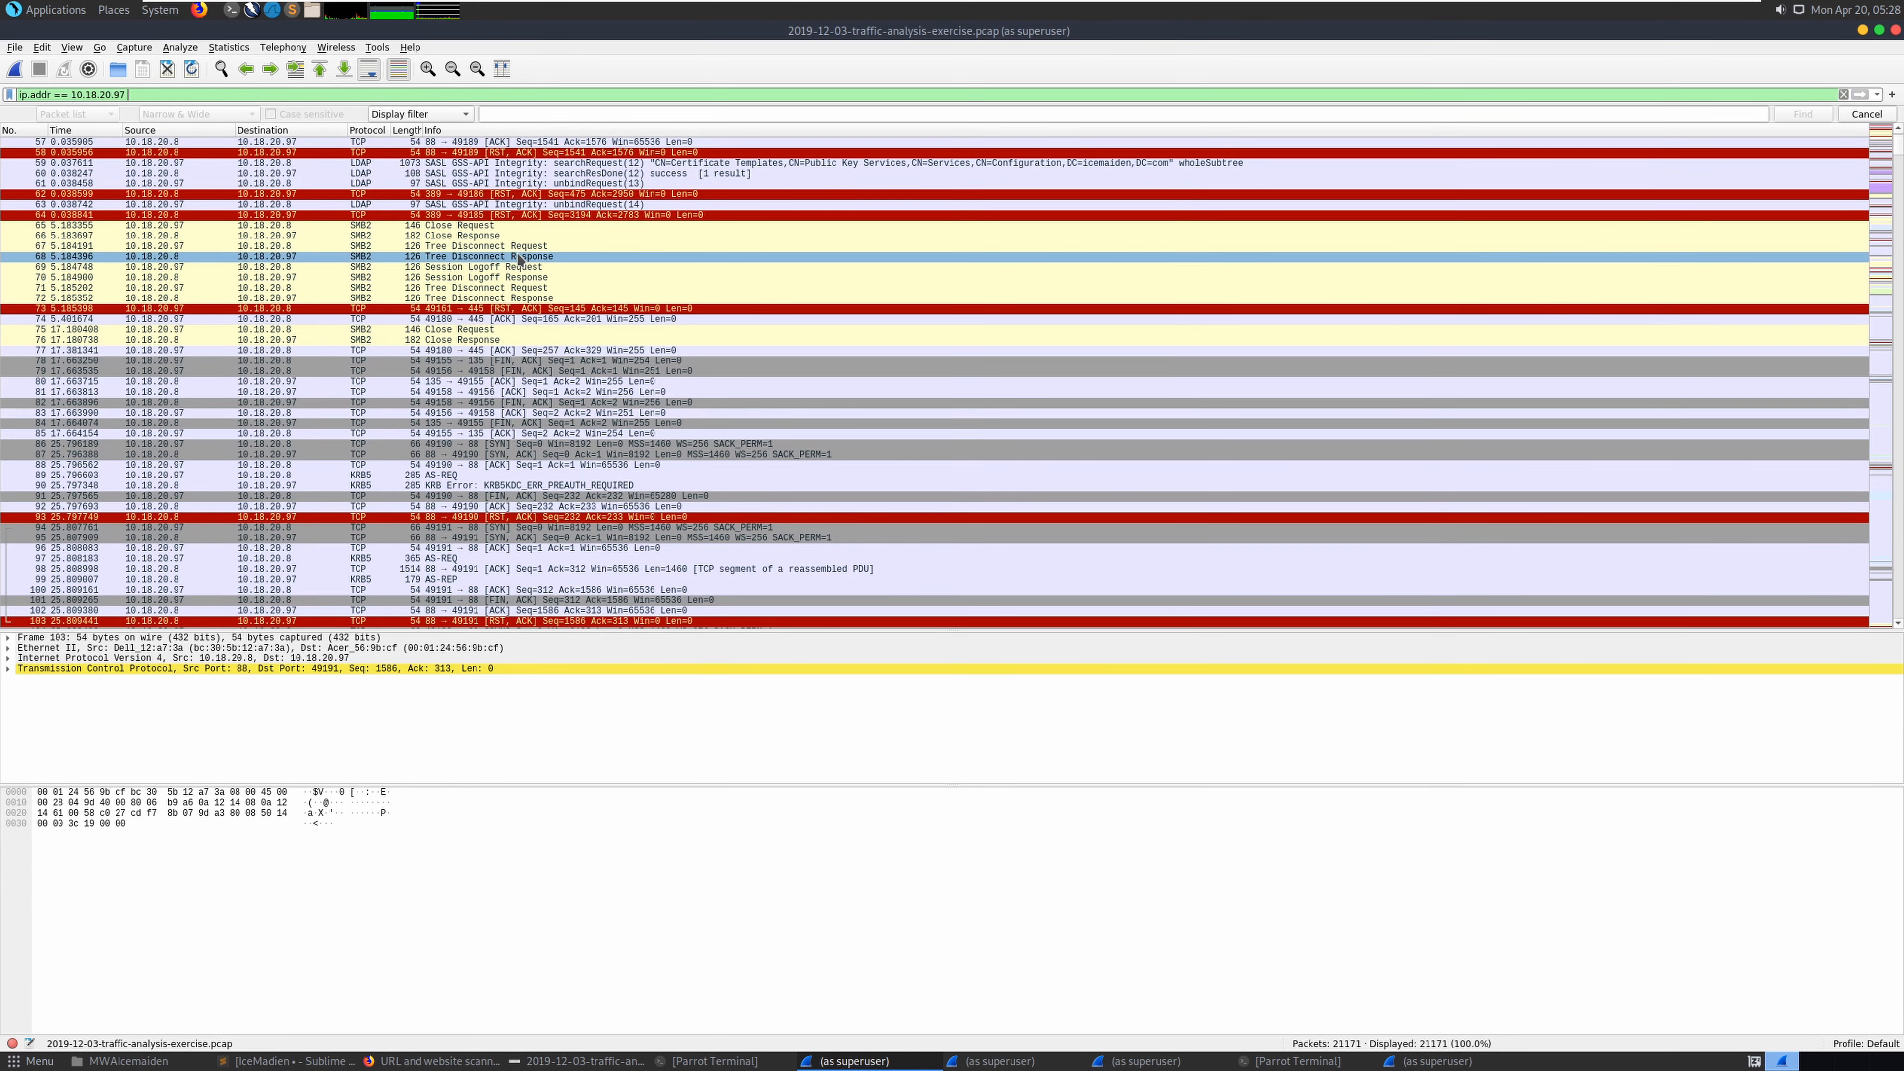
Browse the filtered packets through the HTTP downloads from 8.208.24.139 as far as the opendns.com DNS queries
scroll(810, 414, "down", 20)
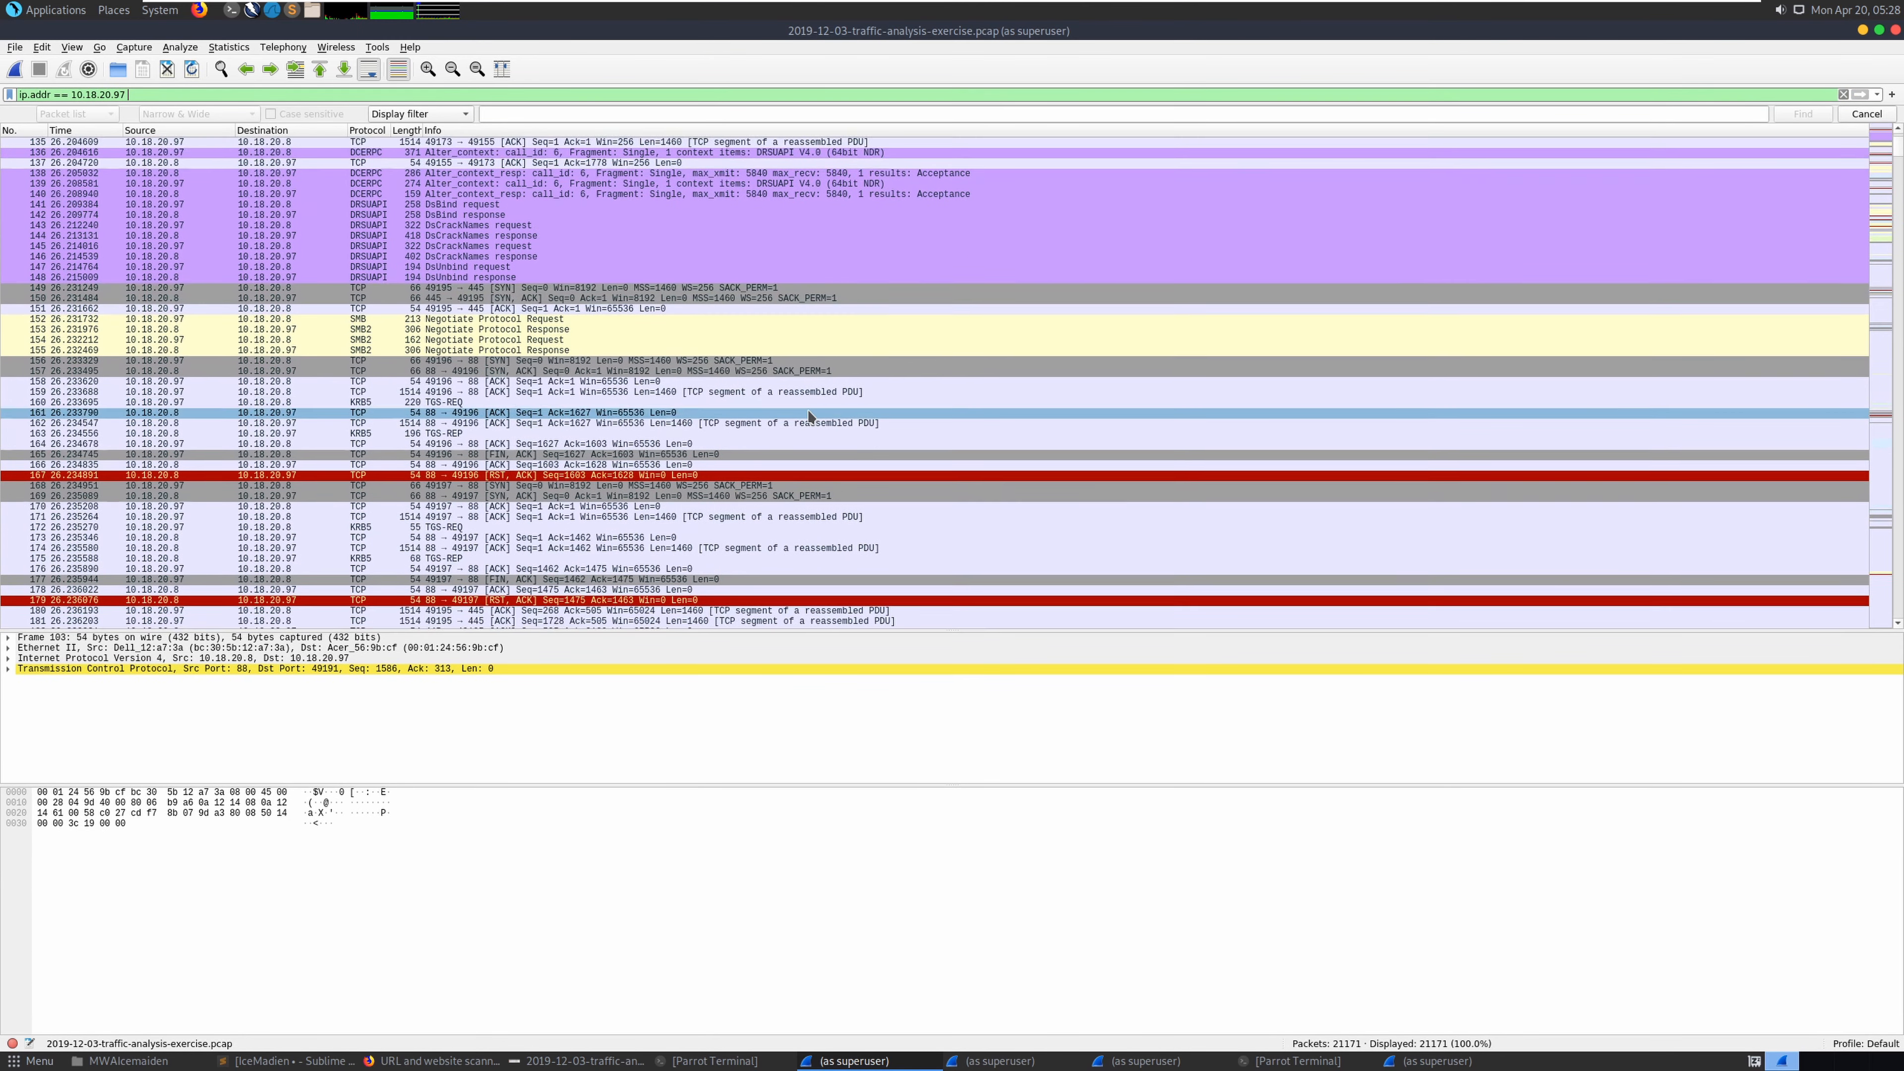
scroll(810, 414, "down", 20)
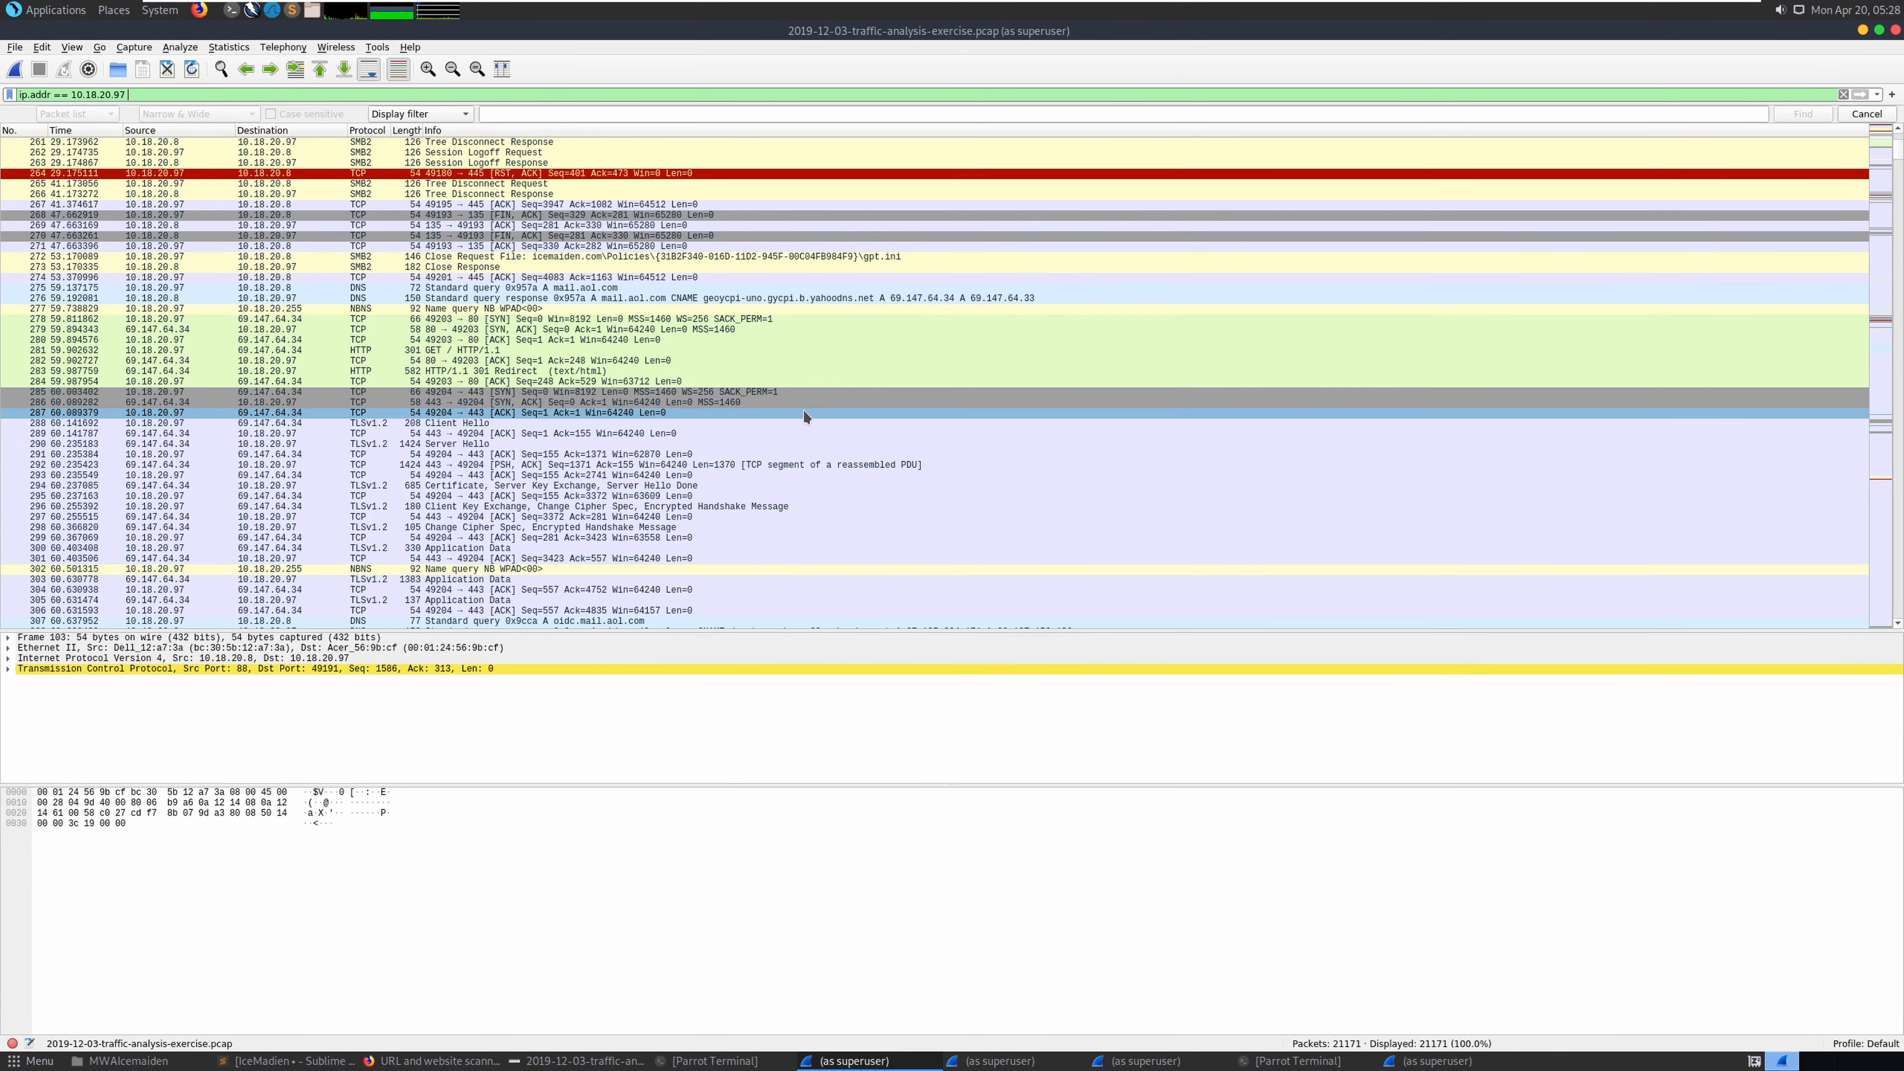
scroll(804, 413, "down", 20)
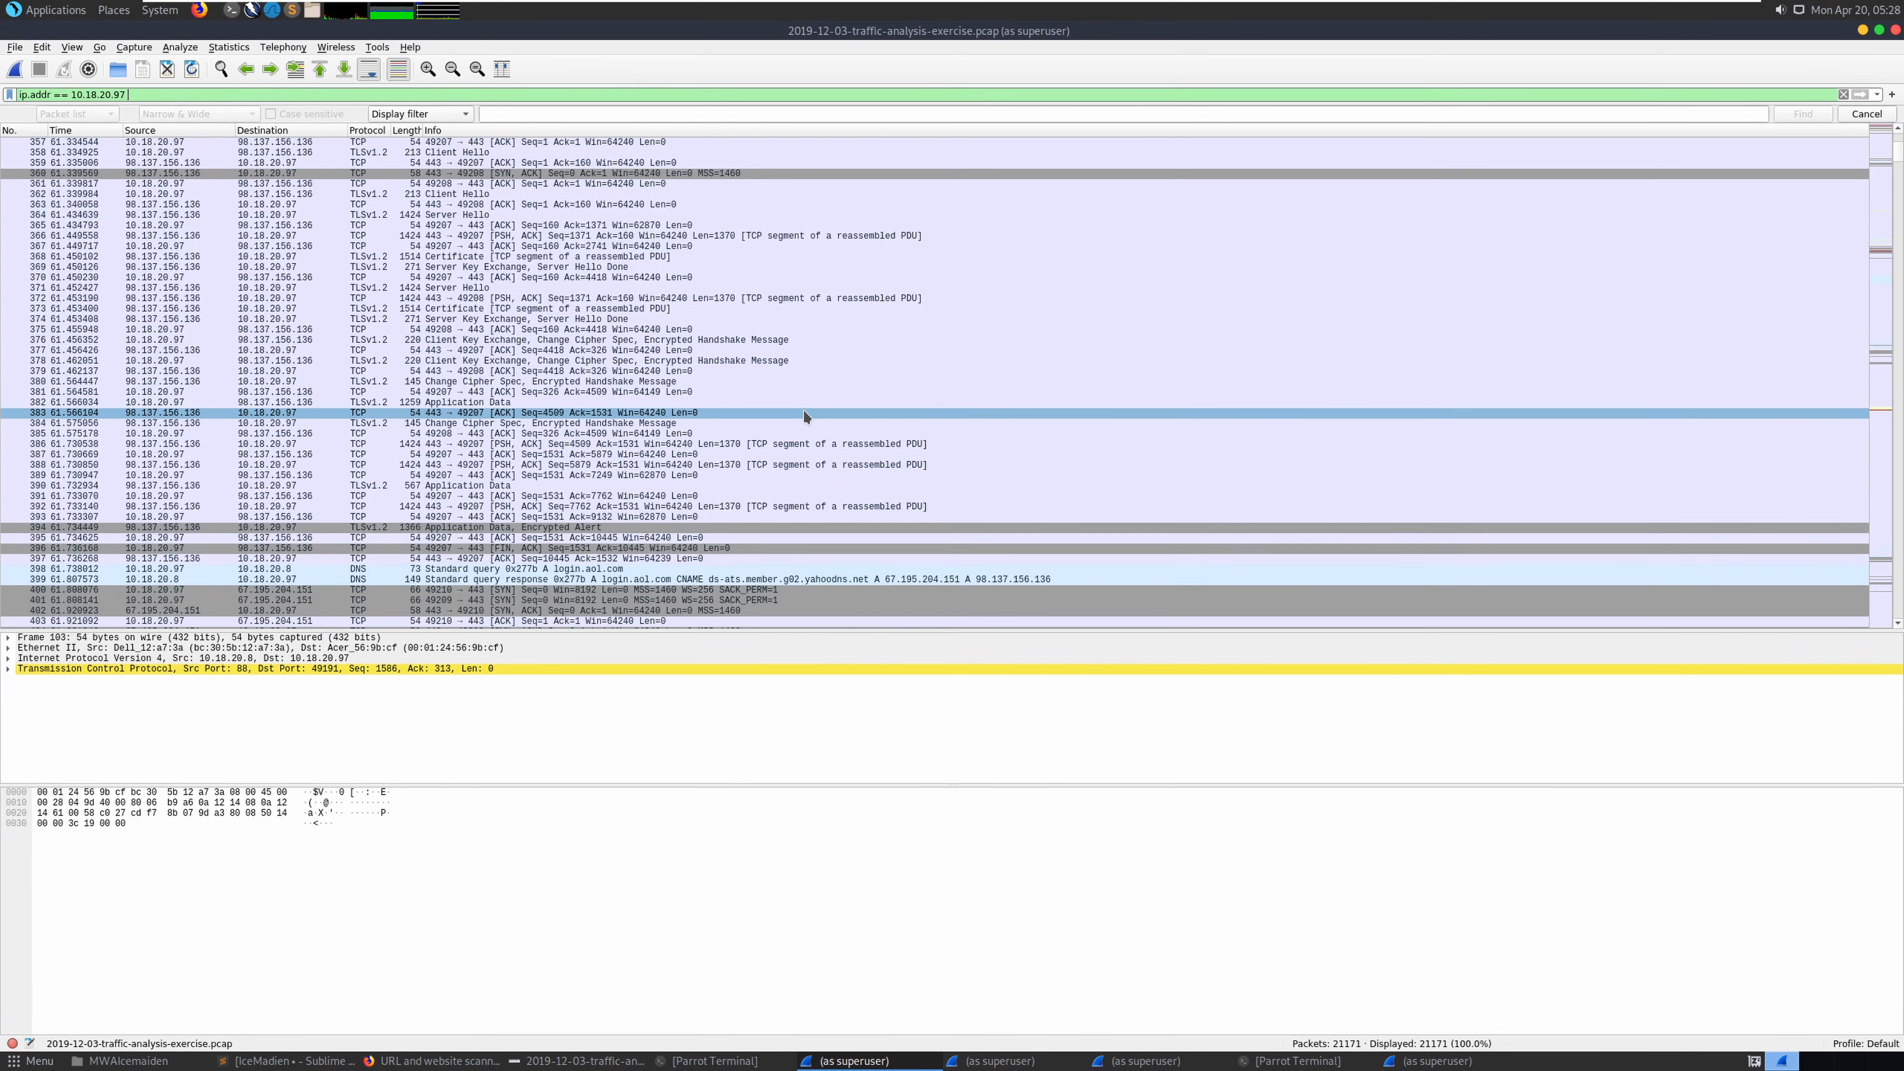
scroll(803, 410, "down", 20)
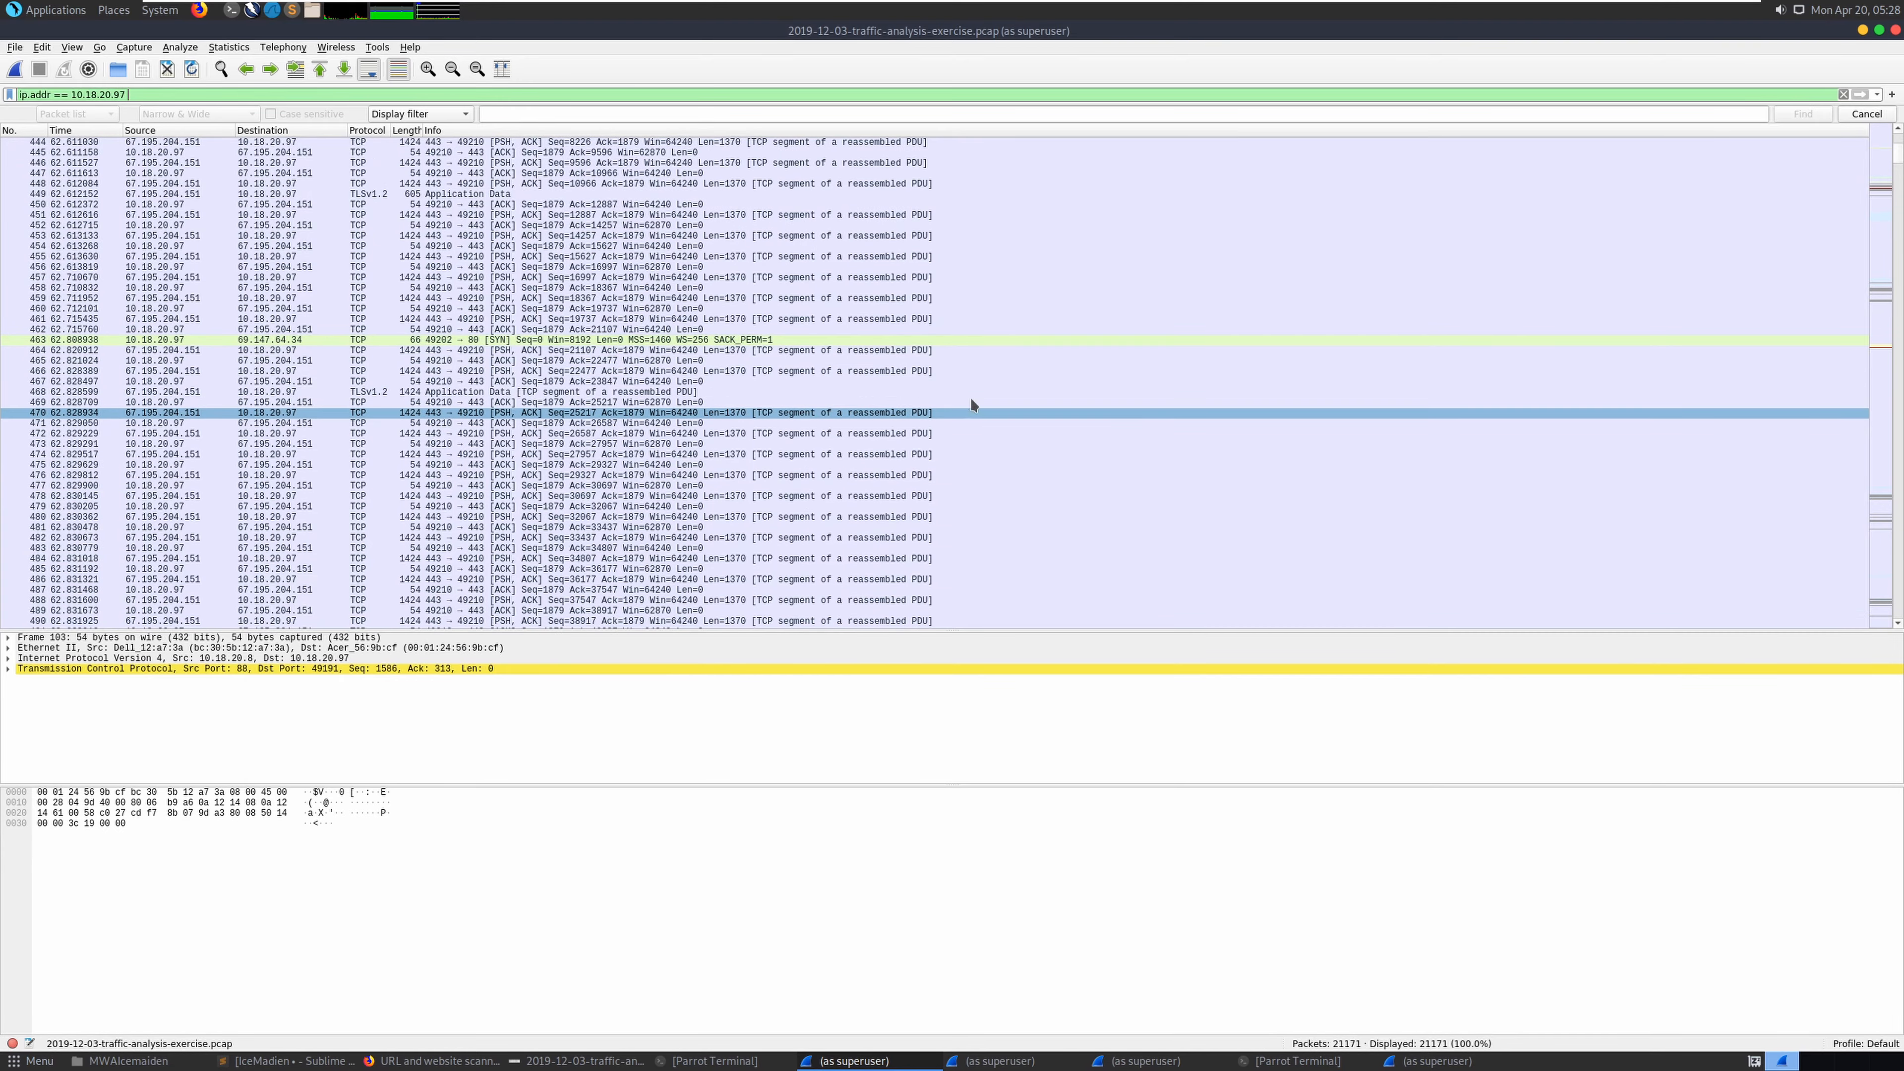
left_click_drag(1897, 156, 1859, 482)
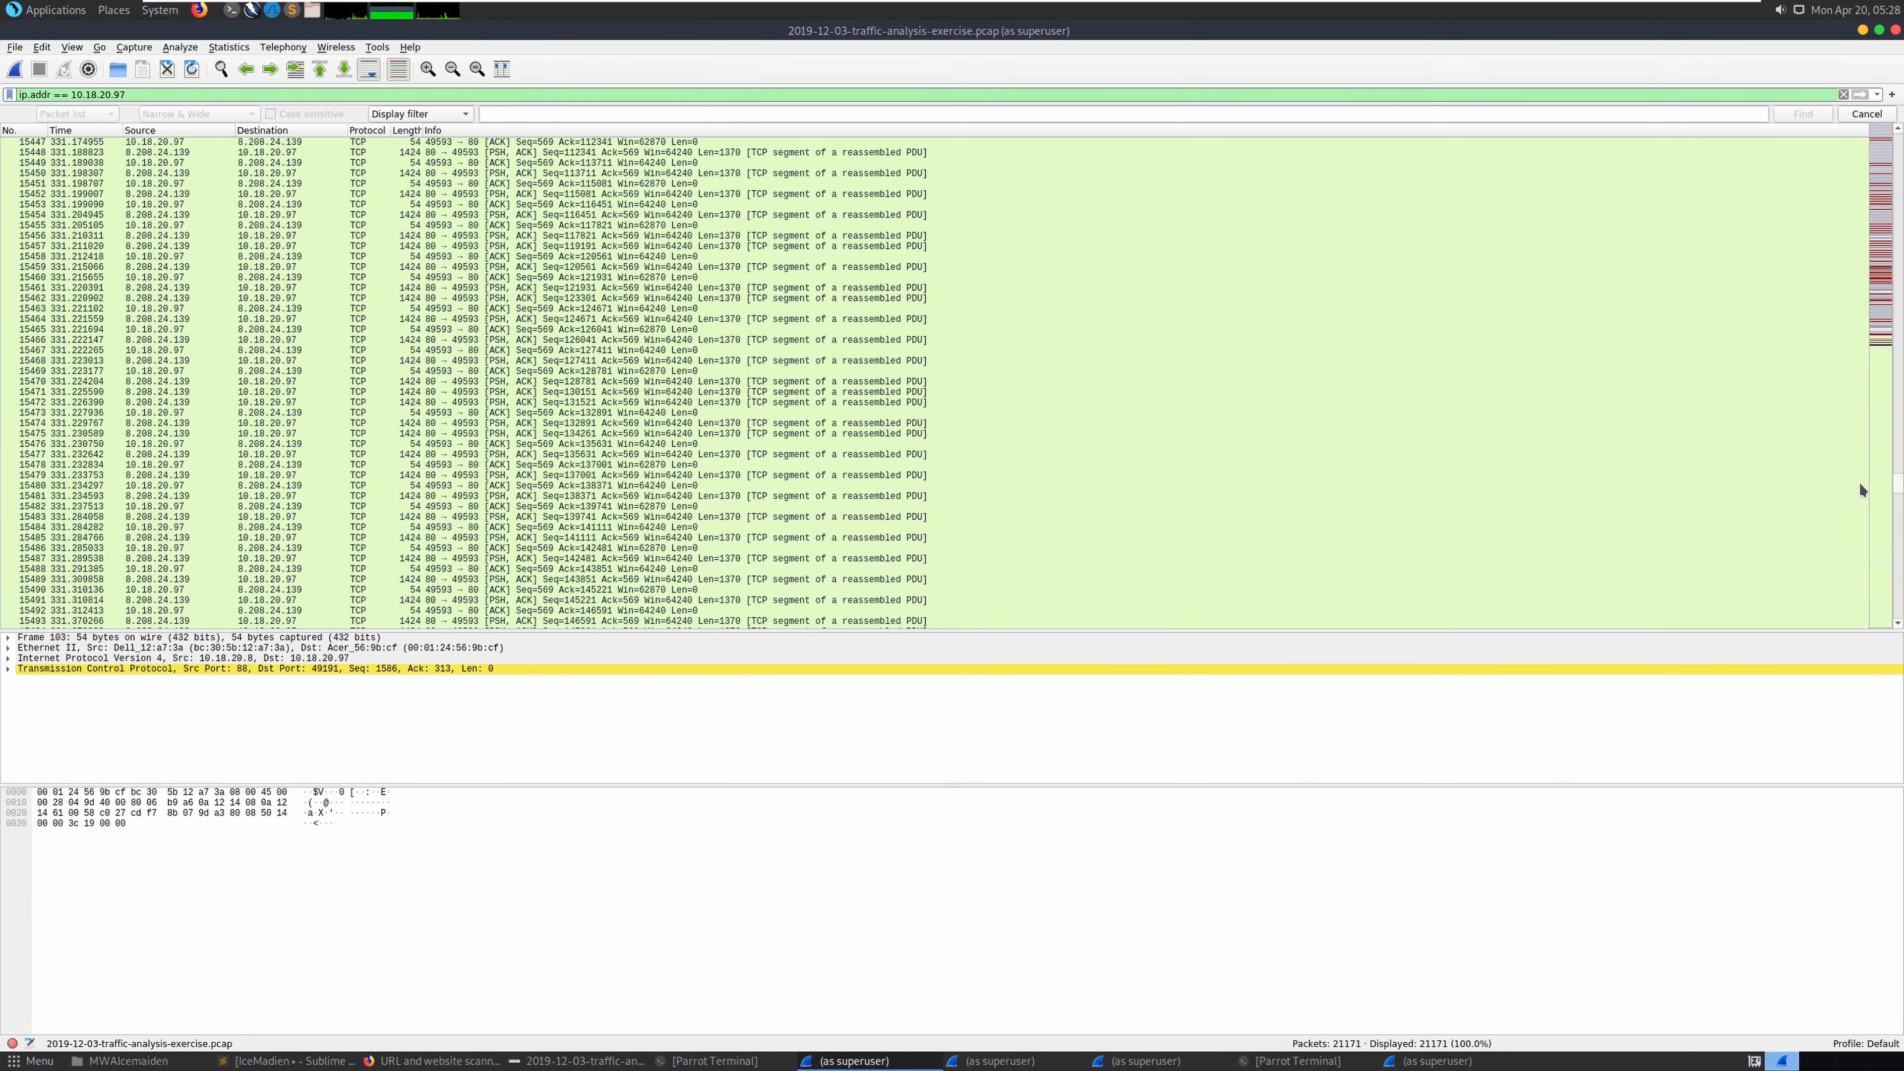
scroll(1483, 440, "down", 20)
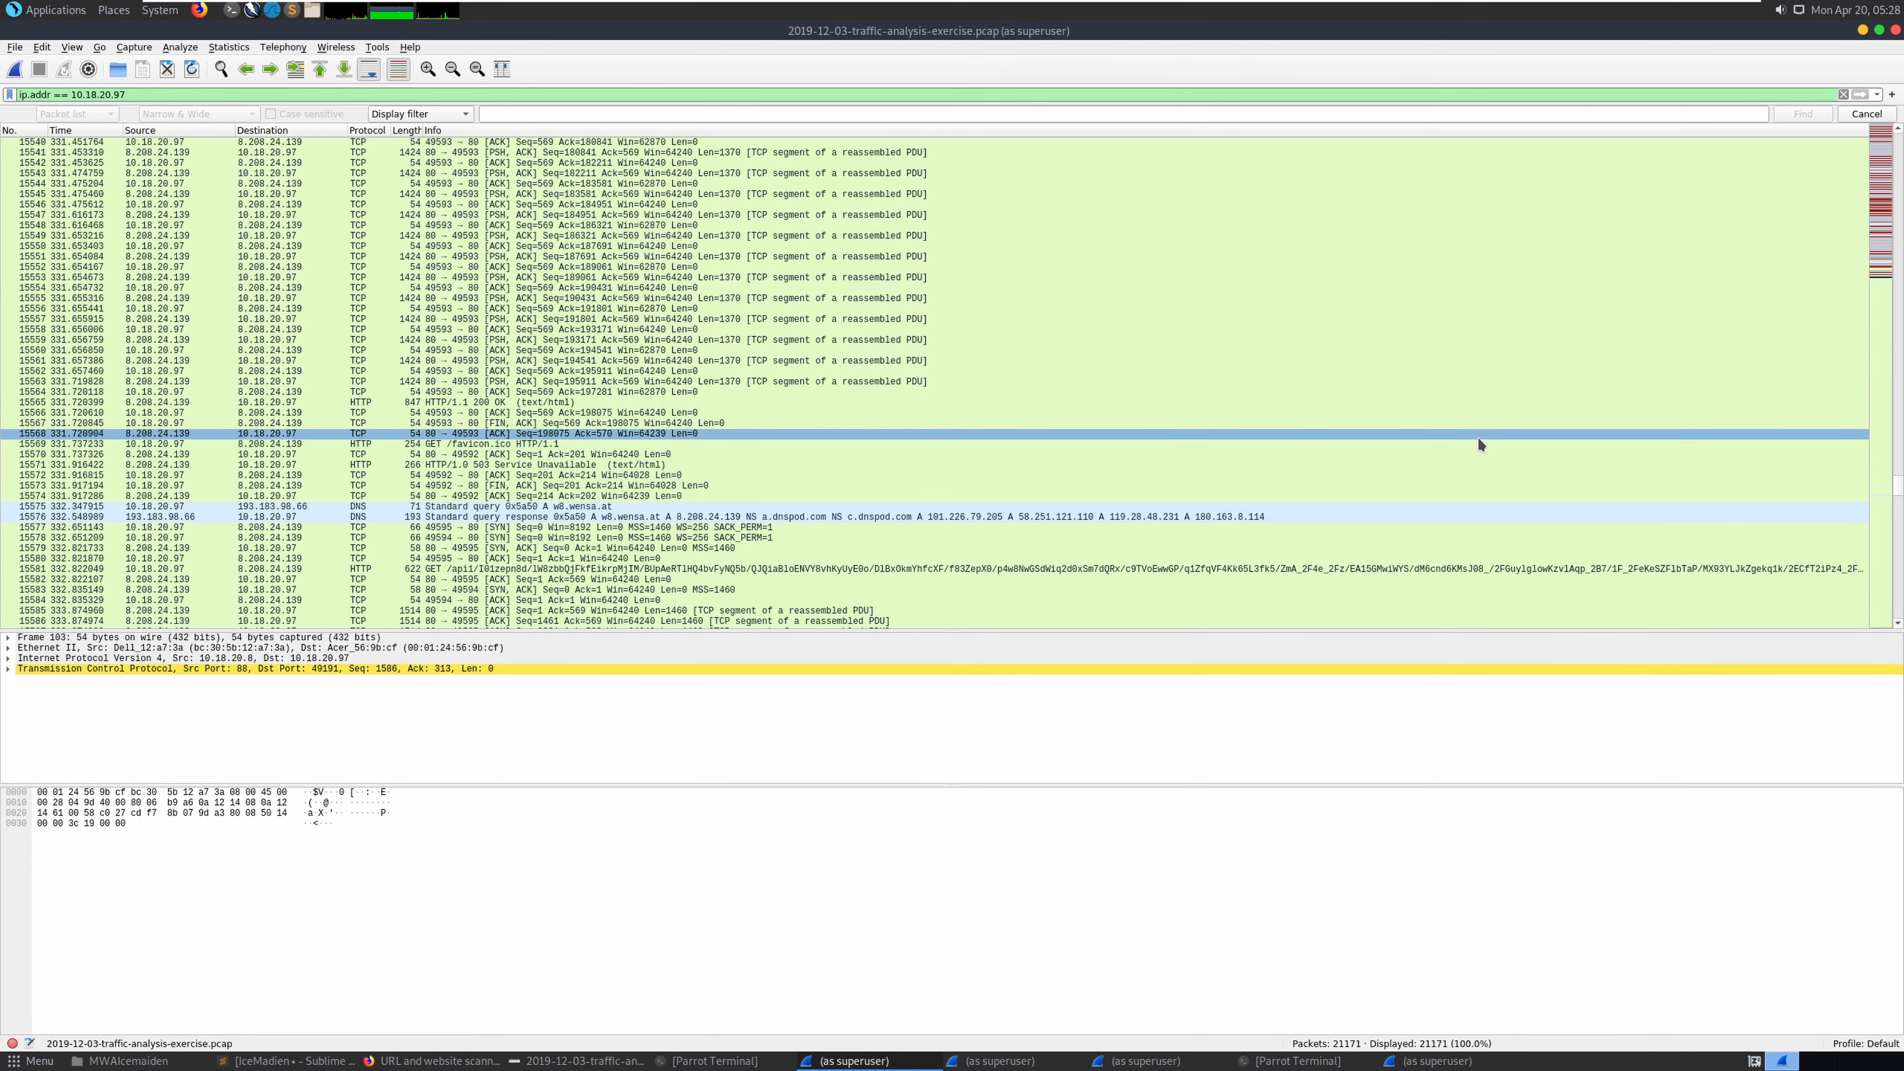
scroll(1476, 437, "up", 6)
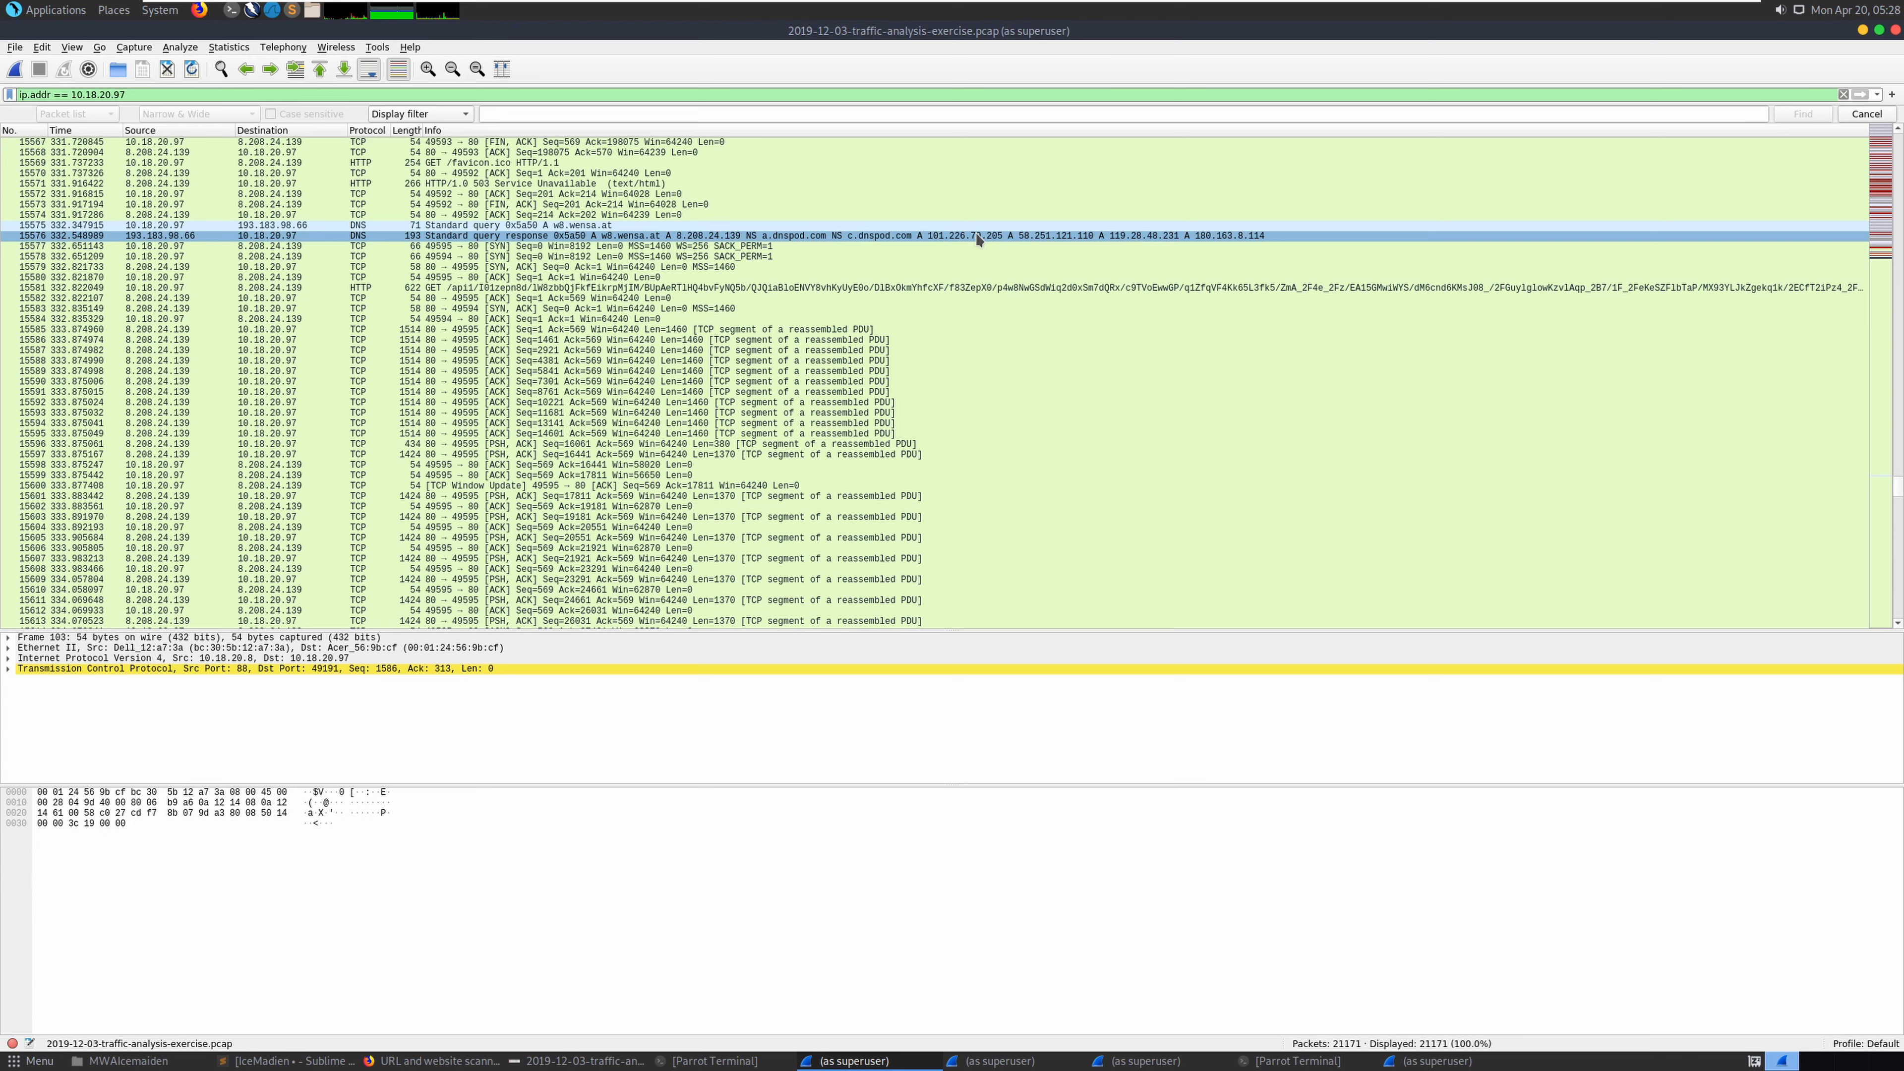
scroll(977, 238, "down", 20)
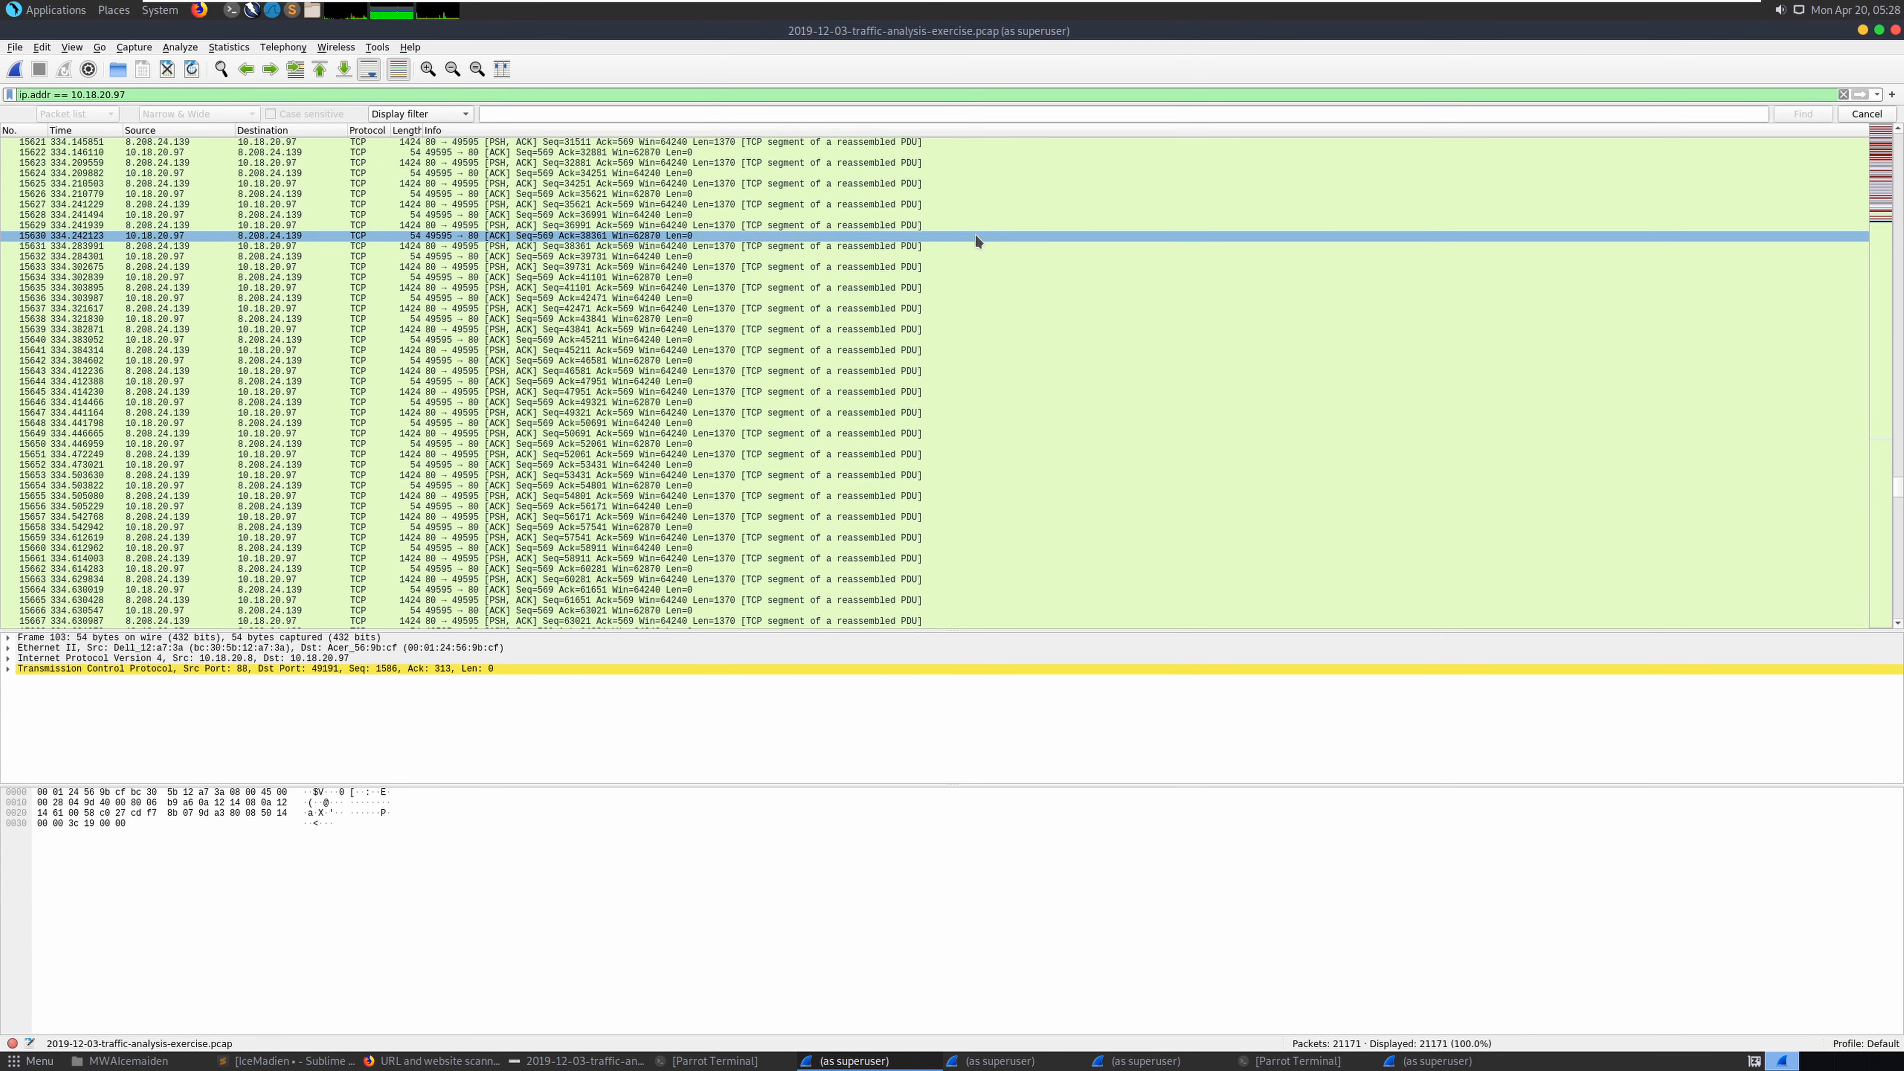
scroll(976, 237, "down", 20)
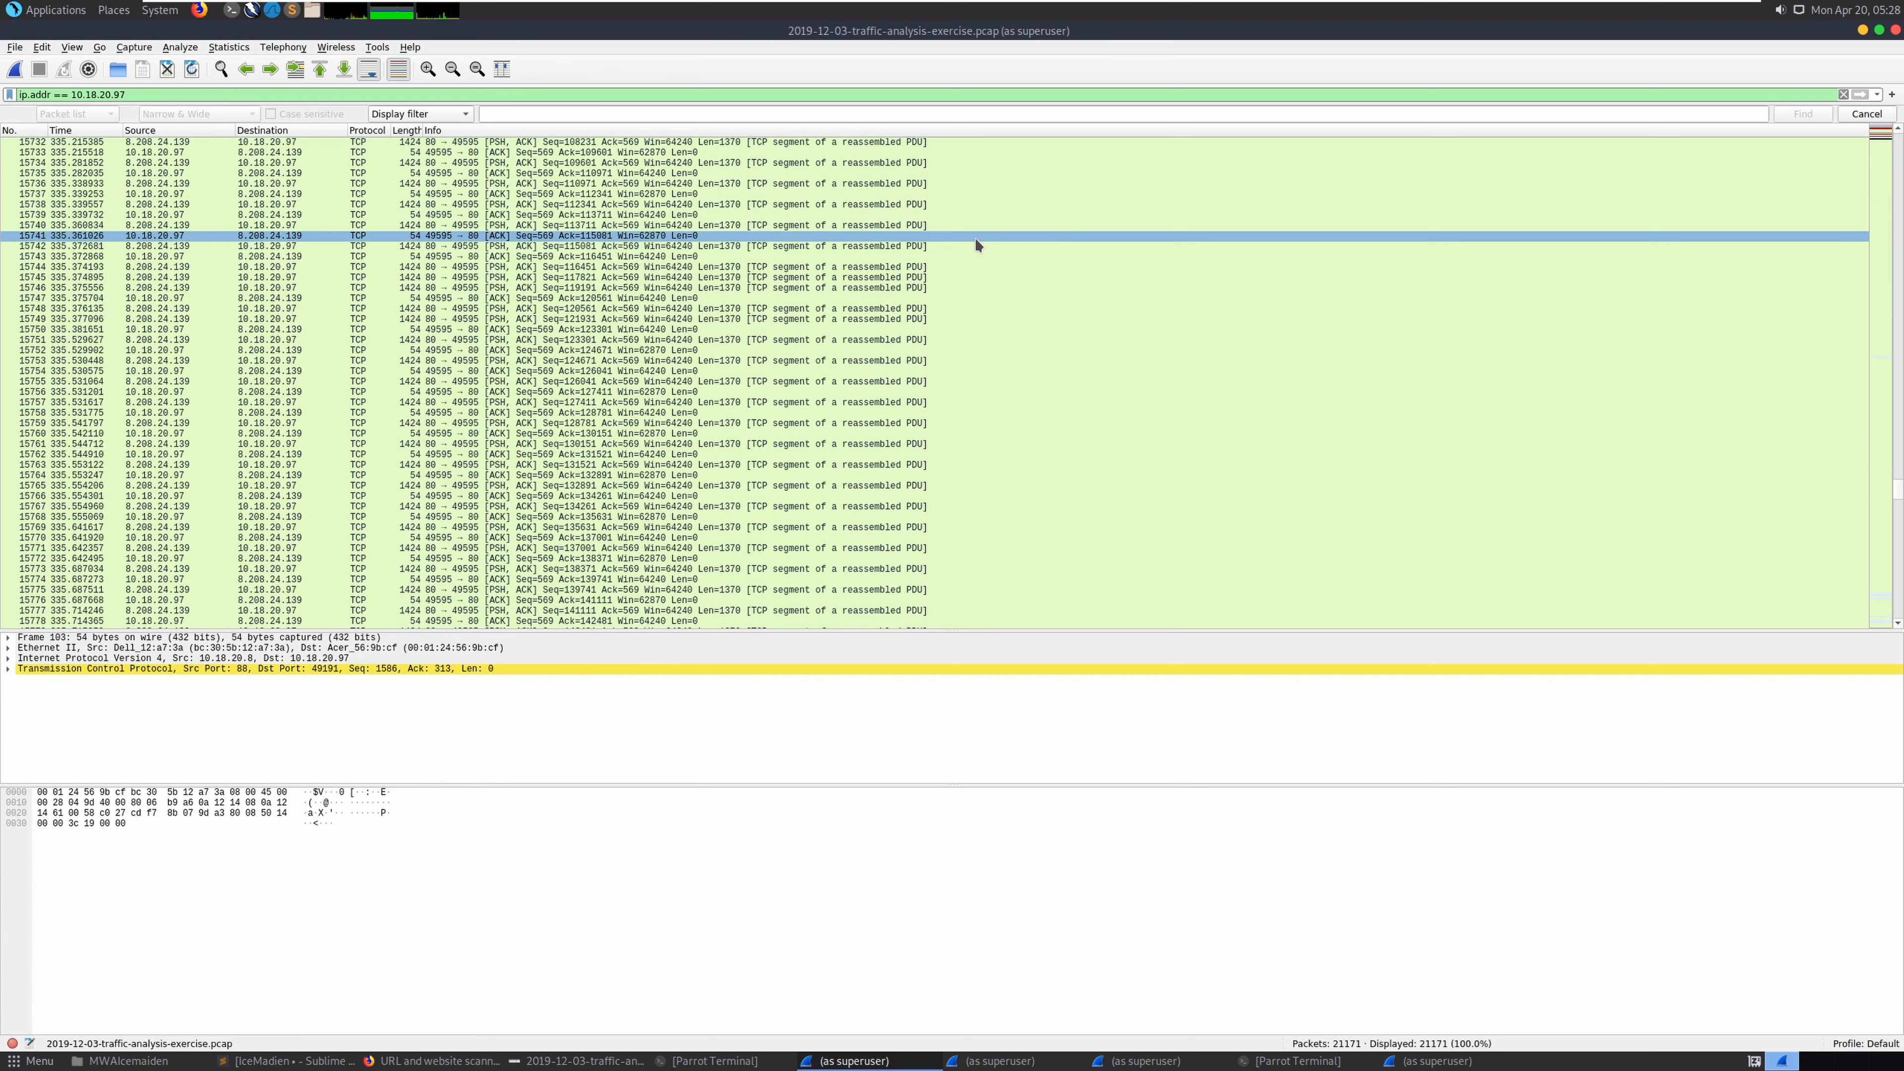
scroll(976, 239, "down", 20)
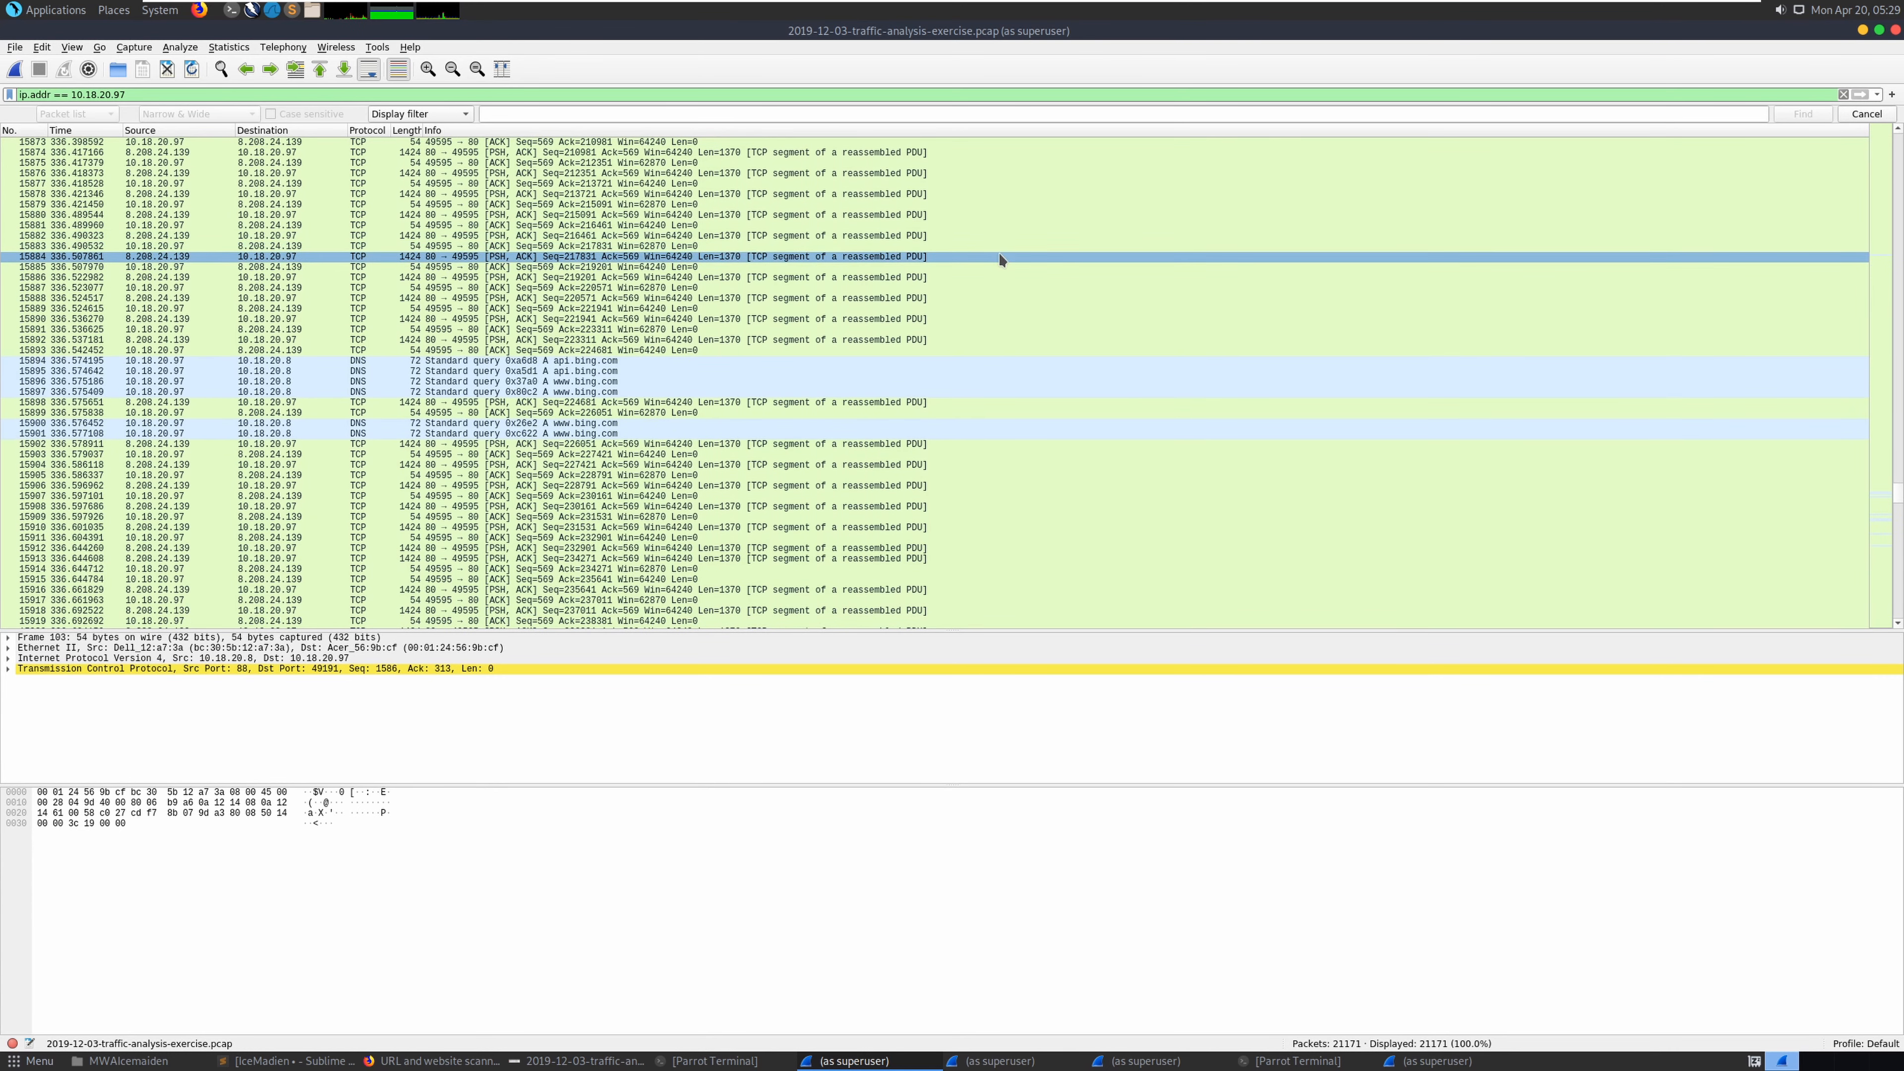
scroll(992, 257, "down", 5)
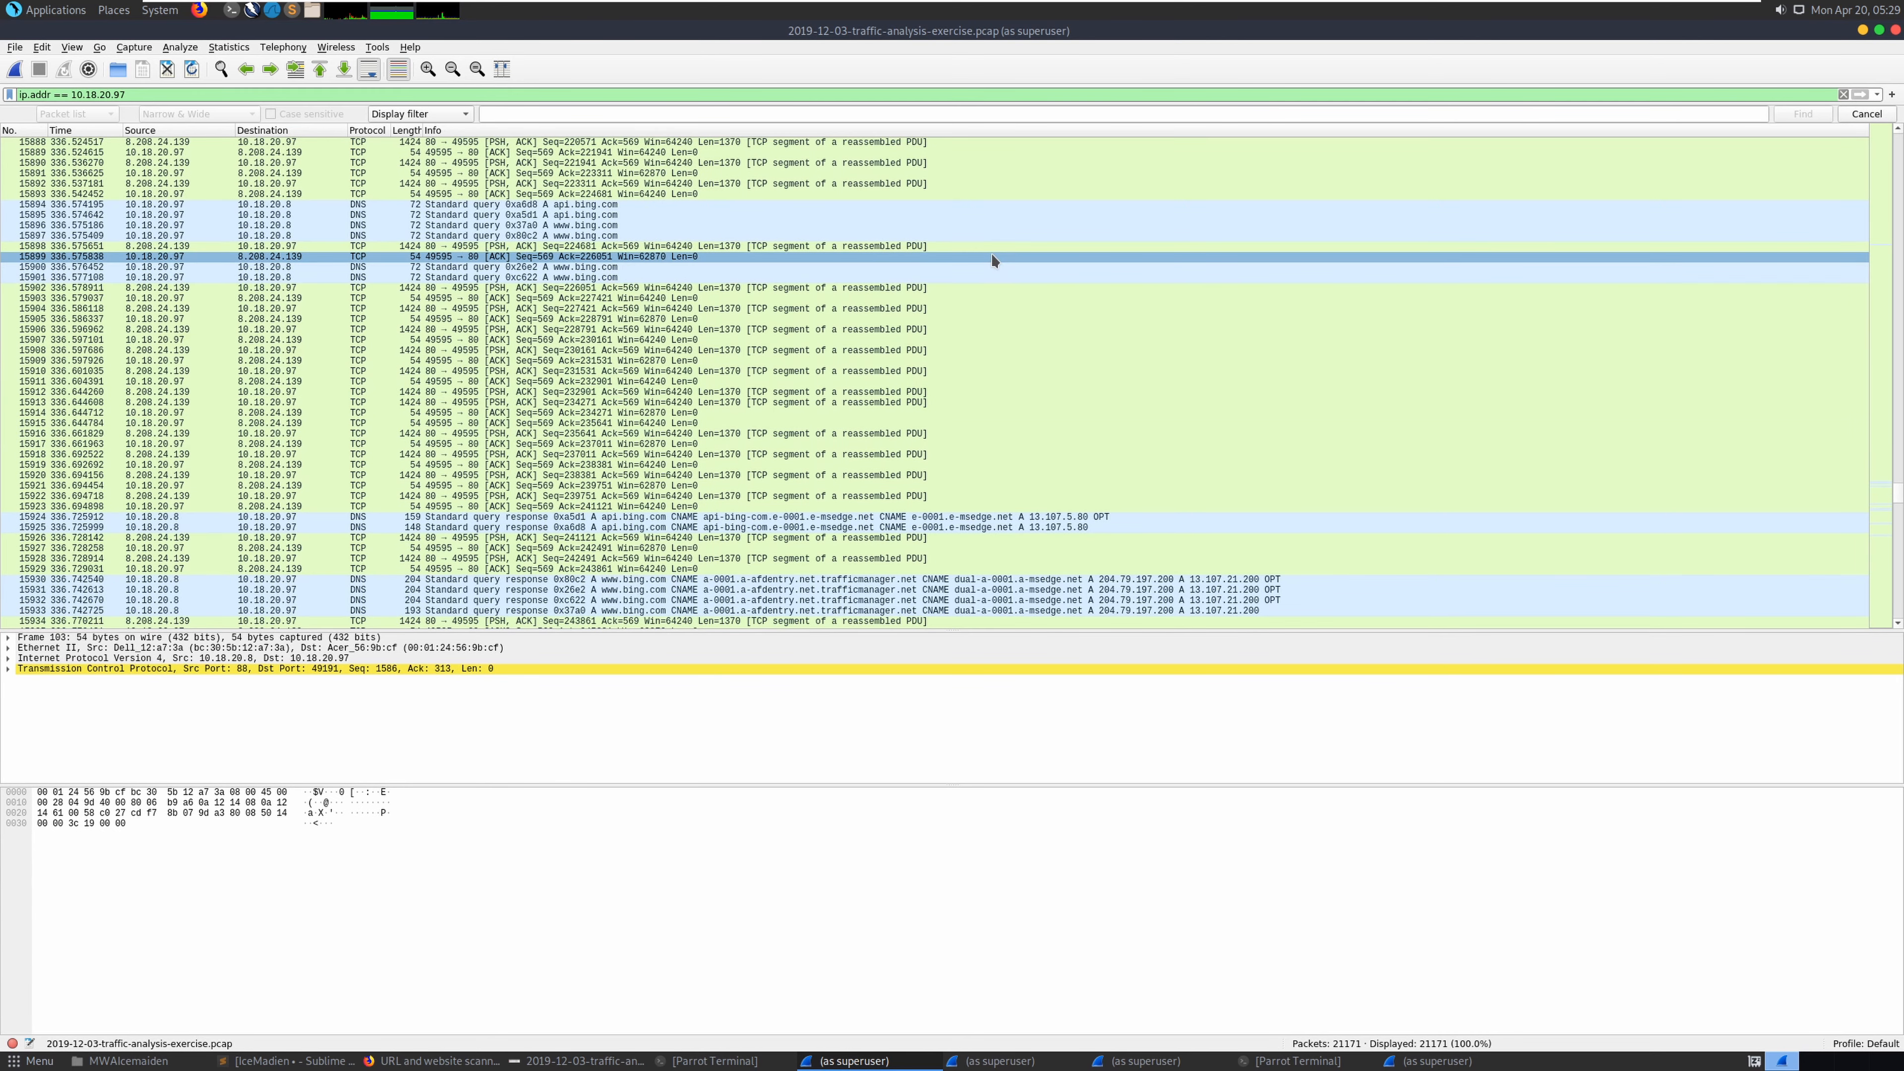
scroll(992, 257, "down", 20)
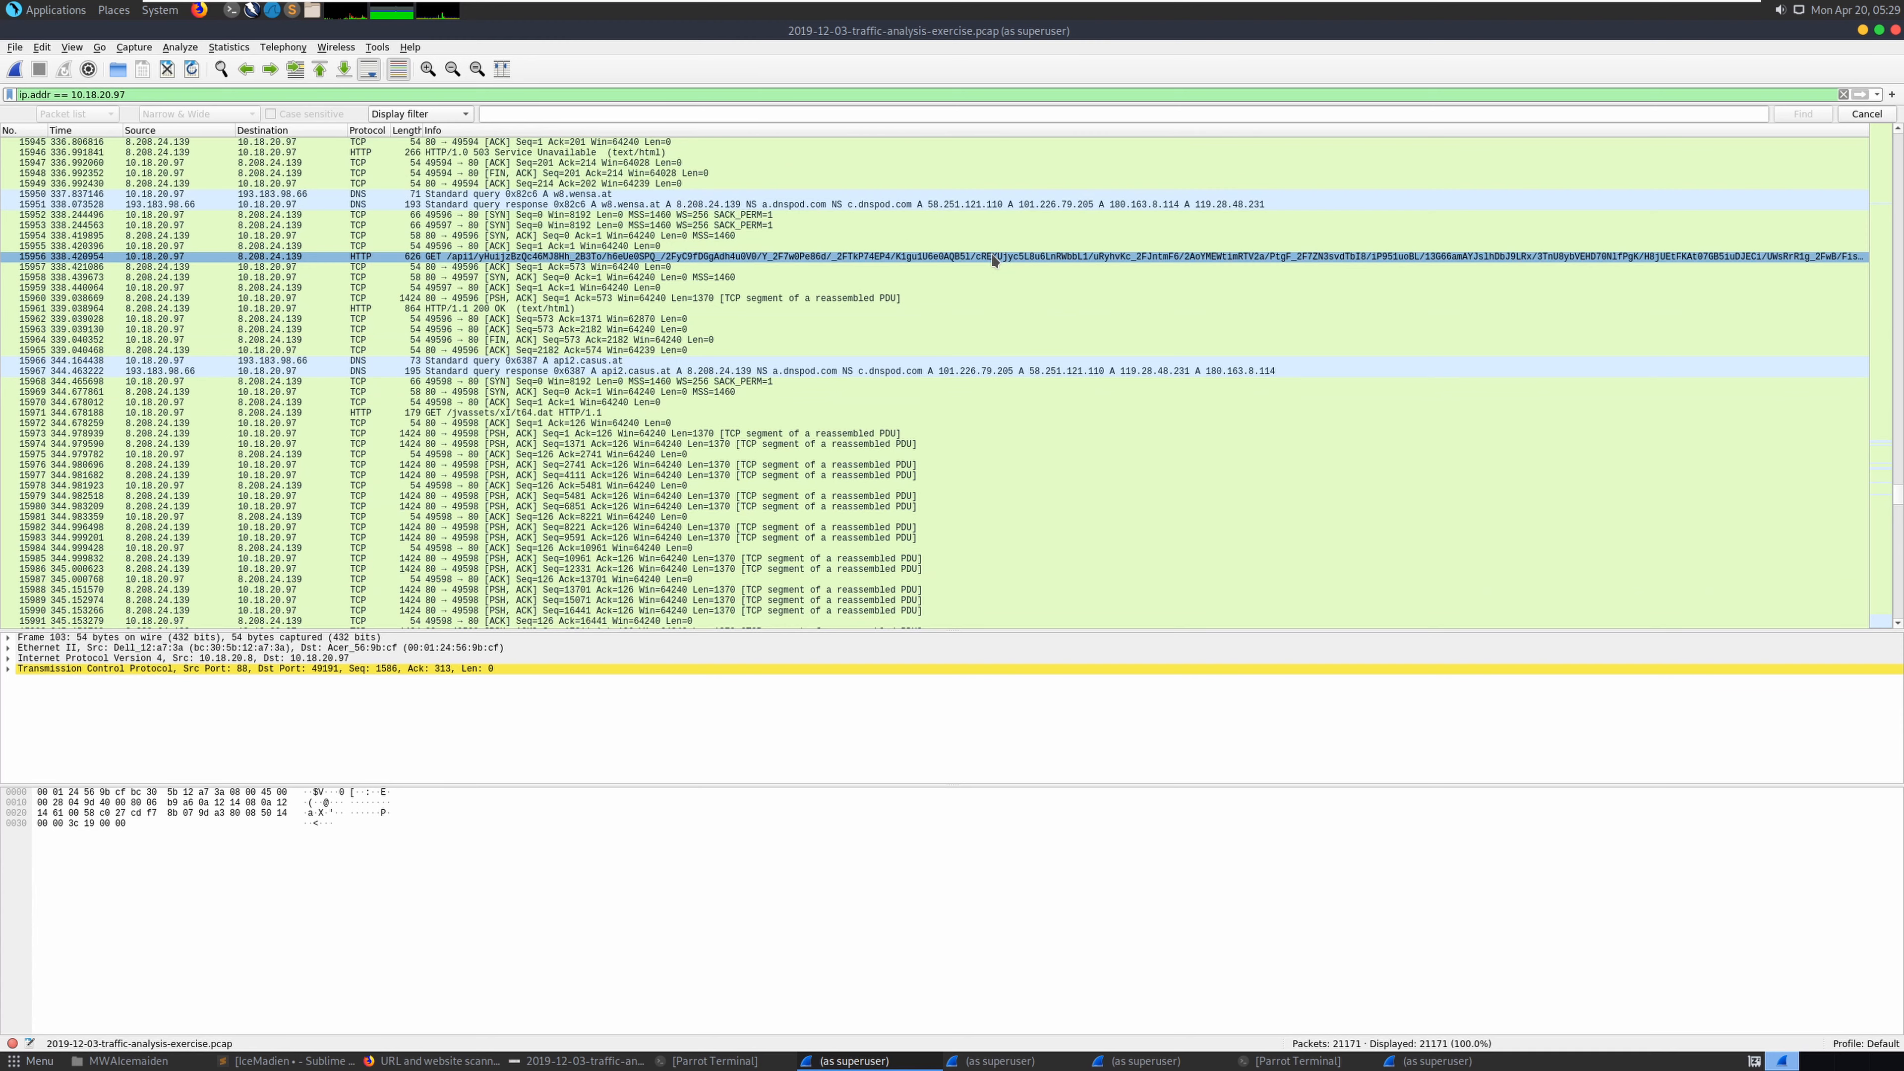
scroll(992, 257, "down", 20)
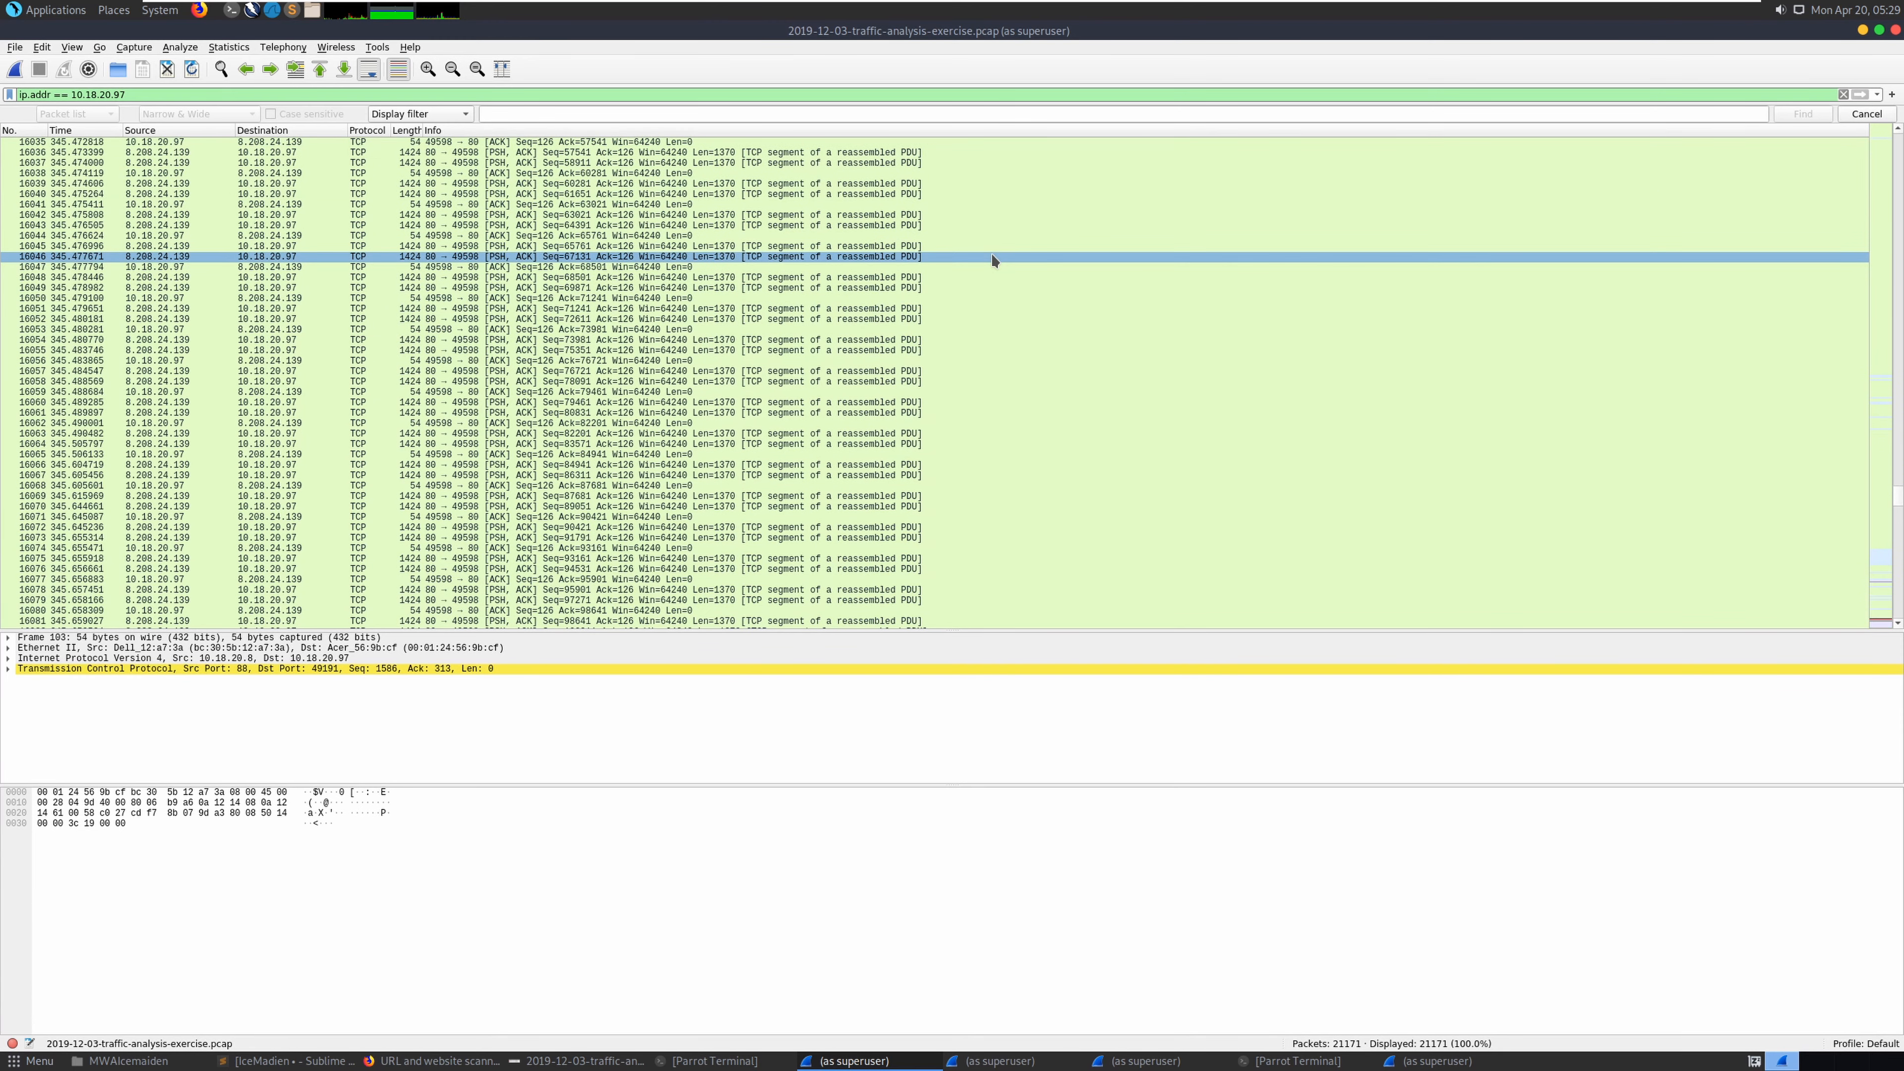
scroll(991, 257, "down", 18)
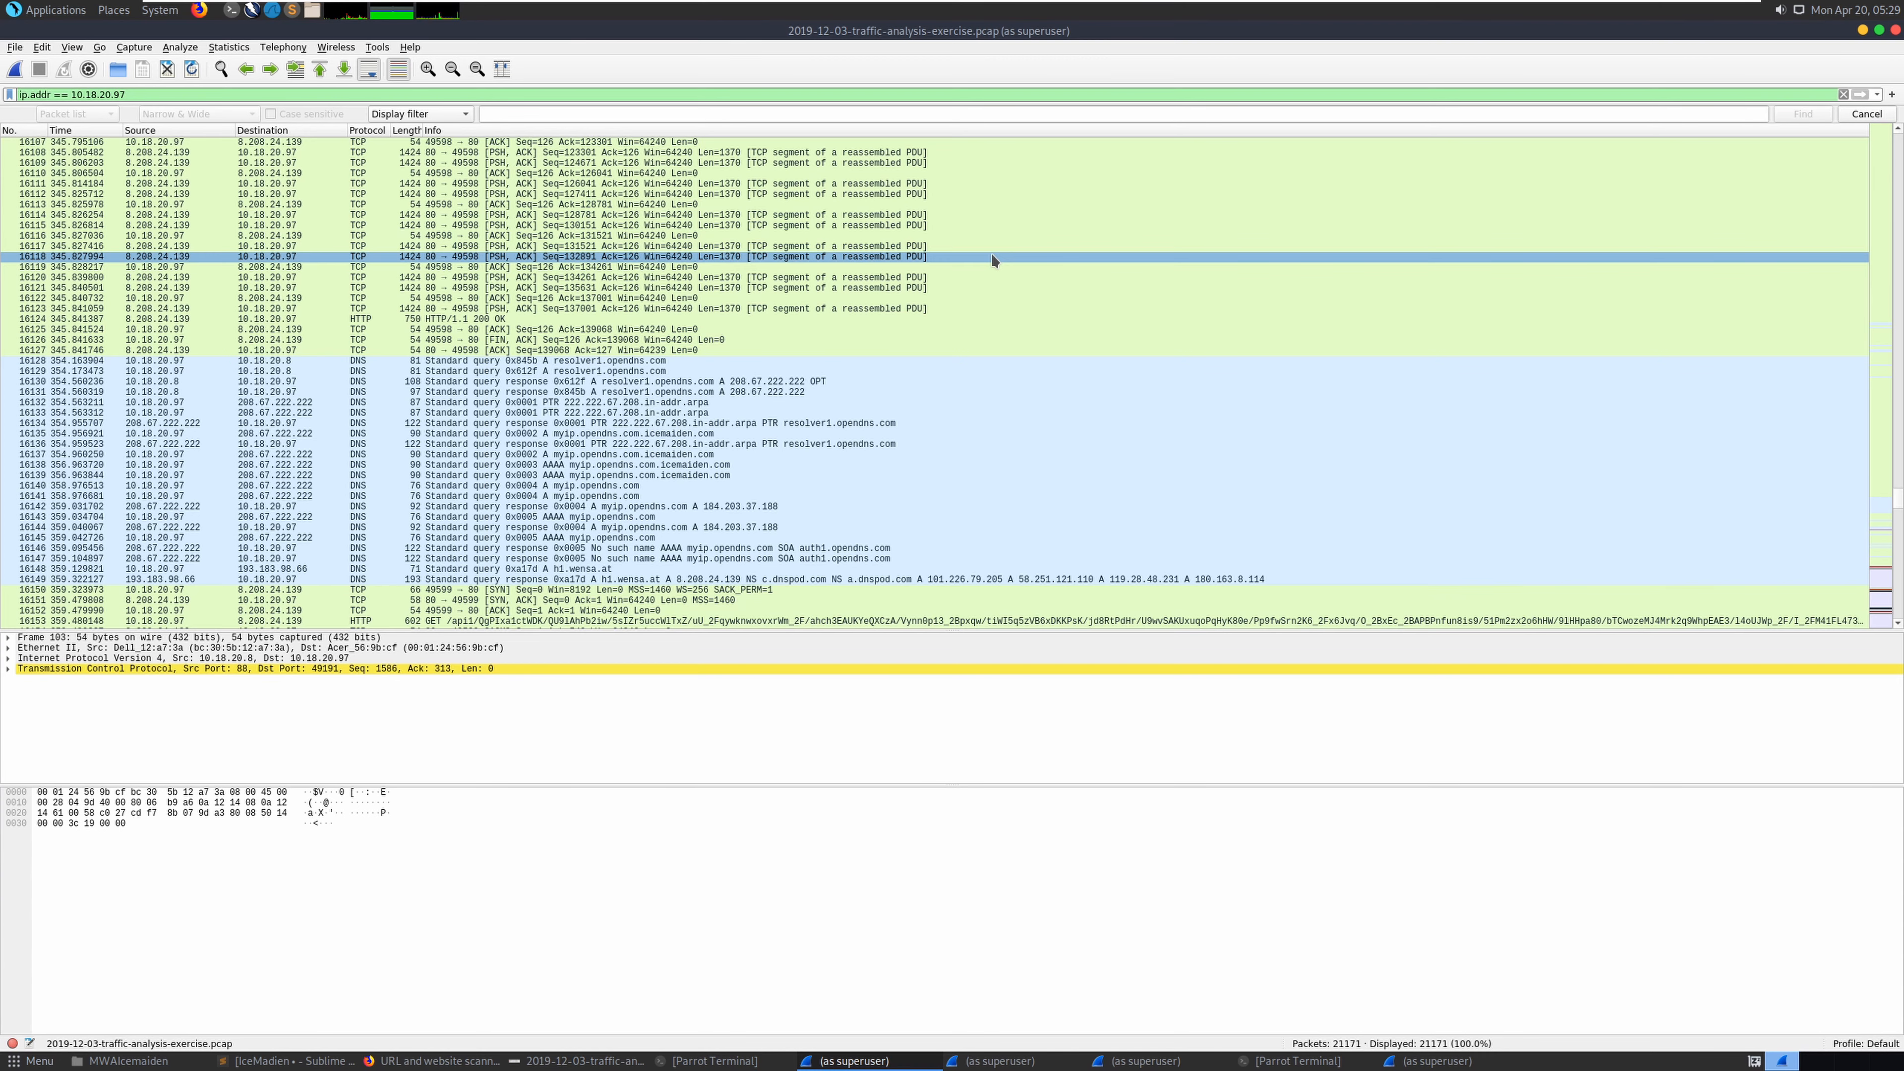
Examine the DNS and HTTP traffic following the myip.opendns.com lookups and select the h1.wensa.at query in packet 16208
scroll(992, 257, "down", 7)
scroll(991, 259, "down", 2)
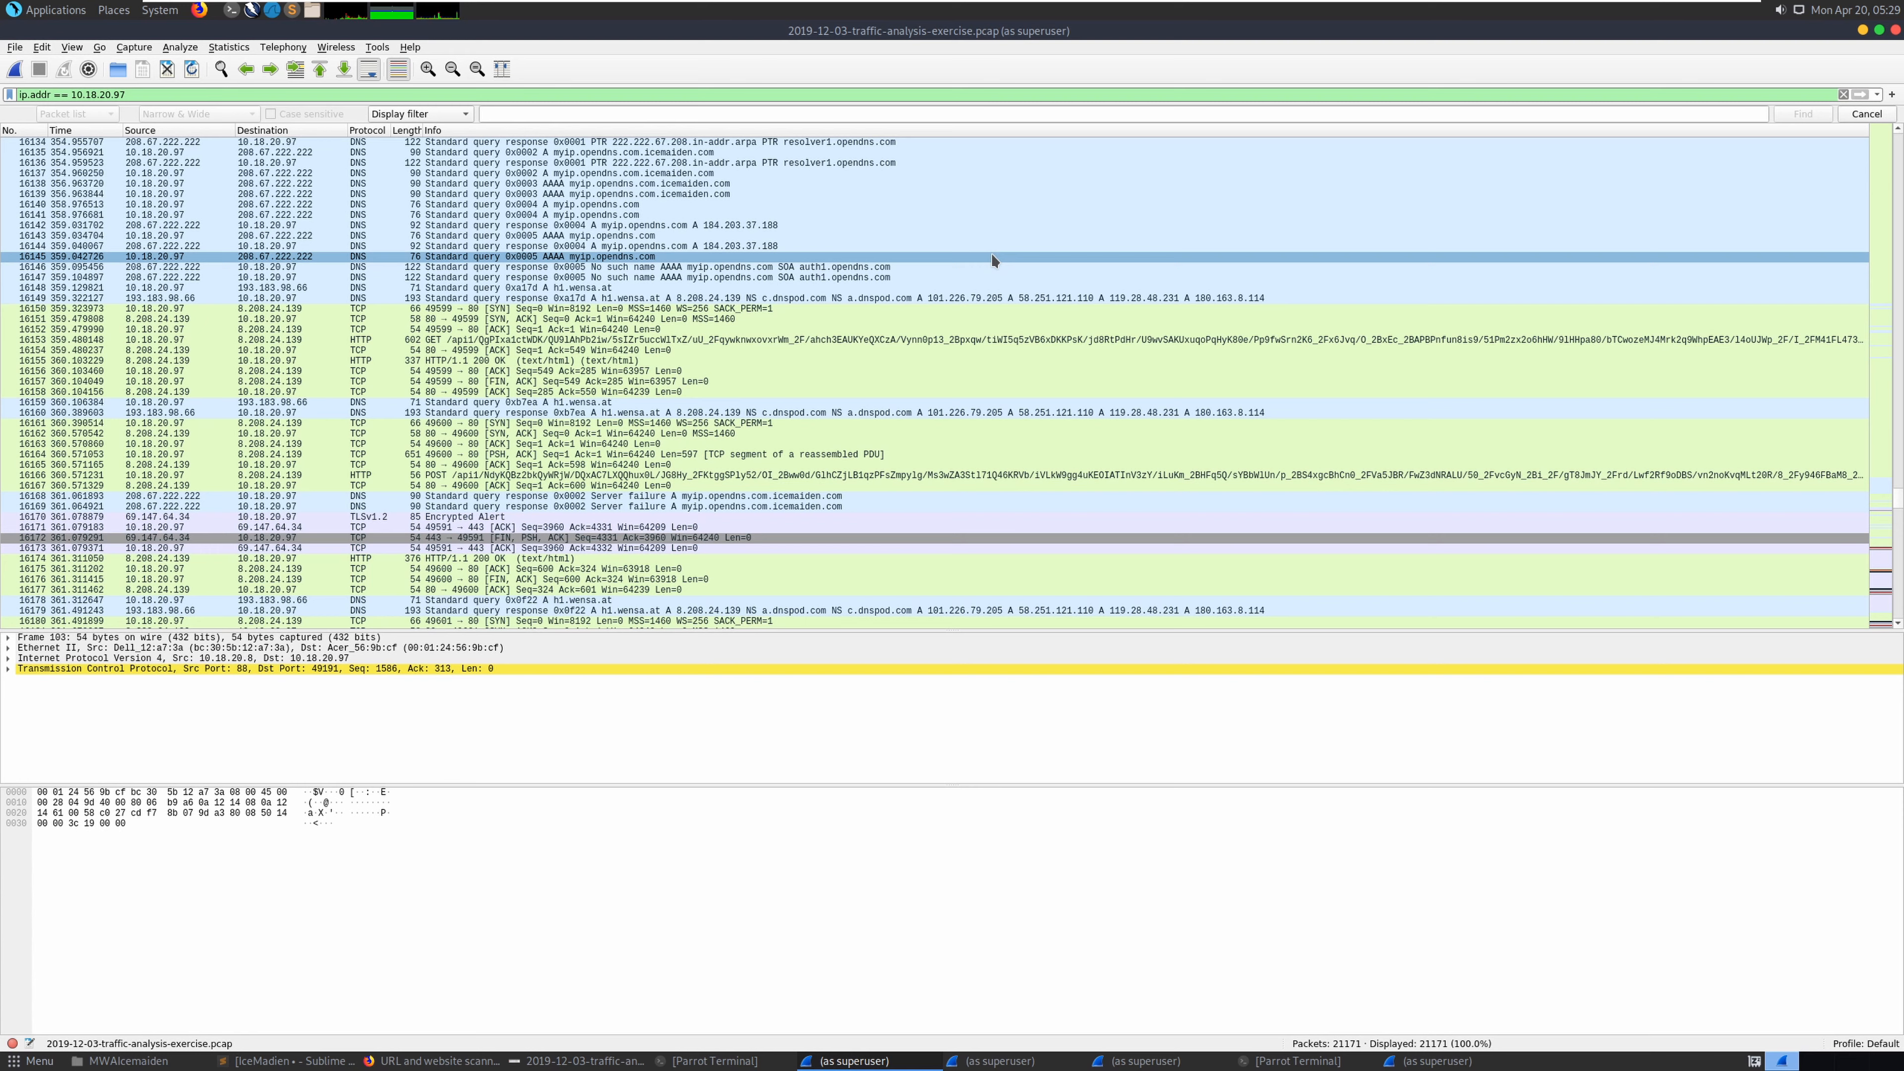
scroll(991, 259, "down", 1)
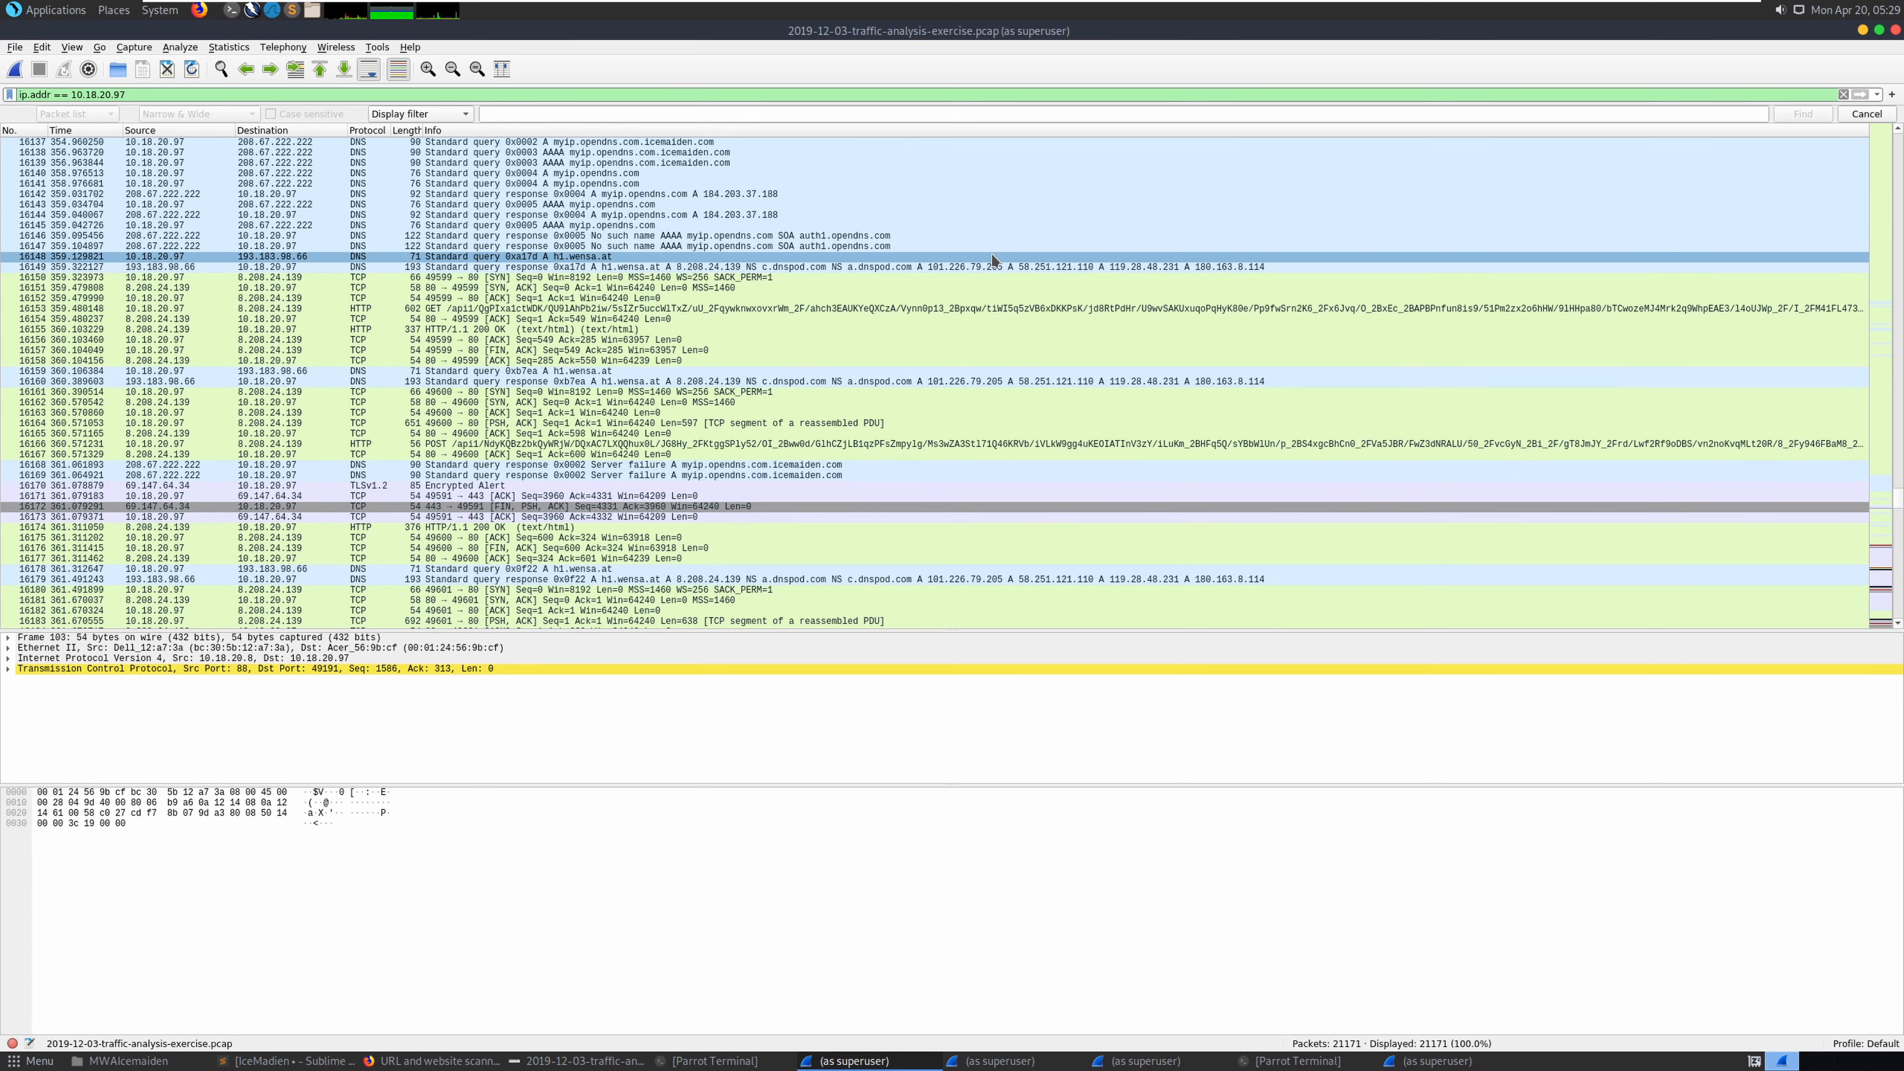
scroll(991, 253, "down", 1)
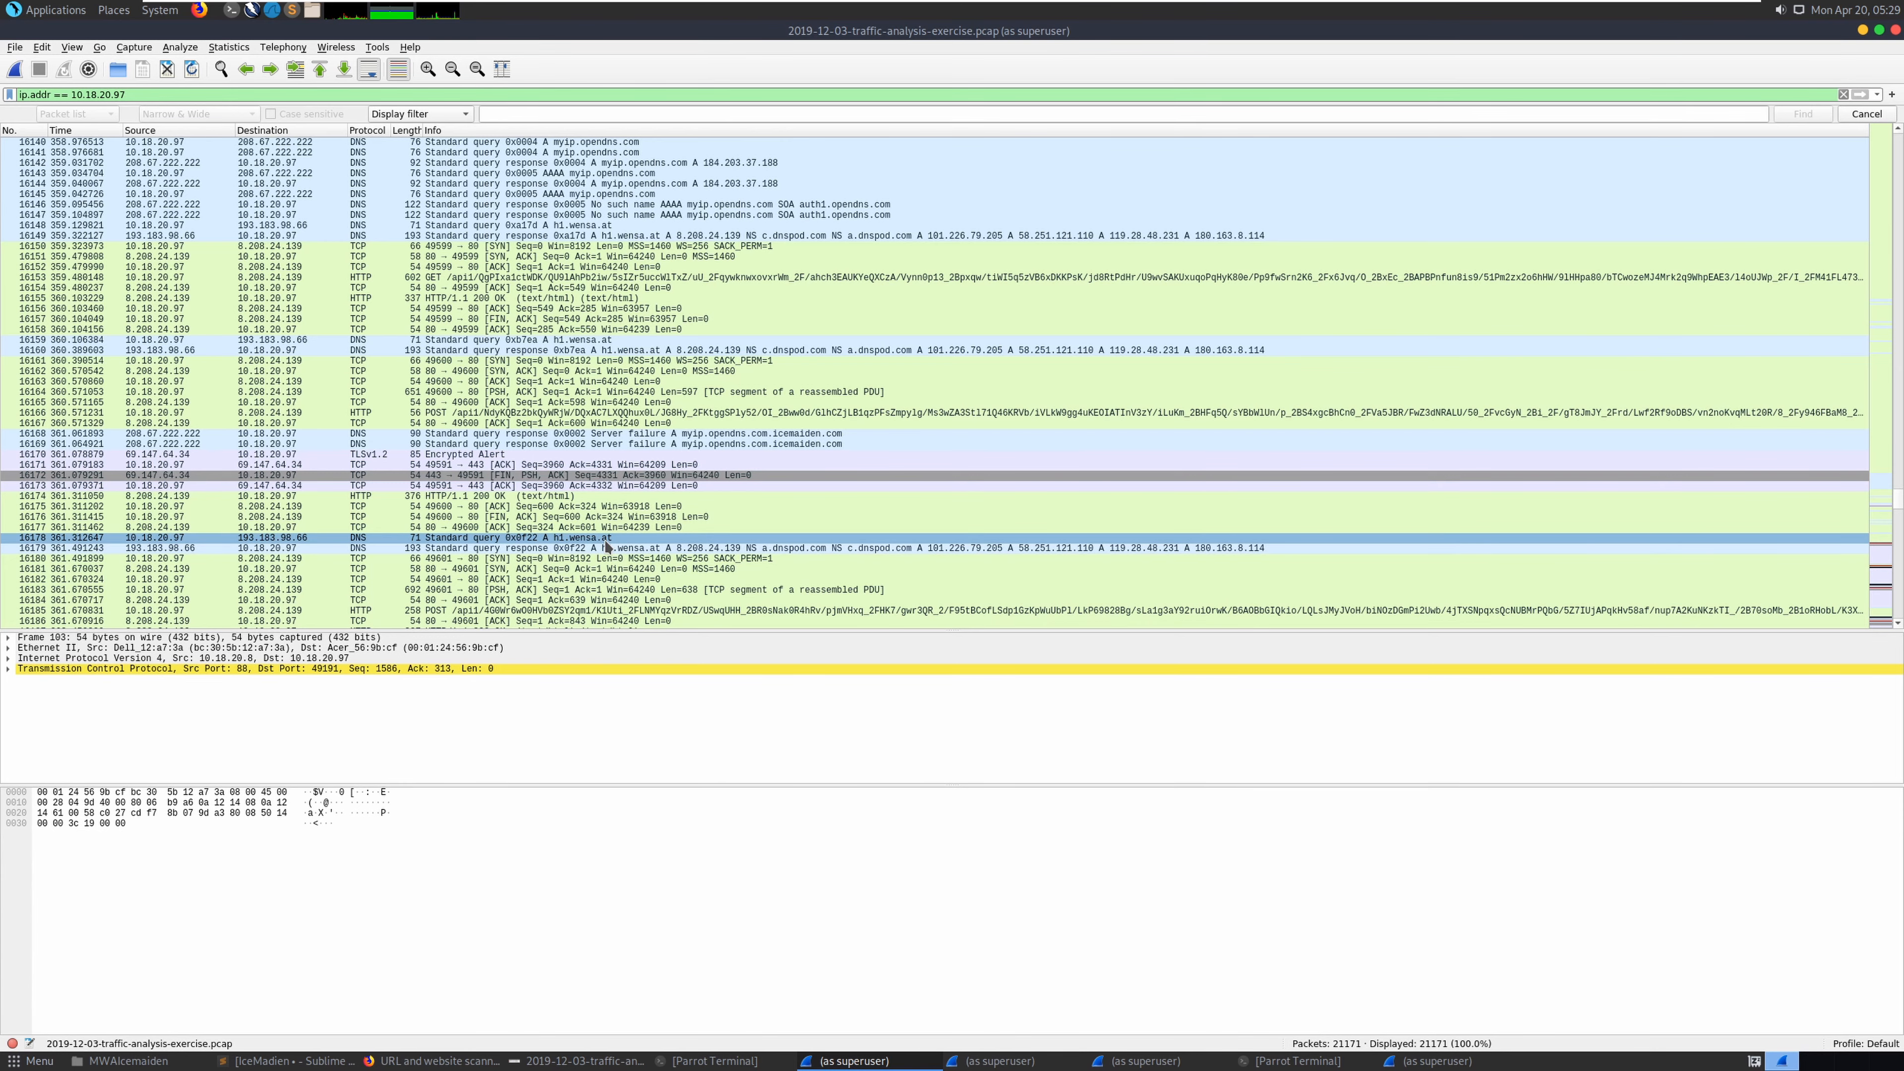
scroll(607, 547, "down", 3)
scroll(608, 548, "down", 2)
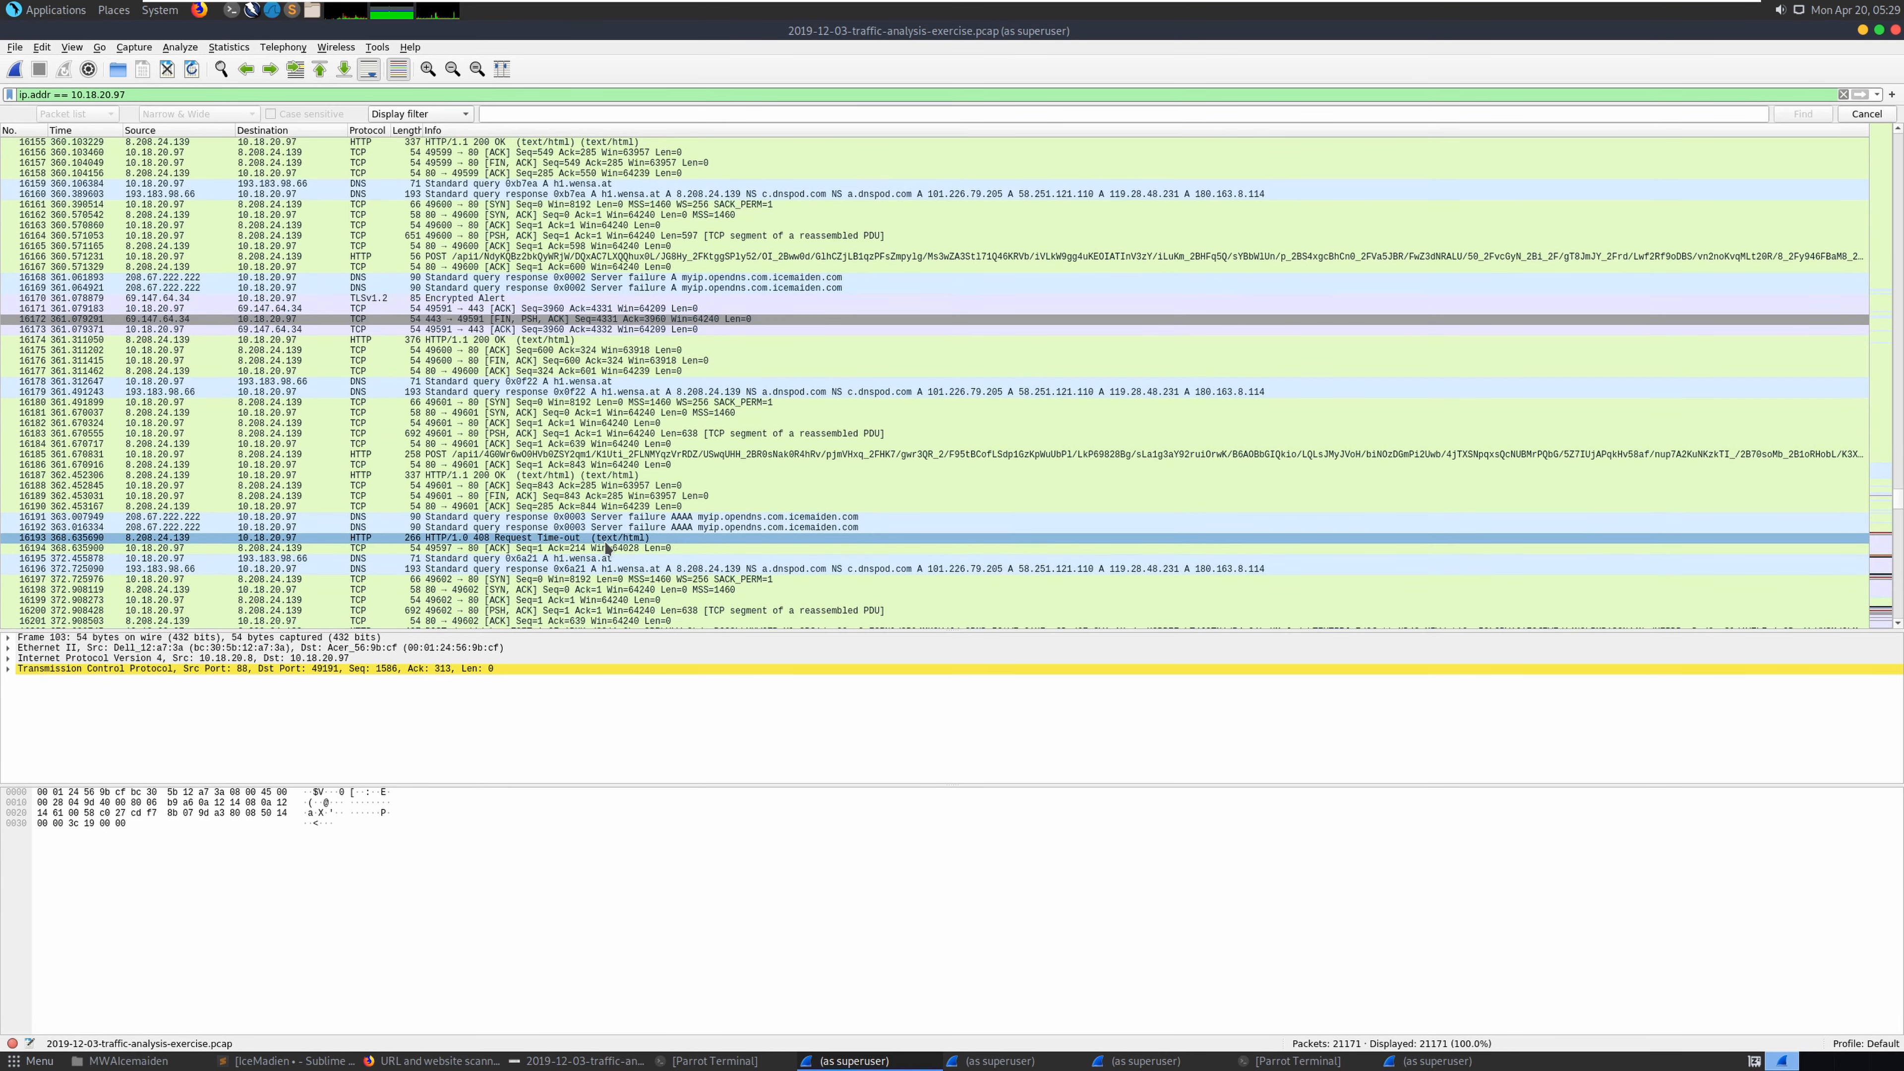
scroll(611, 544, "down", 2)
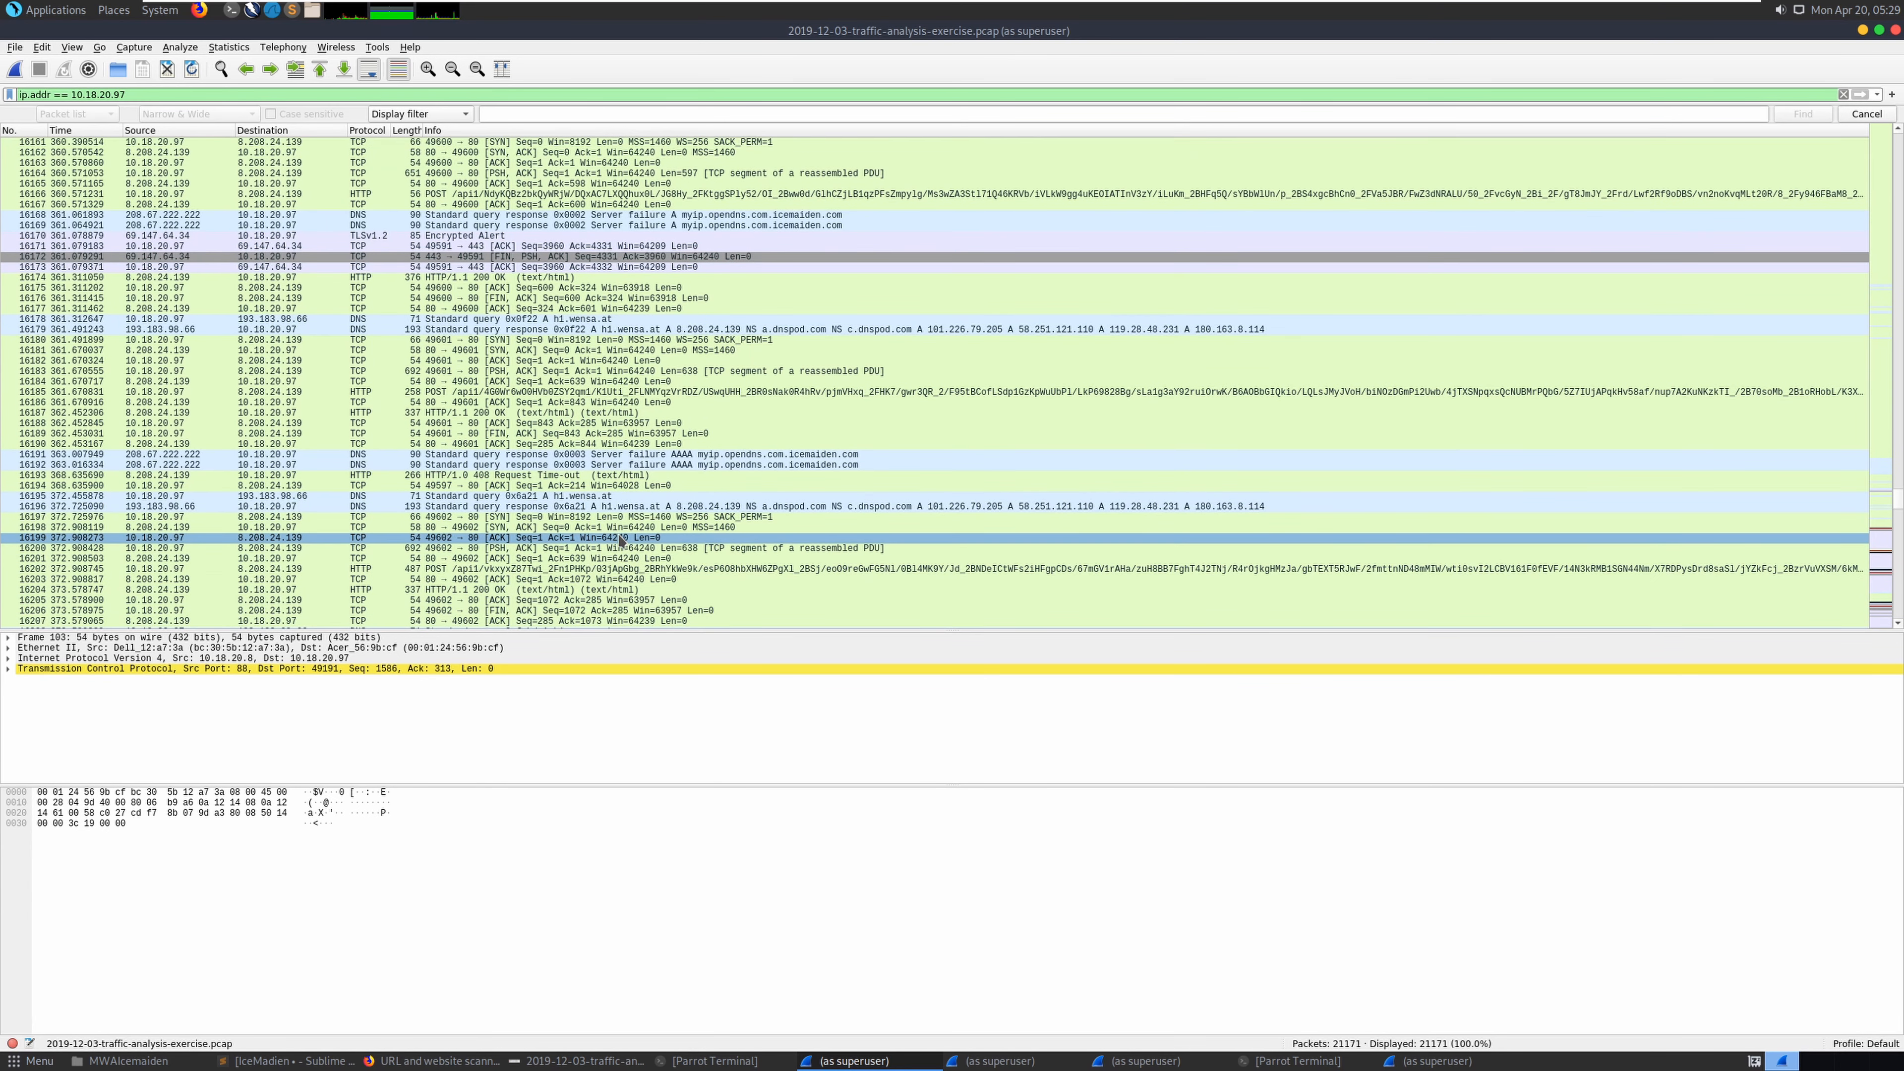
scroll(620, 541, "down", 2)
scroll(620, 540, "down", 5)
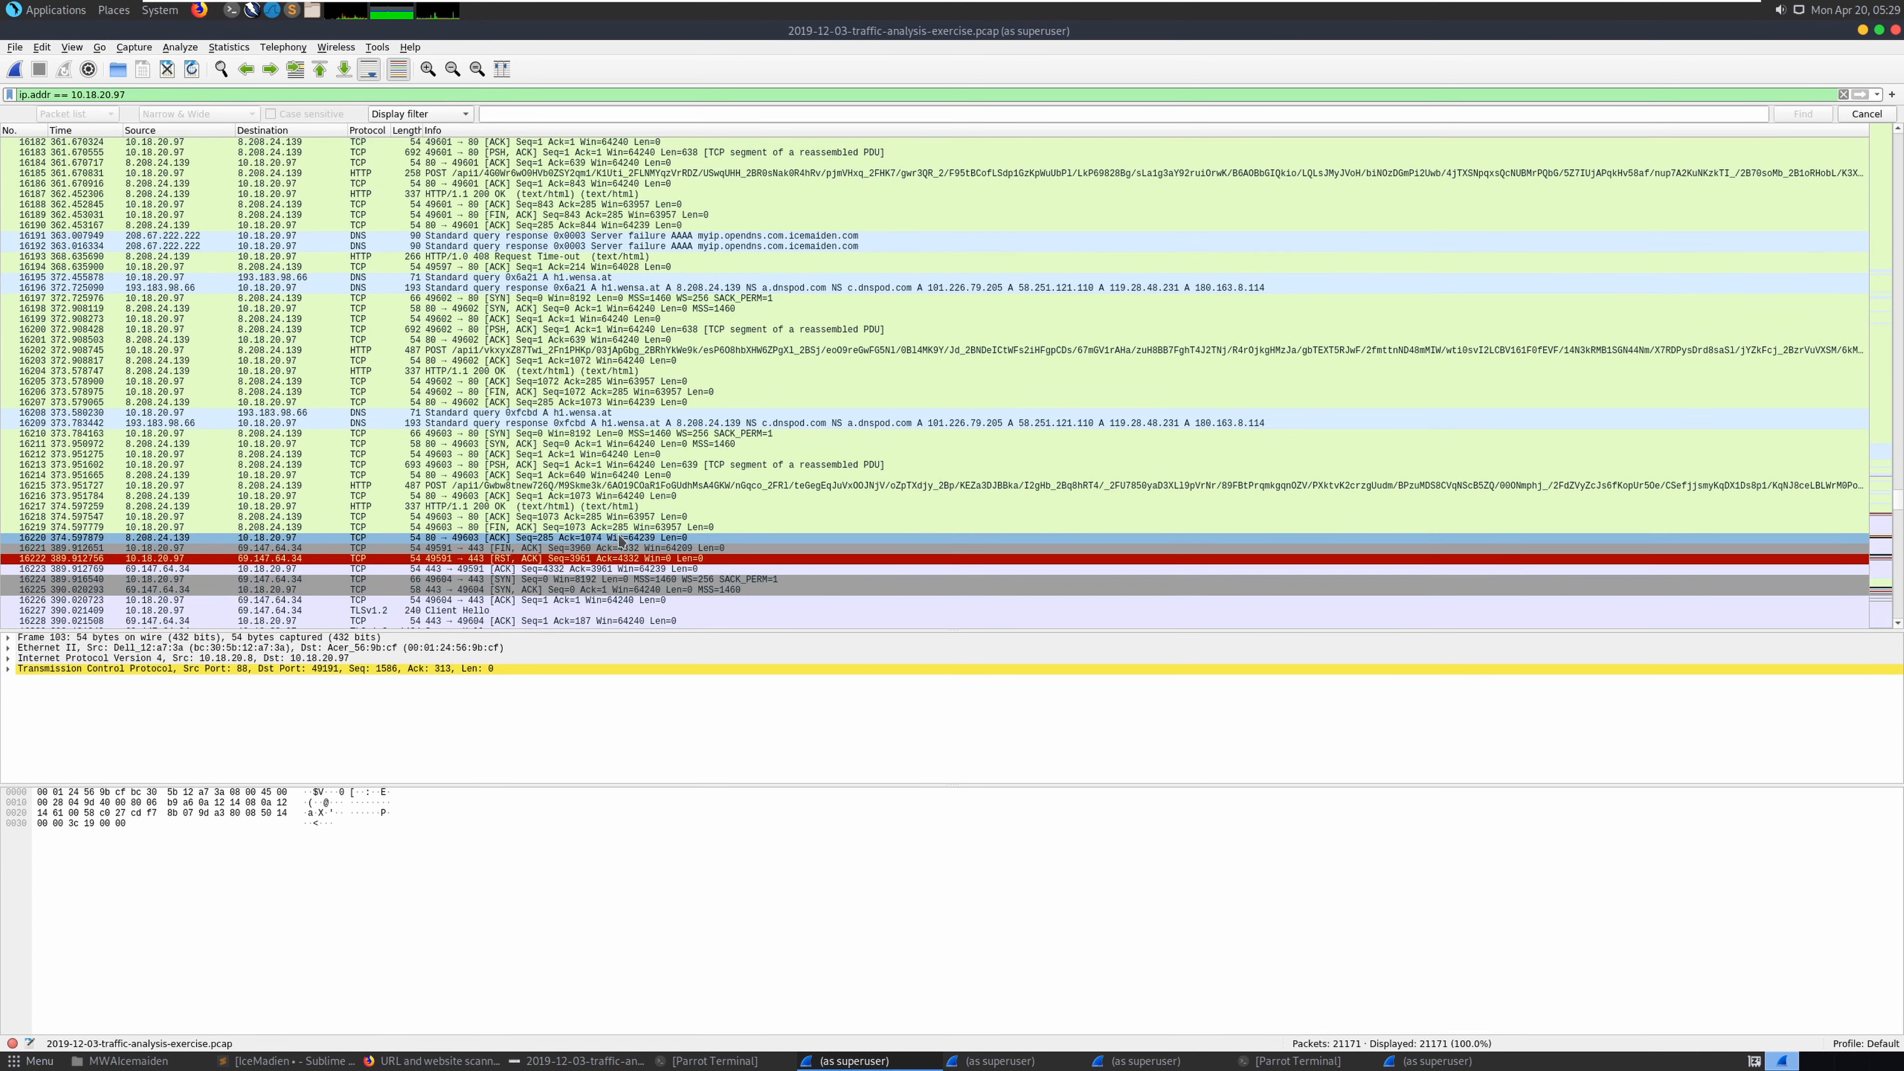
left_click(626, 414)
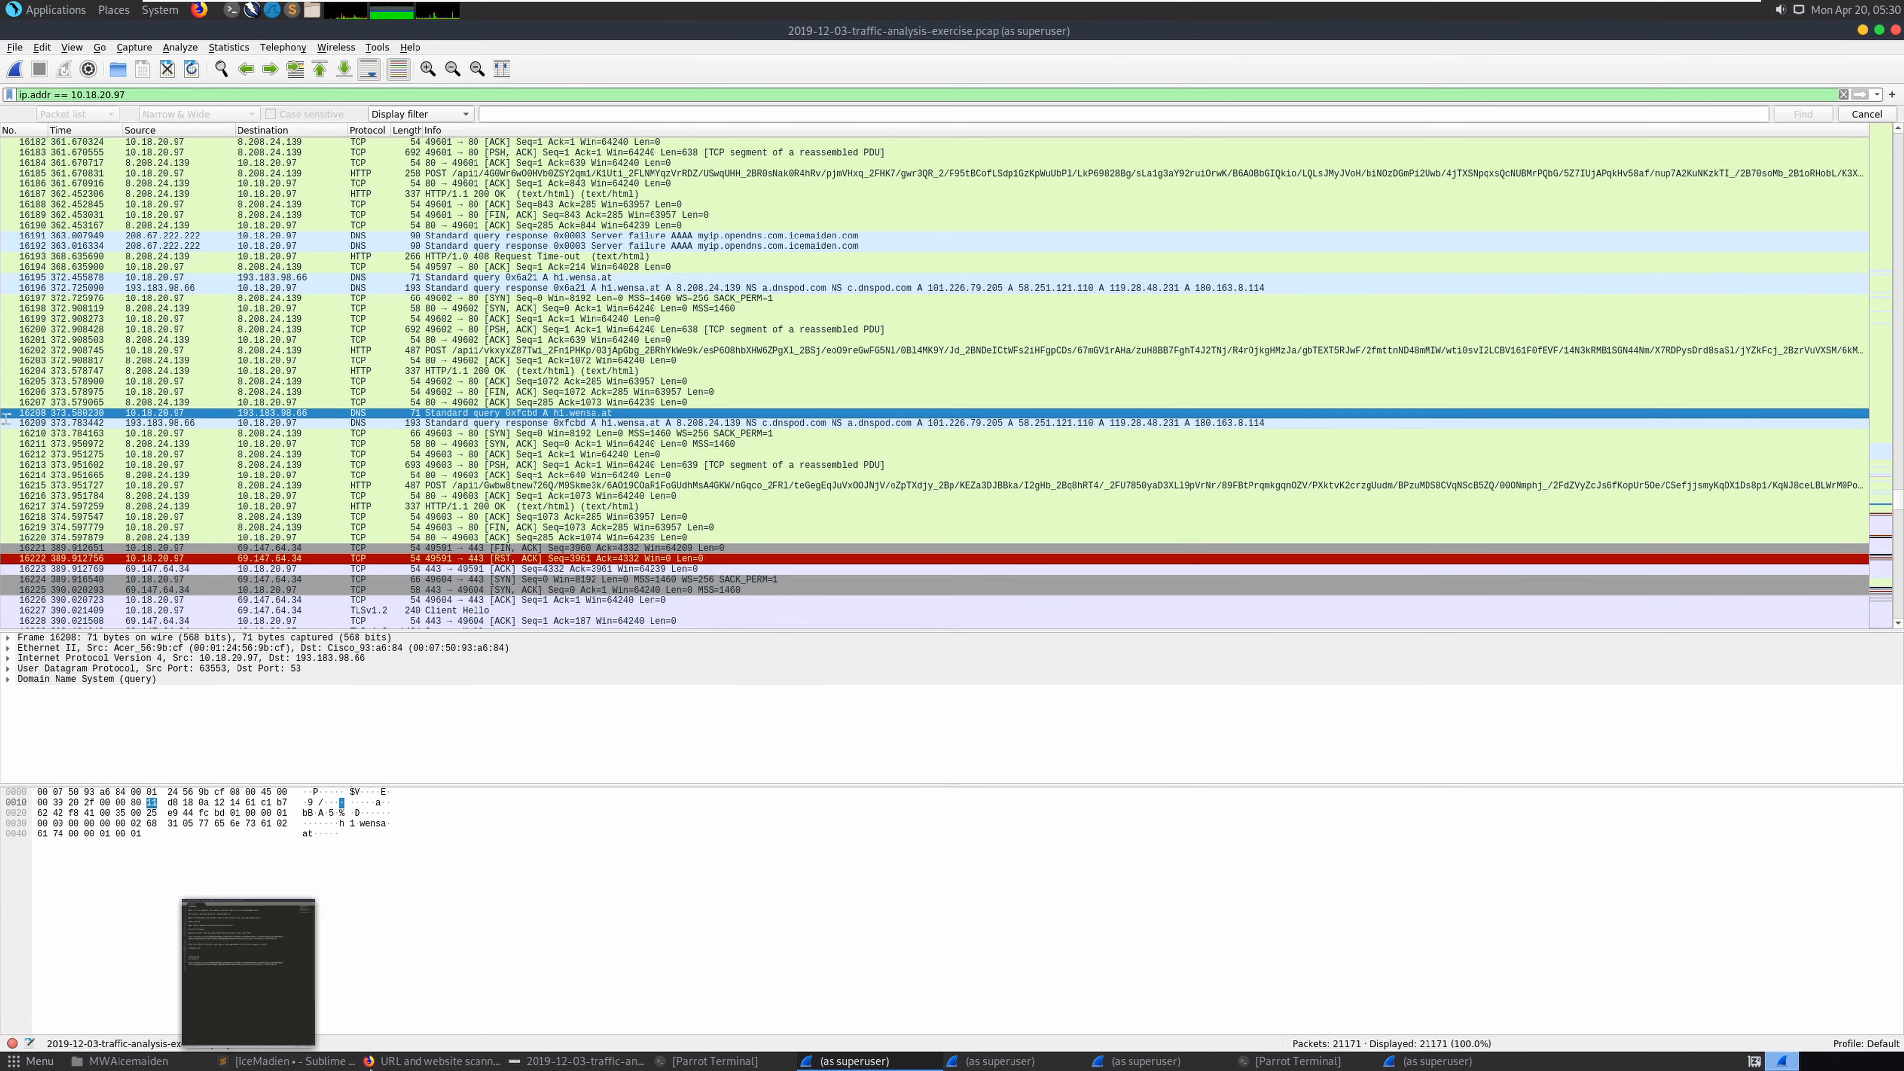
Switch to the VirusTotal page in Firefox and search for the domain wenso.at
mouse_move(404, 1064)
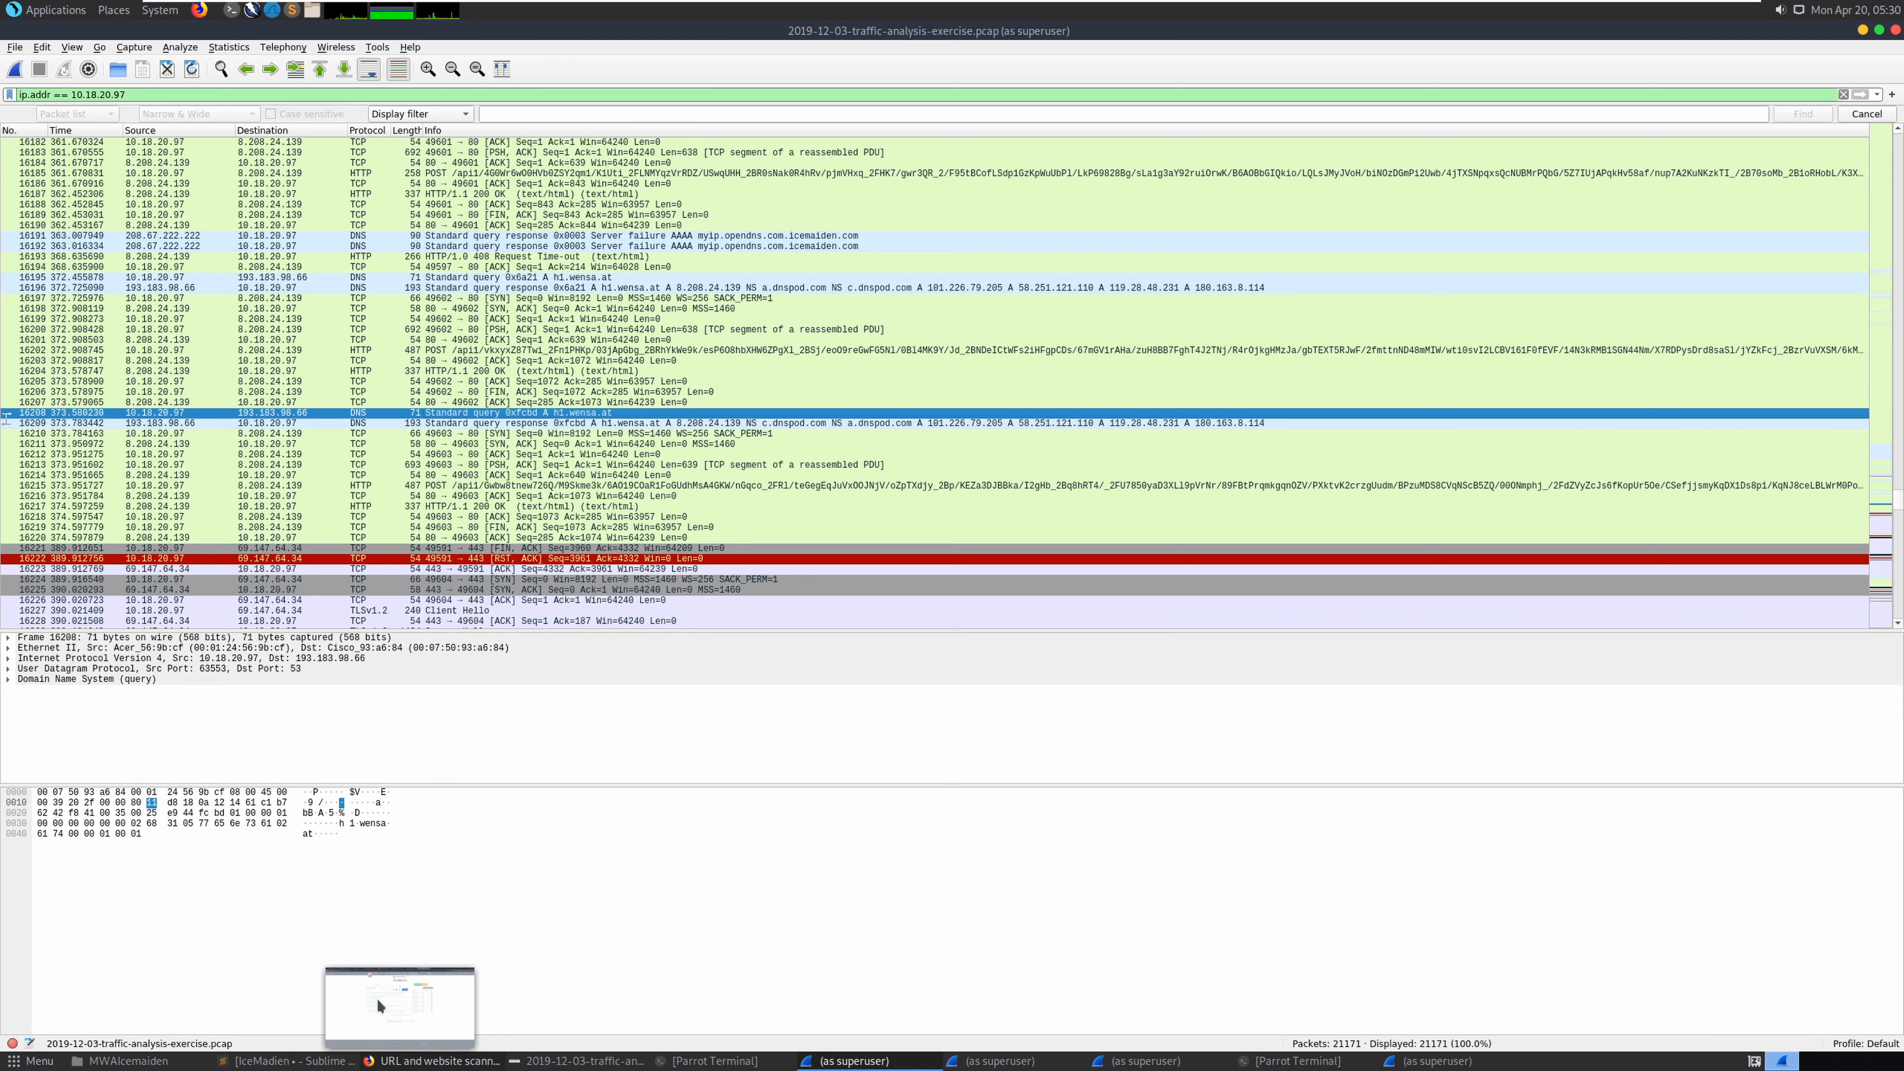
key("alt+Tab")
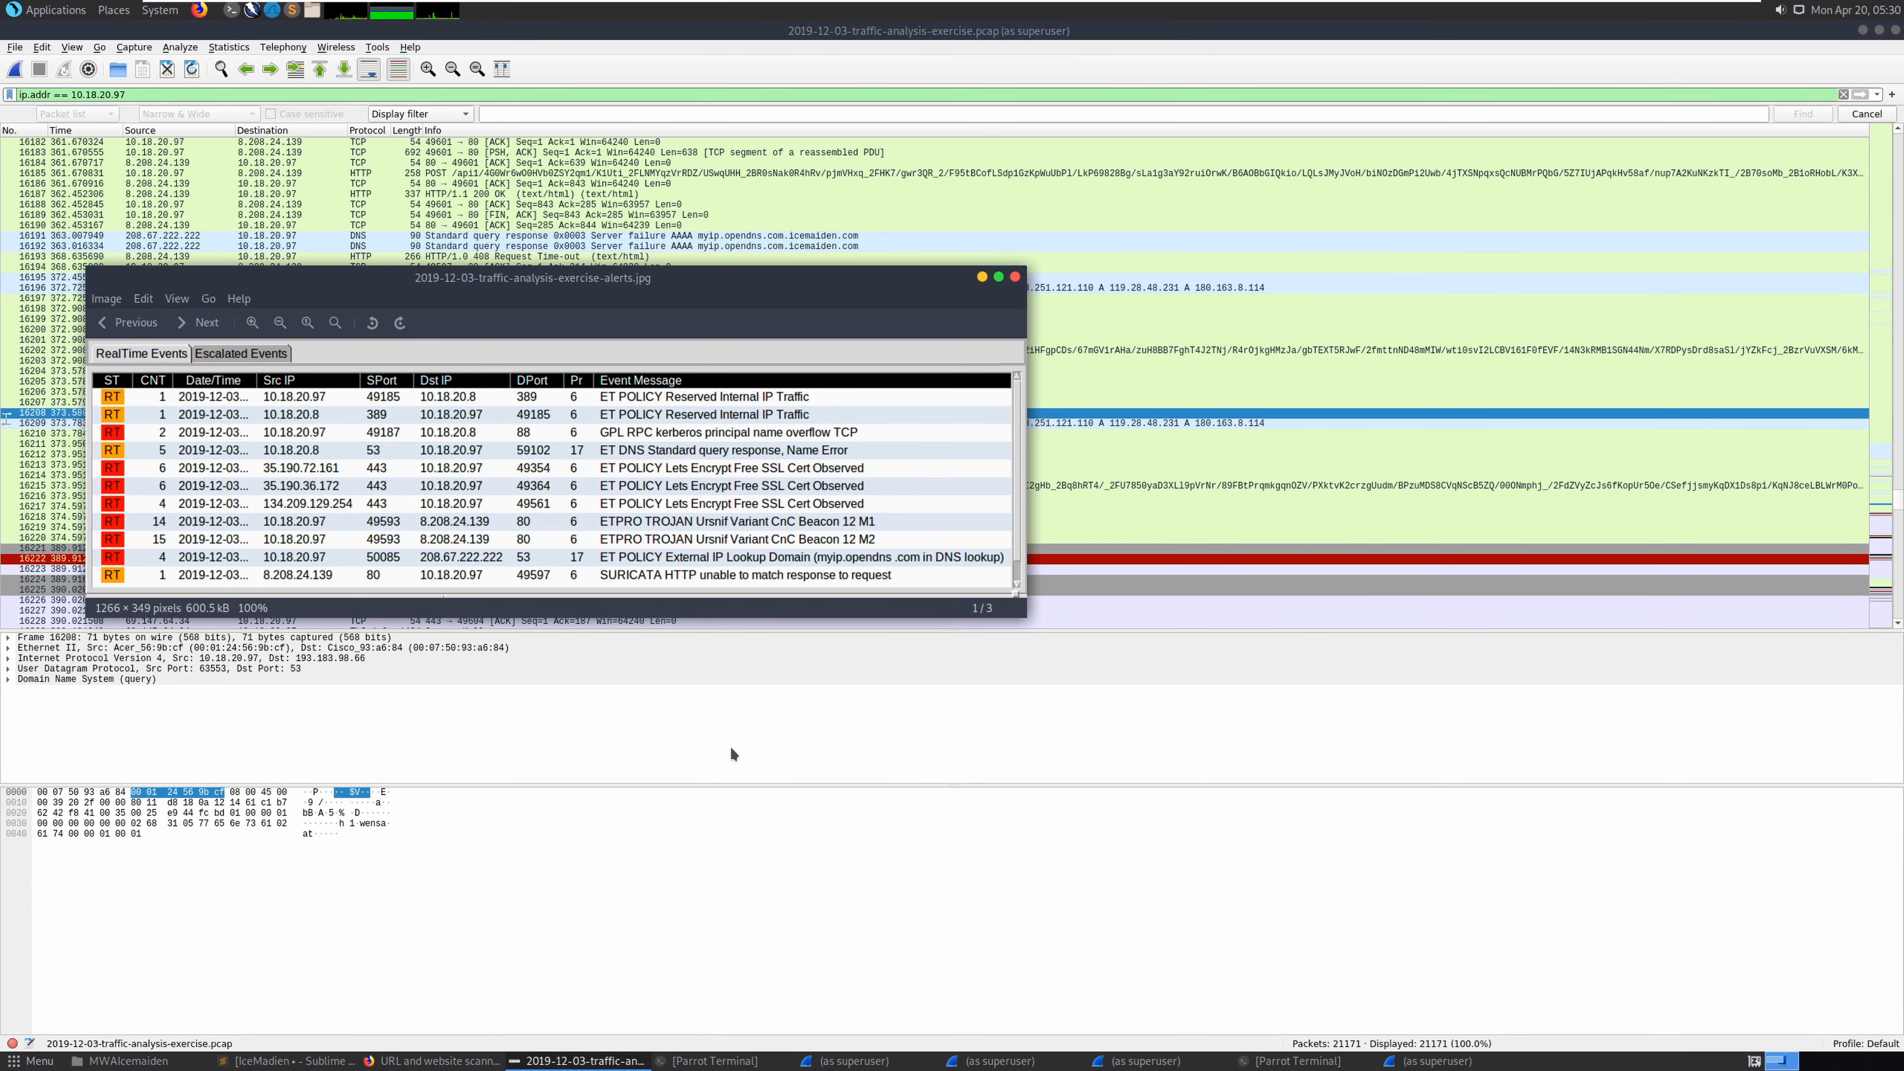
key("alt+Tab")
key("alt+Tab")
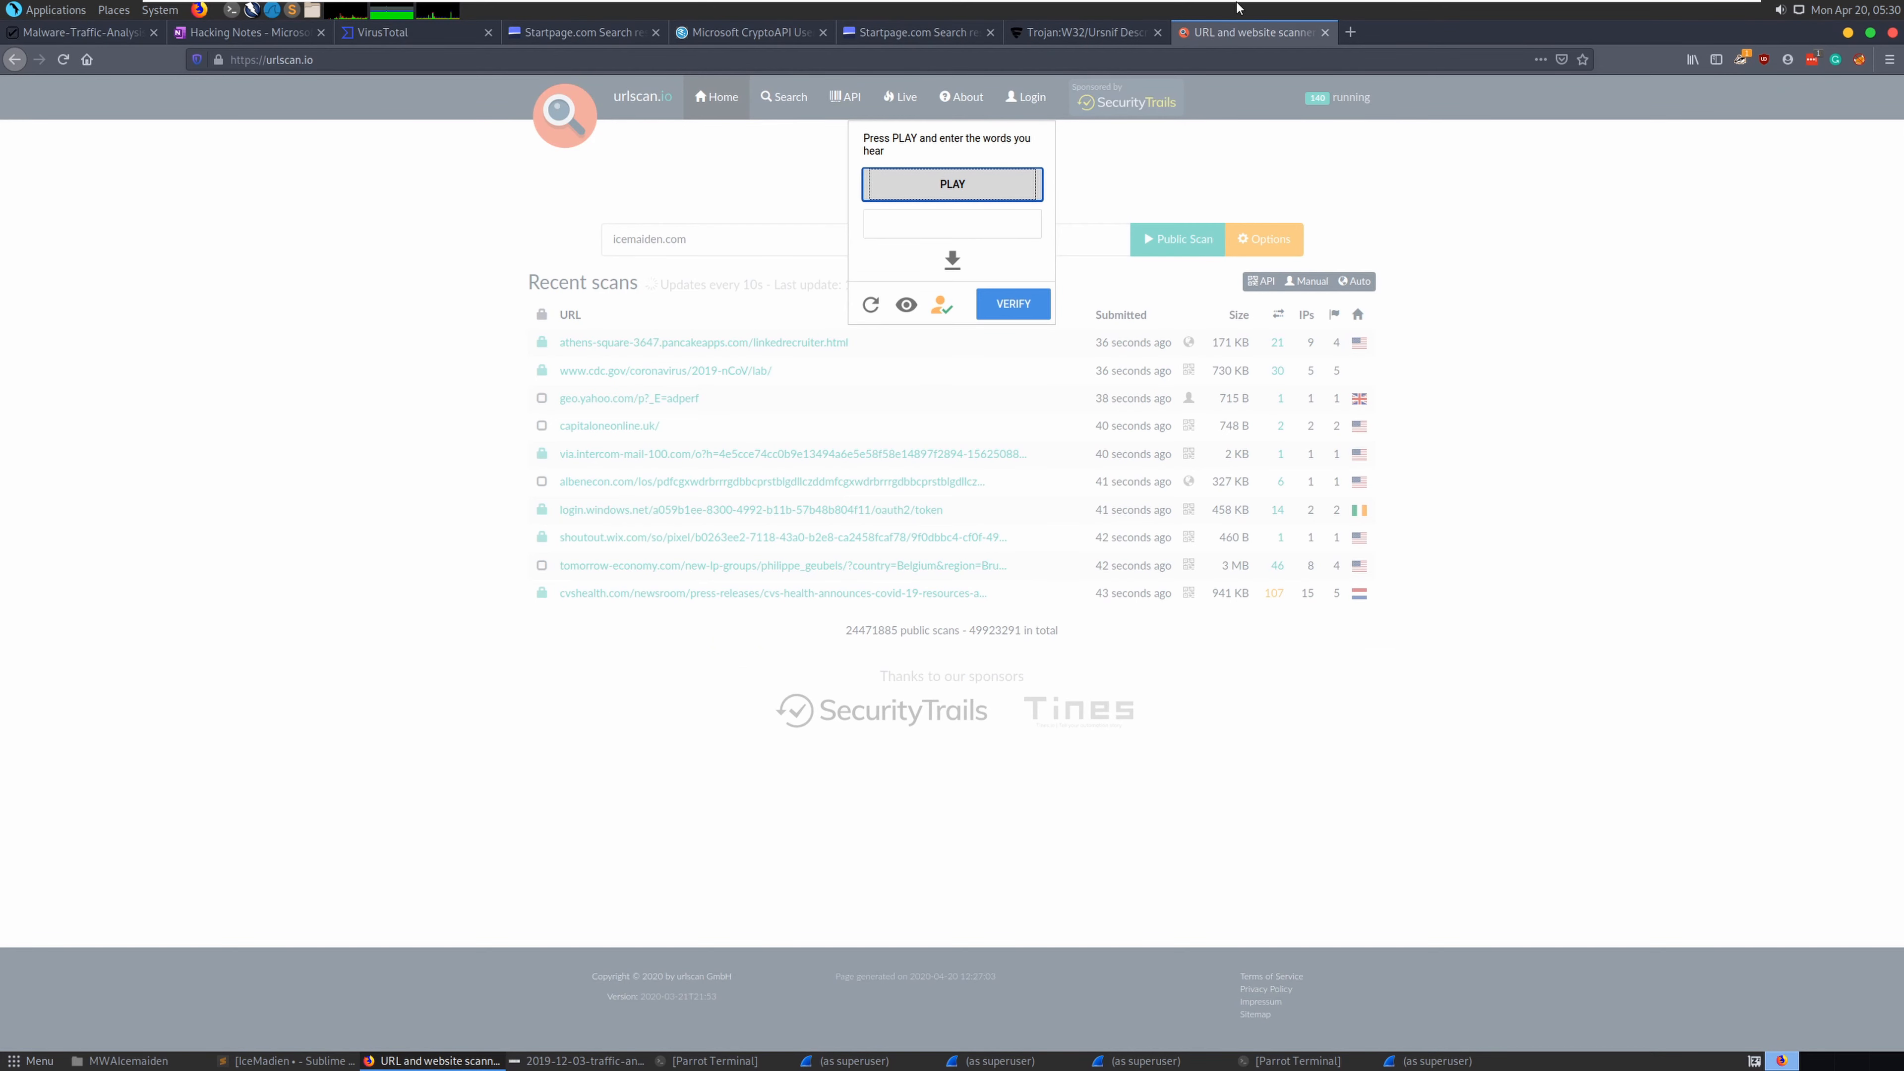
left_click(1094, 34)
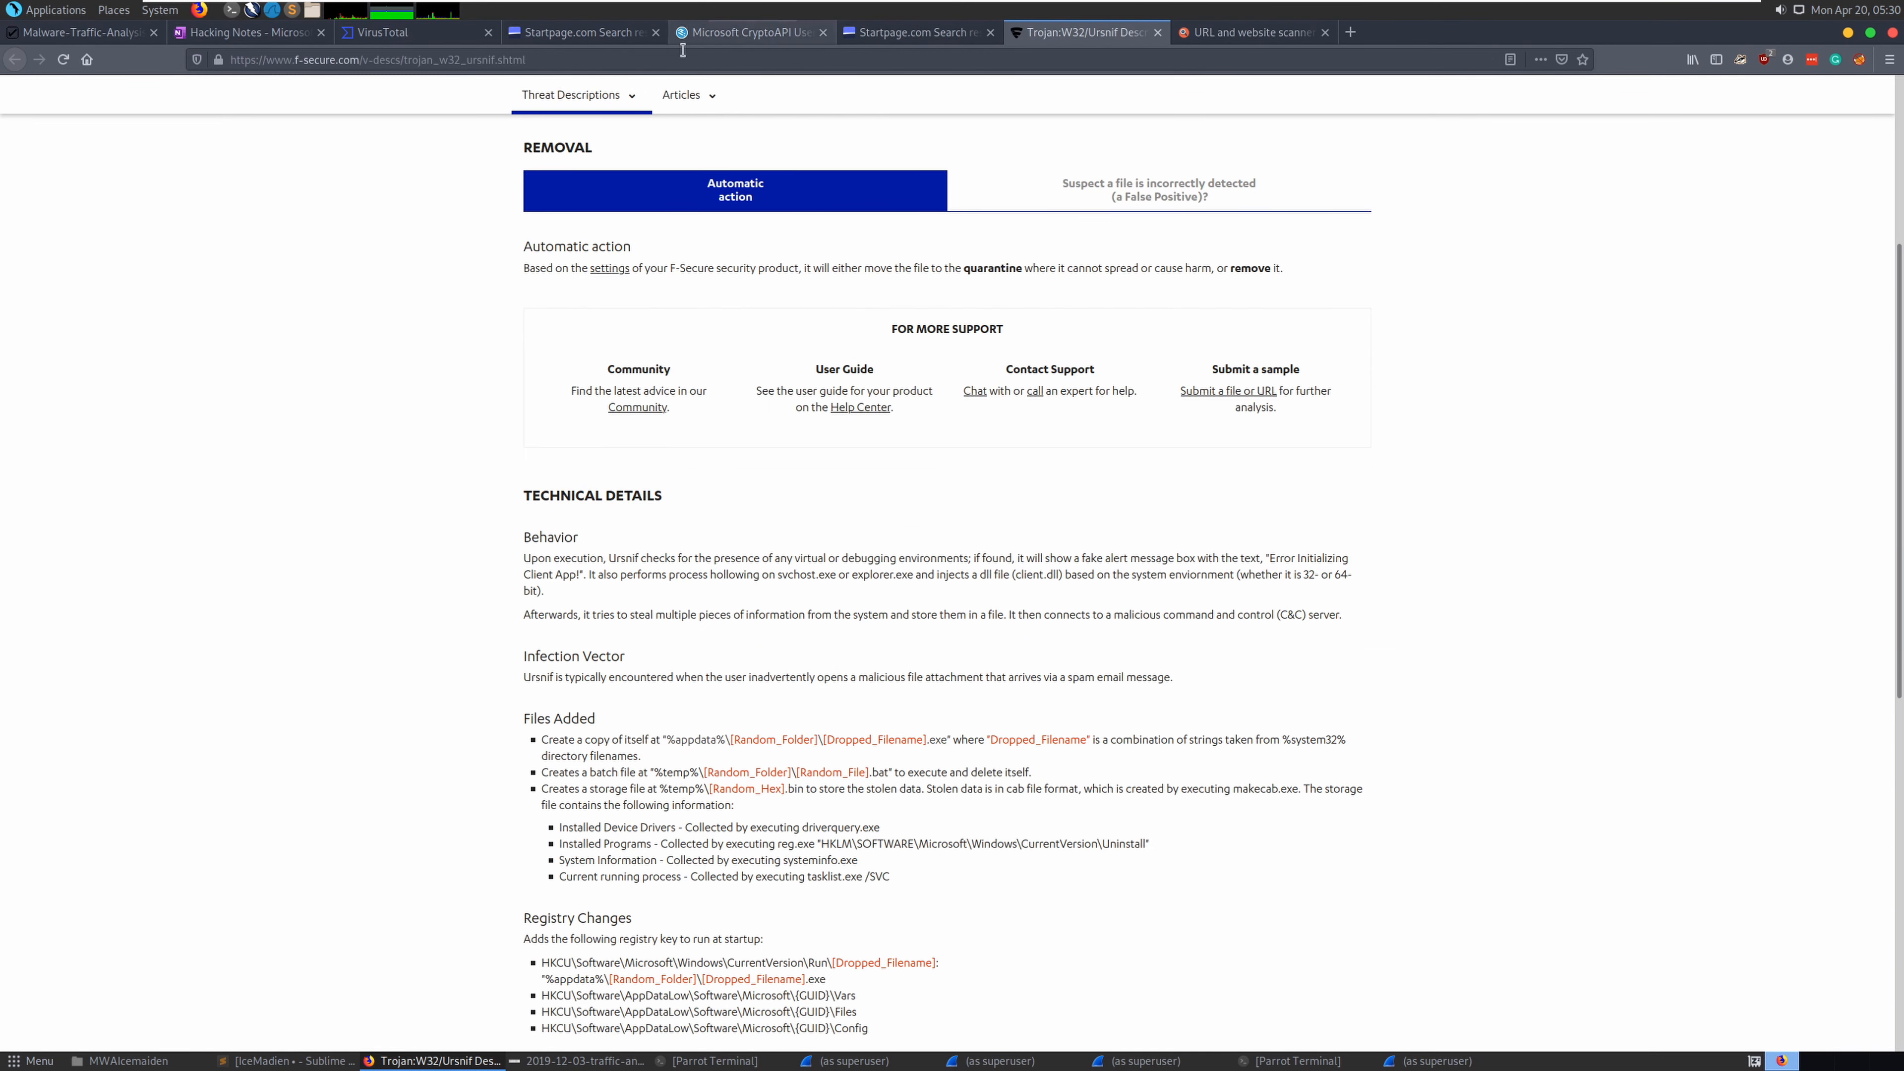
left_click(397, 32)
triple_click(337, 90)
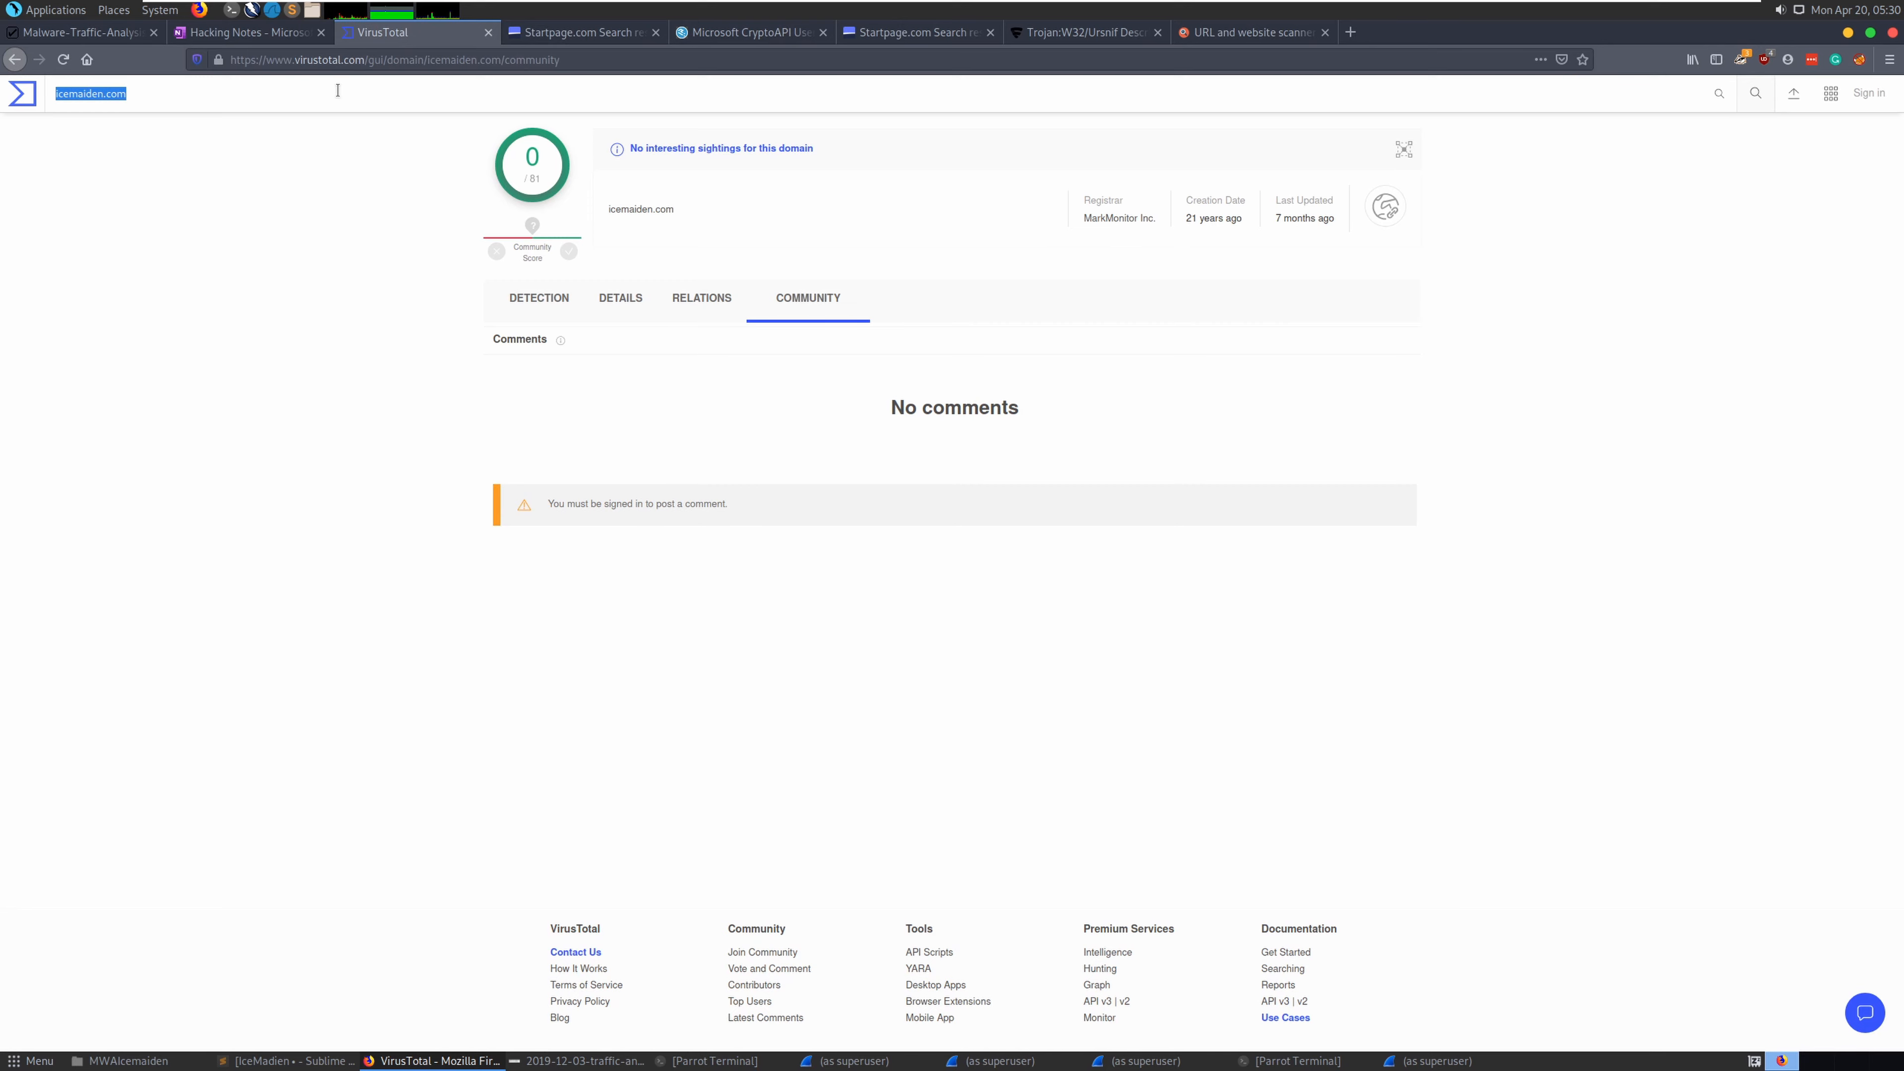
type("wenso.at")
key("Return")
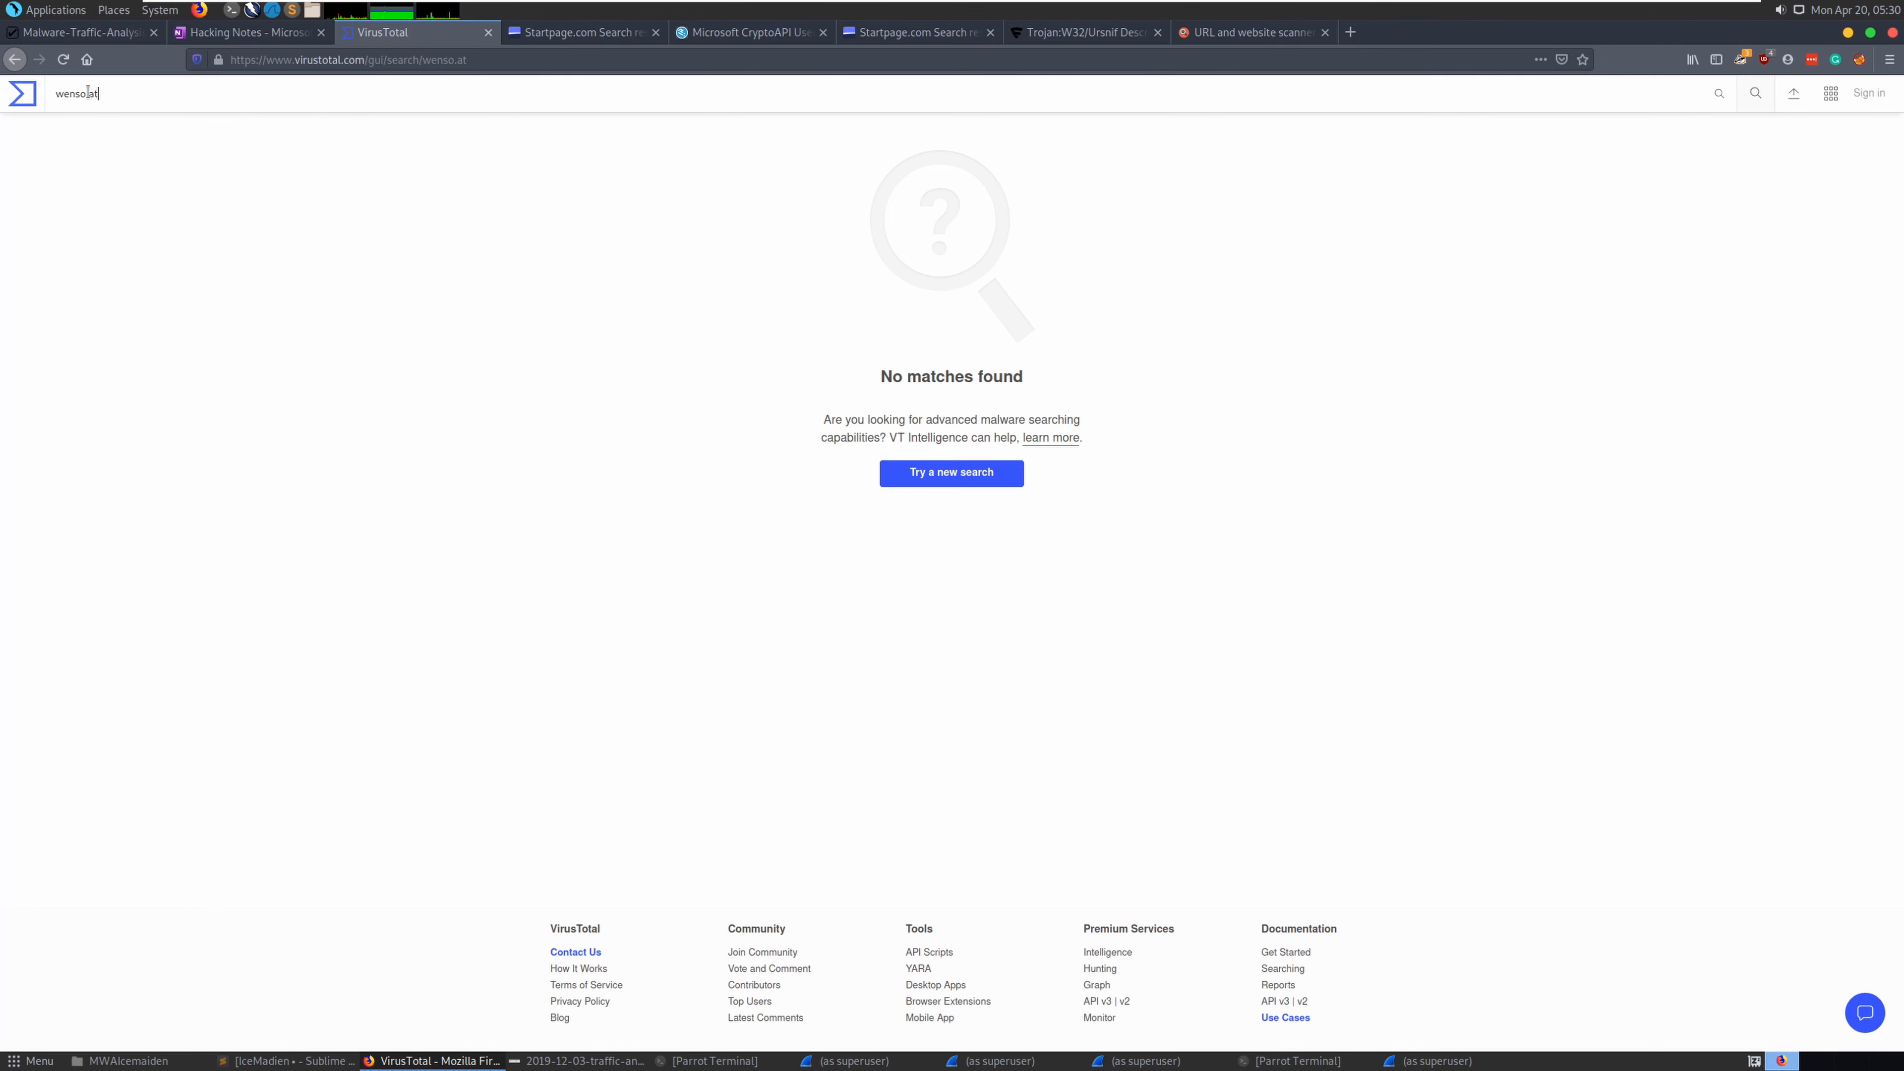
Correct the VirusTotal search term to wensa.at and run the domain lookup again
key("Left")
key("Left")
key("Left")
key("BackSpace")
type("a")
key("Return")
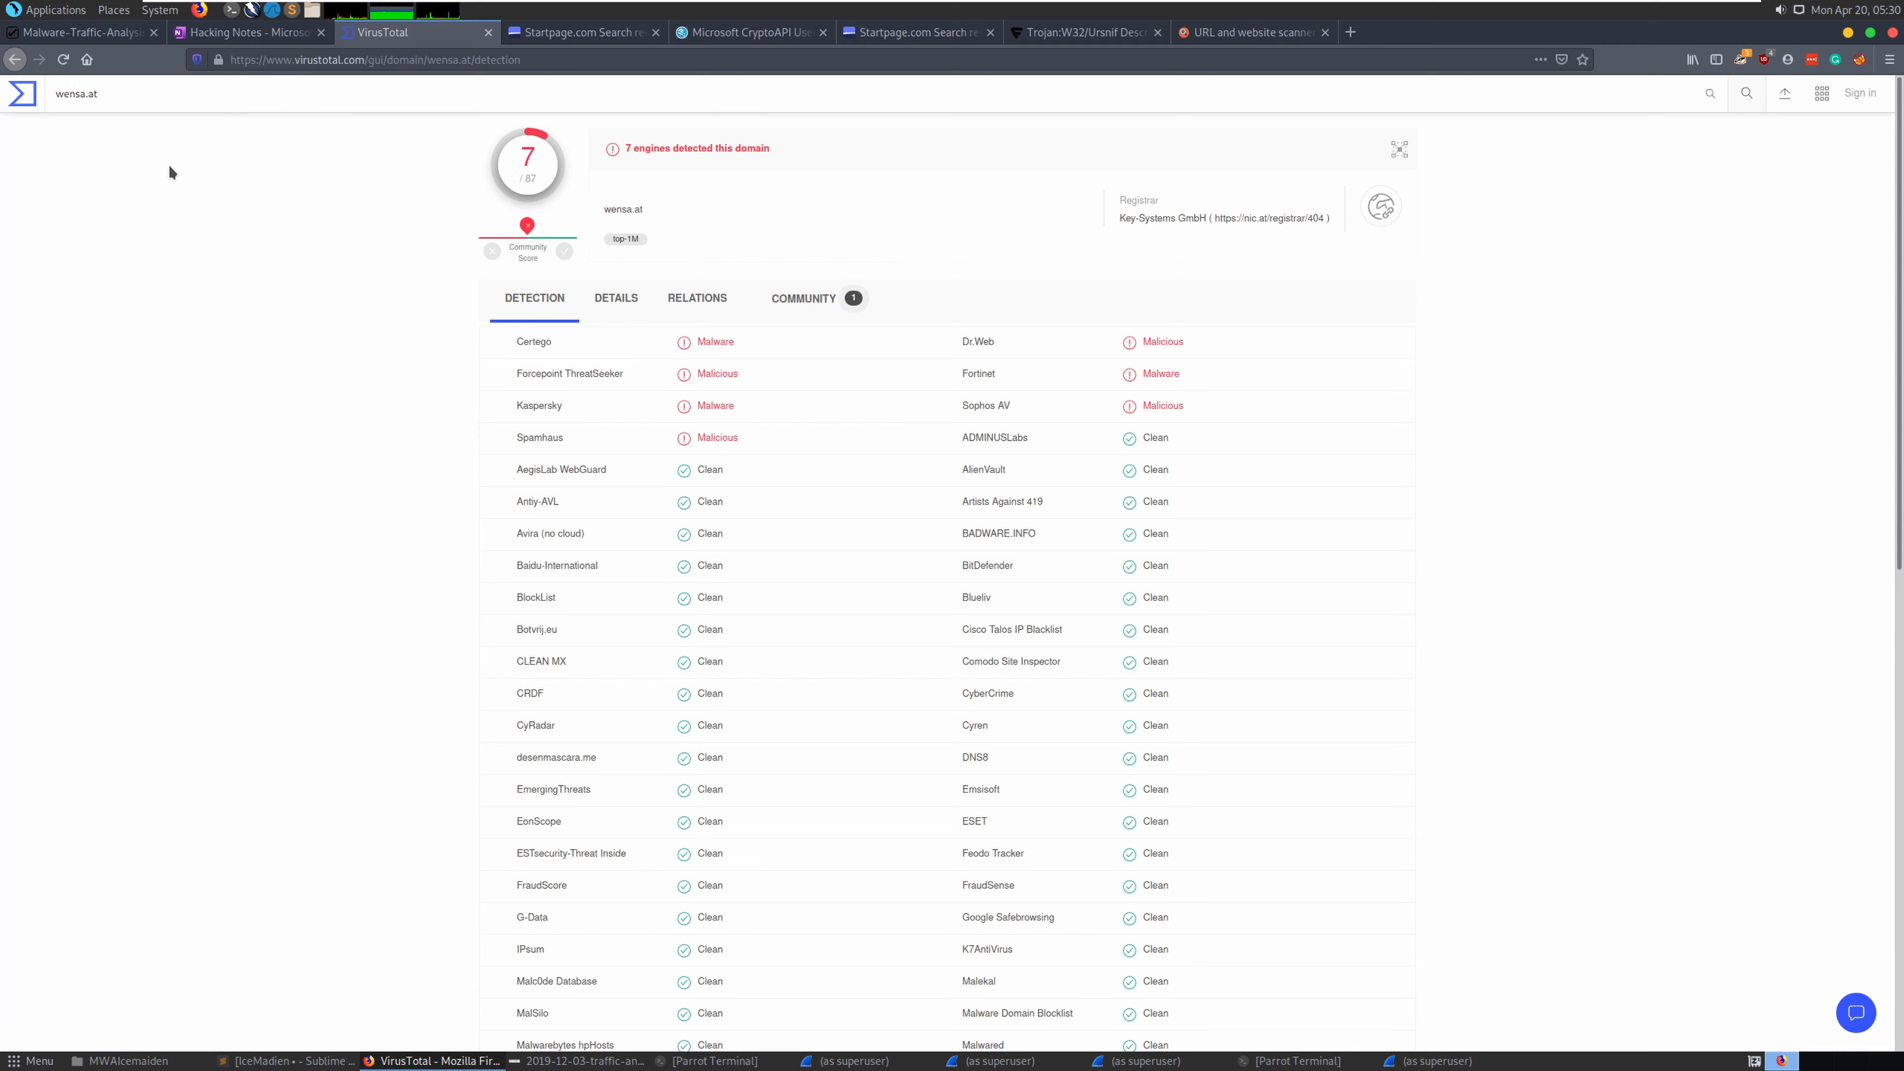
Open the community comments for wensa.at and read the headline of the posted campaign report
left_click(804, 298)
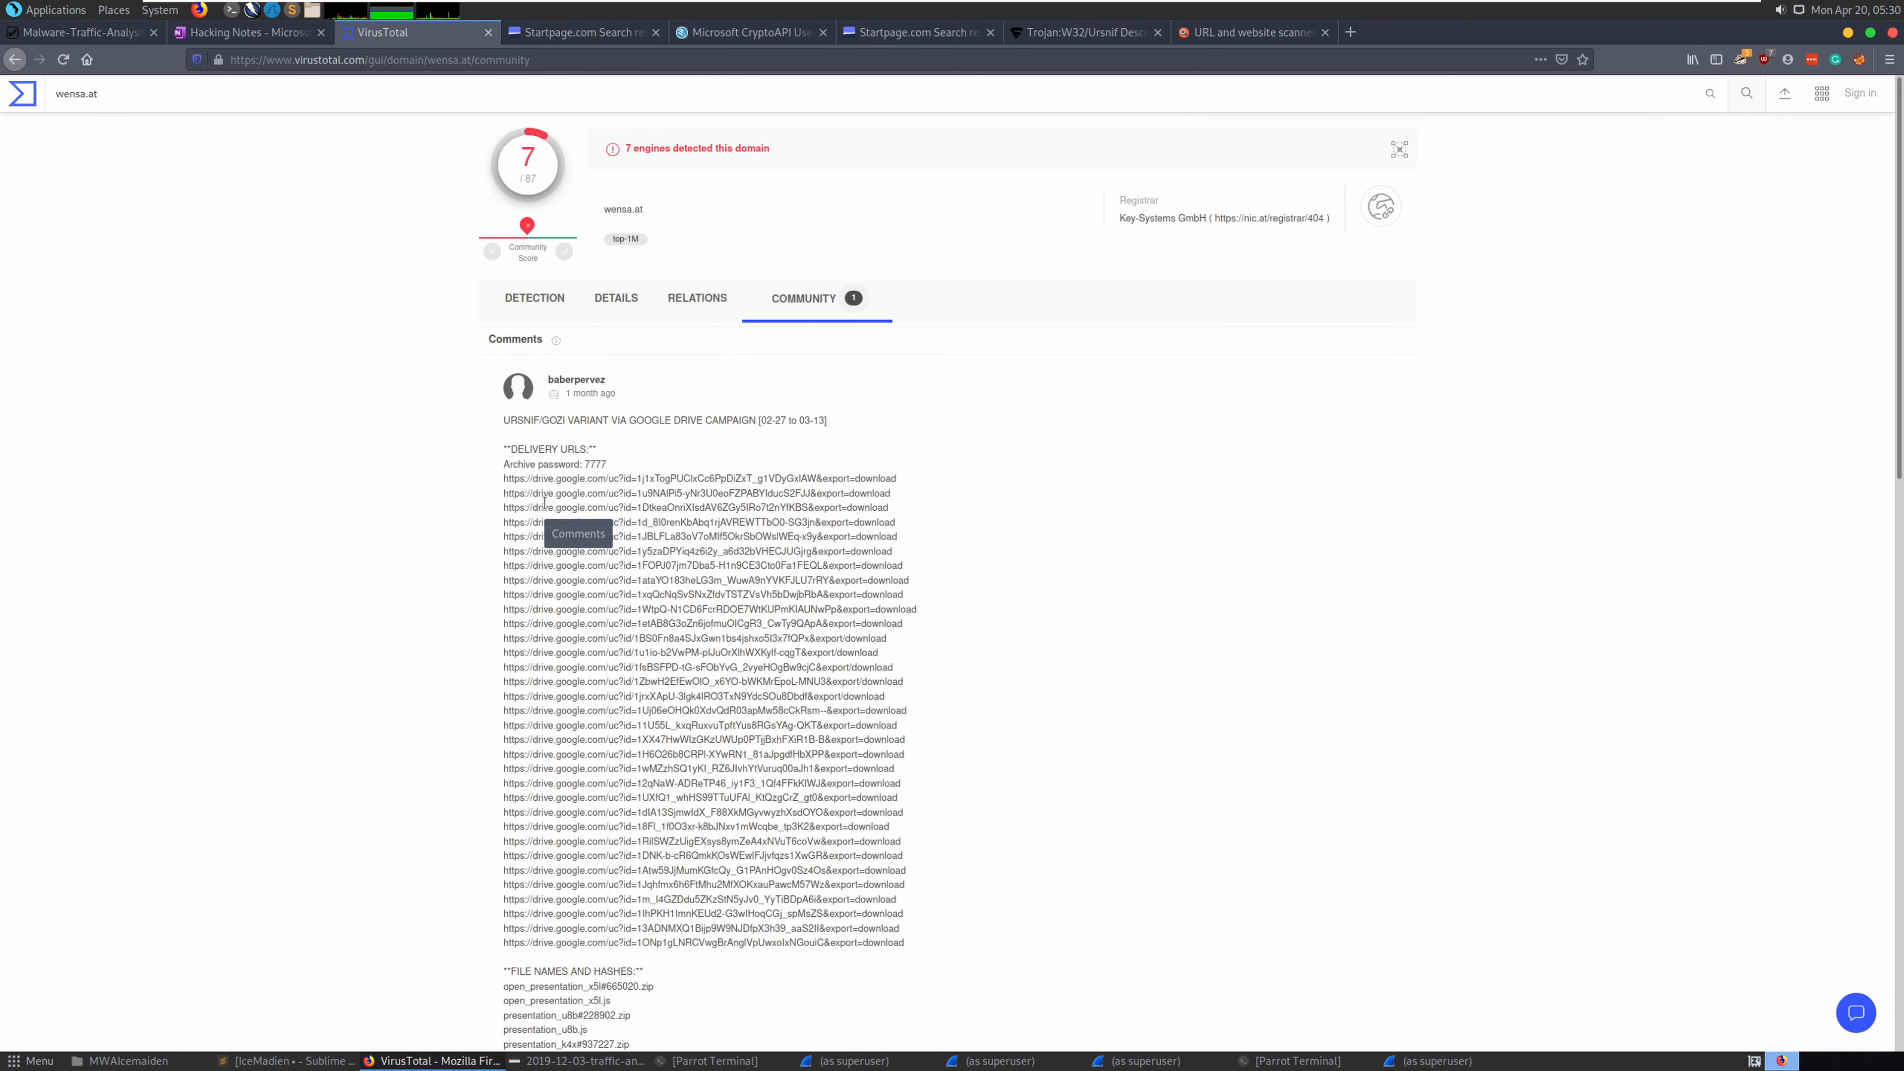
left_click_drag(511, 420, 596, 422)
left_click(628, 433)
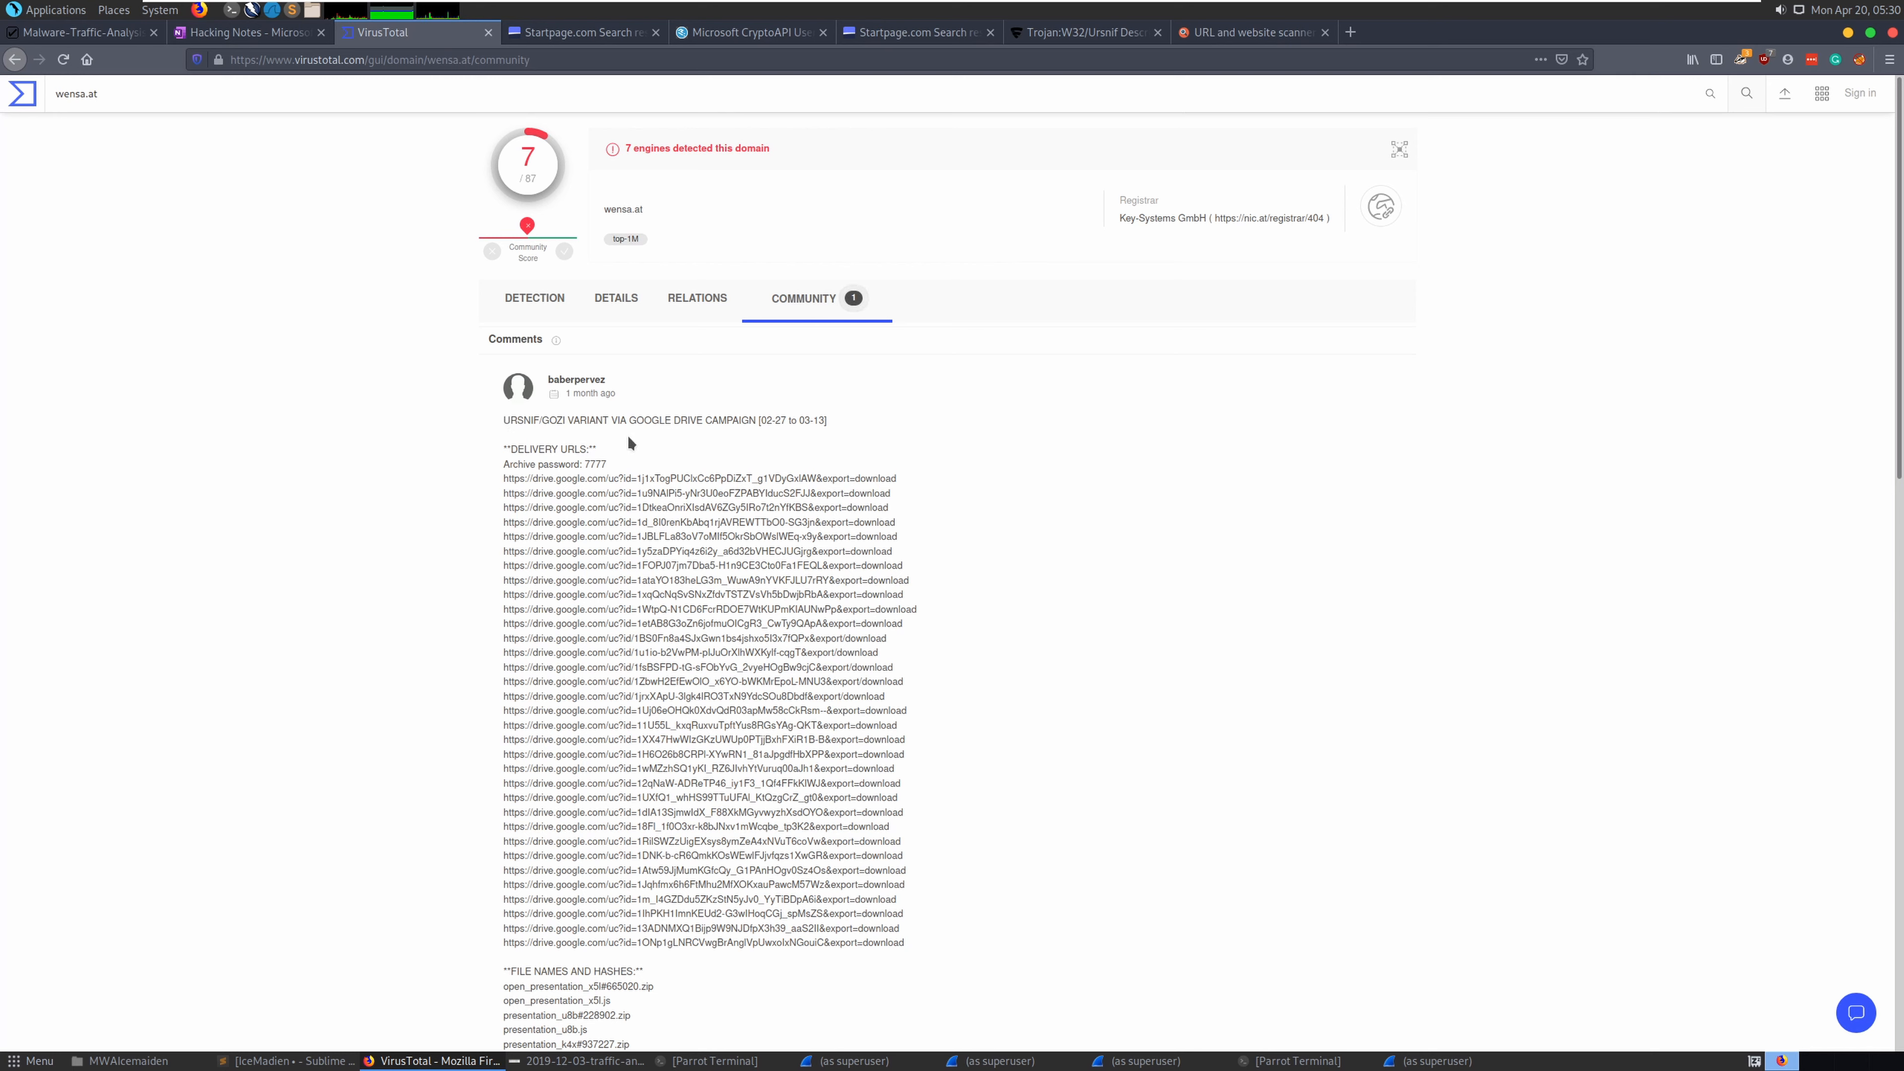
left_click(161, 87)
Copy the comment headline "URSNIF/GOZI VARIANT VIA GOOGLE DRIVE CAMPAIGN [02-27 to 03-13]" into the Sublime Text notes, on a new line below "Urnsnif CnC beacon"
left_click(300, 1061)
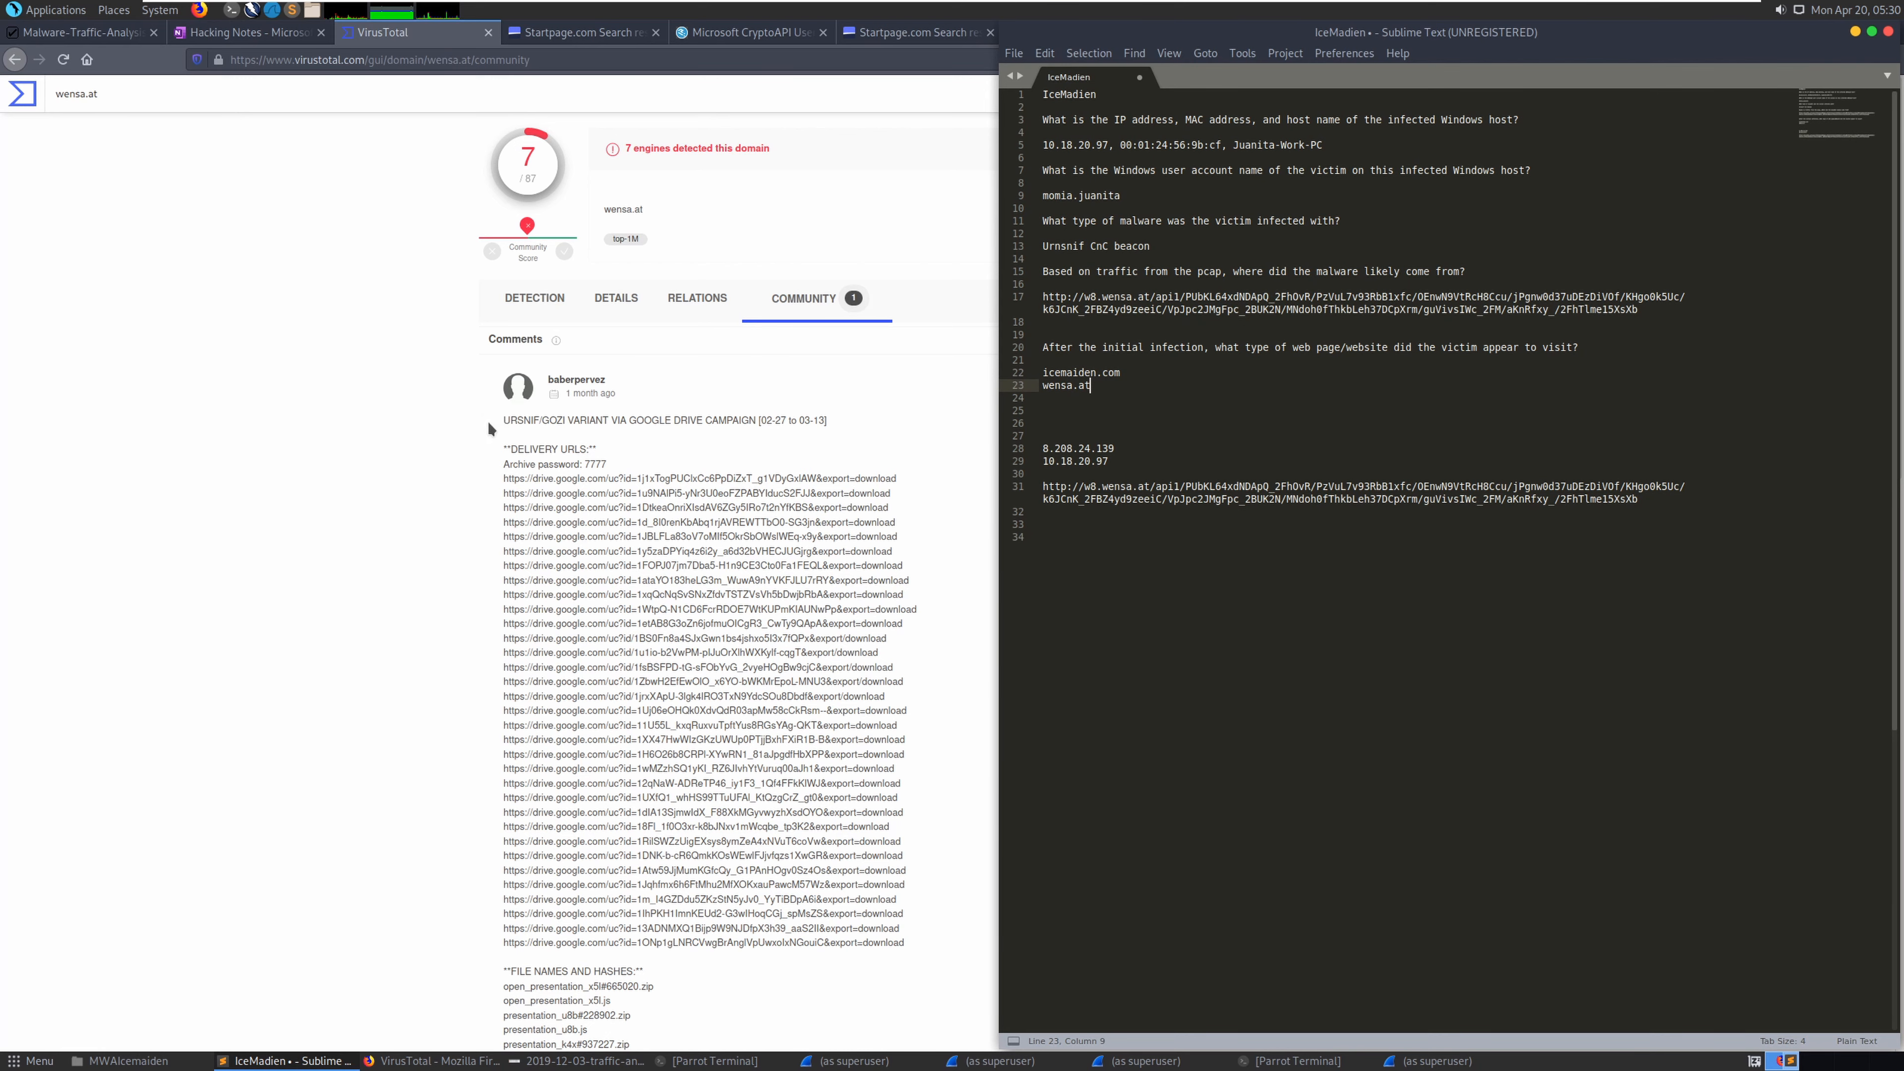
left_click_drag(504, 421, 812, 436)
key("ctrl+c")
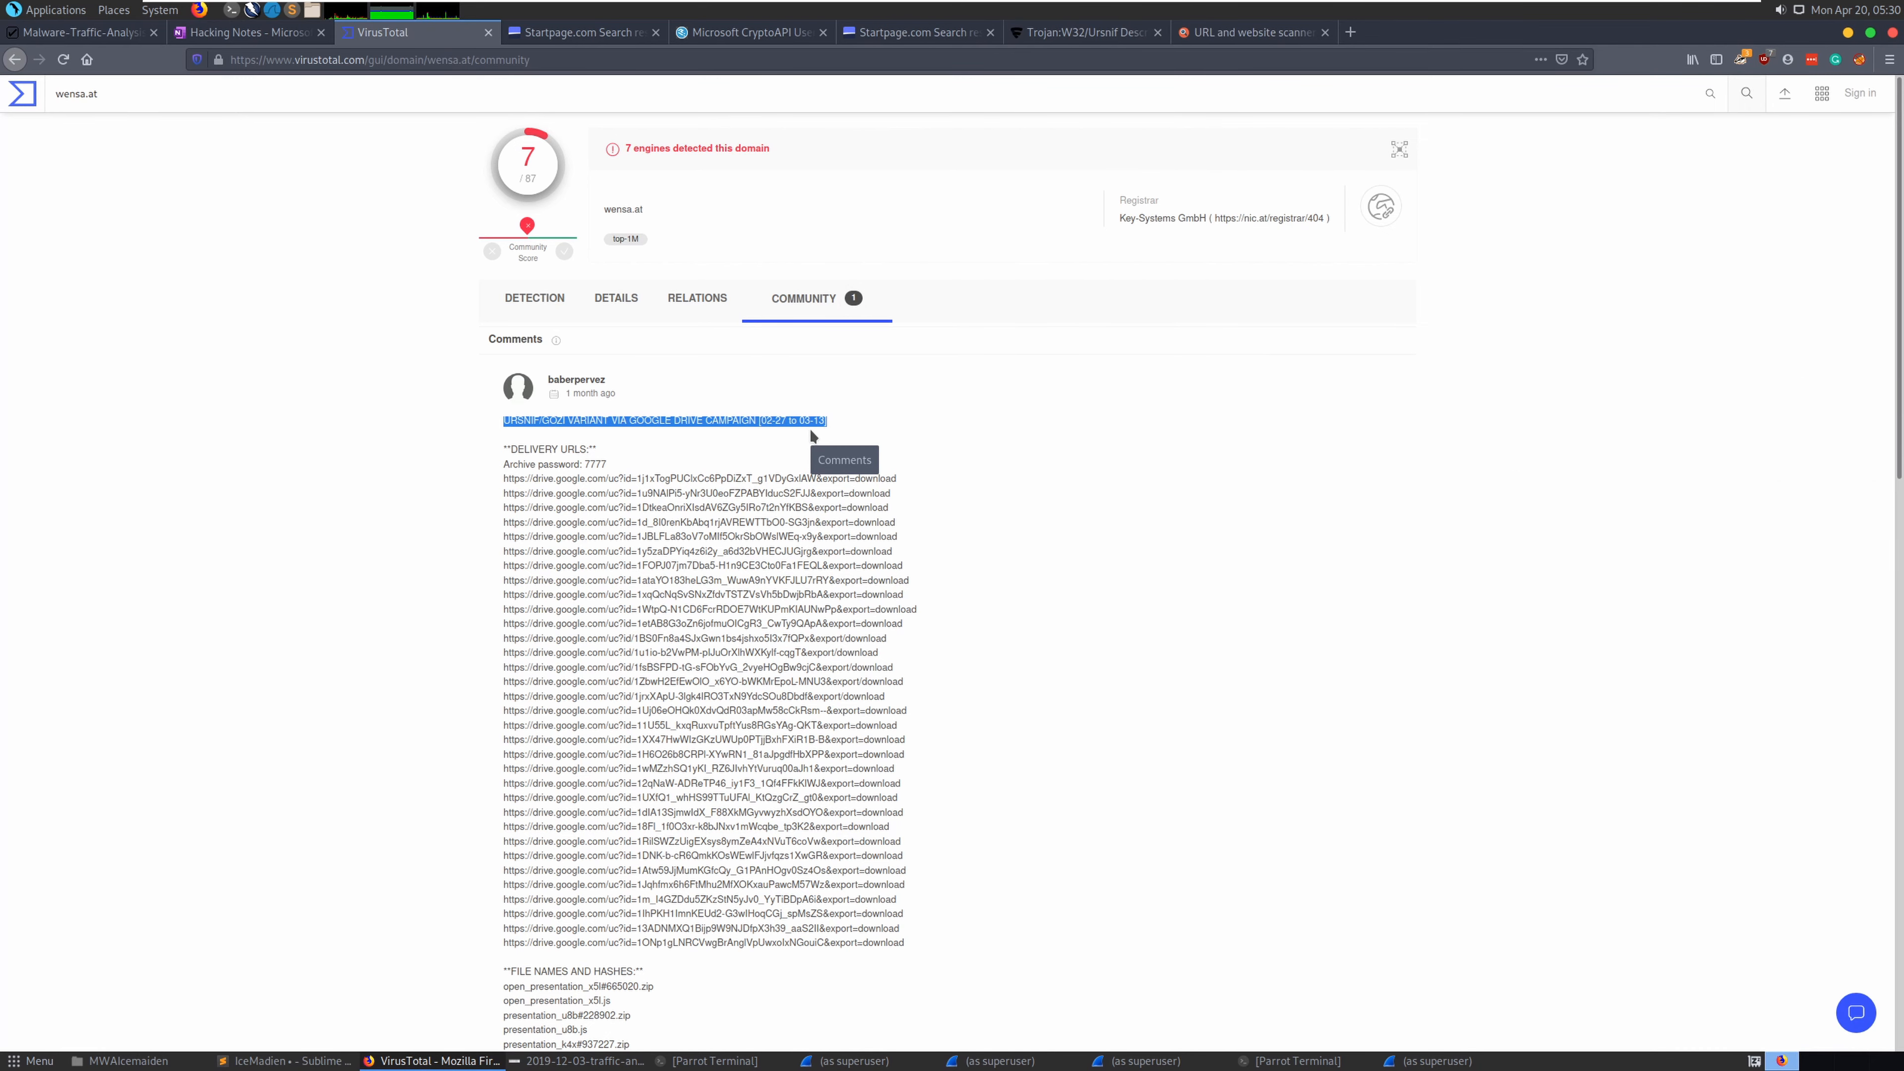
left_click_drag(812, 435, 755, 433)
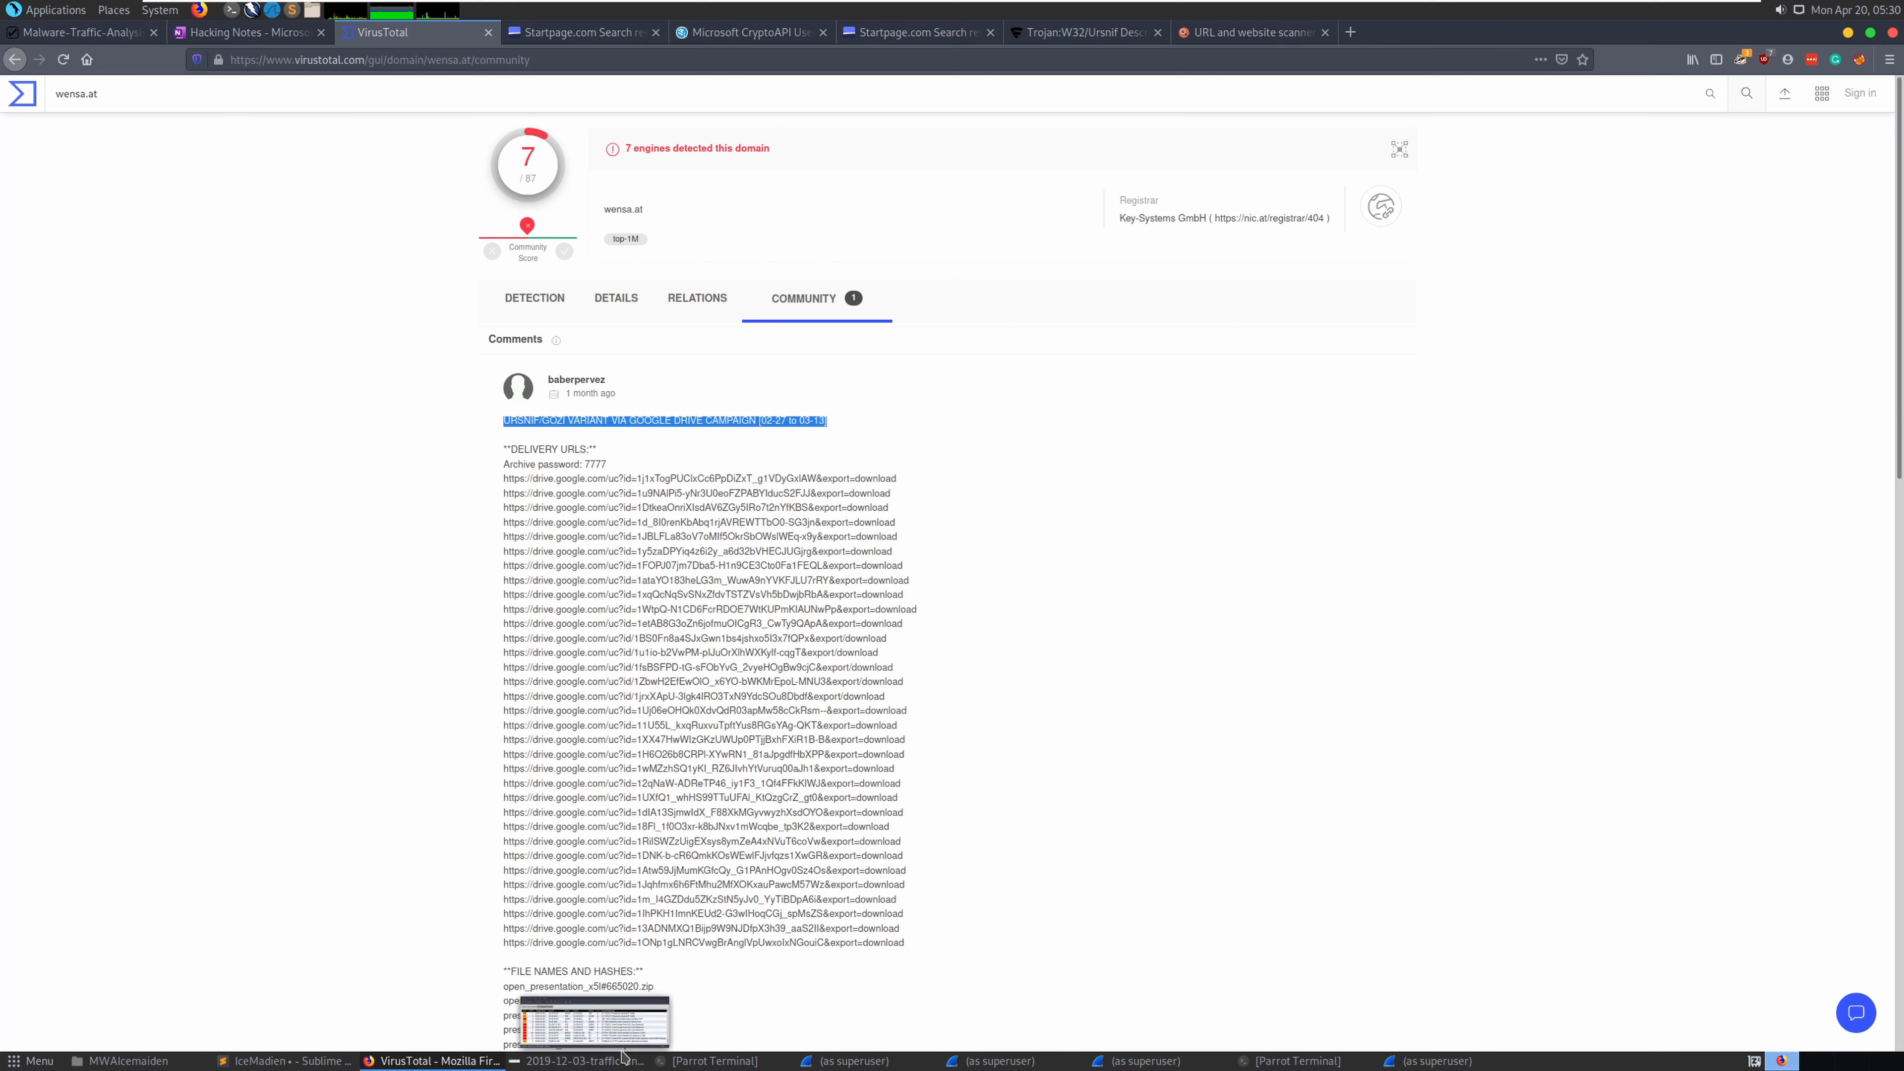
left_click(282, 1060)
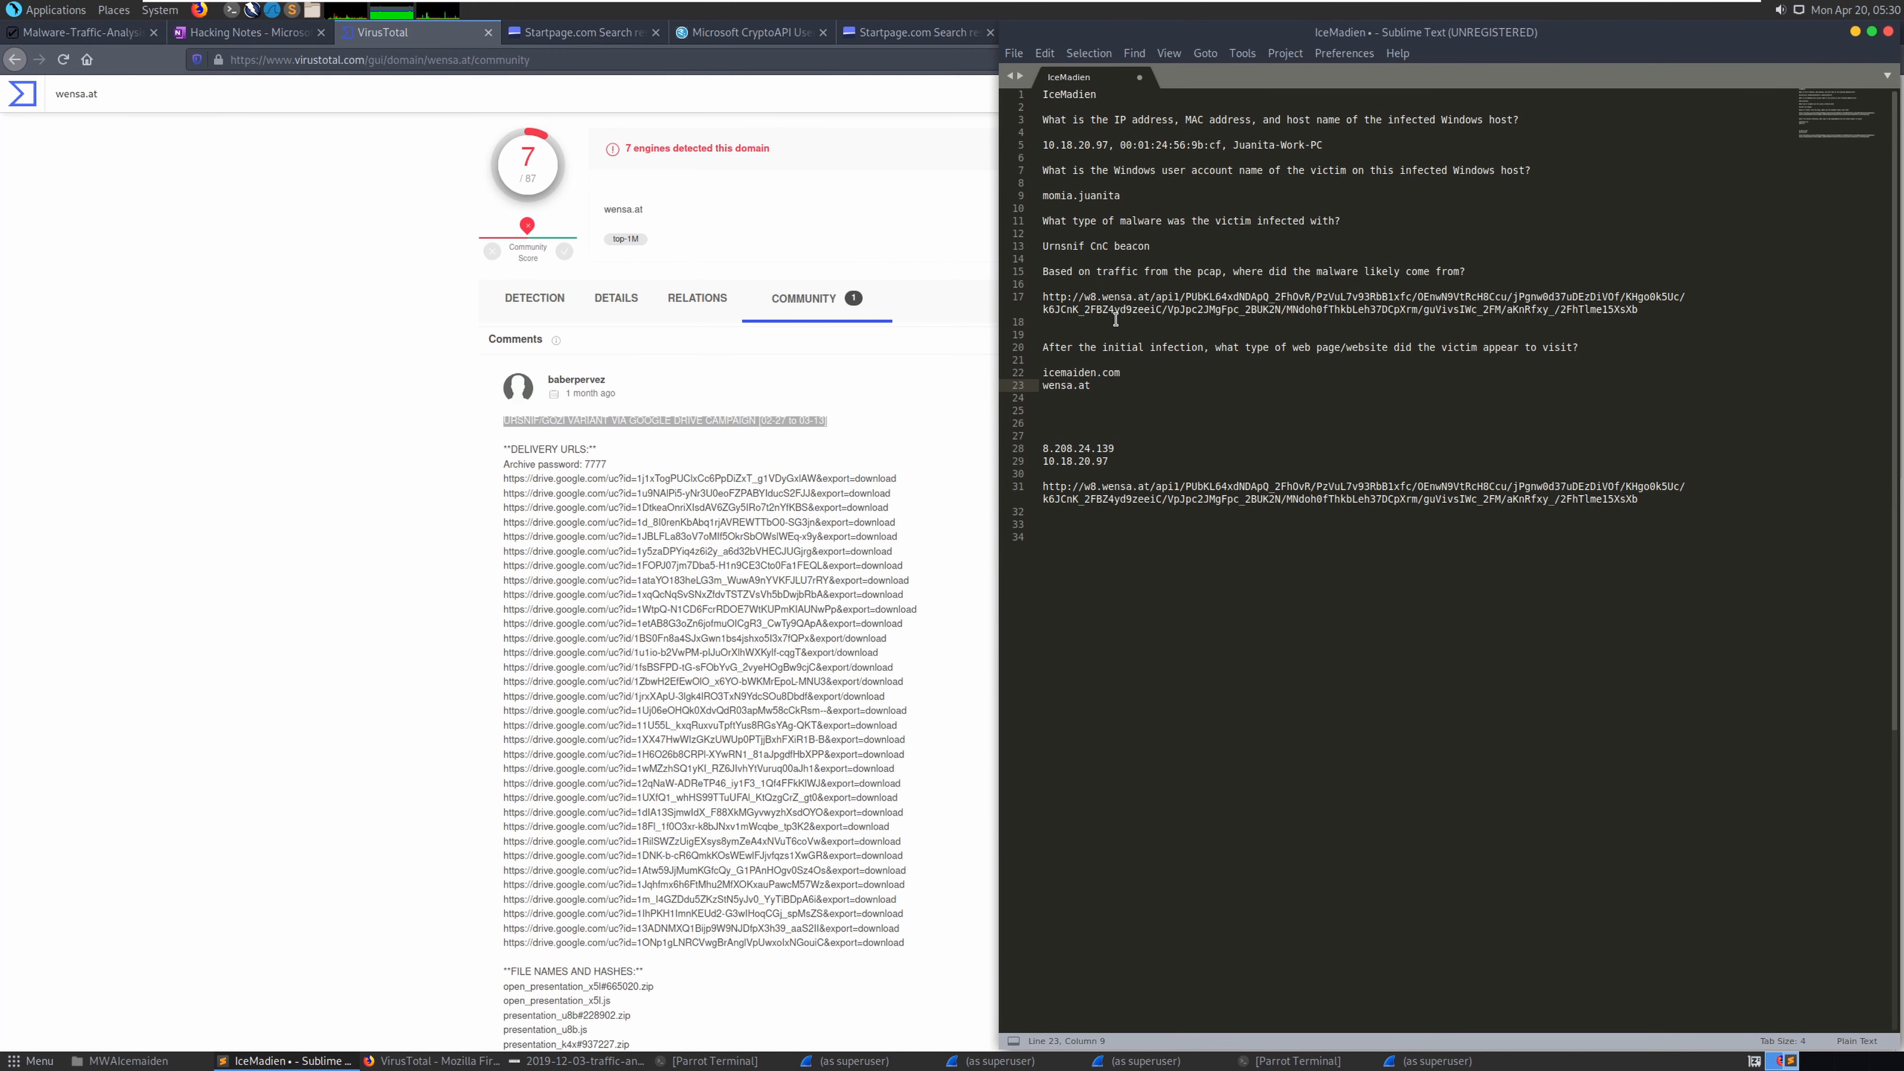
left_click(1178, 248)
key("Return")
key("ctrl+v")
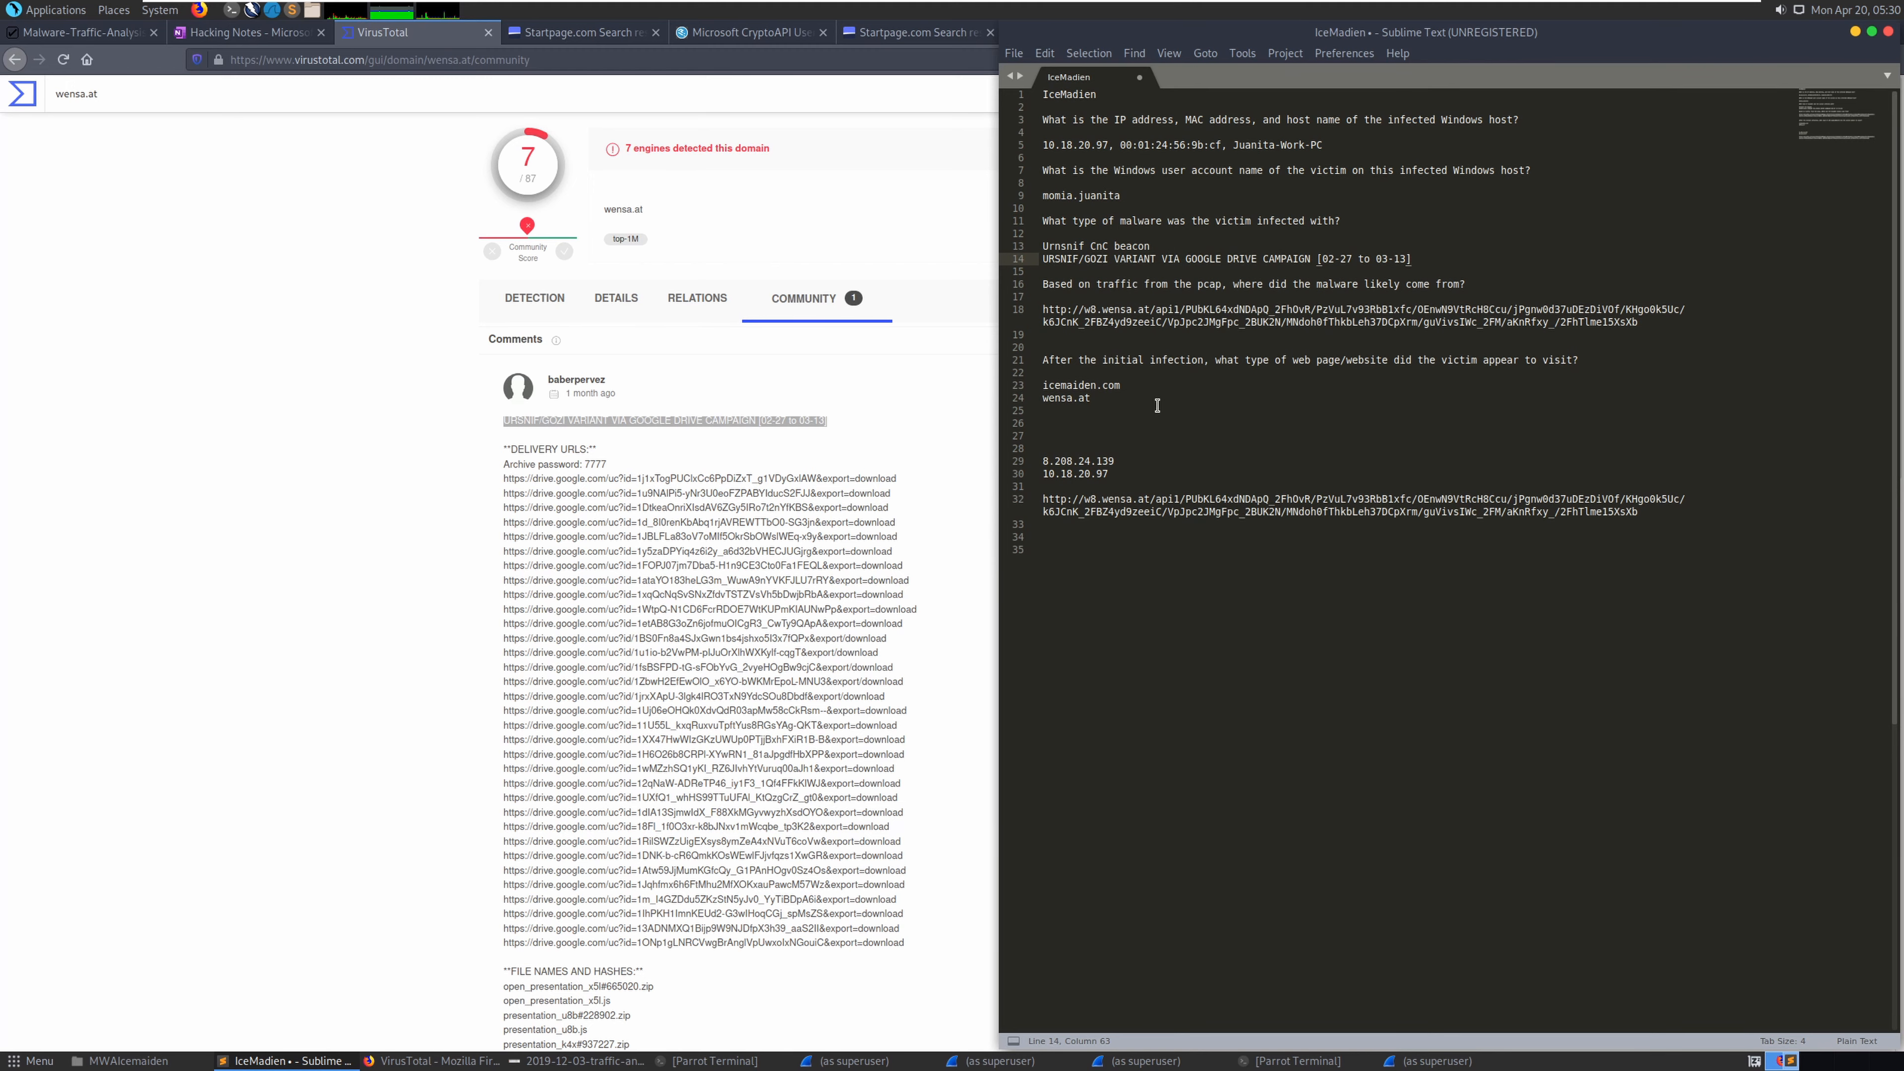
Switch to Wireshark and examine the 10.18.20.97 packets that follow the h1.wensa.at query, including the TLS traffic with 69.147.64.34
key("alt+Tab")
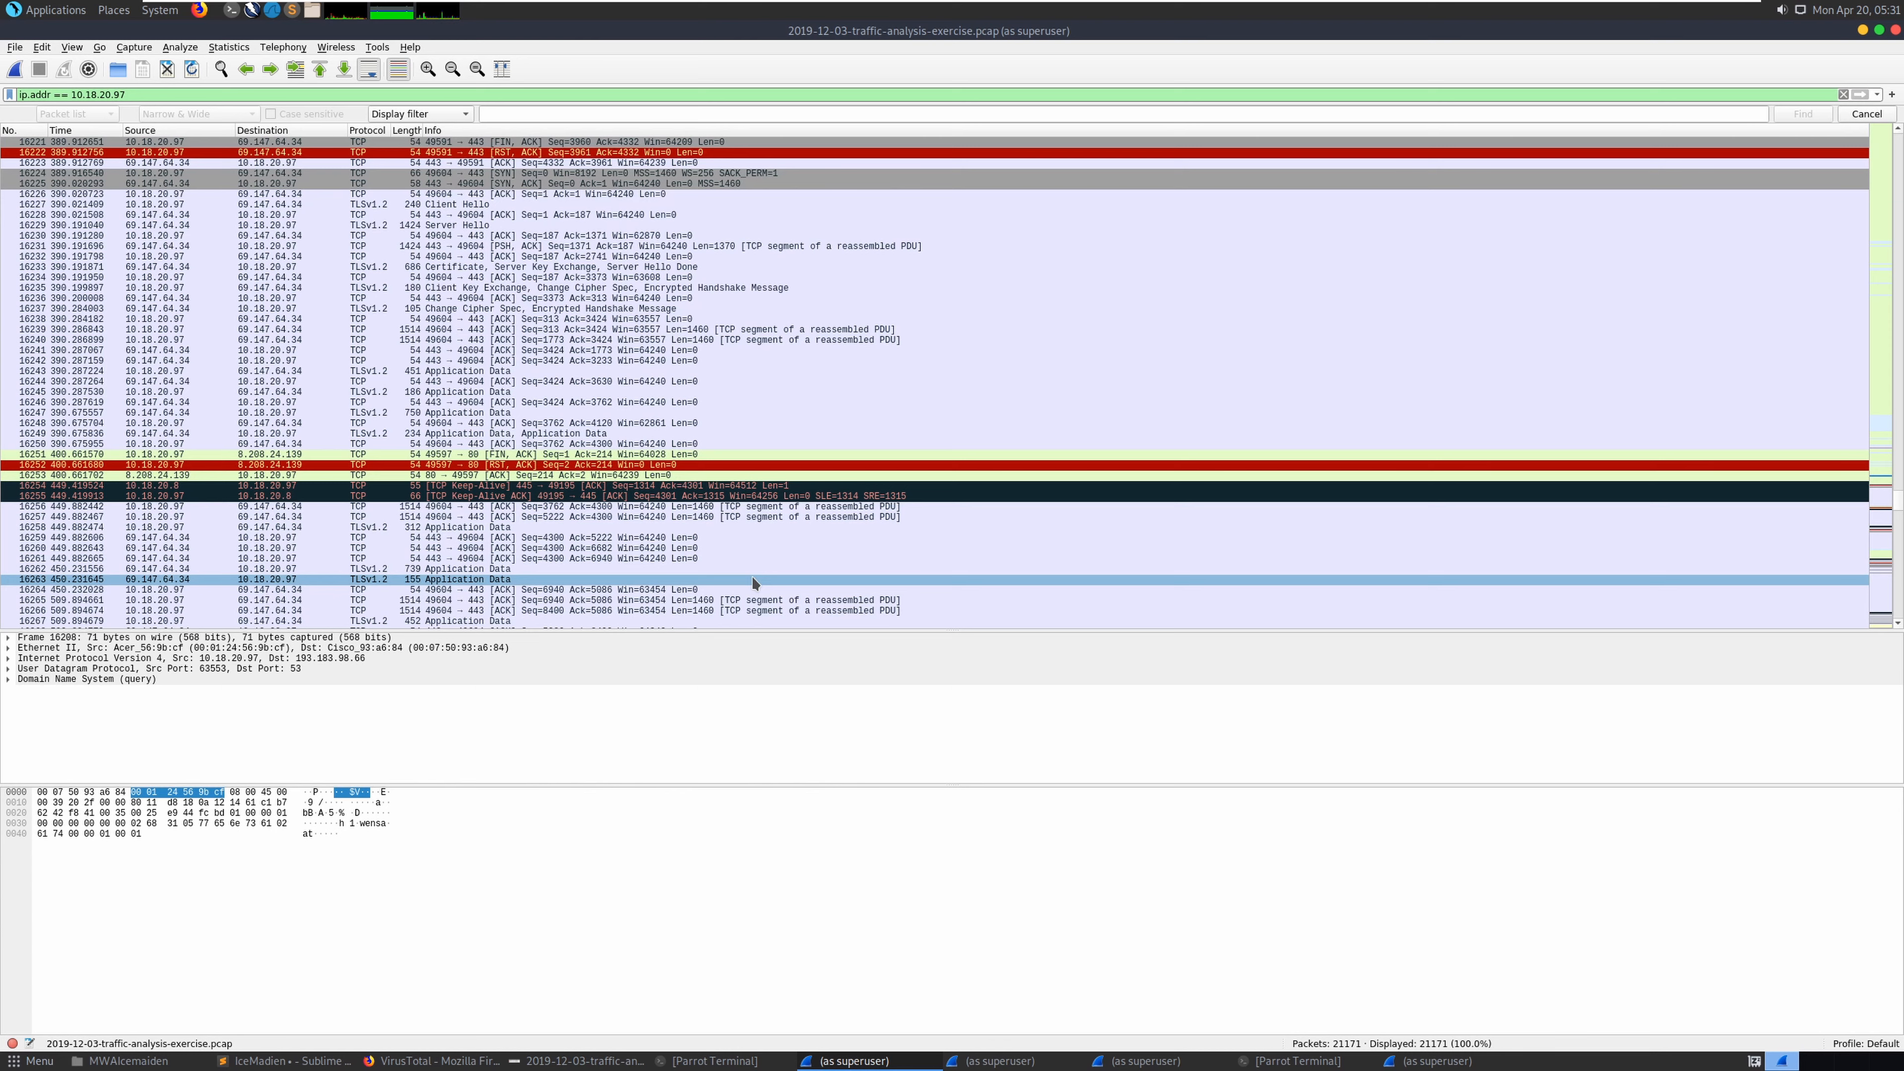
scroll(755, 582, "down", 3)
scroll(754, 582, "down", 3)
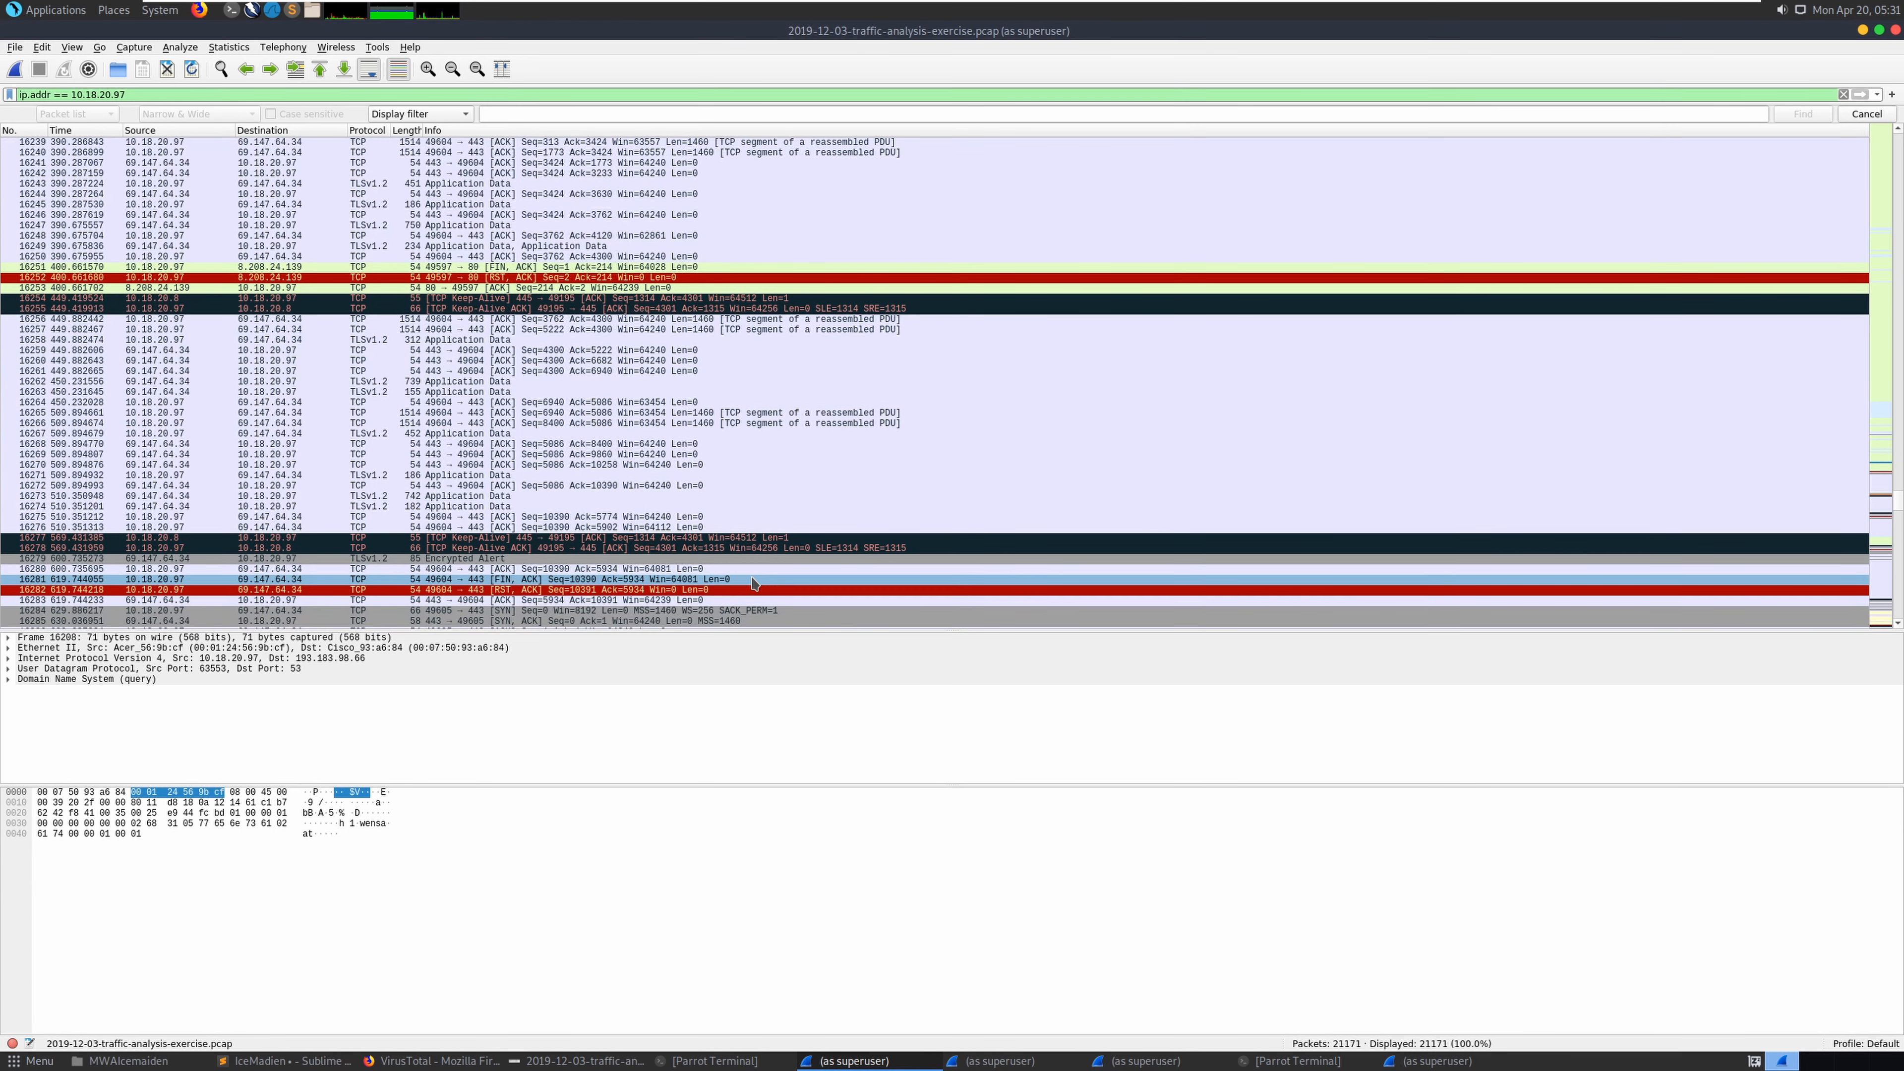
scroll(754, 583, "down", 3)
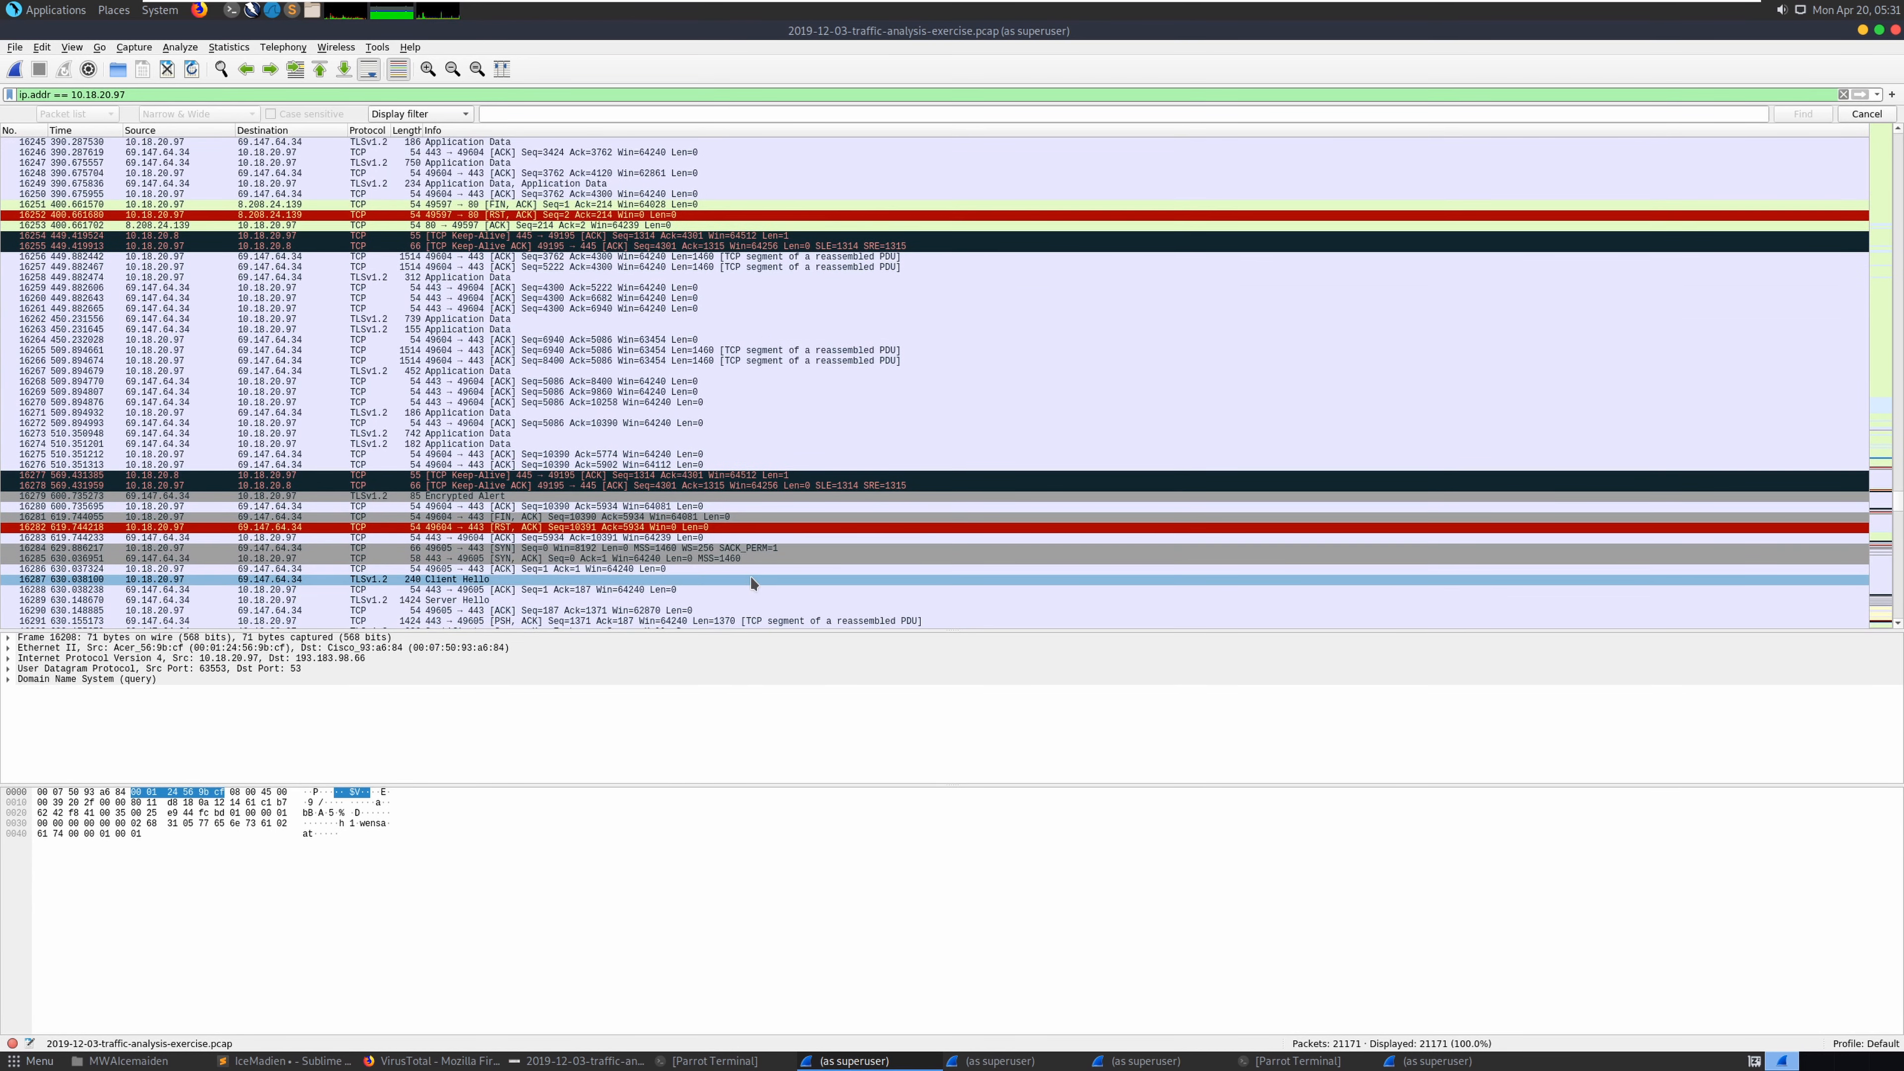
scroll(741, 583, "down", 2)
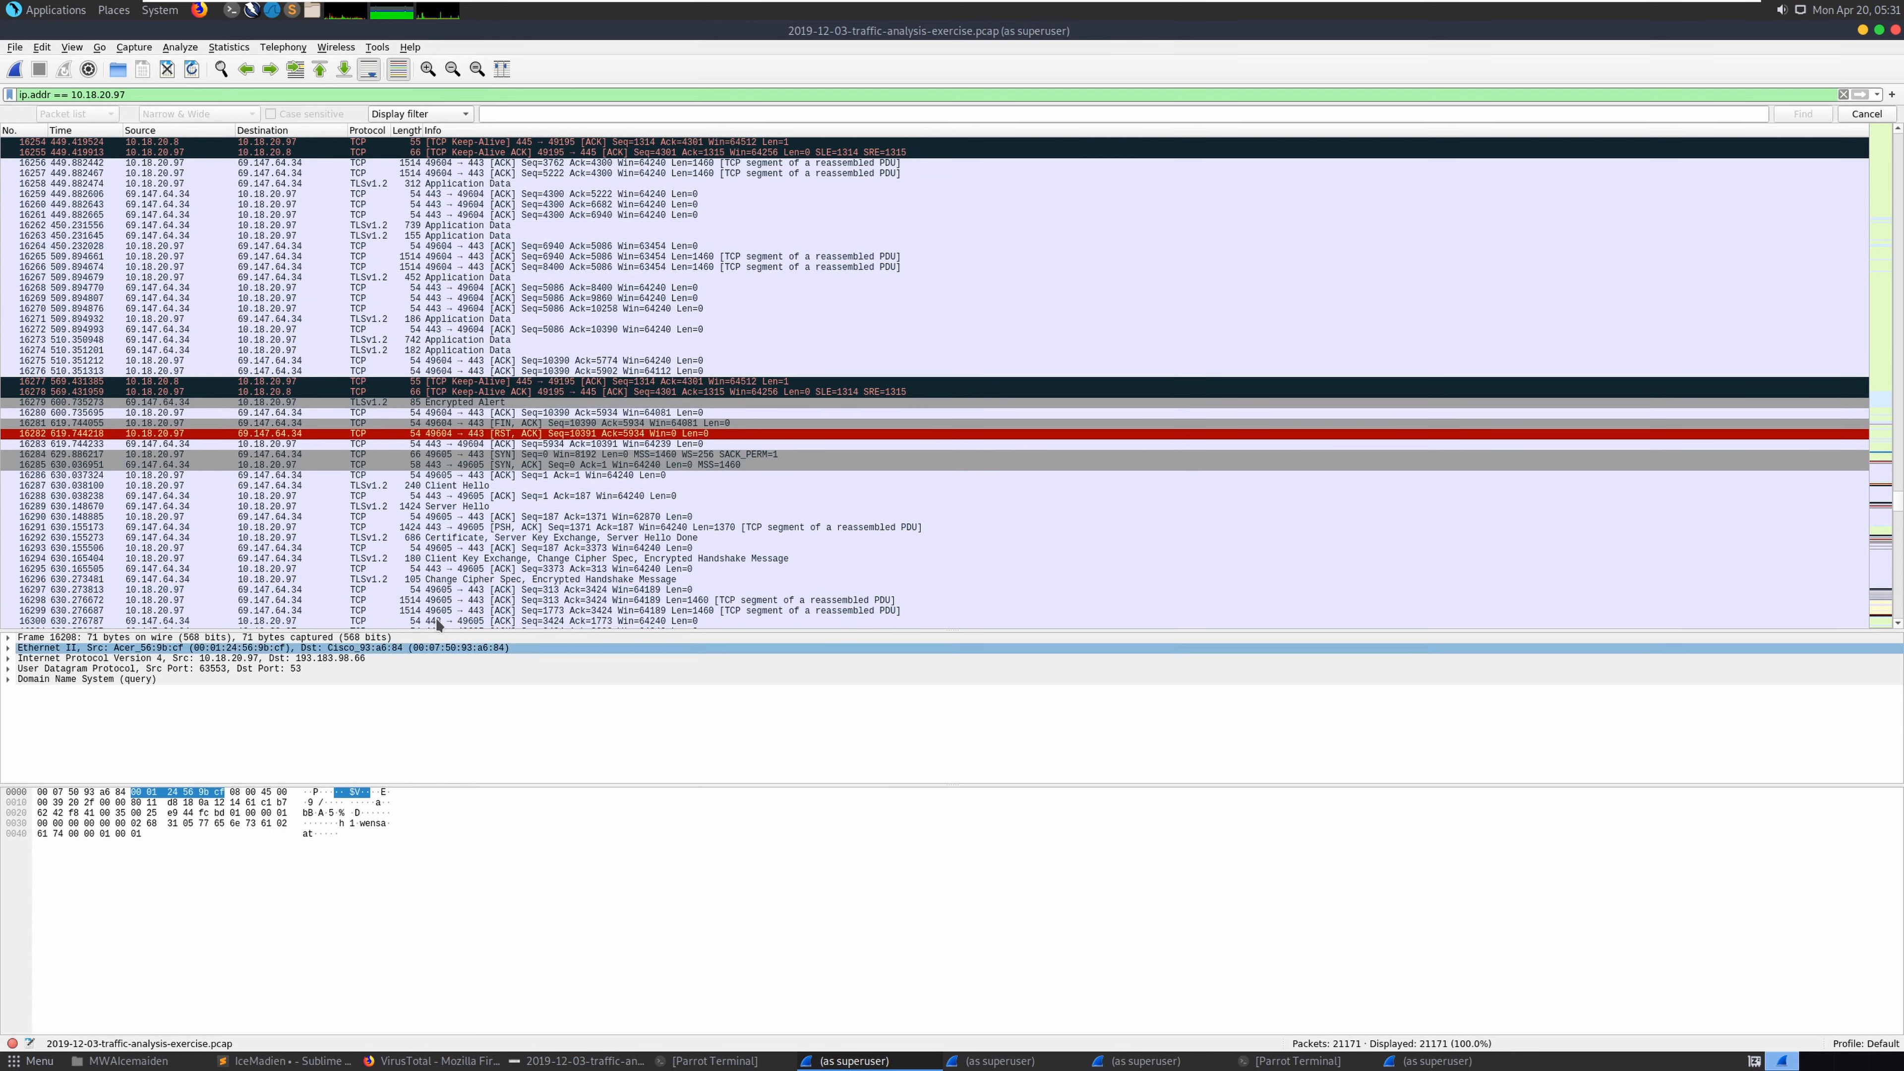
Return to the VirusTotal comment in Firefox and examine its delivery URLs, file names, hashes and binaries
left_click(431, 1061)
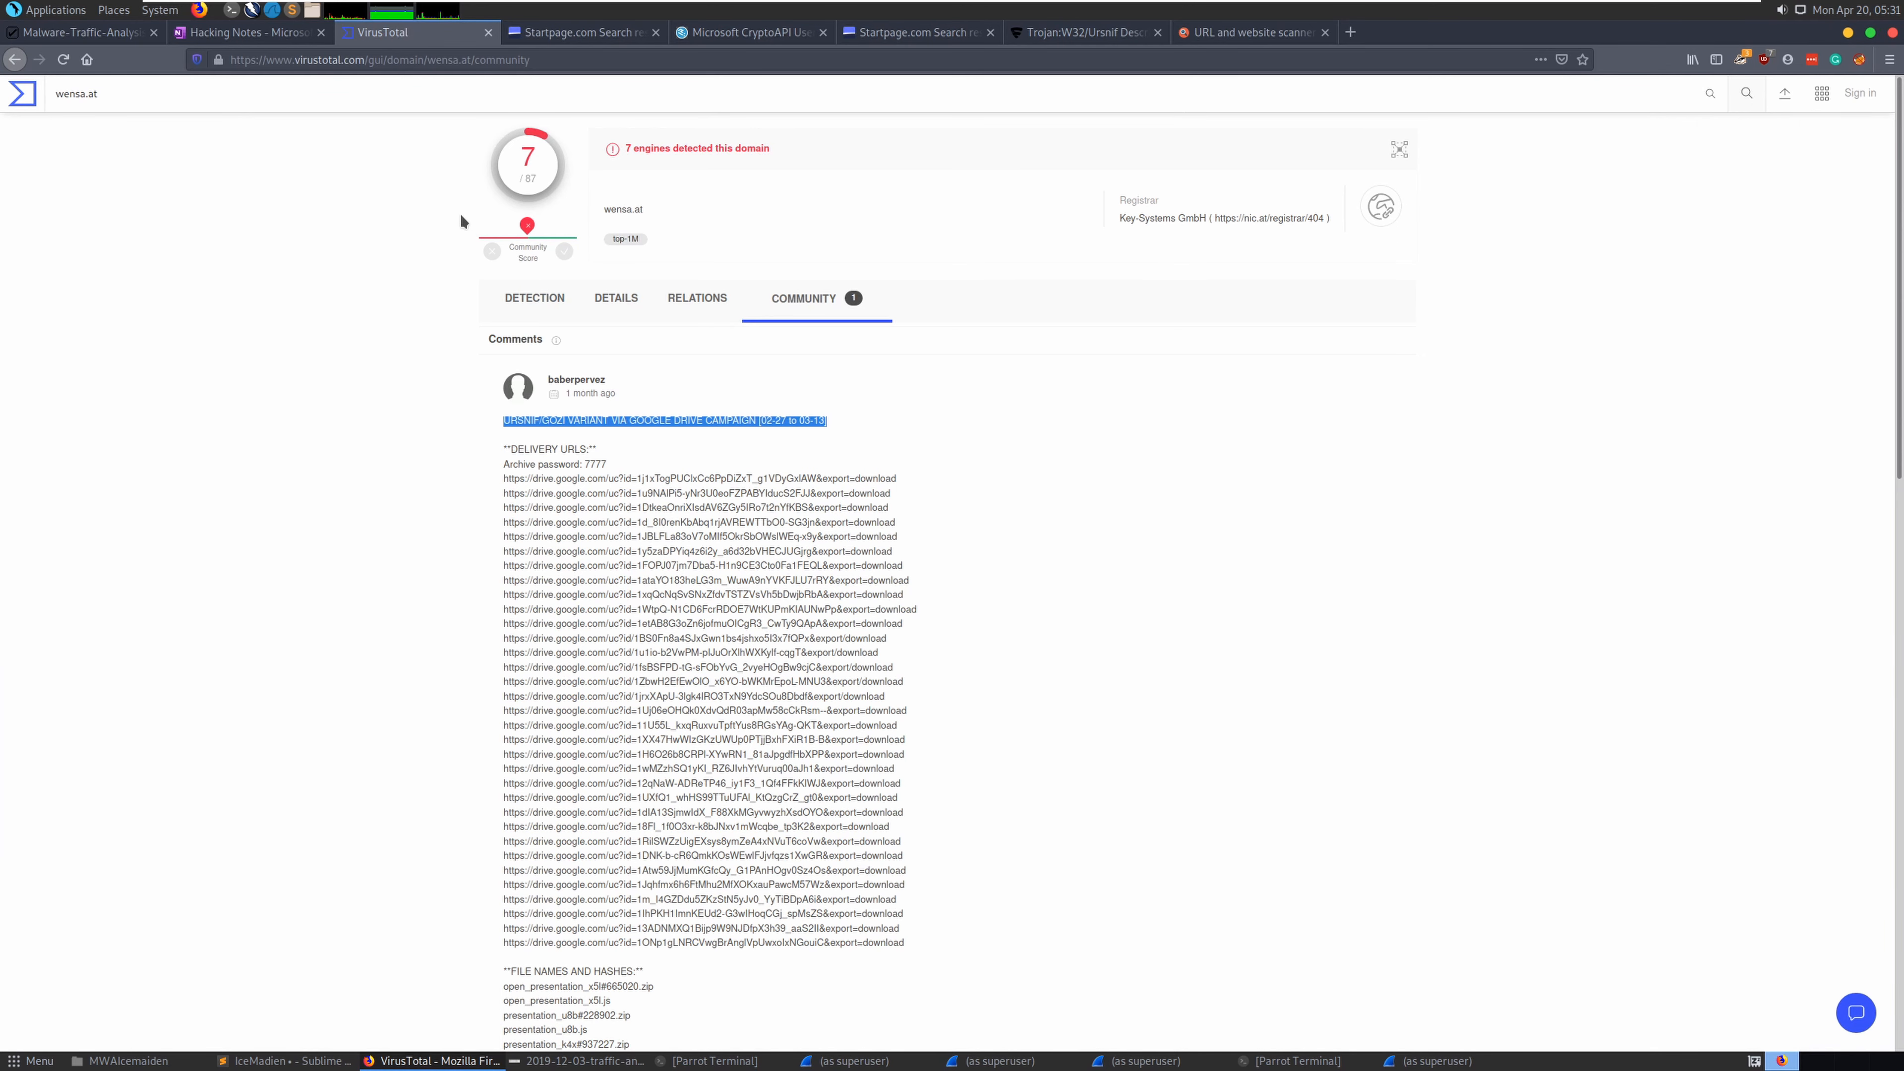
left_click(236, 33)
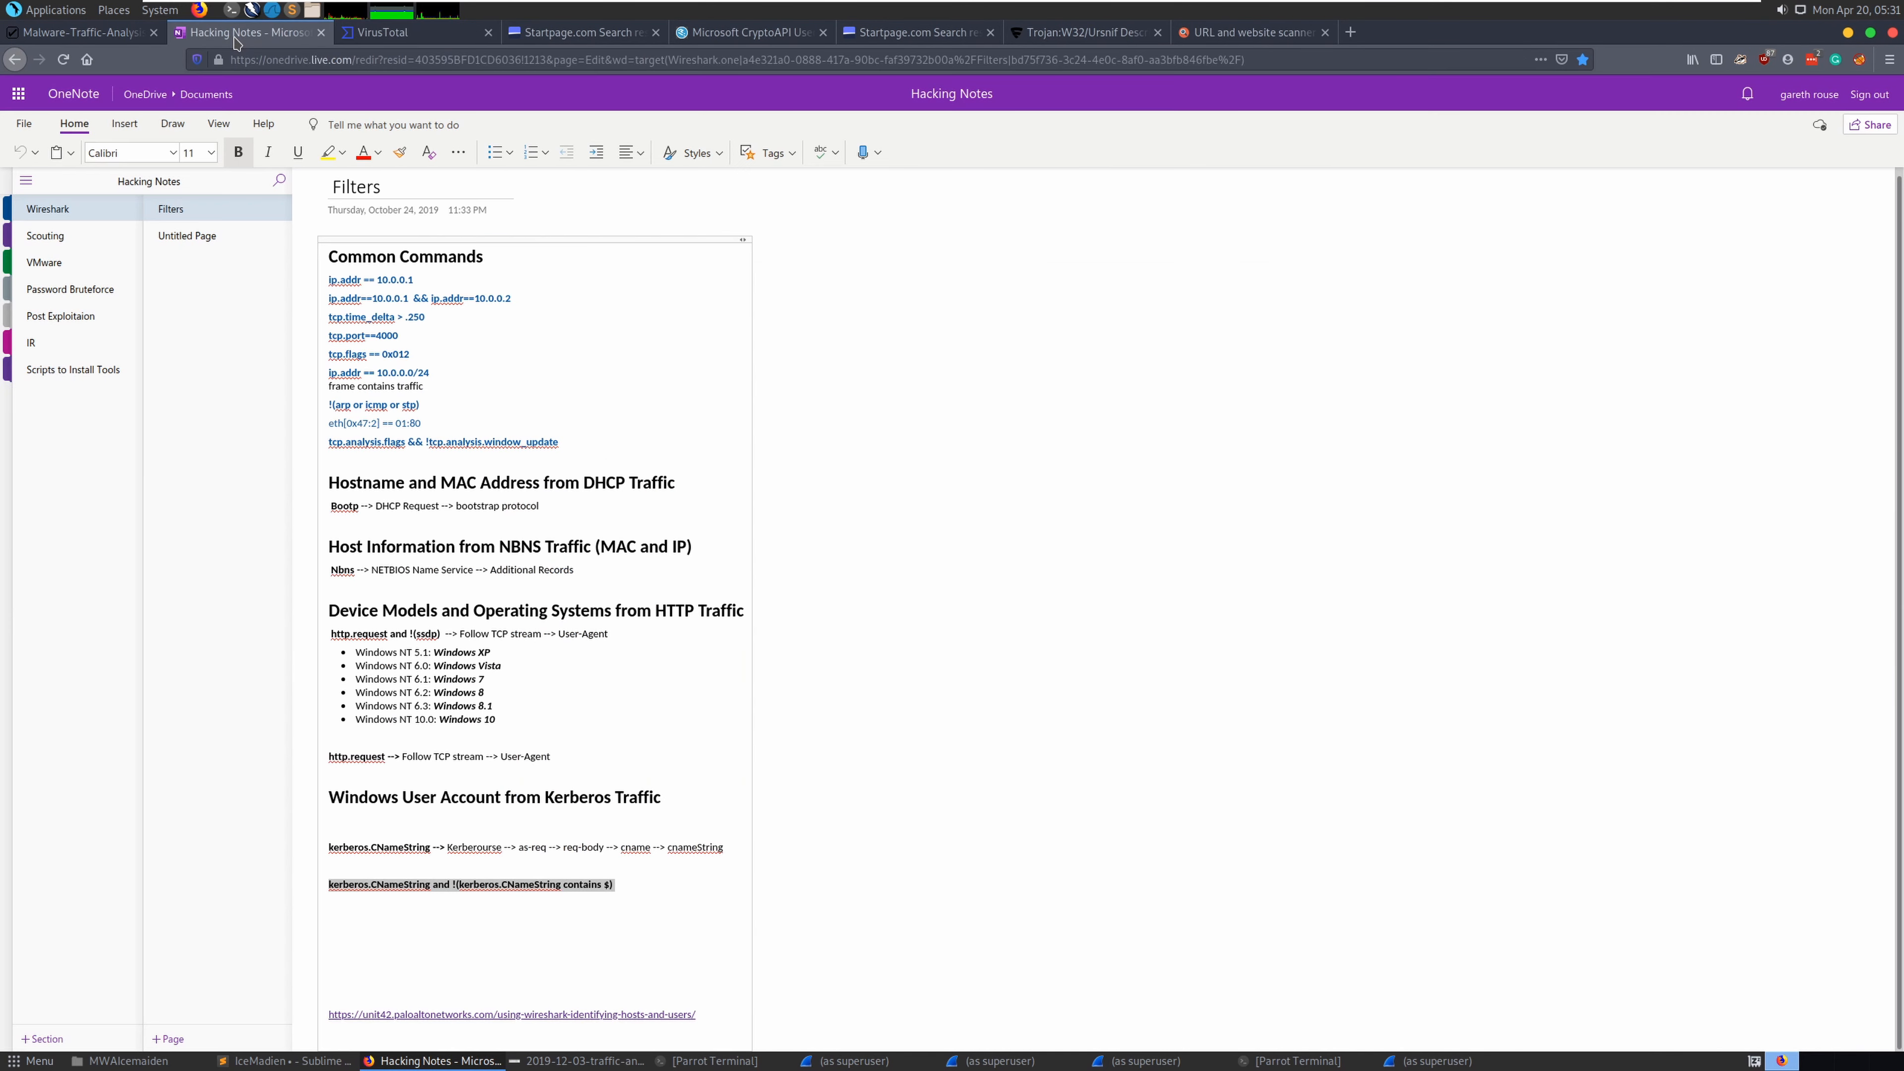
left_click(388, 45)
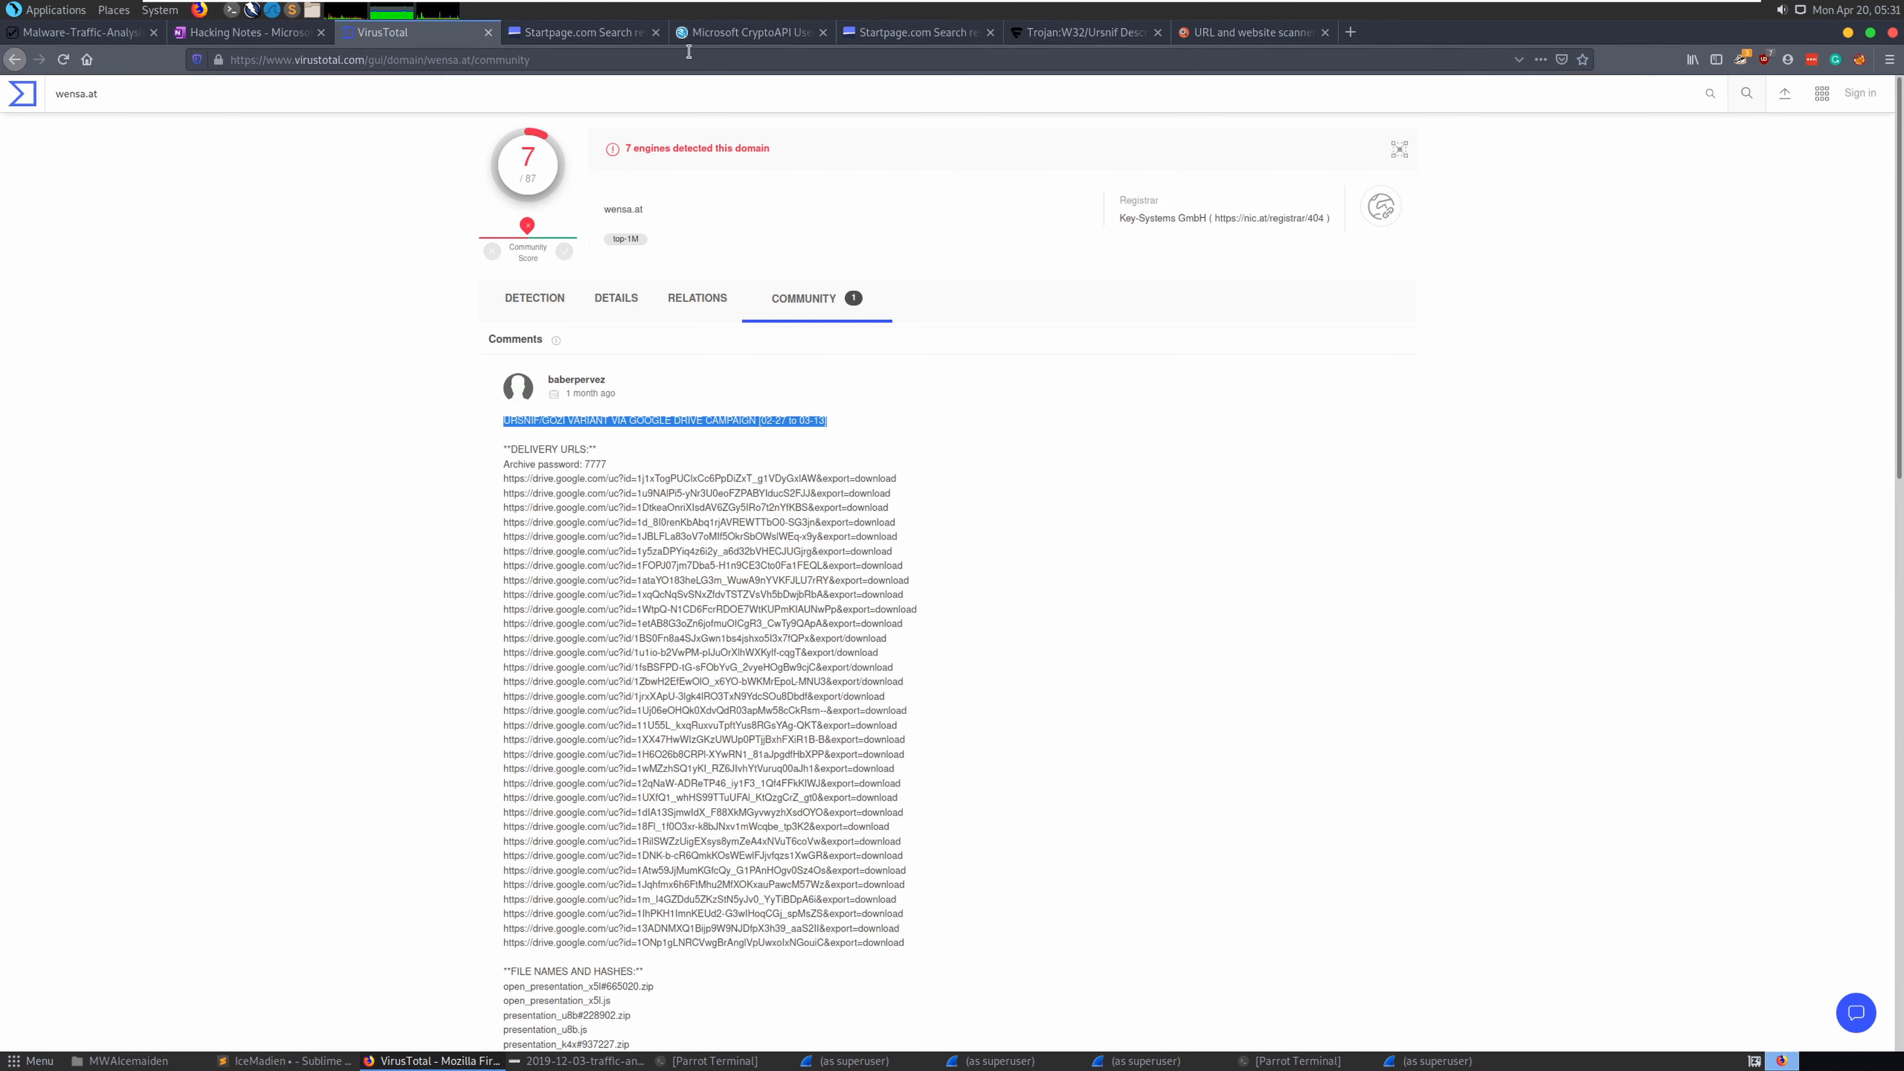
scroll(429, 239, "down", 4)
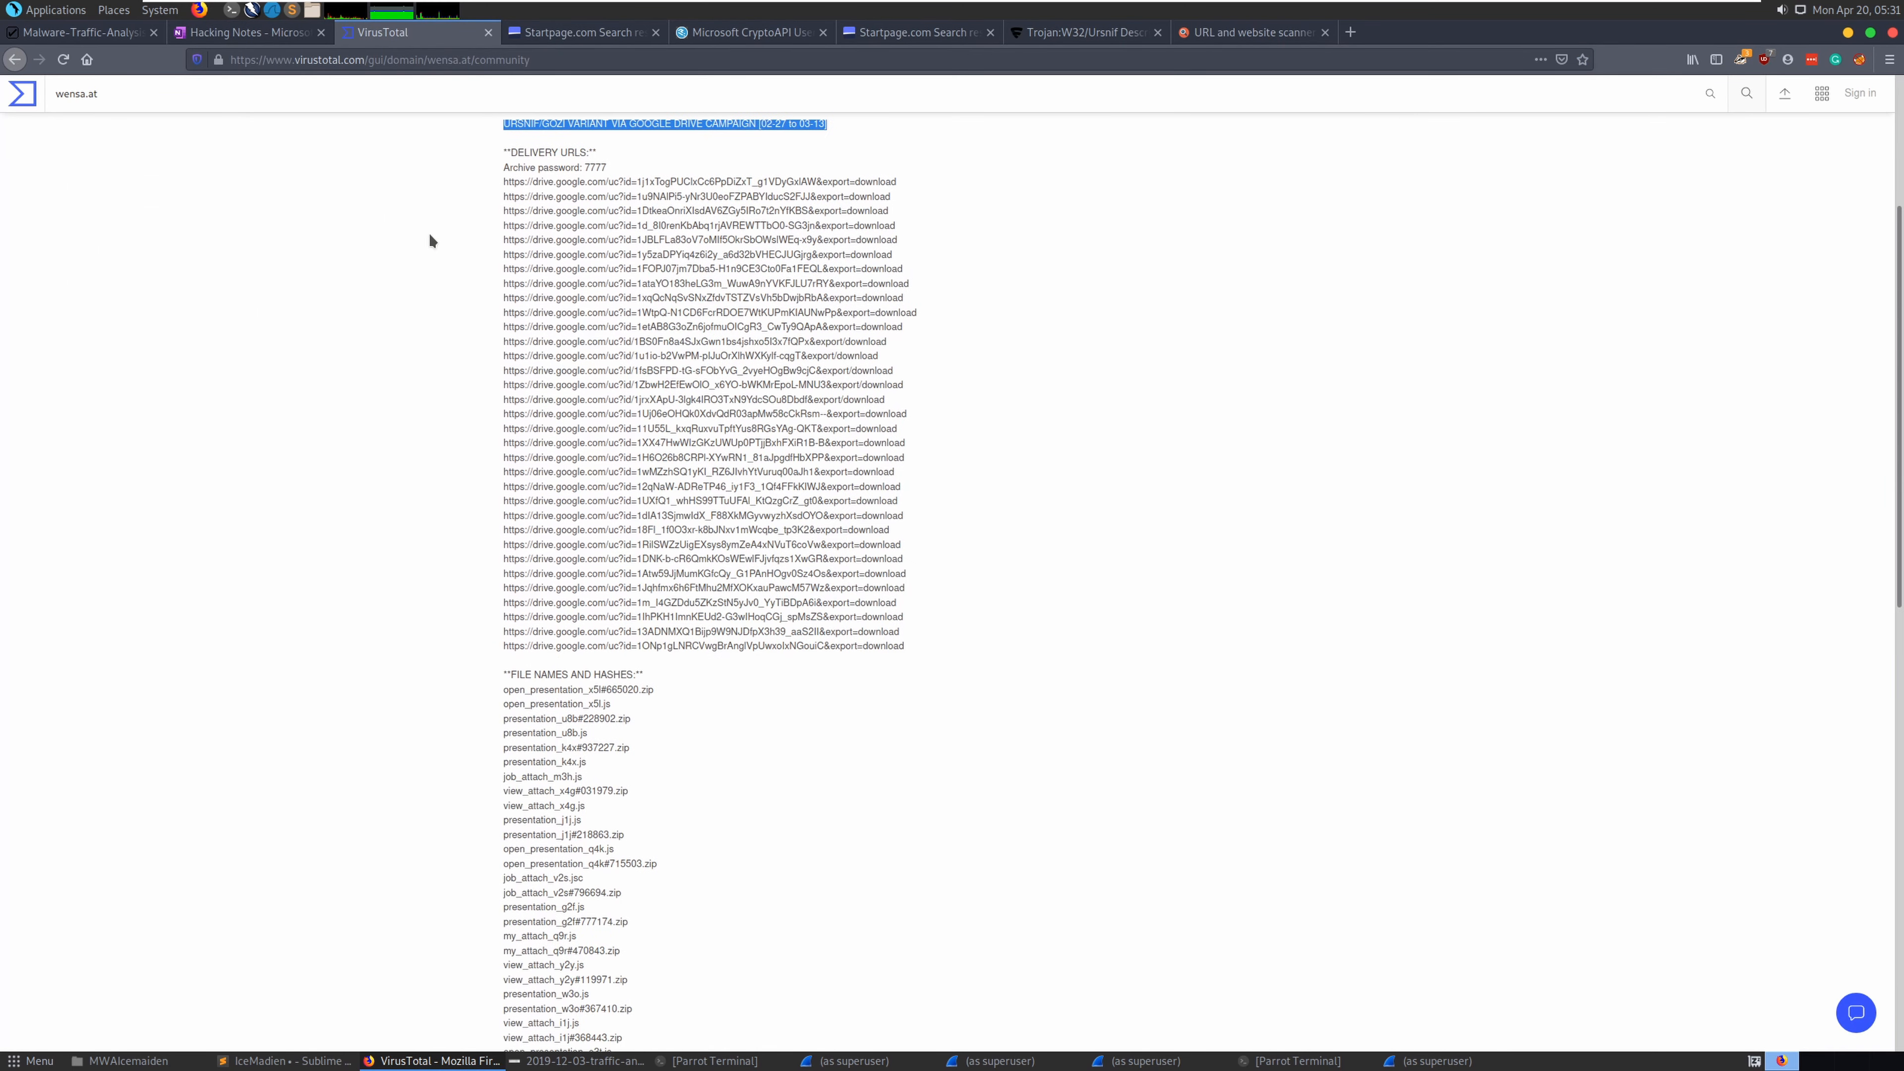
scroll(429, 239, "down", 5)
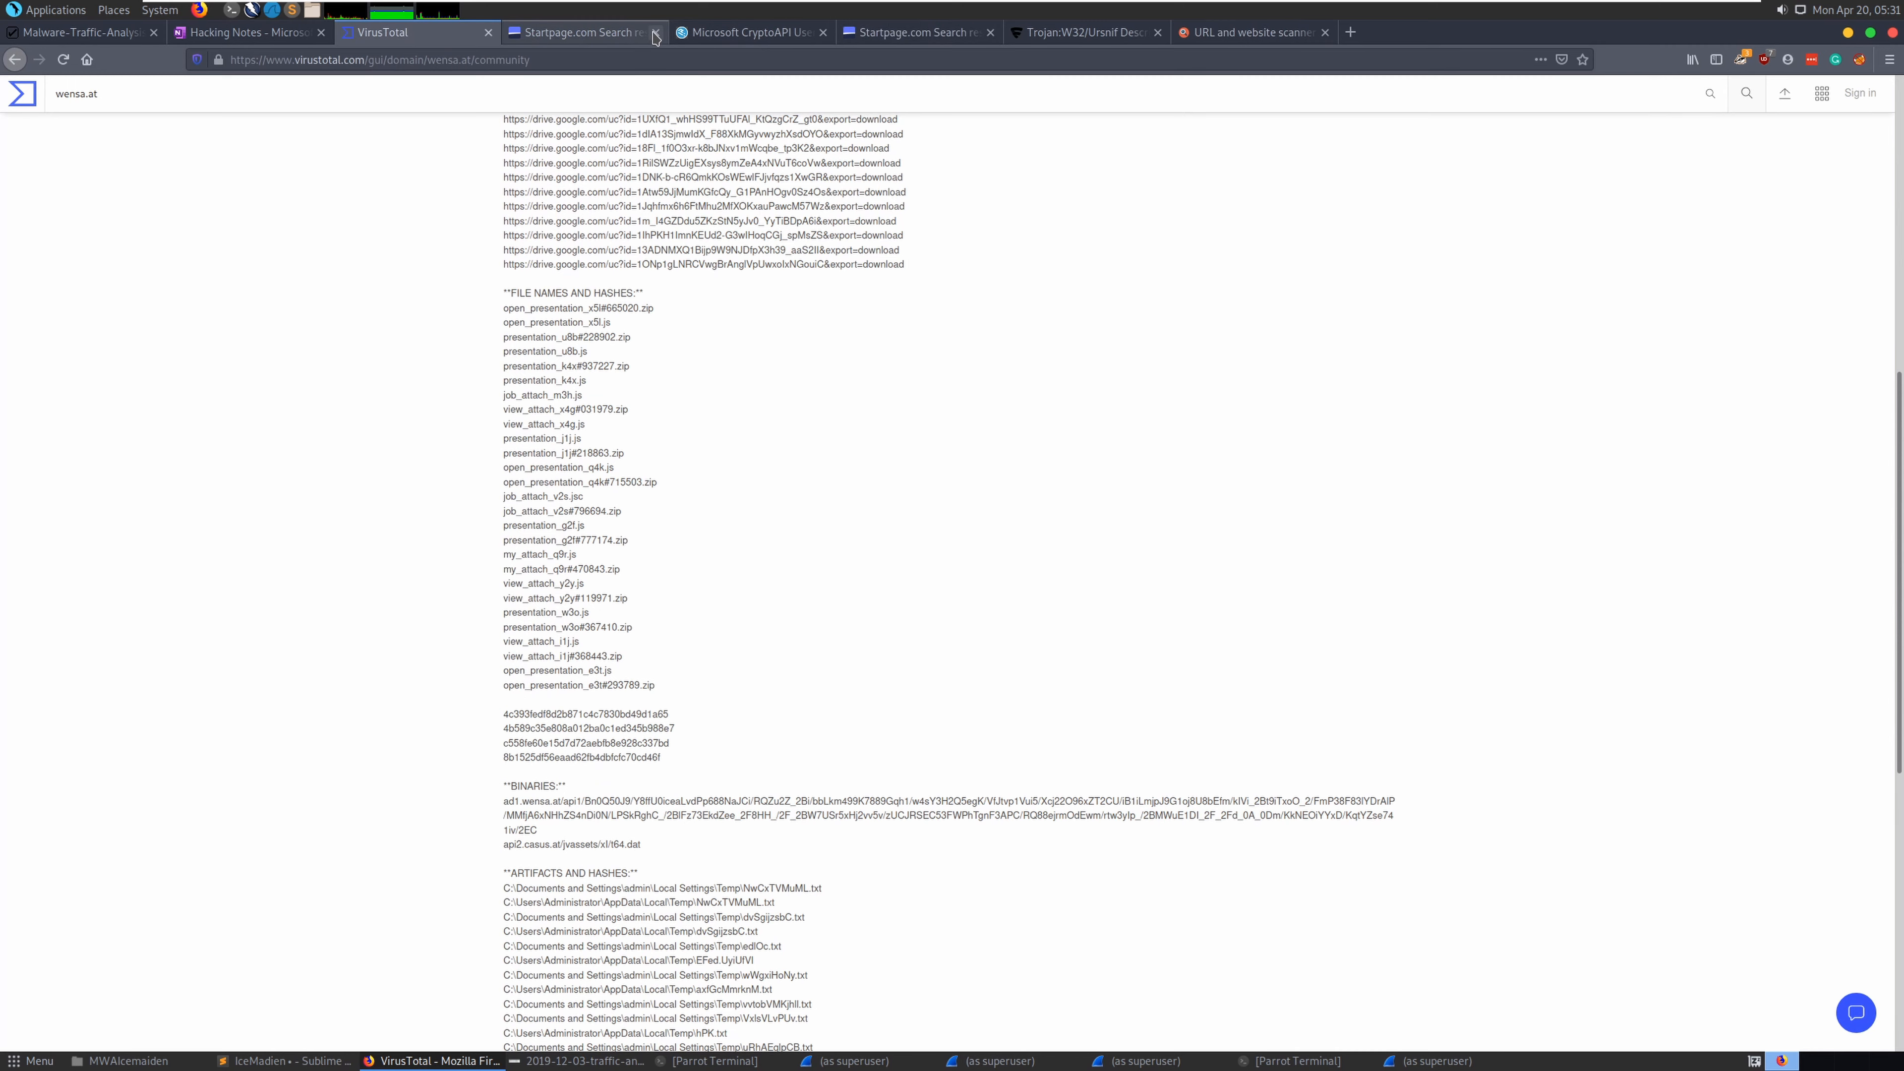
Open the answers page of the traffic analysis exercise and open 2019-12-03-traffic-analysis-exercise-answers.pdf.zip in the archive manager
left_click(79, 32)
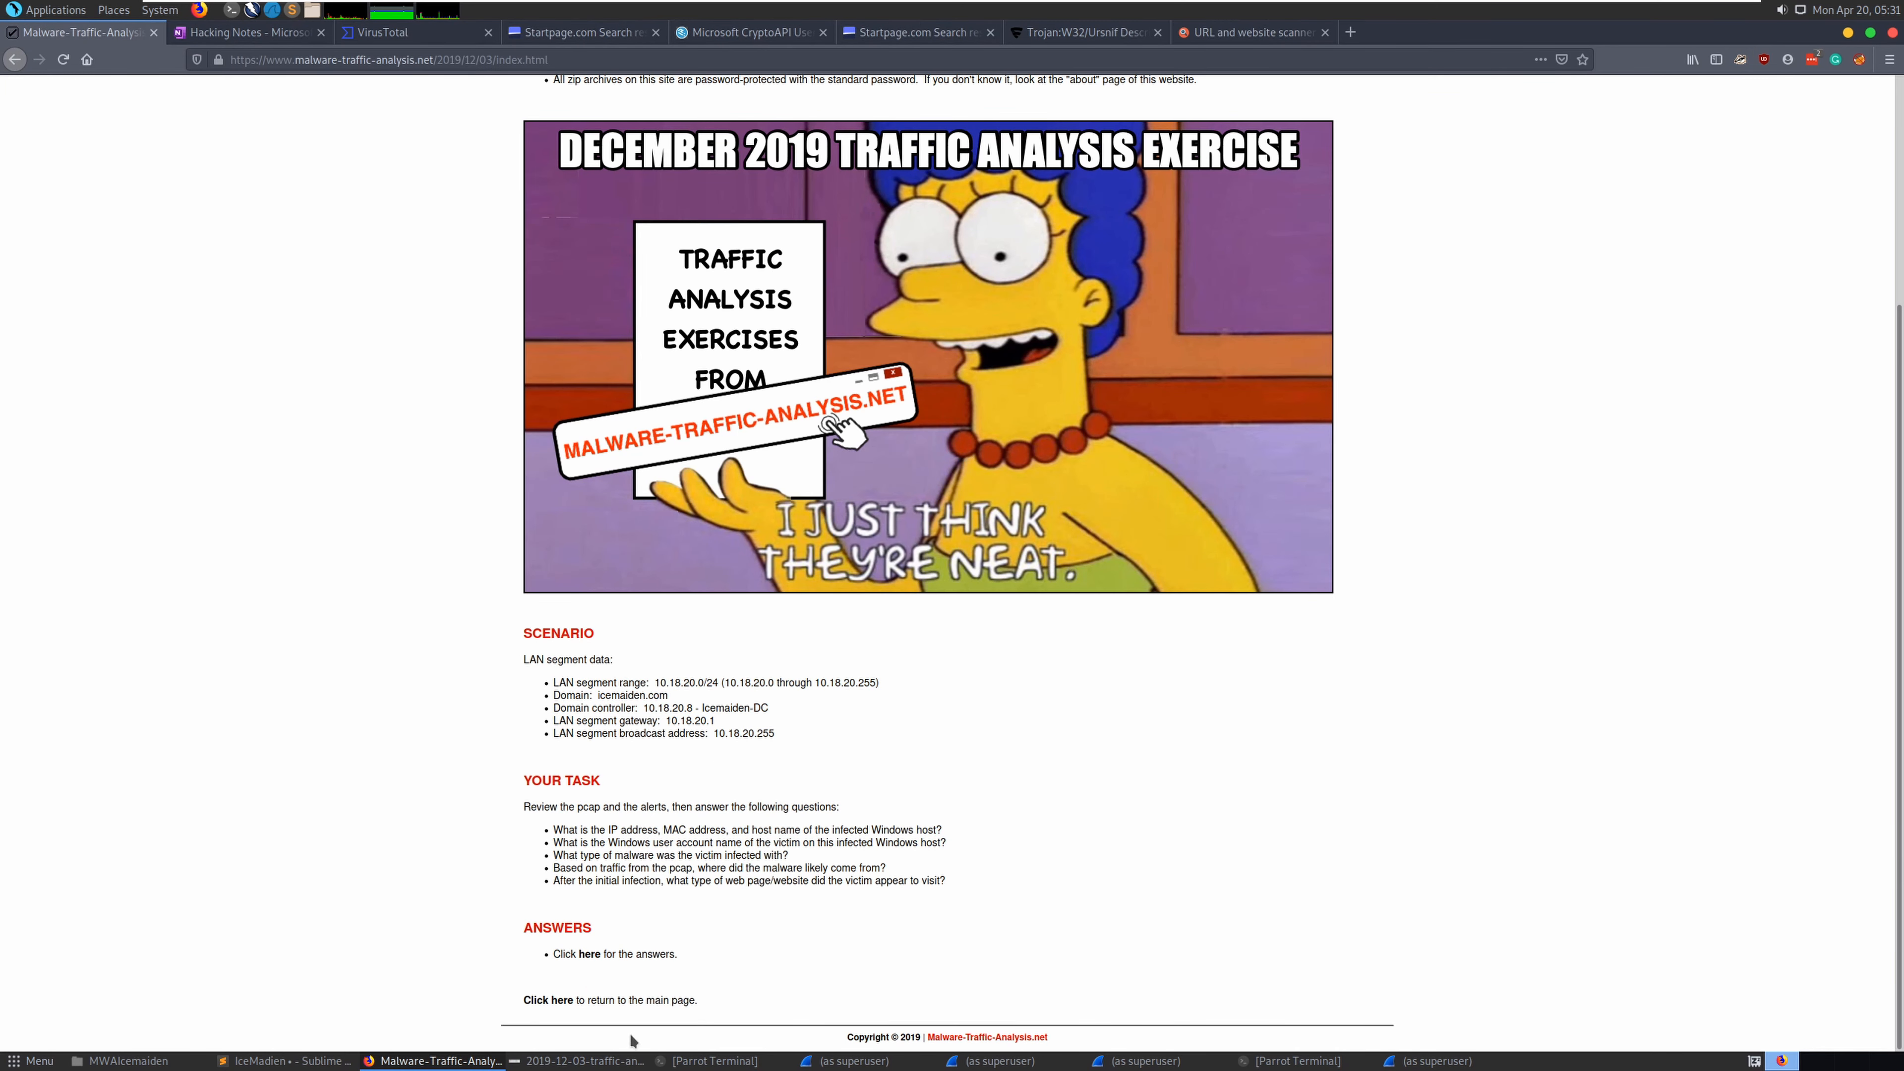
left_click(590, 954)
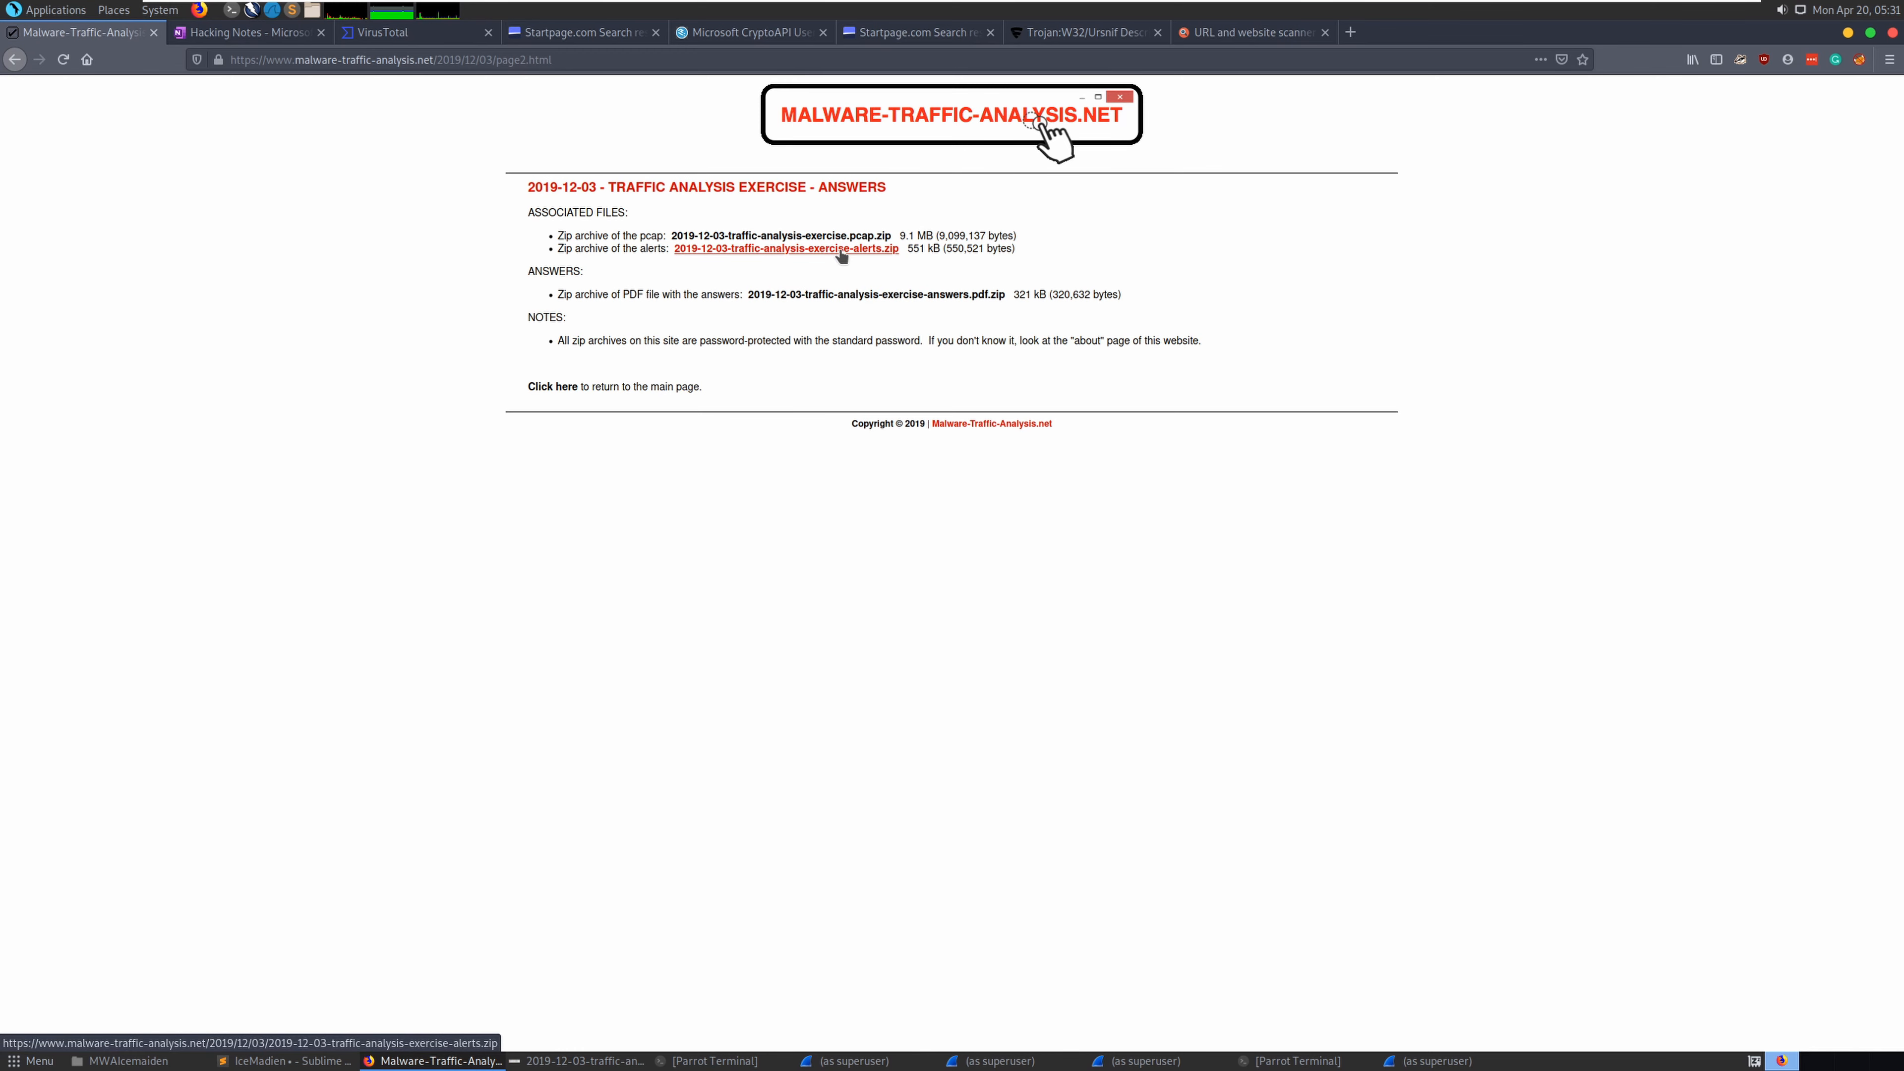
left_click(851, 295)
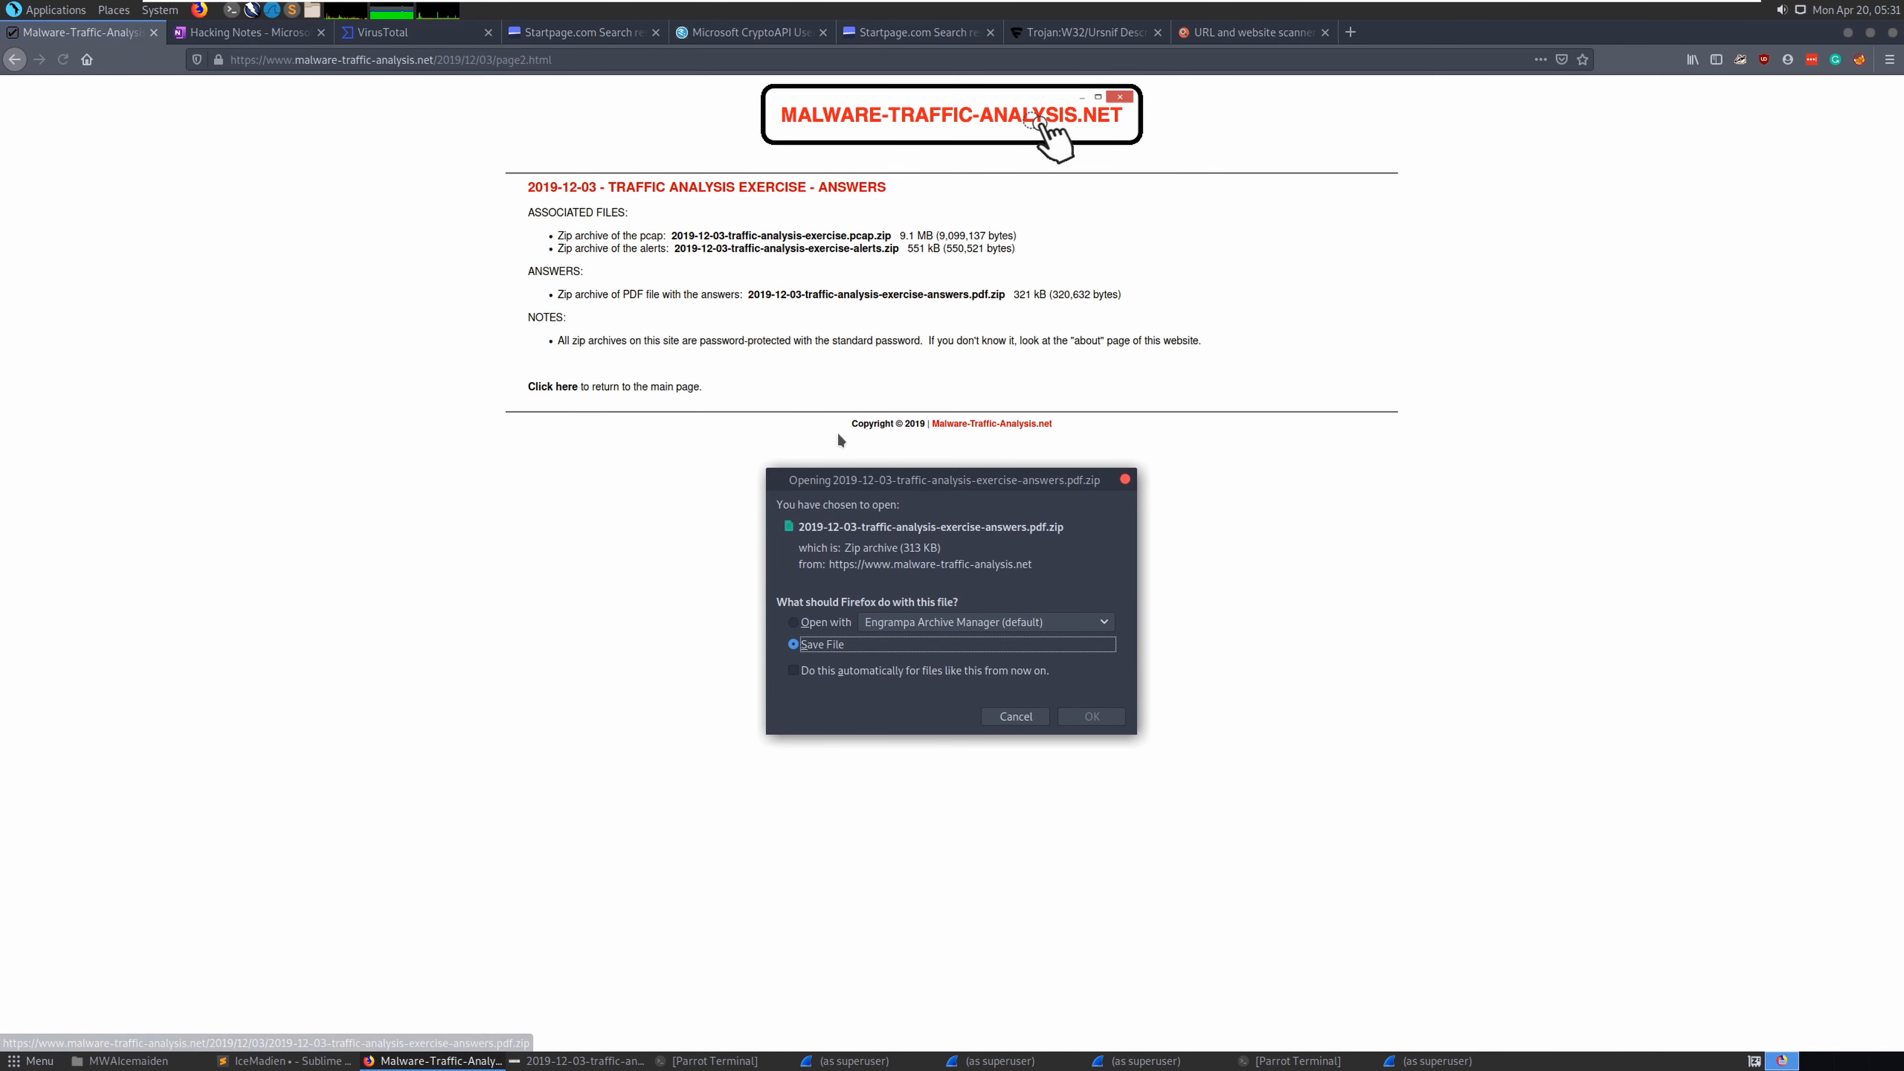
left_click(1093, 717)
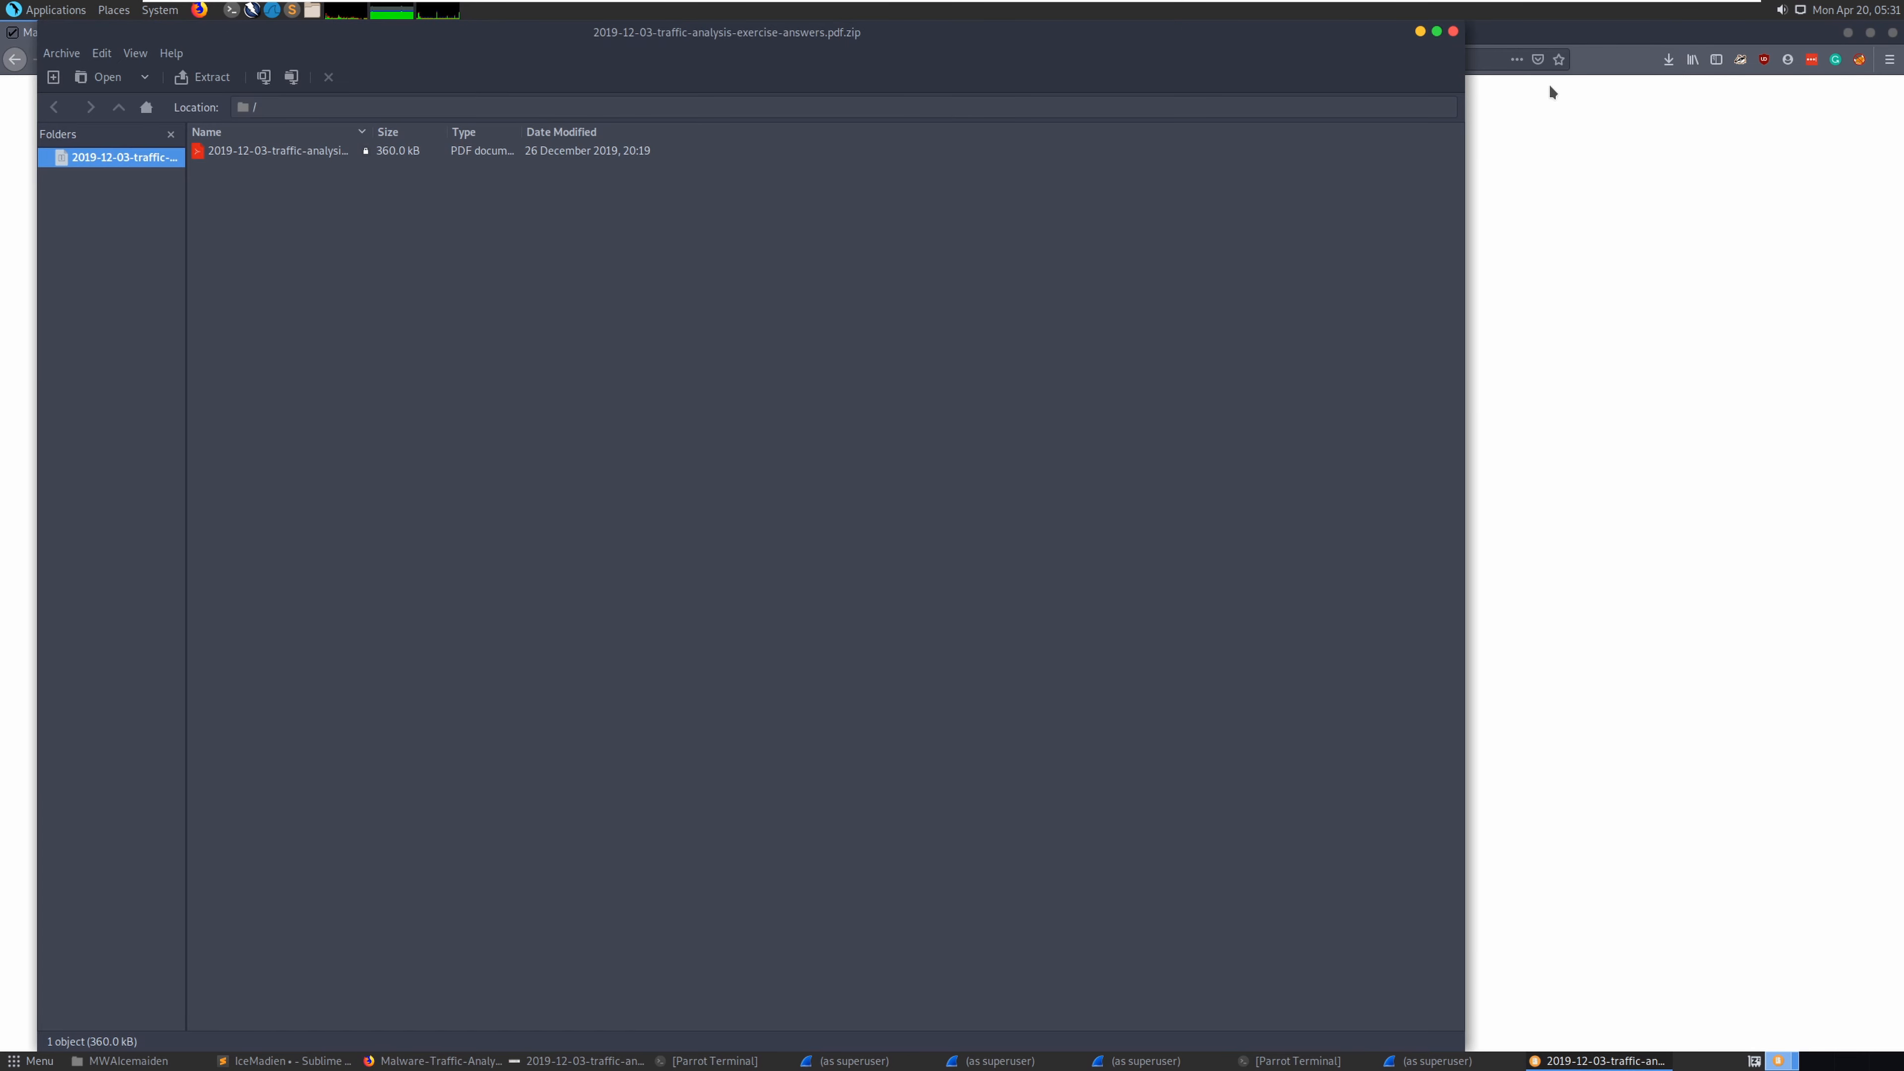
Open the answers PDF inside the archive, entering the archive password
double_click(303, 152)
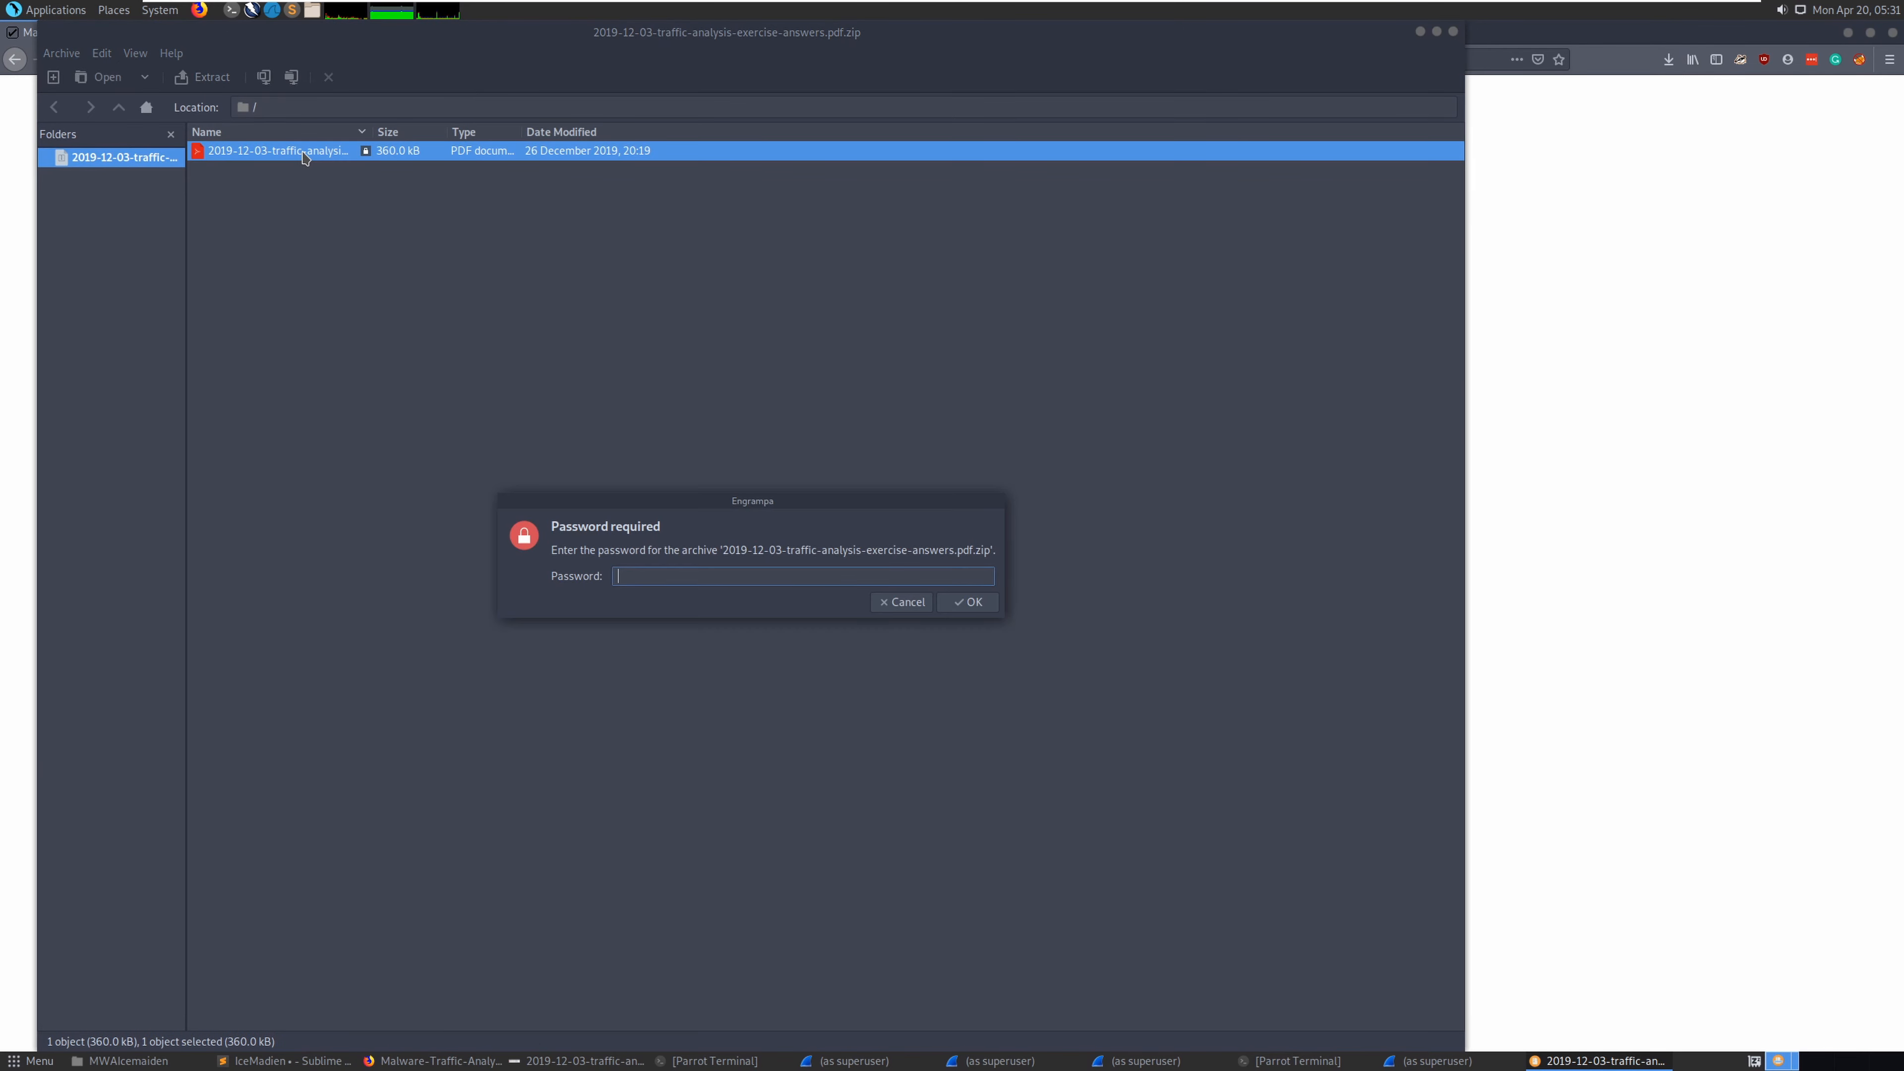
type("infected")
key("Return")
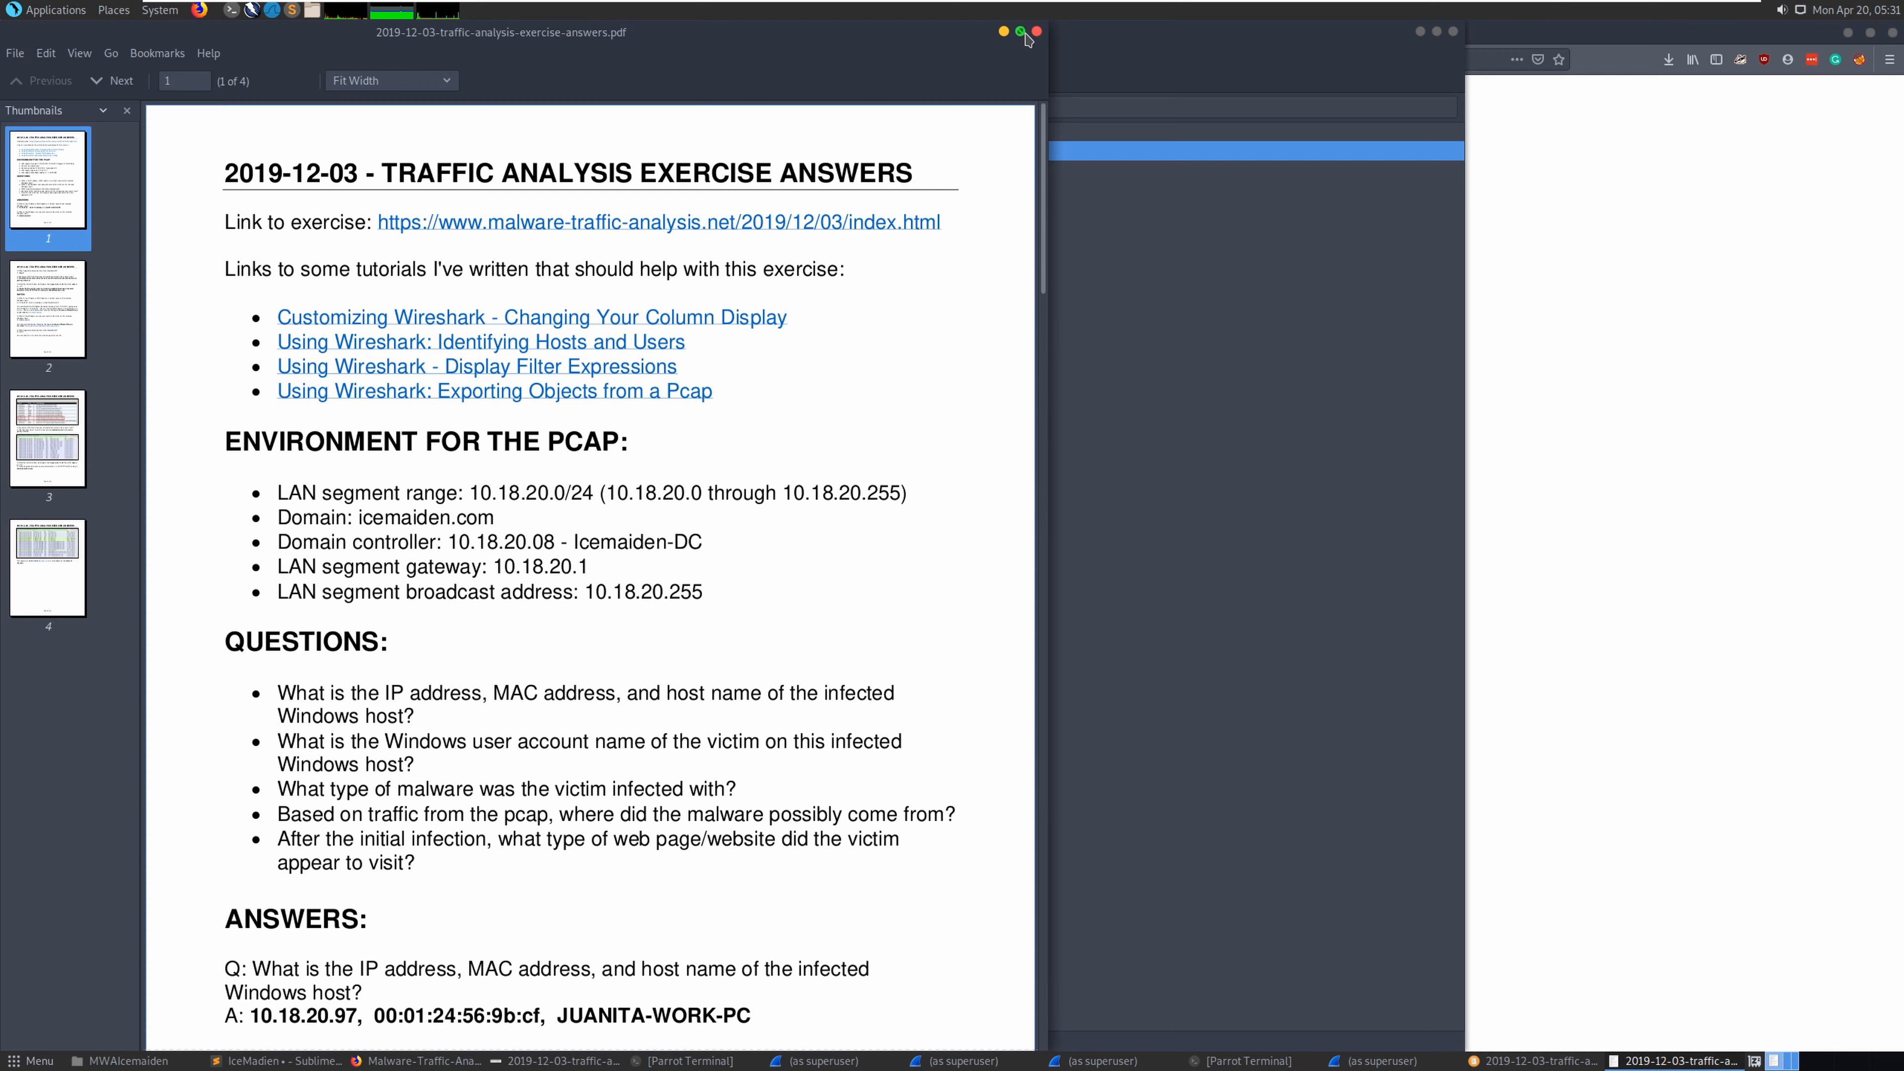
Show the Sublime Text notes beside the answers PDF and compare the infected host and user account answers
mouse_move(702, 1067)
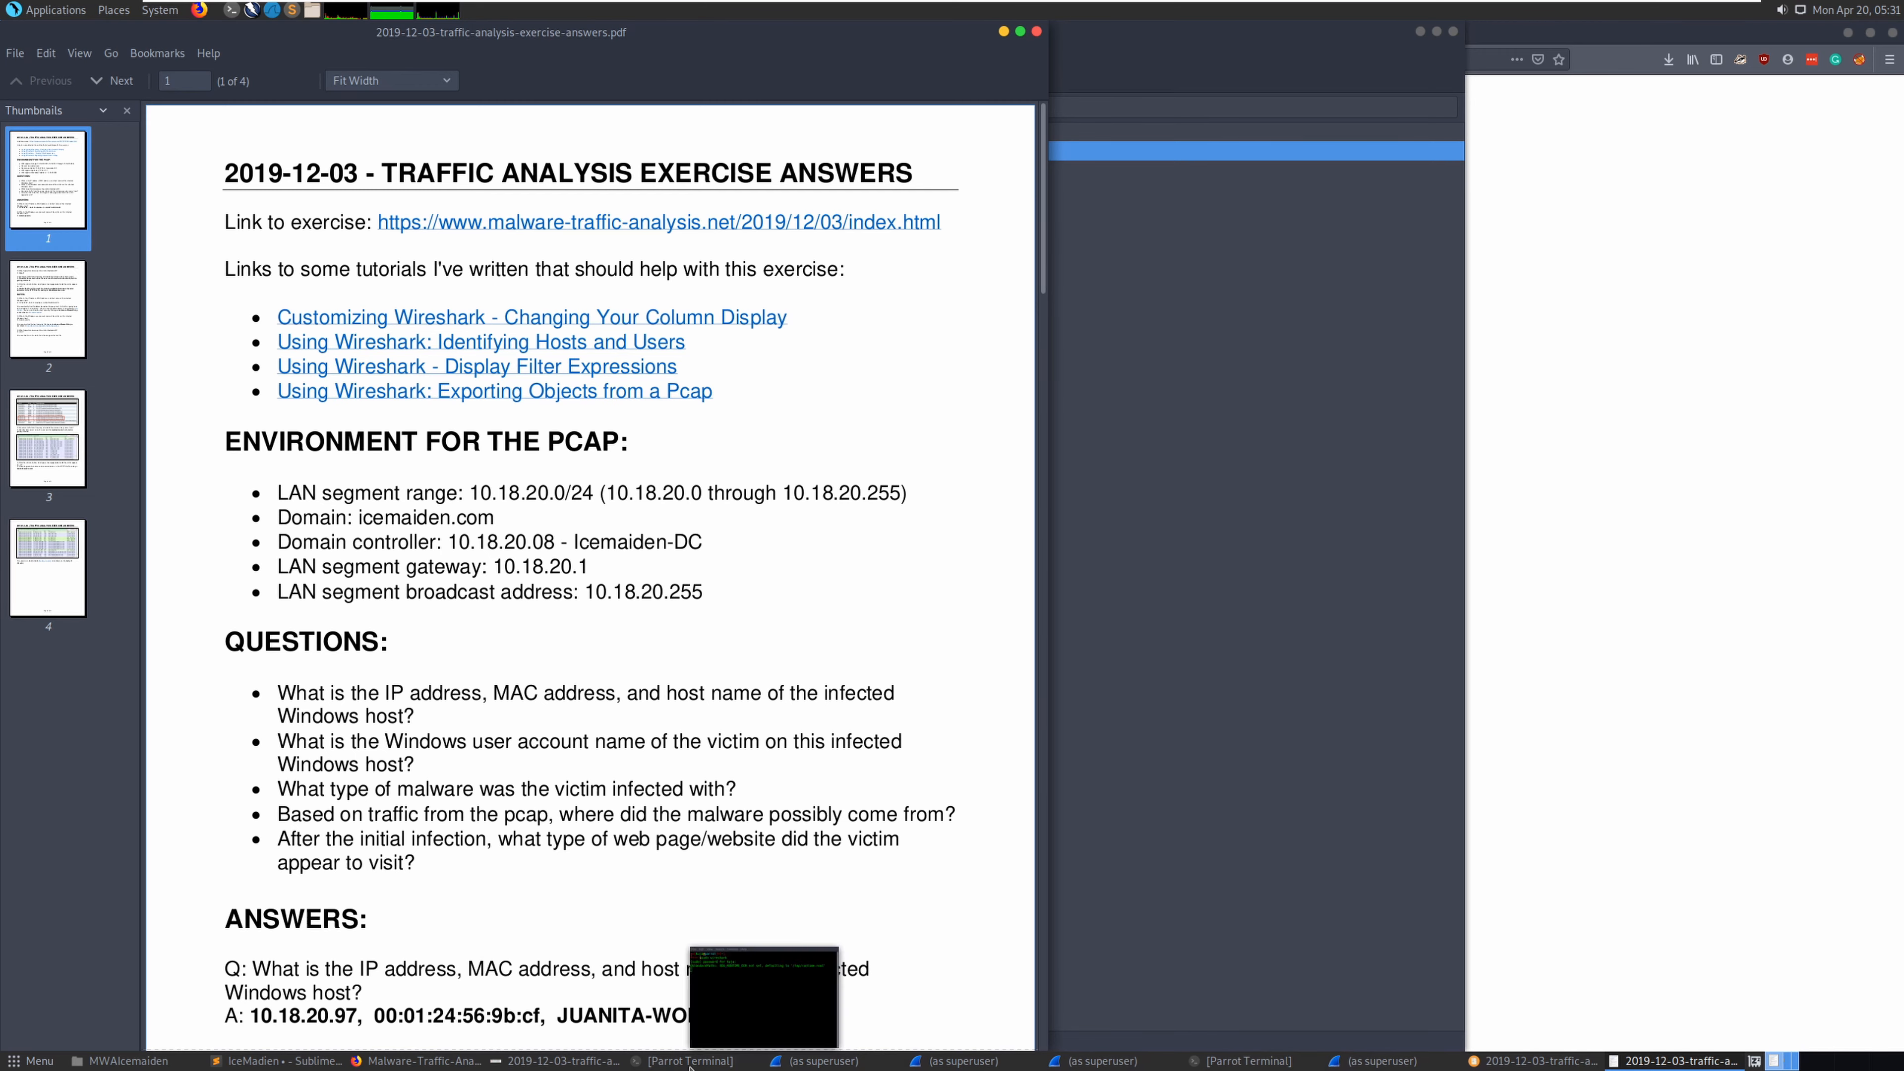
mouse_move(278, 1061)
left_click(218, 953)
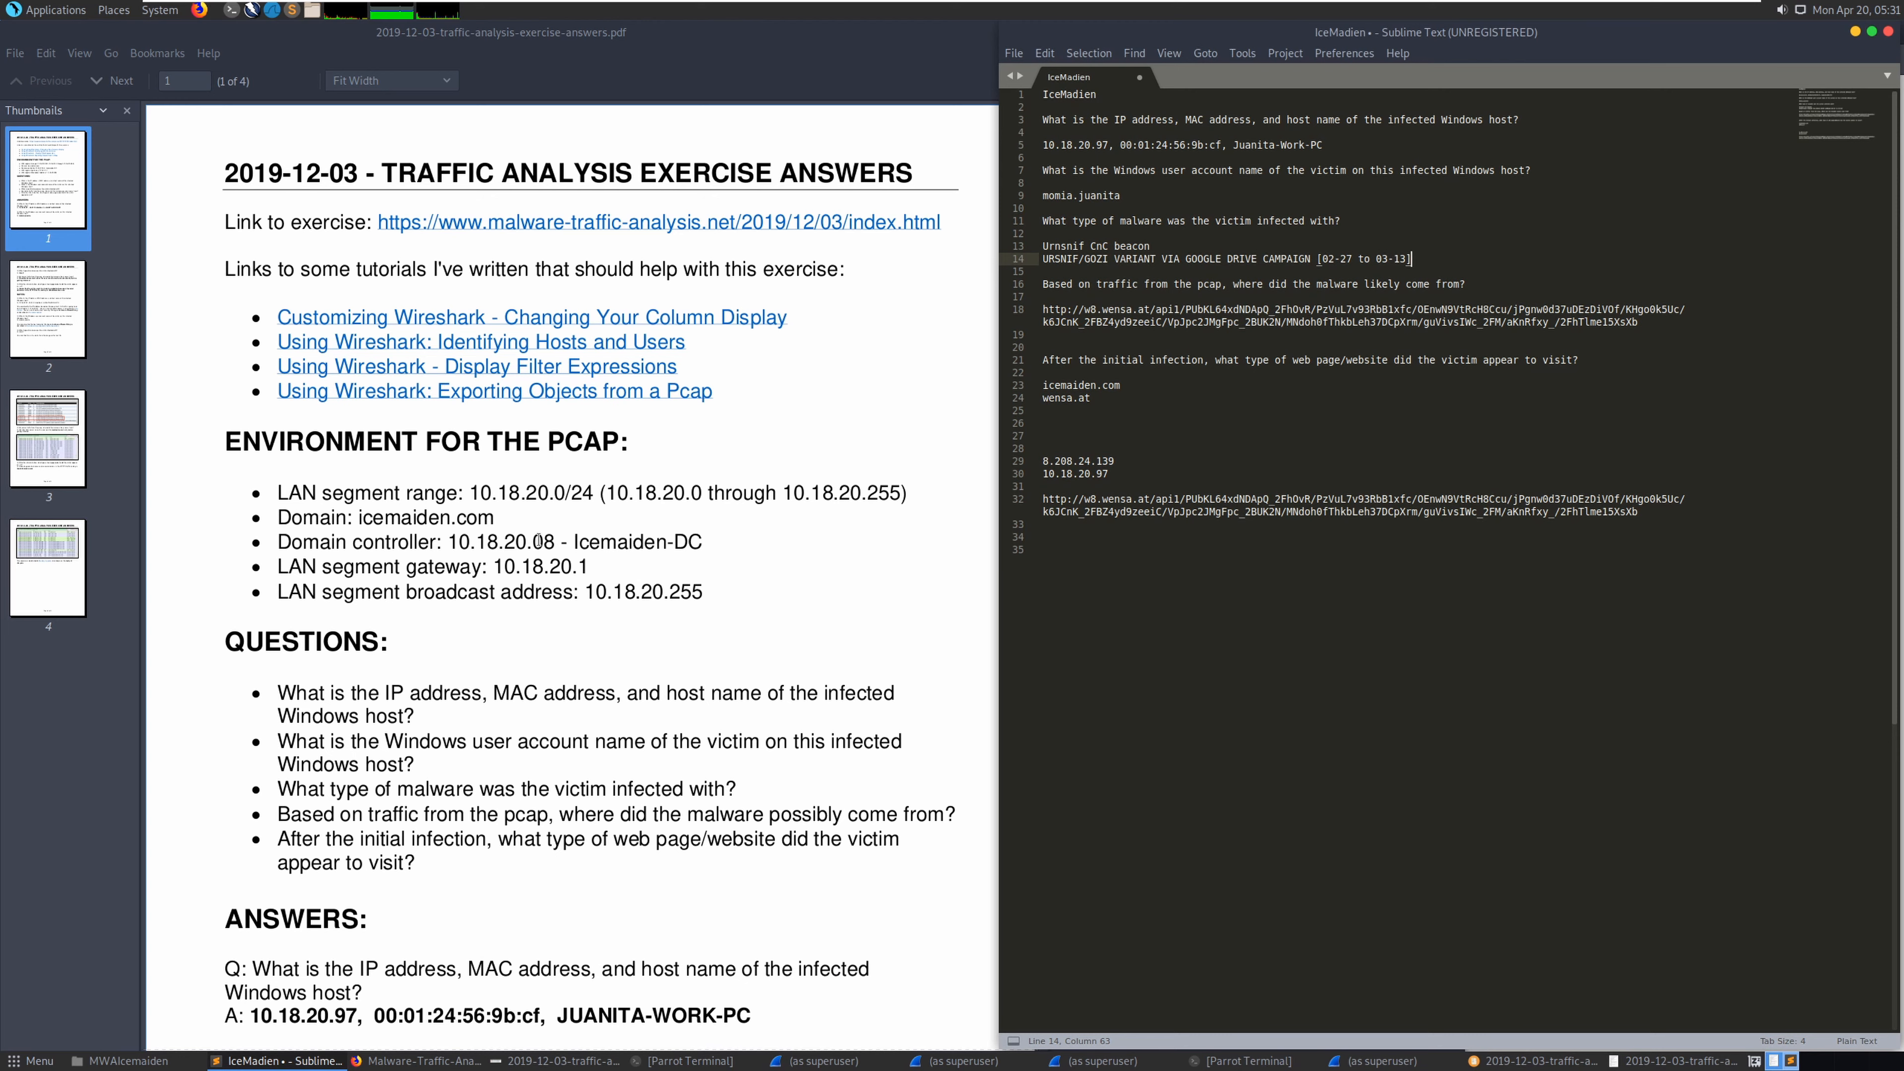
left_click(460, 527)
scroll(460, 532, "down", 4)
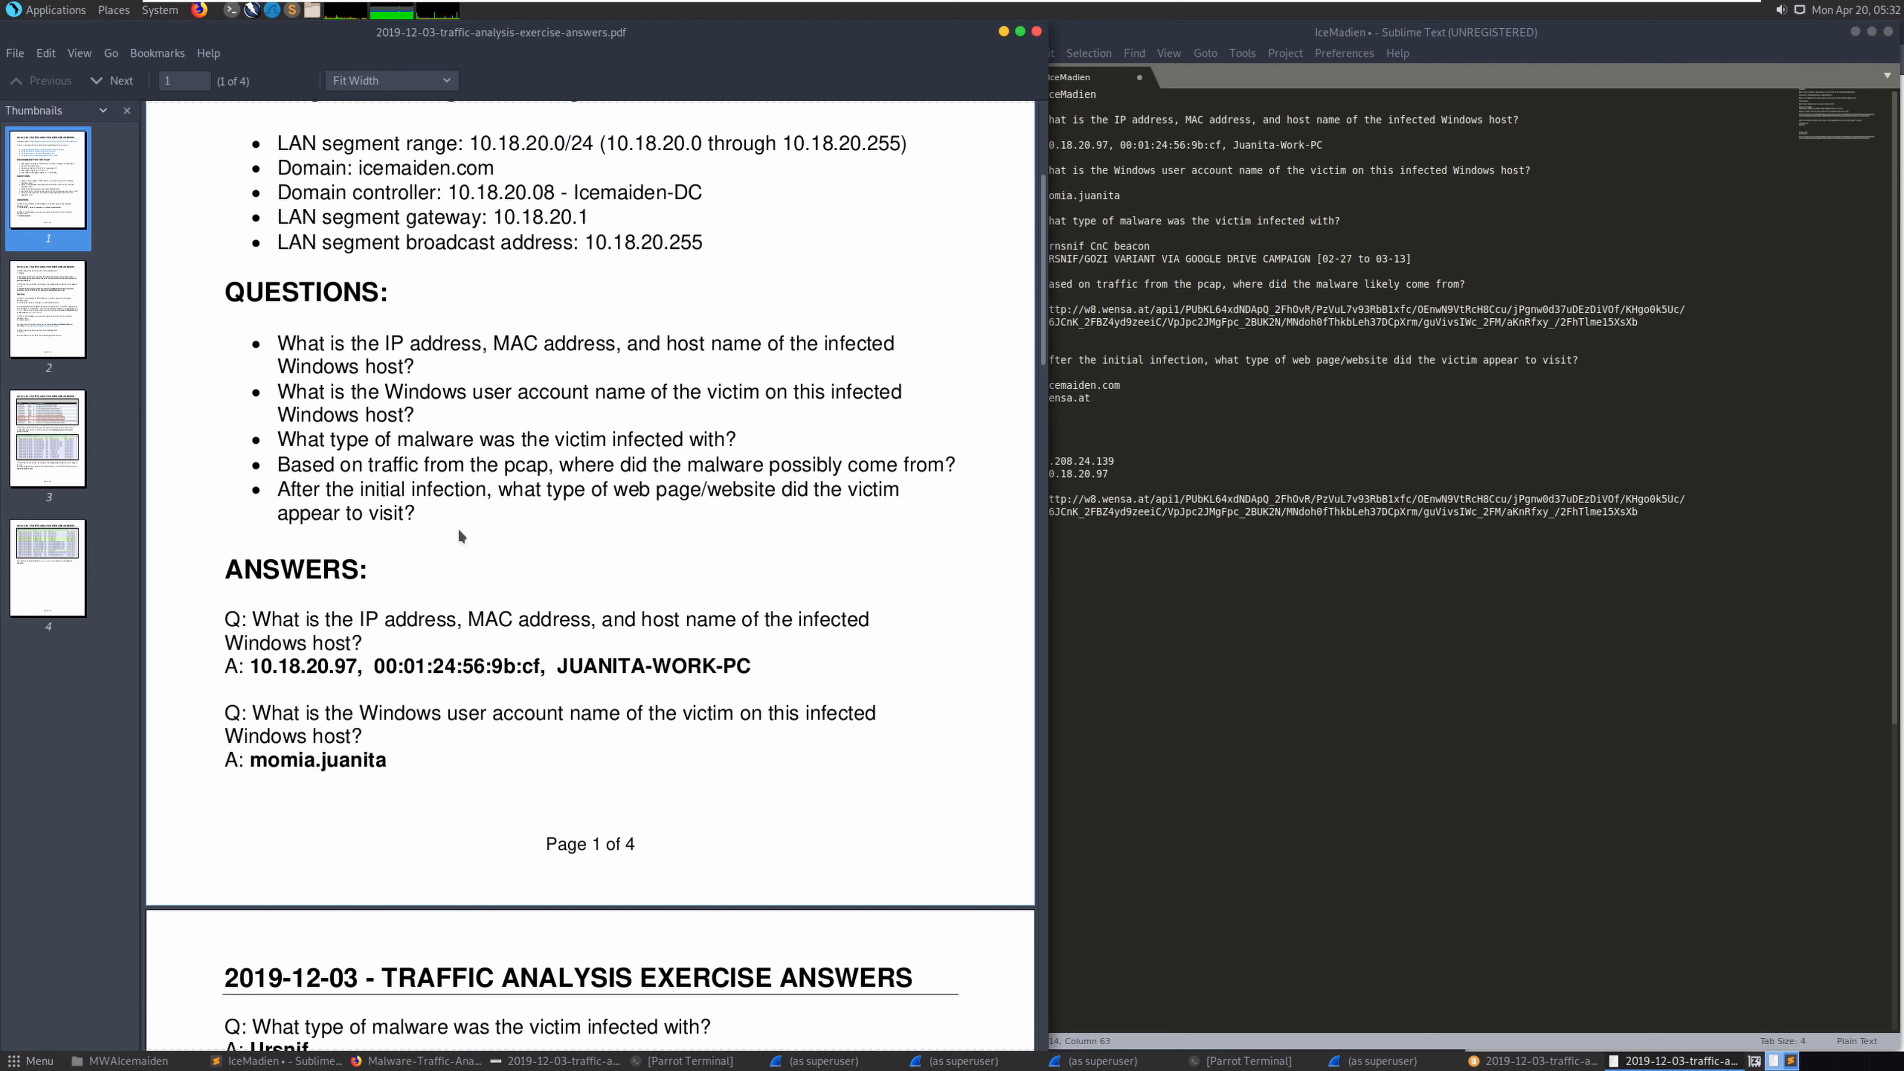
left_click(1320, 372)
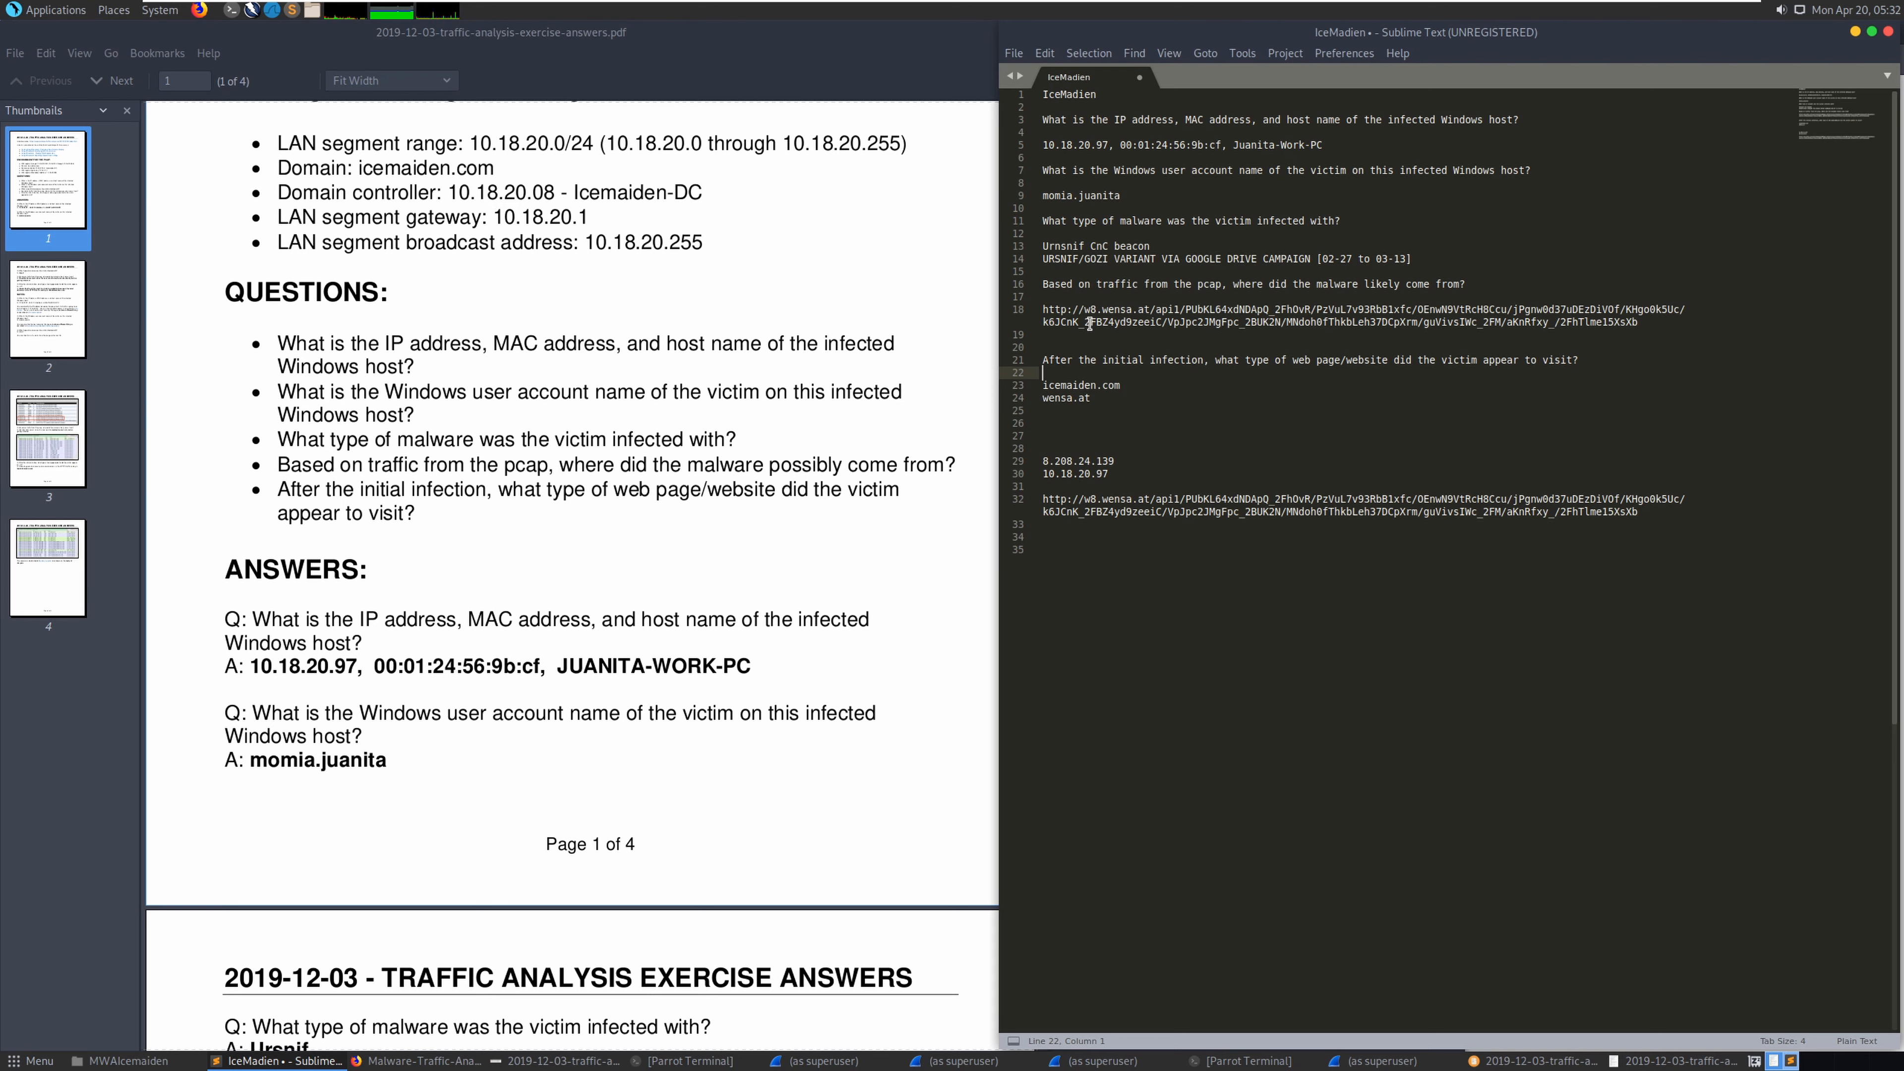
Compare the malware type, infection source and visited website answers on page 2 with the notes, highlighting bankofamerica.com
scroll(694, 295, "down", 6)
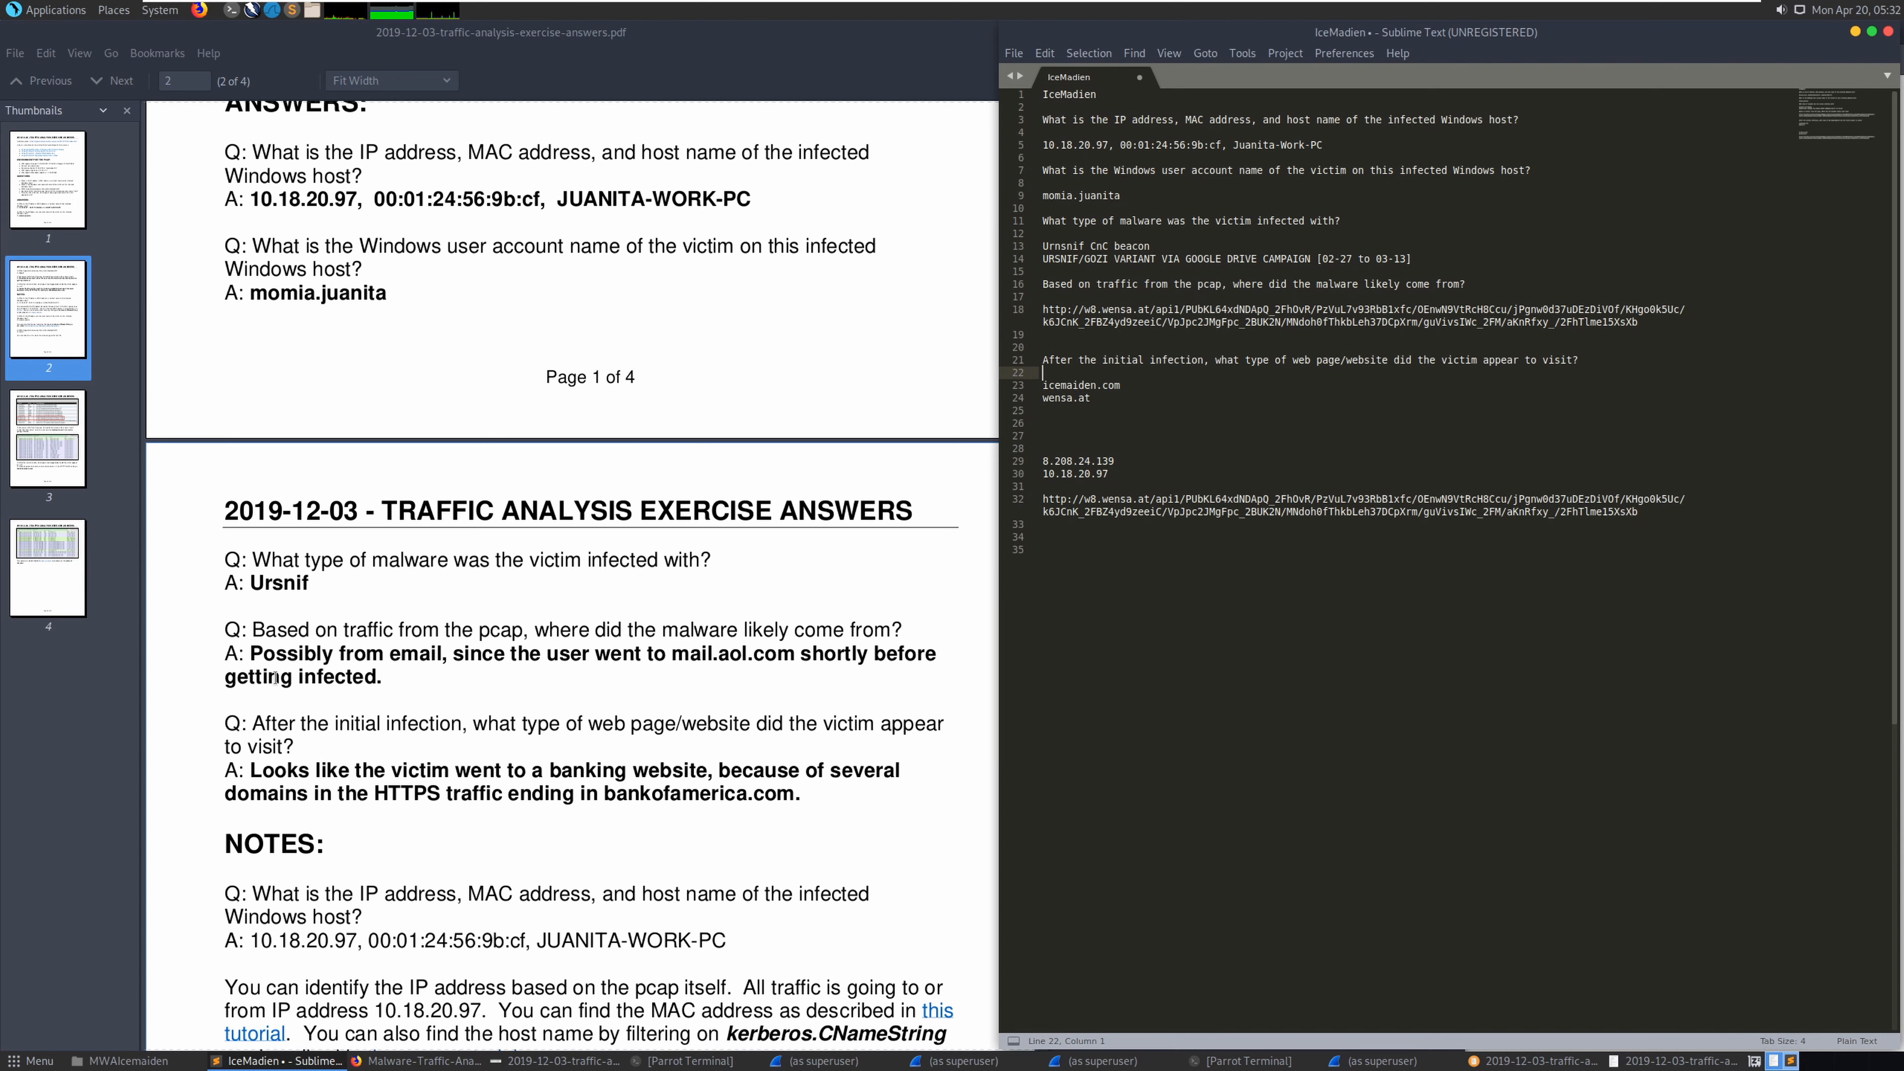
triple_click(1172, 321)
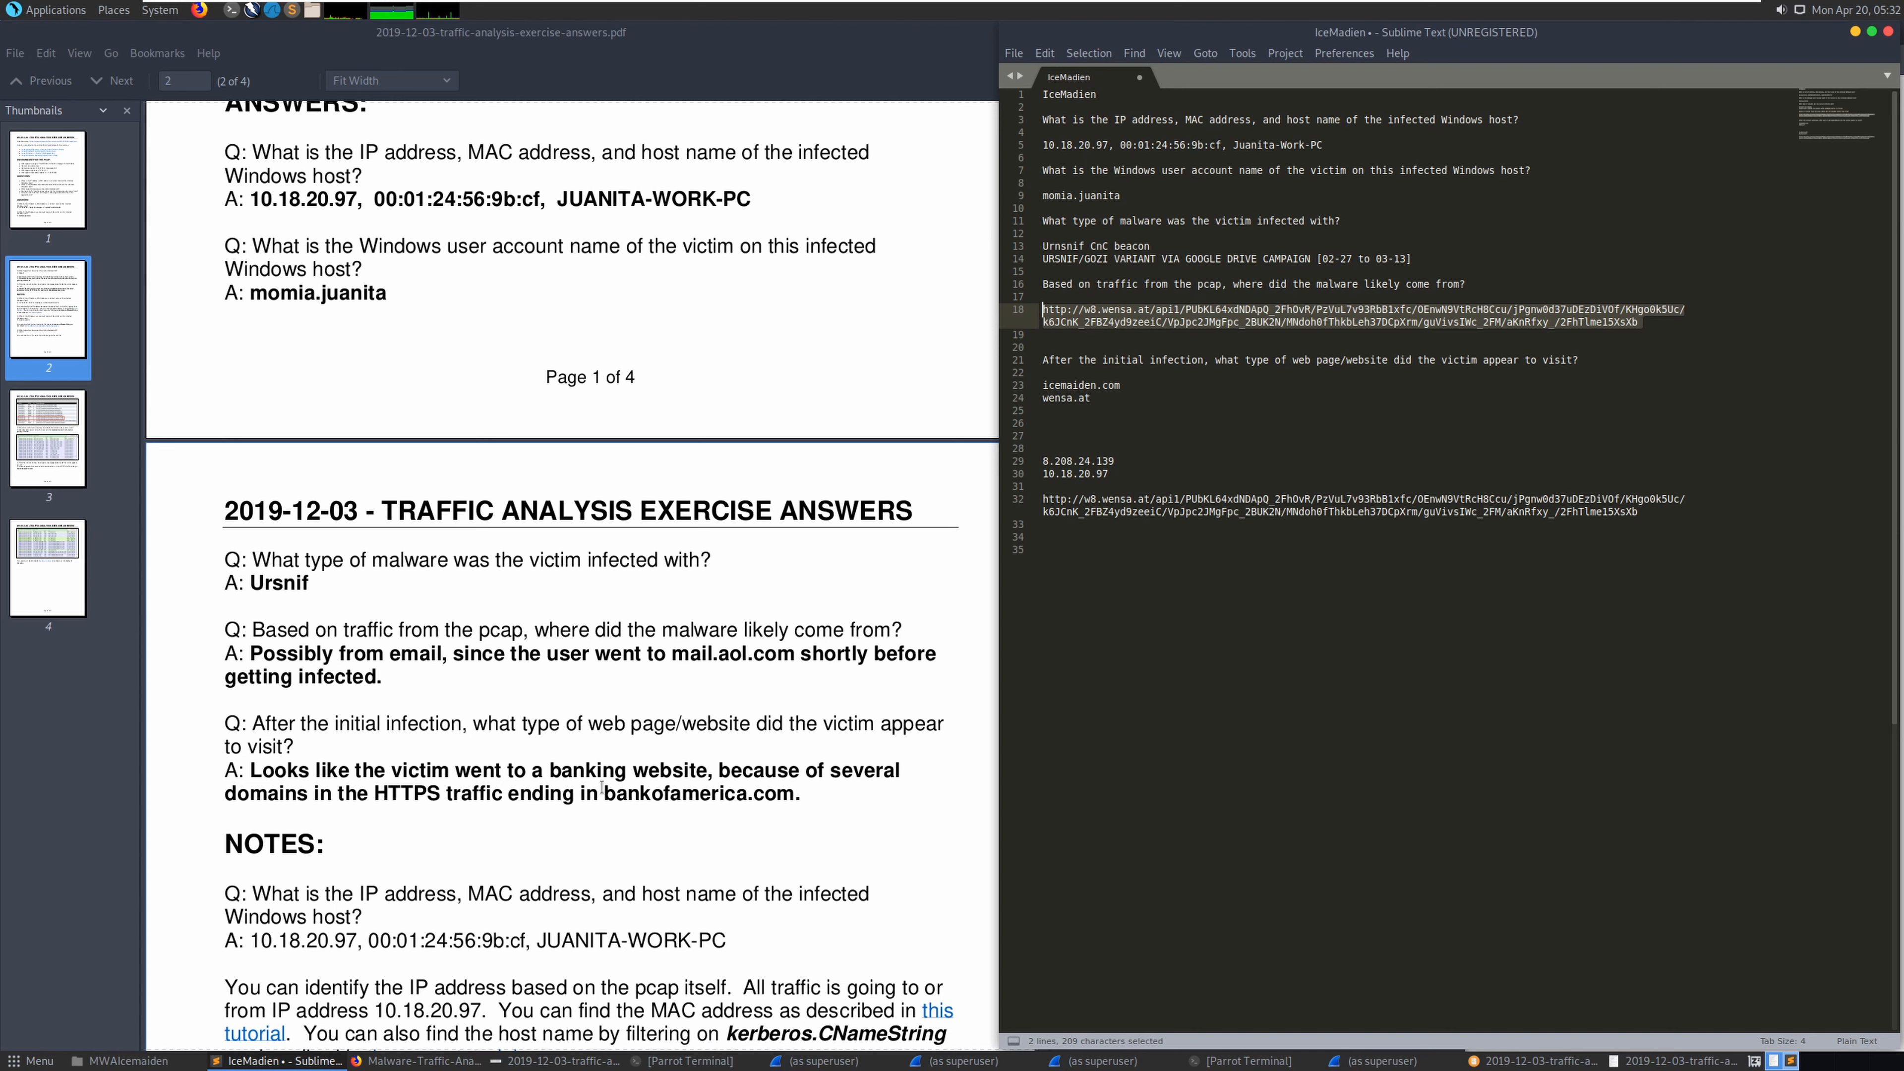
left_click_drag(611, 794, 795, 794)
left_click(1179, 722)
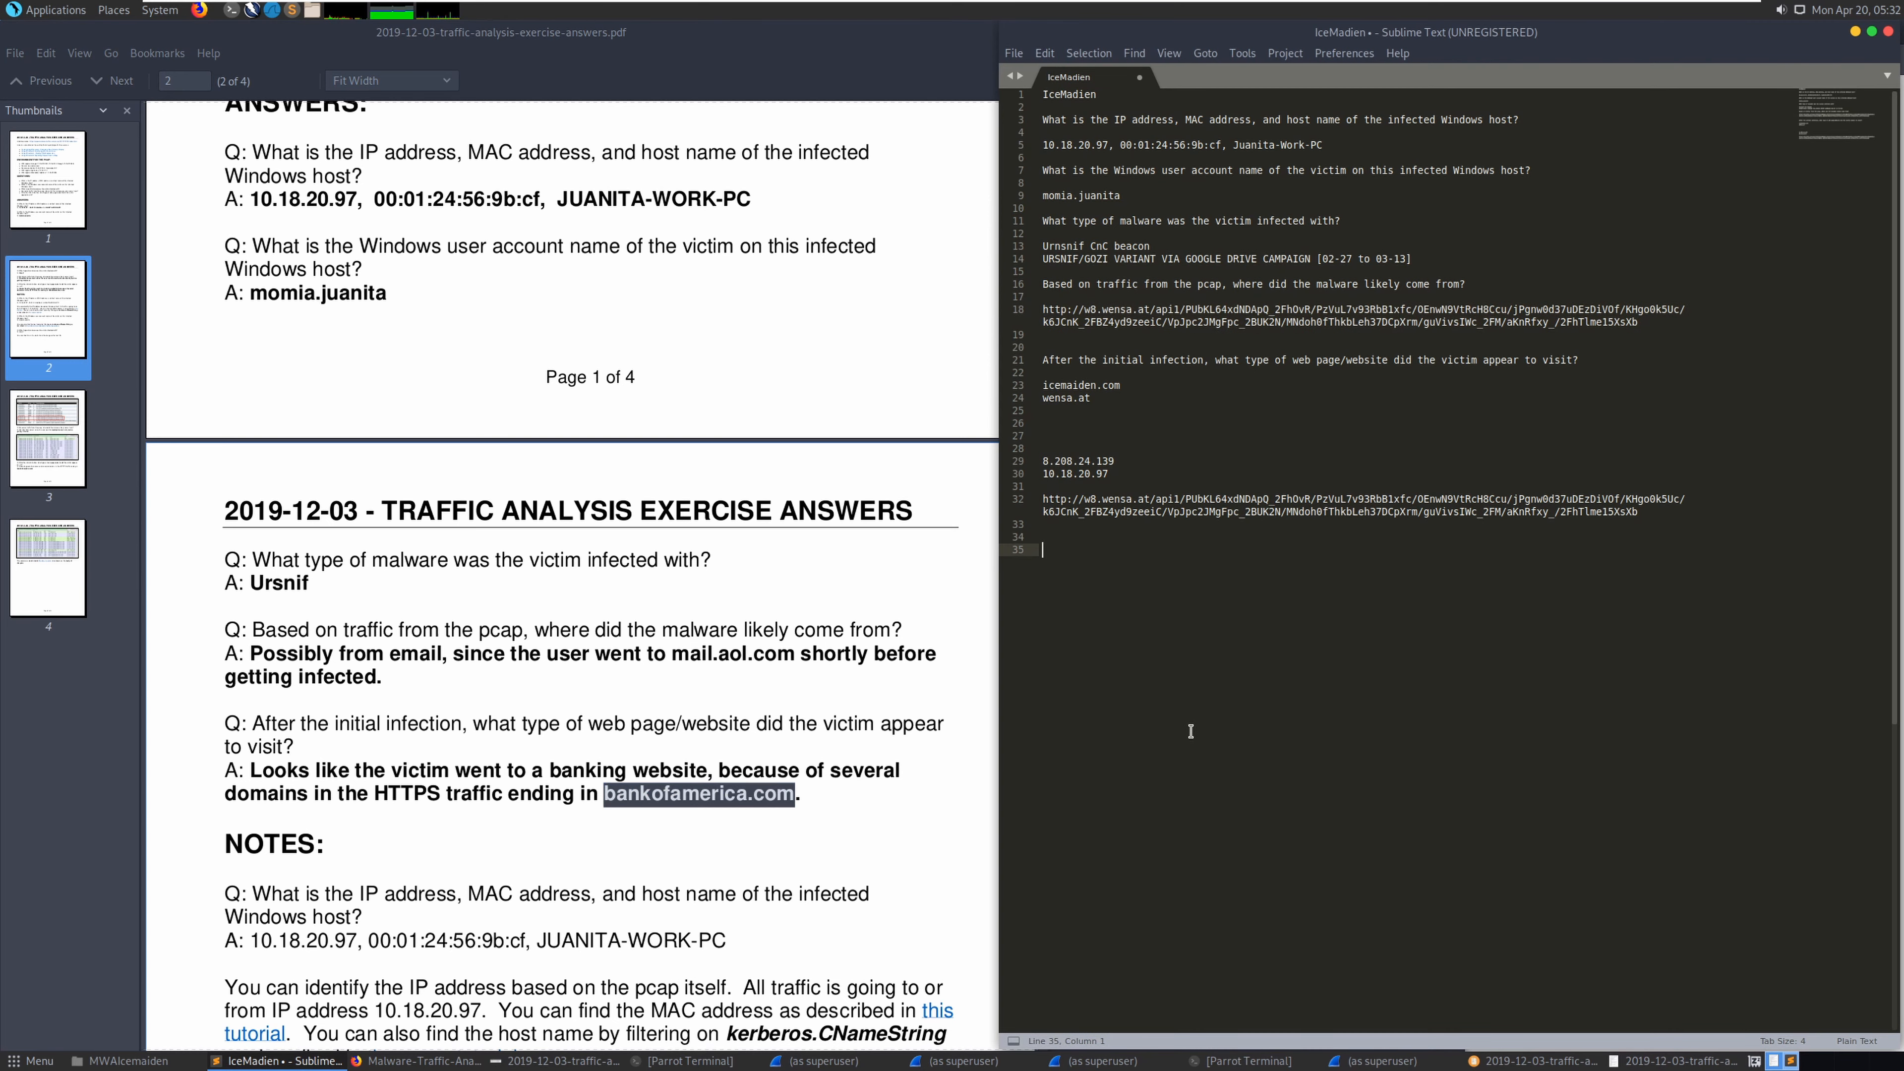